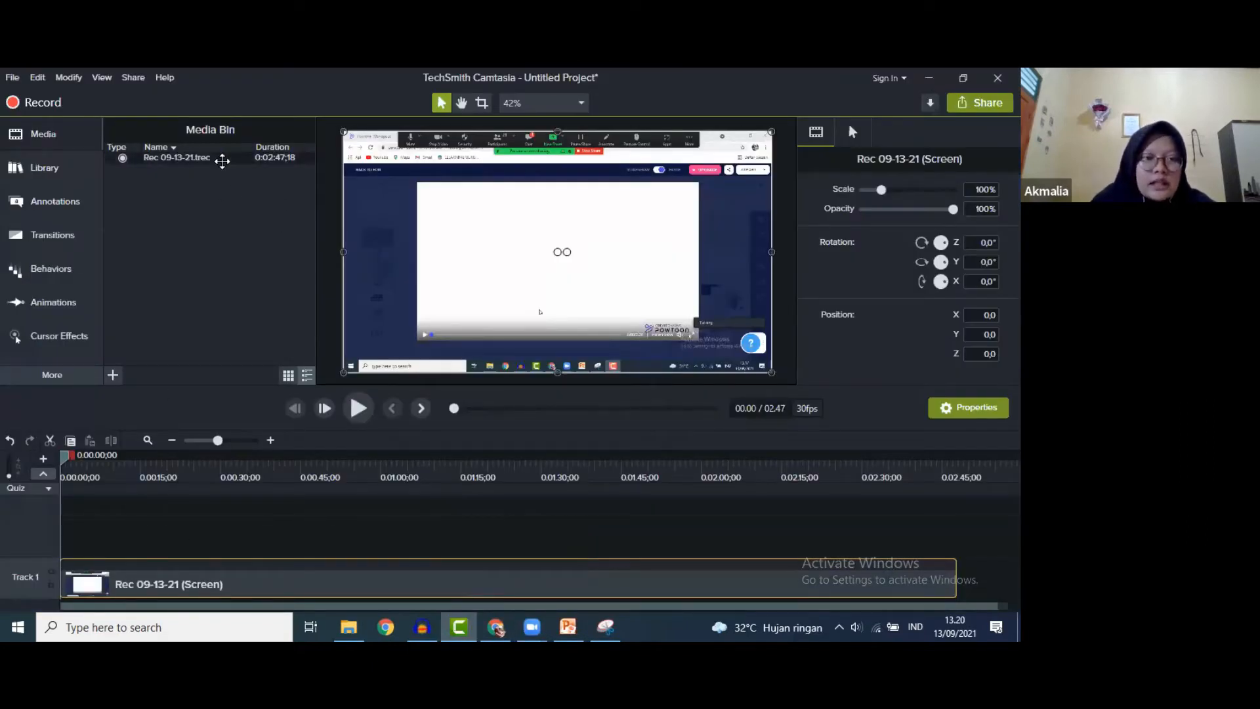
# - Nudge the Rec 09-13-21 clip on Track 1, scrub through it, then switch to PowerPoint
pyautogui.moveTo(202, 587)
pyautogui.mouseDown()
pyautogui.moveTo(251, 598)
pyautogui.moveTo(210, 594)
pyautogui.mouseUp()
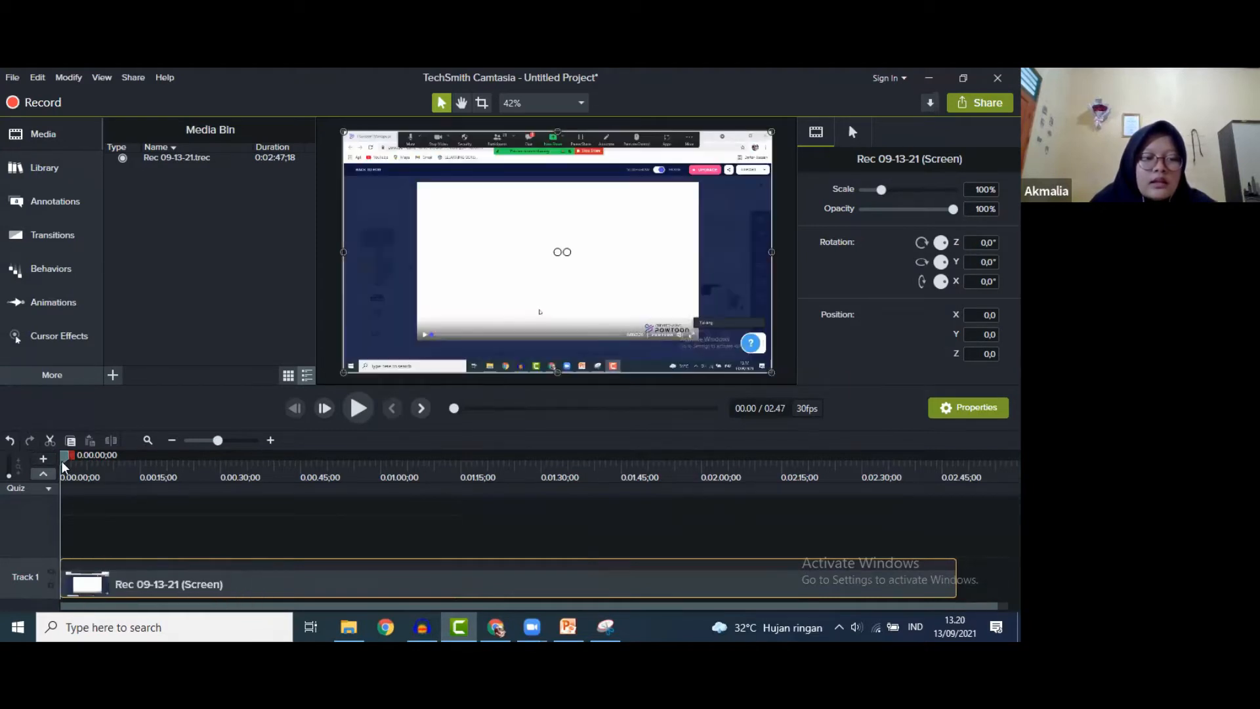
pyautogui.moveTo(77, 464); pyautogui.dragTo(659, 530)
pyautogui.moveTo(826, 528); pyautogui.dragTo(197, 528)
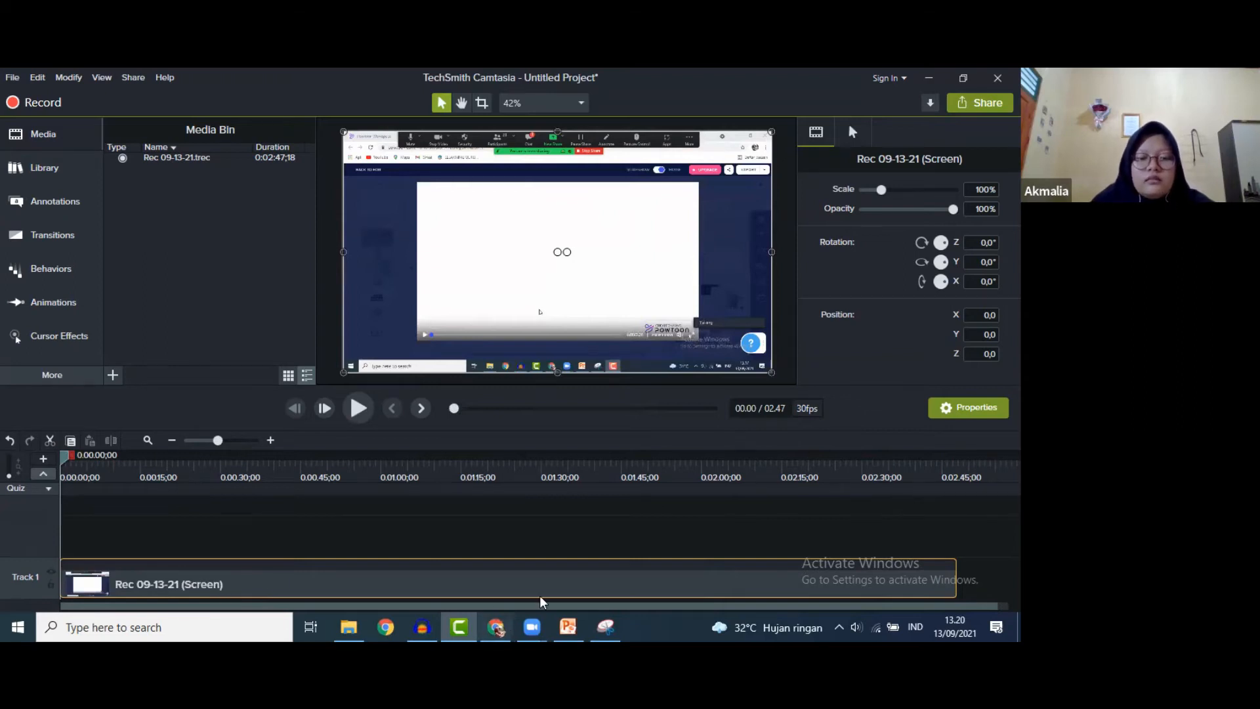
pyautogui.click(567, 627)
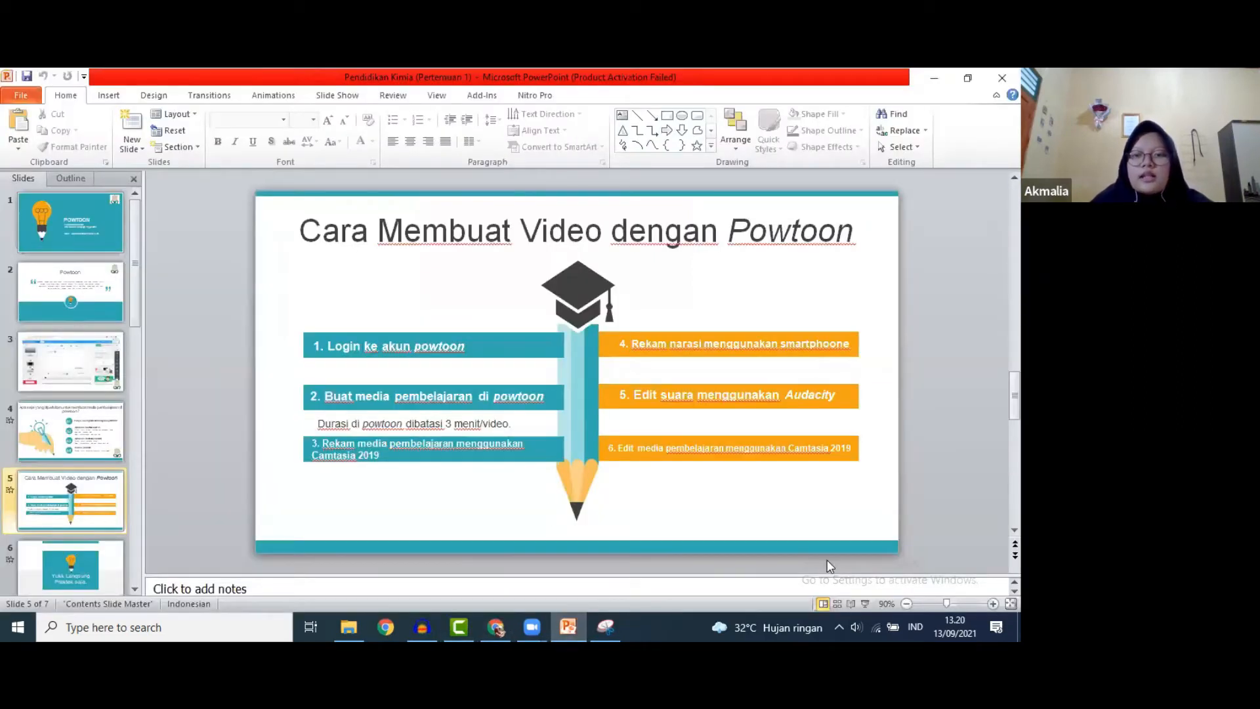
# - Present slide 5 to reveal the Camtasia 2019 editing step, then exit and switch to Audacity
pyautogui.click(864, 606)
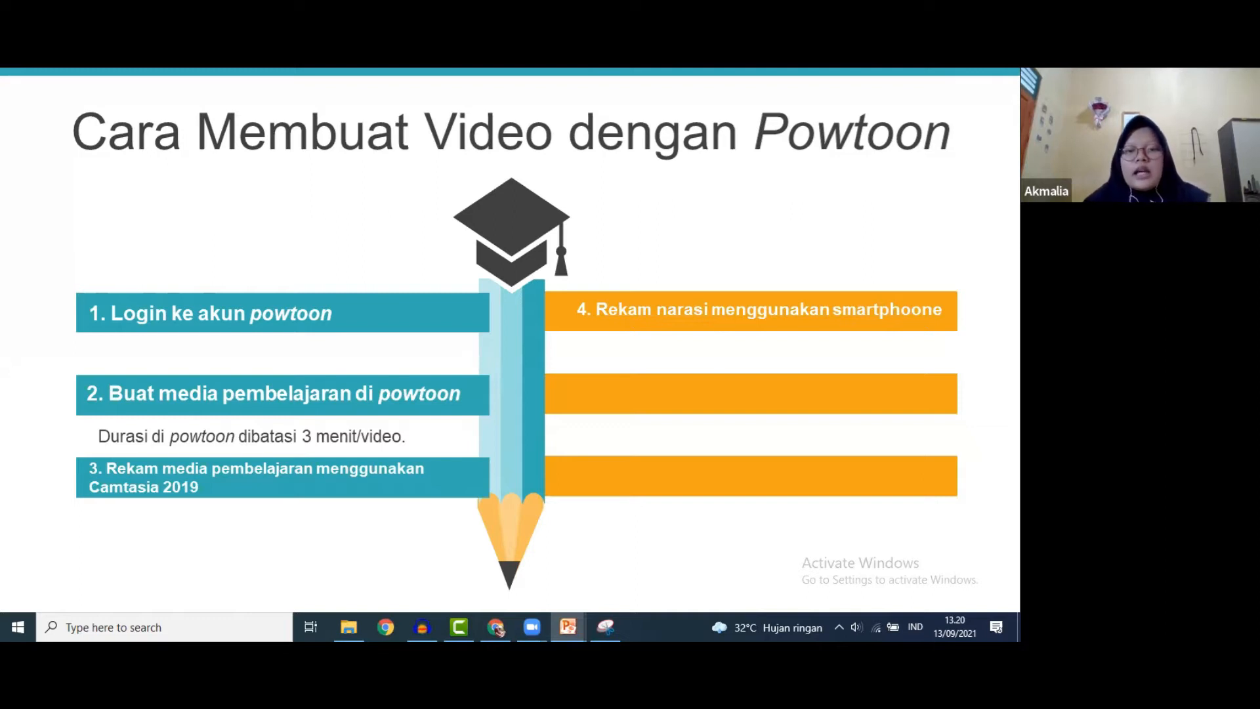
pyautogui.press('Right')
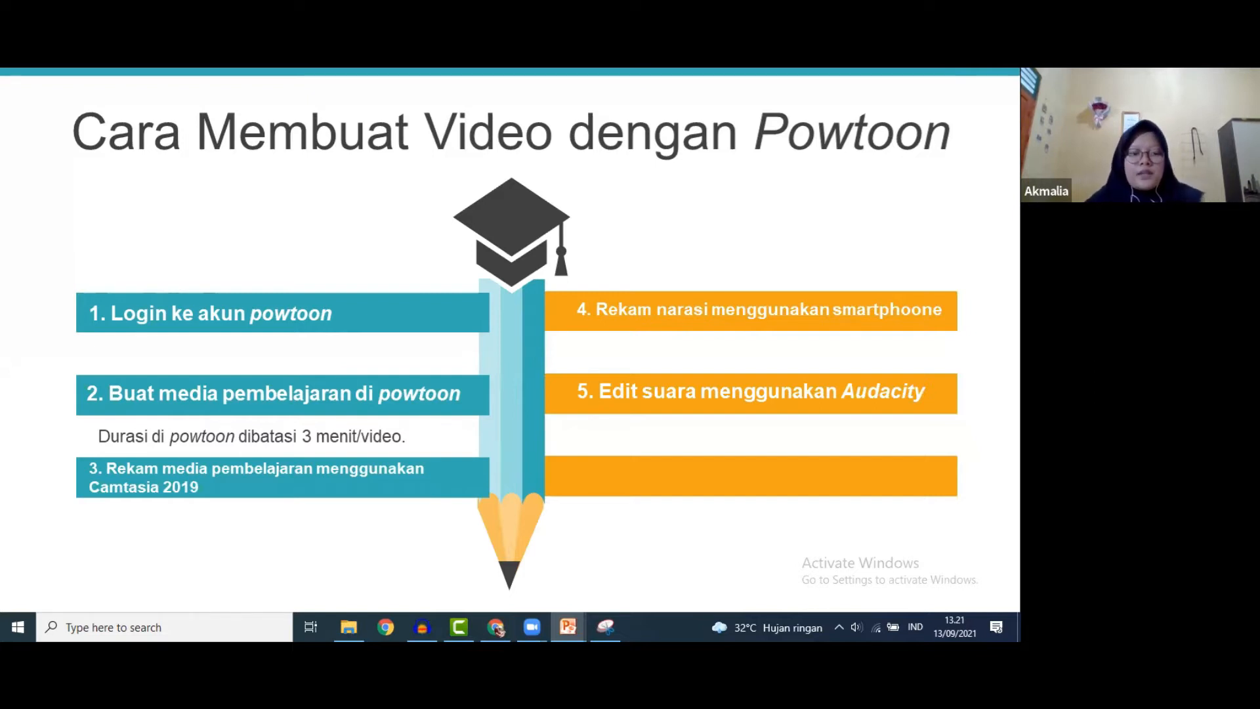
pyautogui.press('Escape')
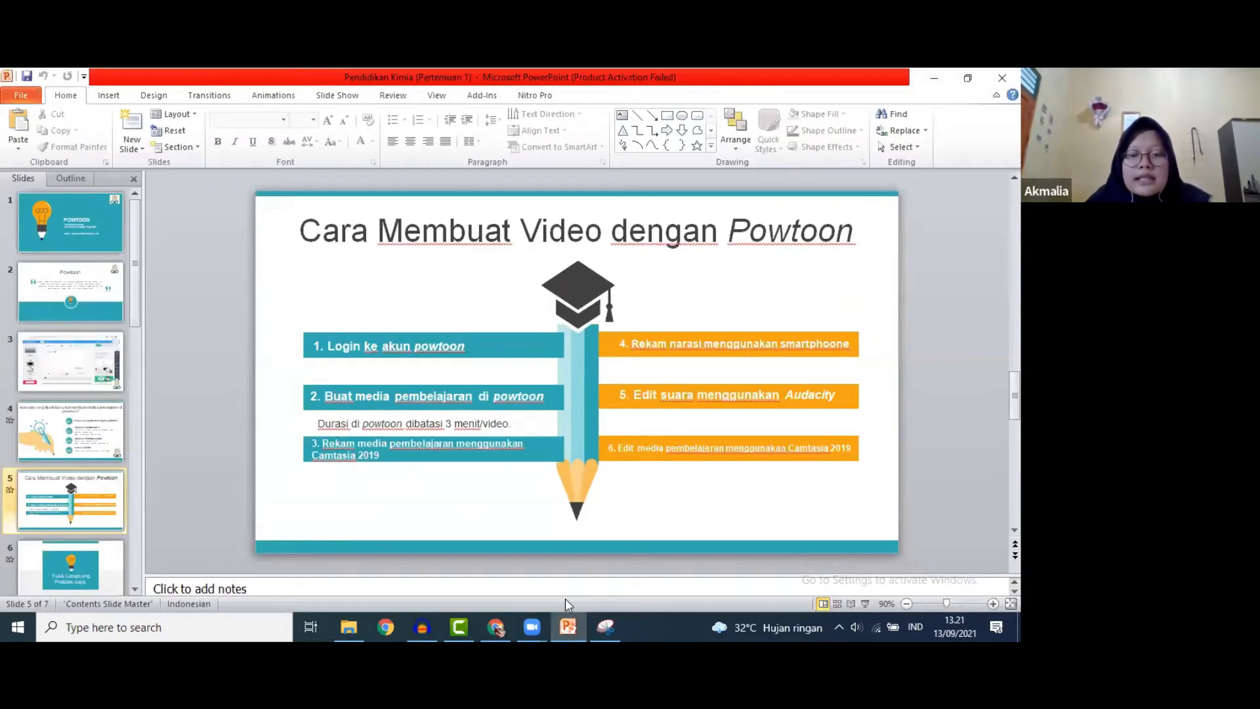
pyautogui.click(422, 627)
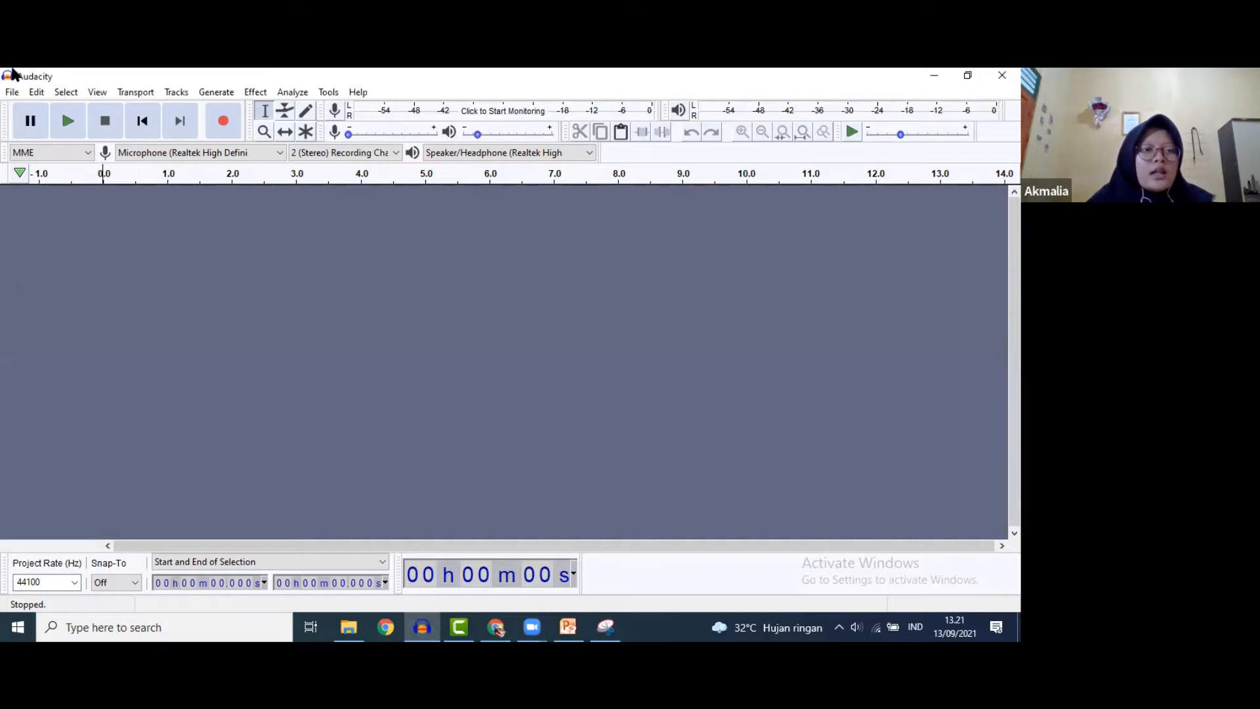
pyautogui.click(12, 92)
pyautogui.click(18, 126)
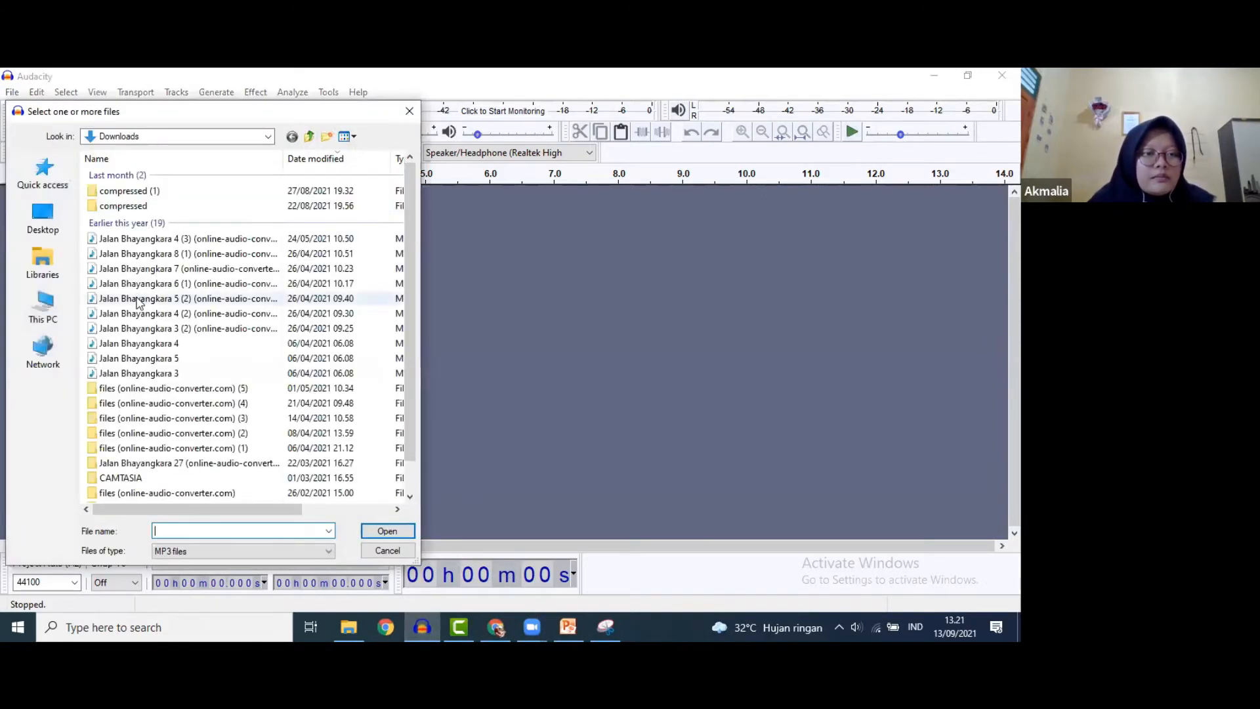
pyautogui.click(166, 239)
pyautogui.click(374, 531)
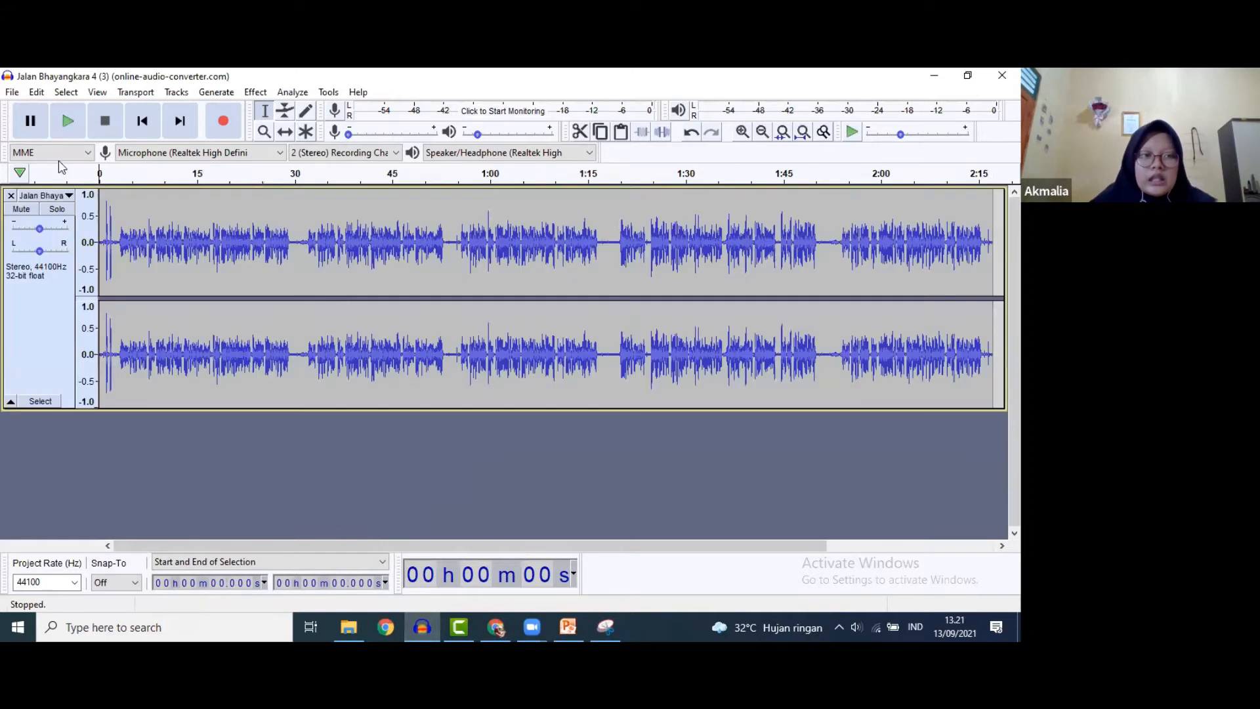
# - Play the narration, then loop-play its first 30 seconds and stop
pyautogui.click(68, 122)
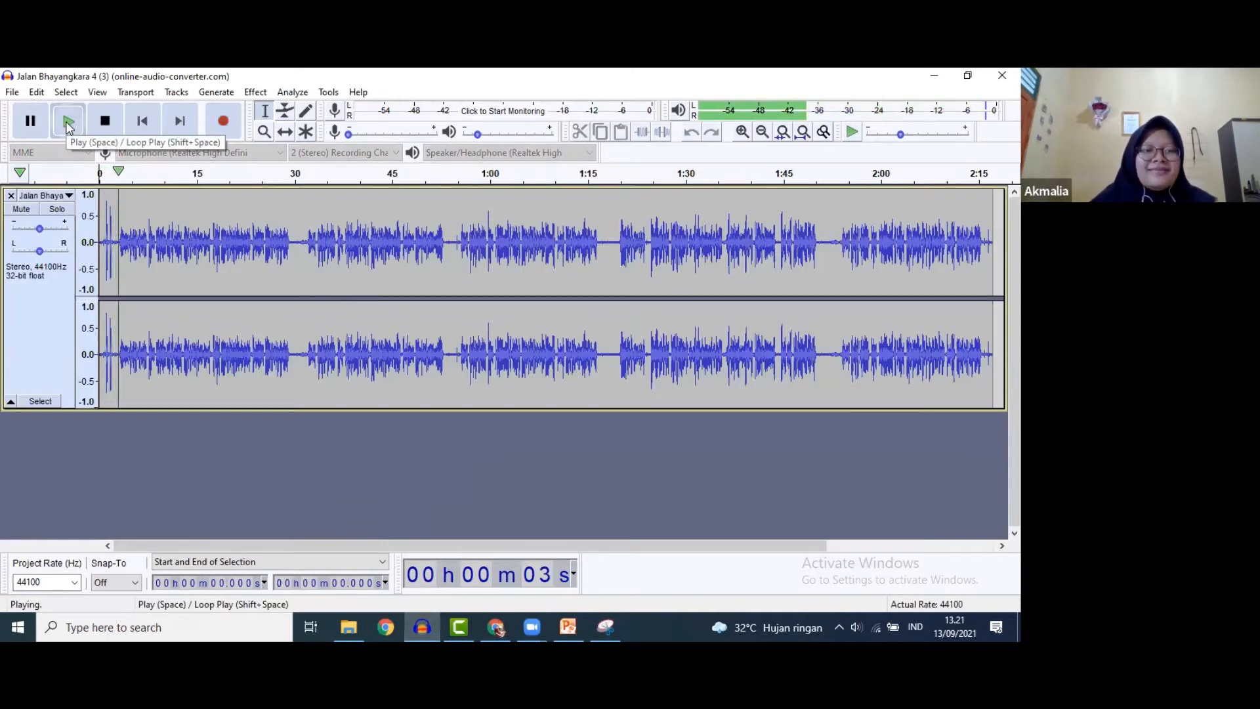
pyautogui.click(30, 128)
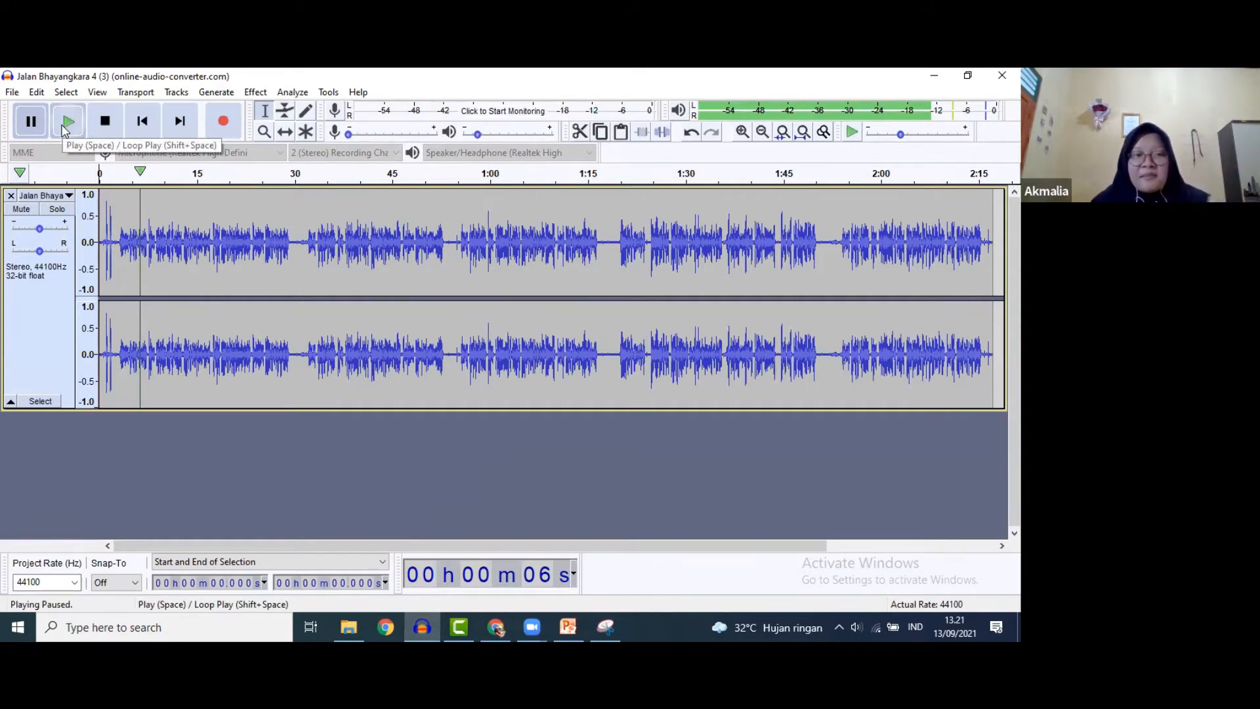
pyautogui.click(67, 129)
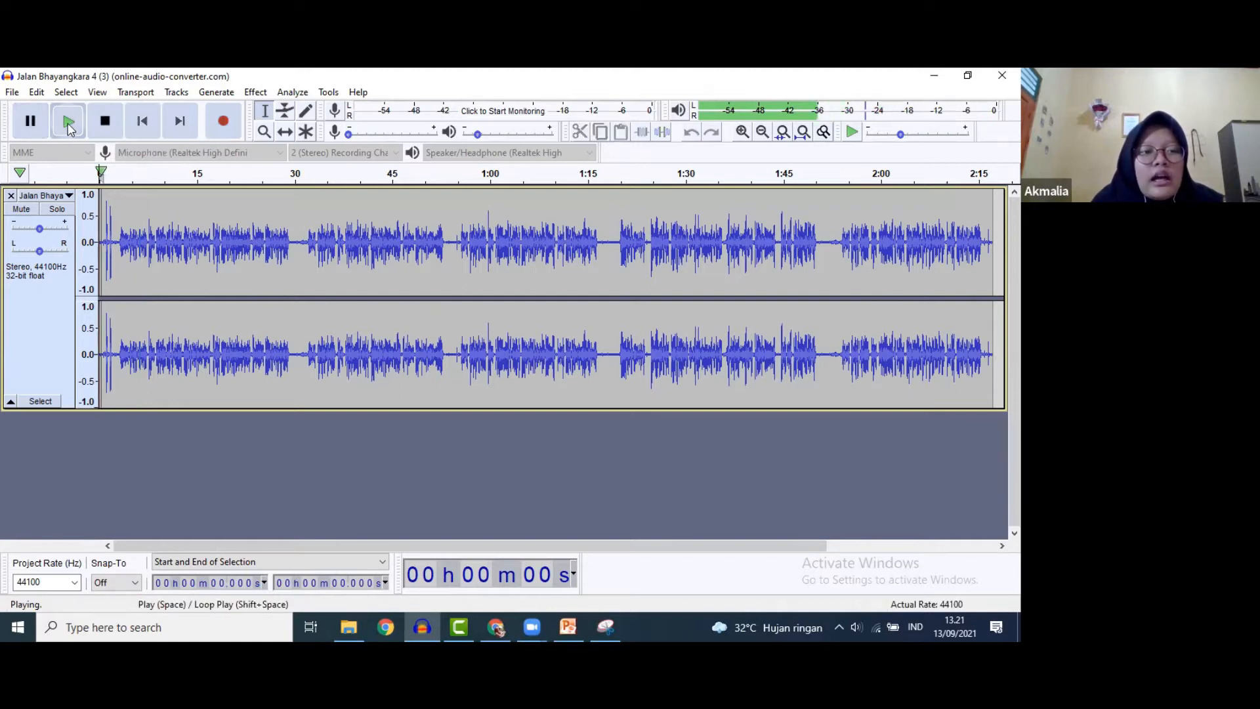
pyautogui.click(69, 128)
pyautogui.click(28, 129)
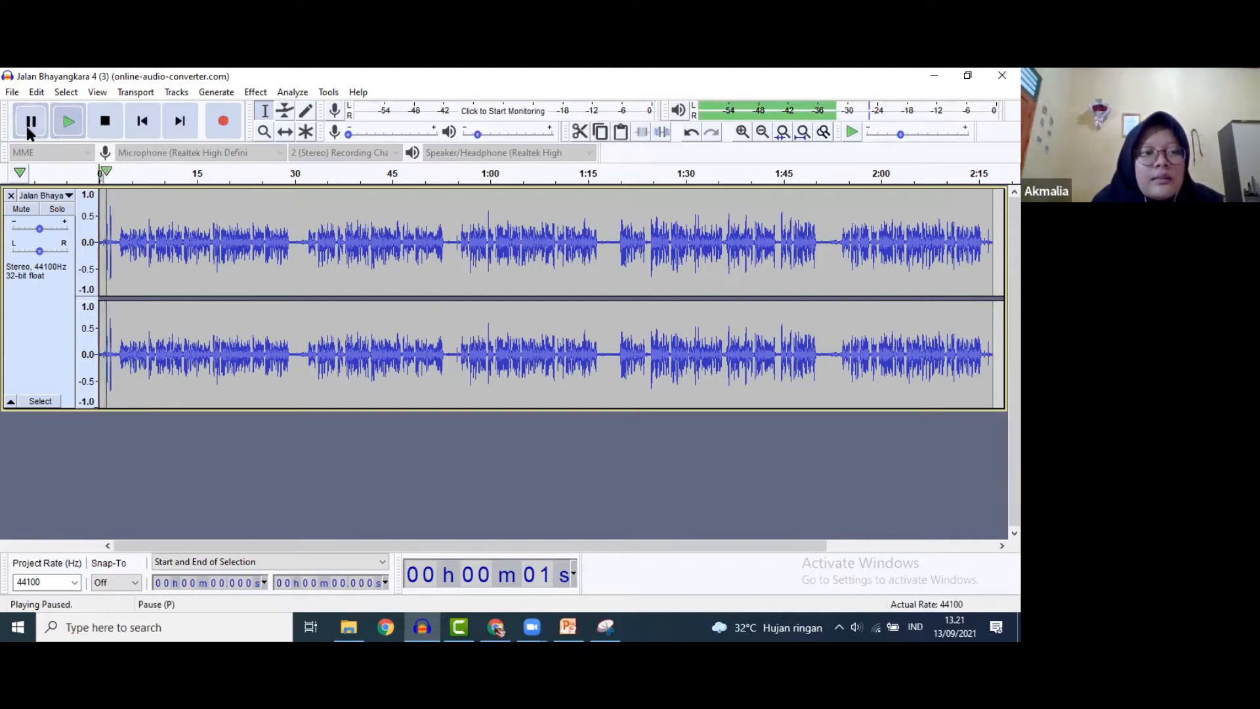
pyautogui.moveTo(108, 177); pyautogui.dragTo(244, 183)
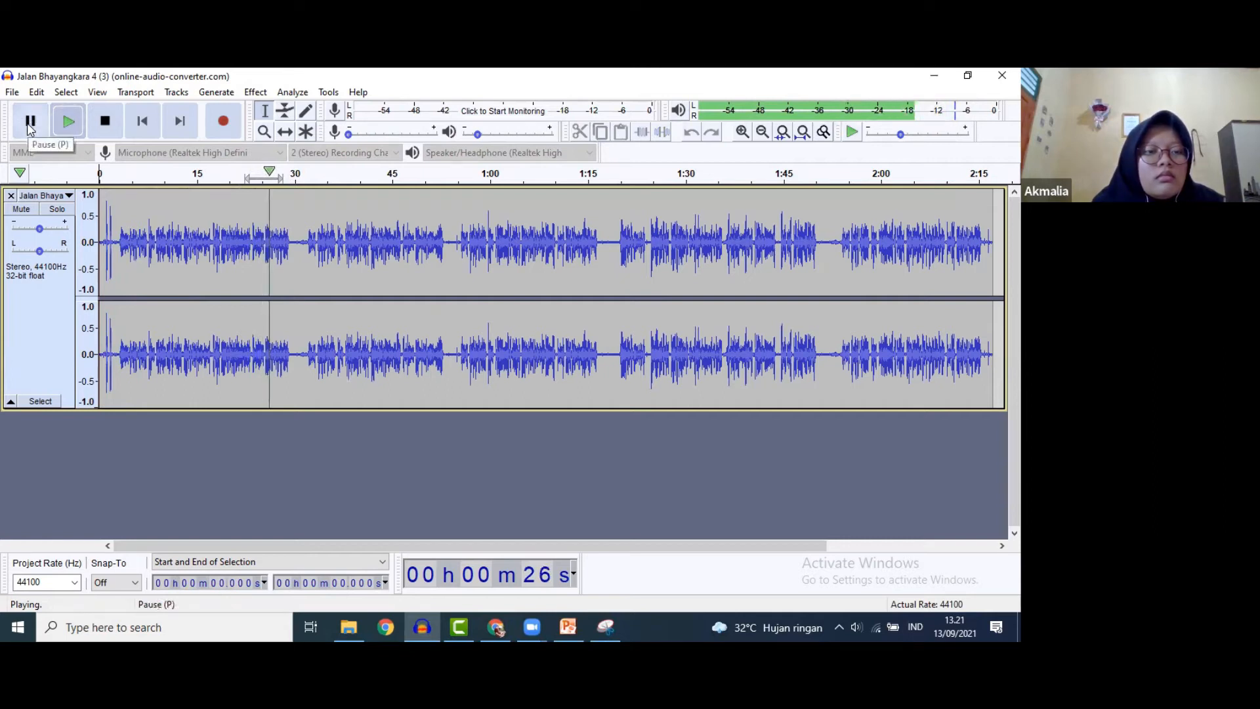
pyautogui.press('space')
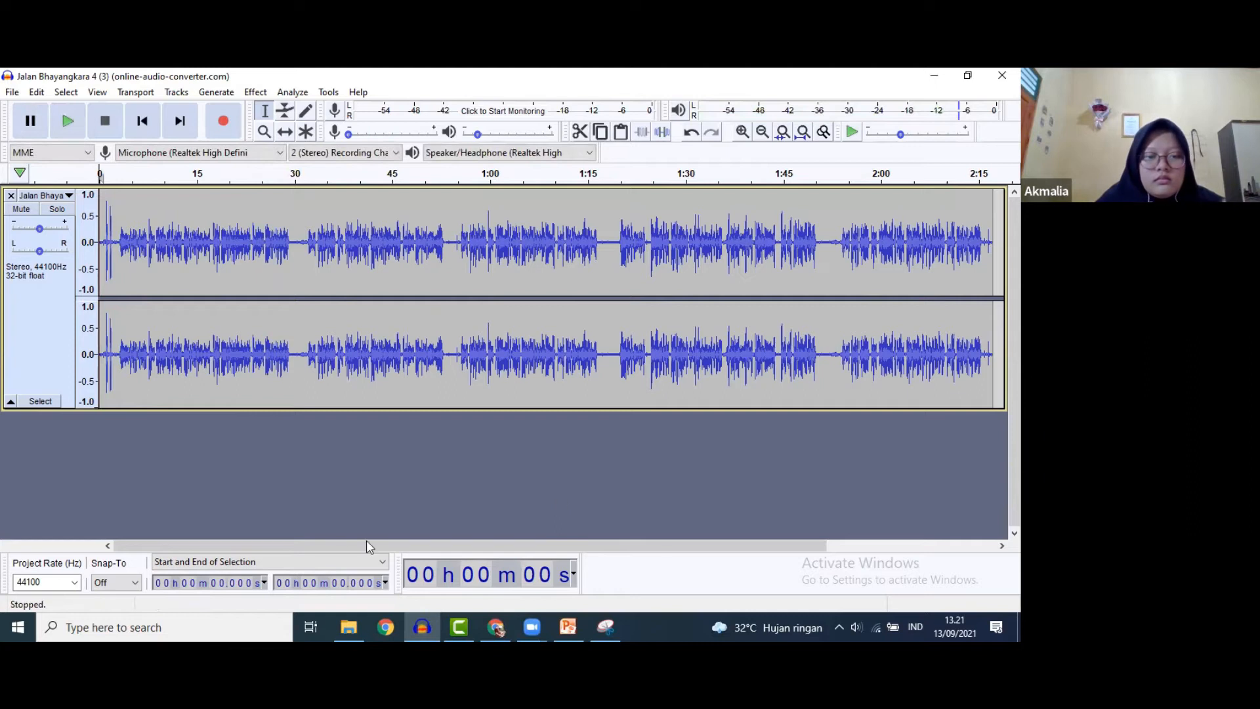
# - Copy the narration from 2.98 s to 29.36 s and close the original recording
pyautogui.moveTo(317, 545); pyautogui.dragTo(470, 550)
pyautogui.hscroll(-5, 469, 550)
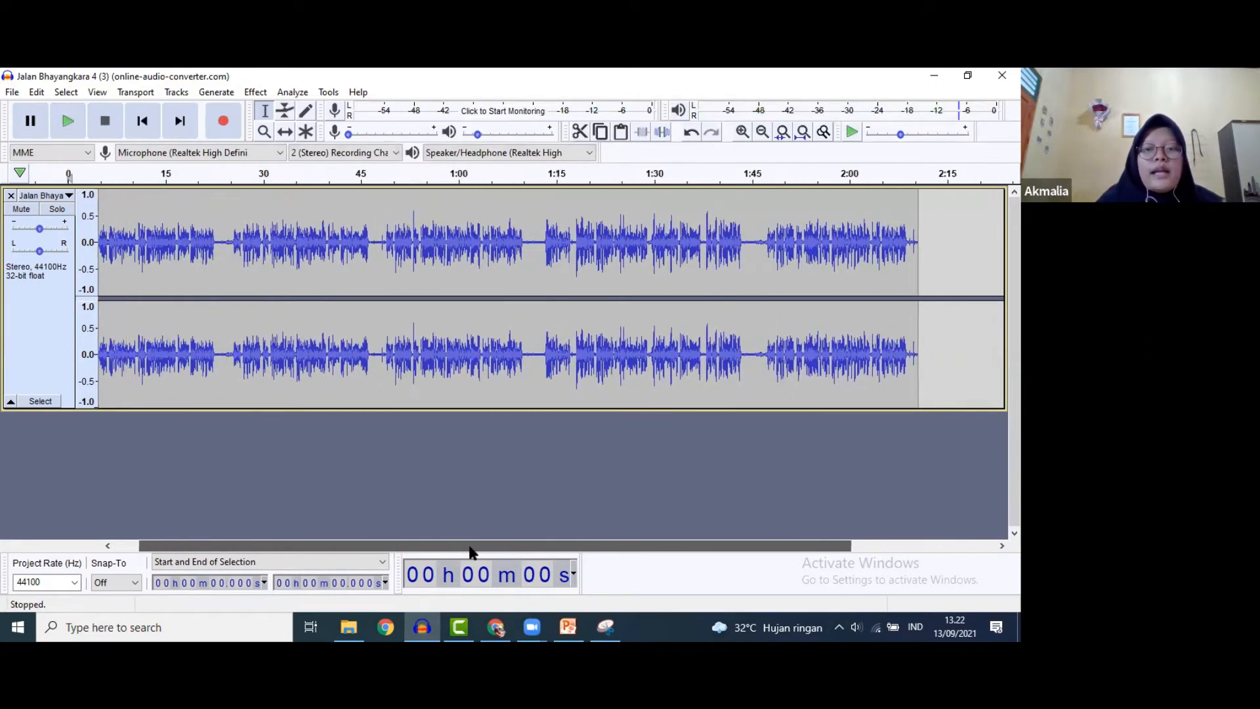
pyautogui.hscroll(5, 470, 550)
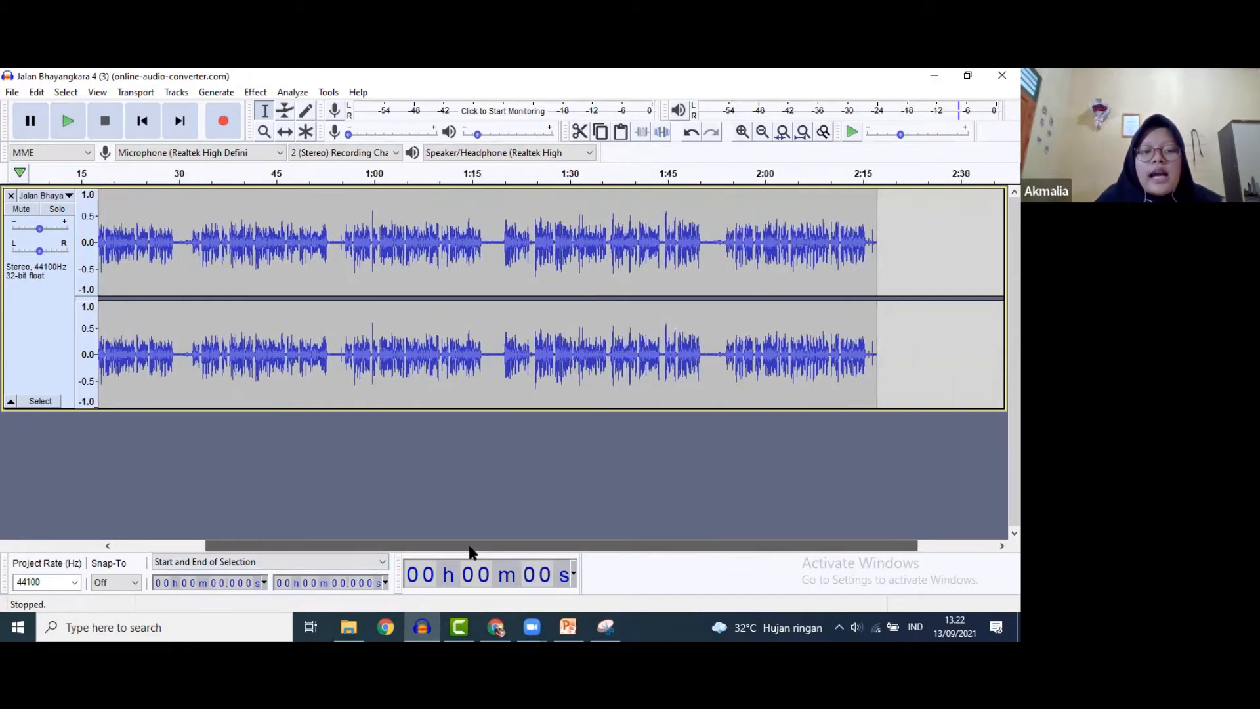
pyautogui.hscroll(-5, 470, 550)
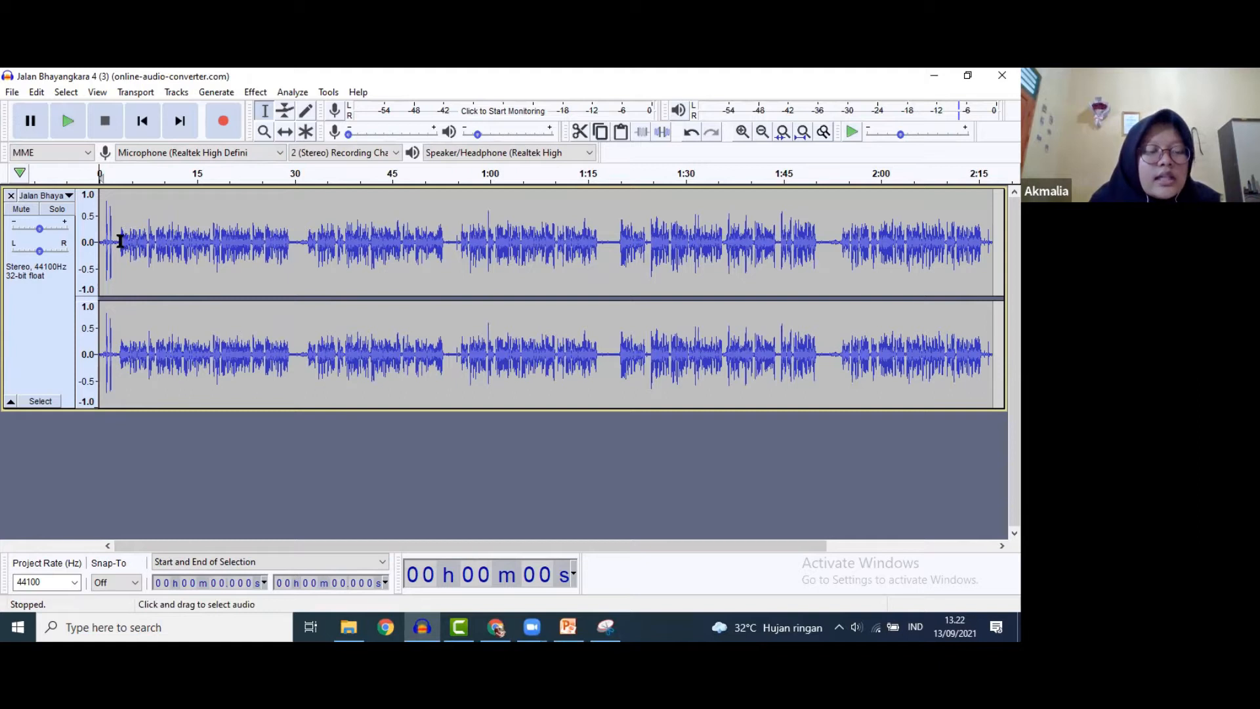
pyautogui.moveTo(118, 241); pyautogui.dragTo(290, 258)
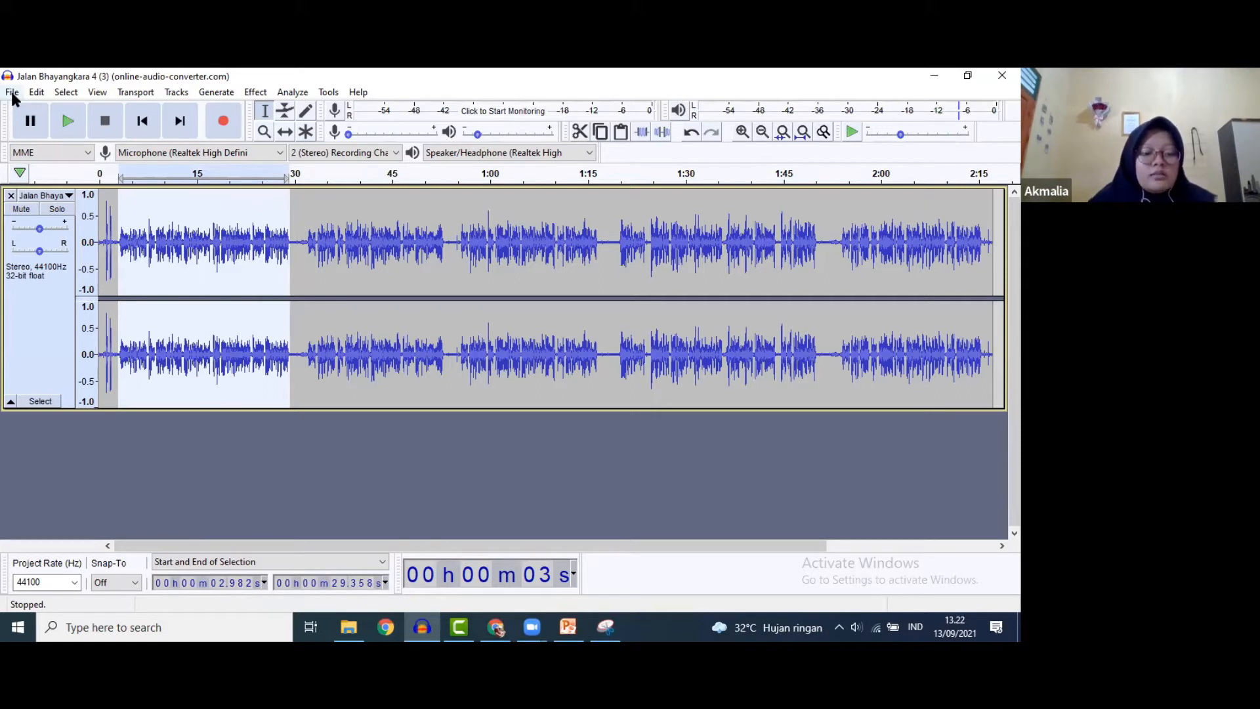
pyautogui.press('ctrl')
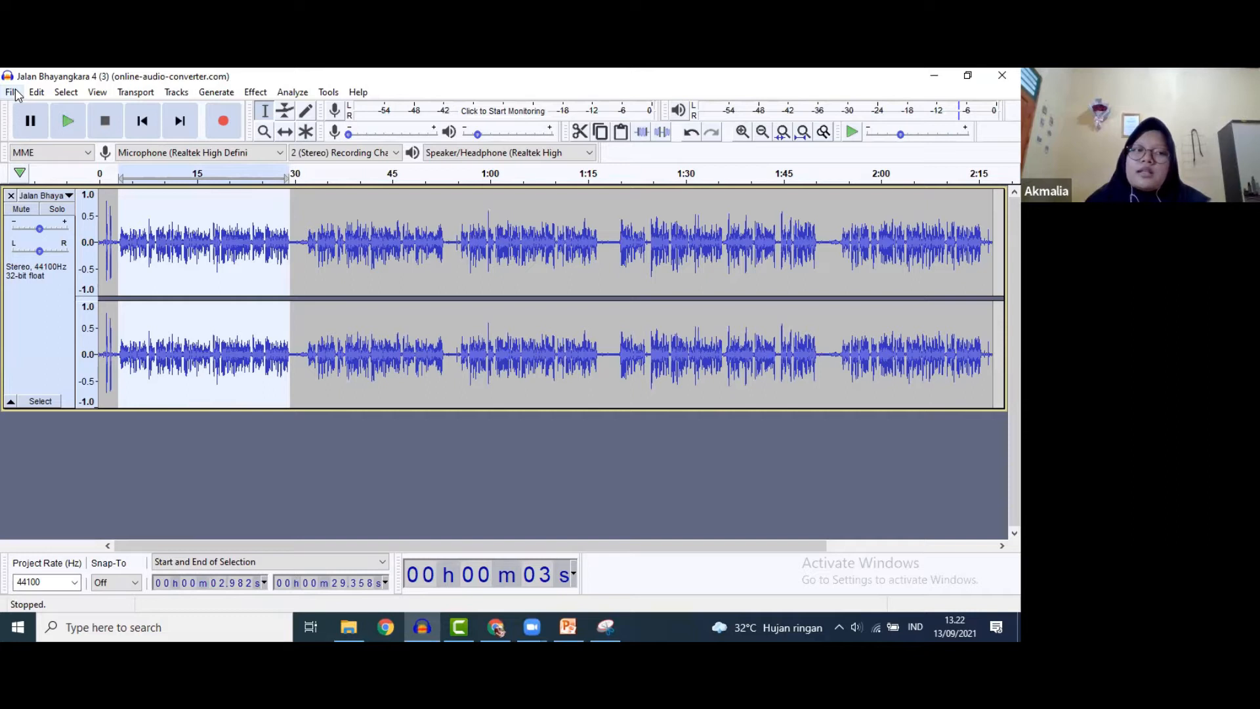
pyautogui.hotkey('ctrl', 'w')
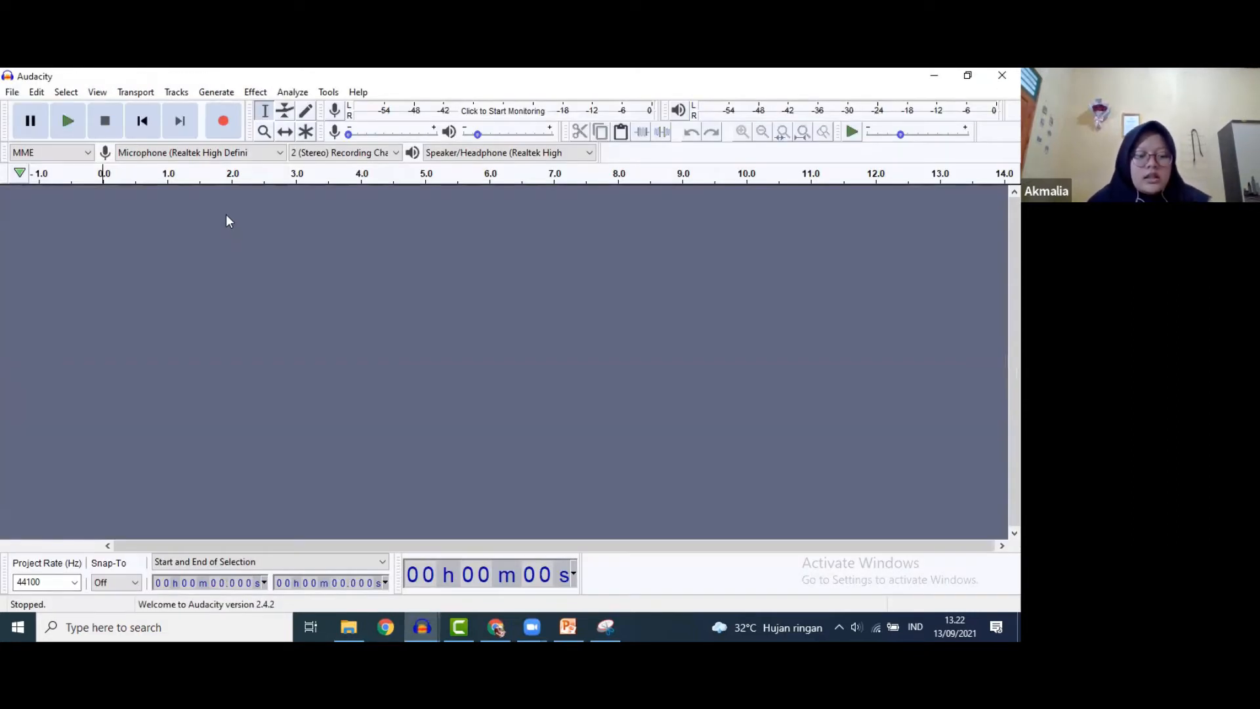
# - Paste the copied narration into the empty project and play it to check
pyautogui.hotkey('ctrl', 'v')
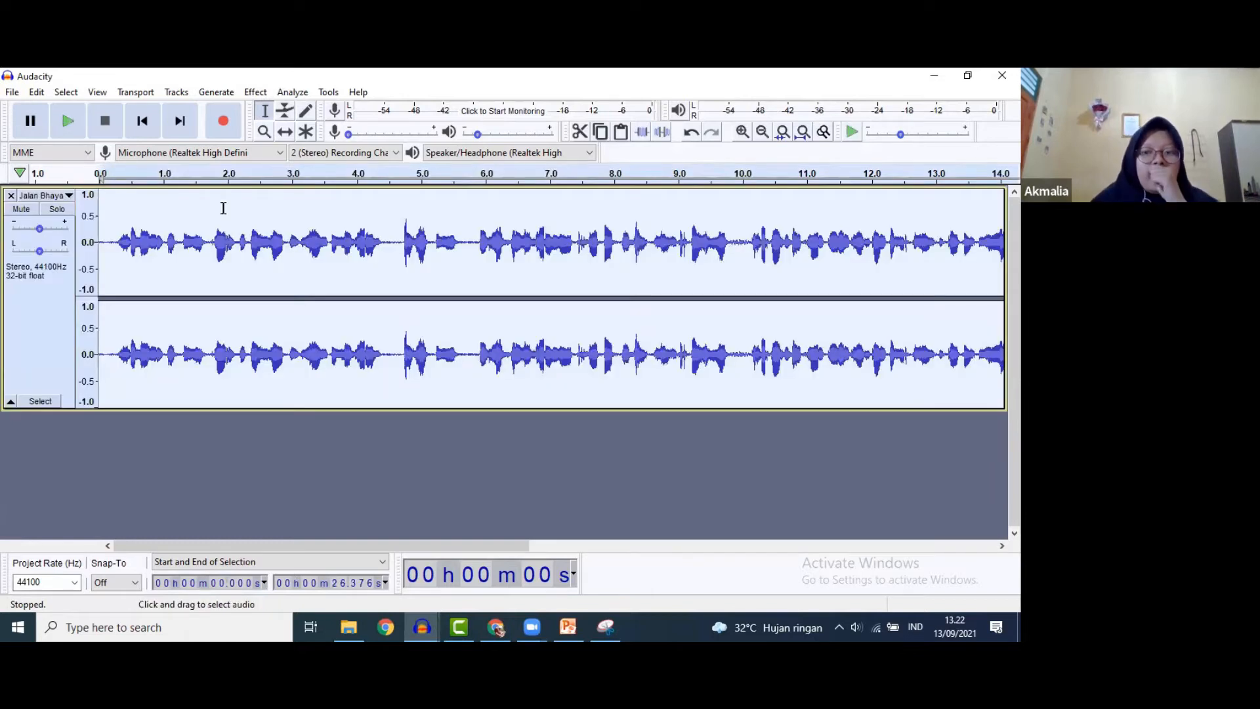
pyautogui.moveTo(405, 543); pyautogui.dragTo(405, 544)
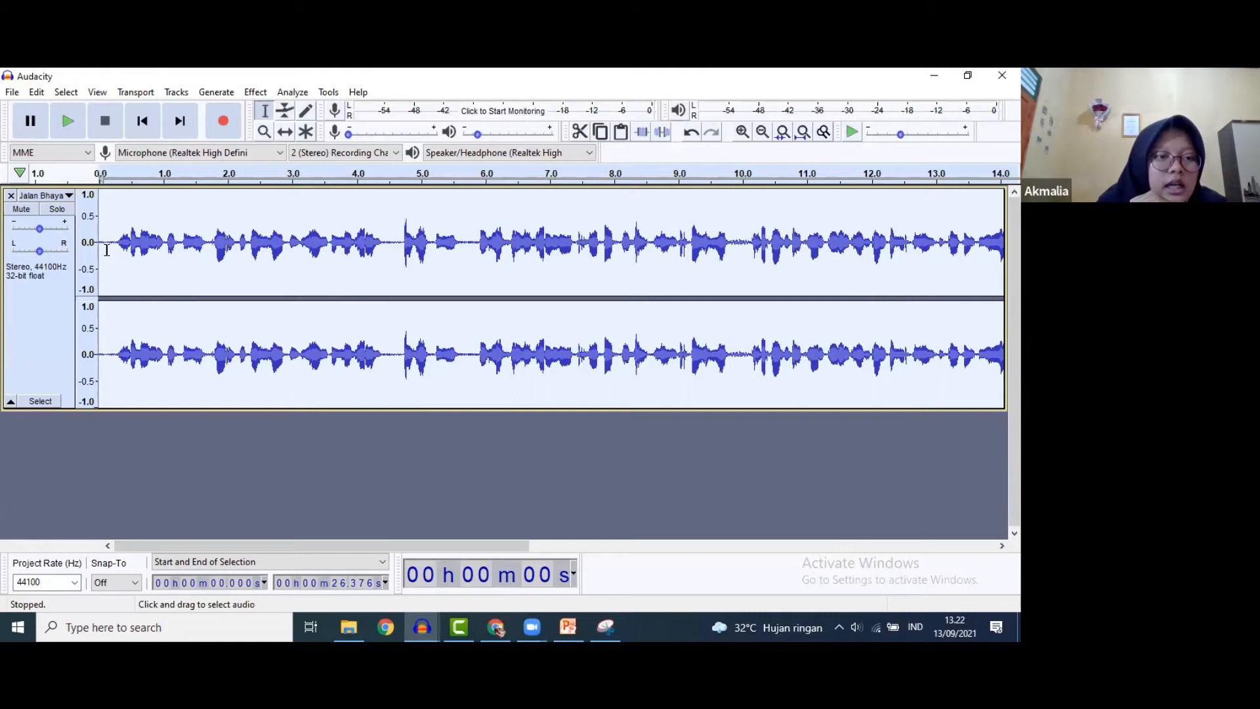
pyautogui.click(67, 121)
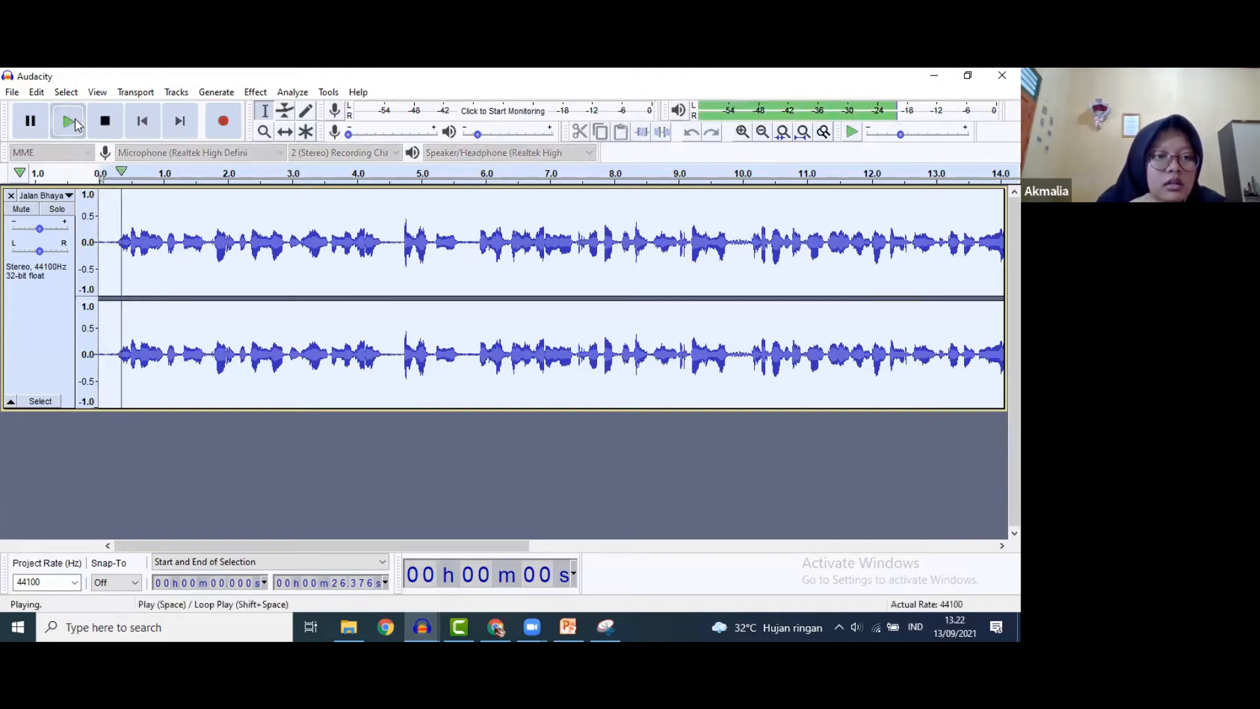
pyautogui.press('p')
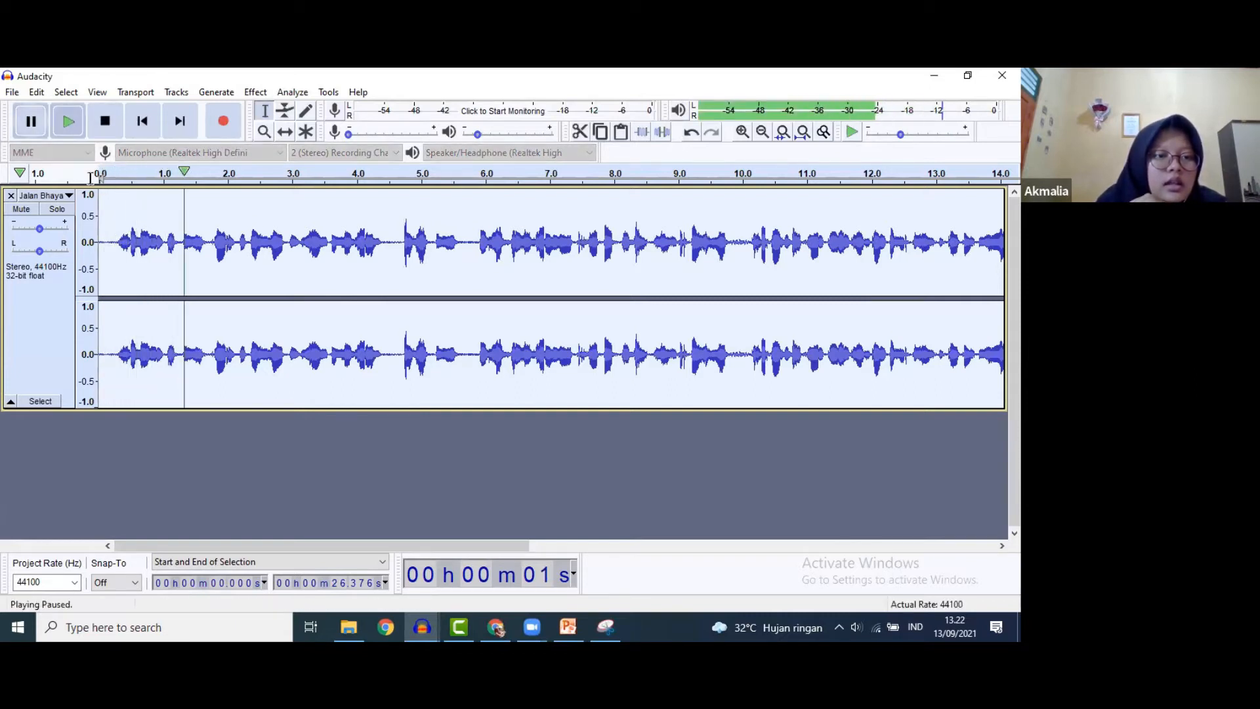
# - Trim the first 0.29 s lead-in and the silence after 25.94 s
pyautogui.moveTo(119, 243); pyautogui.dragTo(77, 241)
pyautogui.press('space')
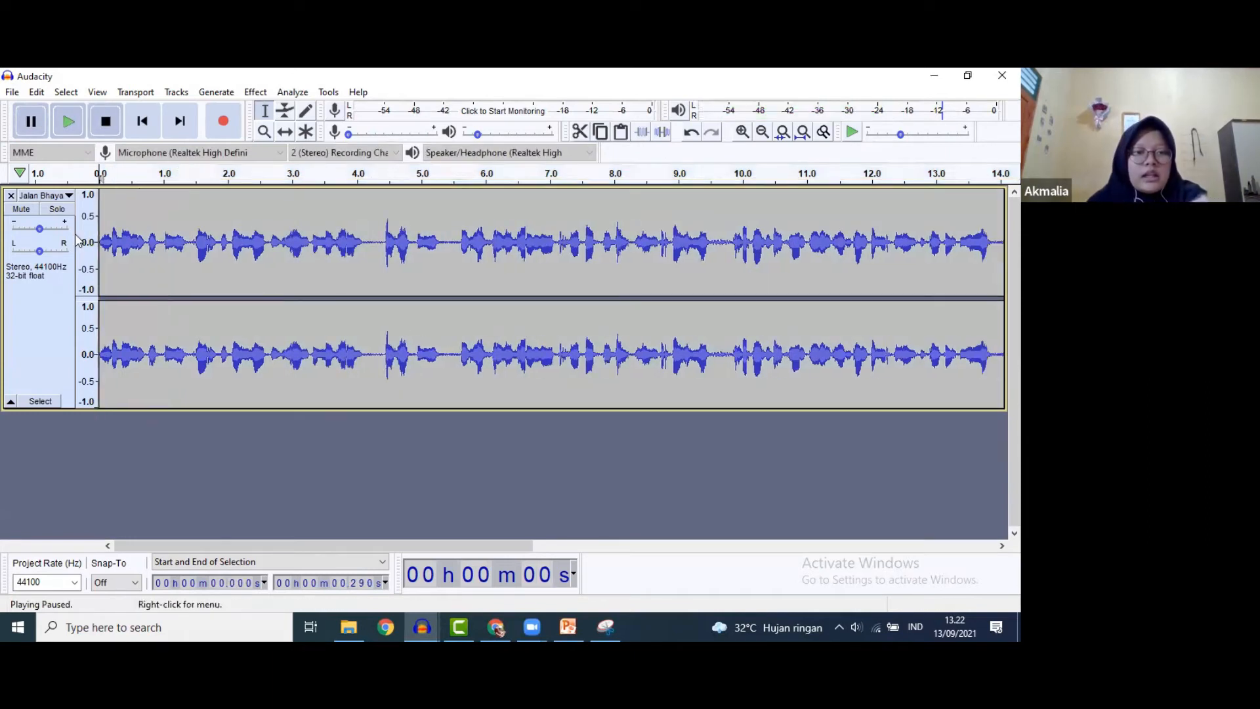
pyautogui.moveTo(367, 545); pyautogui.dragTo(945, 550)
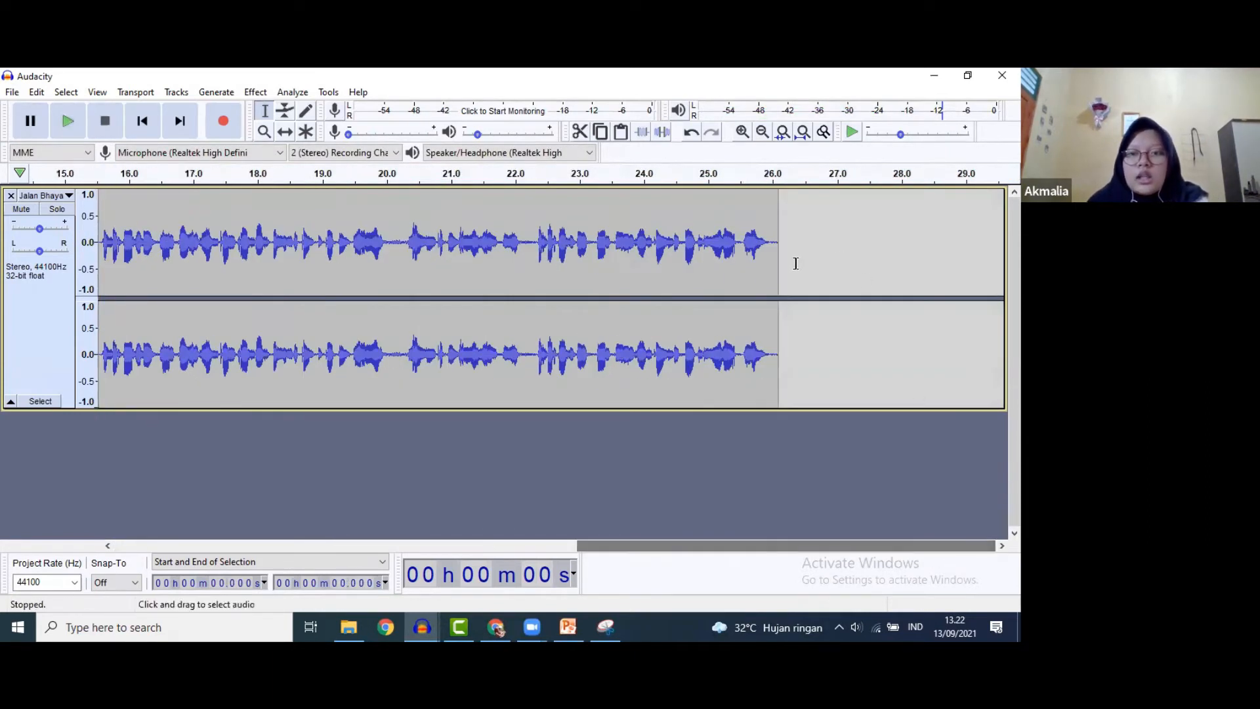
pyautogui.moveTo(768, 246); pyautogui.dragTo(782, 248)
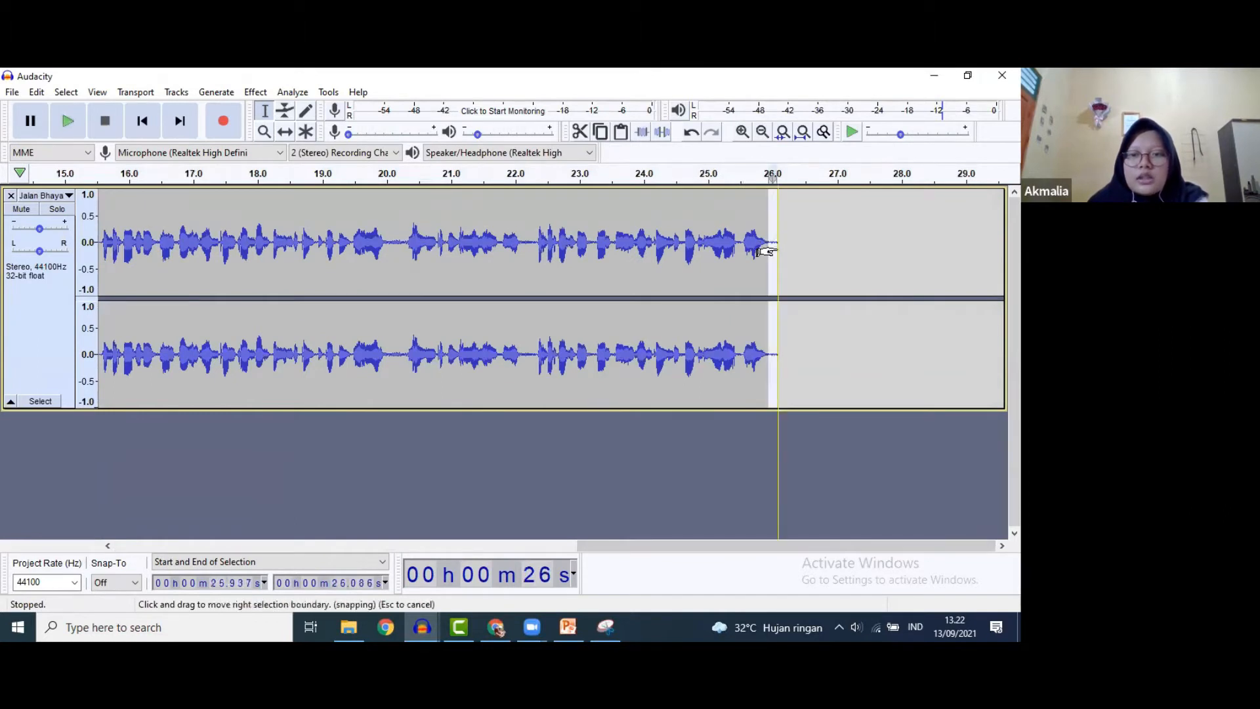
pyautogui.press('Delete')
pyautogui.moveTo(596, 546); pyautogui.dragTo(97, 522)
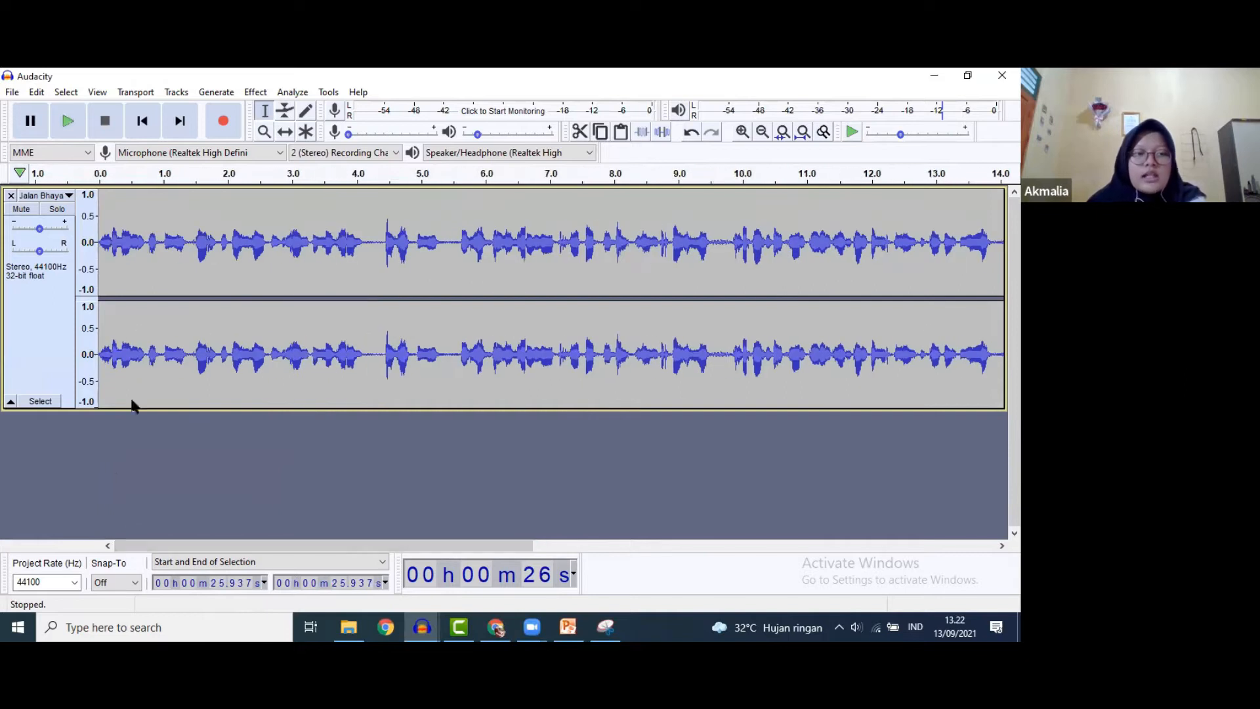
pyautogui.click(3, 93)
# - Export the narration as an MP3 named 'Ikatan Ion' into the Music library
pyautogui.moveTo(38, 207)
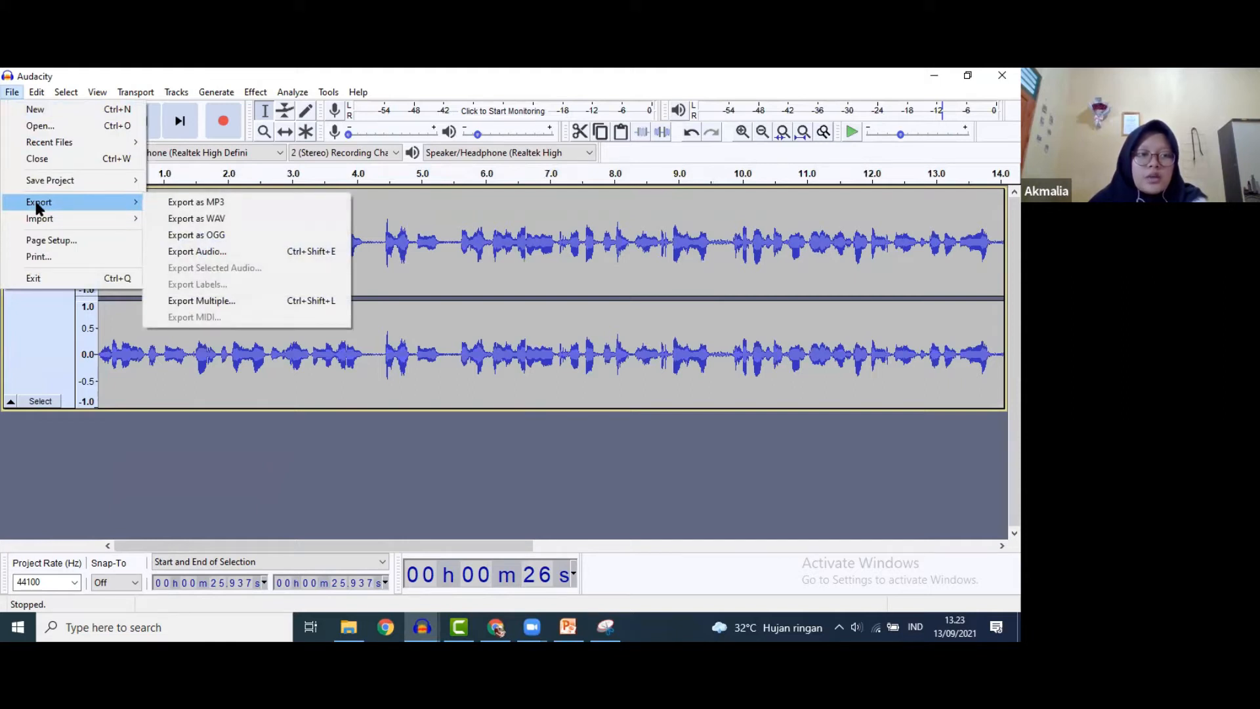
pyautogui.click(237, 207)
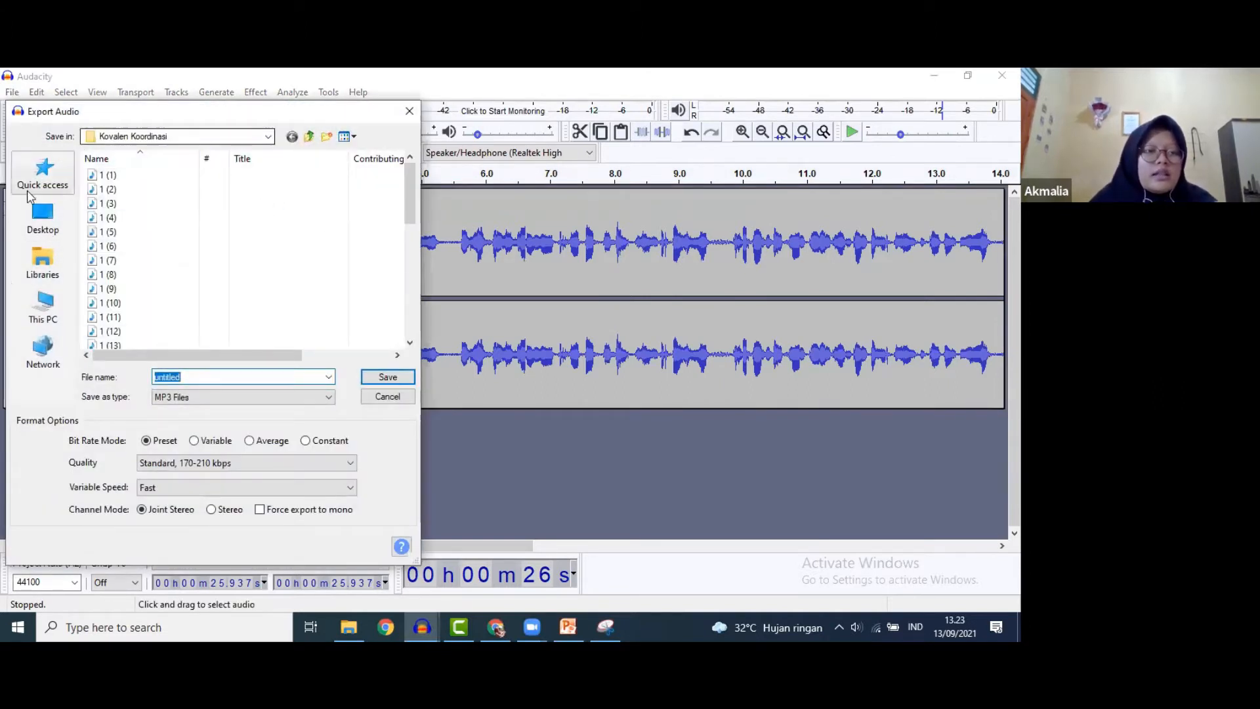
pyautogui.click(43, 262)
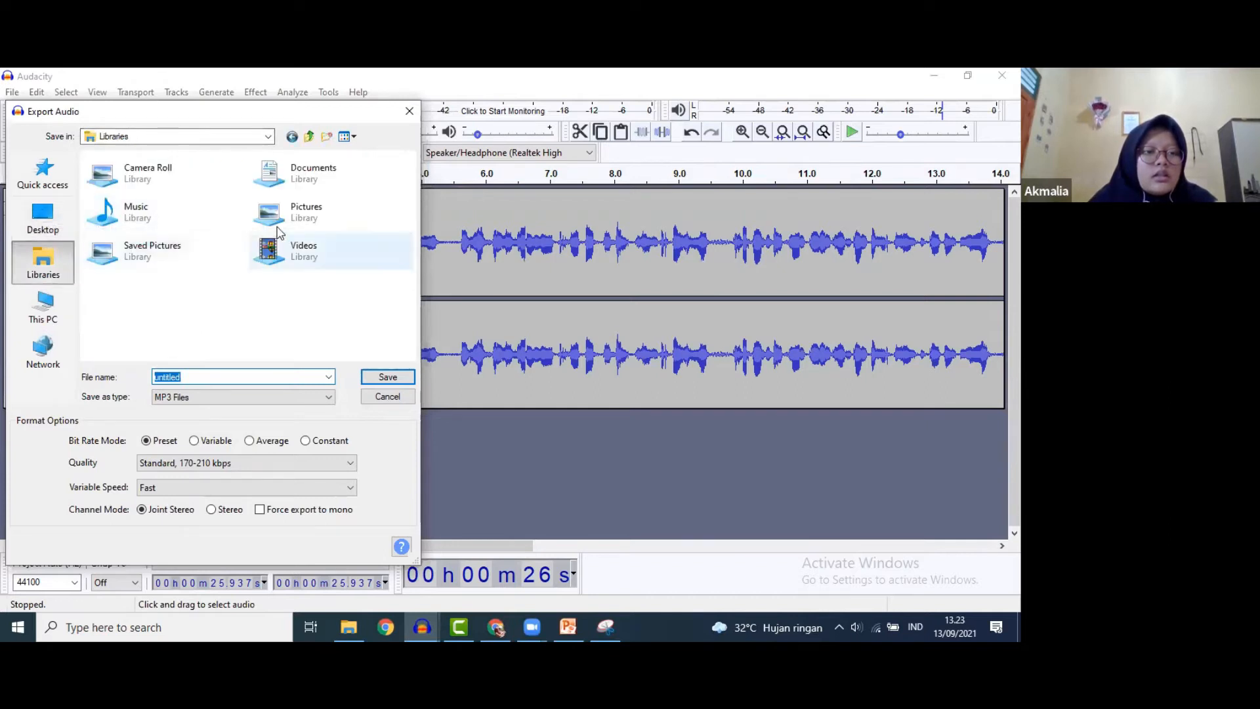
pyautogui.doubleClick(141, 211)
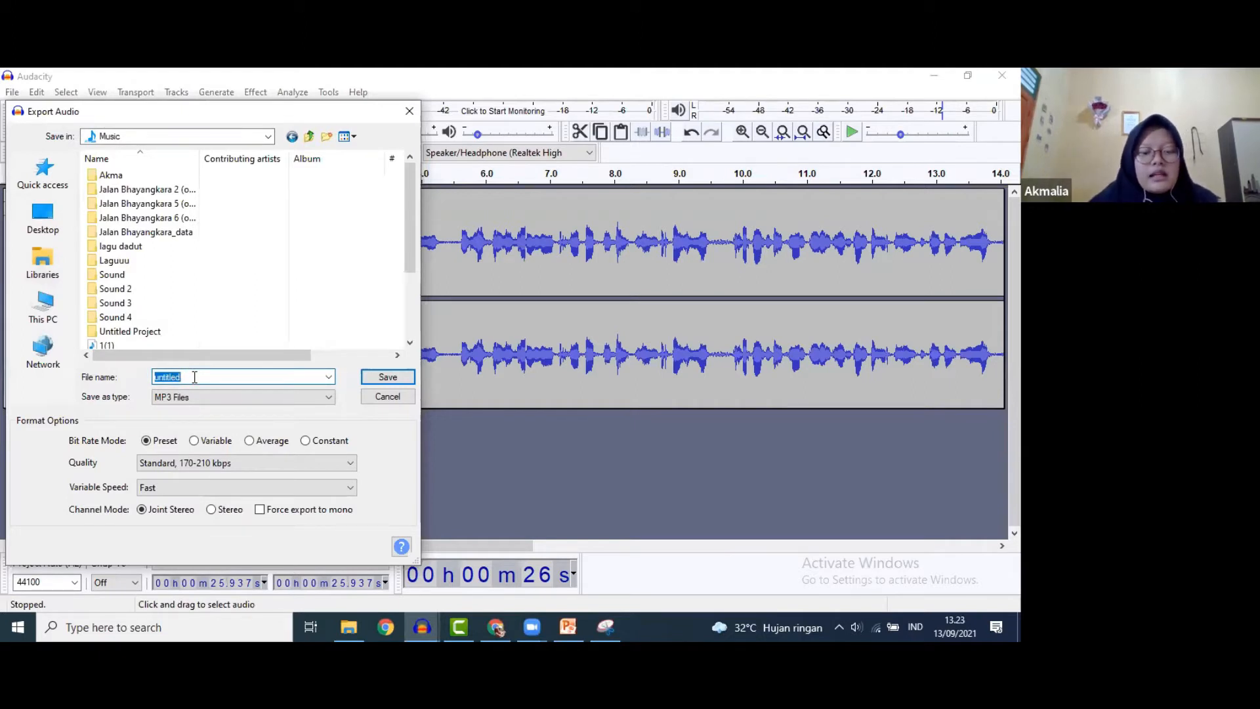
pyautogui.write('I')
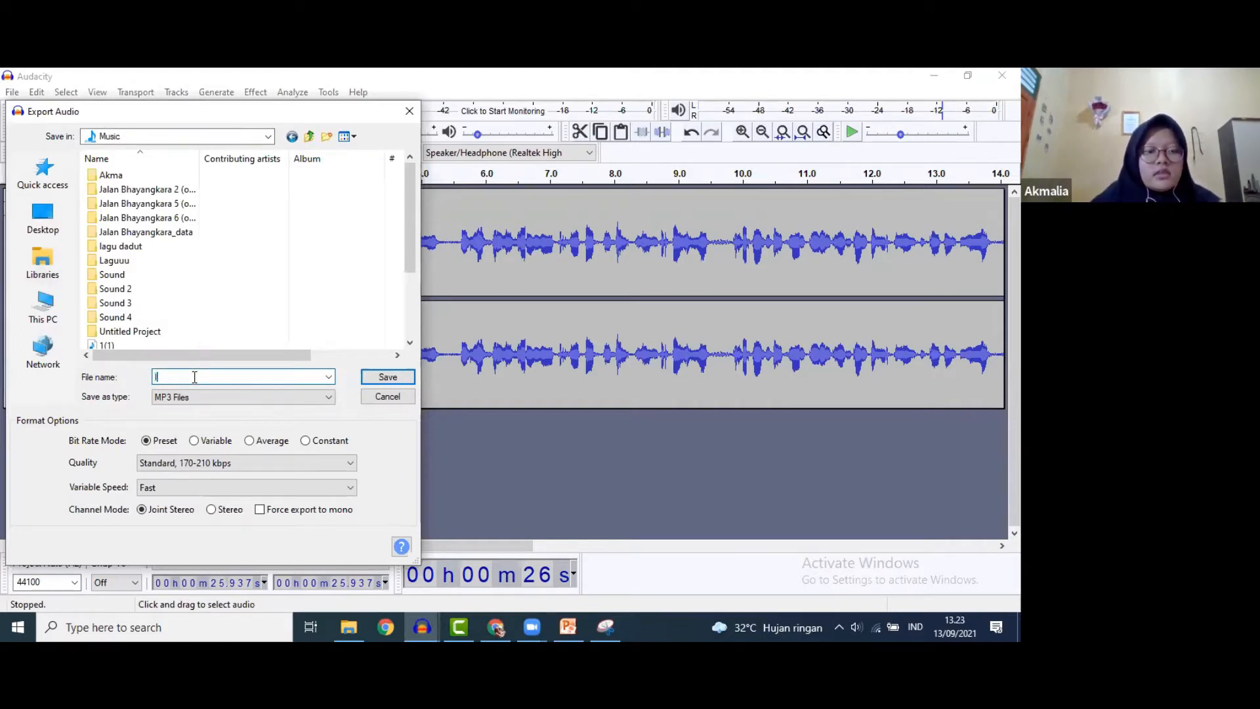
pyautogui.write('katan Ion')
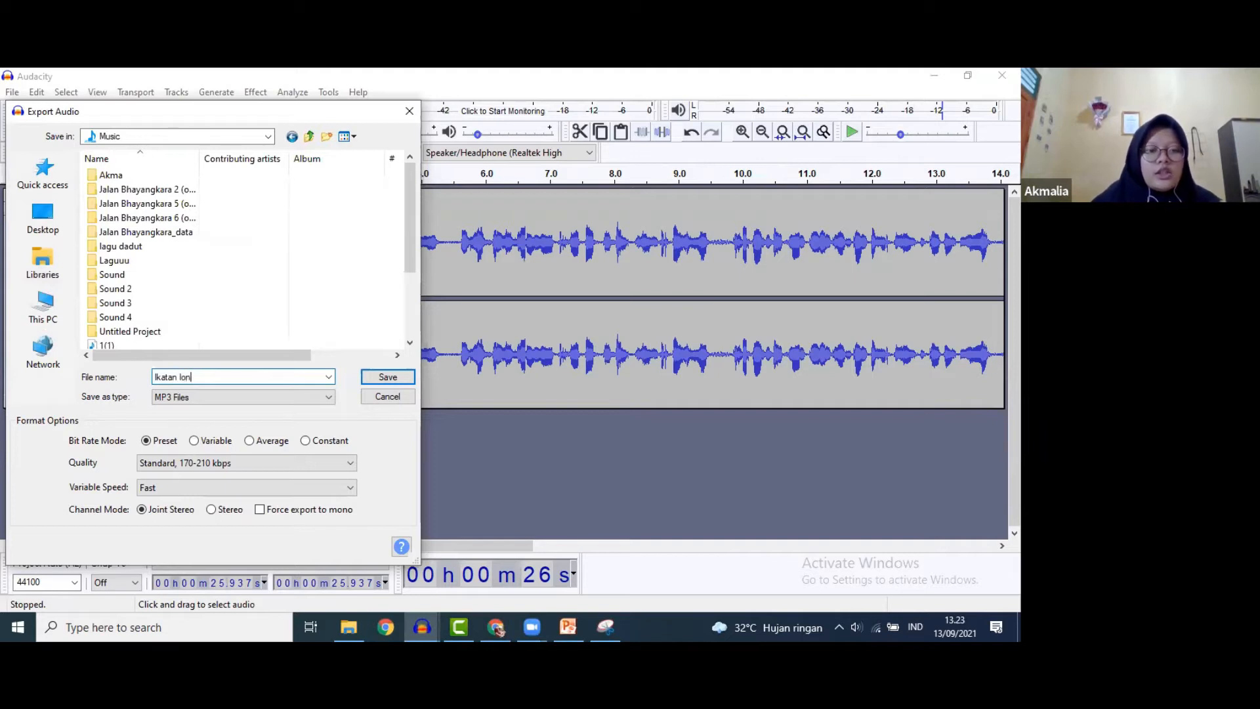
pyautogui.click(387, 377)
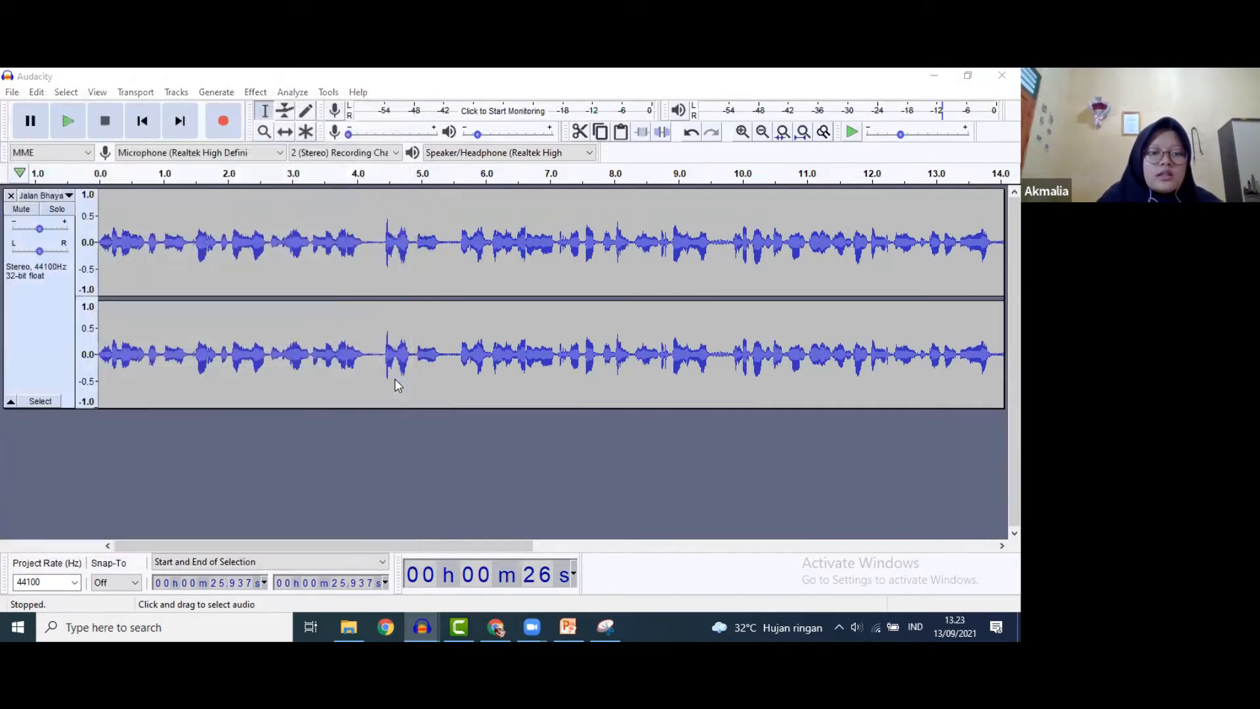
# - Accept the metadata tags to finish the Ikatan Ion export, then switch to PowerPoint
pyautogui.click(571, 475)
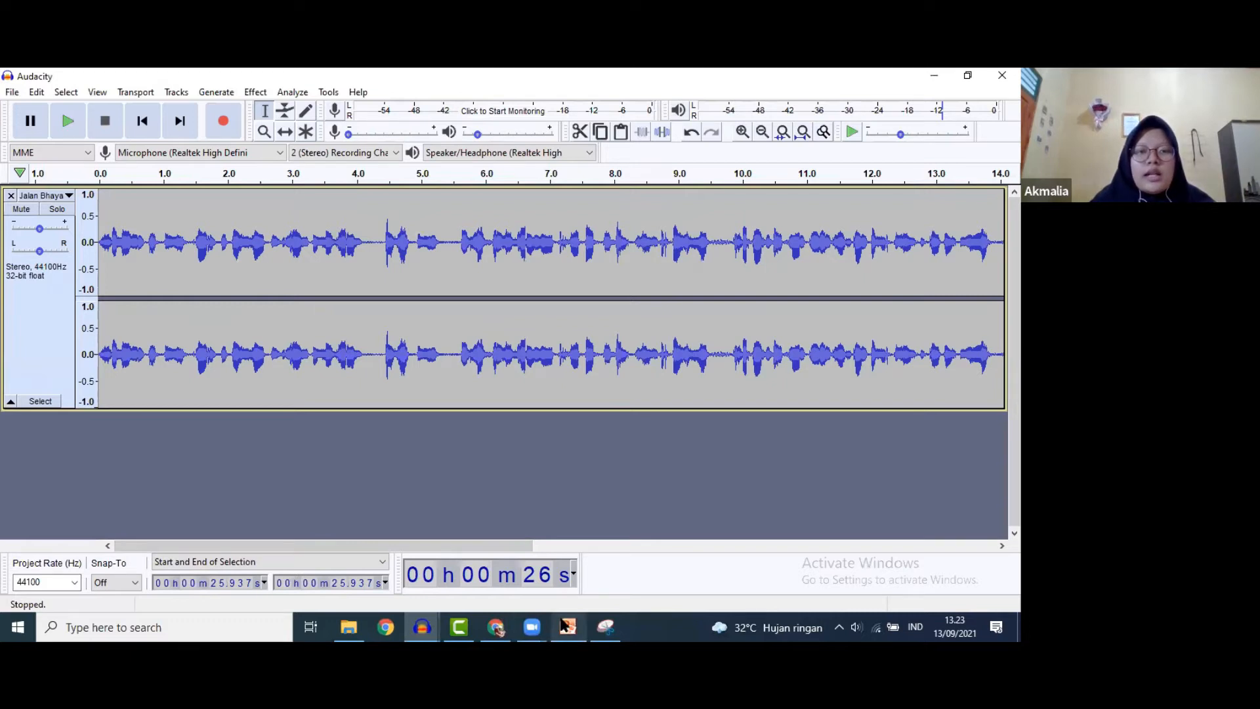
pyautogui.moveTo(562, 624)
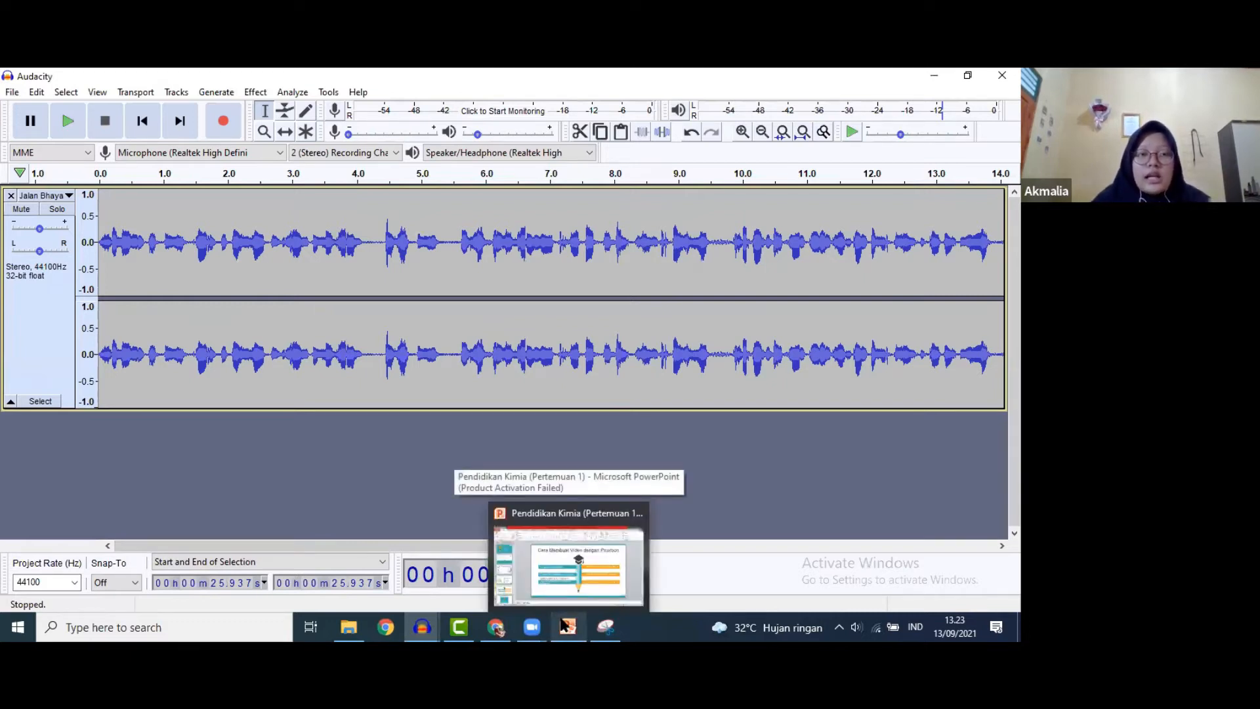
pyautogui.click(563, 624)
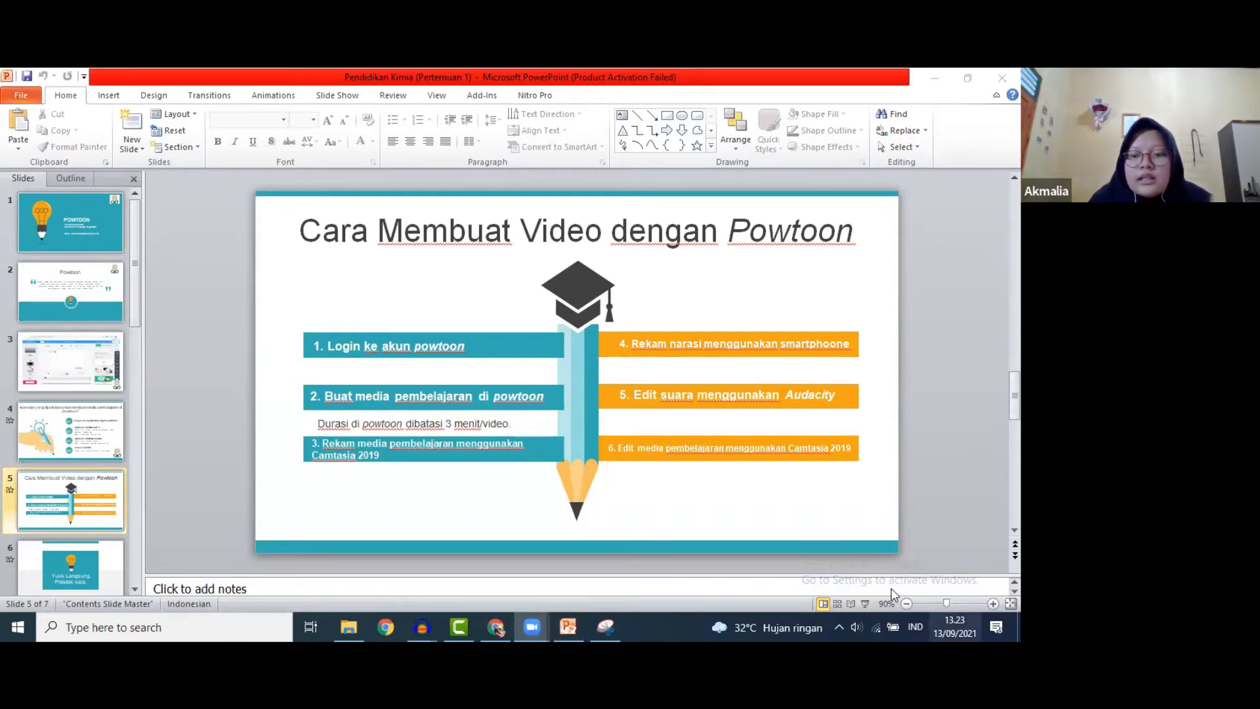
# - View slide 5 in Reading View, return to Normal view, then switch to Camtasia
pyautogui.click(851, 604)
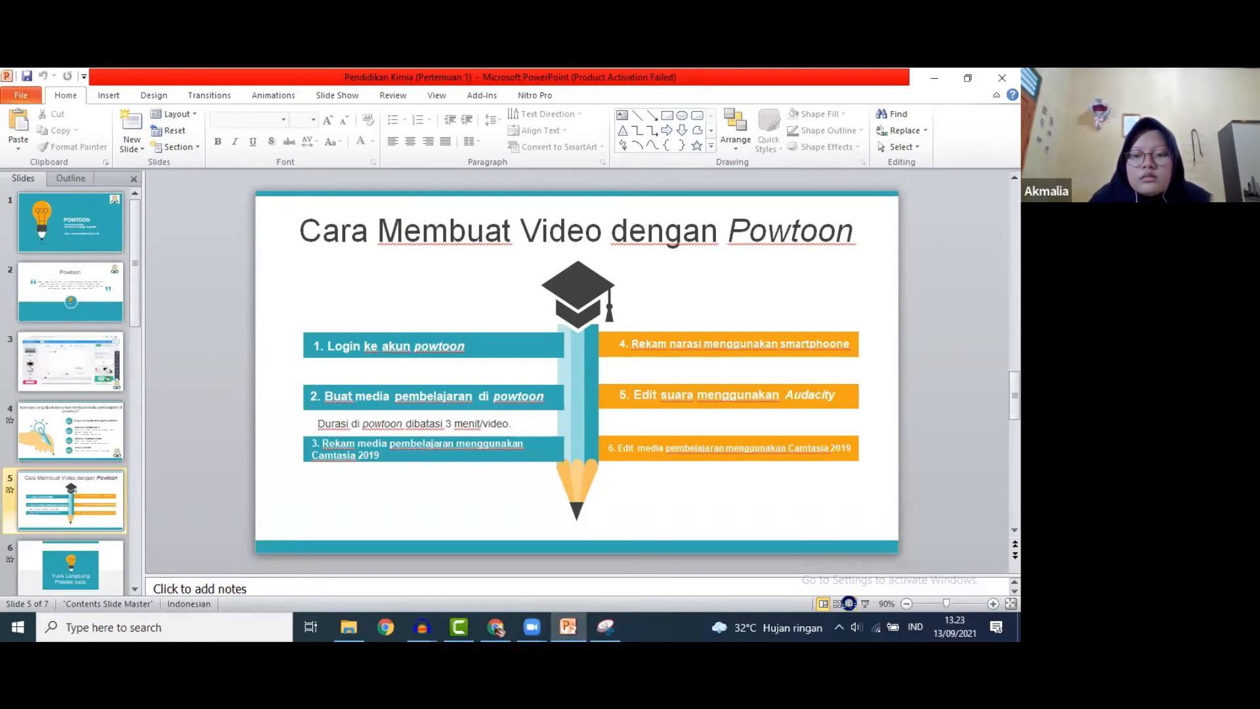
pyautogui.click(849, 603)
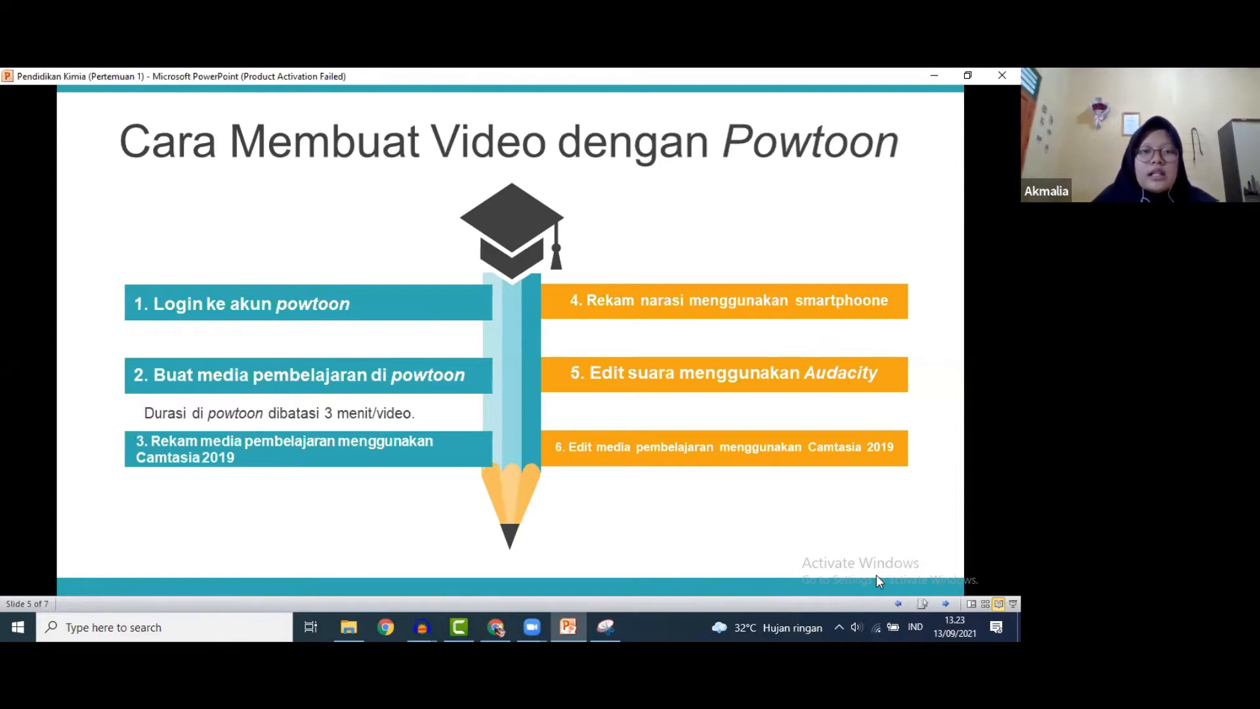
pyautogui.press('Escape')
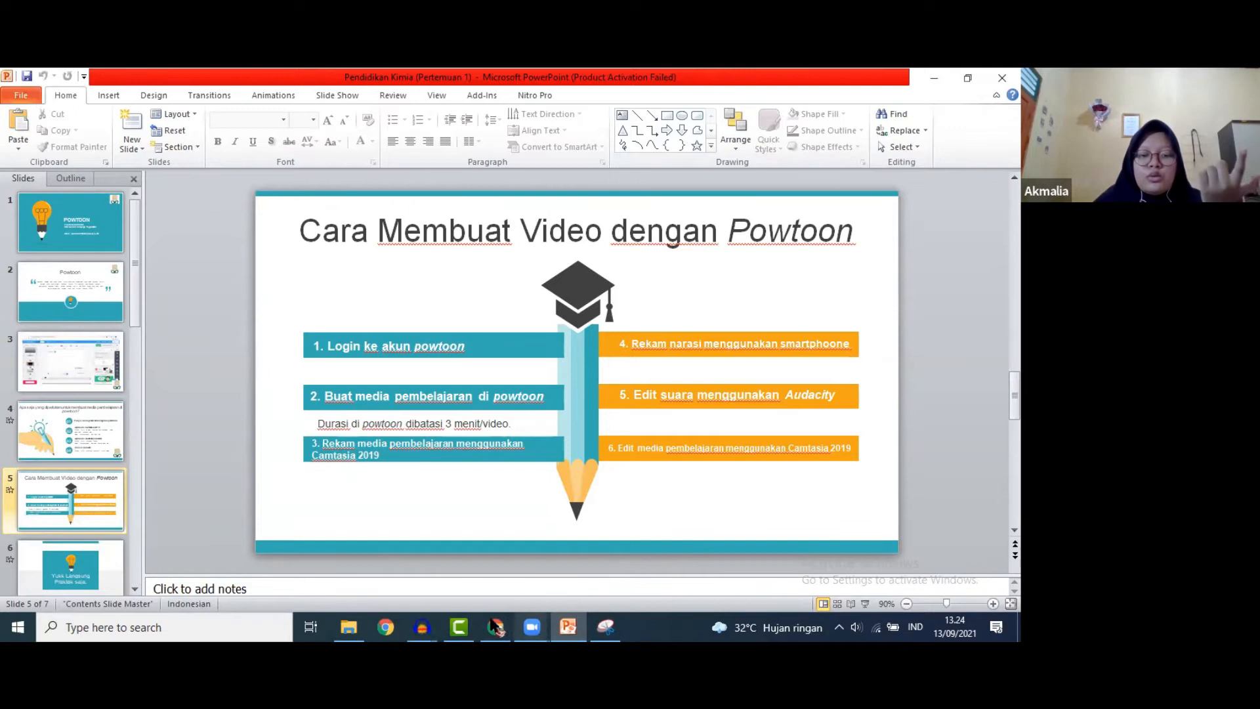
pyautogui.moveTo(489, 627)
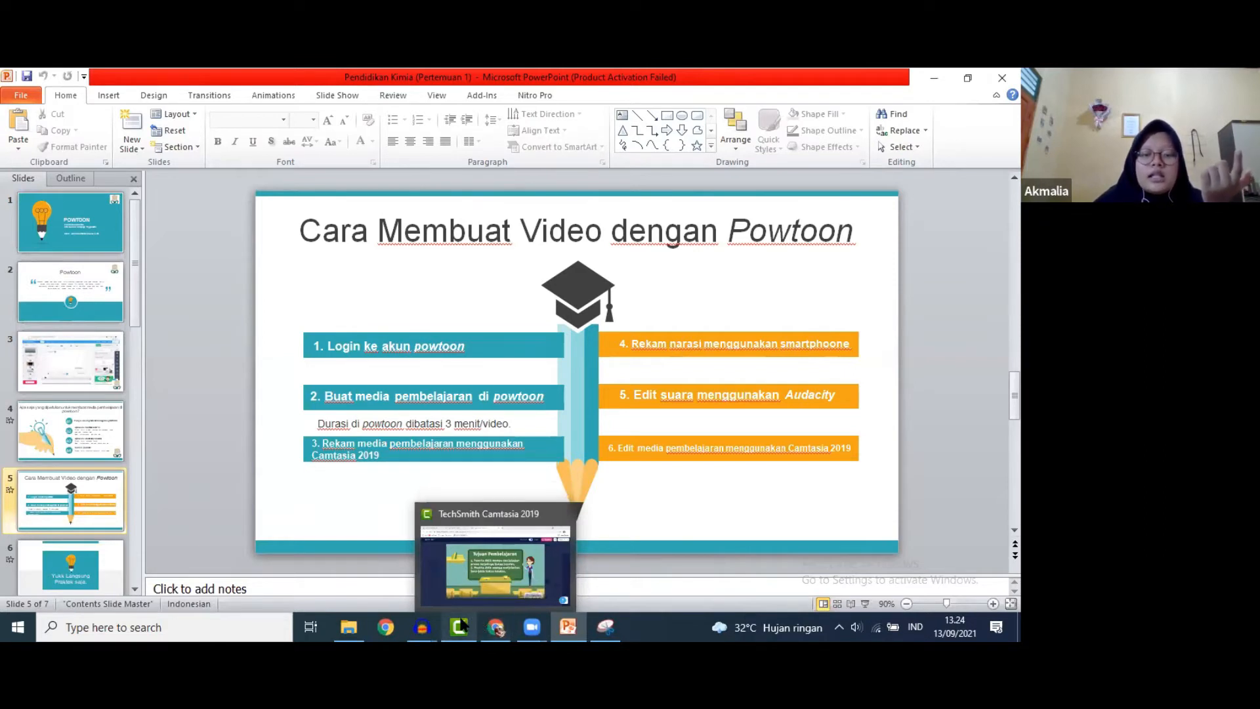
pyautogui.click(461, 625)
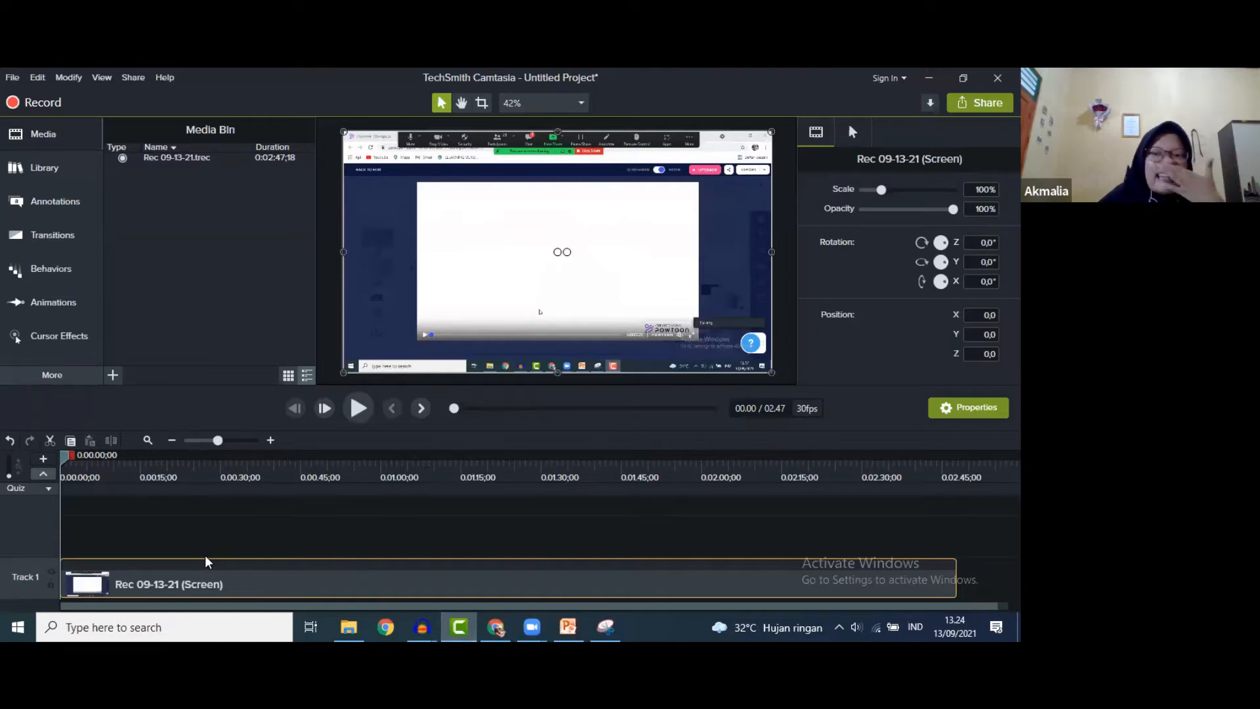
# - Preview the Rec 09-13-21 recording, then select its opening from 0:00 to 0:00:23;27
pyautogui.moveTo(257, 581)
pyautogui.mouseDown()
pyautogui.moveTo(270, 586)
pyautogui.moveTo(237, 587)
pyautogui.mouseUp()
pyautogui.click(358, 408)
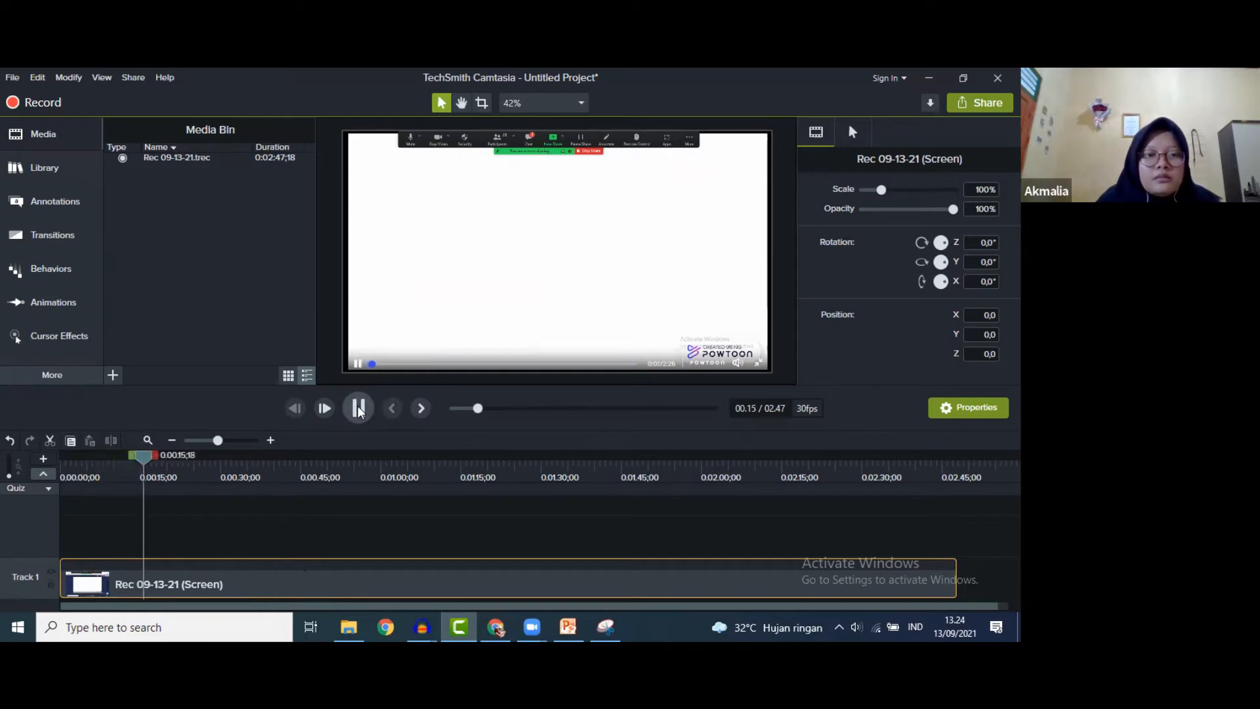
pyautogui.click(358, 409)
pyautogui.moveTo(151, 459); pyautogui.dragTo(200, 466)
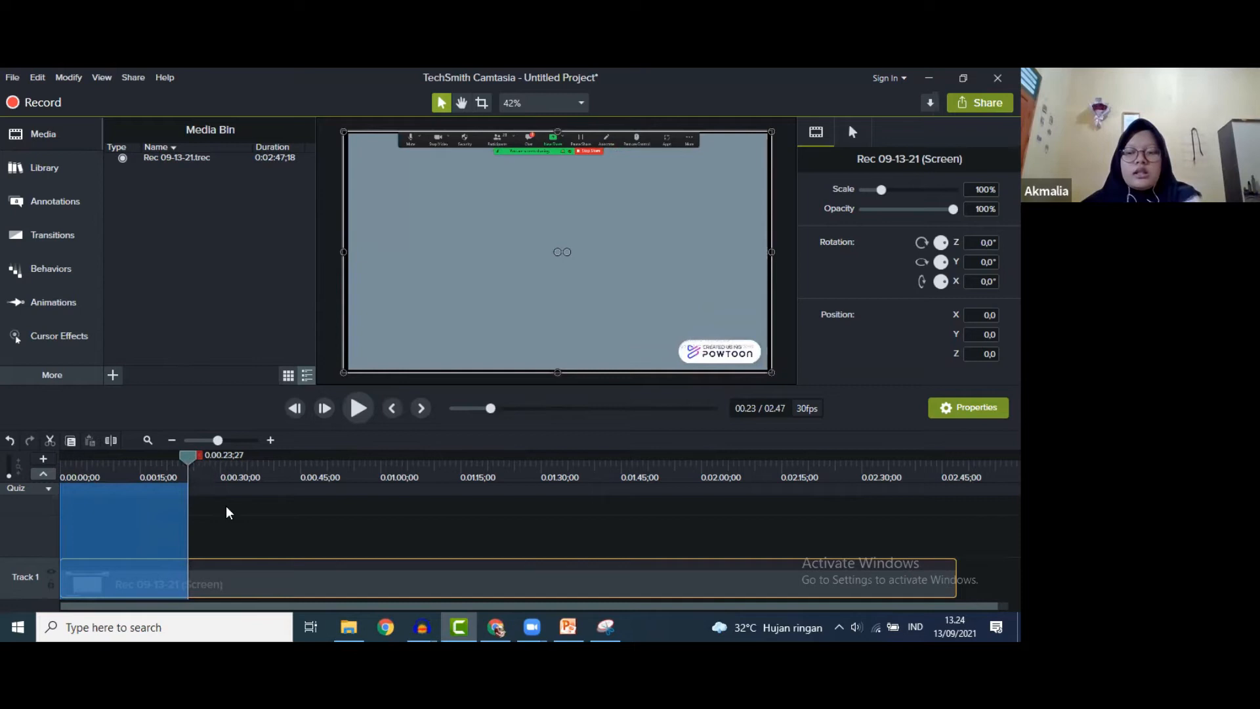
# - Remove the opening 23 seconds and the tail from 02:39 to the end
pyautogui.press('Delete')
pyautogui.moveTo(191, 452); pyautogui.dragTo(911, 547)
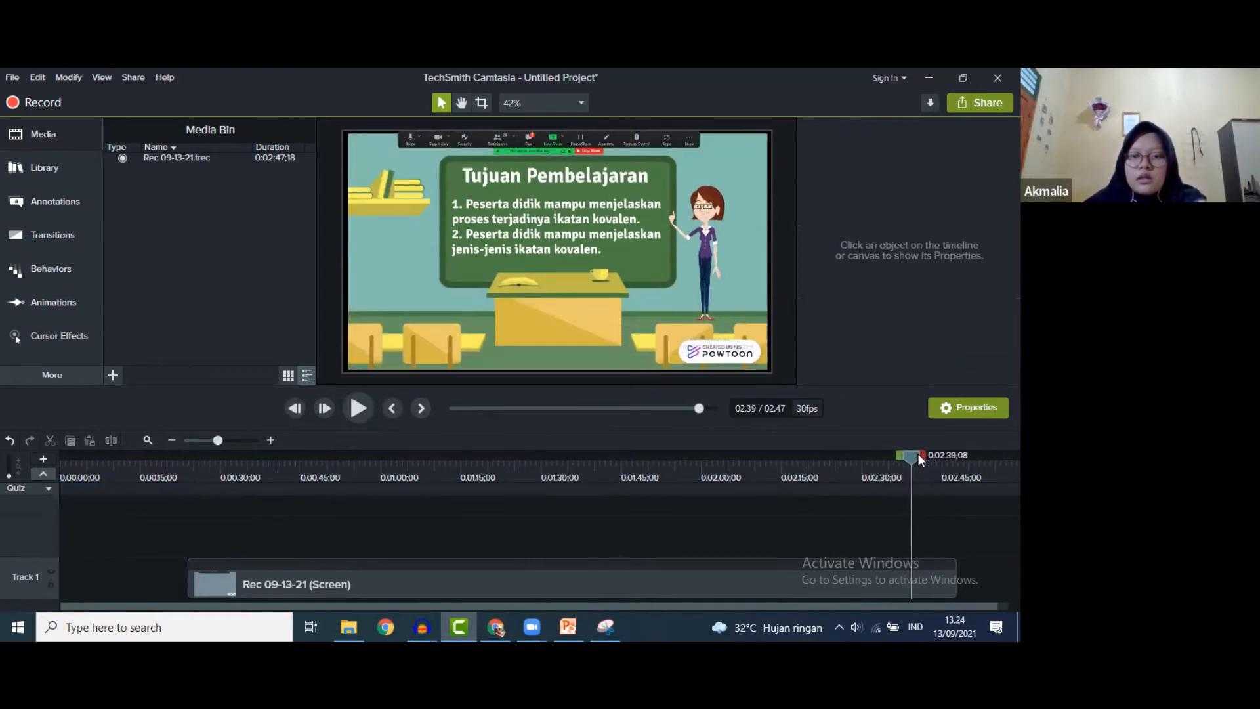
pyautogui.moveTo(923, 454); pyautogui.dragTo(566, 457)
pyautogui.hotkey('ctrl', 'x')
# - Scrub the trimmed clip to check the Ikatan Kimia and Pendahuluan slides
pyautogui.moveTo(366, 462); pyautogui.dragTo(183, 461)
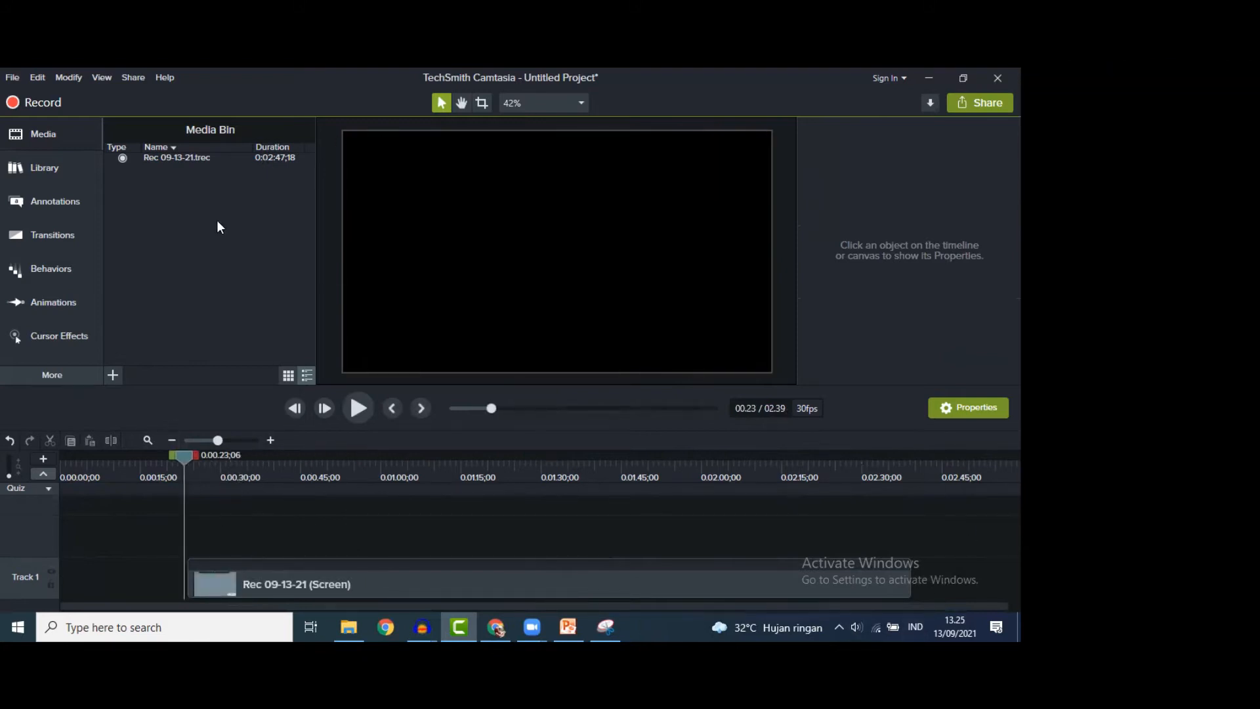
pyautogui.moveTo(193, 463); pyautogui.dragTo(294, 587)
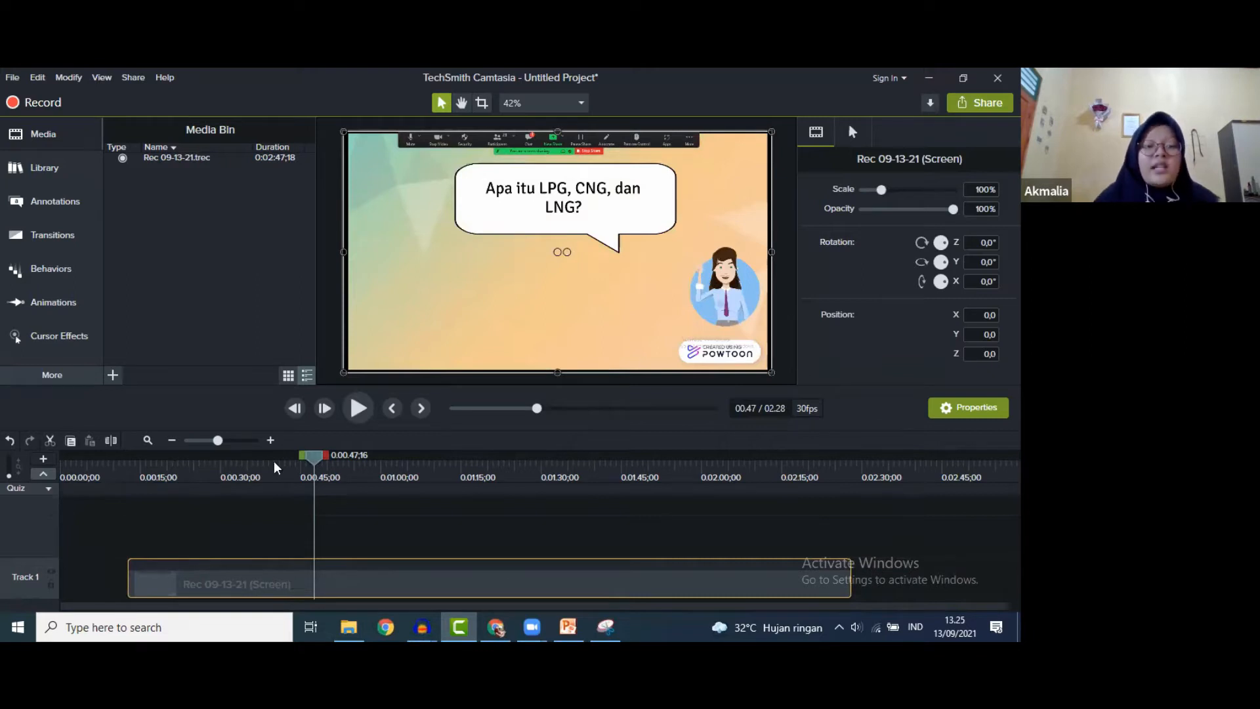
pyautogui.moveTo(314, 454); pyautogui.dragTo(141, 455)
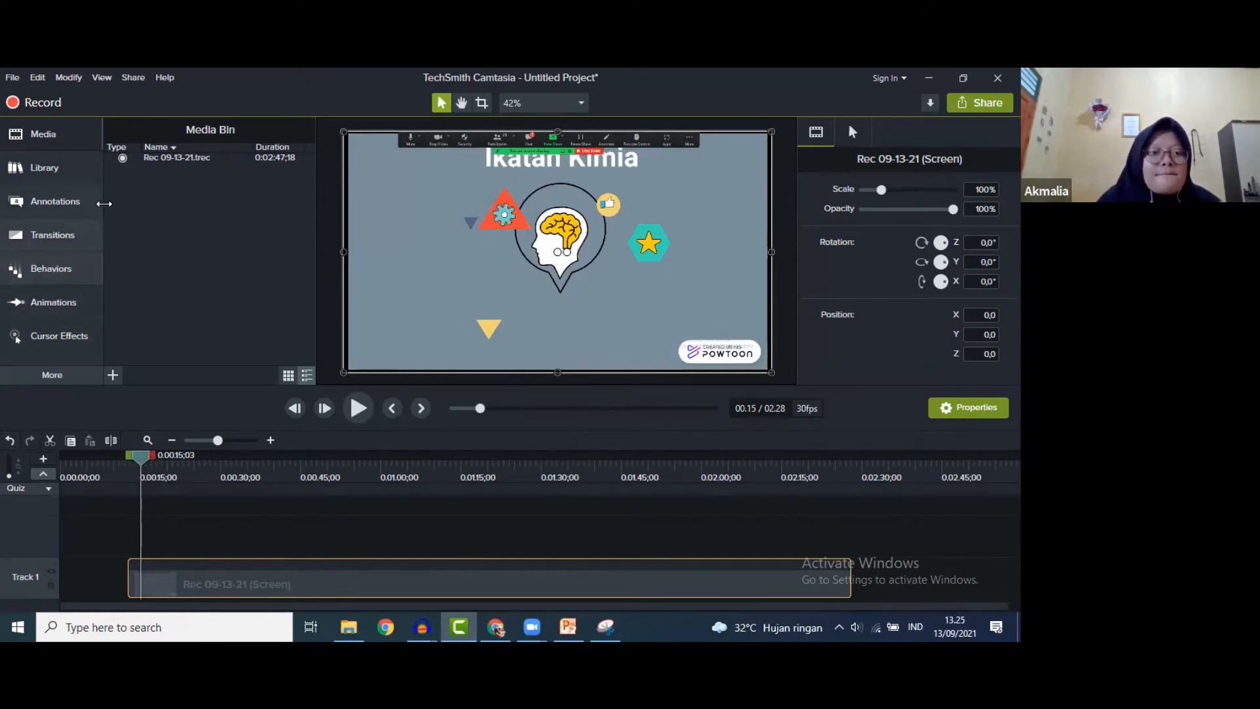
# - Import all eleven narration MP3s from the Ikatan Kovalen folder into the media bin
pyautogui.click(113, 376)
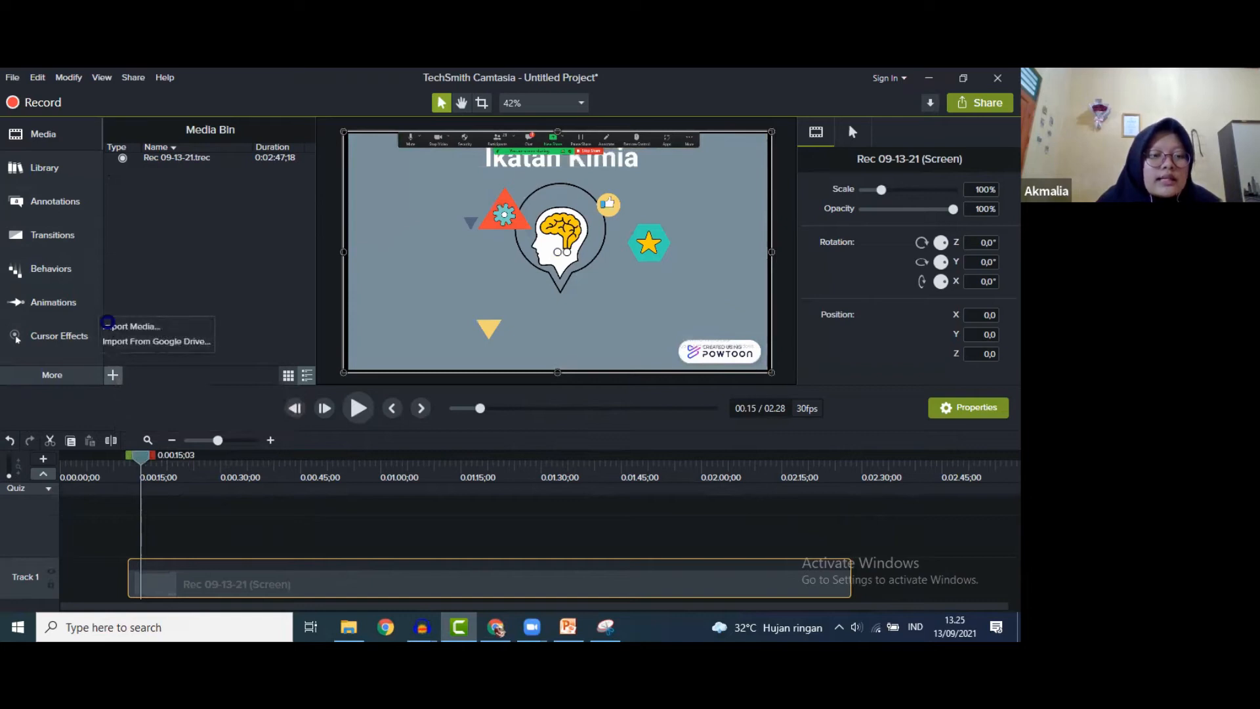
pyautogui.click(110, 327)
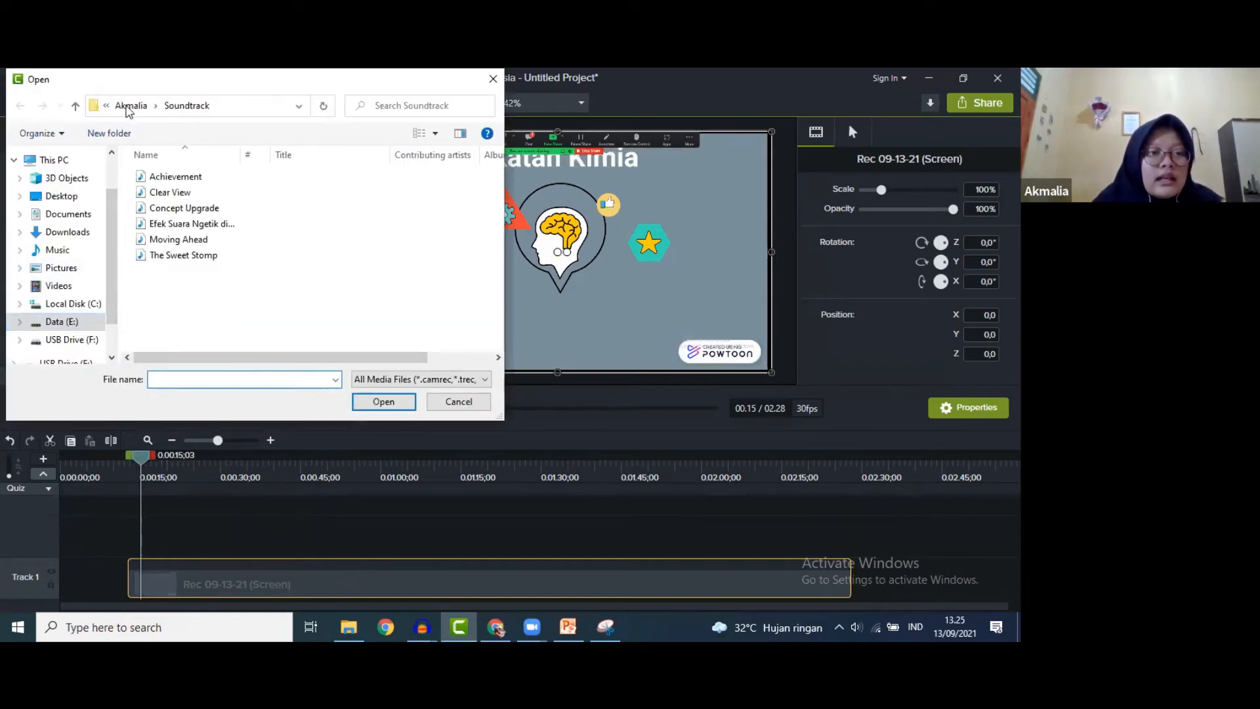
pyautogui.click(130, 107)
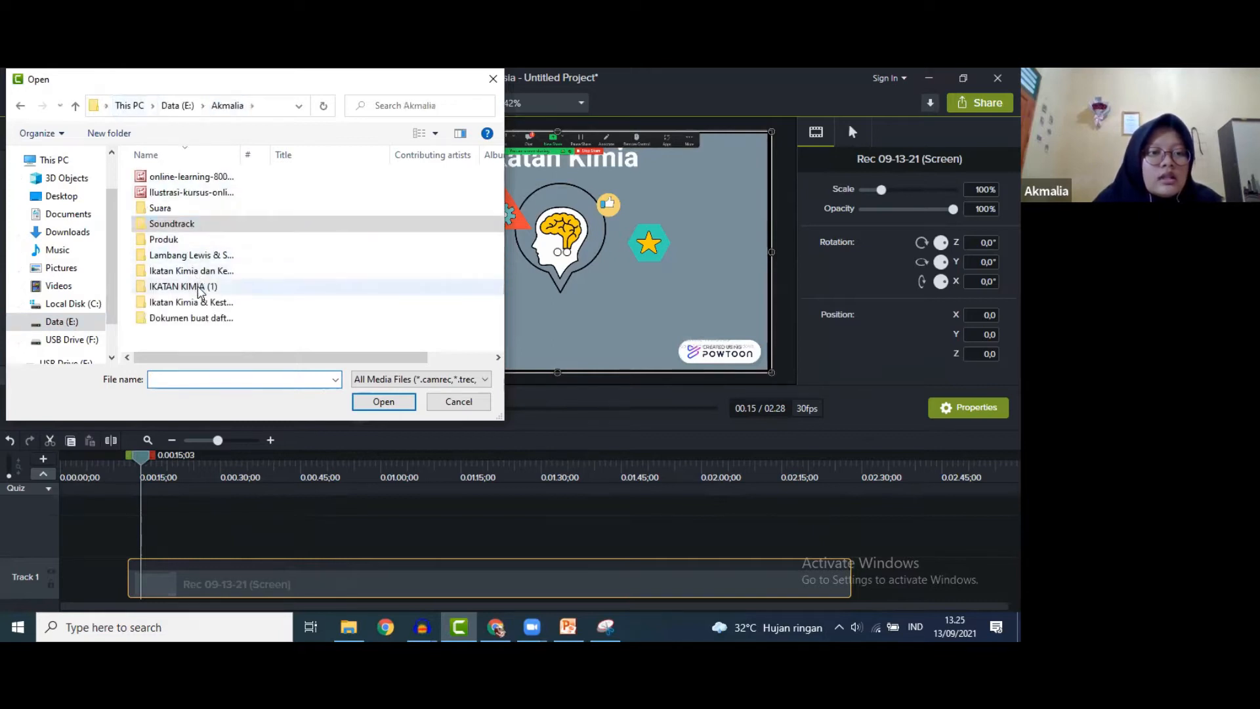
pyautogui.doubleClick(200, 271)
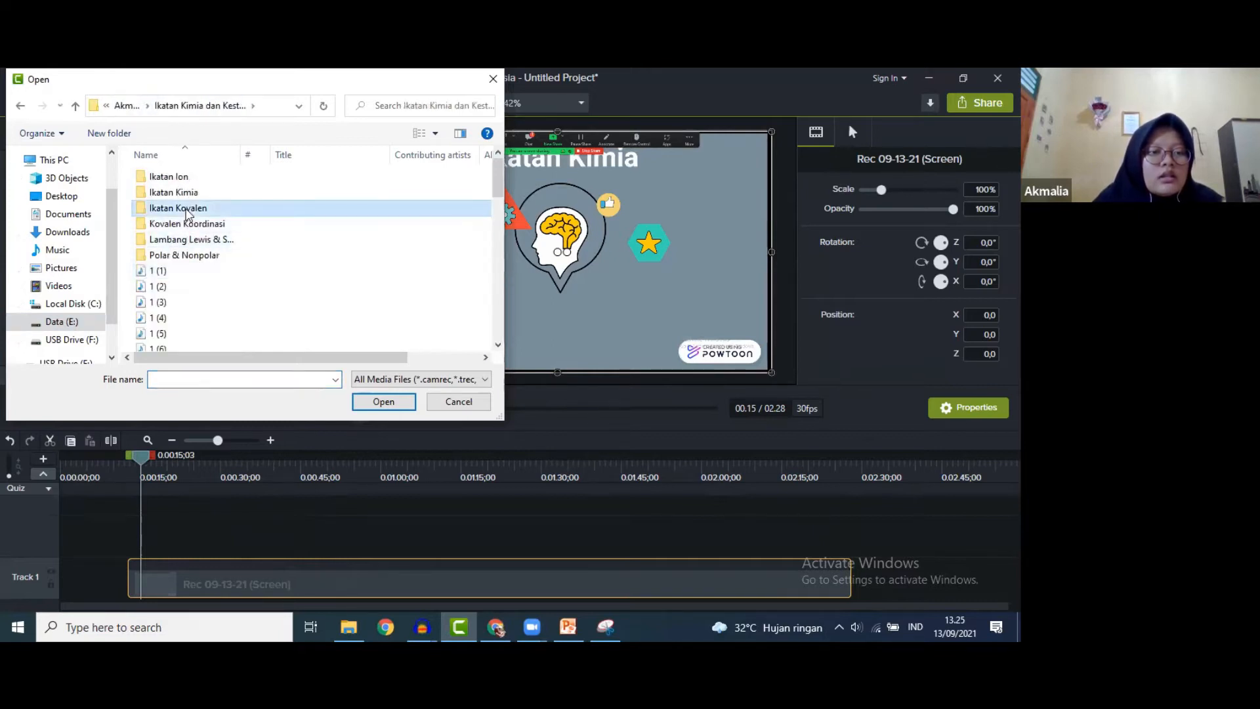
pyautogui.doubleClick(184, 207)
pyautogui.moveTo(178, 175); pyautogui.dragTo(180, 337)
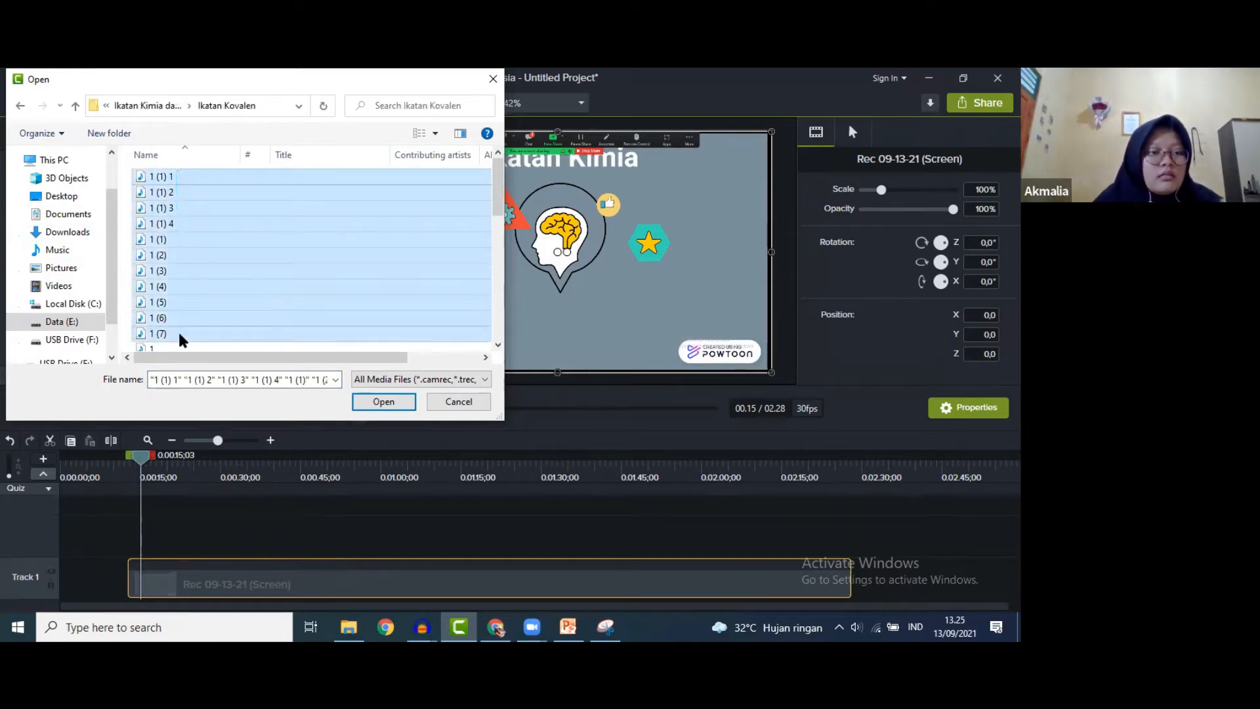
pyautogui.click(383, 402)
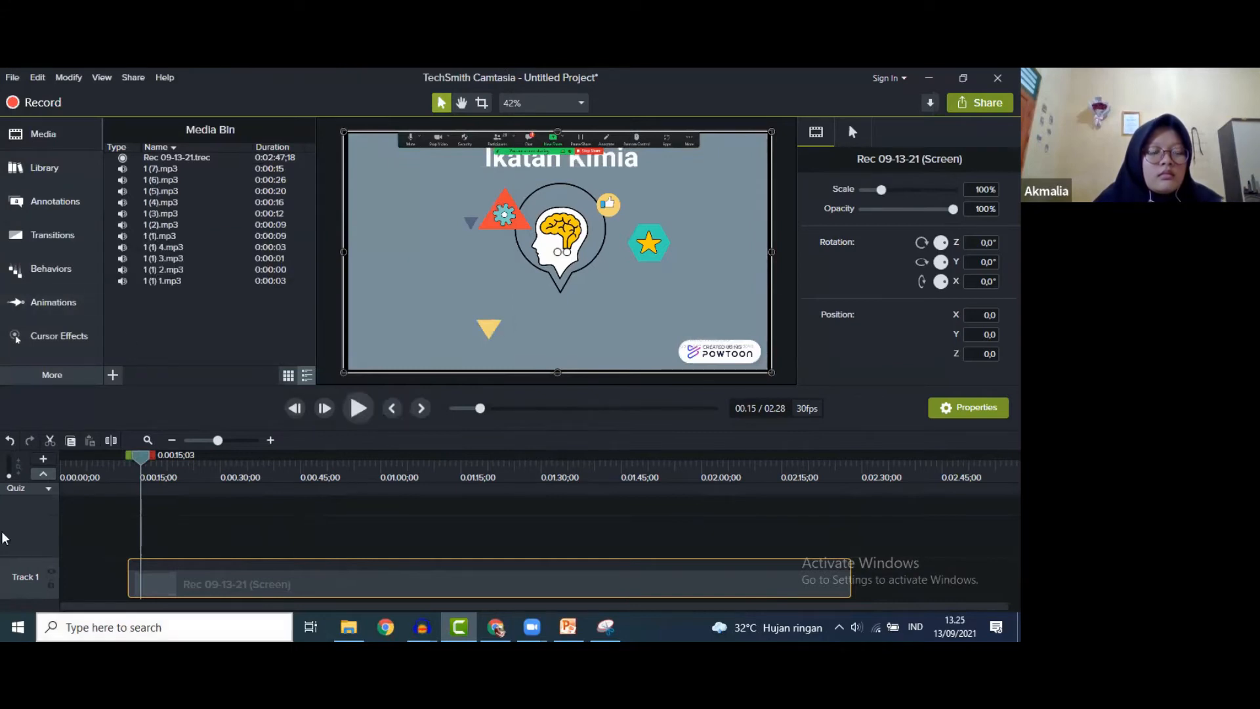
# - Shift the screen recording clip slightly earlier on Track 1
pyautogui.moveTo(139, 462)
pyautogui.mouseDown()
pyautogui.moveTo(102, 458)
pyautogui.moveTo(169, 457)
pyautogui.moveTo(141, 457)
pyautogui.mouseUp()
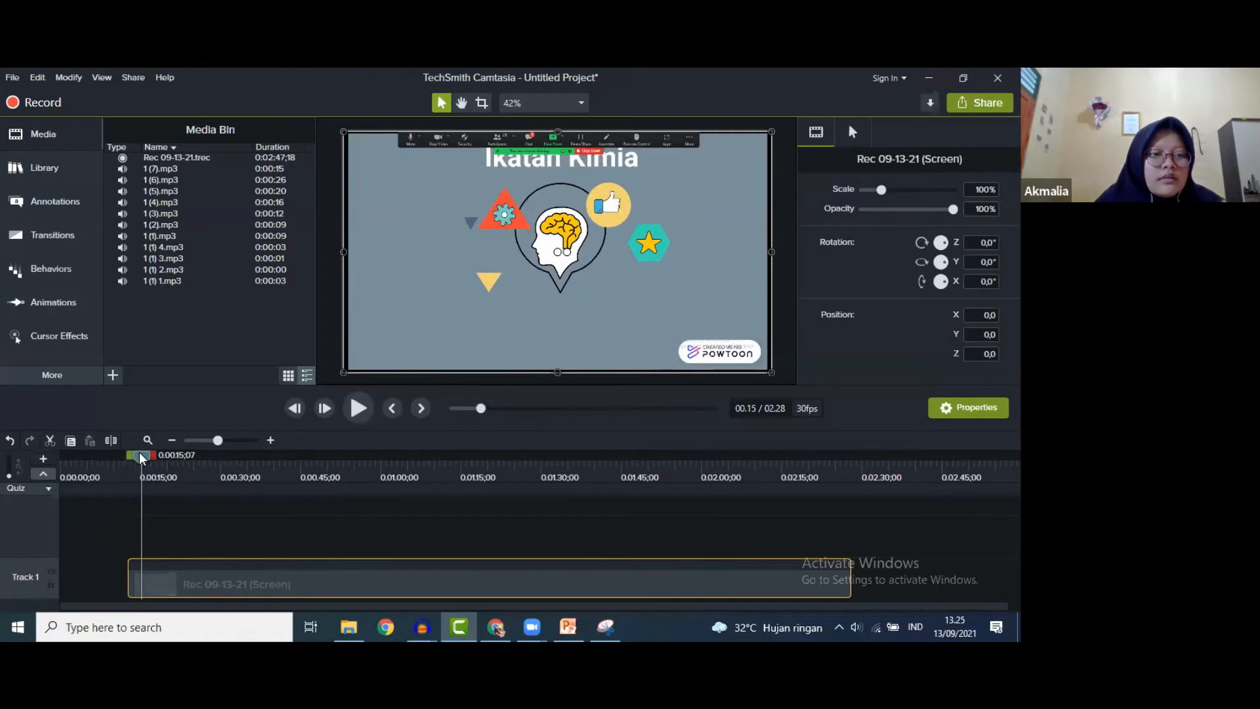
pyautogui.moveTo(200, 581); pyautogui.dragTo(175, 582)
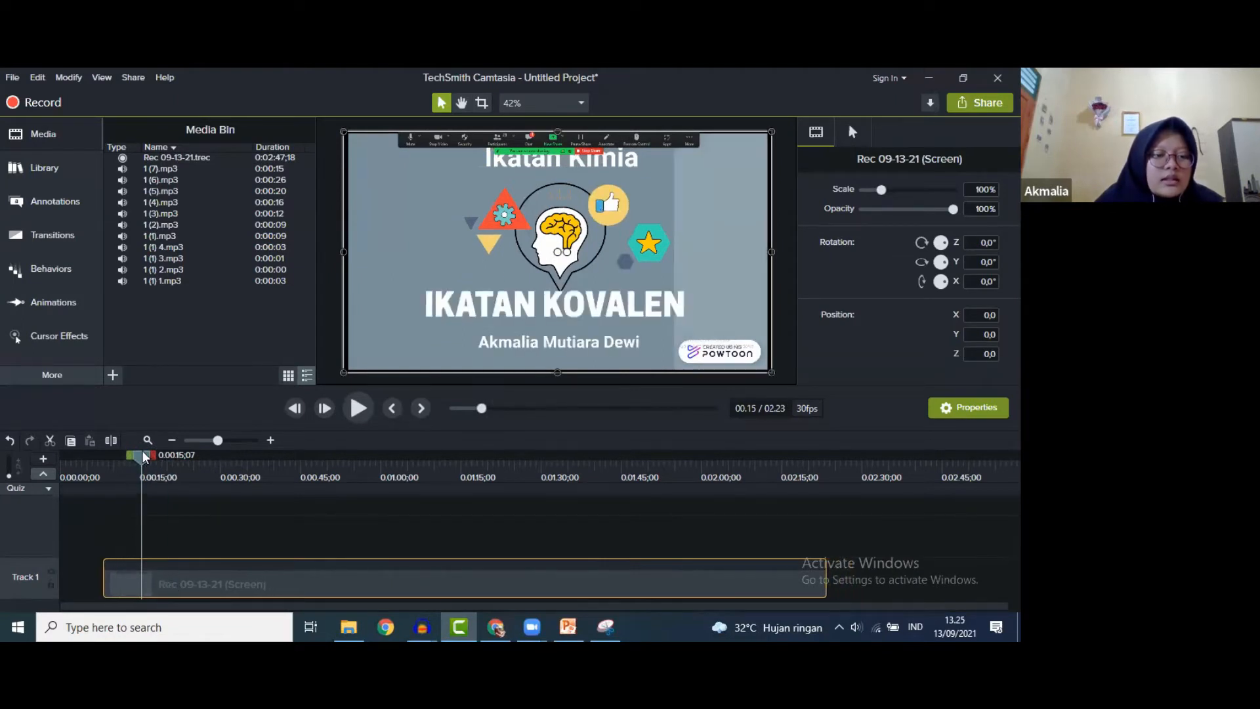
pyautogui.moveTo(145, 457); pyautogui.dragTo(62, 457)
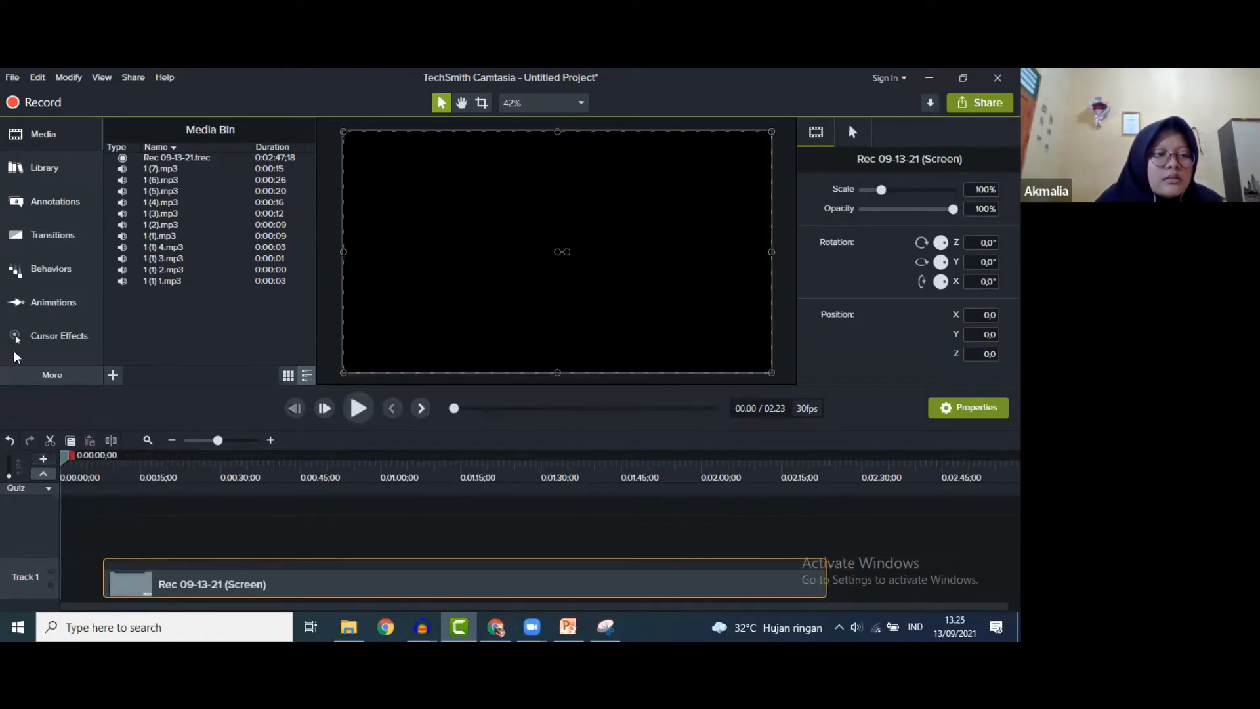
# - Open the Library's Intros folder and preview the spinningcomputer intro
pyautogui.click(45, 169)
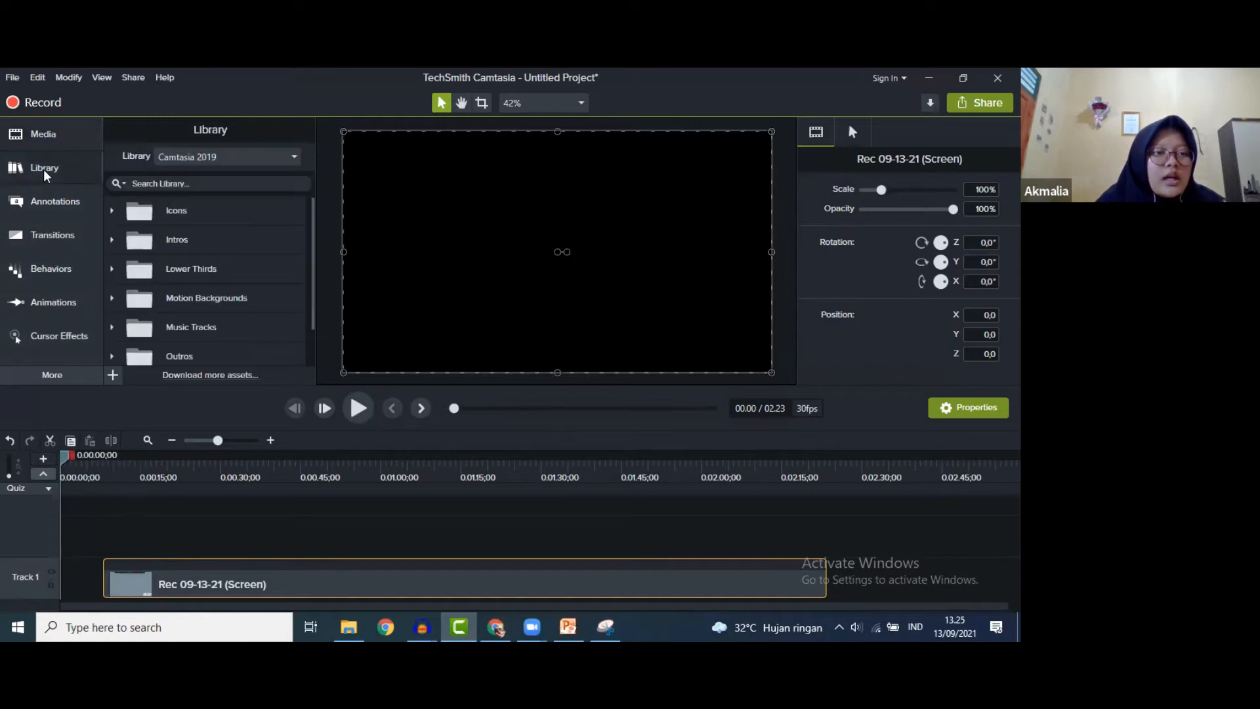
pyautogui.doubleClick(178, 240)
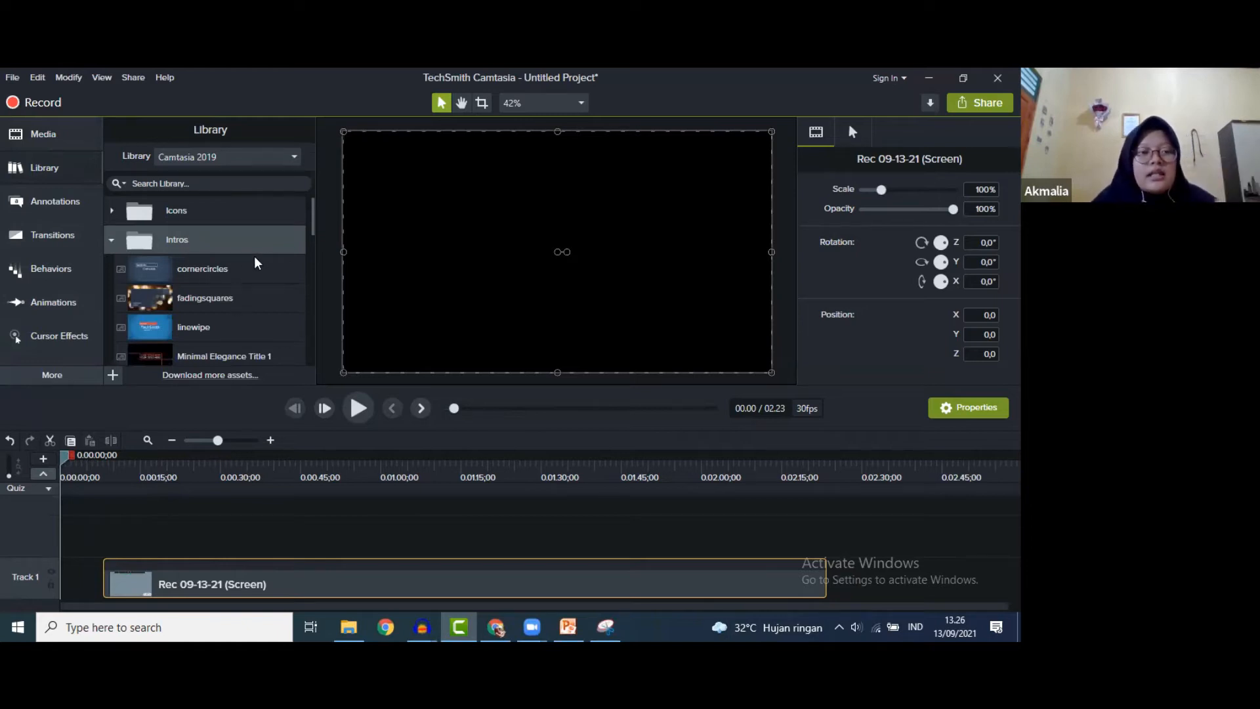
pyautogui.scroll(-10, 261, 328)
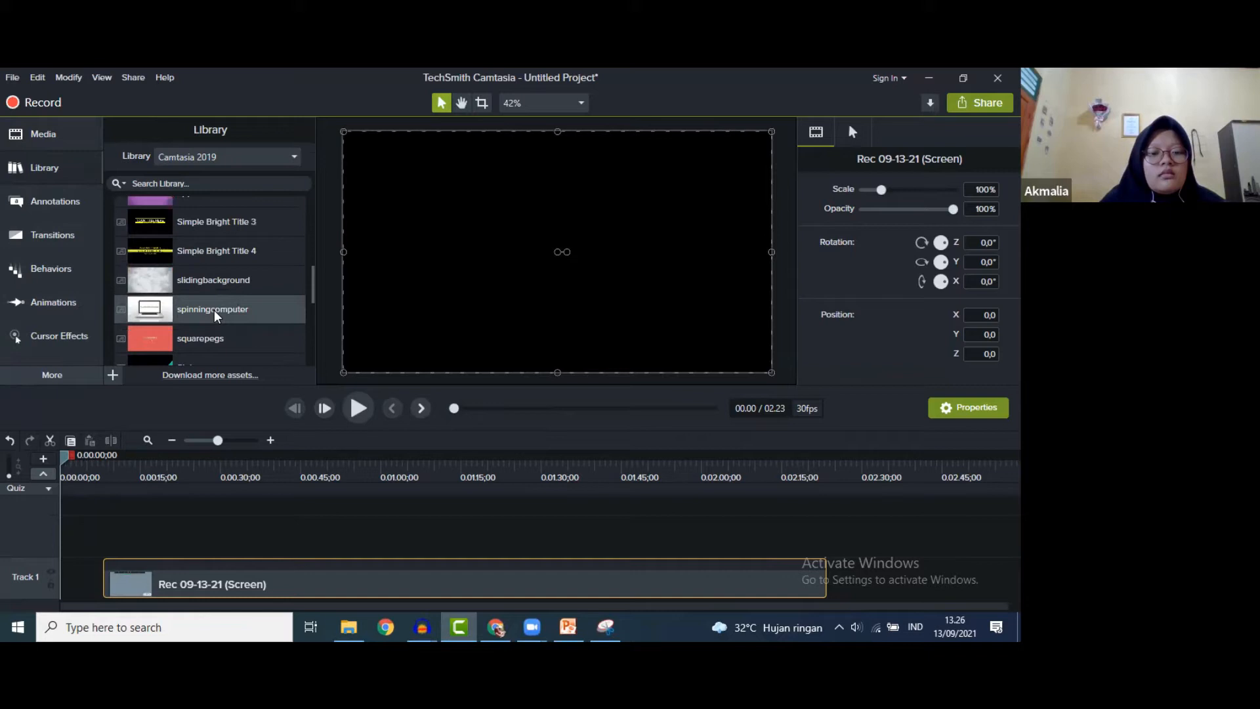
pyautogui.click(454, 622)
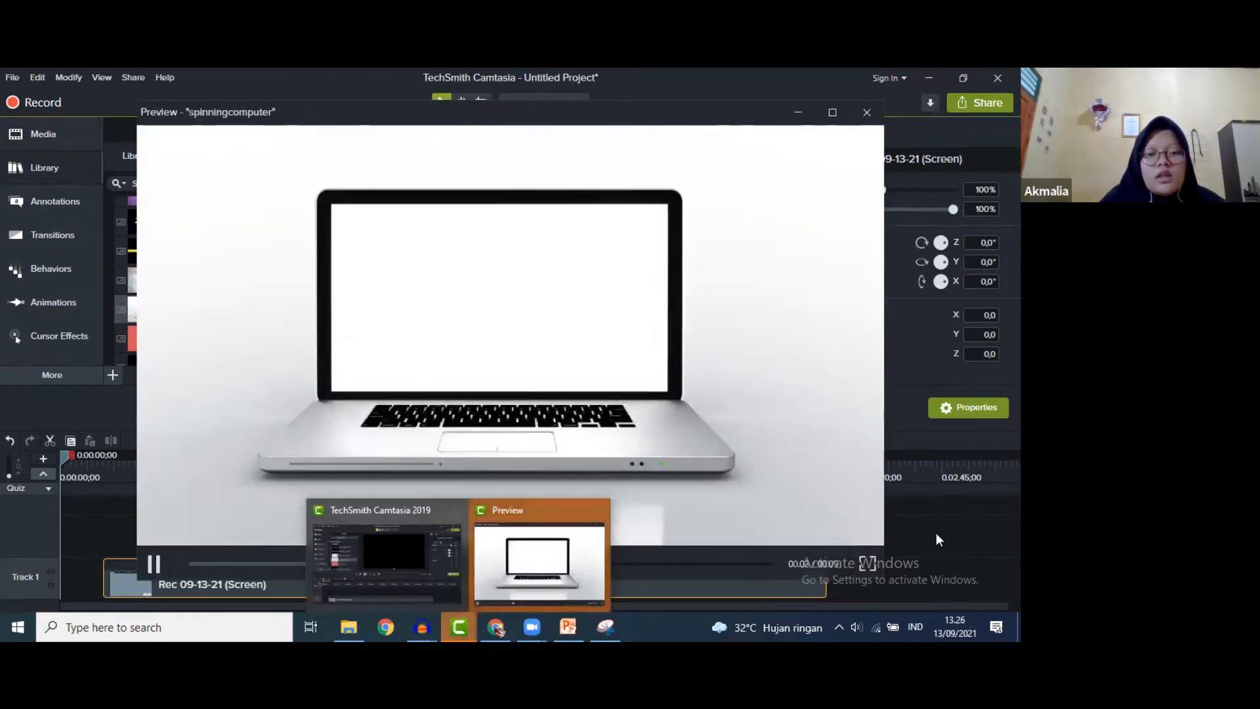
pyautogui.click(938, 534)
# - Pause the spinningcomputer preview, rewind it, replay it from the start, then close it
pyautogui.moveTo(458, 625)
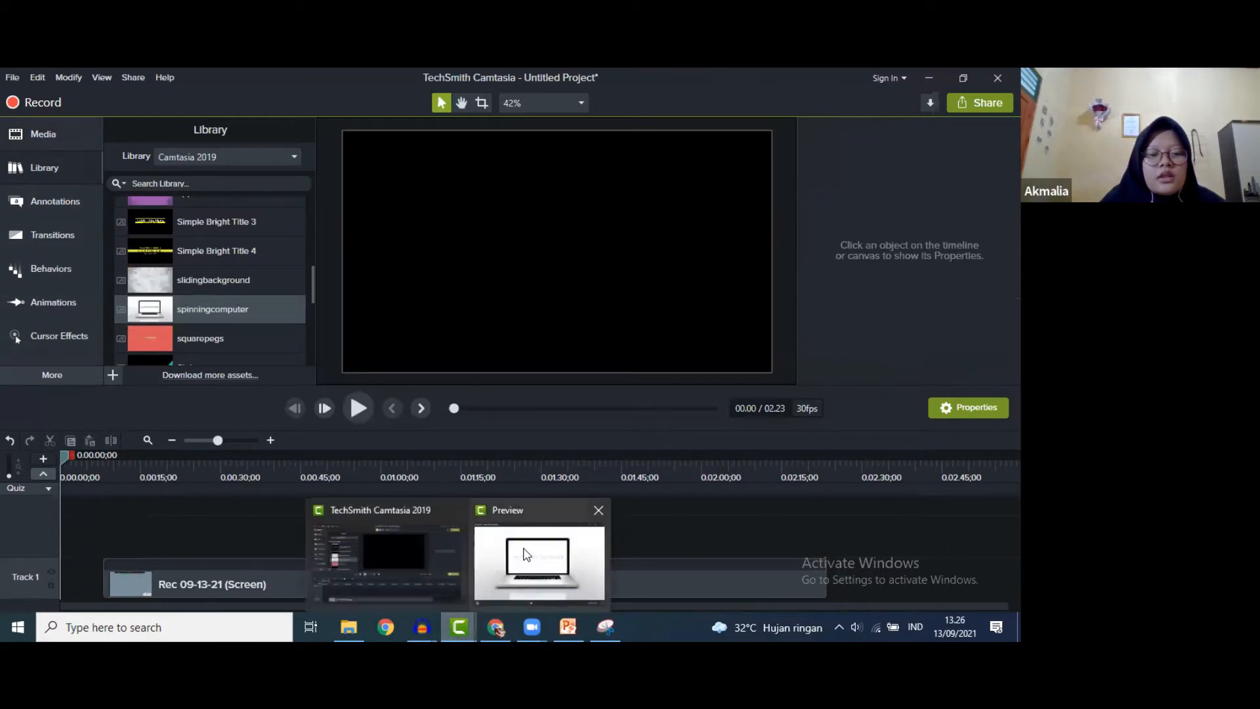
pyautogui.click(520, 554)
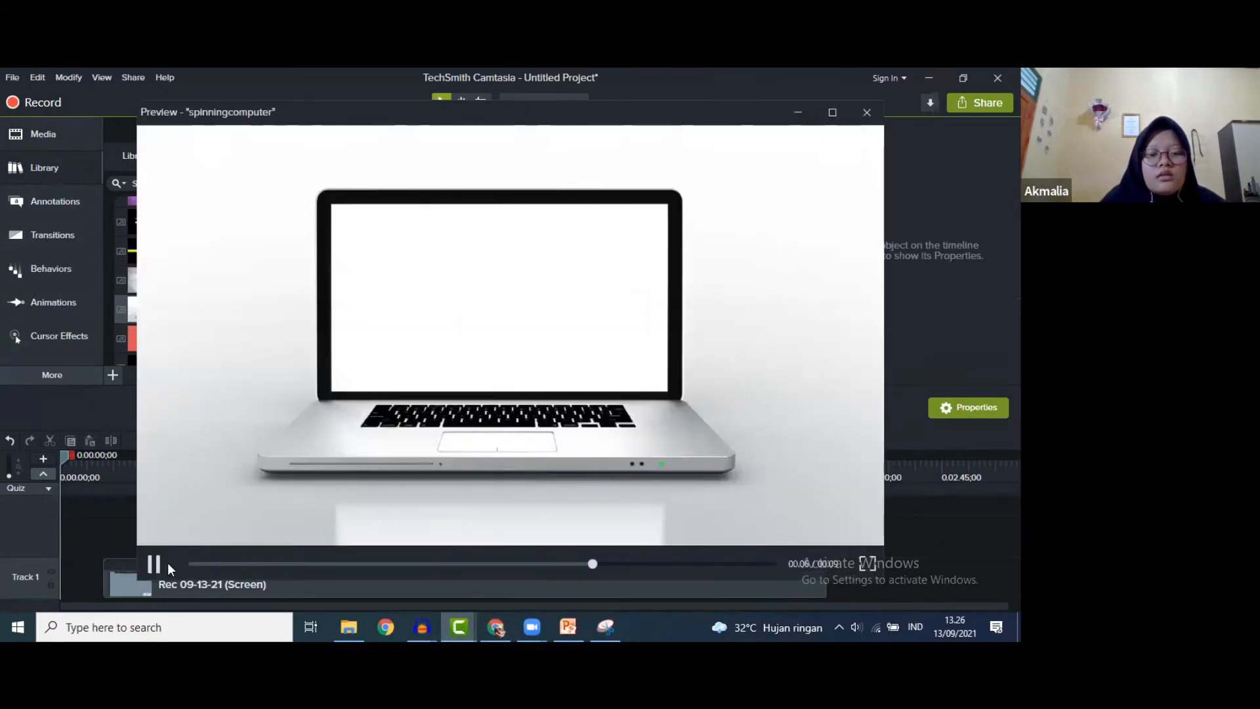
pyautogui.click(665, 564)
pyautogui.moveTo(672, 563); pyautogui.dragTo(380, 564)
pyautogui.click(152, 565)
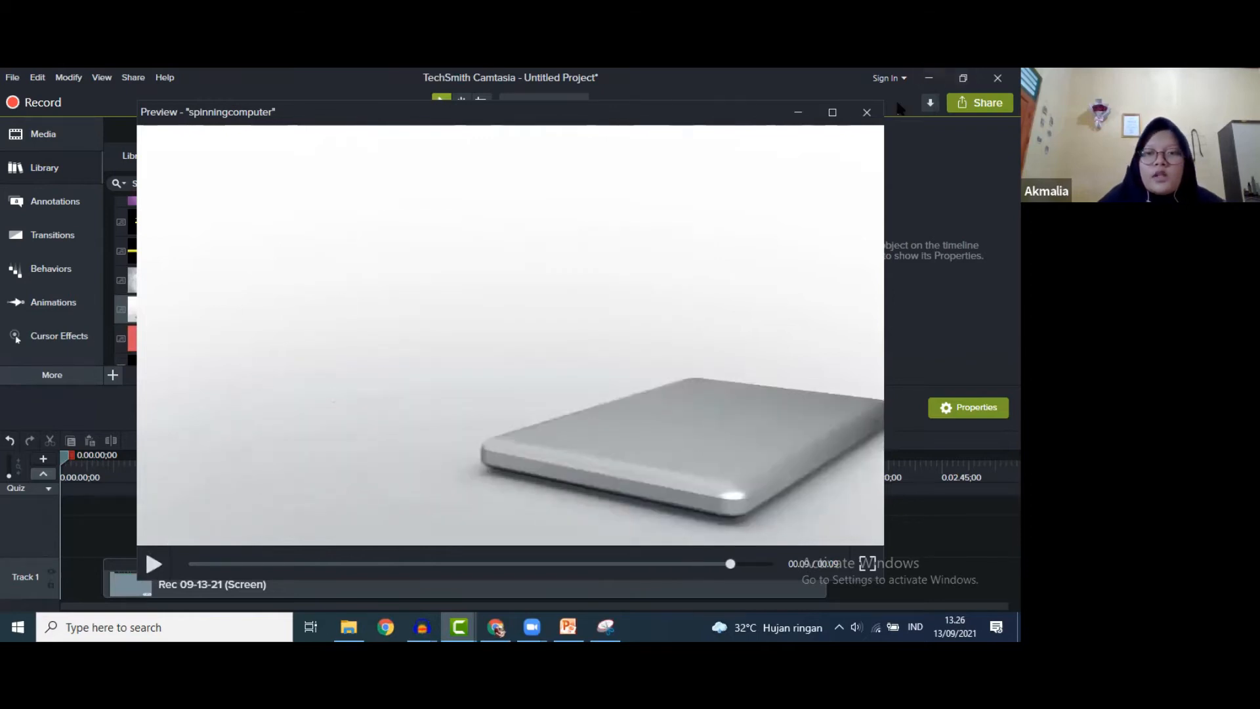
pyautogui.click(867, 113)
# - Drag spinningcomputer from the Library toward the timeline
pyautogui.scroll(3, 202, 280)
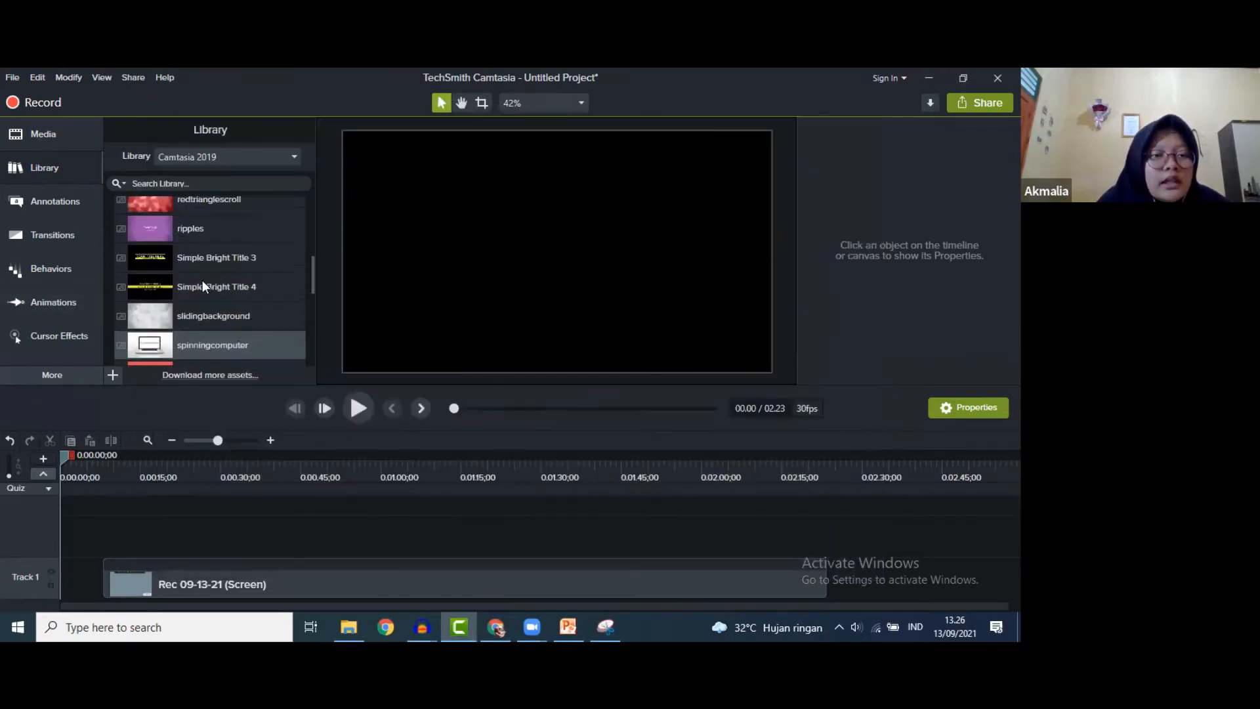
pyautogui.scroll(4, 202, 273)
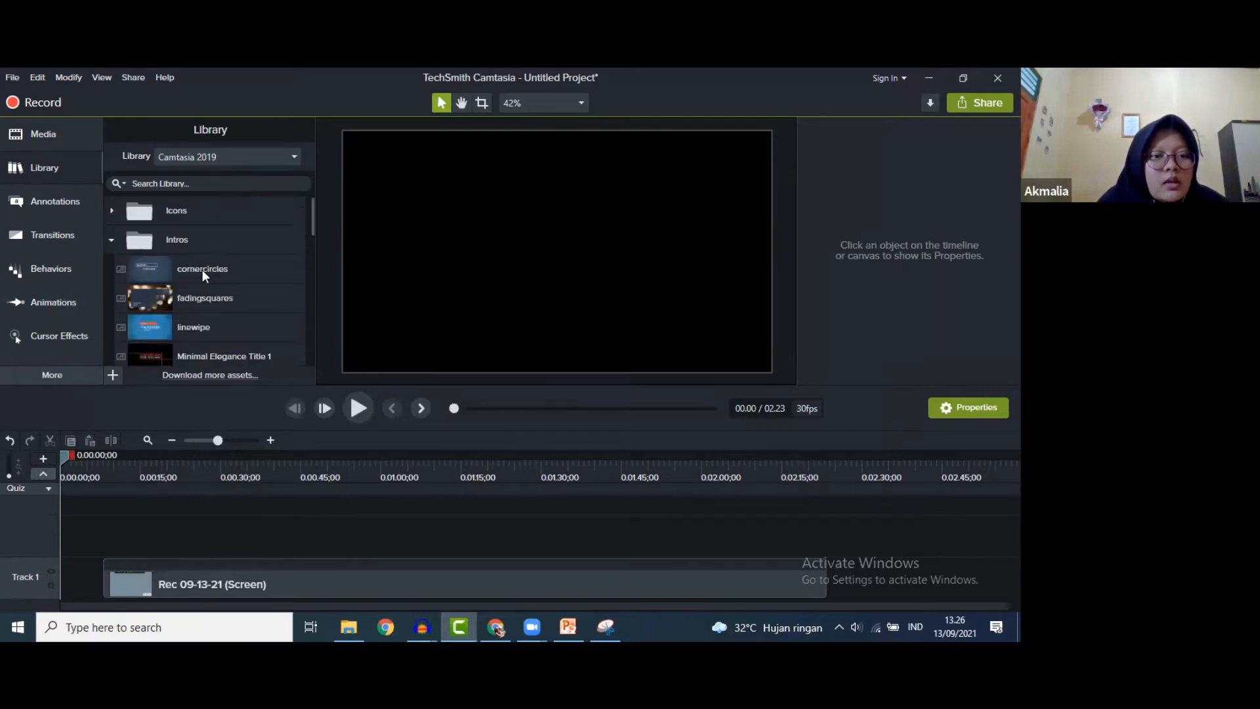
pyautogui.scroll(-5, 202, 275)
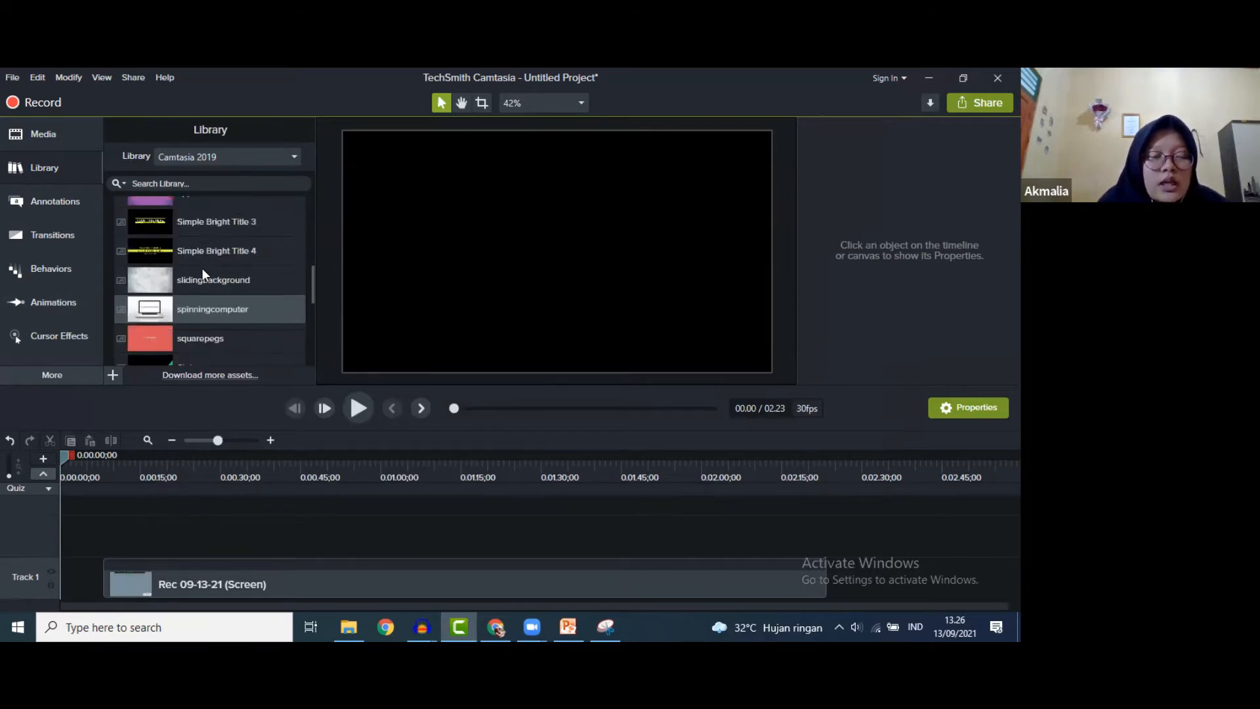
pyautogui.scroll(-1, 203, 270)
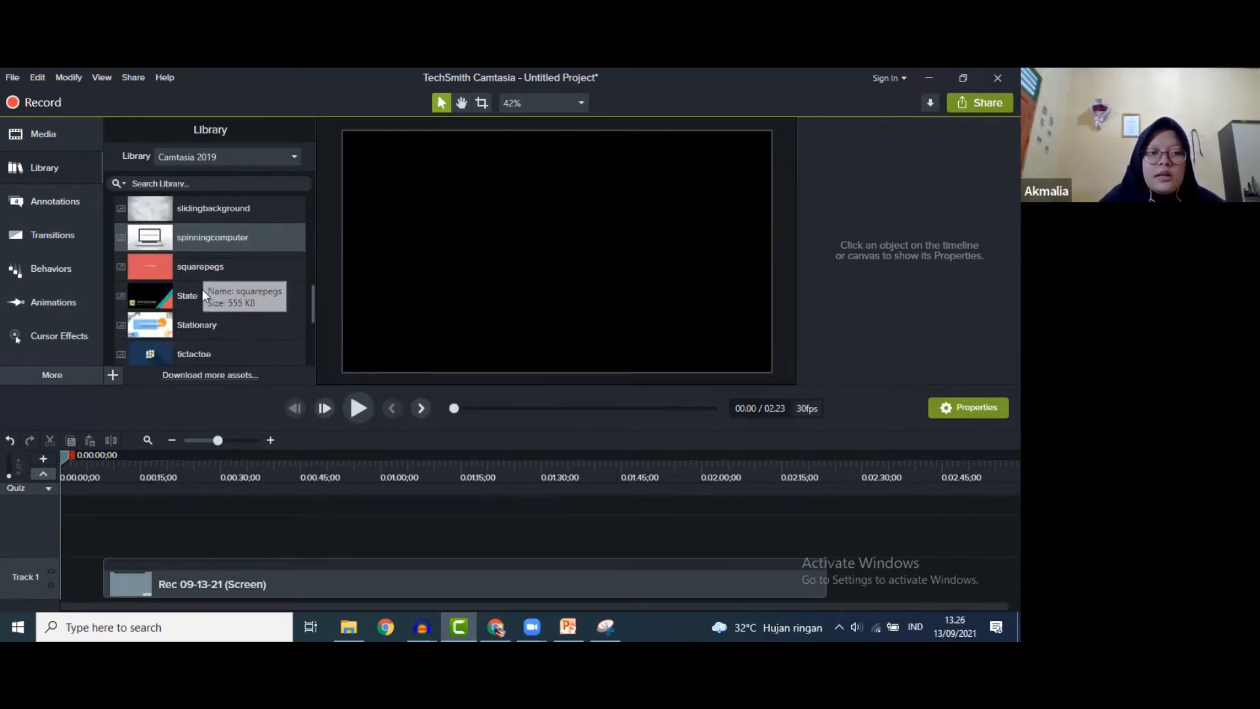
pyautogui.moveTo(219, 244); pyautogui.dragTo(105, 581)
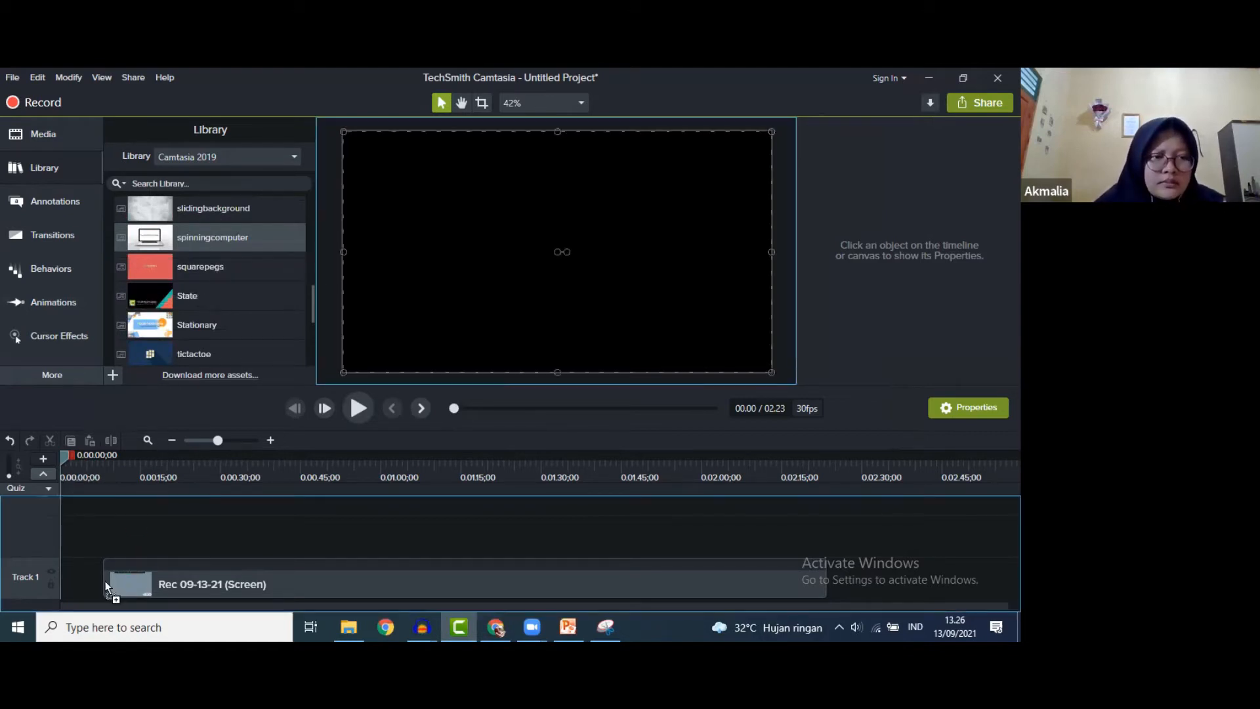
# - Put spinningcomputer at 0:00 on Track 1 ahead of the Rec 09-13-21 clip, then scrub to check
pyautogui.moveTo(92, 537); pyautogui.dragTo(52, 525)
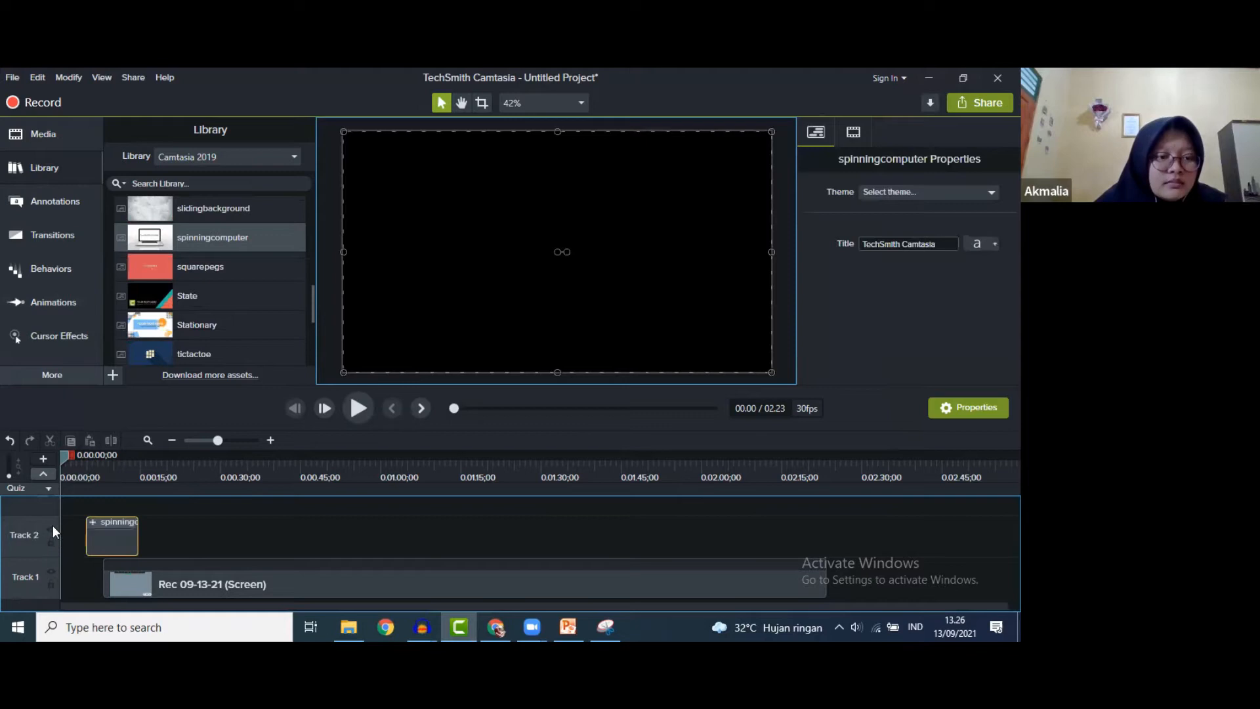
pyautogui.moveTo(151, 585); pyautogui.dragTo(112, 502)
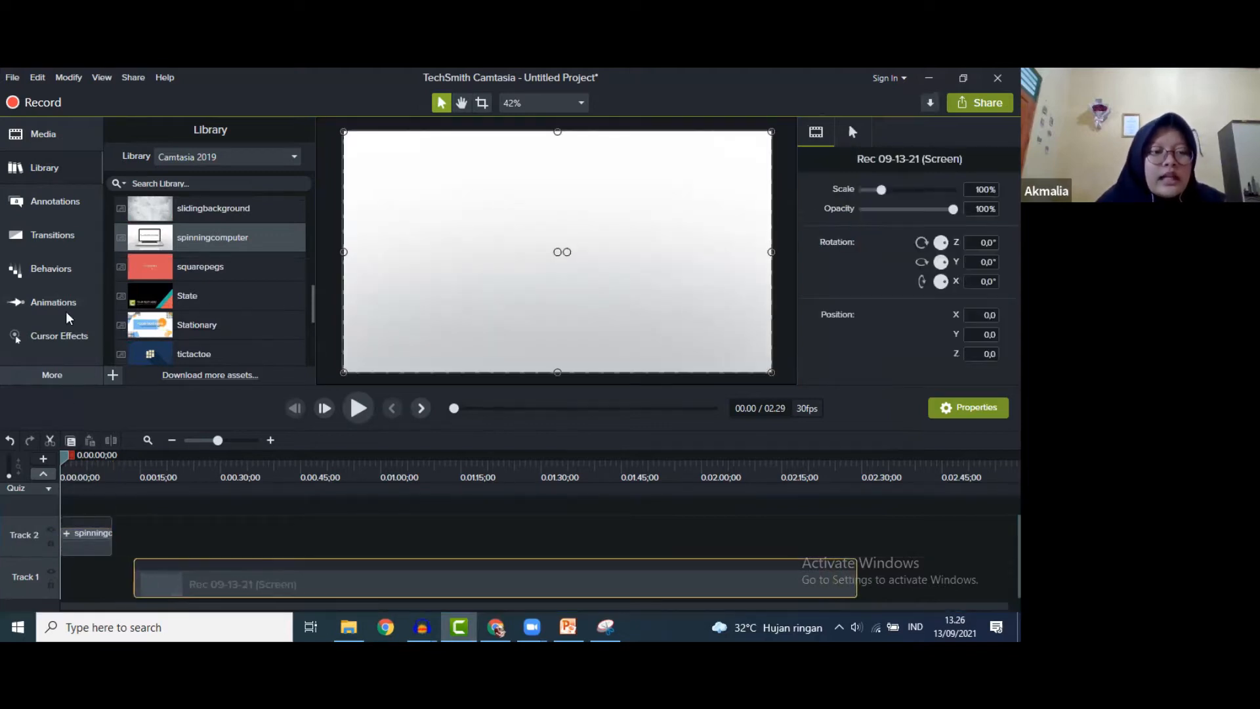
pyautogui.moveTo(274, 507); pyautogui.dragTo(353, 612)
pyautogui.moveTo(322, 608); pyautogui.dragTo(330, 608)
pyautogui.moveTo(86, 546); pyautogui.dragTo(84, 584)
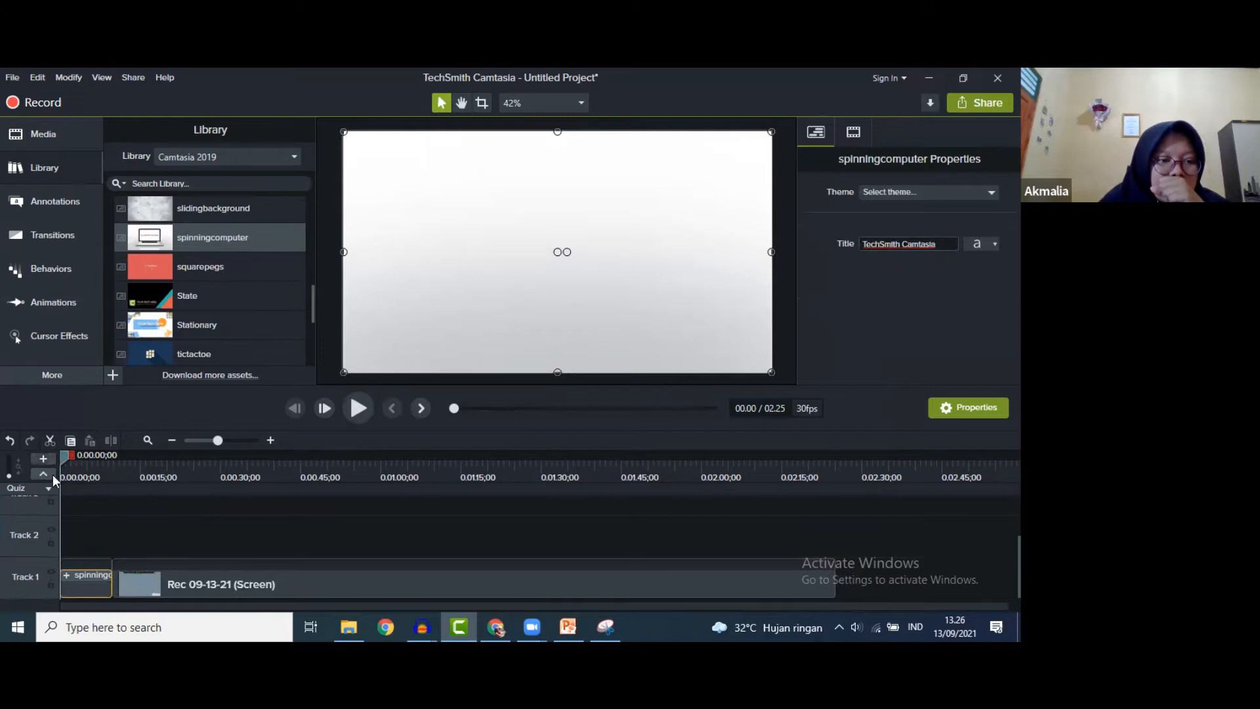
pyautogui.moveTo(63, 458)
pyautogui.mouseDown()
pyautogui.moveTo(98, 467)
pyautogui.moveTo(80, 466)
pyautogui.mouseUp()
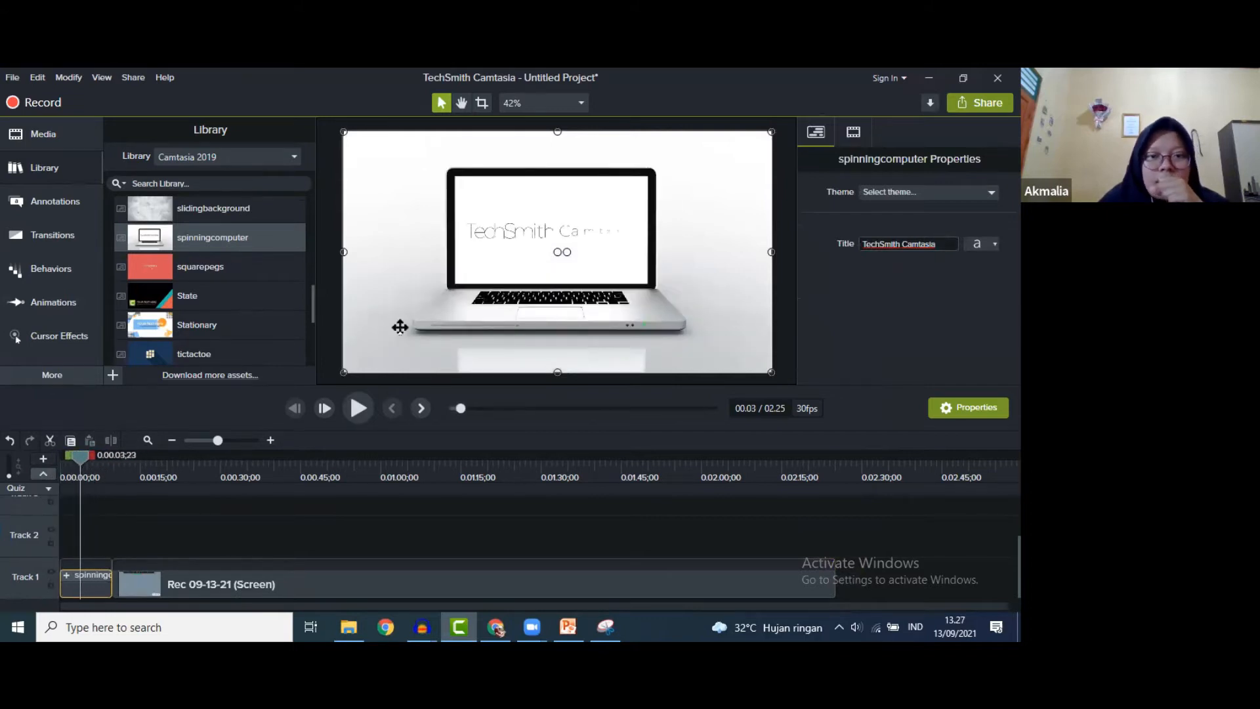
# - Change the intro's title text to 'IKATAN KIMIA' in Arial Black, then collapse the Intros folder
pyautogui.click(942, 244)
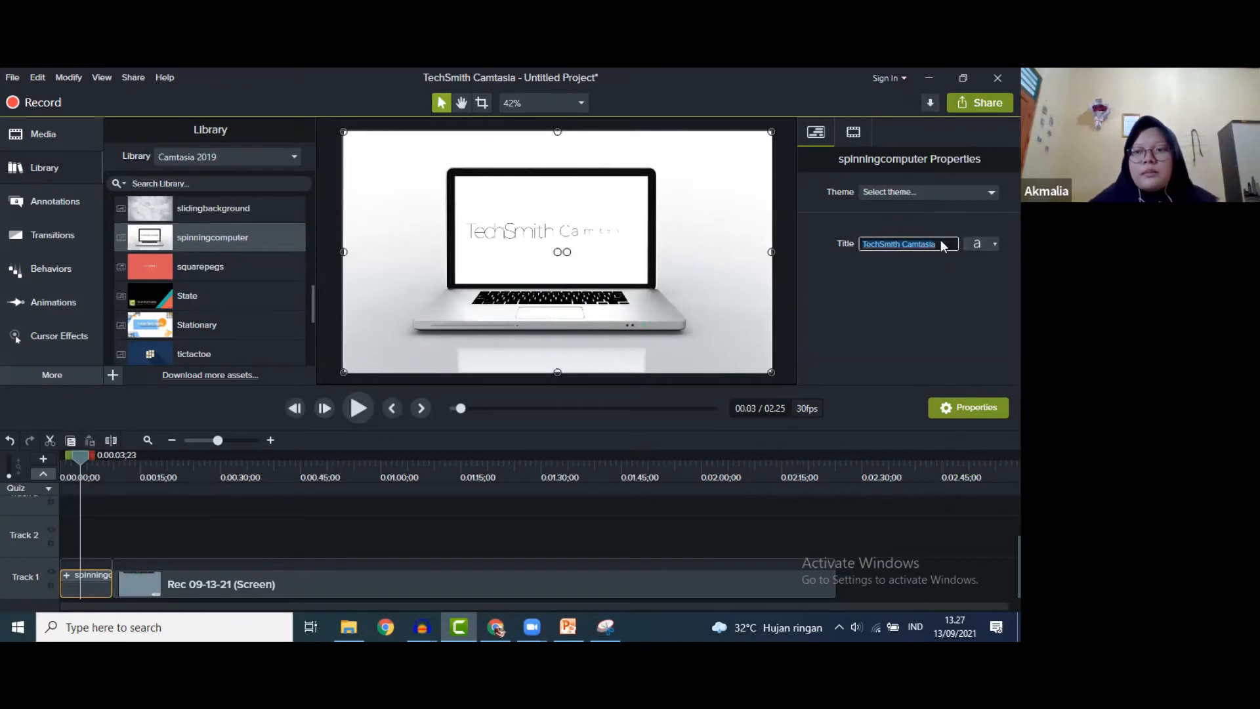
pyautogui.press('BackSpace')
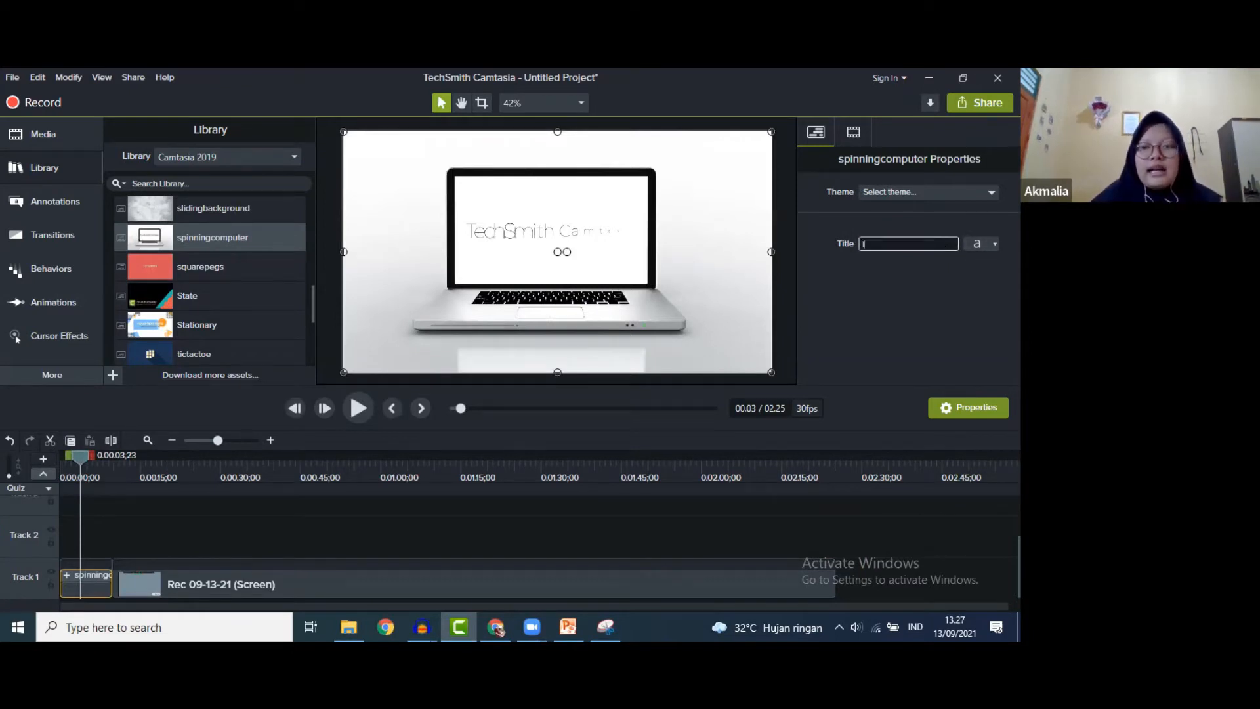
pyautogui.write('IKATAN KIM')
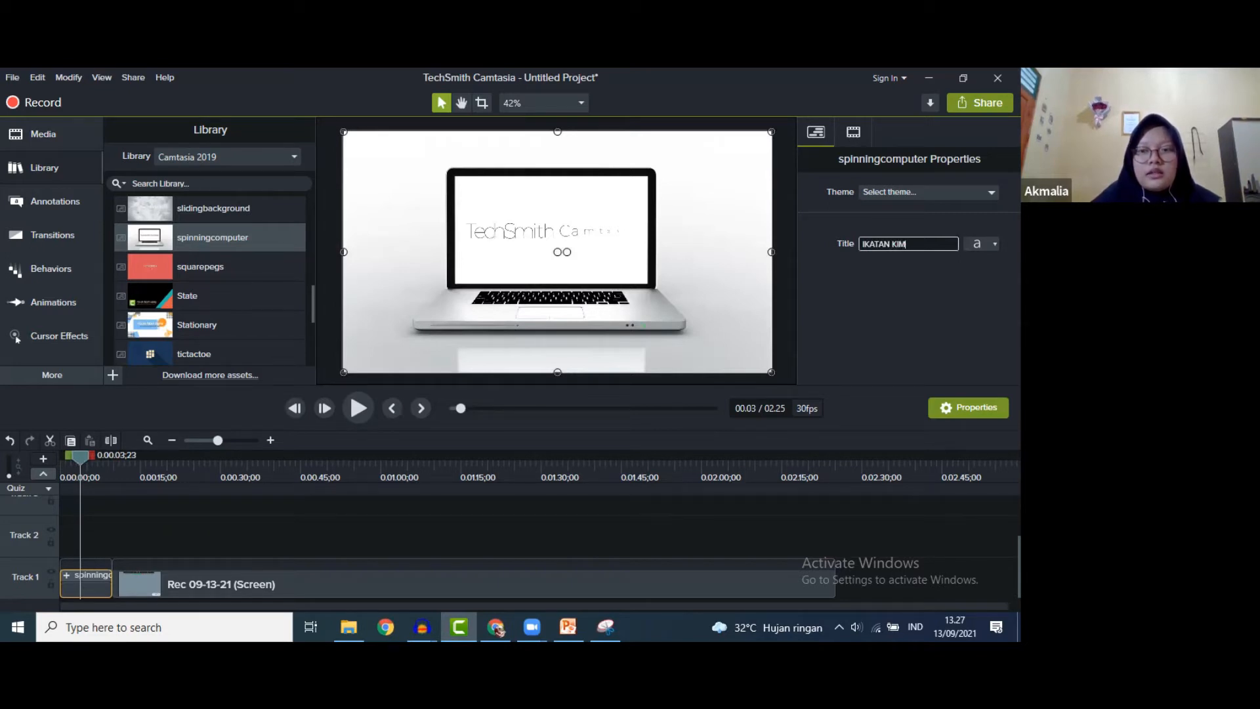
pyautogui.click(980, 242)
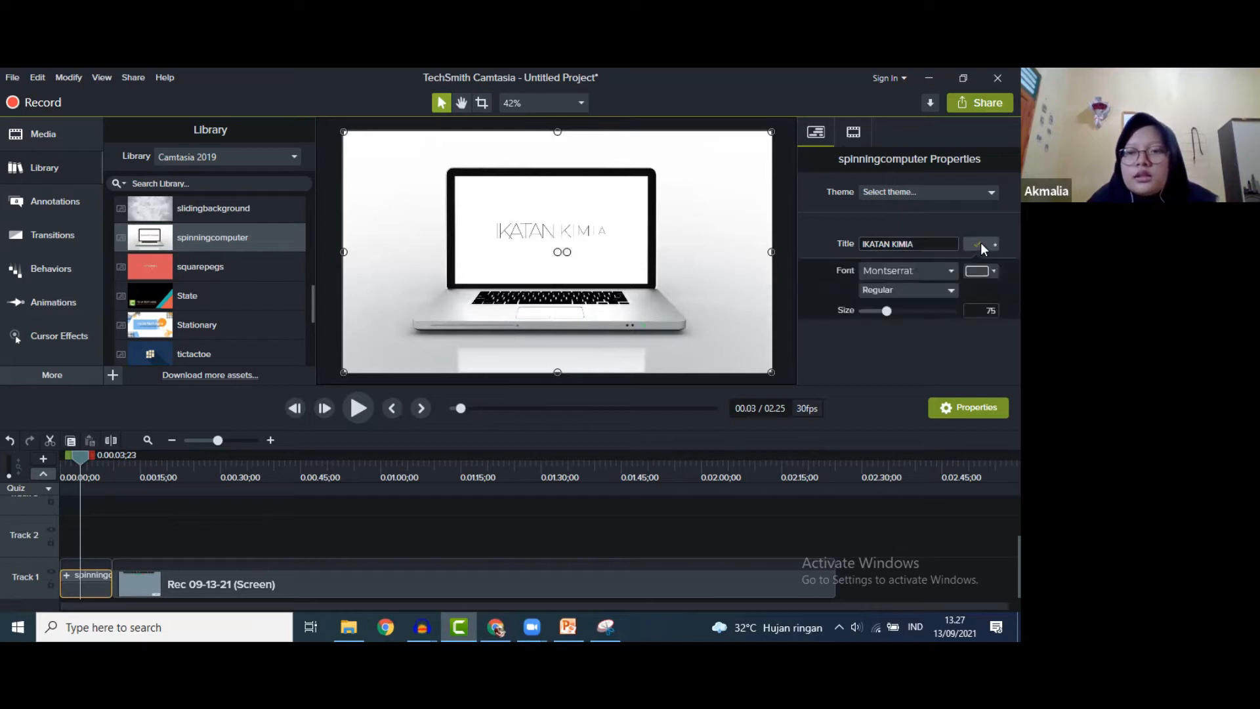
pyautogui.click(948, 272)
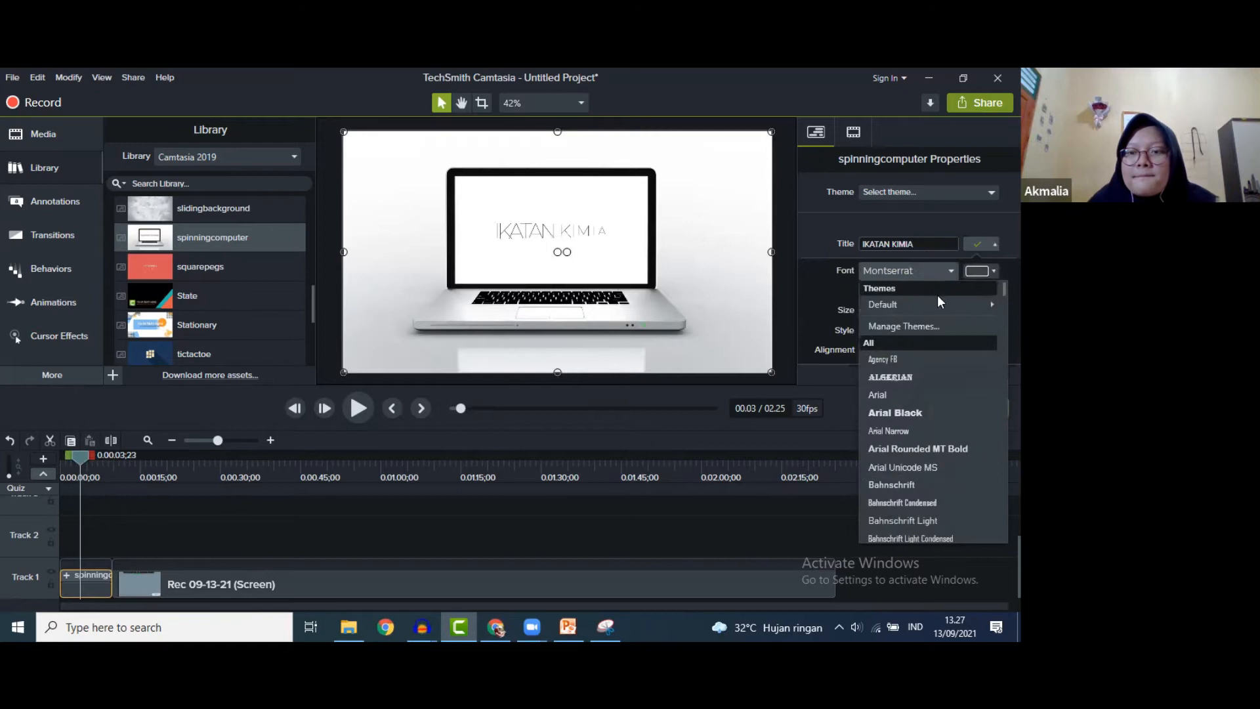
pyautogui.click(900, 412)
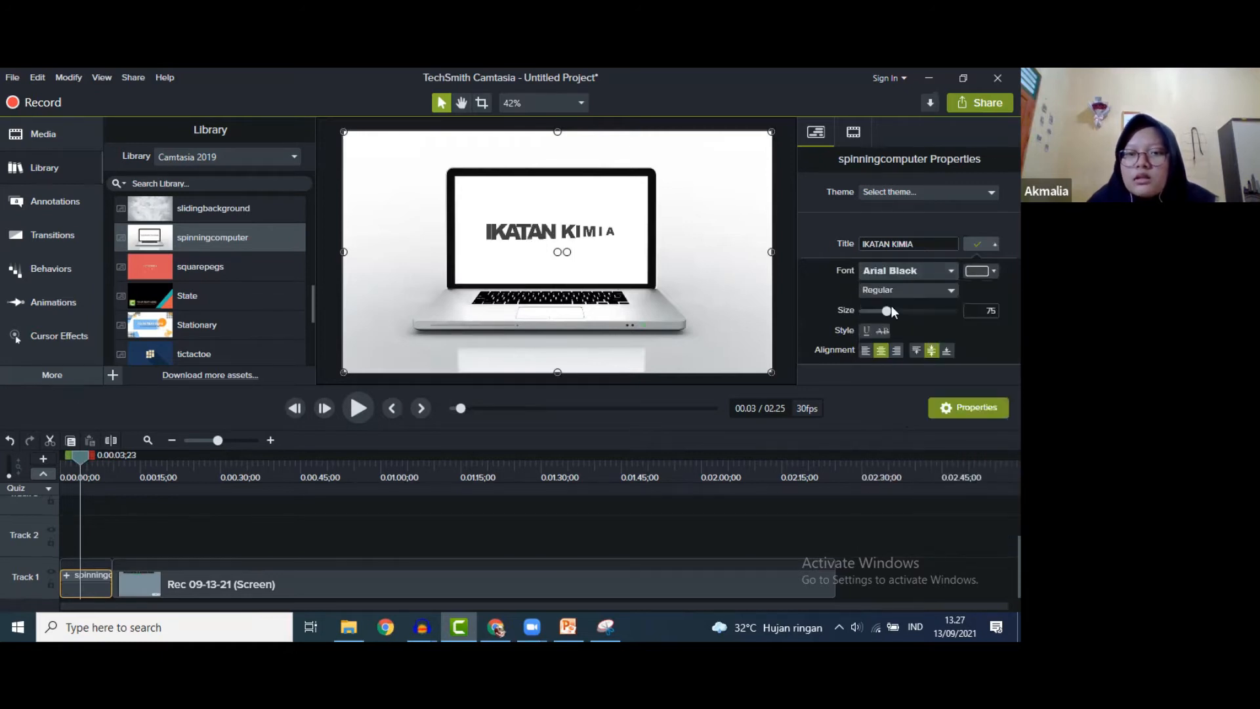
pyautogui.click(975, 244)
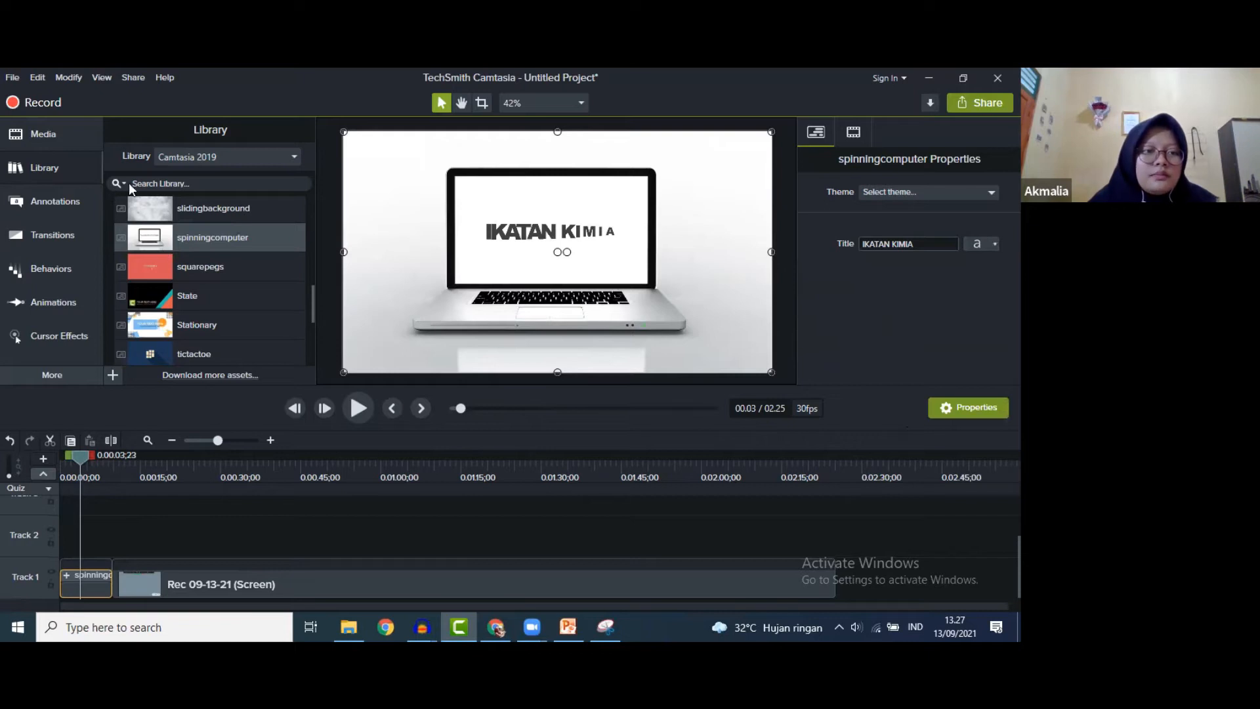
pyautogui.scroll(5, 144, 204)
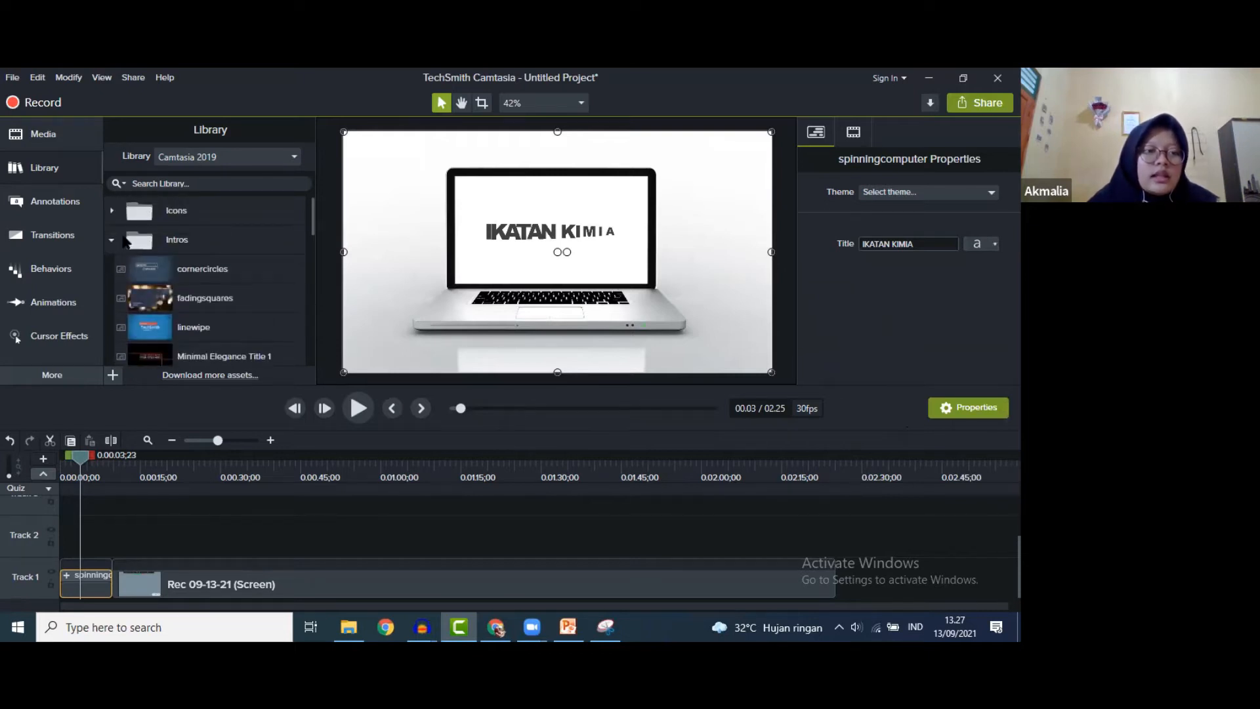
pyautogui.click(110, 239)
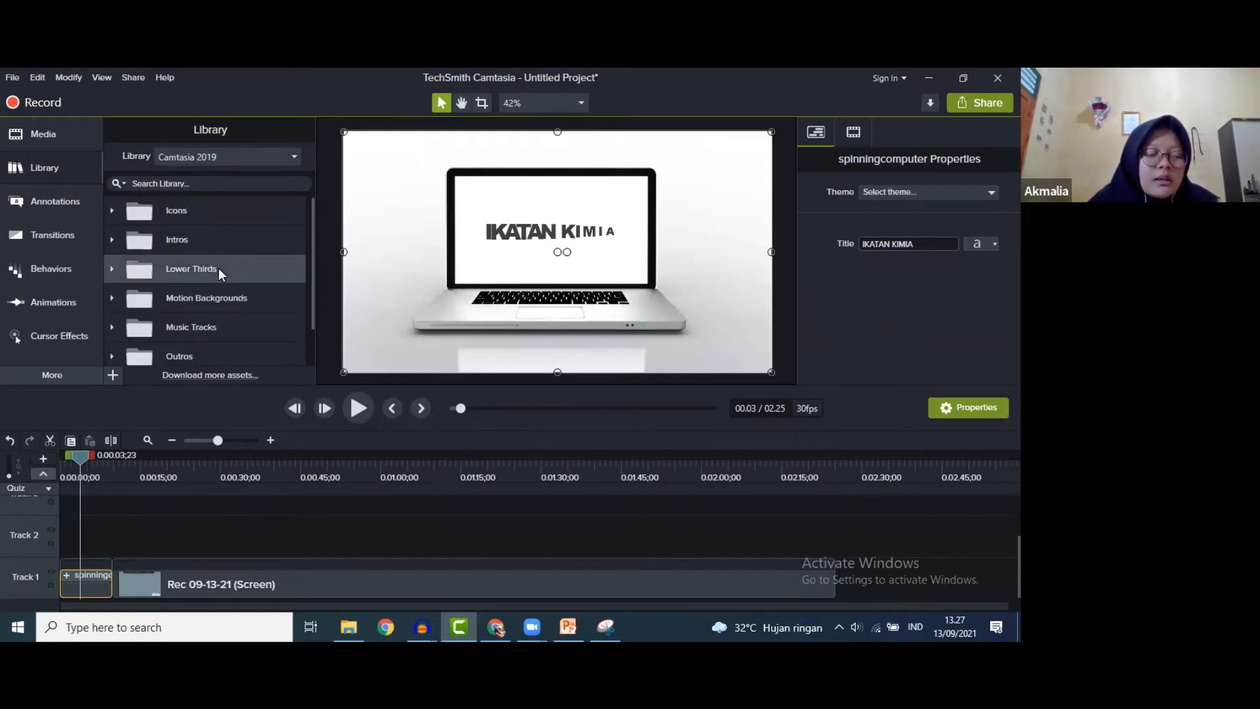
# - Preview the Stan asset in the Library's Lower Thirds folder
pyautogui.click(218, 268)
pyautogui.scroll(-3, 253, 282)
pyautogui.scroll(-2, 256, 290)
pyautogui.scroll(-1, 255, 290)
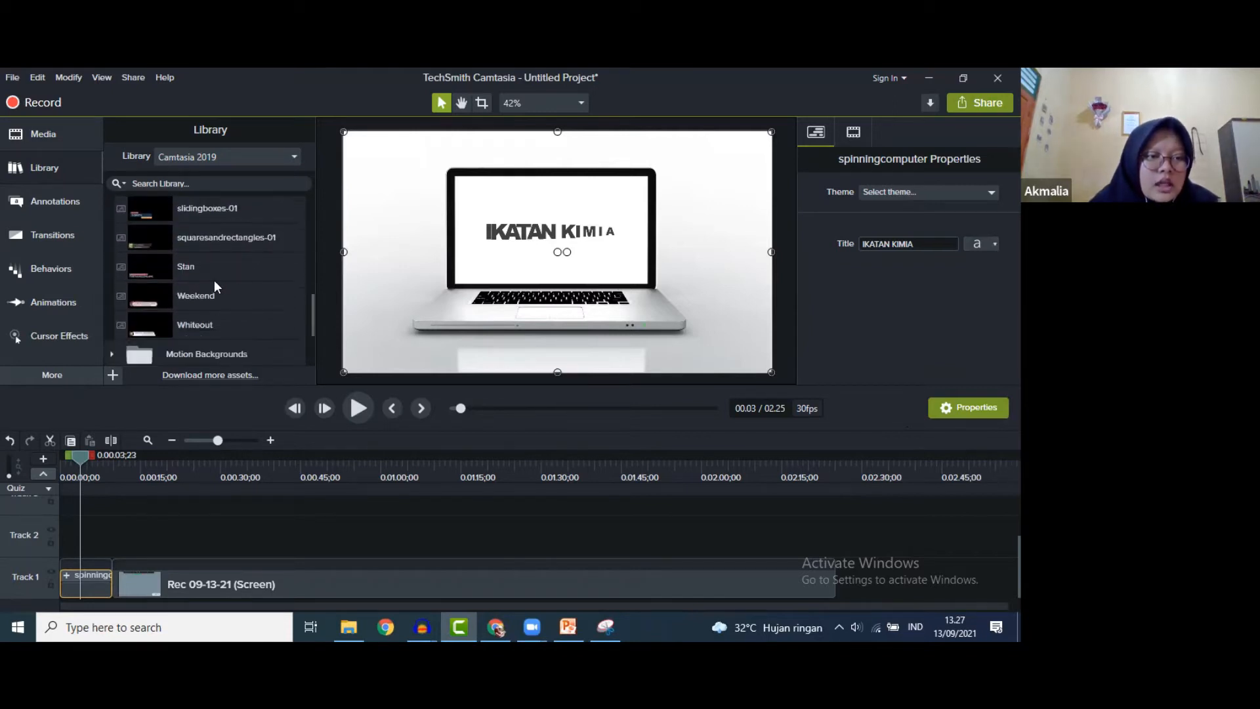
pyautogui.click(188, 268)
pyautogui.doubleClick(188, 265)
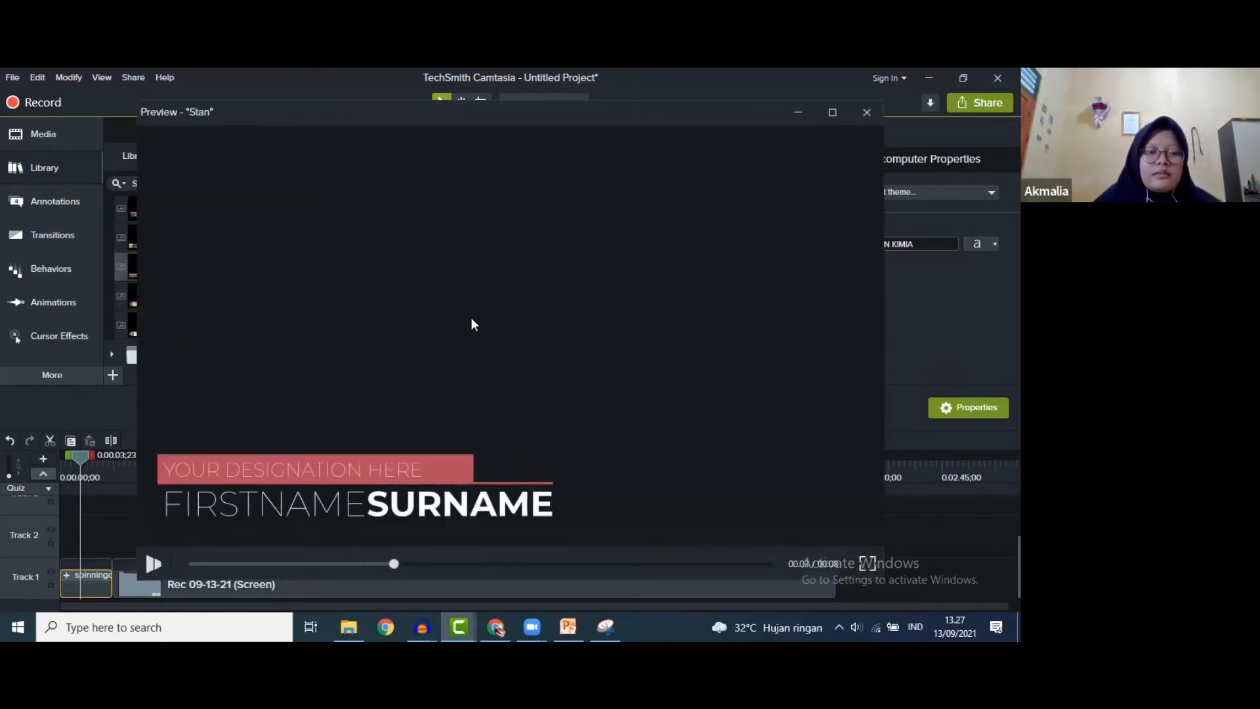
pyautogui.click(866, 113)
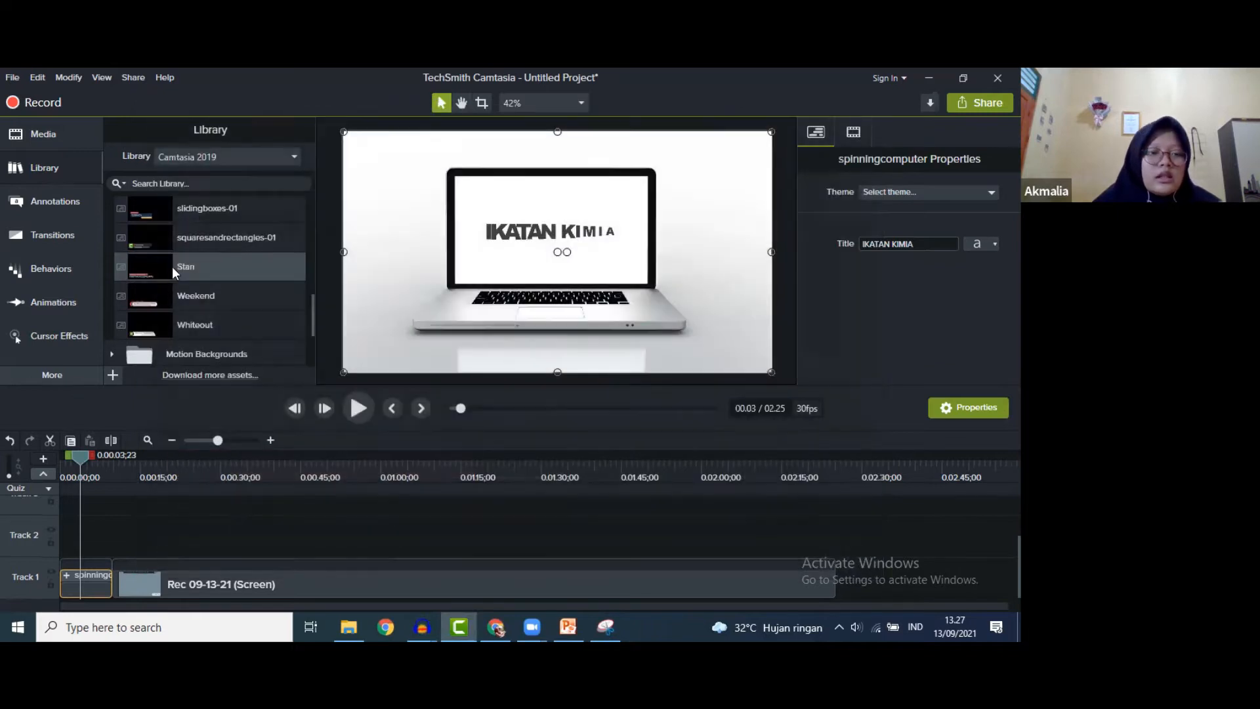
# - Place Stan on Track 2, starting at about 3 seconds and trimmed to end near 0:09
pyautogui.moveTo(150, 439); pyautogui.dragTo(81, 530)
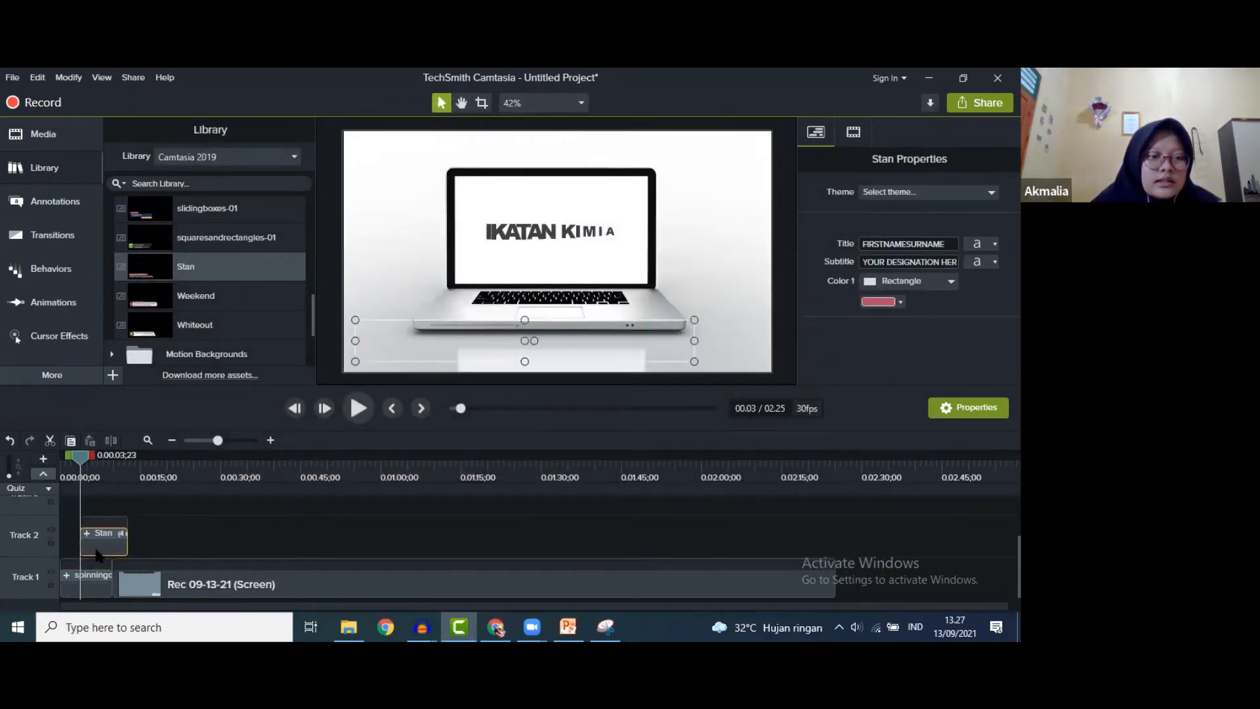
pyautogui.moveTo(80, 454); pyautogui.dragTo(75, 454)
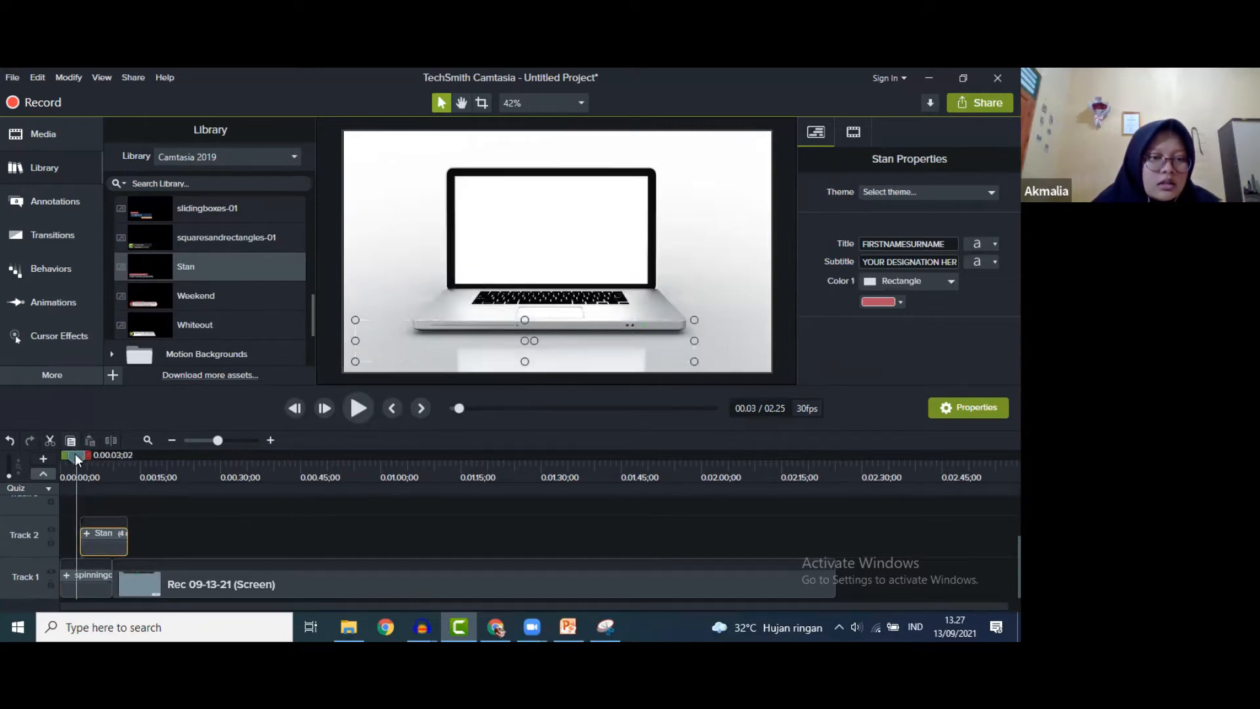
pyautogui.moveTo(106, 545); pyautogui.dragTo(92, 541)
pyautogui.moveTo(74, 459); pyautogui.dragTo(109, 463)
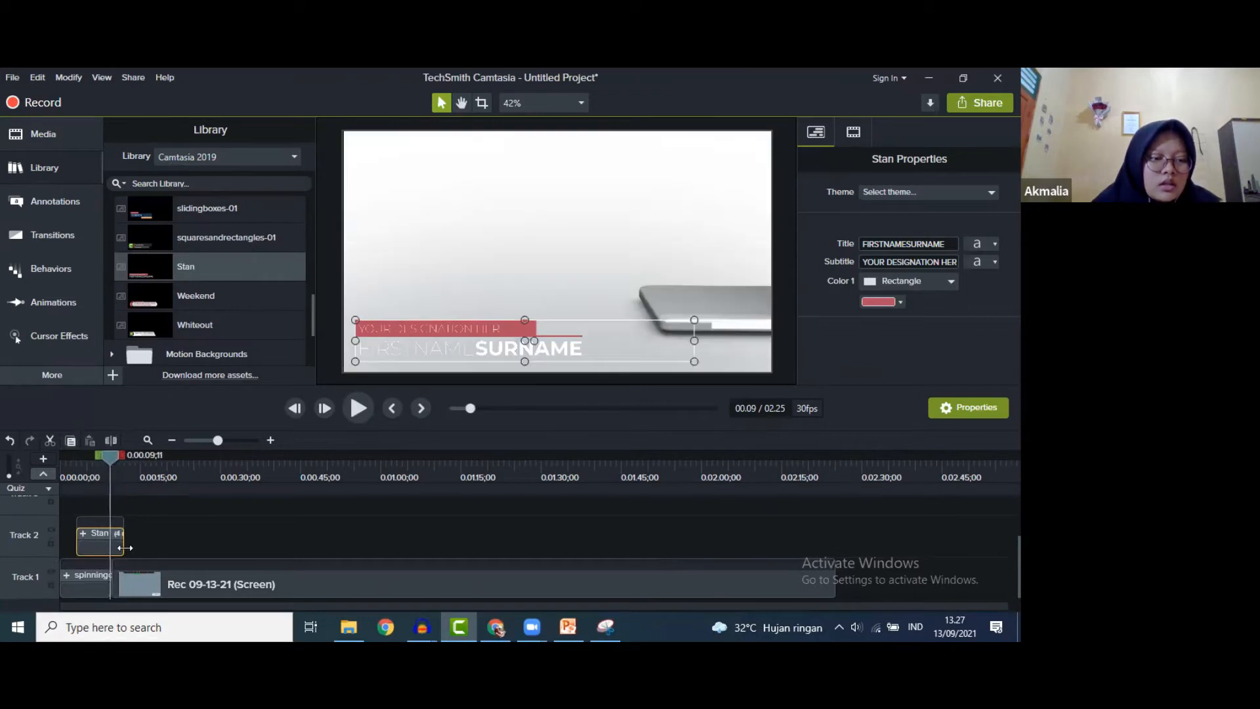
pyautogui.moveTo(115, 544); pyautogui.dragTo(111, 544)
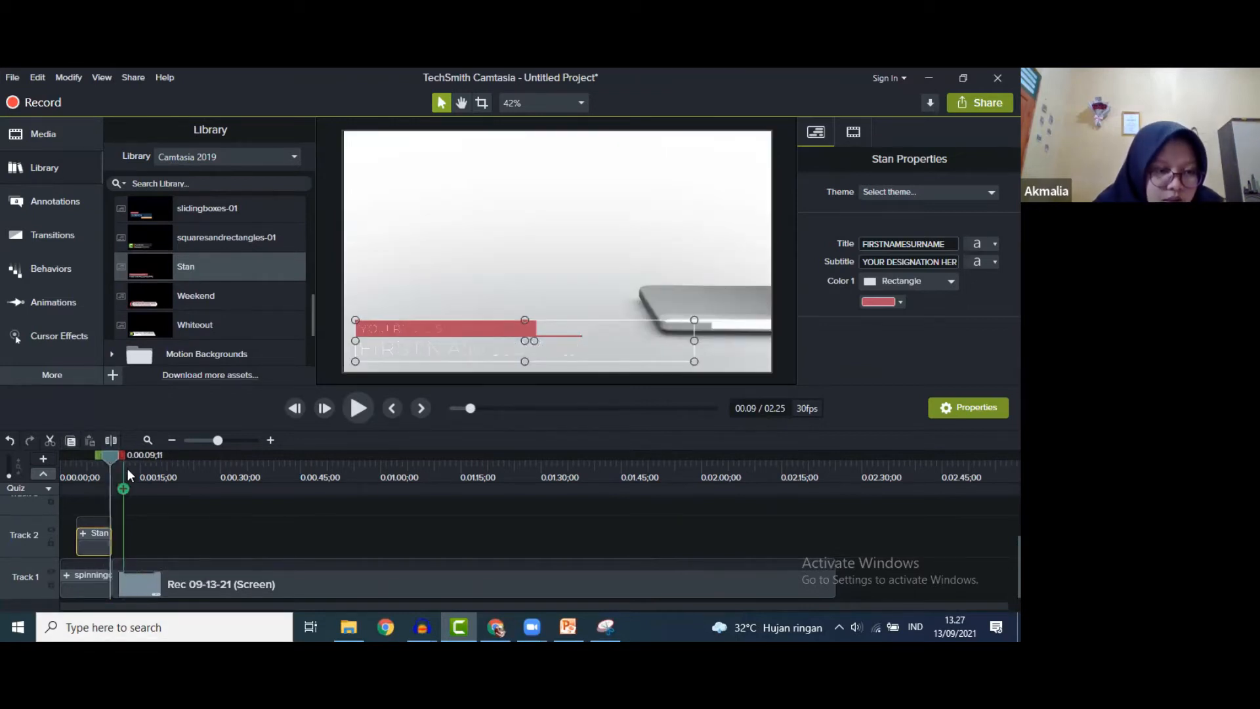
pyautogui.click(269, 443)
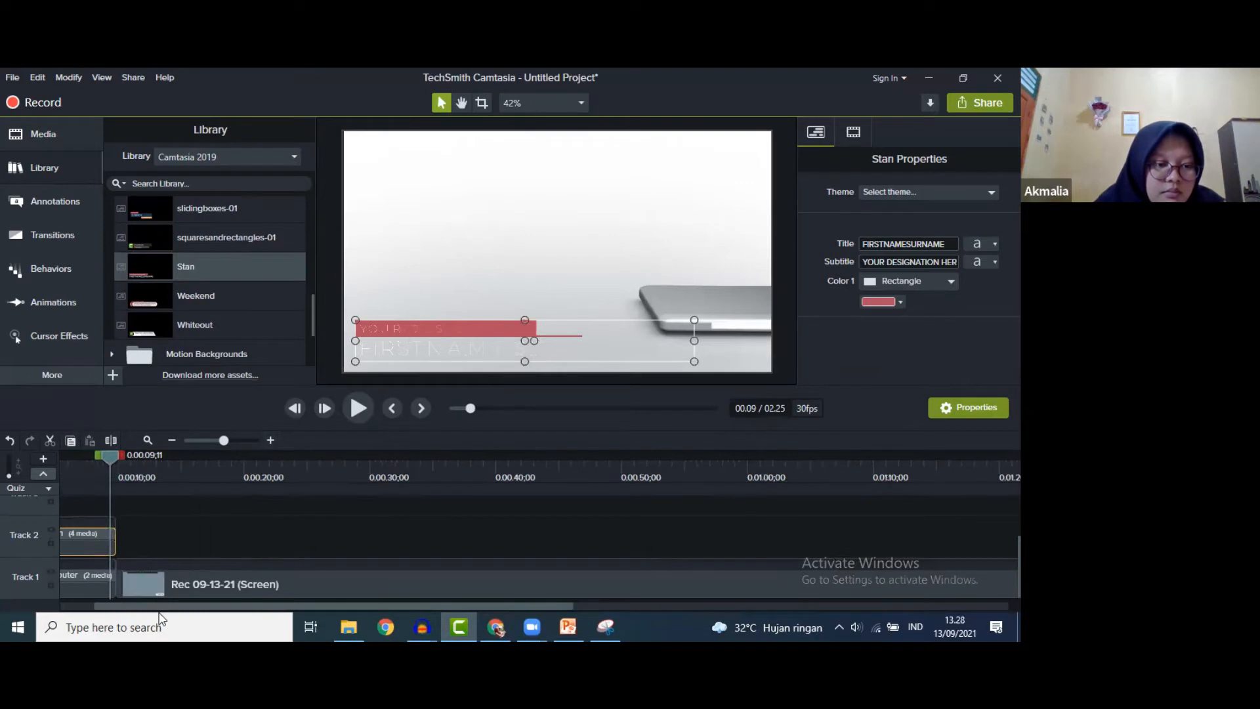
pyautogui.moveTo(261, 608); pyautogui.dragTo(228, 608)
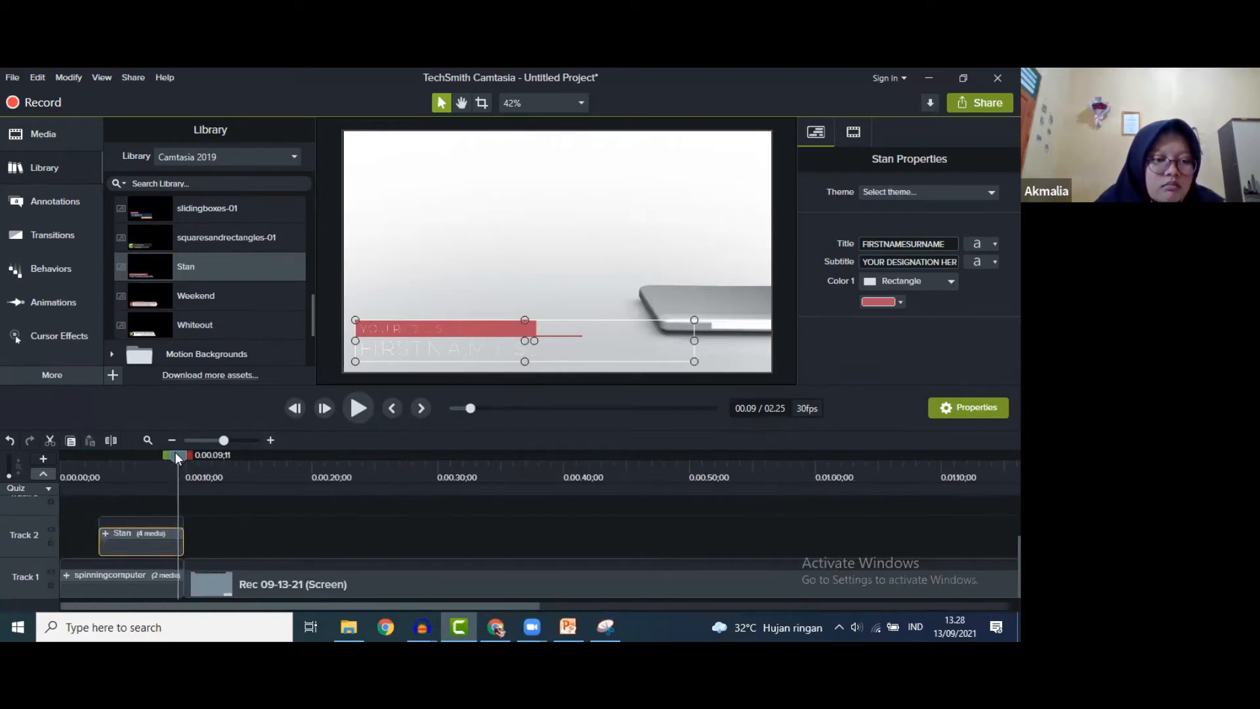
pyautogui.moveTo(179, 452); pyautogui.dragTo(144, 441)
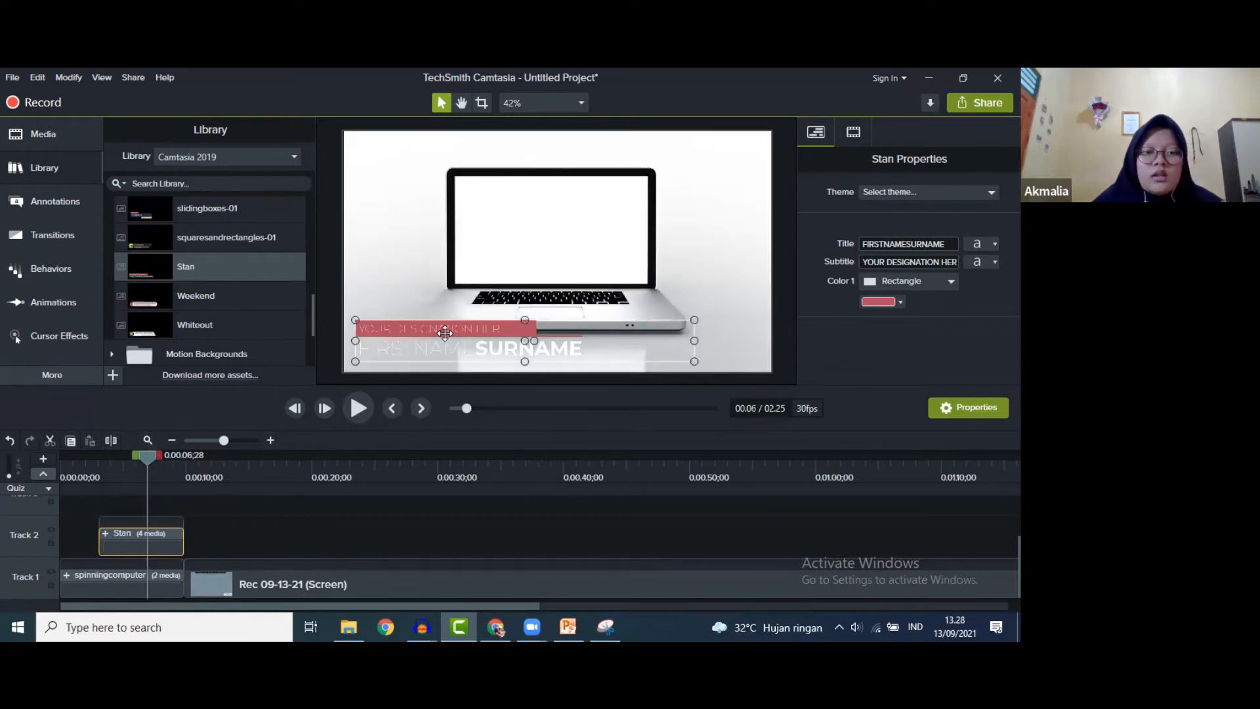
# - Set the Stan subtitle to 'PENDIDIKAN KIMIA' in Arial Black
pyautogui.tripleClick(948, 262)
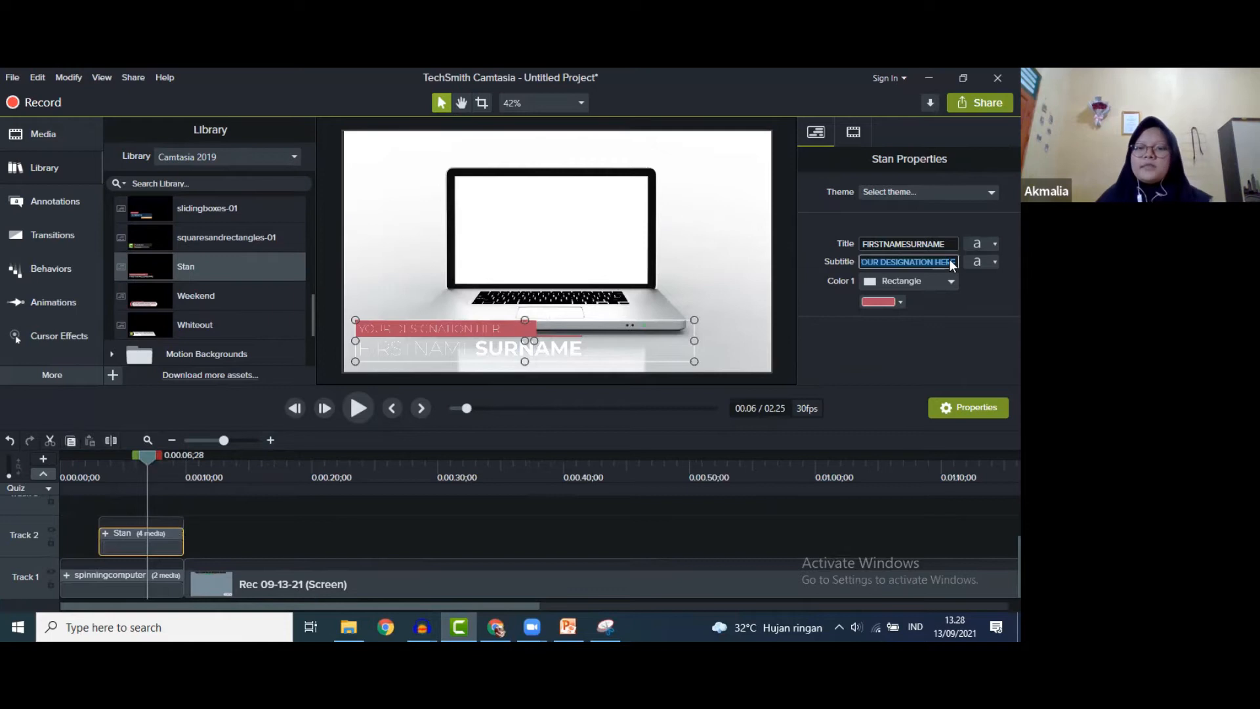
pyautogui.write('P')
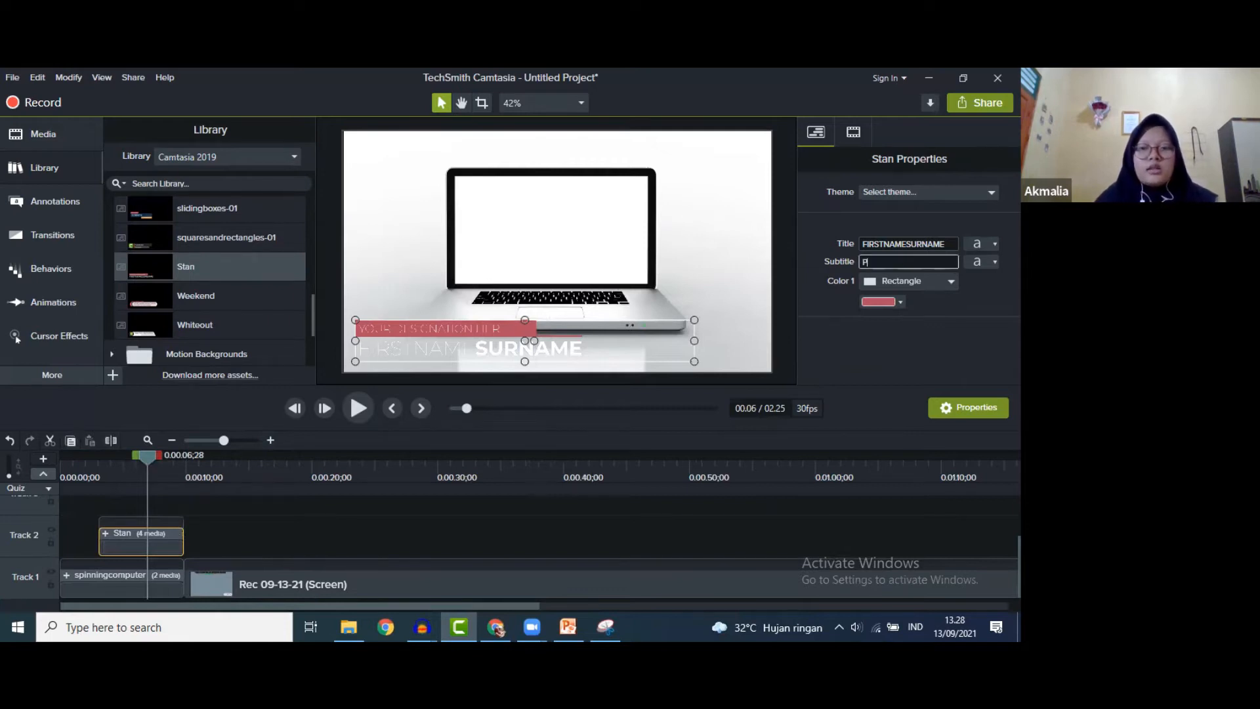
pyautogui.write('ENDIDIKAN KIMIA')
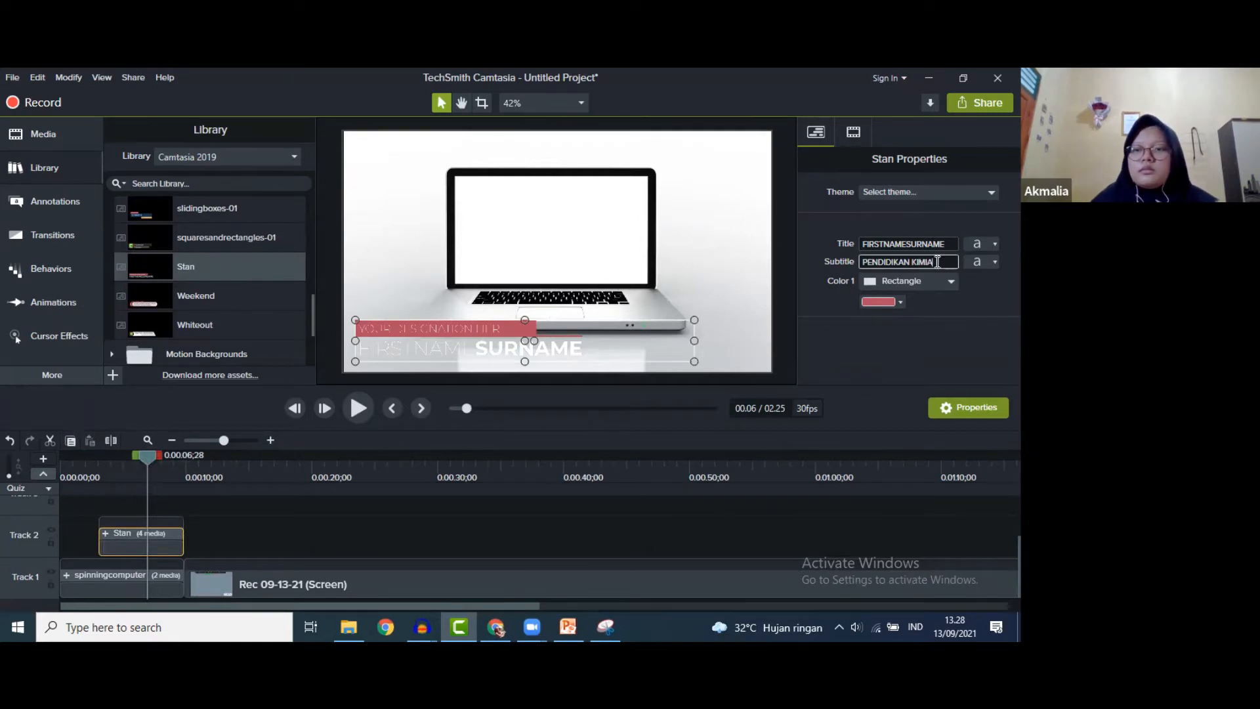
pyautogui.click(978, 264)
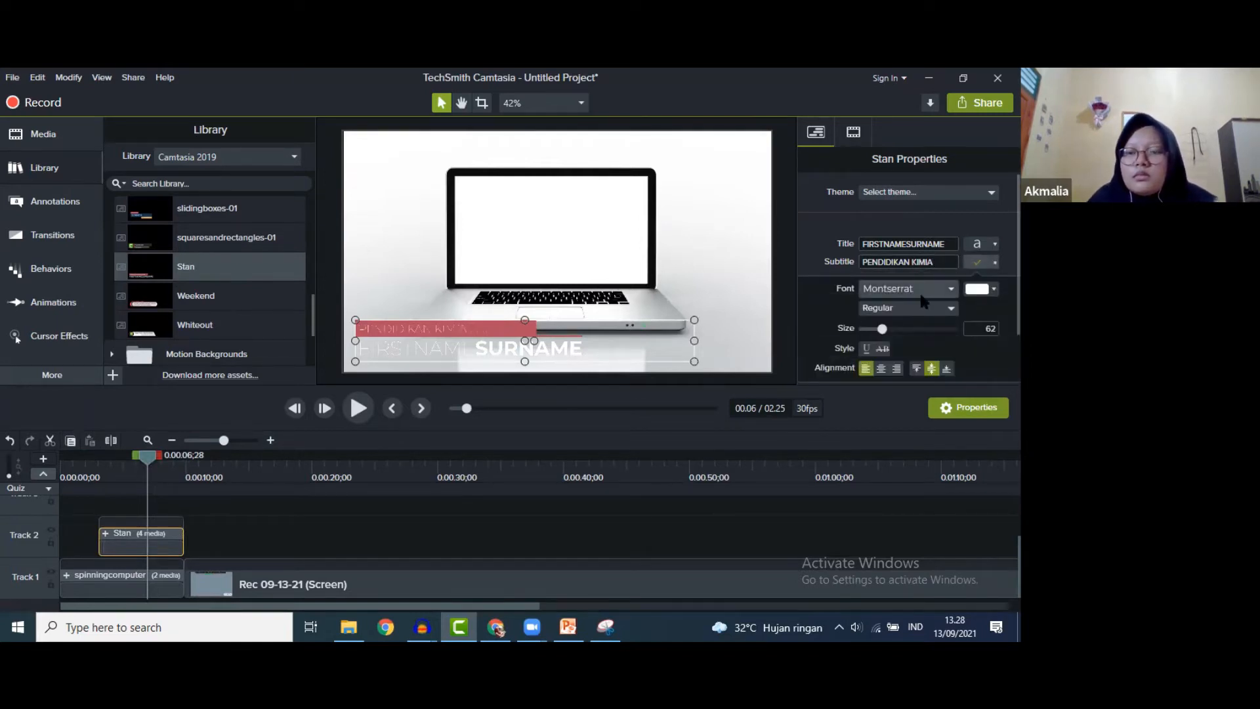
pyautogui.click(949, 287)
pyautogui.click(892, 433)
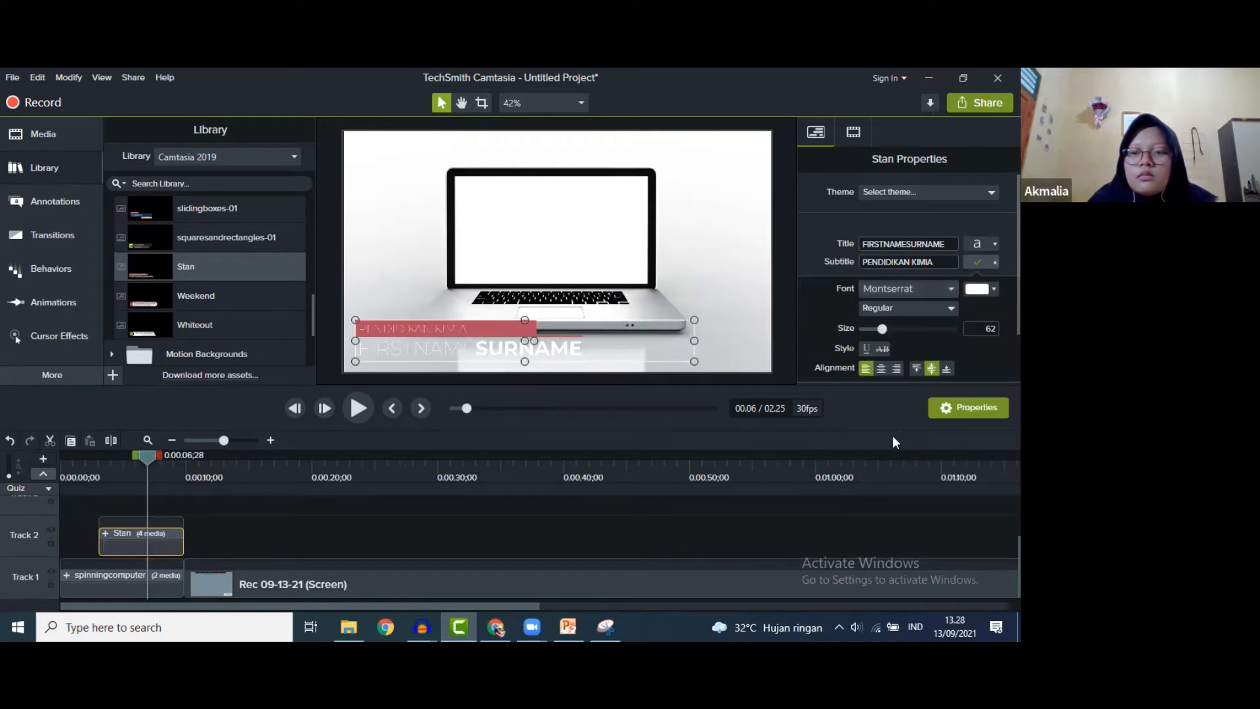
pyautogui.click(977, 261)
# - Enter the presenter's full name as the Stan title in Arial Black
pyautogui.doubleClick(947, 241)
pyautogui.write('AKMALIA MUTIARA')
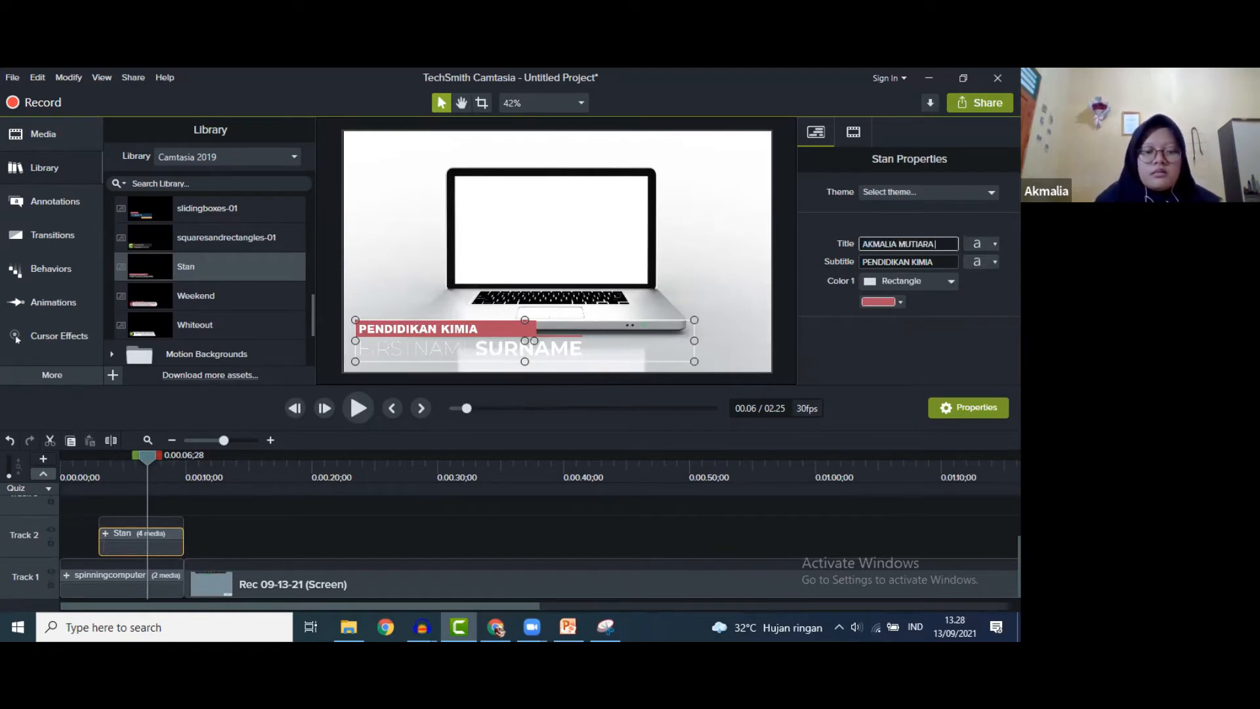
pyautogui.write(' DEWI')
pyautogui.click(982, 244)
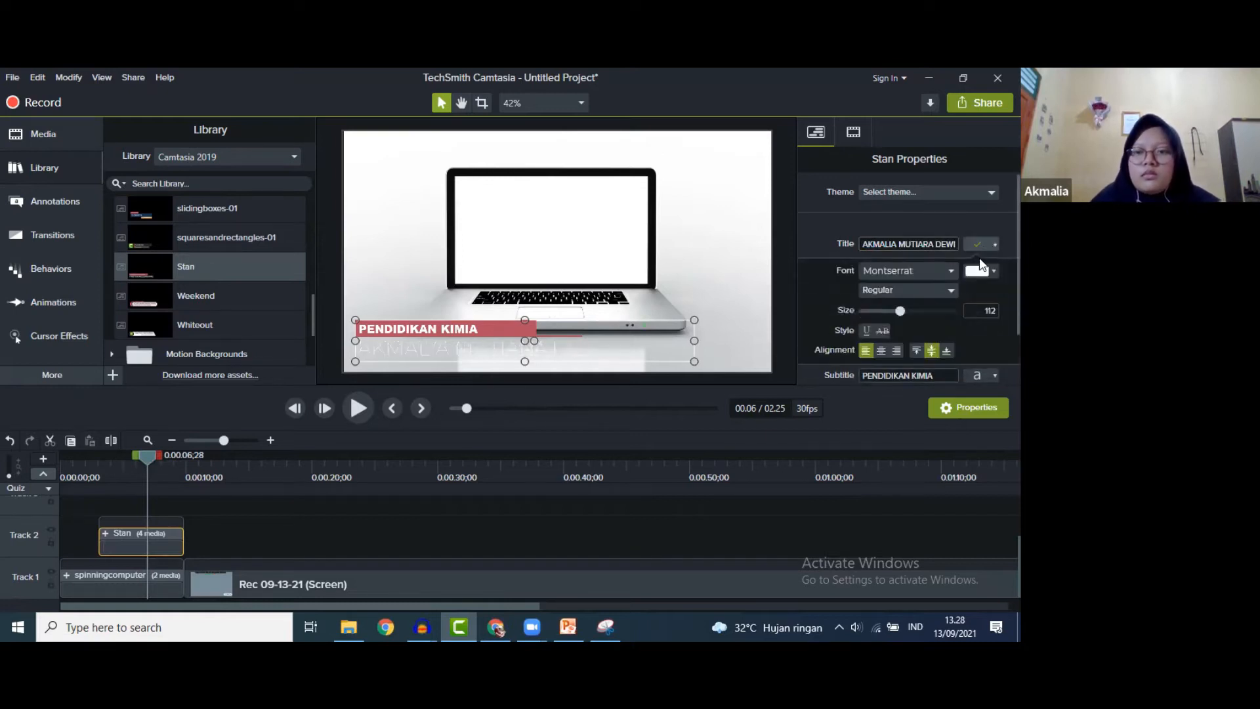
pyautogui.click(940, 269)
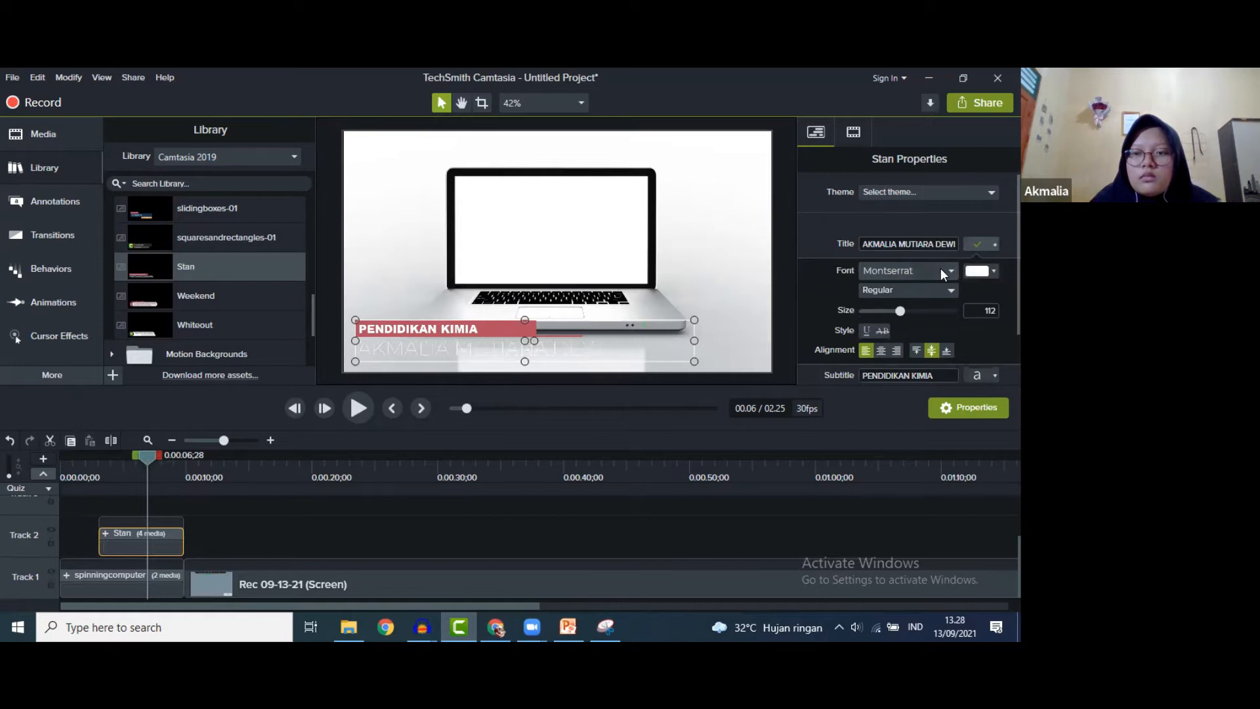
pyautogui.click(891, 412)
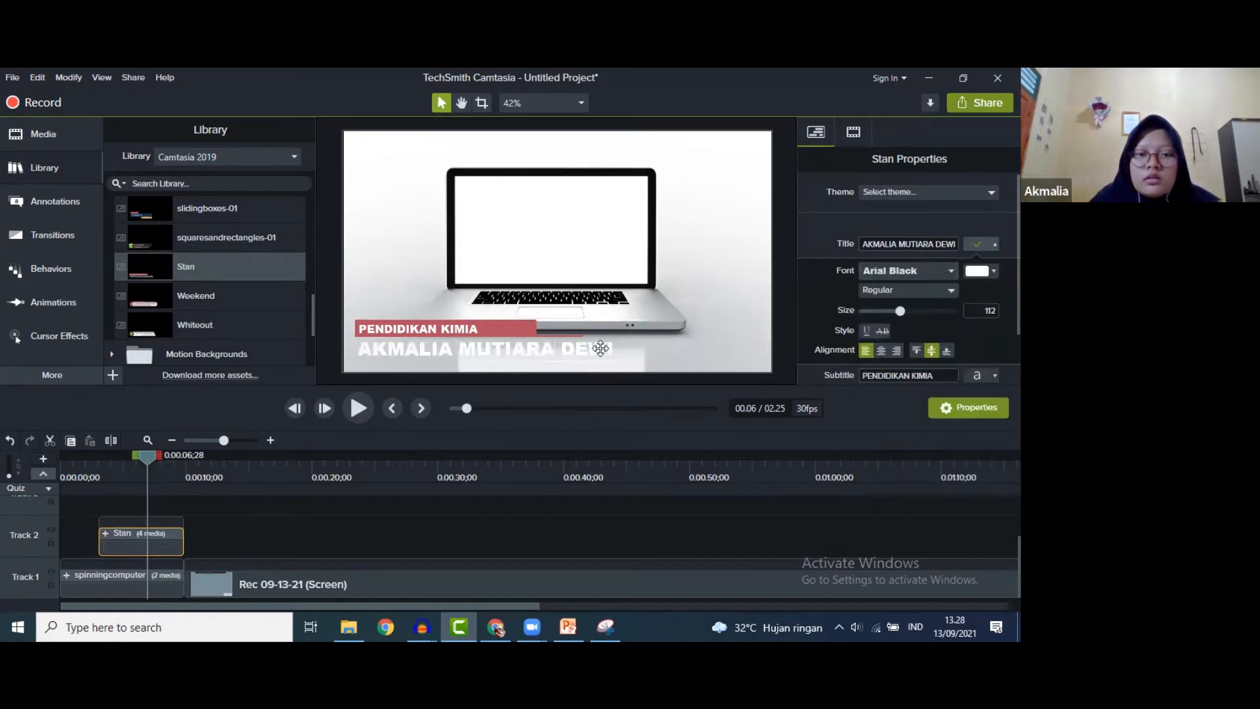
# - Recolour the name text to near-black (#070809)
pyautogui.doubleClick(604, 348)
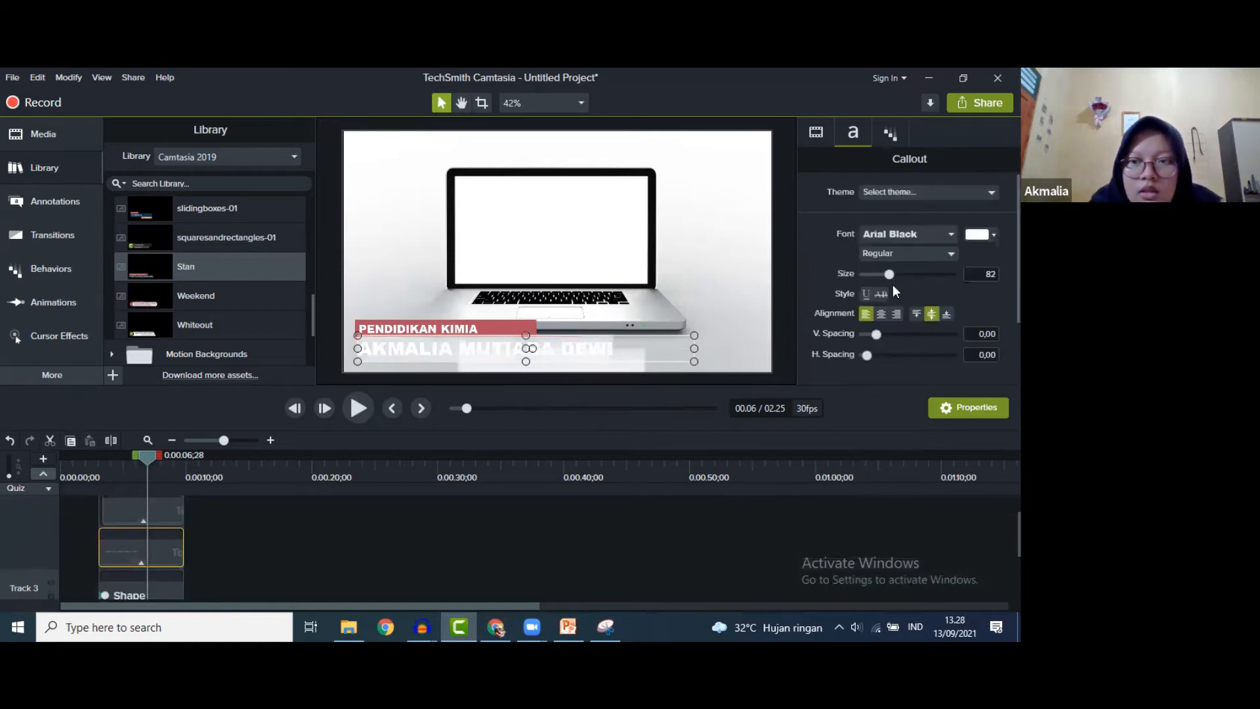
pyautogui.click(979, 234)
pyautogui.click(873, 282)
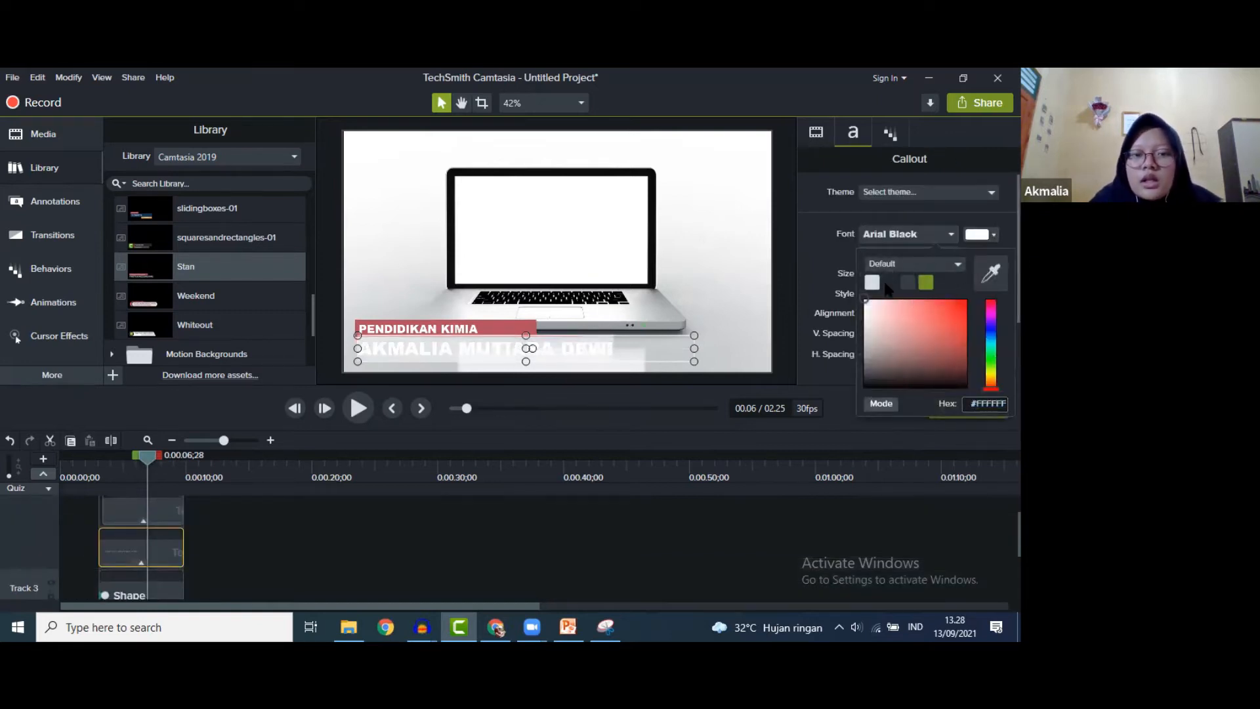
pyautogui.click(979, 234)
pyautogui.moveTo(890, 373); pyautogui.dragTo(885, 386)
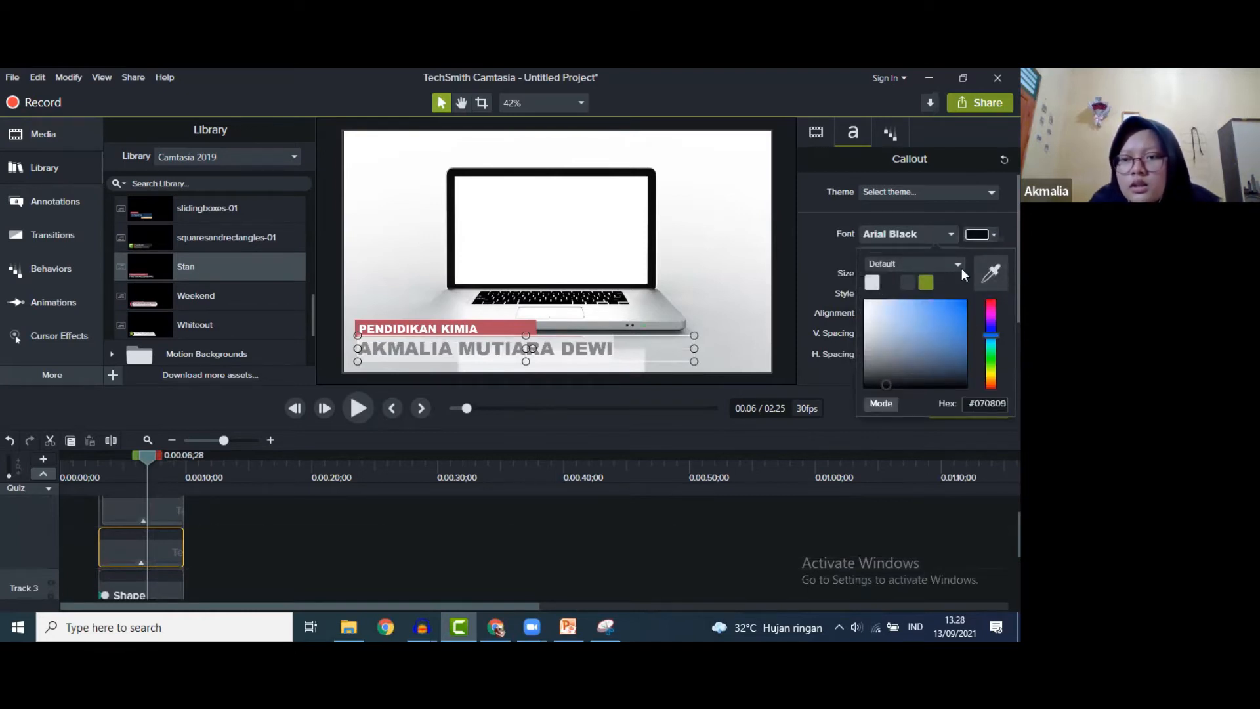
pyautogui.click(976, 235)
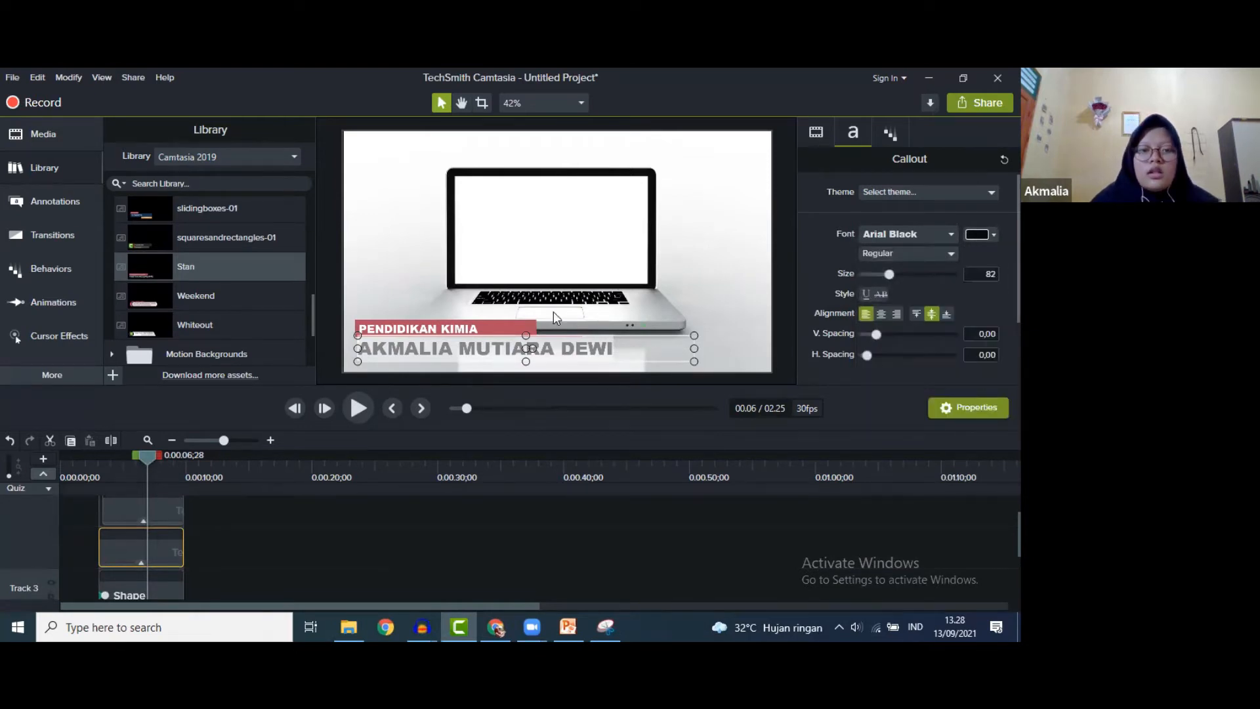
# - Play the video from 0:00 to review the IKATAN KIMIA opening, then show the Media Bin
pyautogui.click(792, 329)
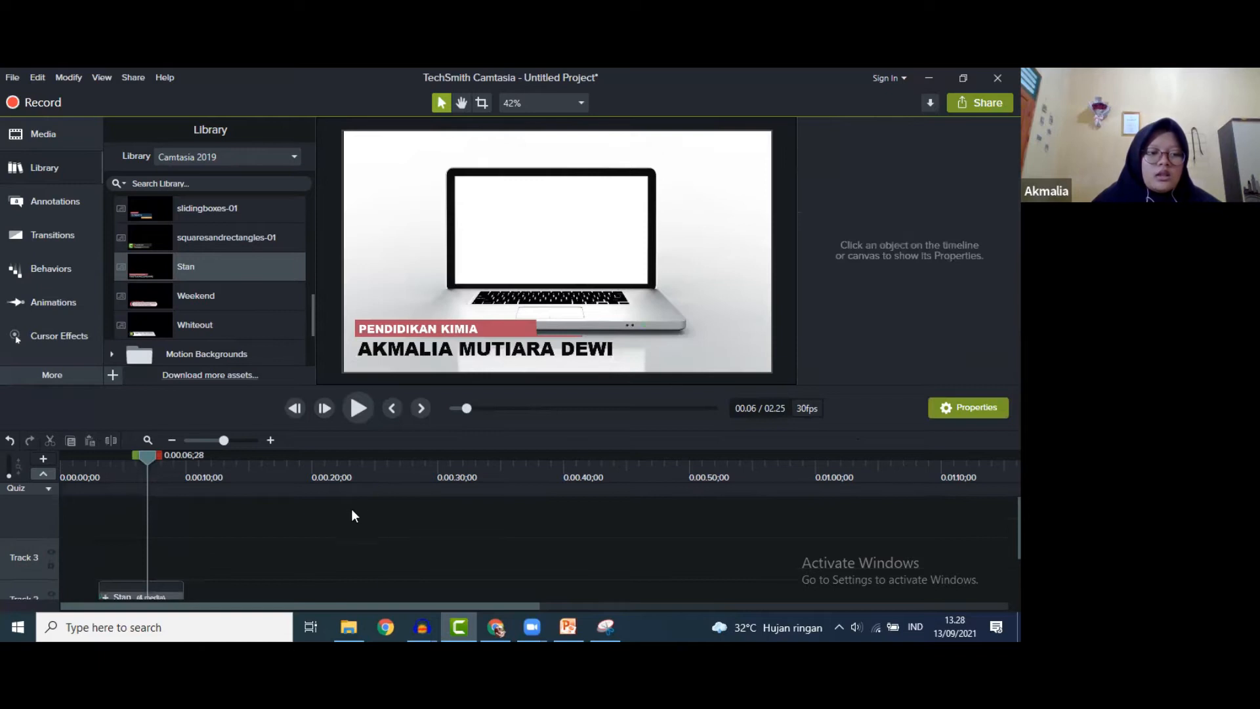
pyautogui.scroll(-2, 313, 545)
pyautogui.moveTo(147, 455); pyautogui.dragTo(49, 447)
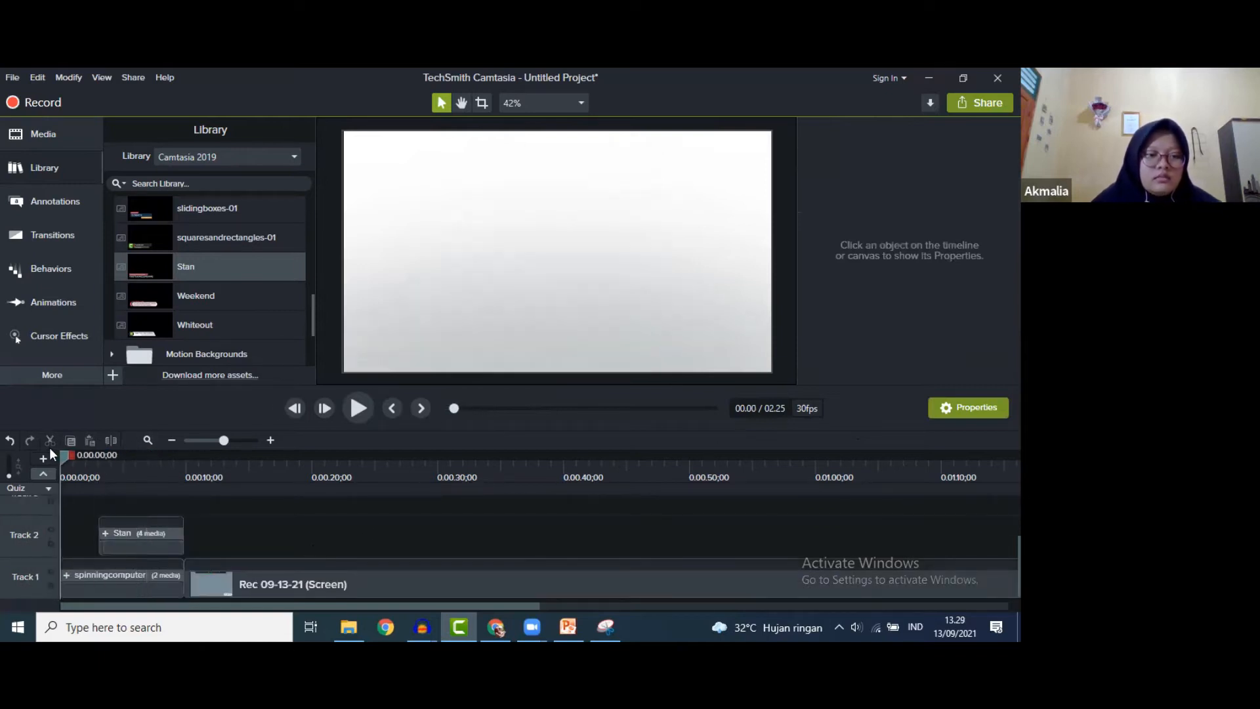
pyautogui.click(356, 408)
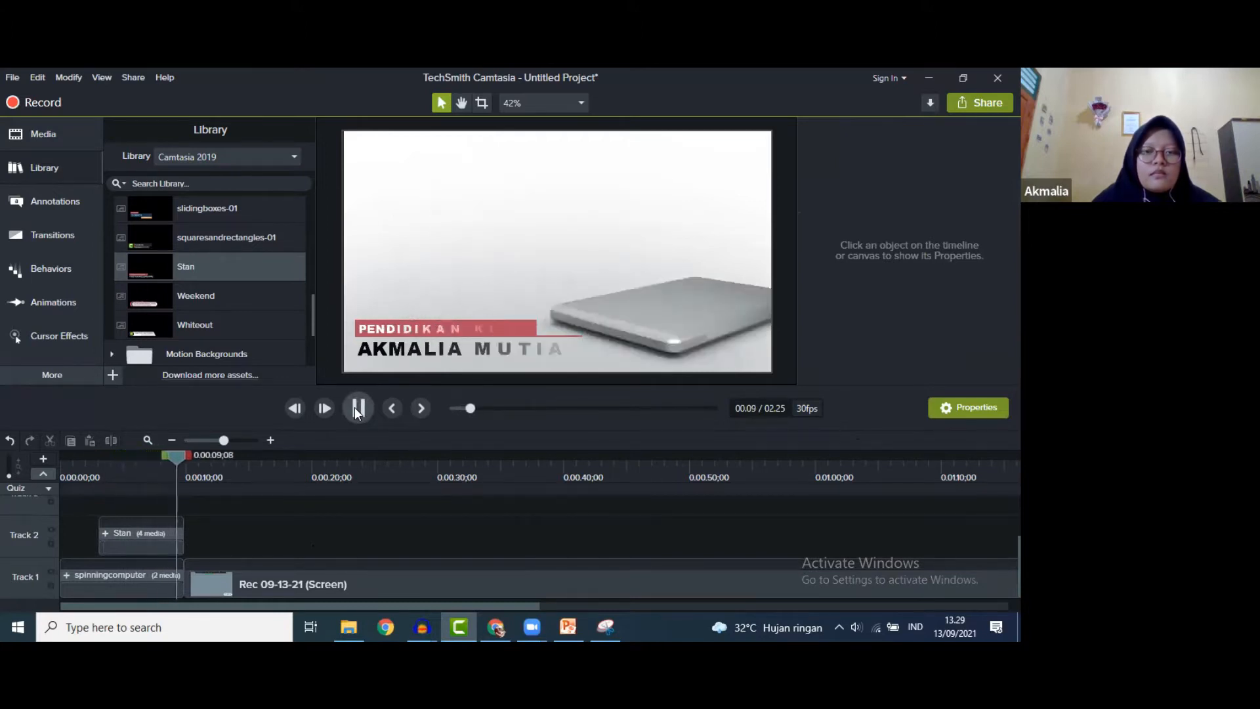
pyautogui.click(355, 407)
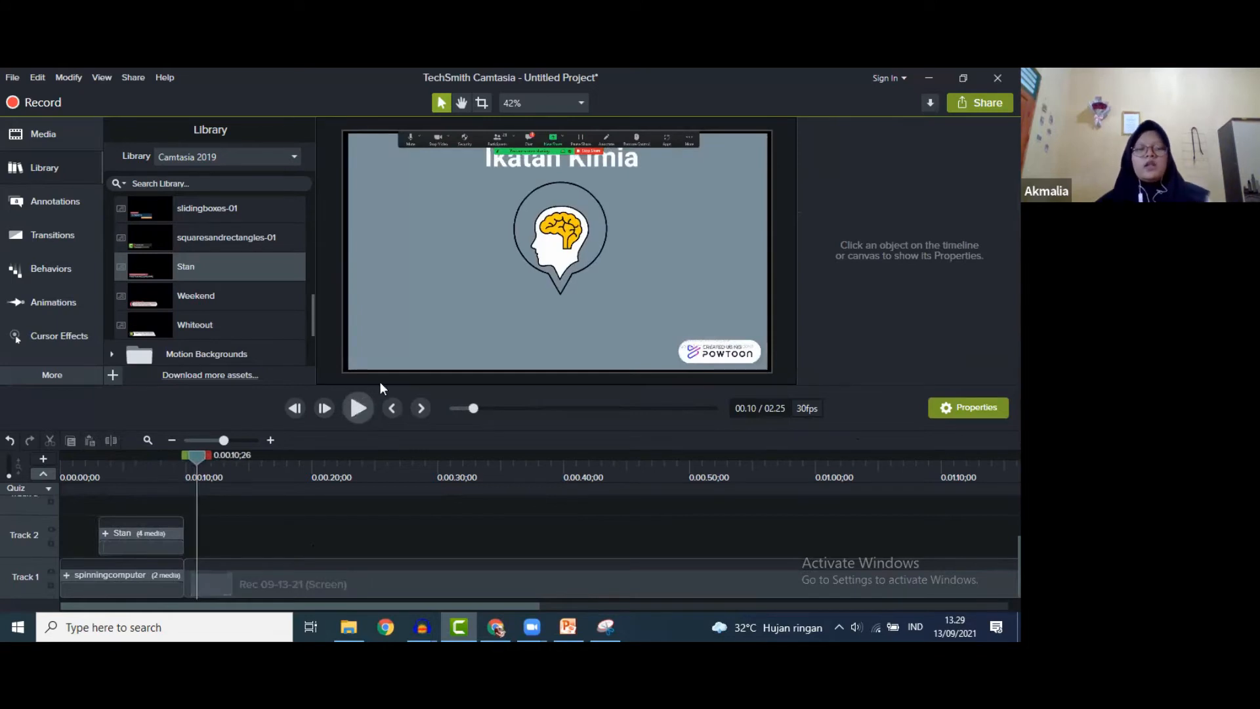
pyautogui.moveTo(196, 455); pyautogui.dragTo(359, 485)
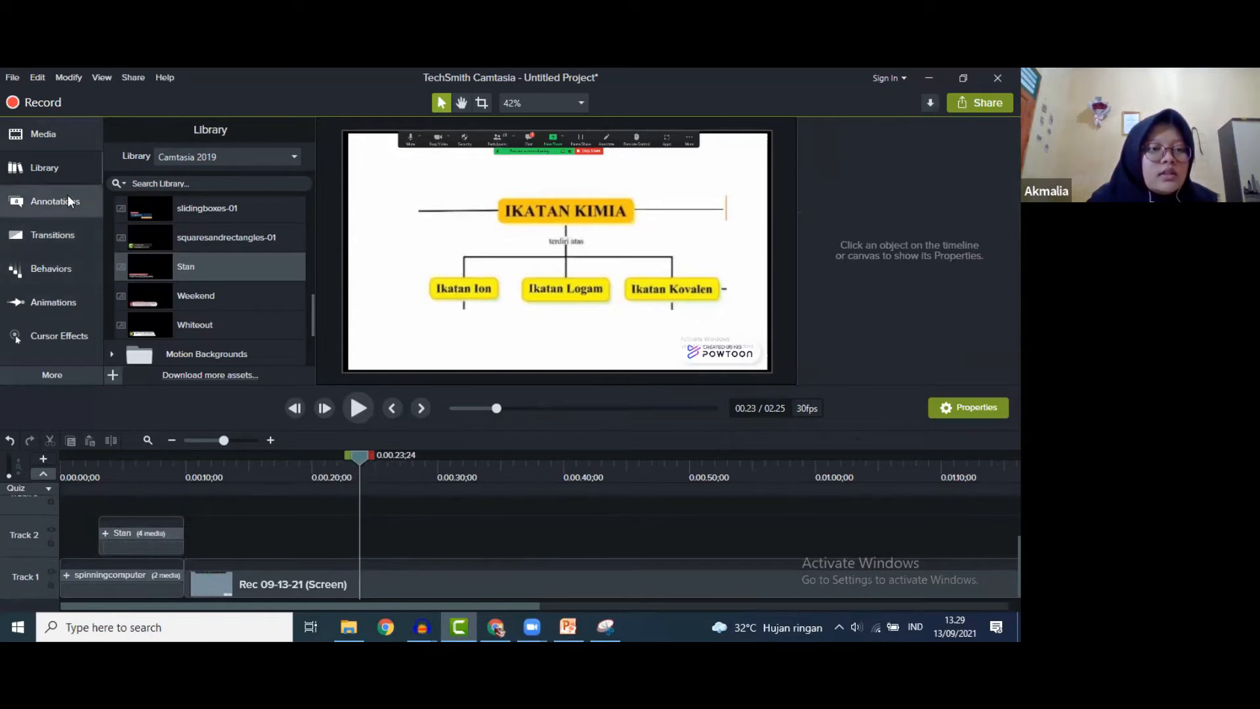
pyautogui.click(55, 135)
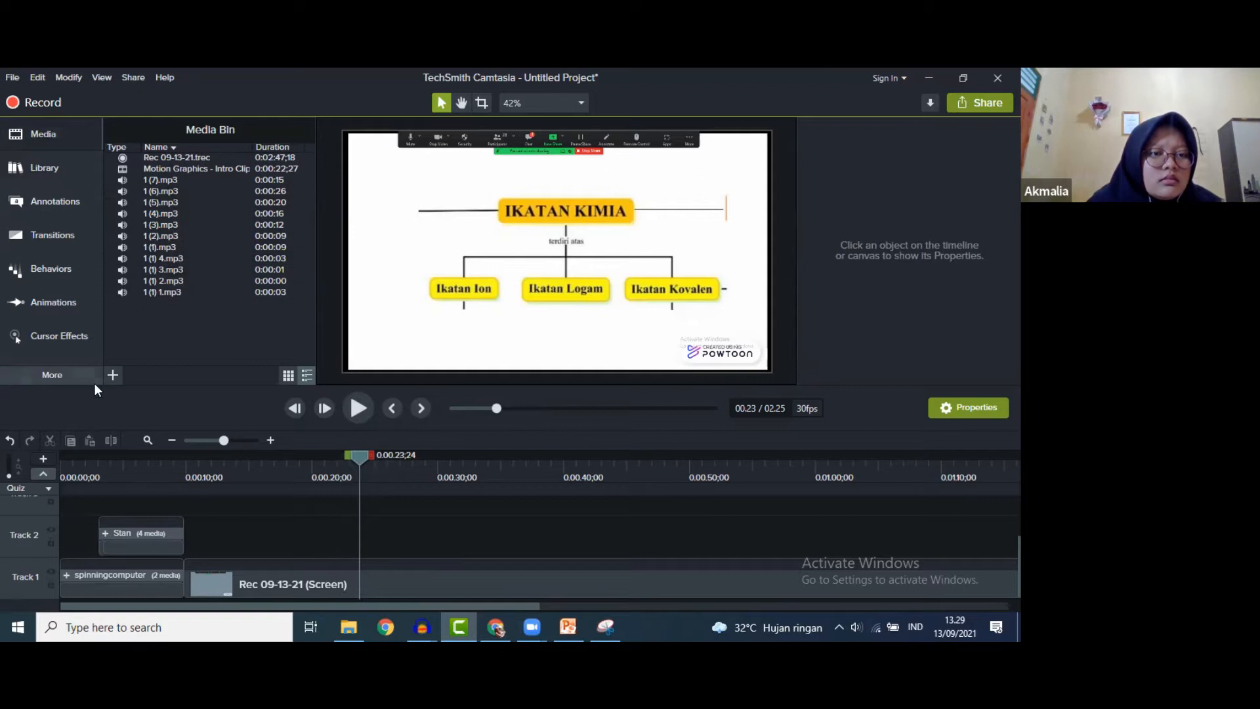
# - Import 1.mp3 and drop it onto Track 2 at the playhead
pyautogui.click(114, 375)
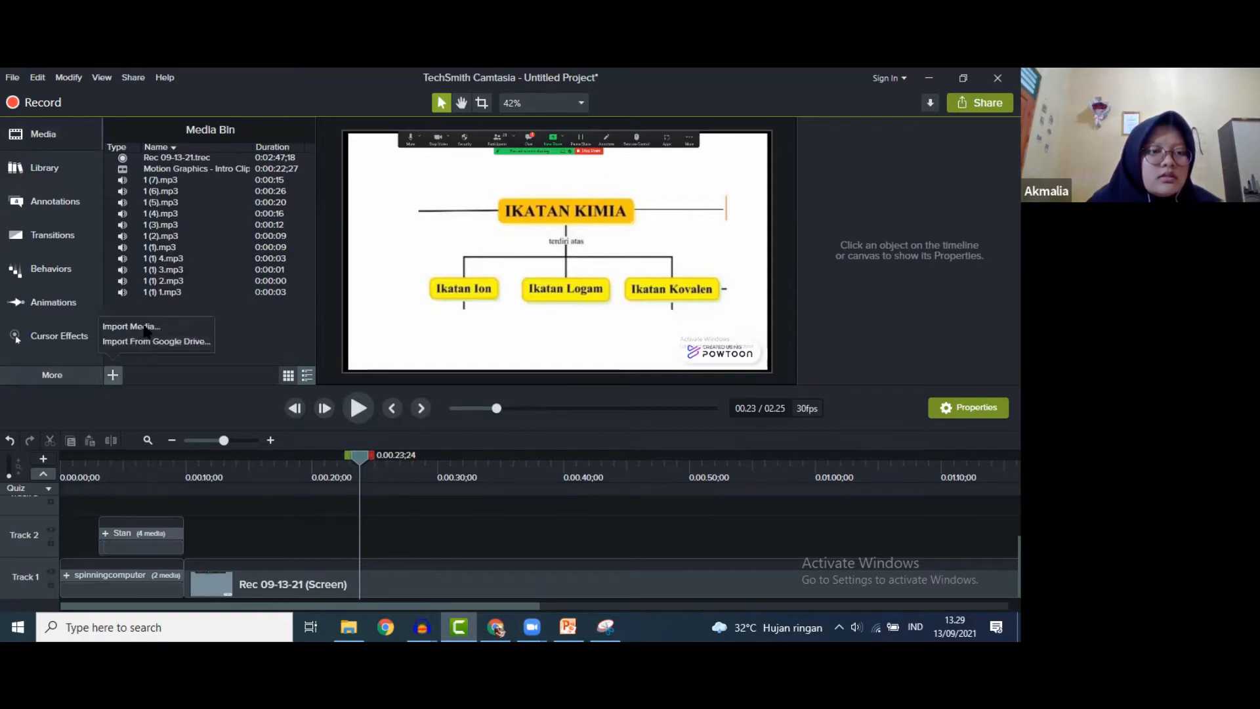
pyautogui.click(146, 328)
pyautogui.click(160, 343)
pyautogui.click(384, 403)
pyautogui.moveTo(172, 183); pyautogui.dragTo(361, 548)
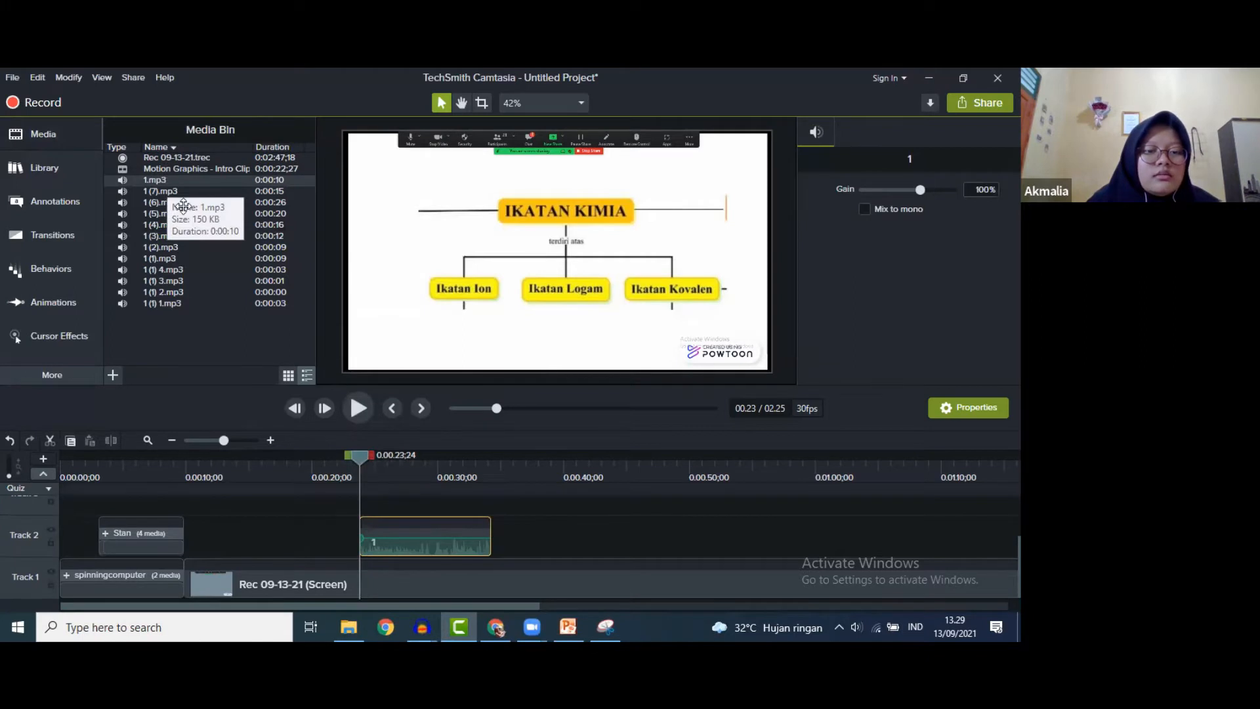
# - Align the 1.mp3 narration to start at 0:00:23 and play it back to check
pyautogui.click(357, 407)
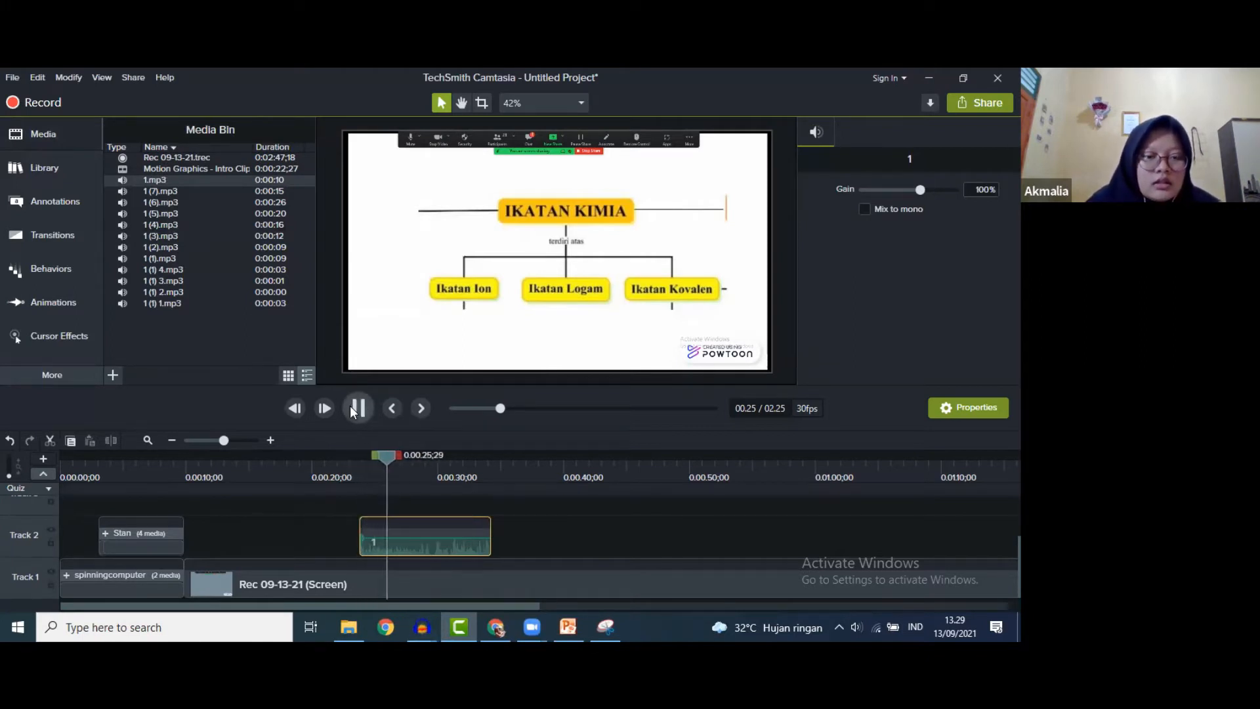
pyautogui.moveTo(395, 457); pyautogui.dragTo(352, 456)
pyautogui.moveTo(395, 549); pyautogui.dragTo(381, 544)
pyautogui.click(355, 408)
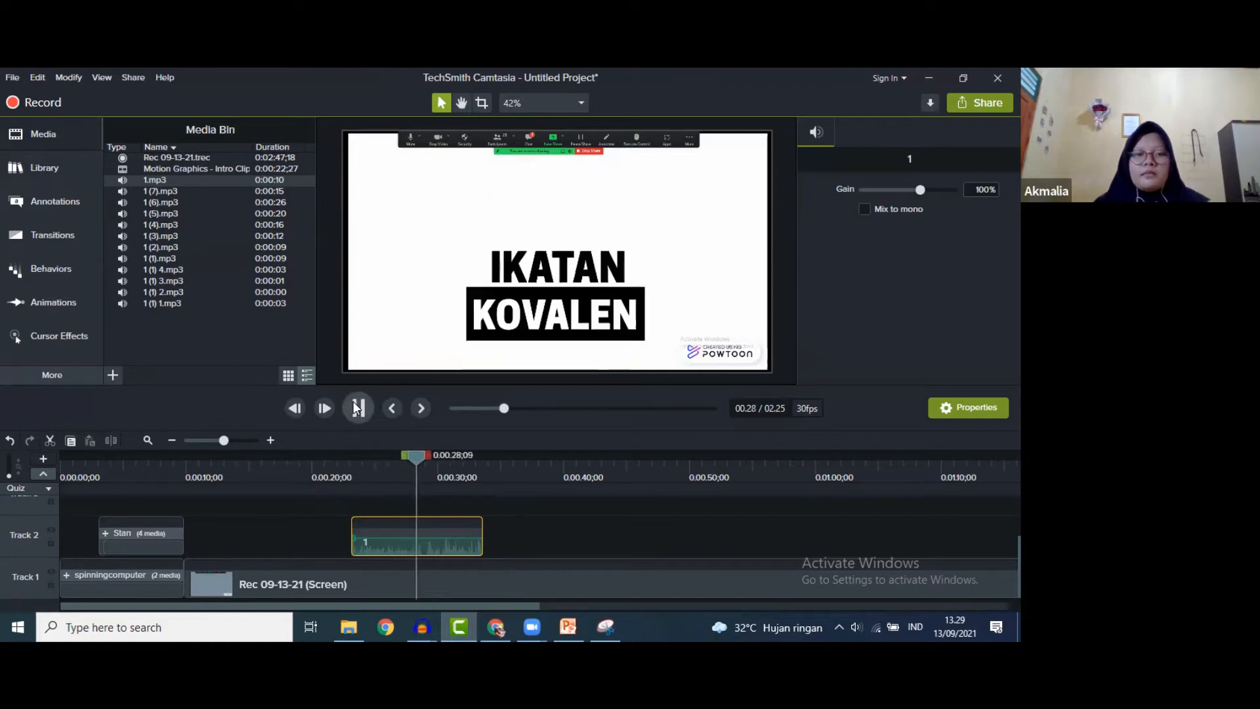
pyautogui.press('space')
pyautogui.moveTo(423, 458)
pyautogui.mouseDown()
pyautogui.moveTo(404, 459)
pyautogui.moveTo(438, 460)
pyautogui.moveTo(410, 462)
pyautogui.mouseUp()
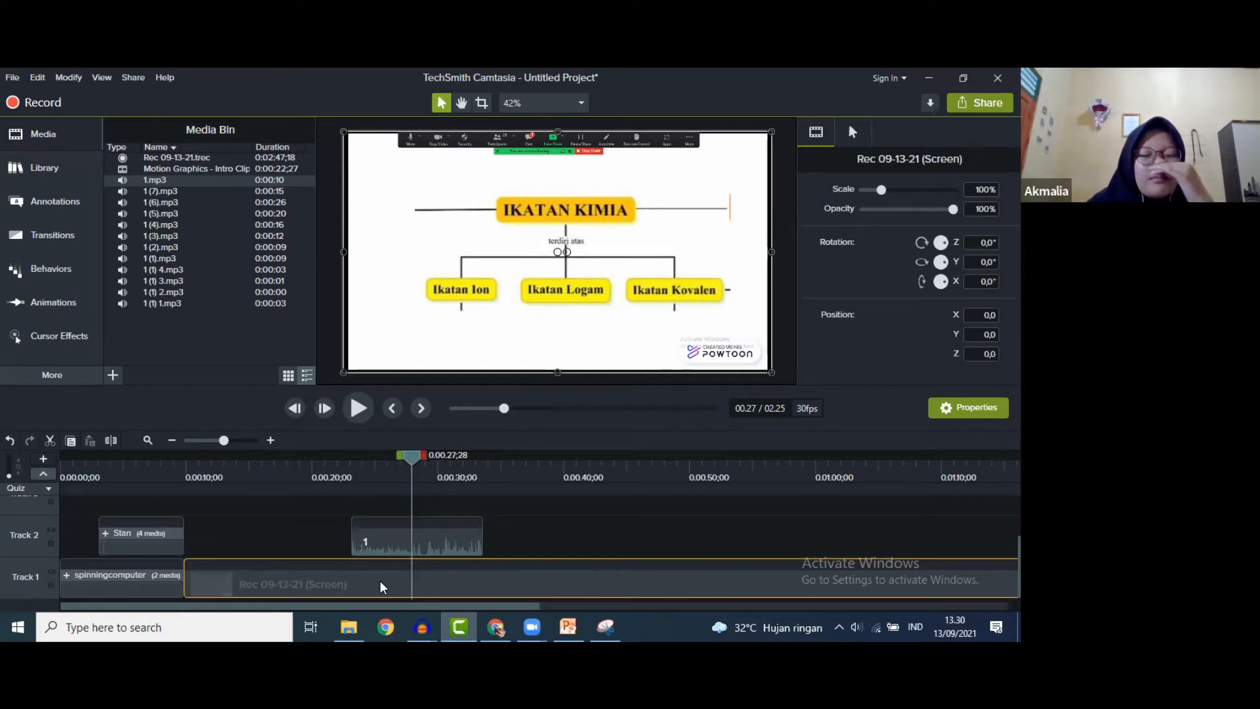
# - Extend the Rec clip's frame at 0:00:27 by 4 seconds, then play back the result
pyautogui.rightClick(384, 586)
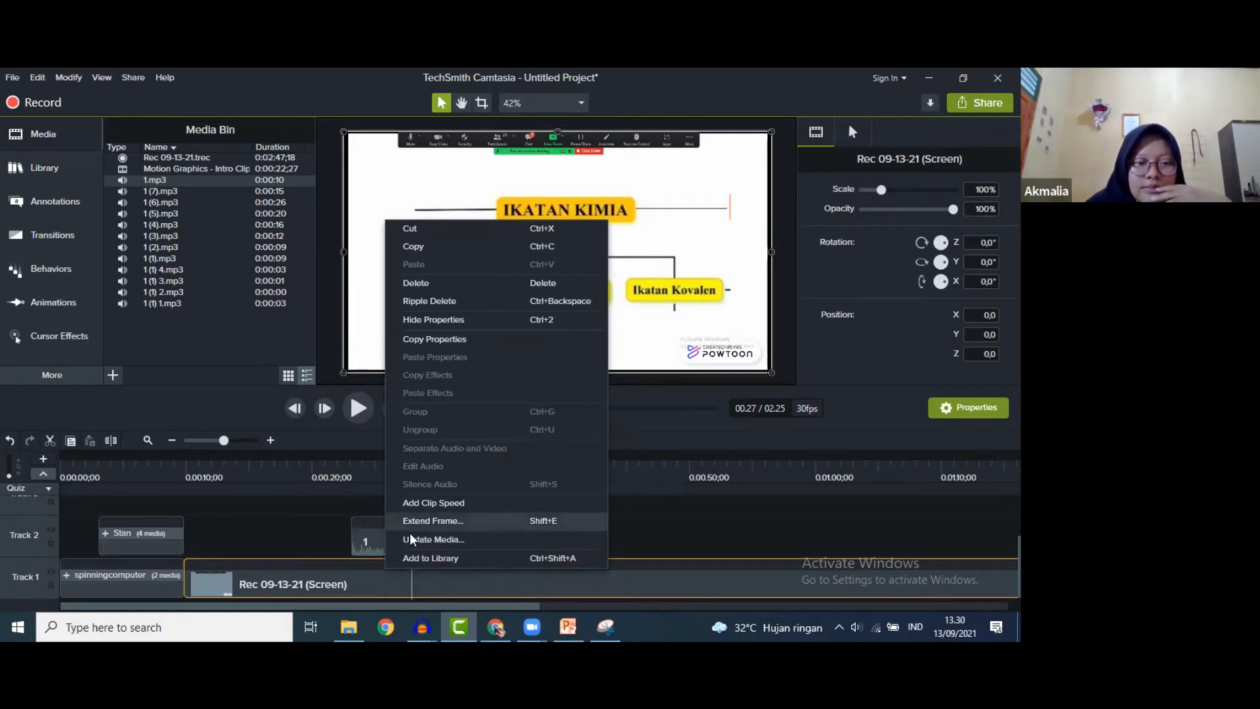
pyautogui.click(393, 585)
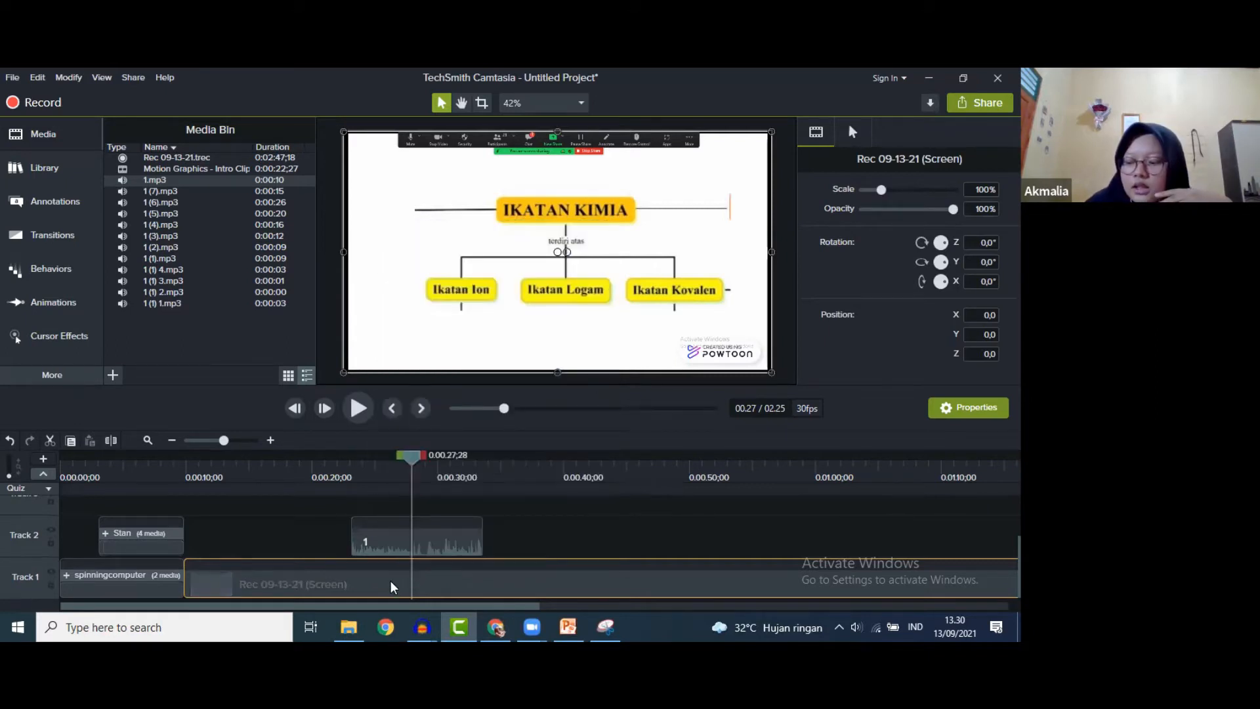
pyautogui.rightClick(392, 586)
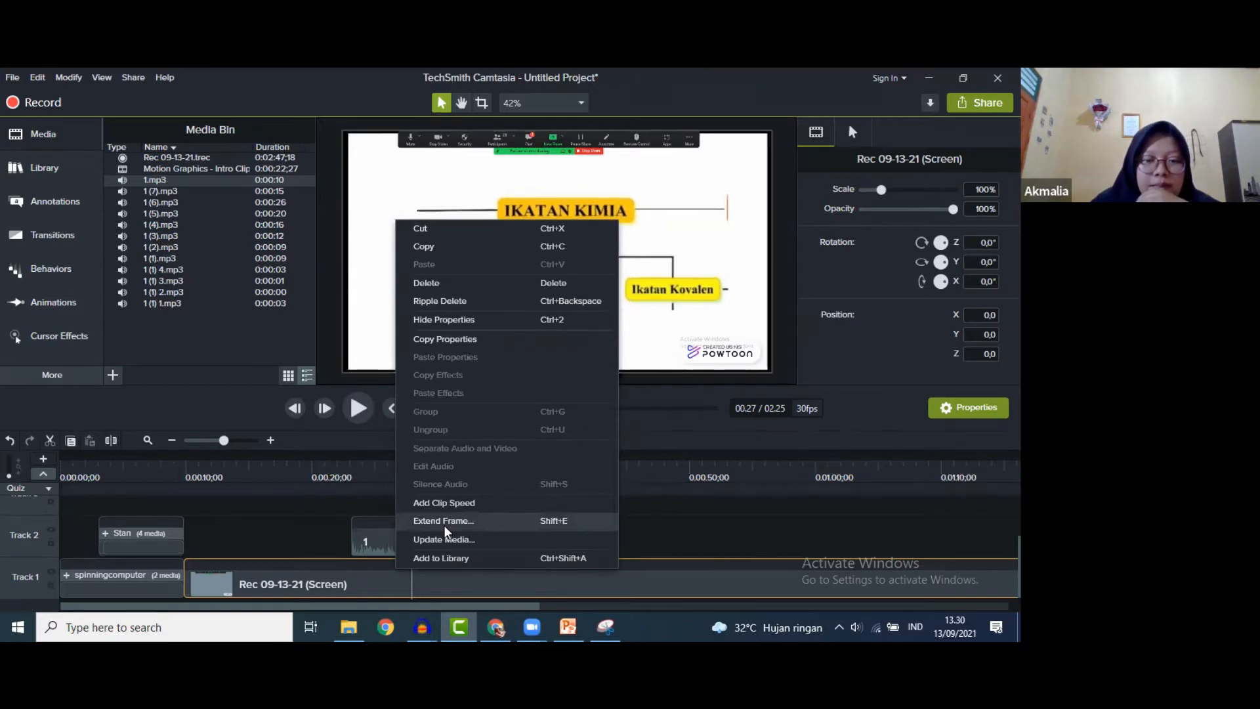
pyautogui.click(444, 525)
pyautogui.click(458, 523)
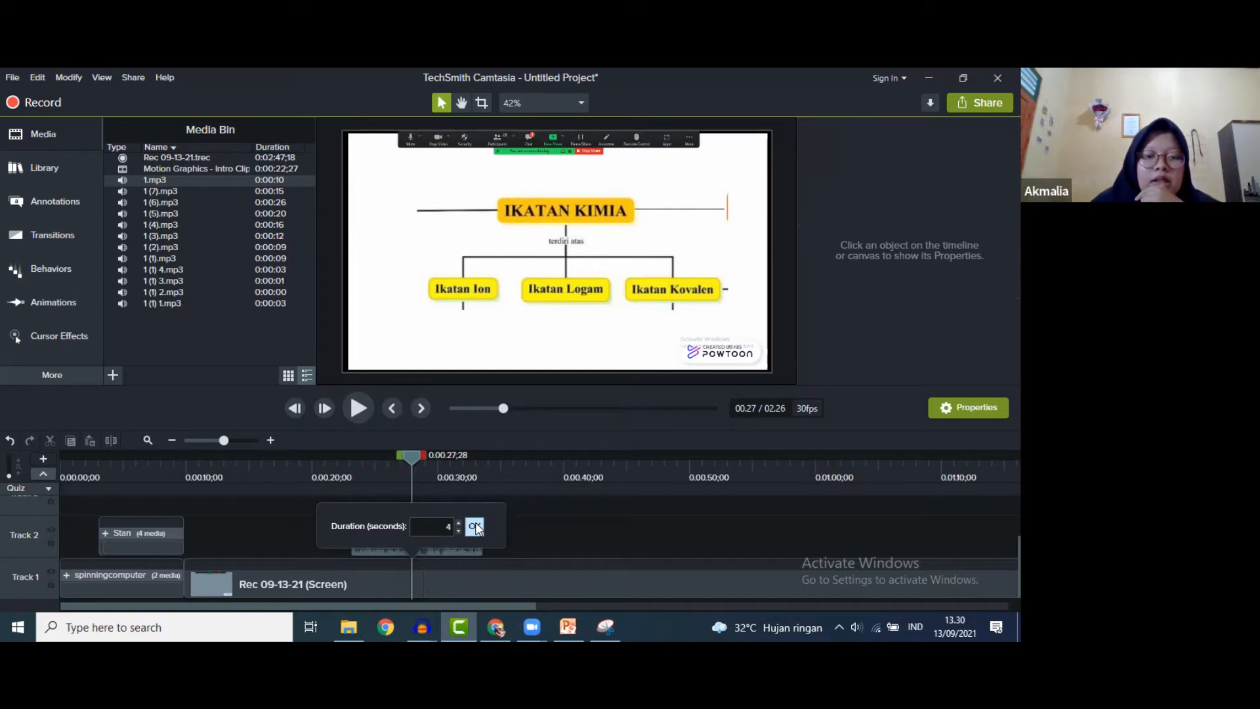
pyautogui.click(475, 527)
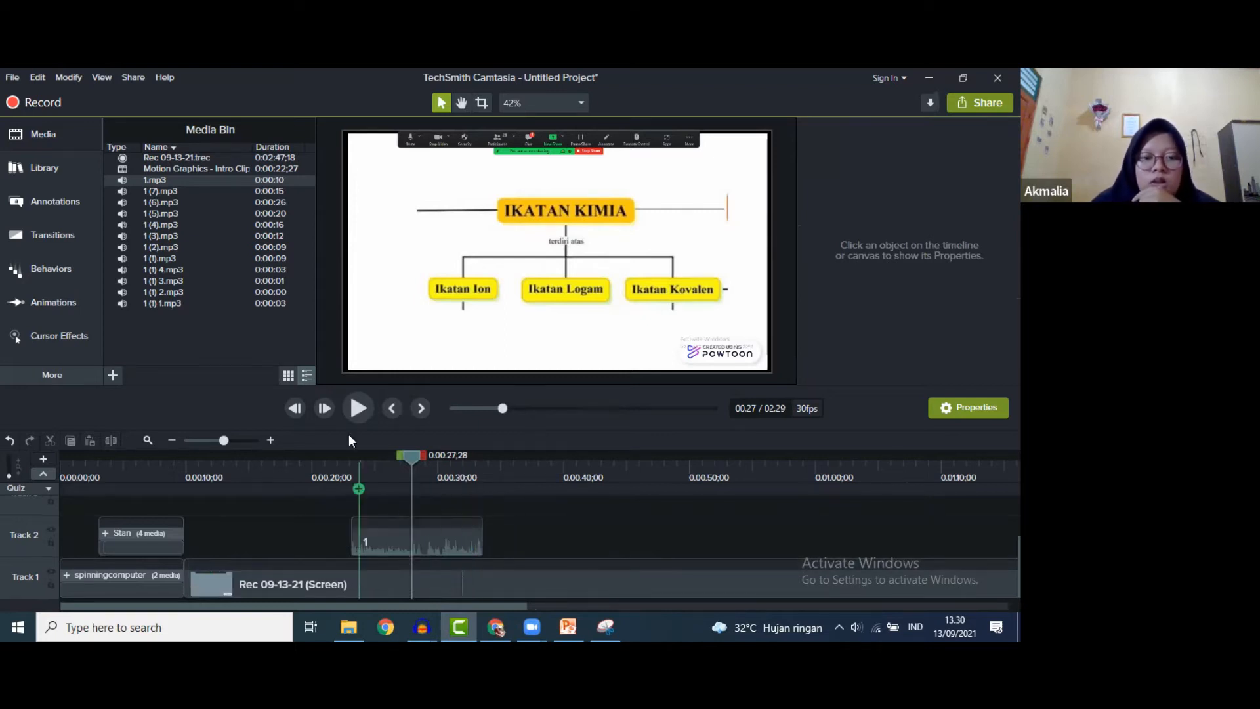
pyautogui.click(355, 408)
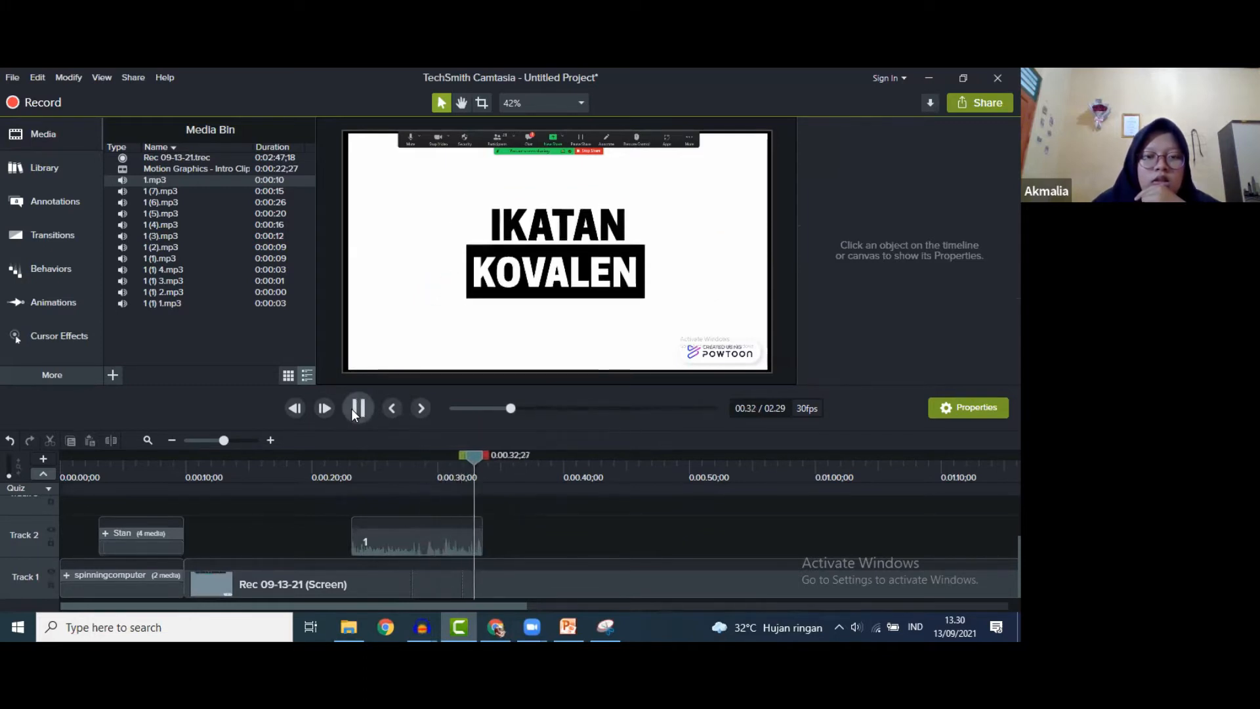
pyautogui.click(352, 409)
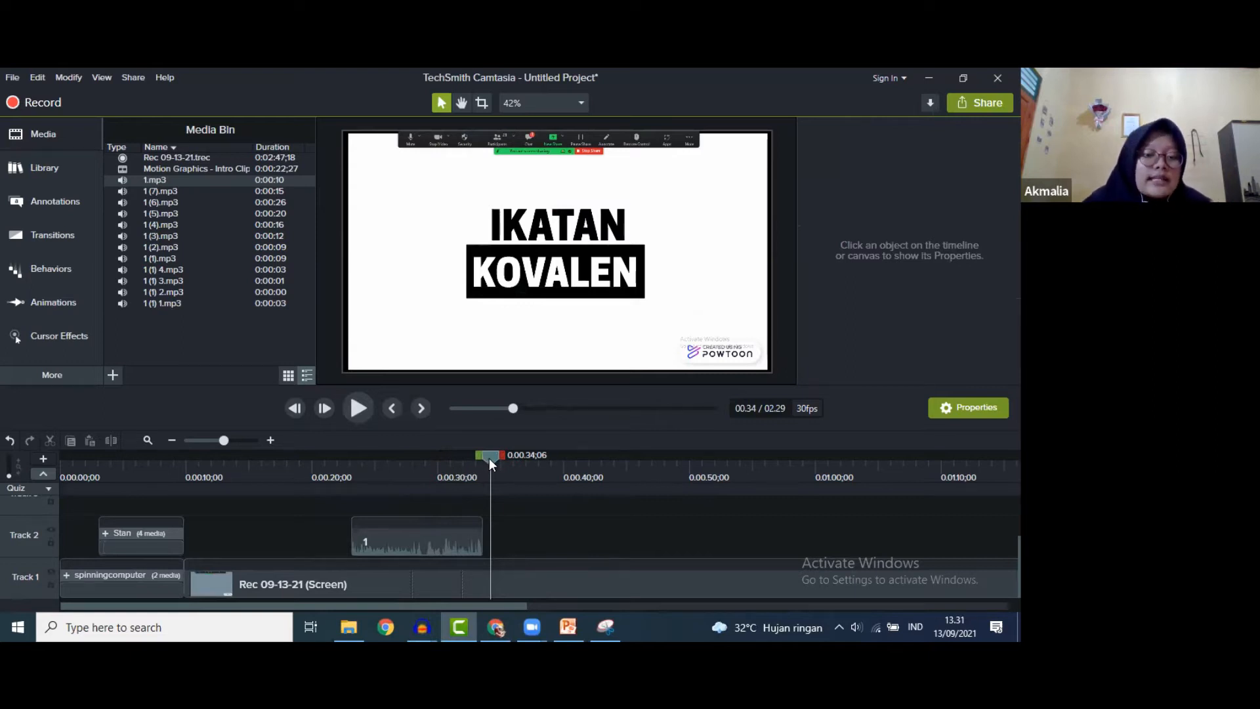
pyautogui.moveTo(489, 458); pyautogui.dragTo(524, 478)
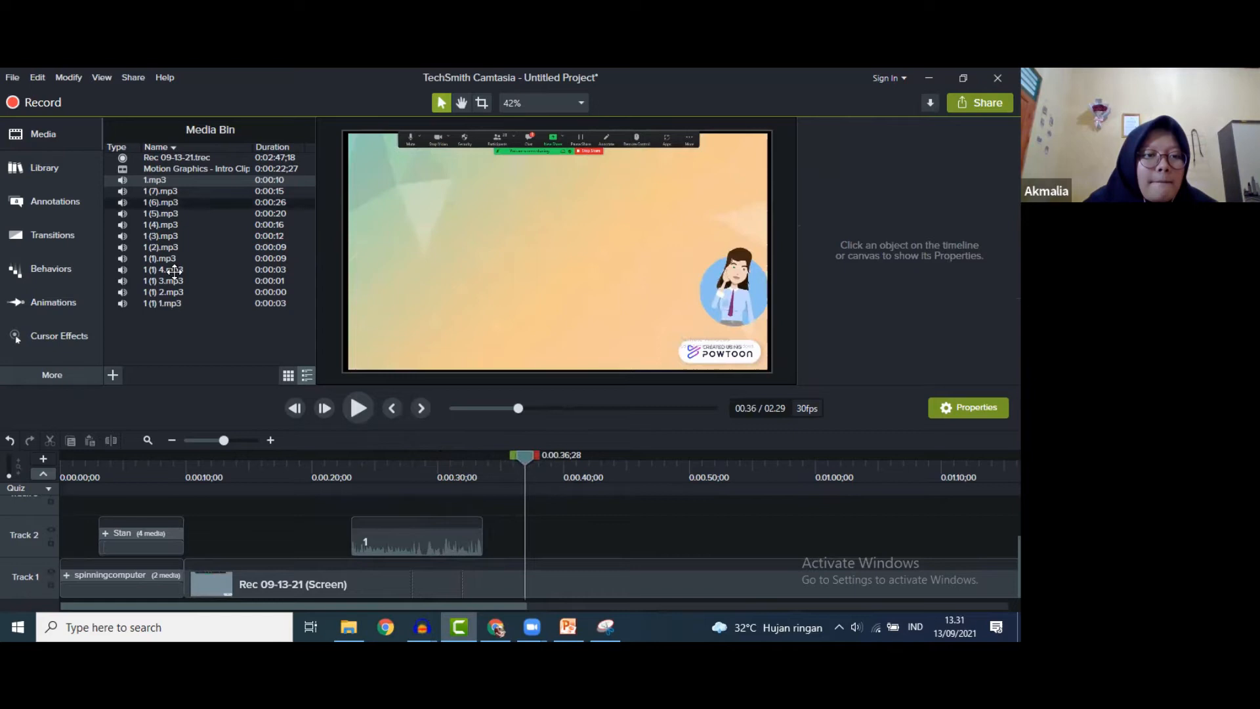
# - Place narration 1 (1) 1.mp3 on Track 2 near 0:37 and preview it
pyautogui.moveTo(164, 303); pyautogui.dragTo(528, 531)
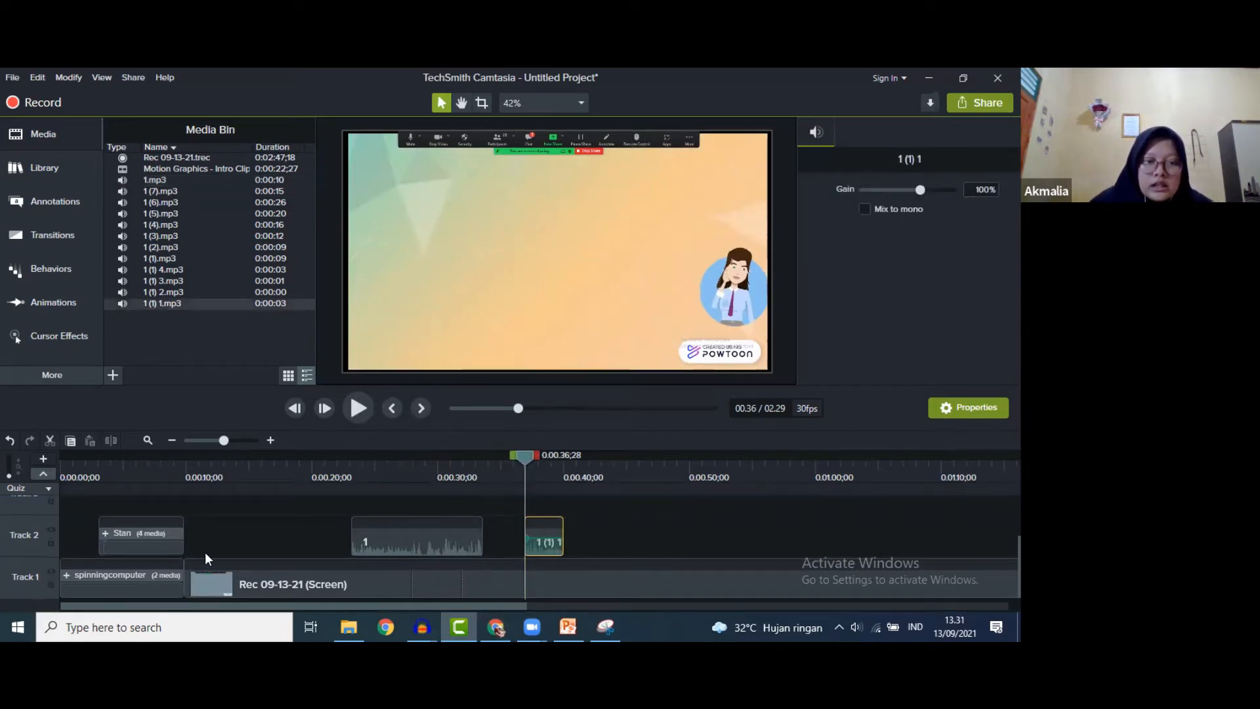
pyautogui.click(360, 408)
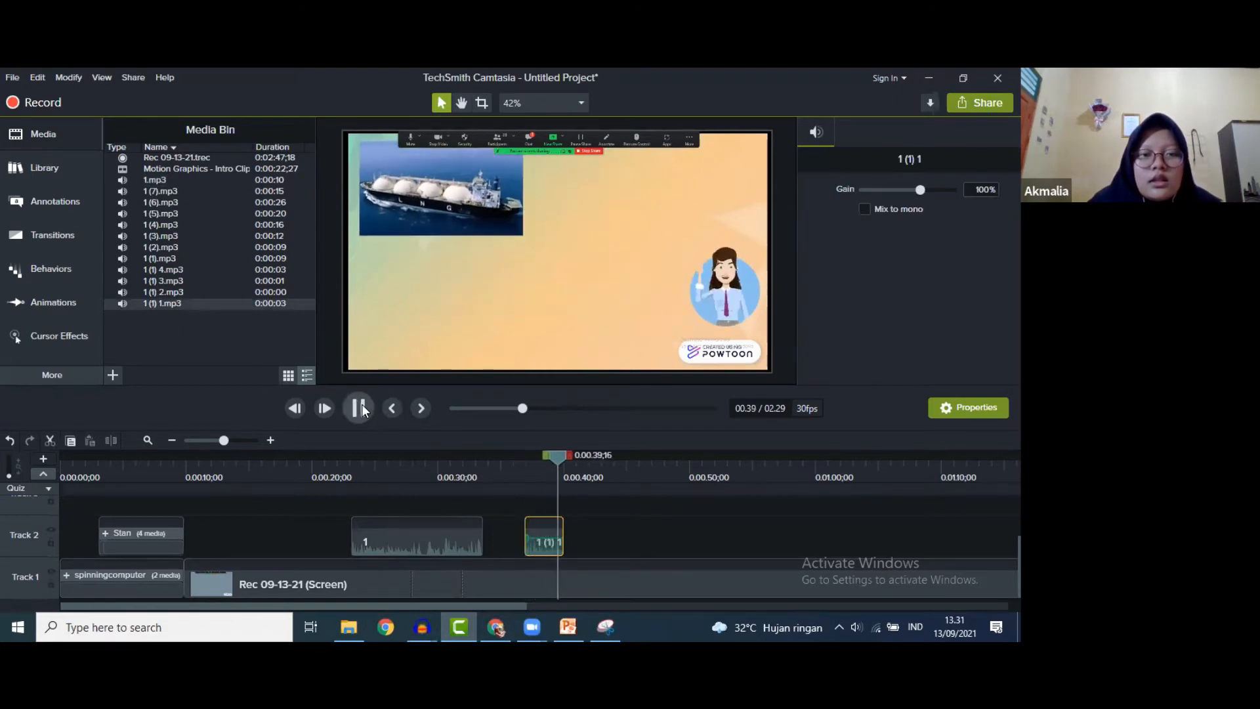
pyautogui.click(364, 410)
# - Extend the recording's frame at 0:39;14 by 1 second and play it back
pyautogui.moveTo(566, 454); pyautogui.dragTo(558, 455)
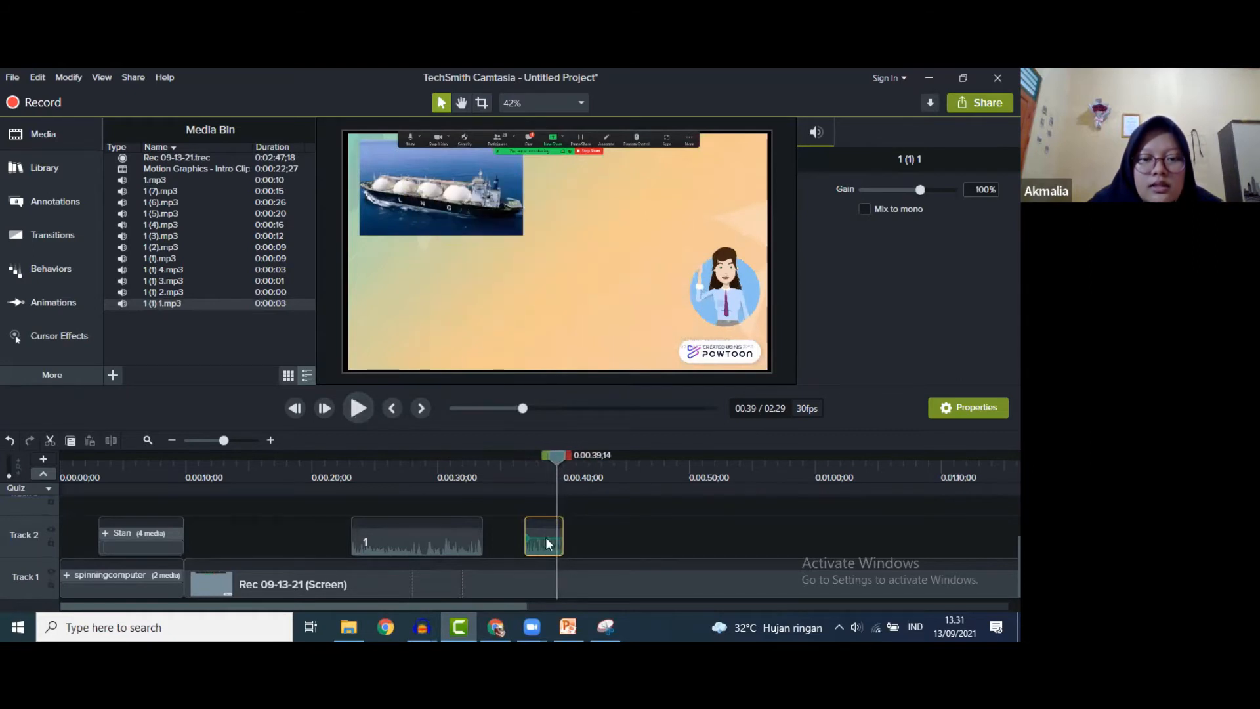
pyautogui.click(553, 580)
pyautogui.rightClick(553, 580)
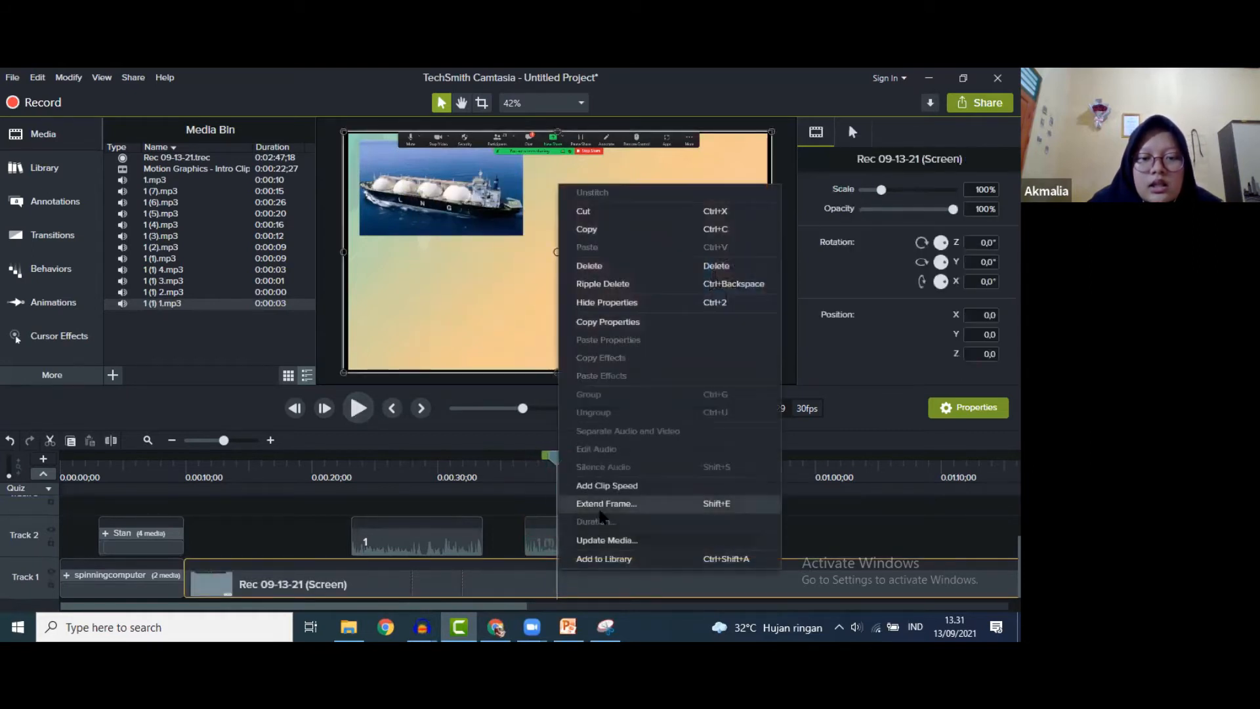
pyautogui.click(605, 503)
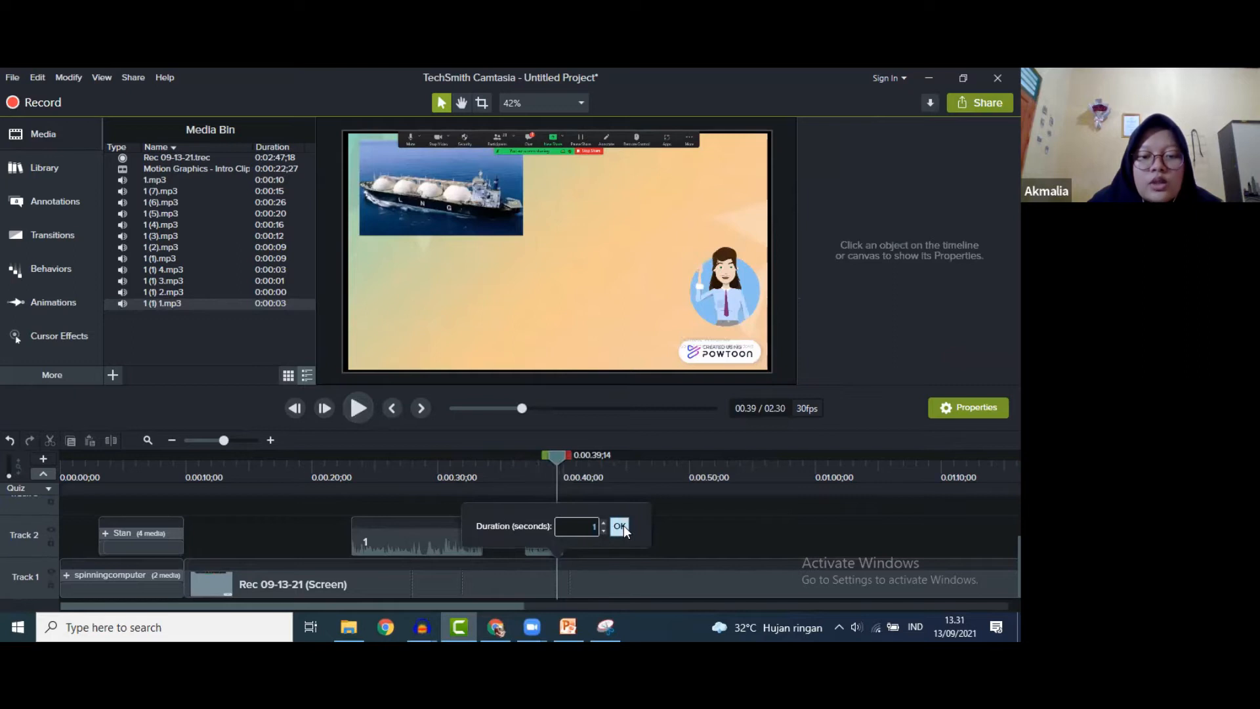
pyautogui.click(620, 526)
pyautogui.click(361, 410)
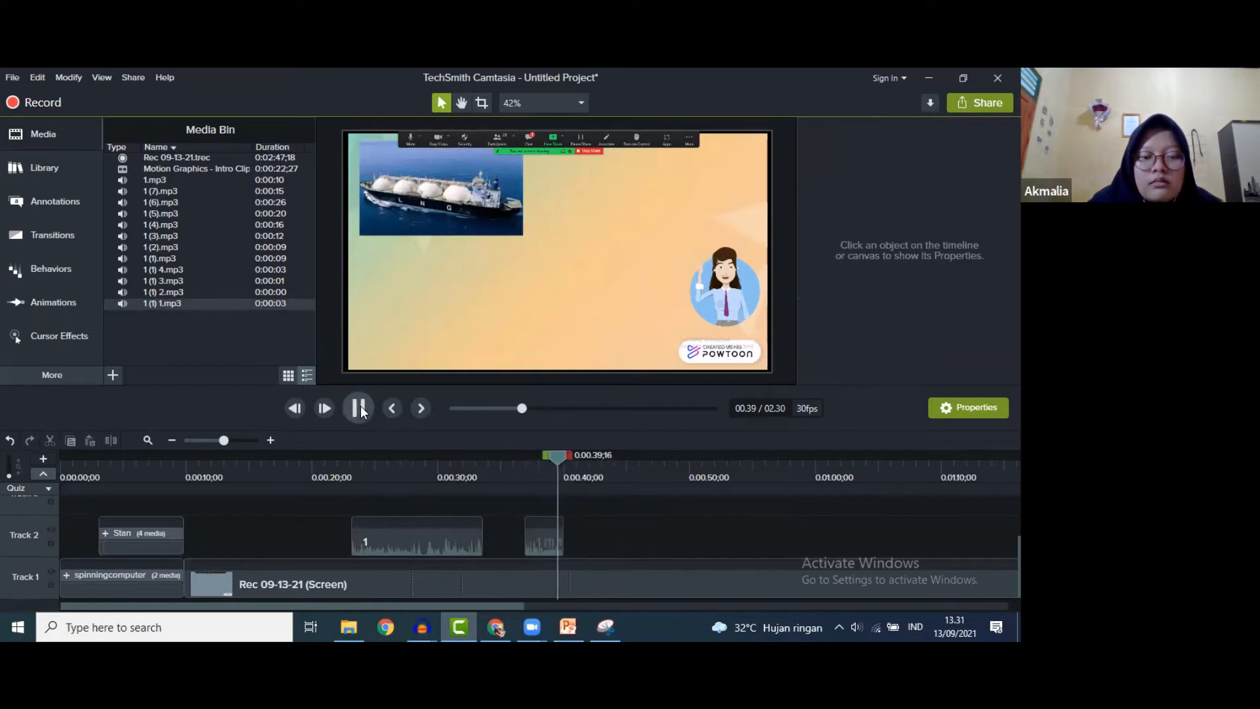
pyautogui.click(359, 410)
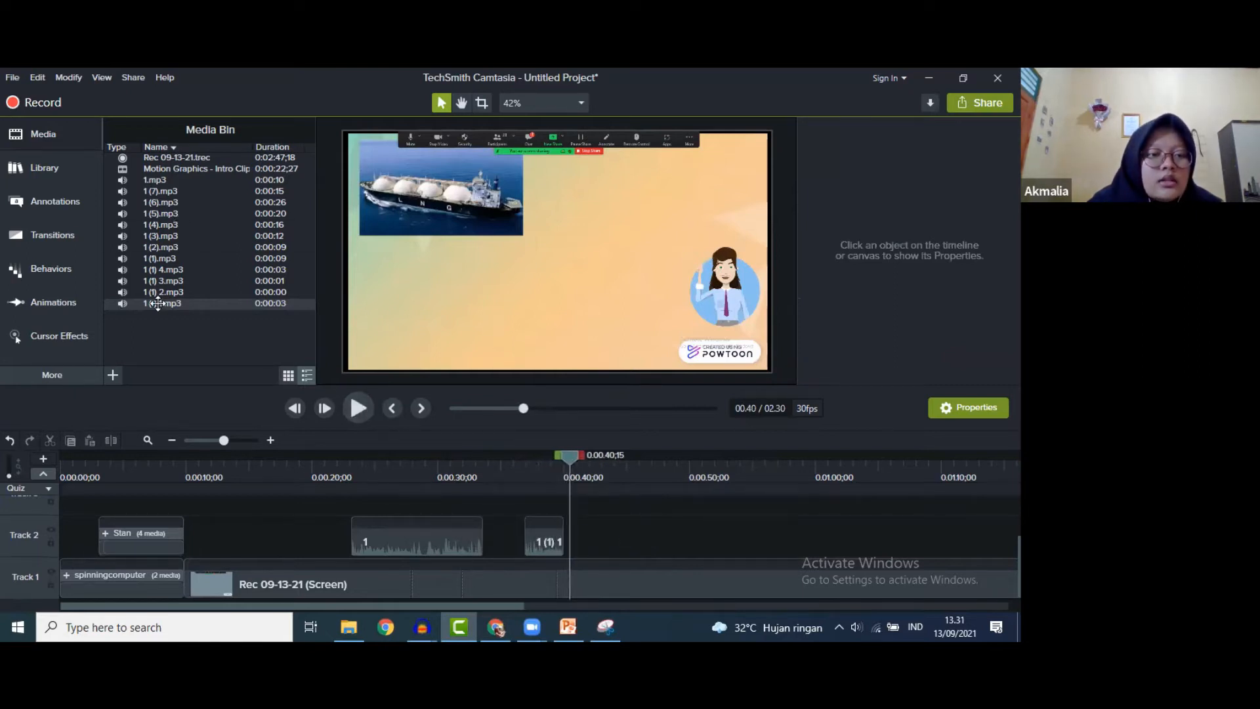
# - Place narration clips 1 (1) 2 and 1 (1) 3 on Track 2 and preview them to 0:48
pyautogui.moveTo(164, 292); pyautogui.dragTo(569, 526)
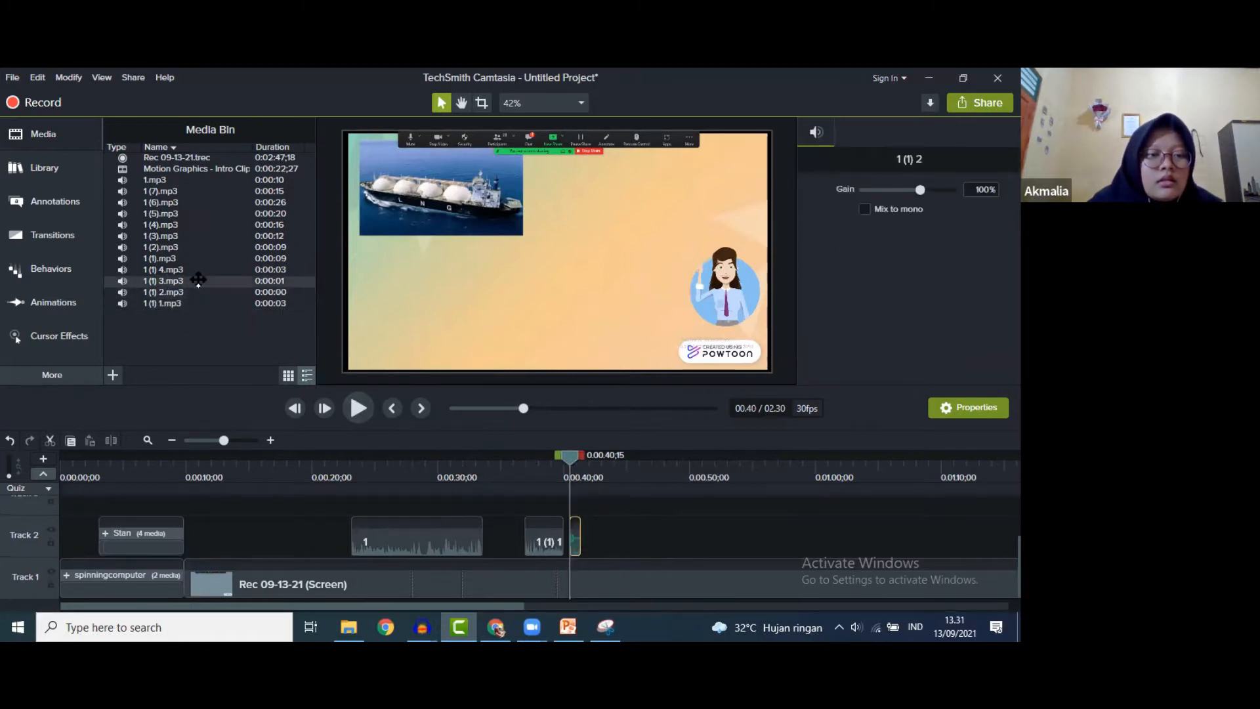
pyautogui.moveTo(197, 280); pyautogui.dragTo(595, 537)
pyautogui.click(354, 408)
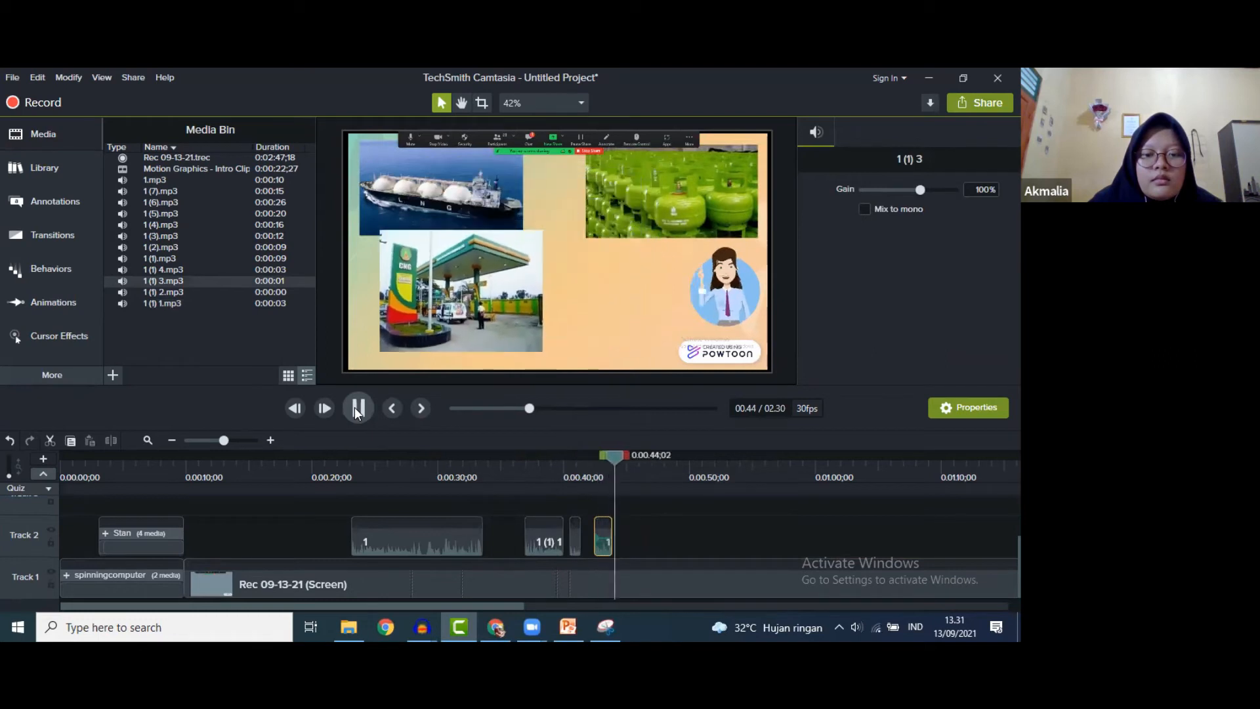
pyautogui.click(354, 406)
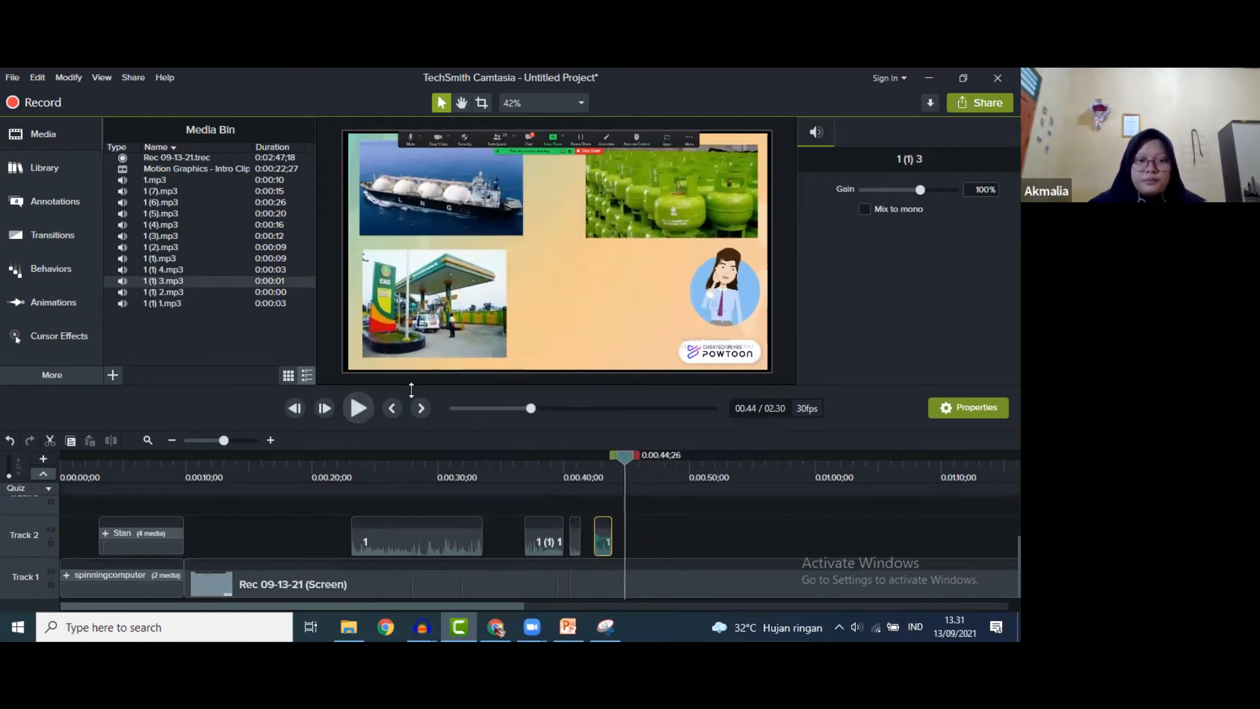
pyautogui.click(361, 405)
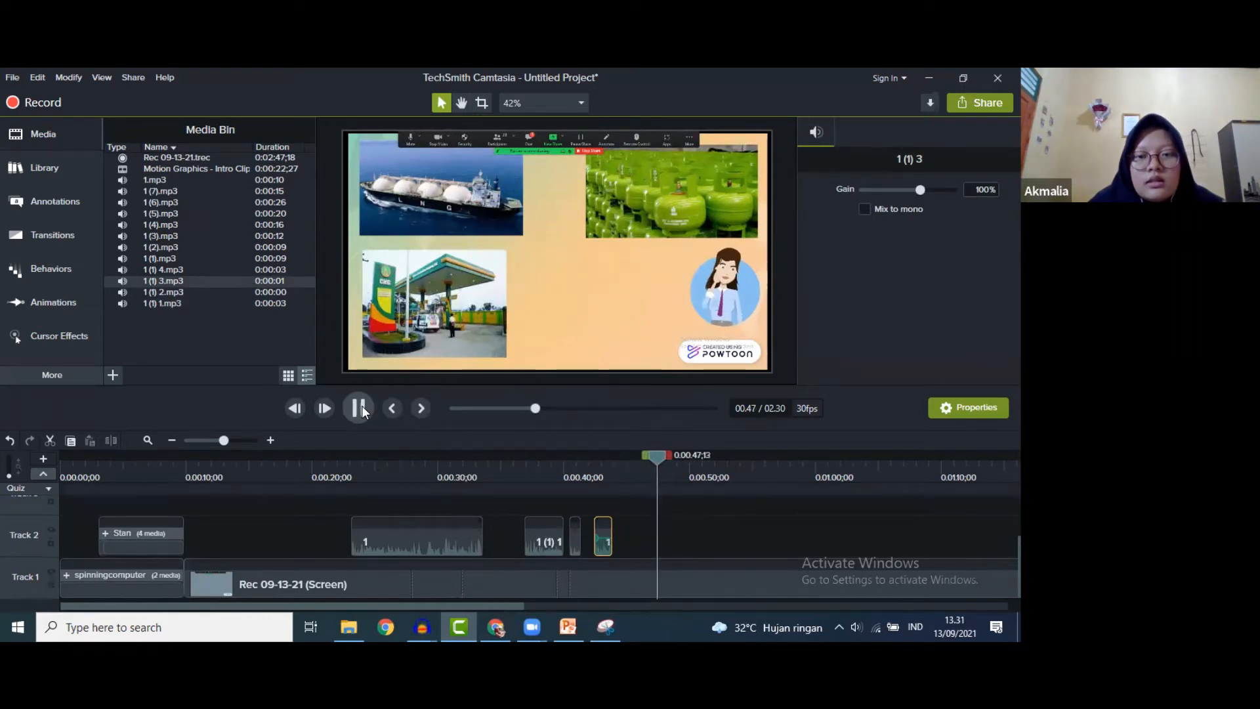
pyautogui.click(359, 408)
# - Add narration 1 (1) 4 to Track 2 and shift it to start at 0:46;05
pyautogui.moveTo(166, 272); pyautogui.dragTo(656, 531)
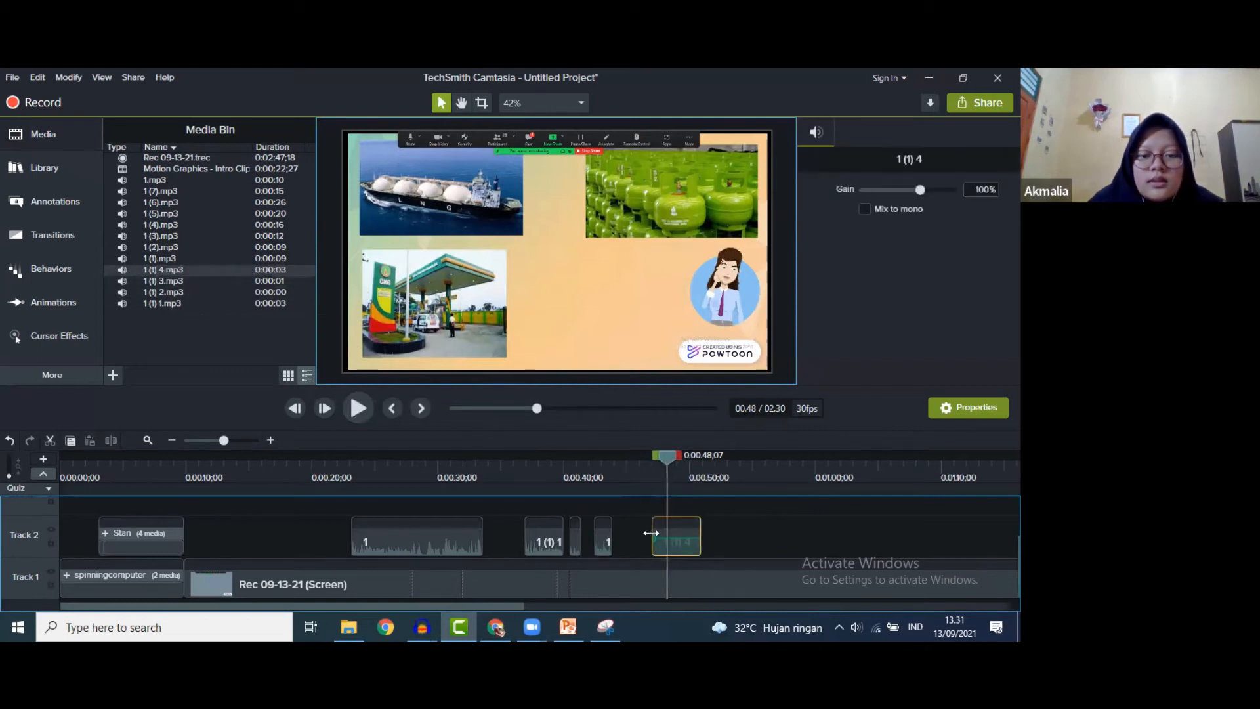
pyautogui.click(355, 407)
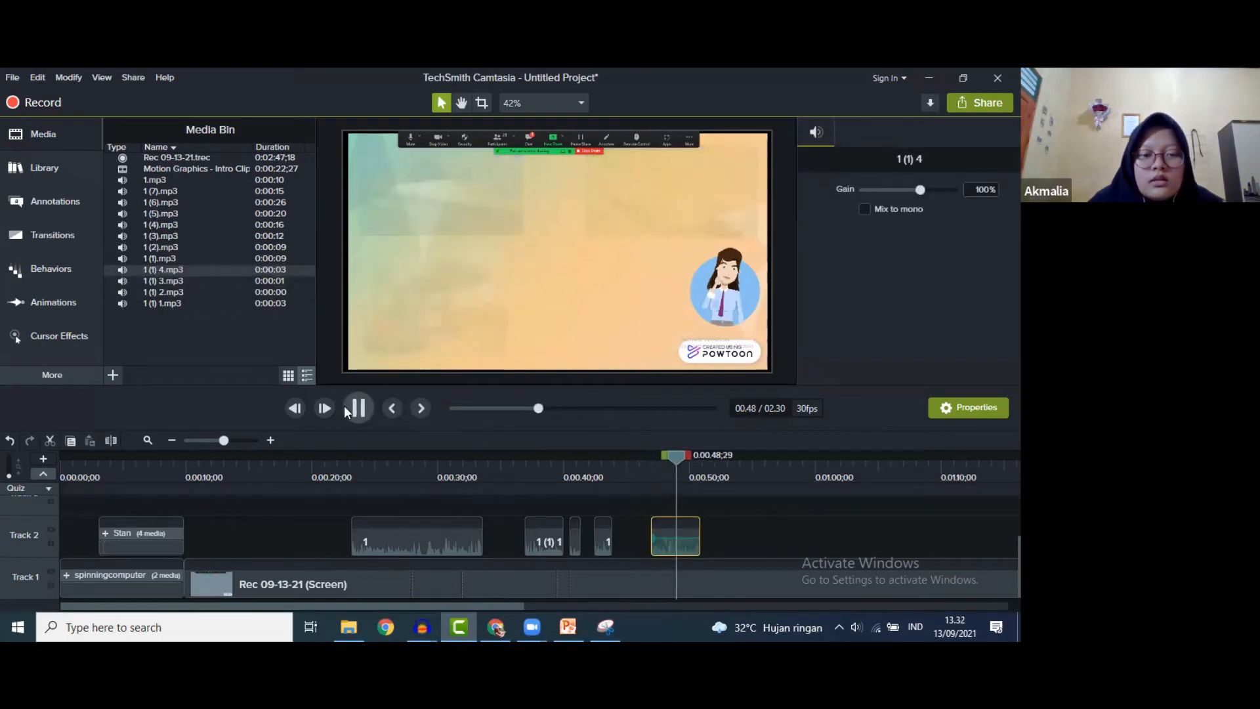
pyautogui.click(680, 451)
pyautogui.moveTo(679, 459); pyautogui.dragTo(647, 454)
pyautogui.moveTo(668, 547); pyautogui.dragTo(658, 547)
pyautogui.click(356, 408)
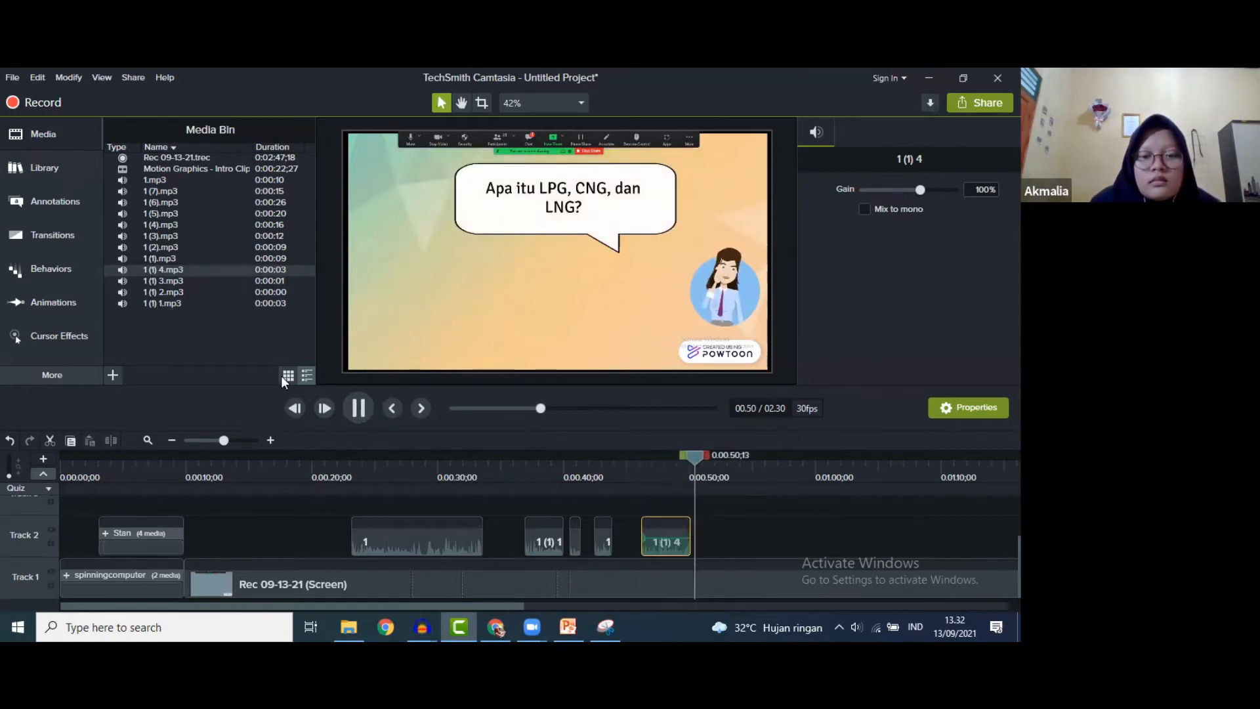
# - Try narration 1 (1) on Track 2 at 0:51, preview it, then delete it
pyautogui.click(359, 408)
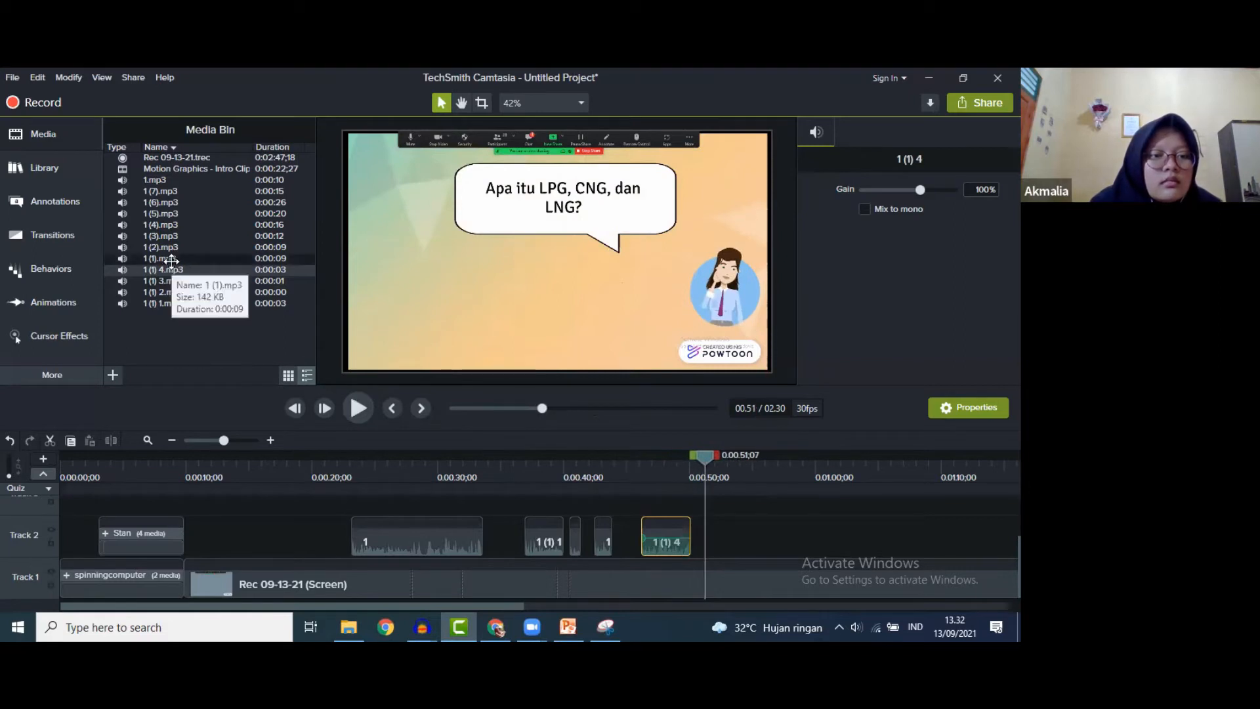
pyautogui.click(174, 258)
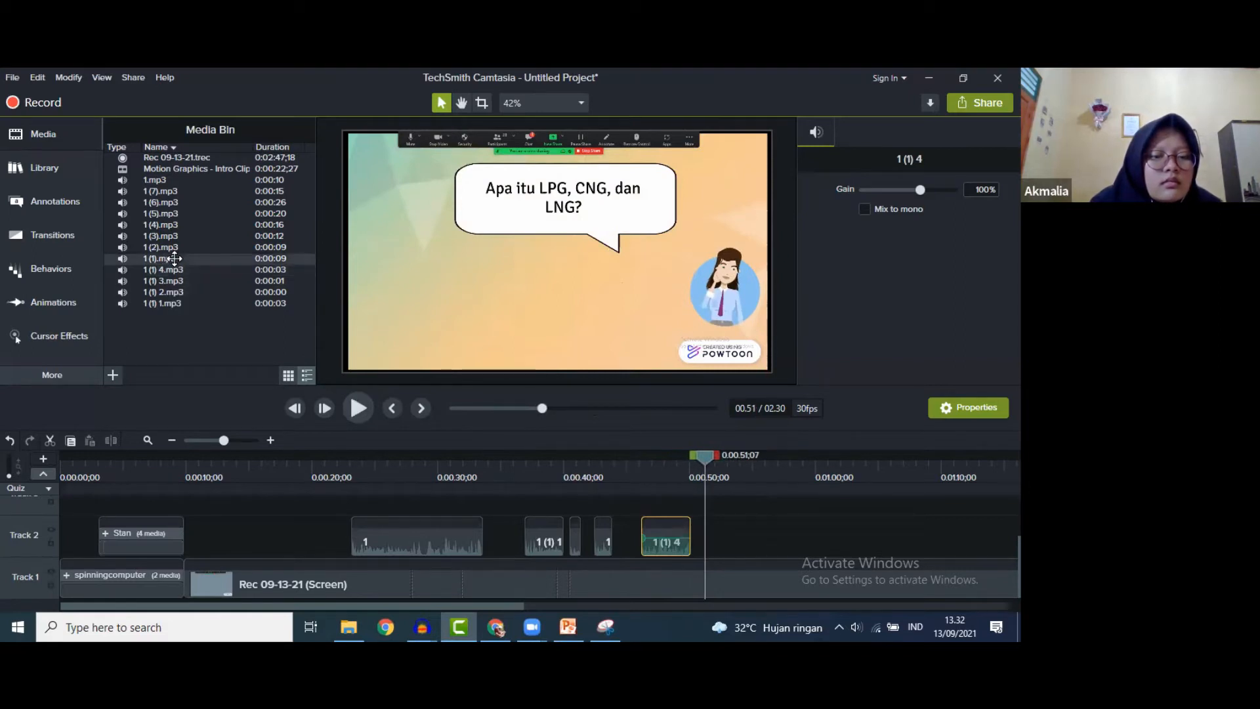
pyautogui.moveTo(175, 258); pyautogui.dragTo(722, 537)
pyautogui.click(358, 408)
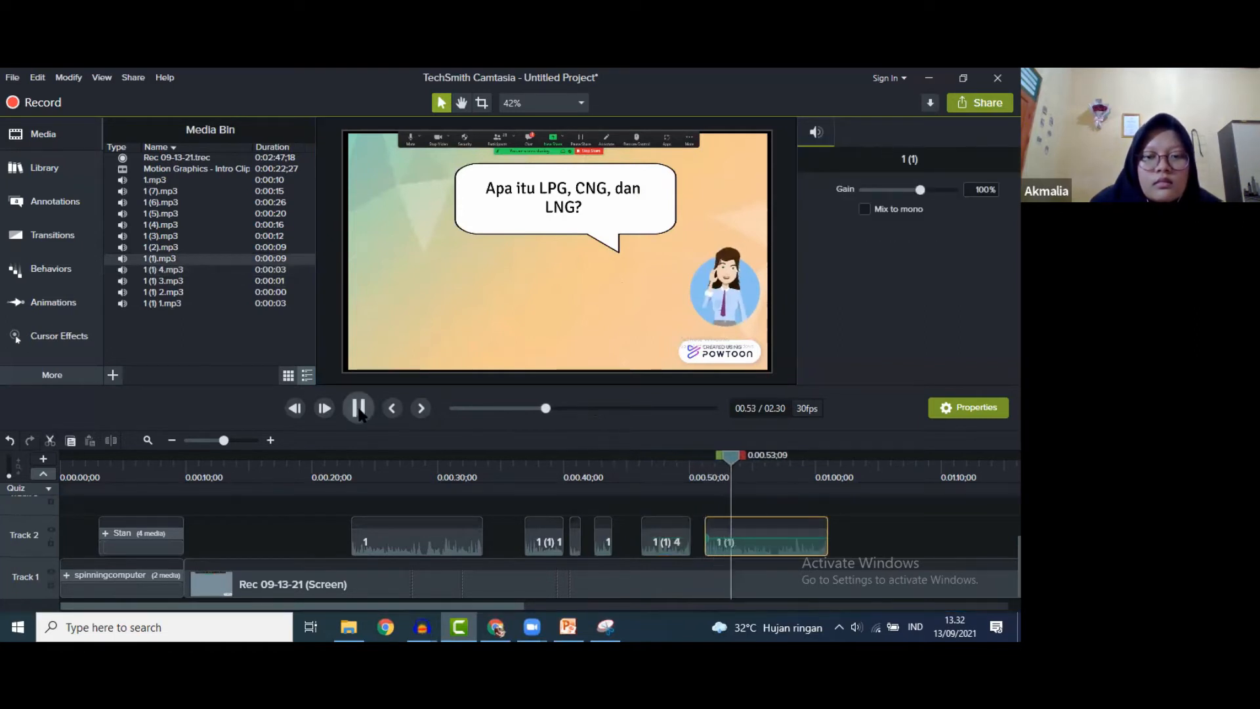
pyautogui.press('space')
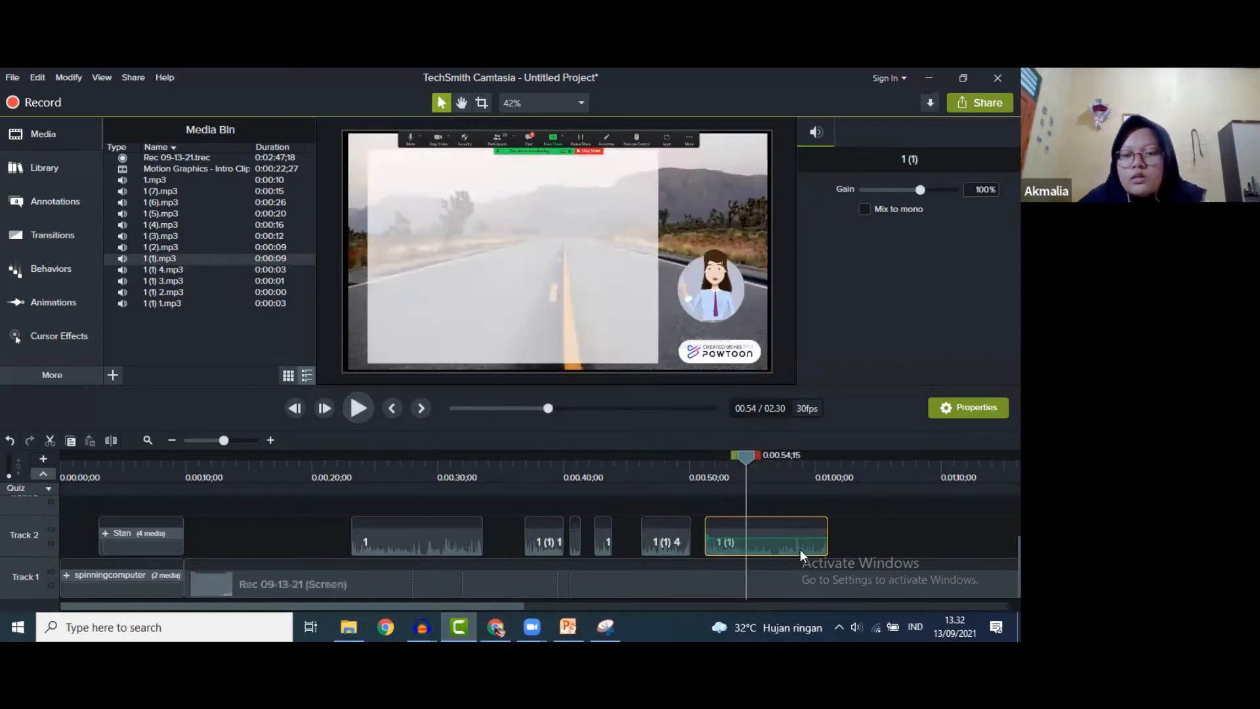
pyautogui.press('Delete')
# - Add narration 1 (2) to Track 2 and slide it to start at 0:50
pyautogui.moveTo(746, 454); pyautogui.dragTo(668, 453)
pyautogui.click(202, 250)
pyautogui.moveTo(312, 299); pyautogui.dragTo(710, 538)
pyautogui.moveTo(672, 458); pyautogui.dragTo(700, 458)
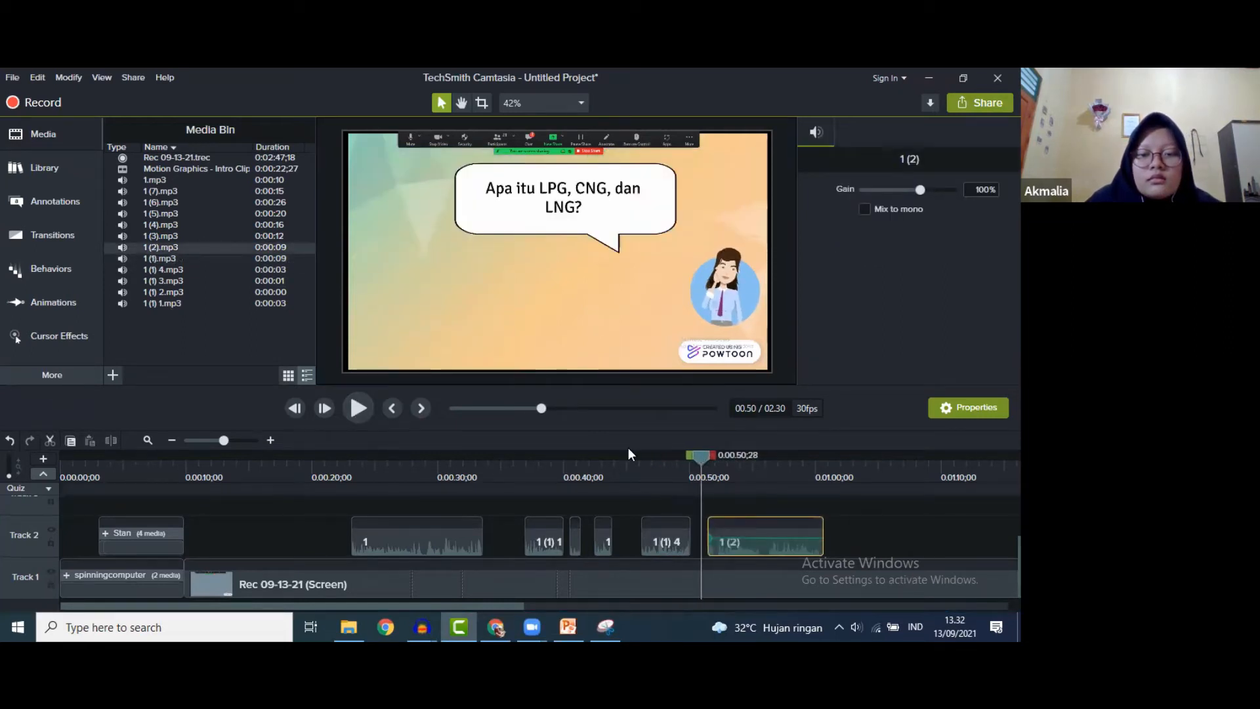
pyautogui.click(345, 408)
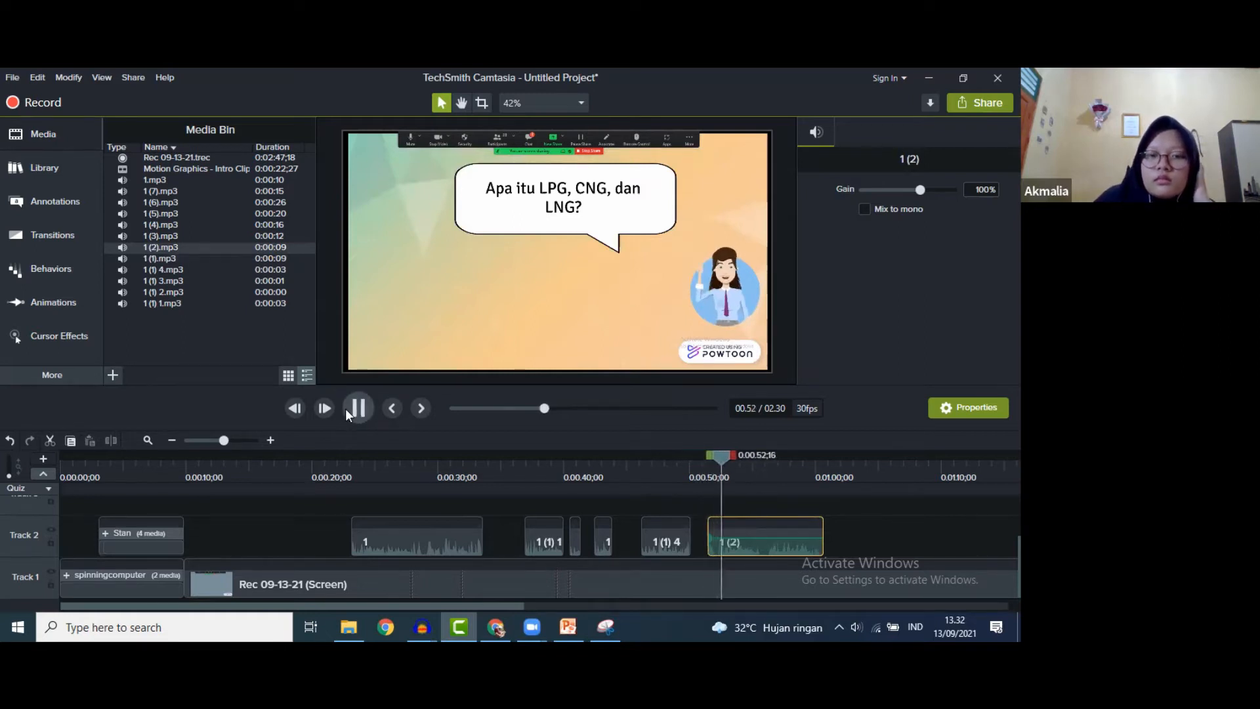
pyautogui.click(346, 408)
pyautogui.moveTo(721, 454); pyautogui.dragTo(687, 446)
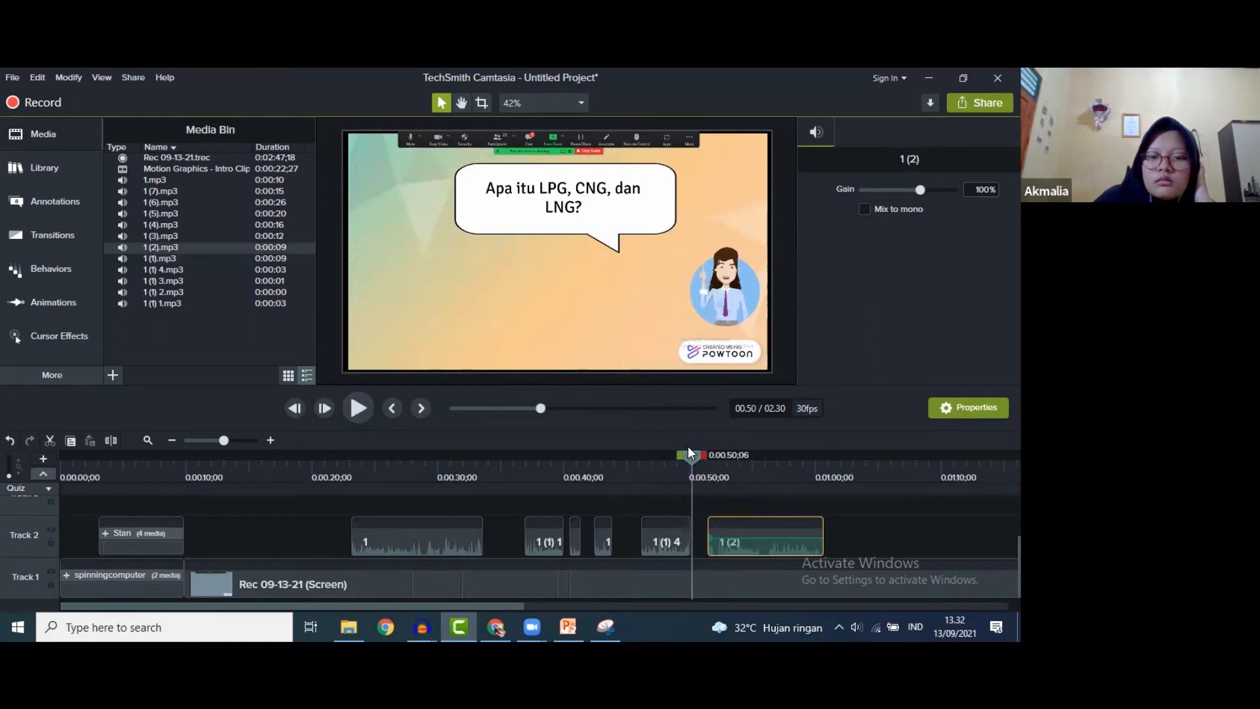
pyautogui.moveTo(747, 547); pyautogui.dragTo(730, 546)
# - Preview the new 1 (2) timing and park the playhead at 0:52;02
pyautogui.click(354, 402)
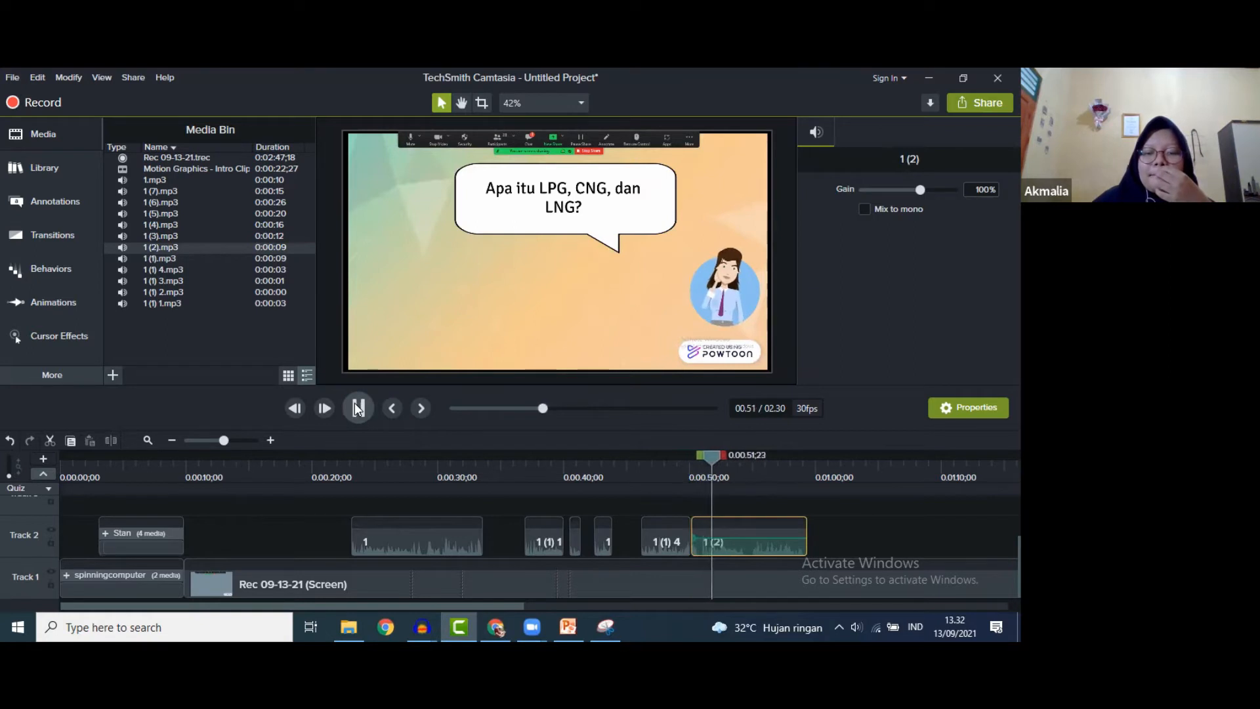
pyautogui.click(355, 403)
pyautogui.moveTo(746, 454); pyautogui.dragTo(723, 448)
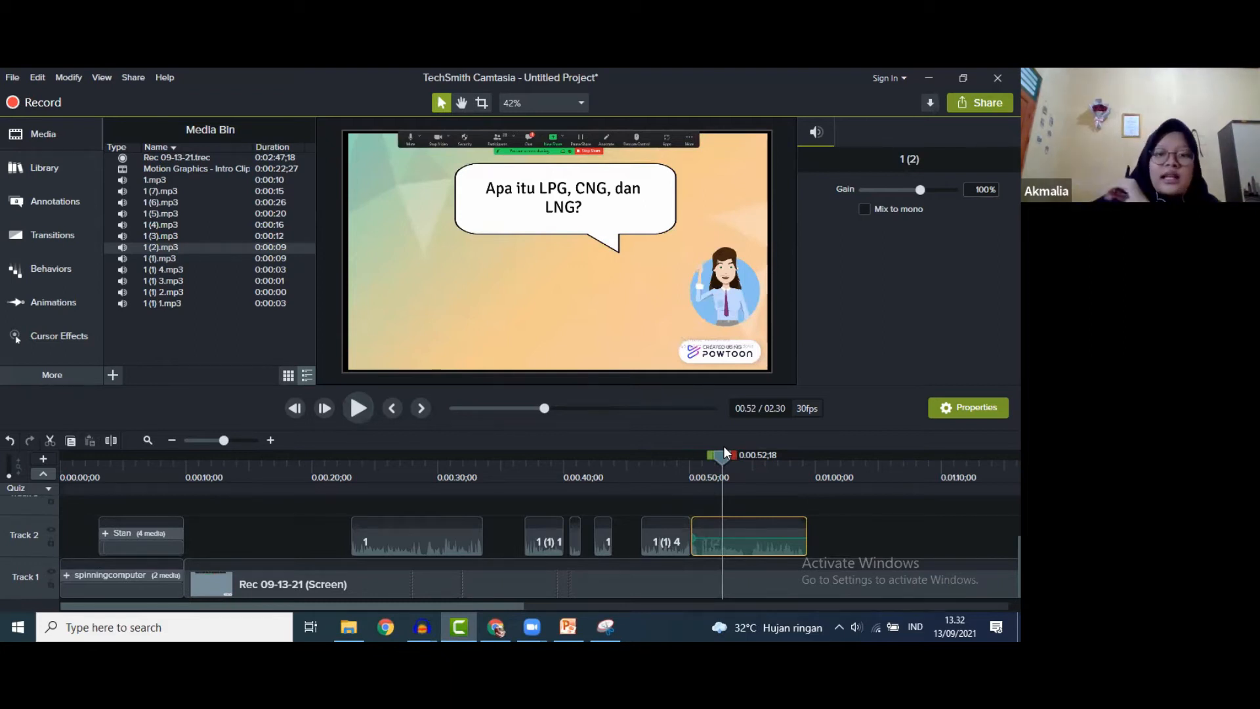
pyautogui.moveTo(723, 454); pyautogui.dragTo(716, 456)
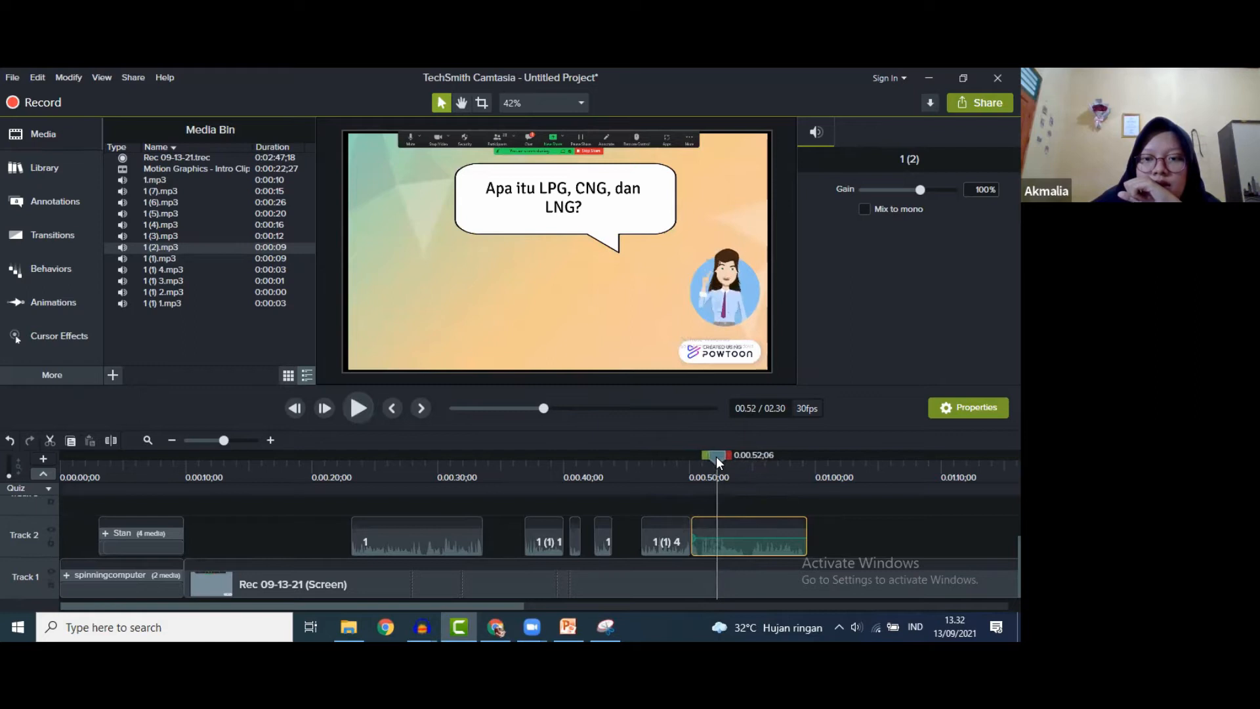
# - Extend the Track 1 recording's frame at 0:52 with a longer duration and preview it
pyautogui.click(716, 587)
pyautogui.moveTo(514, 606); pyautogui.dragTo(646, 623)
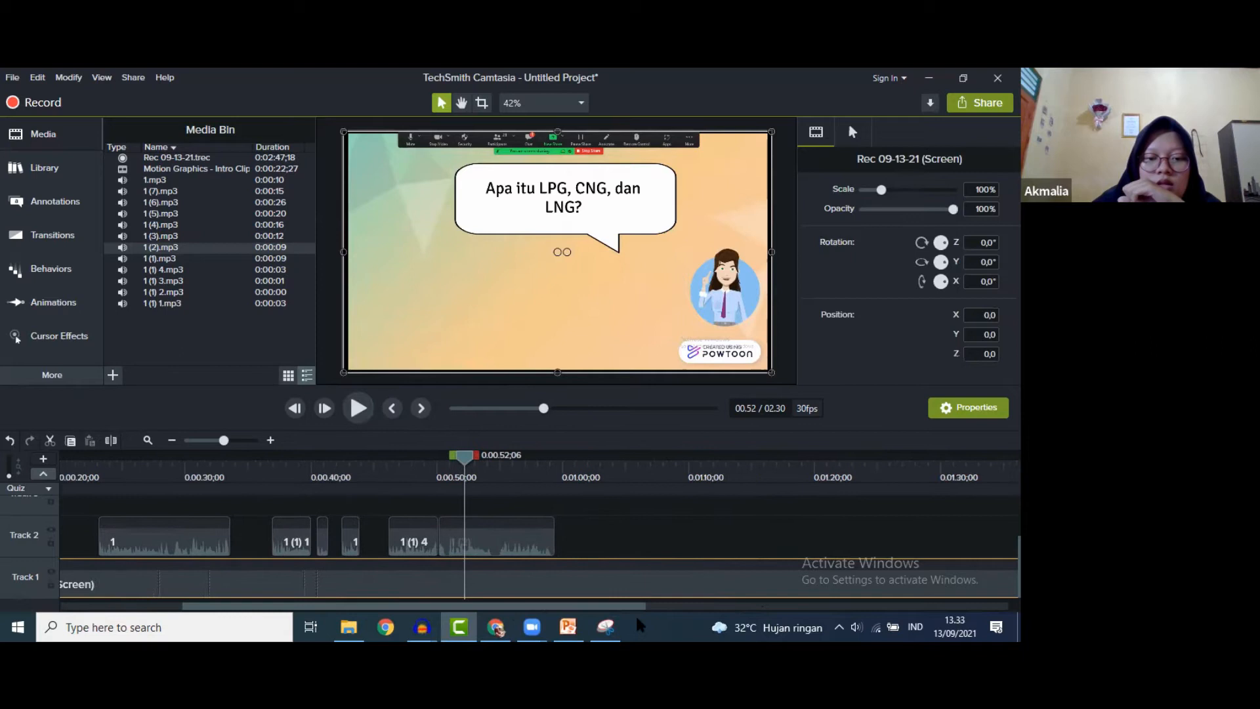
pyautogui.rightClick(486, 589)
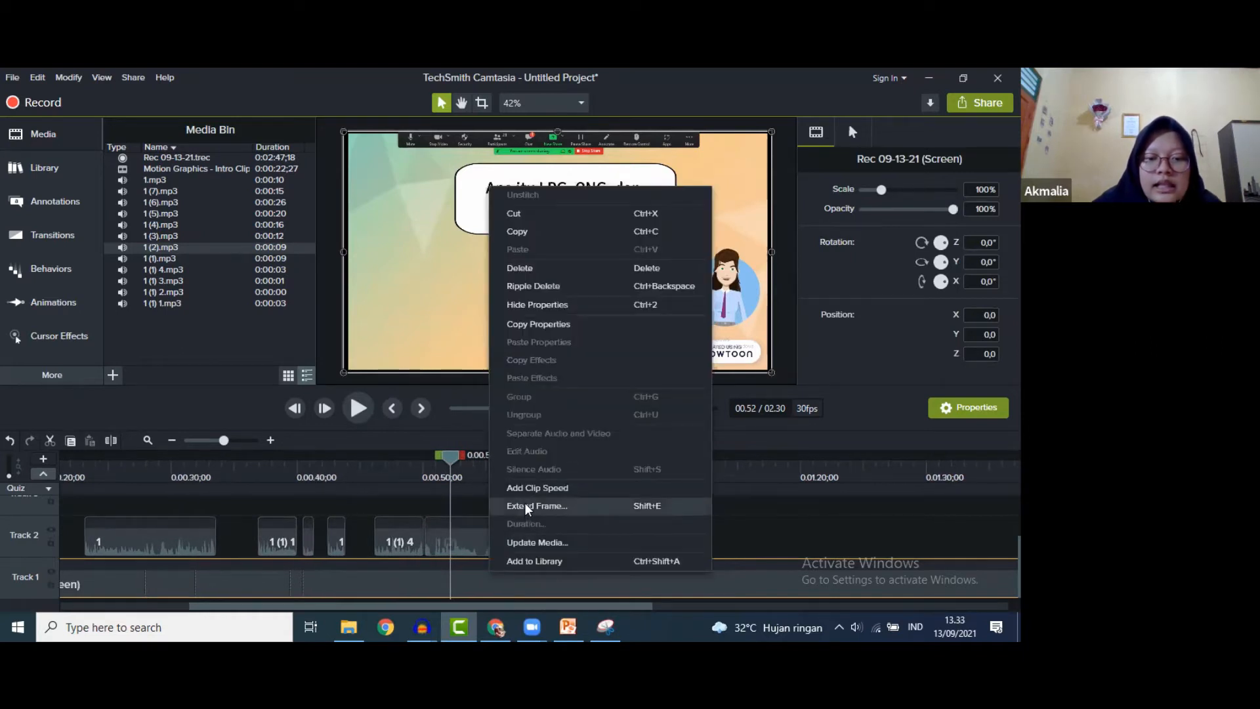
pyautogui.click(526, 506)
pyautogui.click(497, 523)
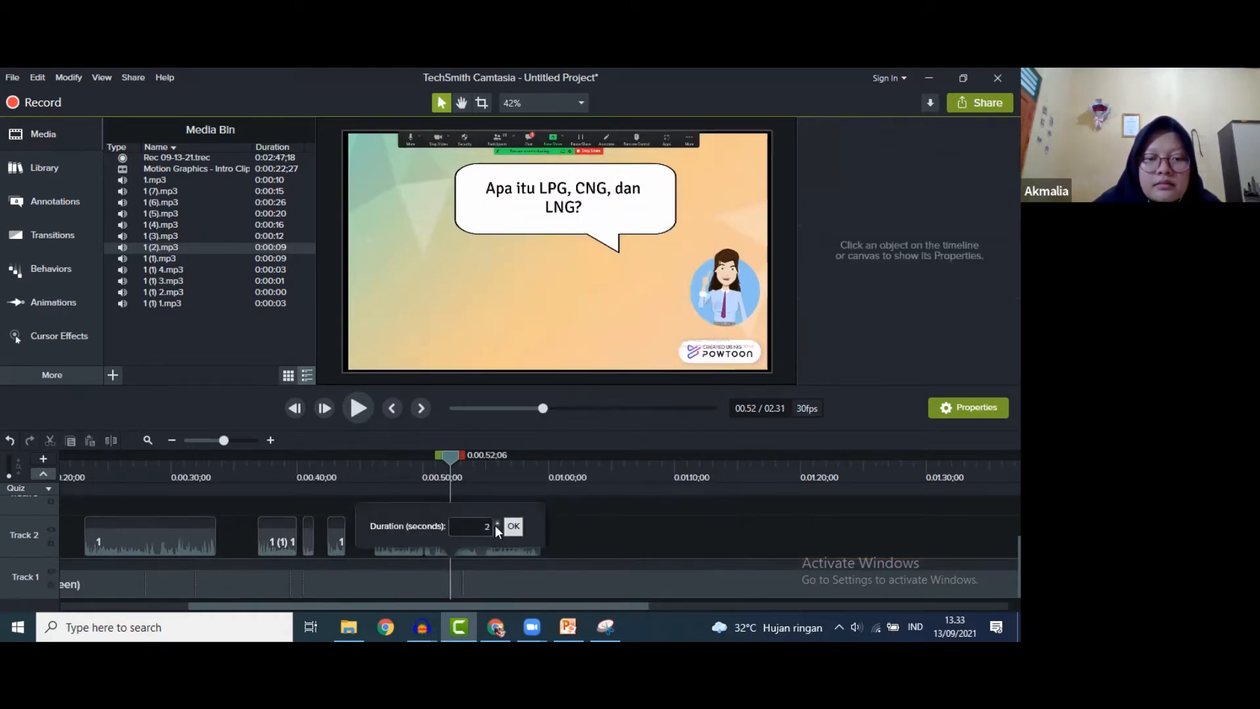
pyautogui.click(497, 523)
pyautogui.click(514, 527)
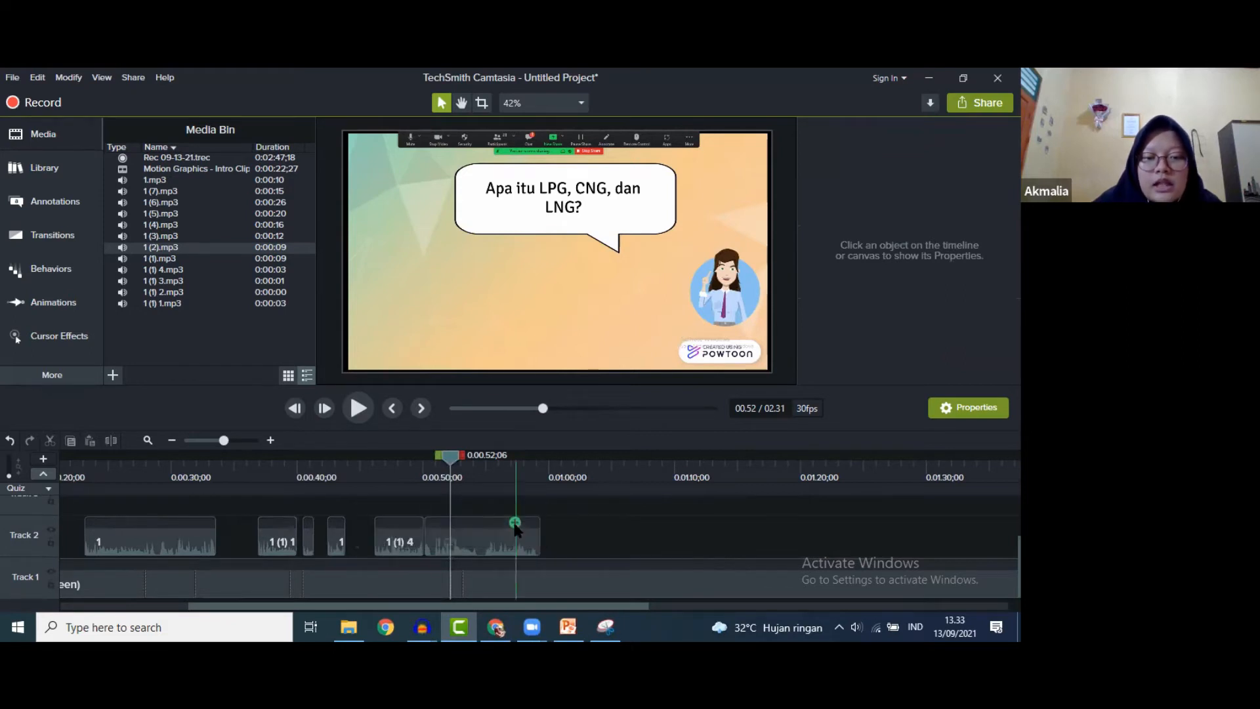
pyautogui.click(353, 400)
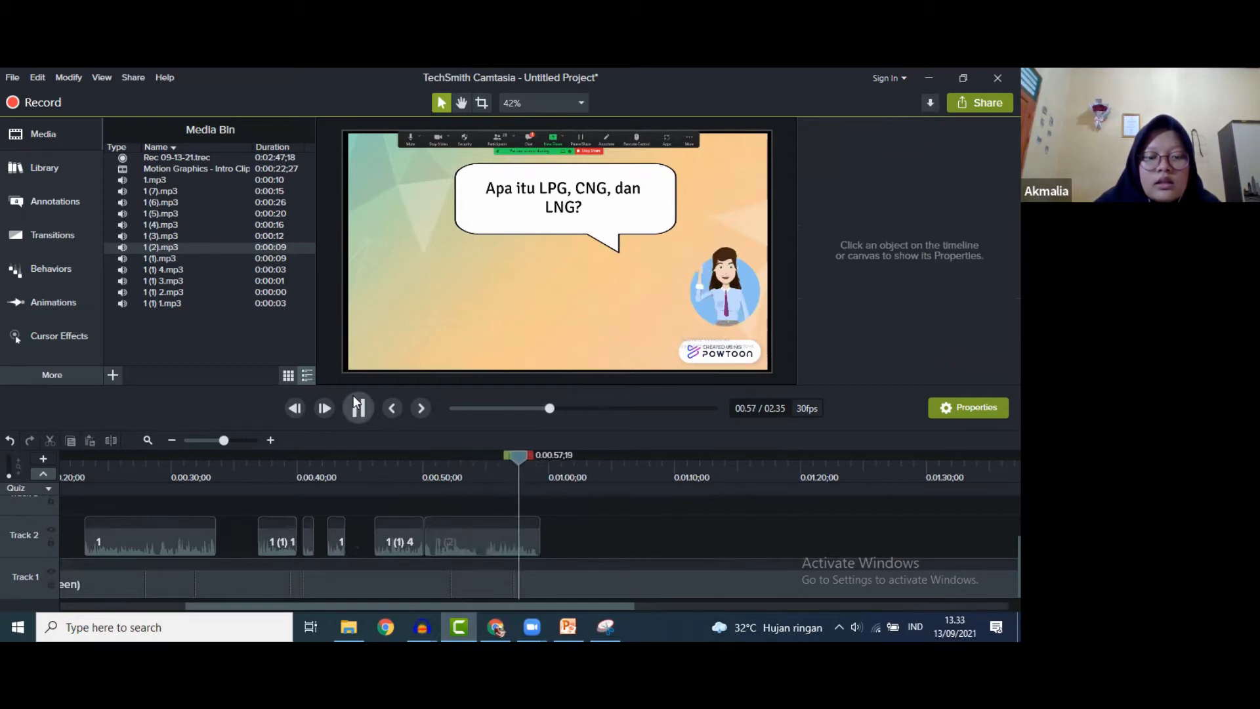
pyautogui.click(355, 402)
# - Extend the recording's frame again at 0:55;24 and preview up to 1:00
pyautogui.click(487, 582)
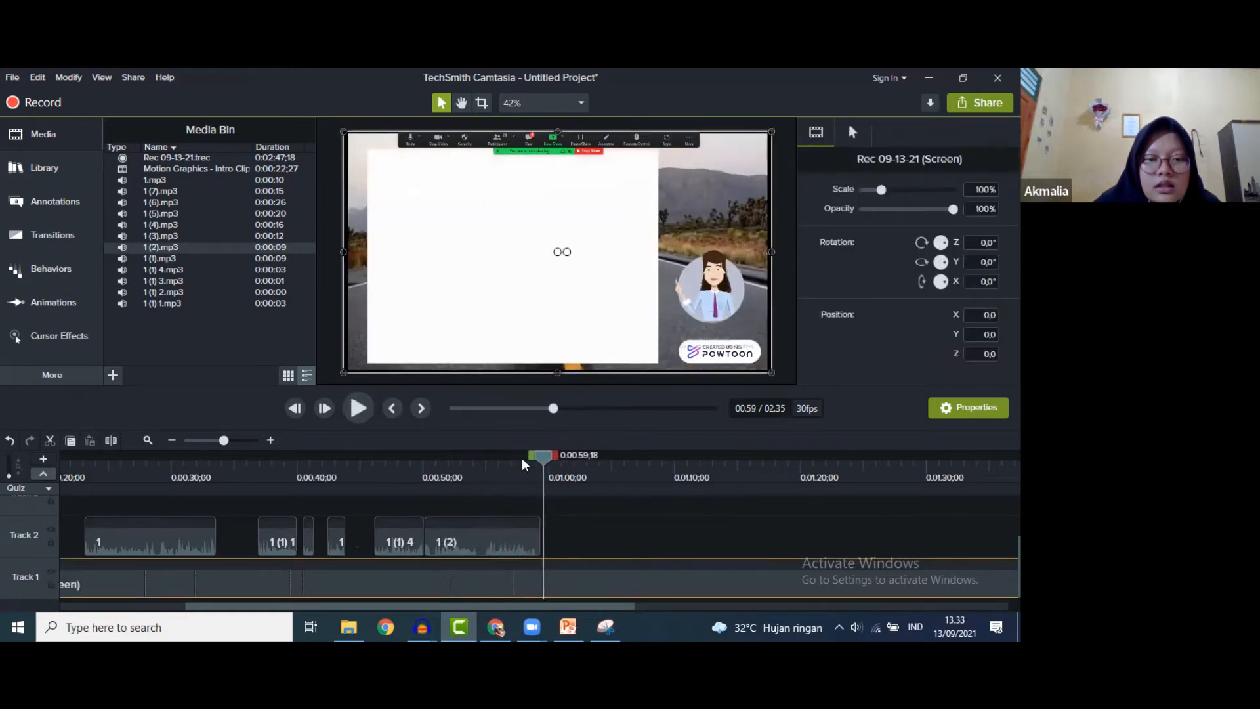
pyautogui.click(495, 464)
pyautogui.rightClick(489, 580)
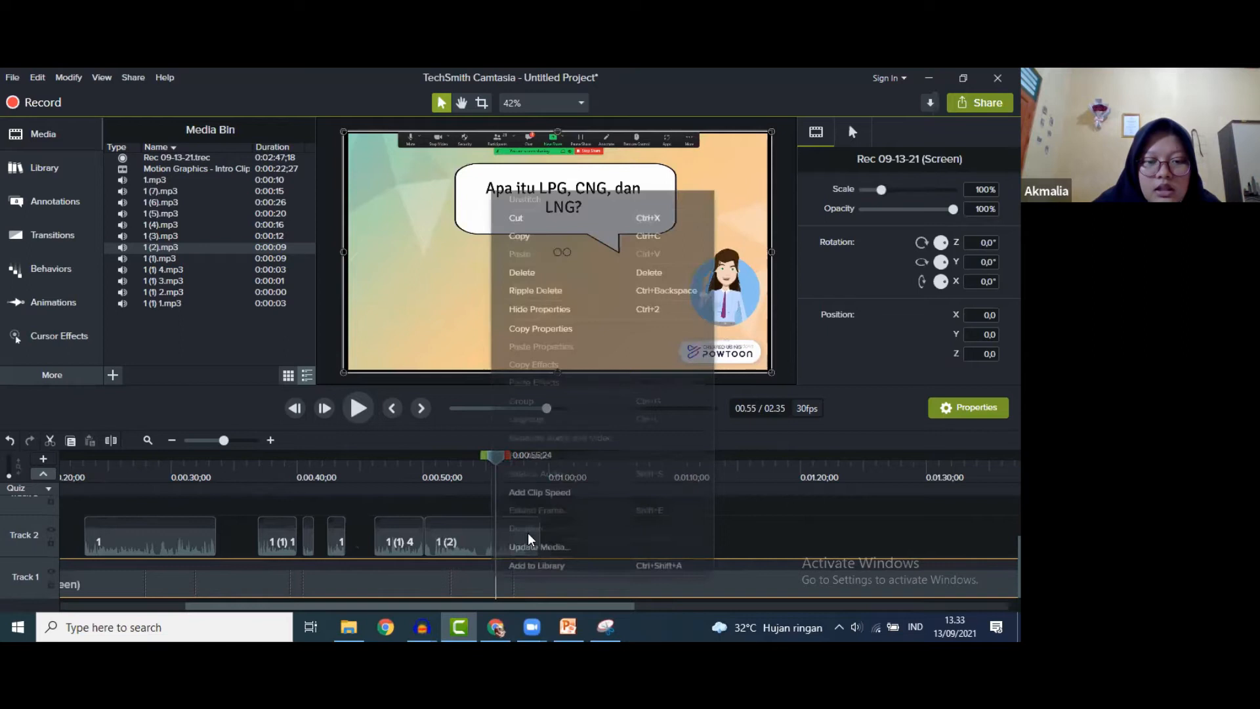
pyautogui.click(528, 529)
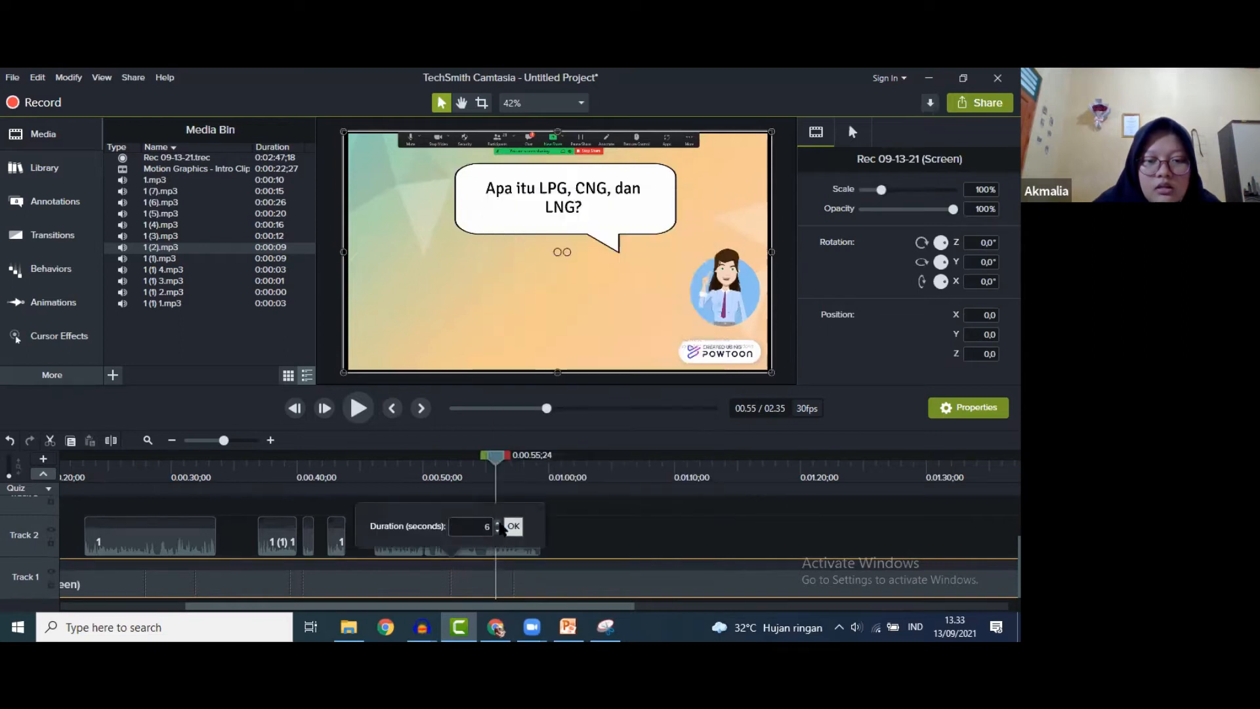
pyautogui.click(511, 525)
pyautogui.click(357, 408)
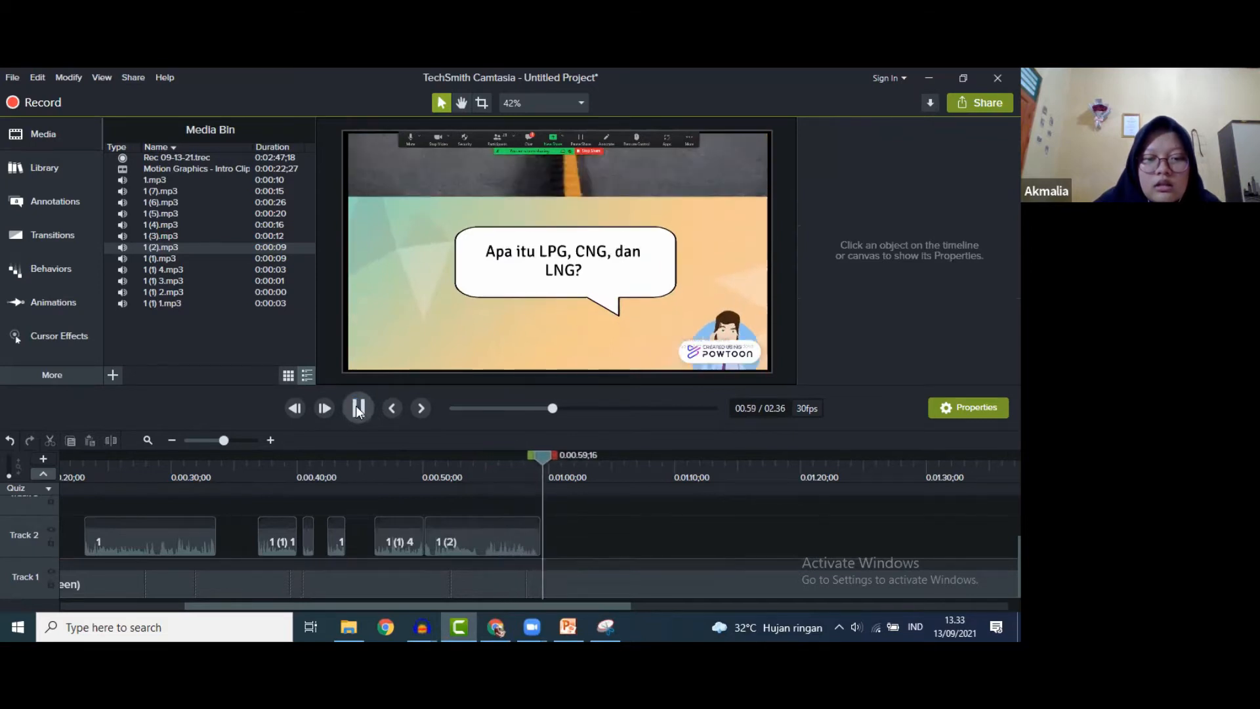
pyautogui.click(356, 407)
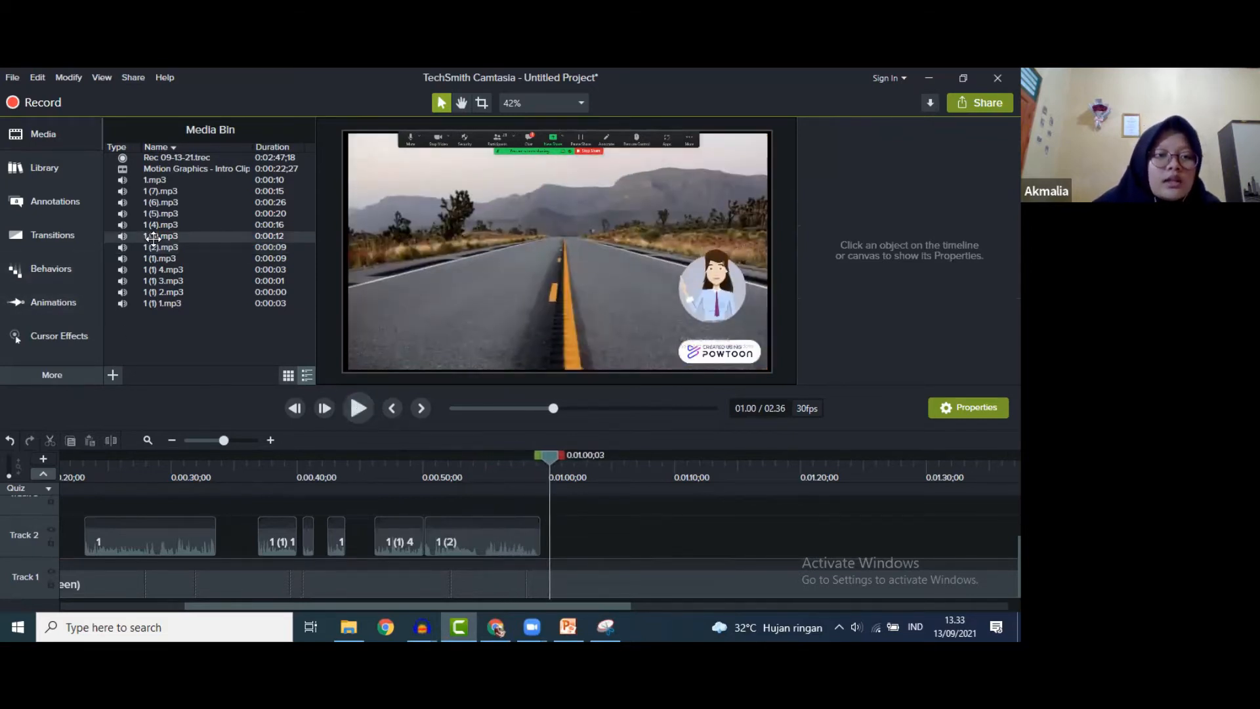
# - Place narration 1 (3) on Track 2 at 1:00 and 1 (4) near 1:20
pyautogui.moveTo(581, 540); pyautogui.dragTo(554, 542)
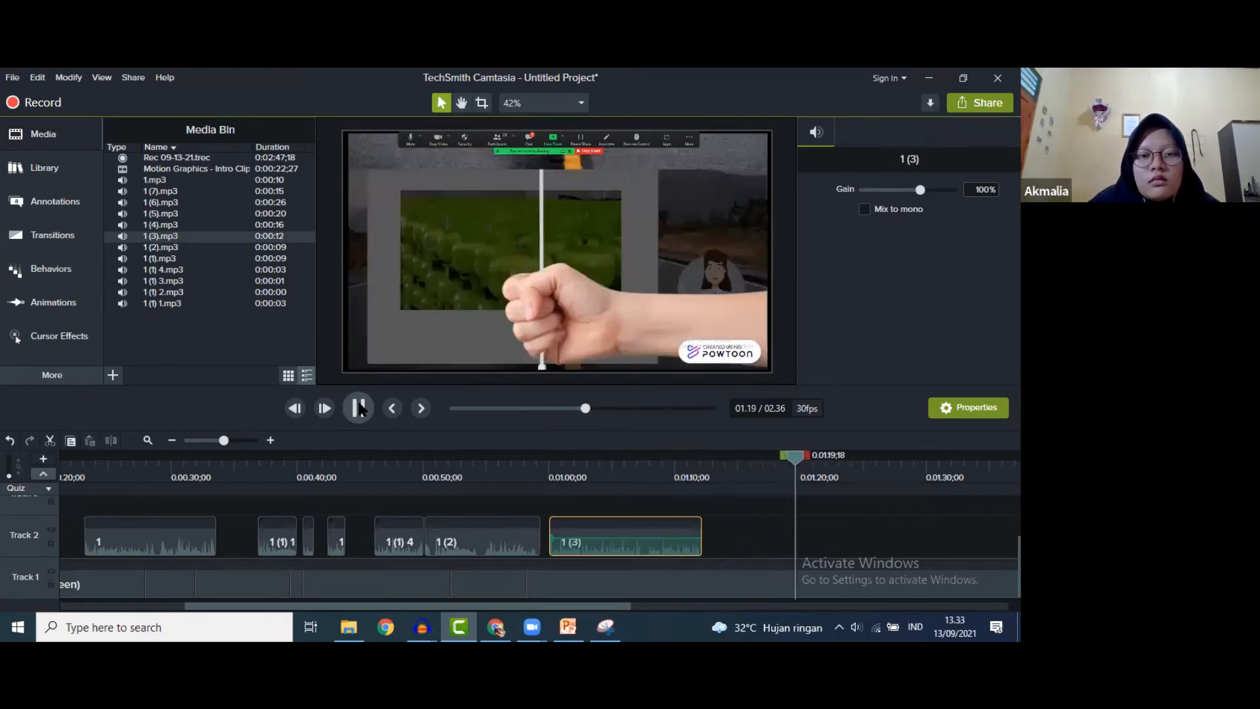
pyautogui.moveTo(187, 226); pyautogui.dragTo(799, 534)
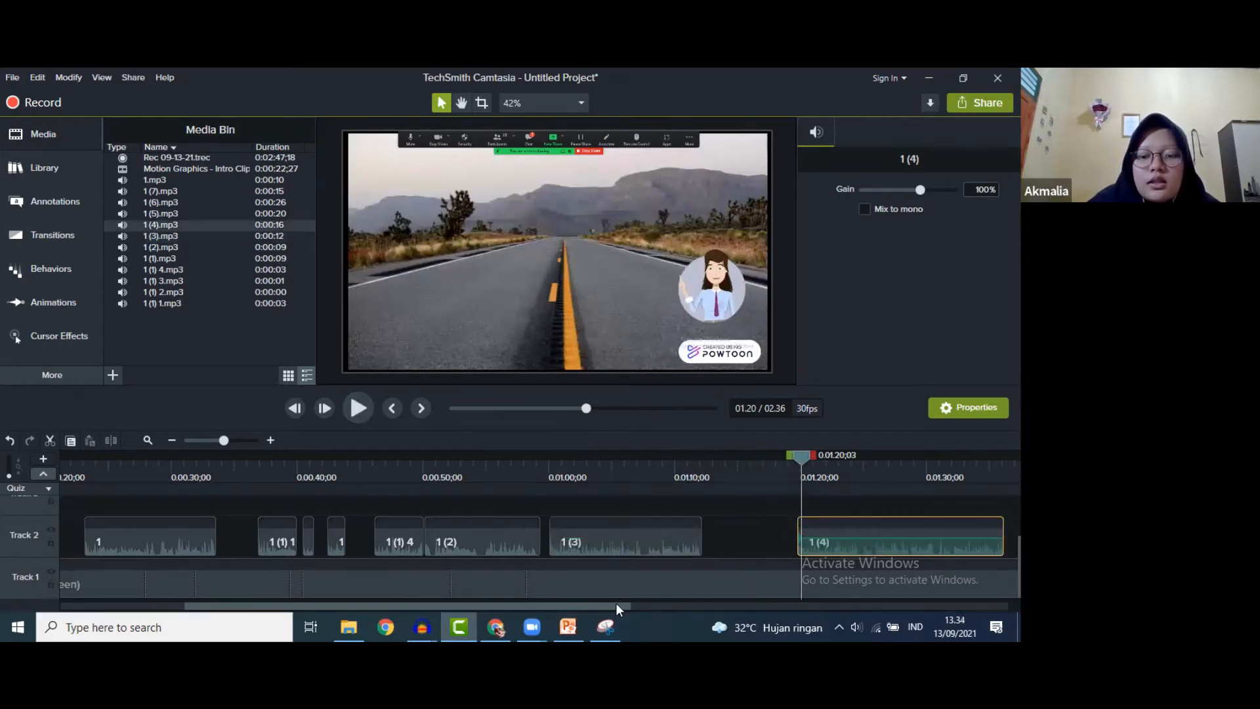
# - Snap narration 1 (4) to the CNG slide start, about 1:21, and preview the timing
pyautogui.moveTo(631, 604); pyautogui.dragTo(813, 611)
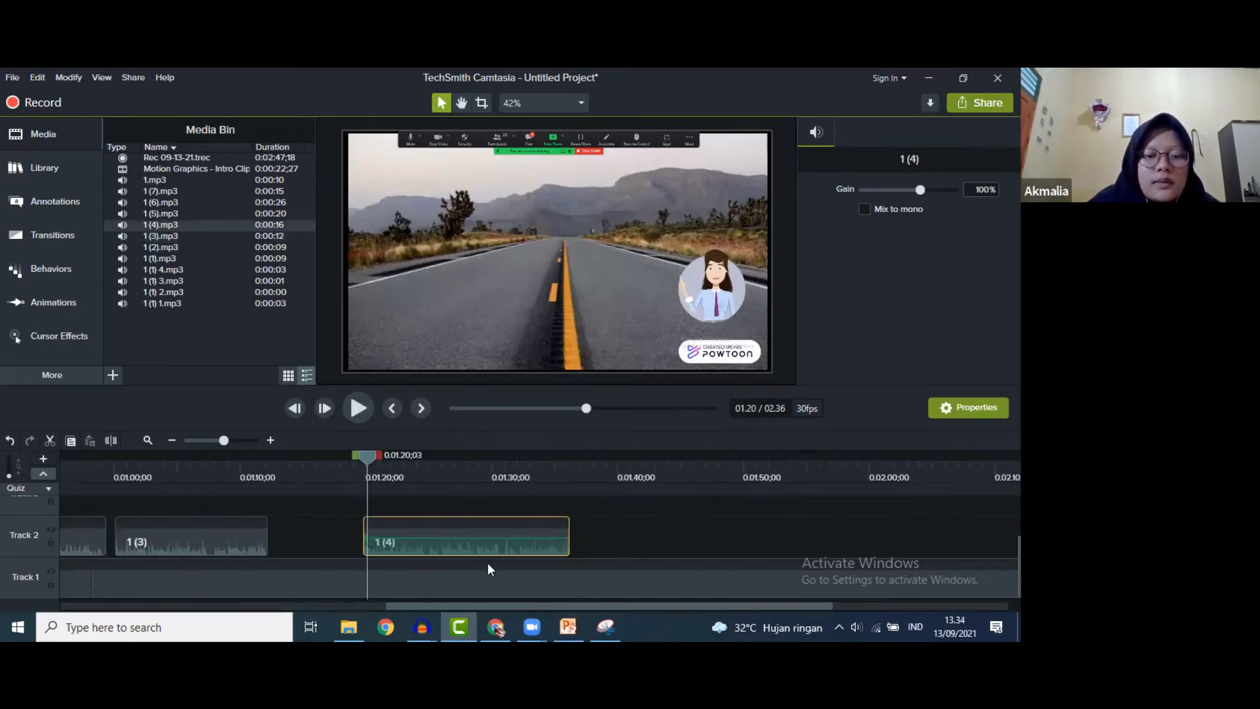
pyautogui.moveTo(444, 550); pyautogui.dragTo(454, 547)
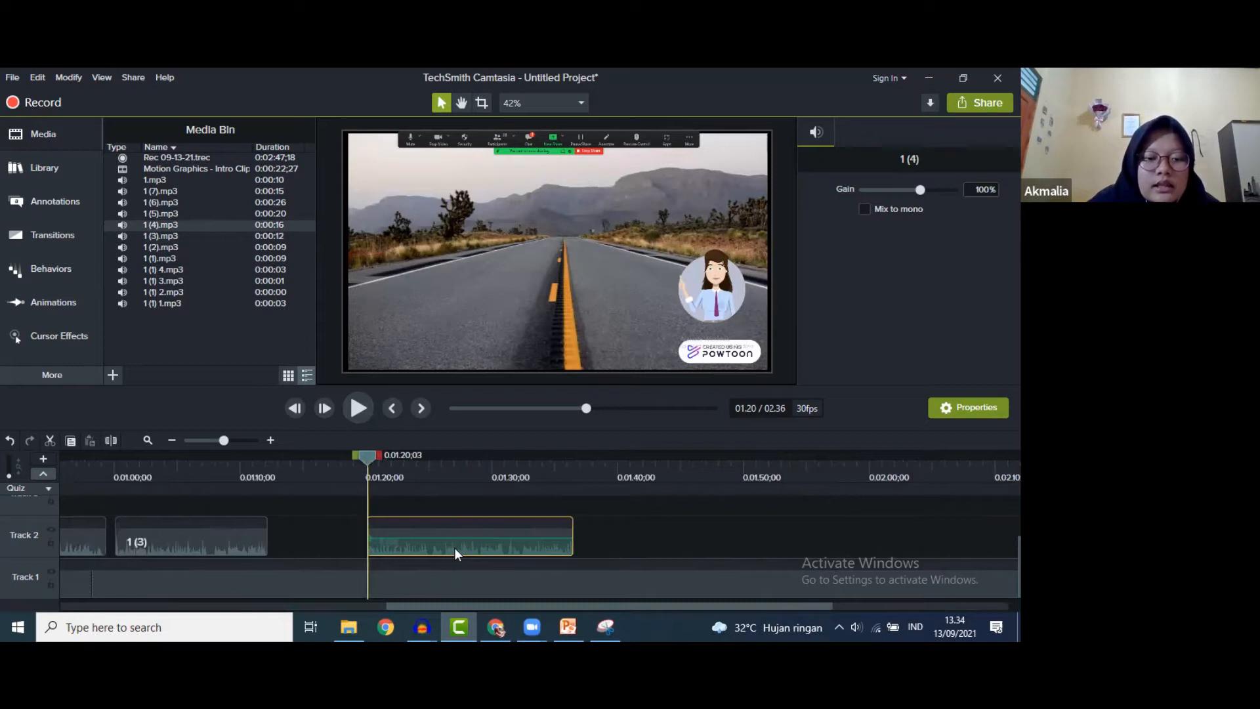
pyautogui.click(354, 408)
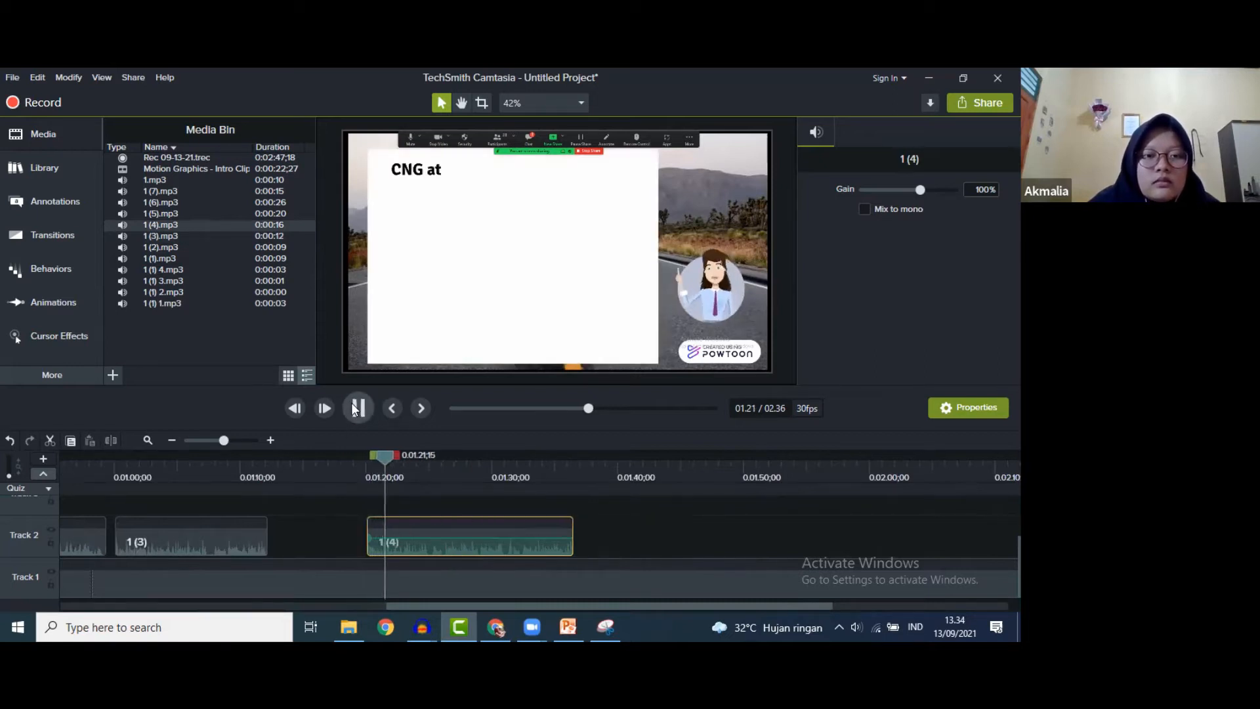
pyautogui.moveTo(391, 455); pyautogui.dragTo(383, 454)
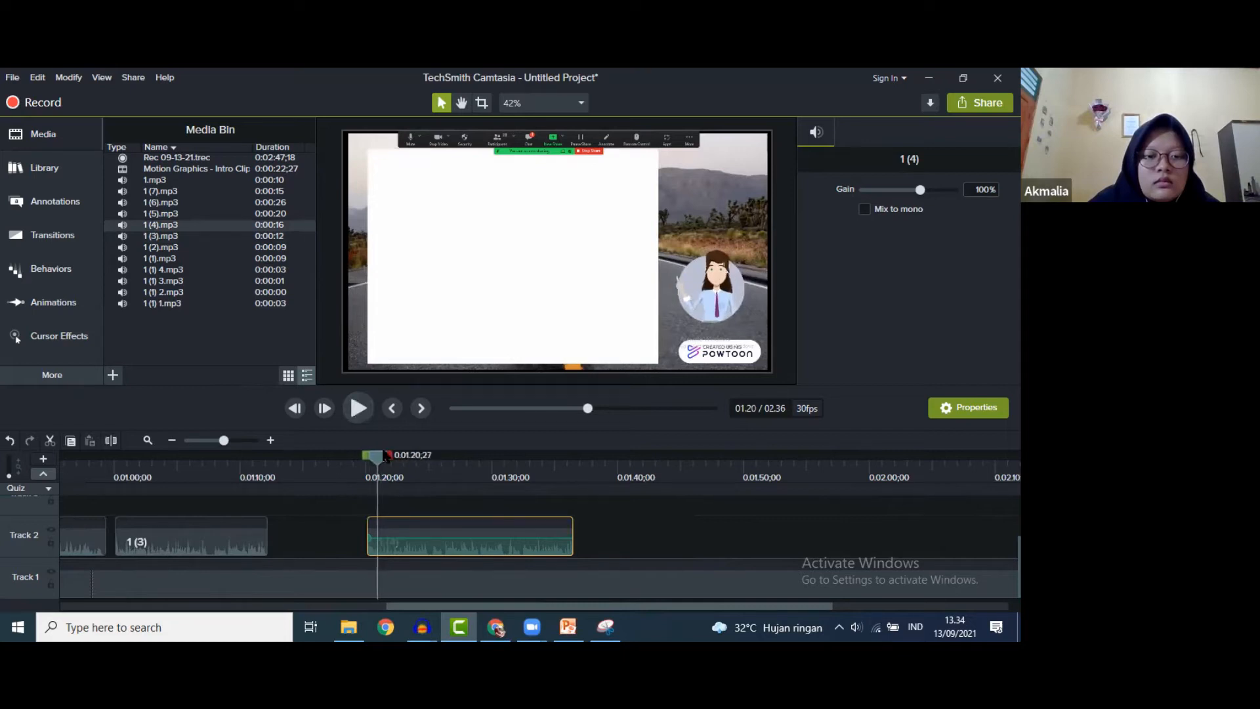
pyautogui.moveTo(394, 543); pyautogui.dragTo(404, 543)
pyautogui.click(356, 413)
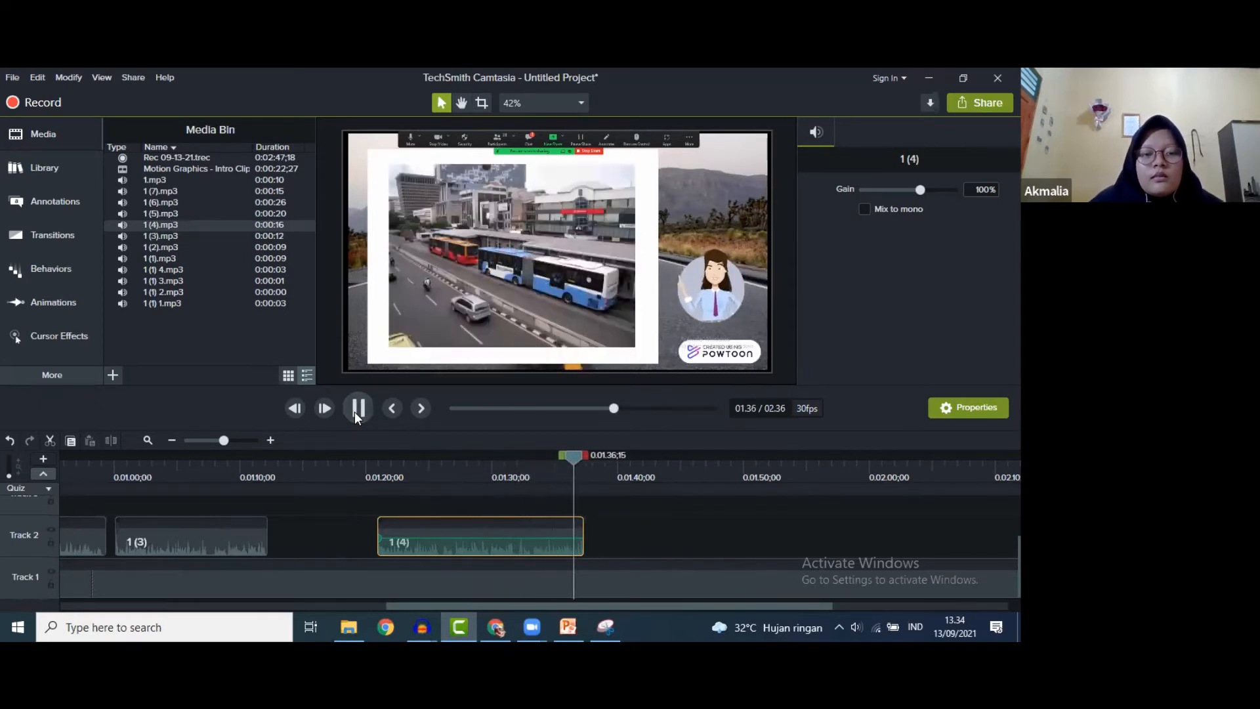
pyautogui.moveTo(568, 458); pyautogui.dragTo(535, 459)
# - Hold the recording's frame at 1:34, where the CNG text completes, for 2 seconds
pyautogui.click(358, 408)
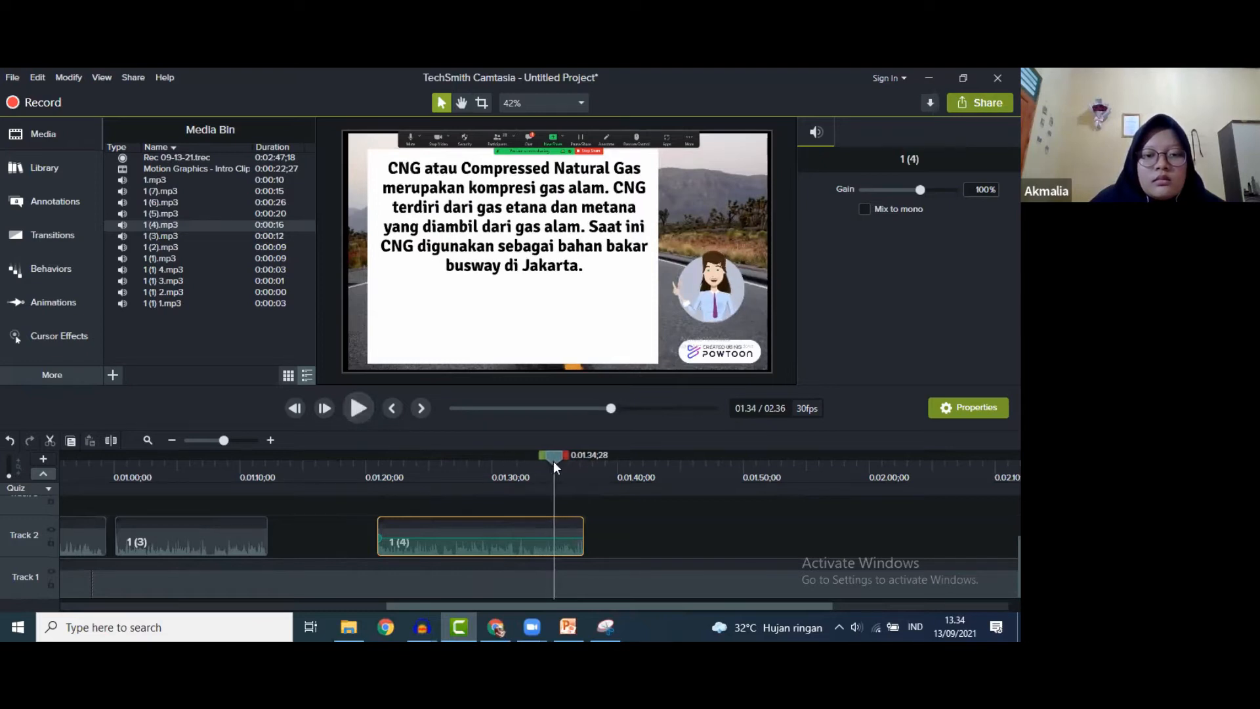
pyautogui.moveTo(553, 460); pyautogui.dragTo(548, 460)
pyautogui.click(533, 588)
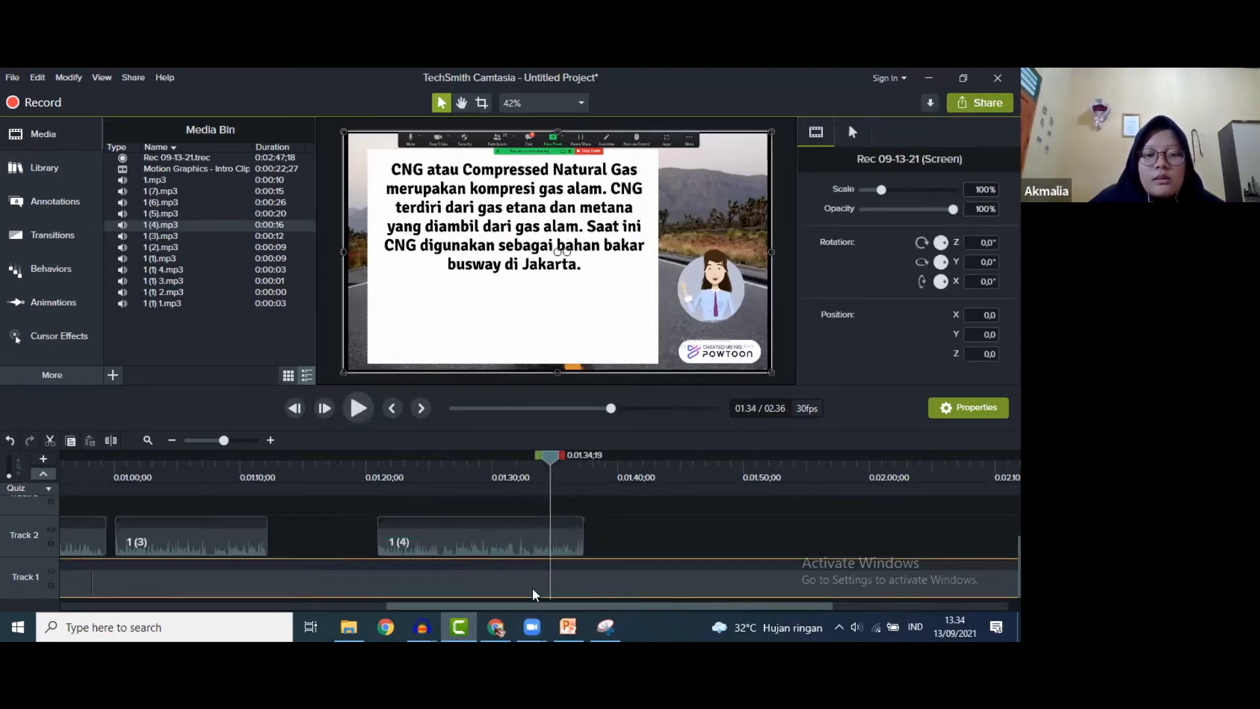
pyautogui.rightClick(532, 588)
pyautogui.click(588, 509)
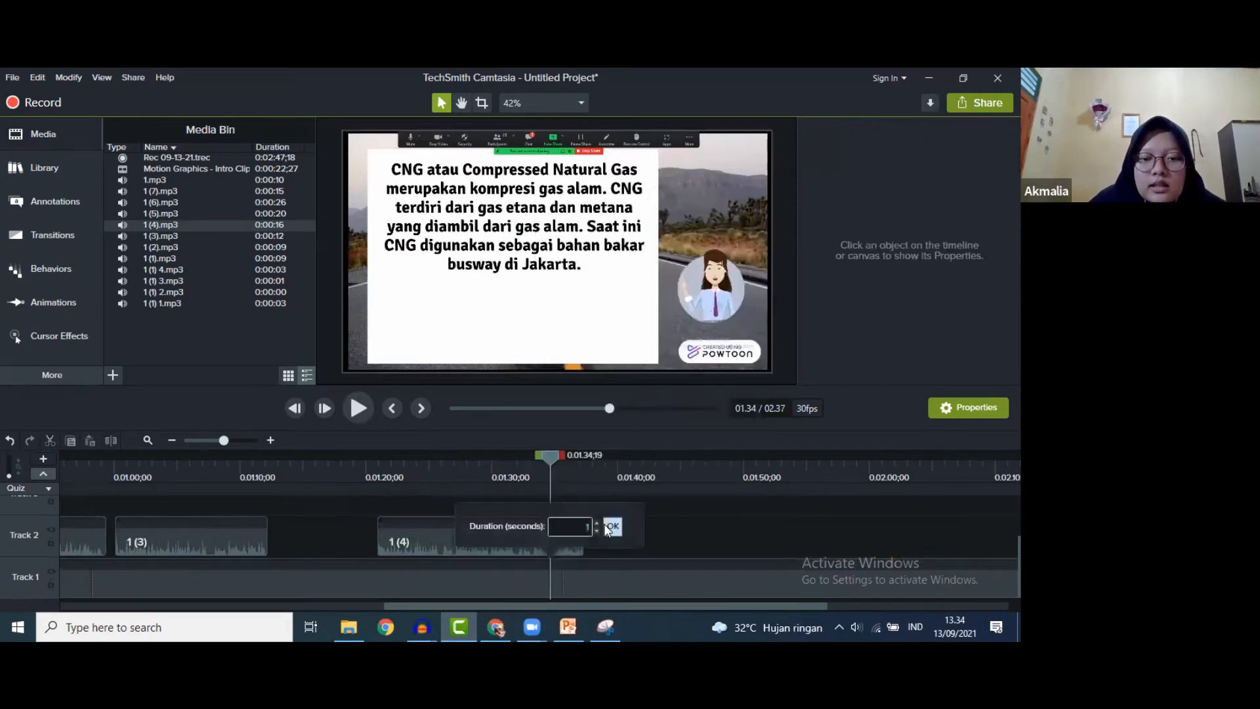
pyautogui.click(597, 522)
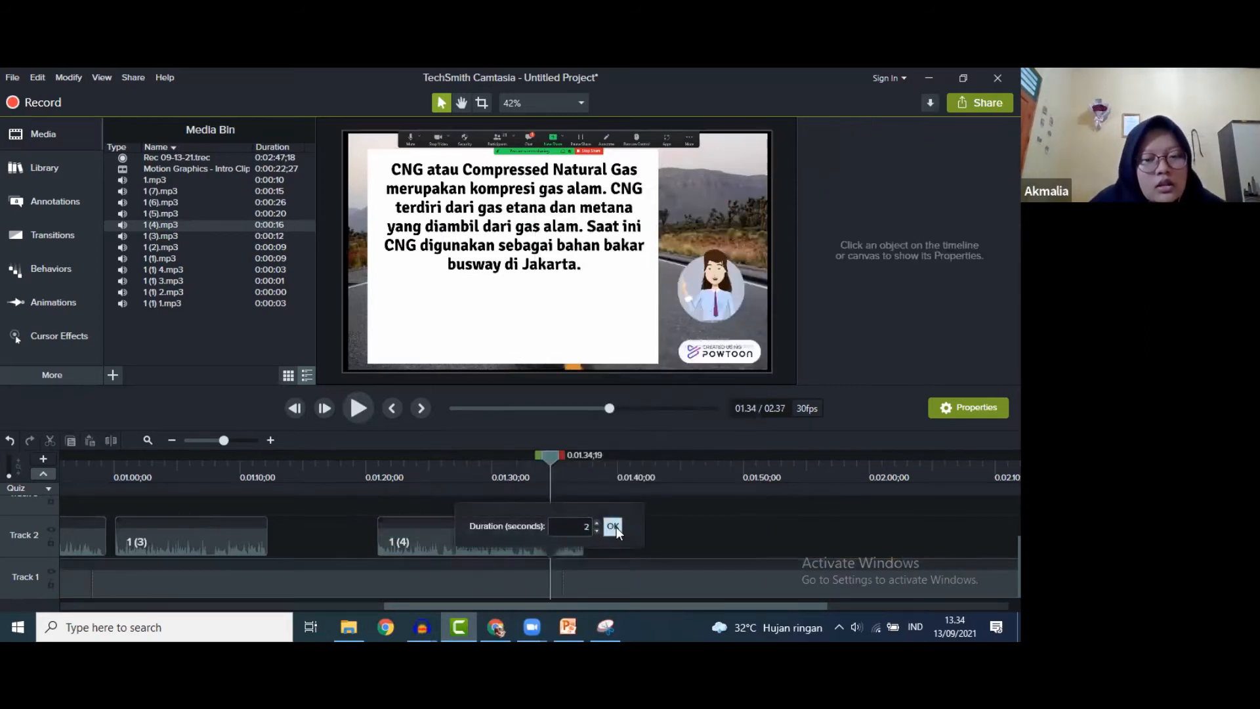
pyautogui.click(611, 526)
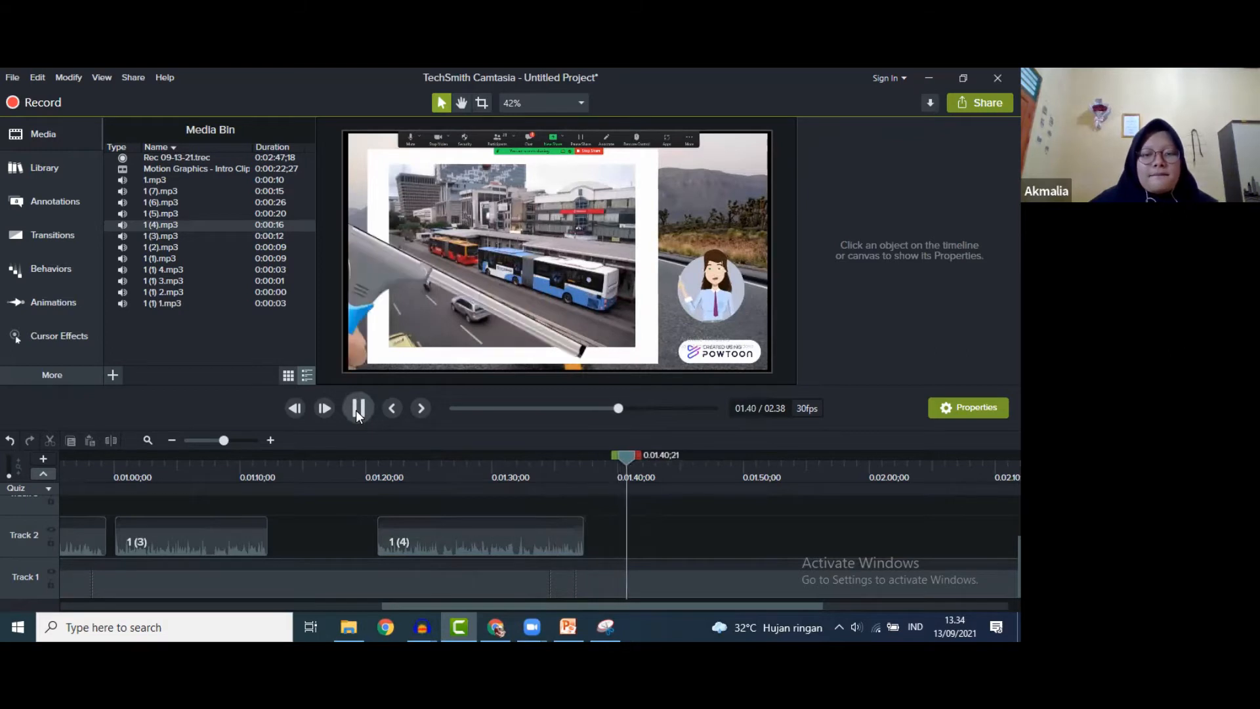
# - Add narration 1 (5) to Track 2 aligned with the LNG slide start, about 1:43
pyautogui.click(358, 409)
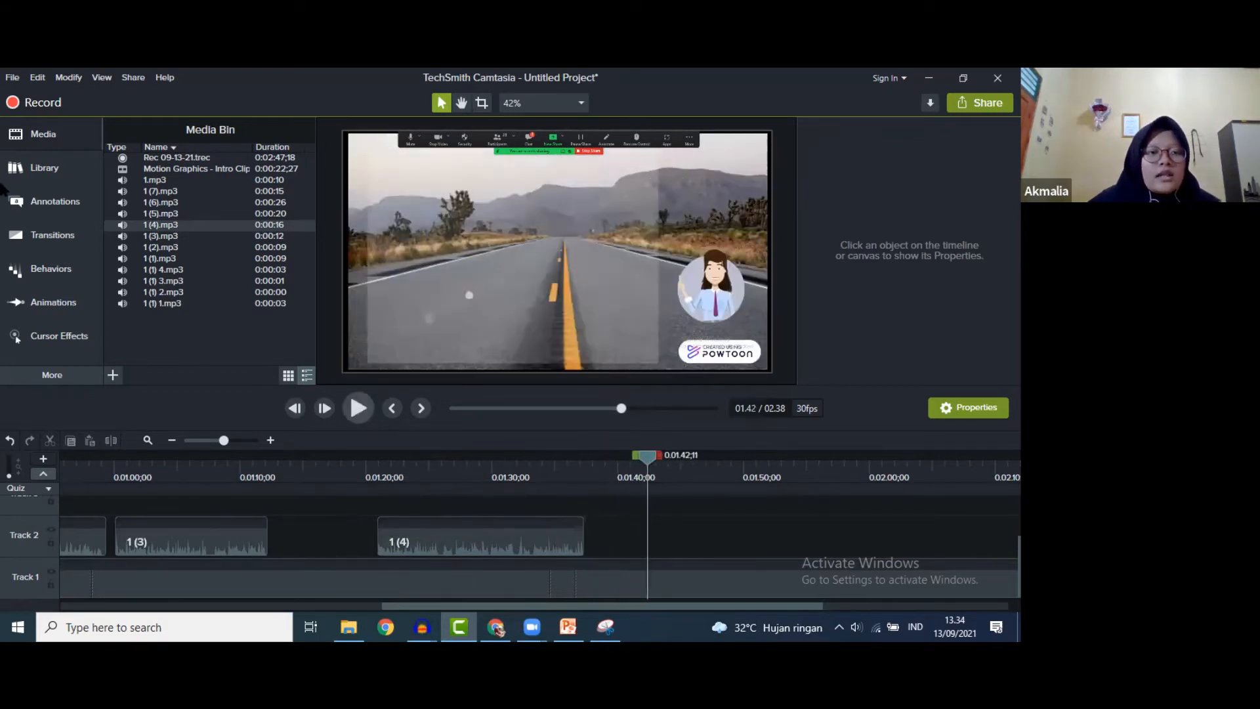
pyautogui.moveTo(186, 214); pyautogui.dragTo(655, 543)
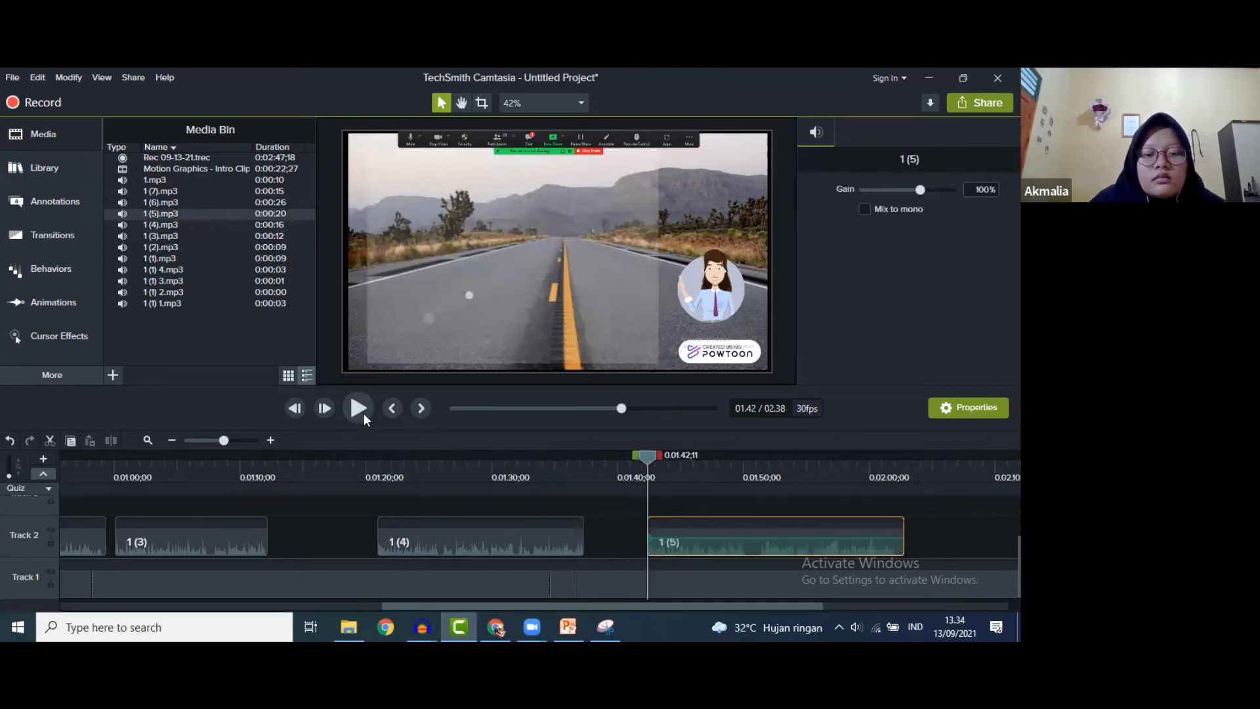
pyautogui.click(362, 416)
pyautogui.click(363, 416)
pyautogui.moveTo(659, 455); pyautogui.dragTo(656, 455)
pyautogui.moveTo(690, 549); pyautogui.dragTo(700, 547)
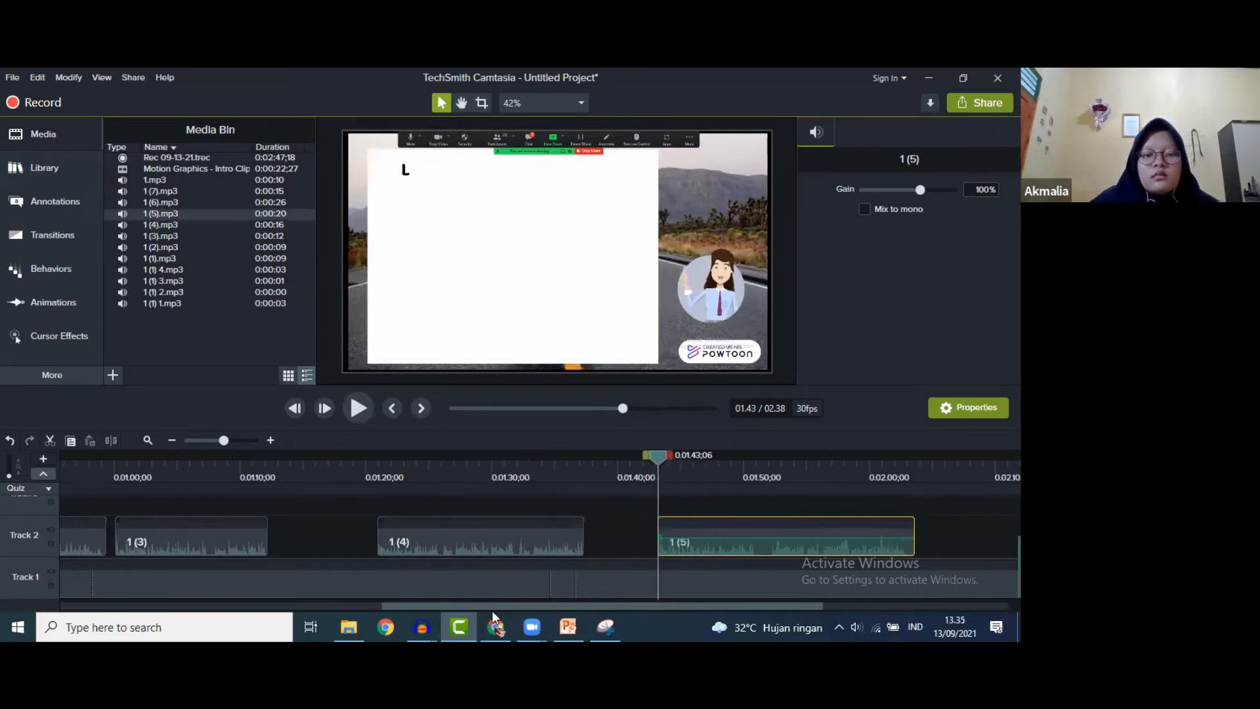
pyautogui.moveTo(608, 605); pyautogui.dragTo(749, 605)
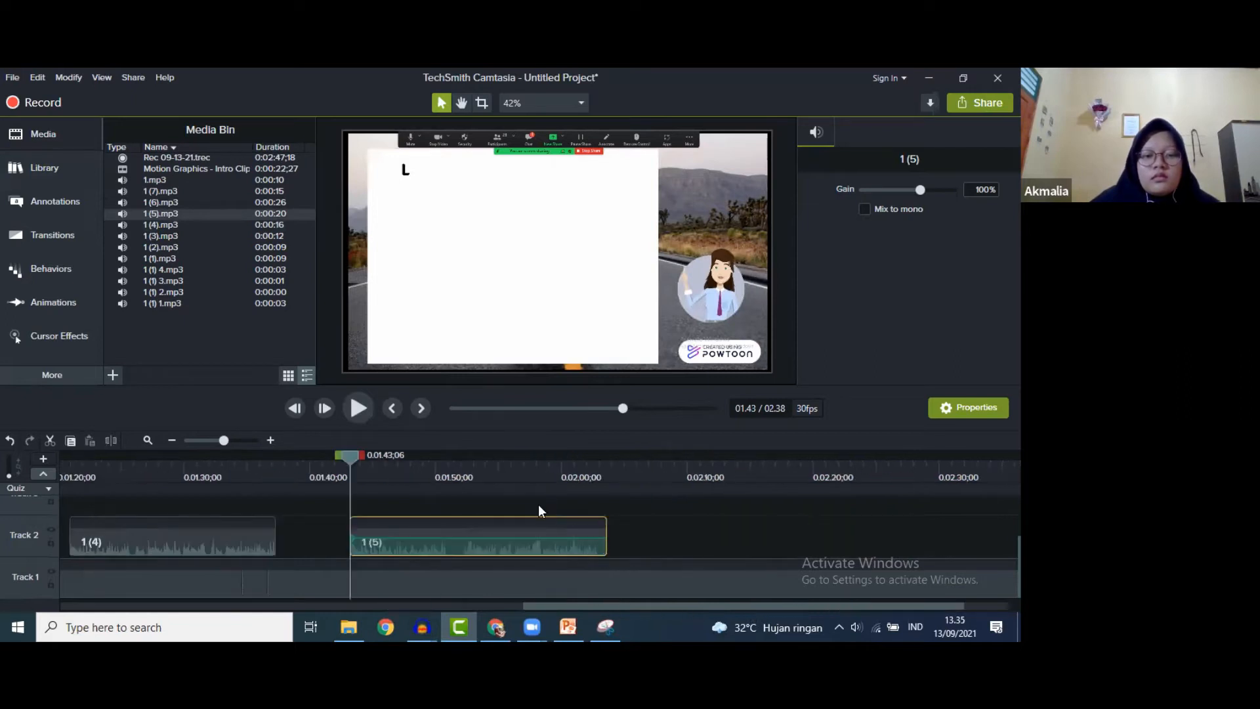
pyautogui.click(356, 407)
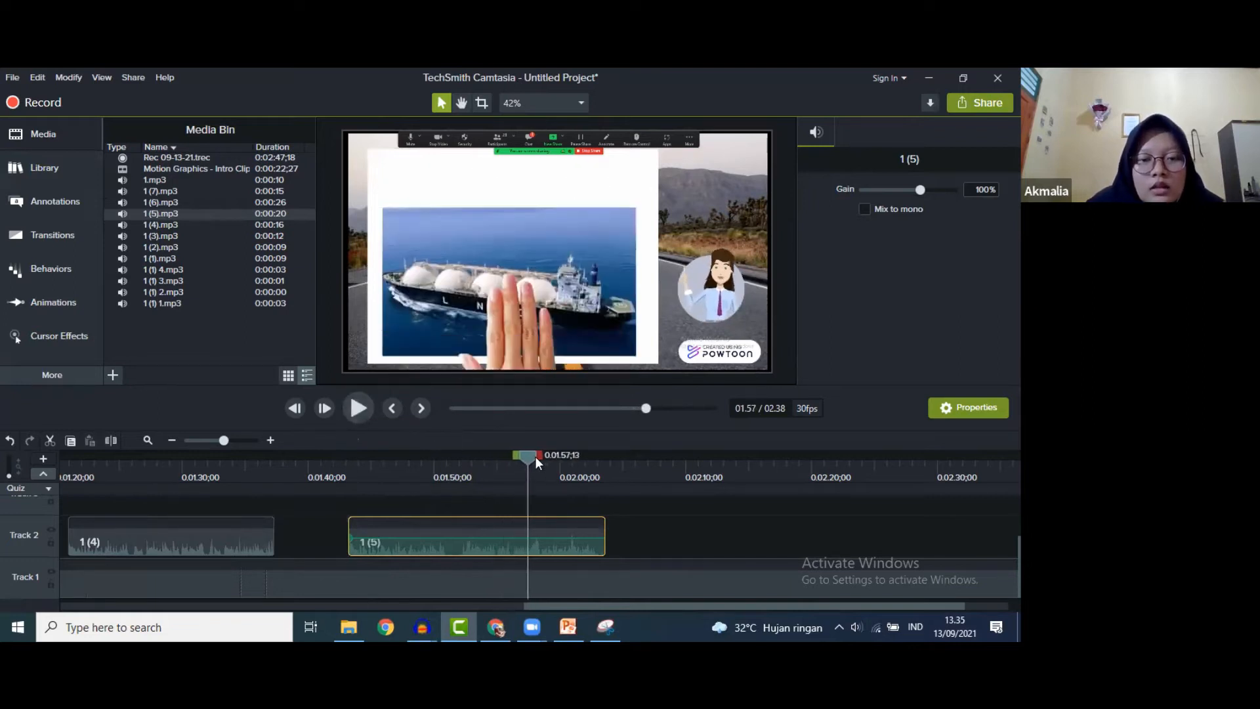
# - Trim clip 1 (5) to end after the first LNG sentence, near 1:51, and preview it
pyautogui.moveTo(489, 459); pyautogui.dragTo(404, 458)
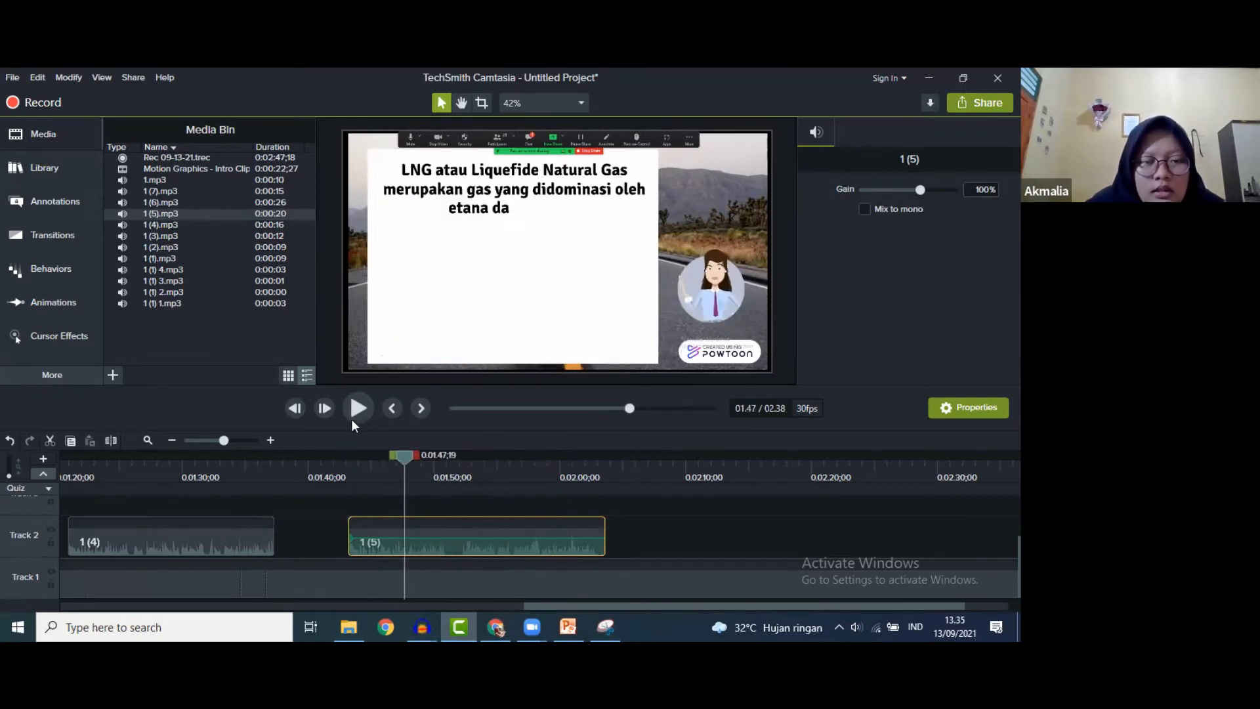
pyautogui.click(358, 408)
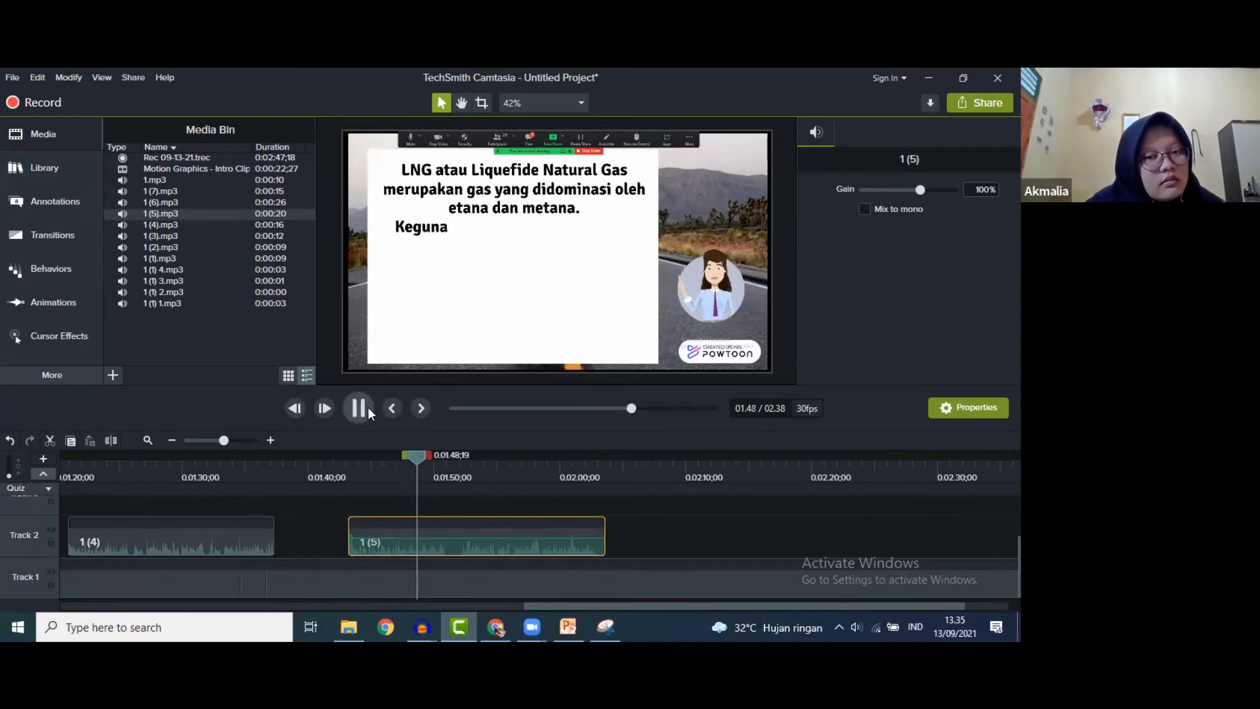
pyautogui.click(358, 408)
pyautogui.moveTo(418, 455); pyautogui.dragTo(409, 454)
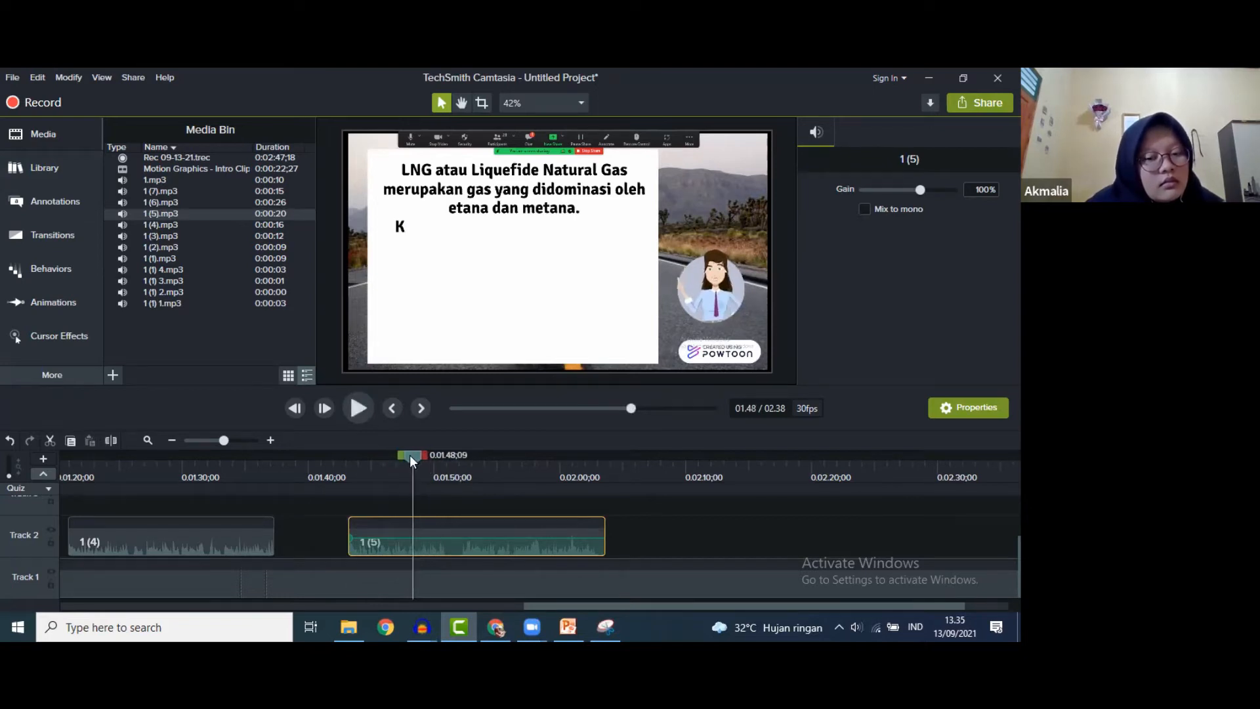
pyautogui.moveTo(605, 534); pyautogui.dragTo(445, 521)
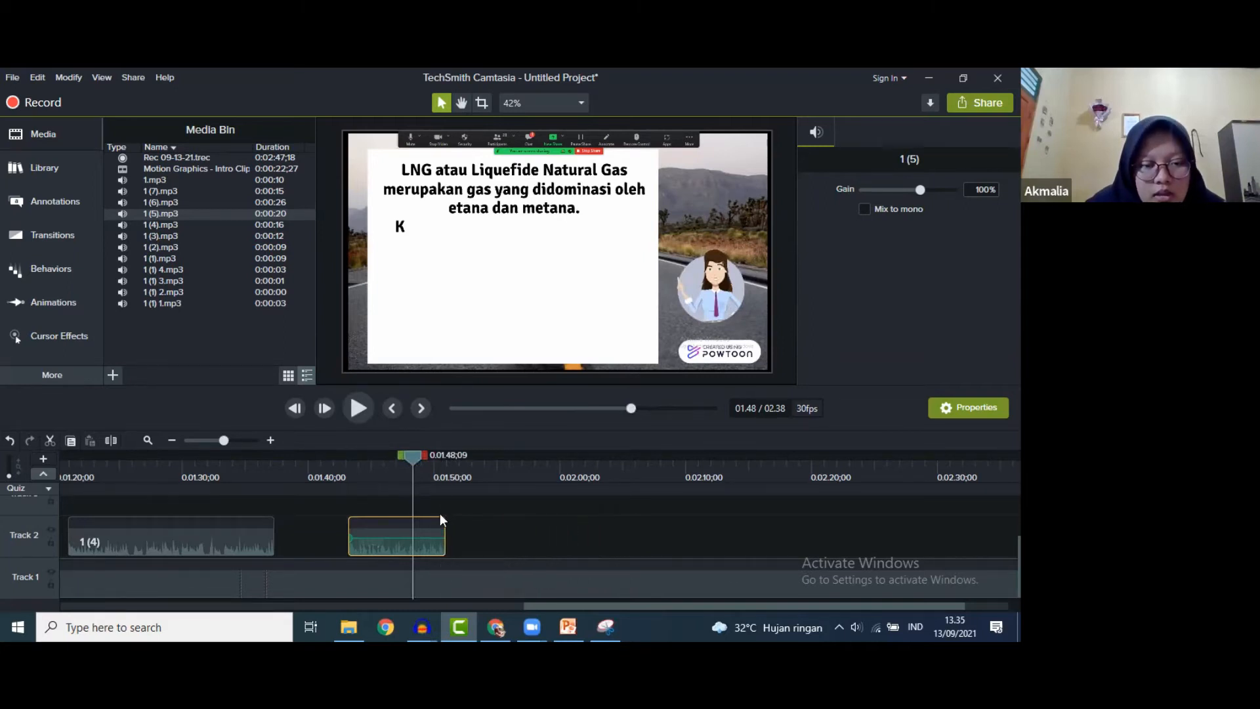
pyautogui.moveTo(408, 454); pyautogui.dragTo(356, 454)
pyautogui.click(359, 408)
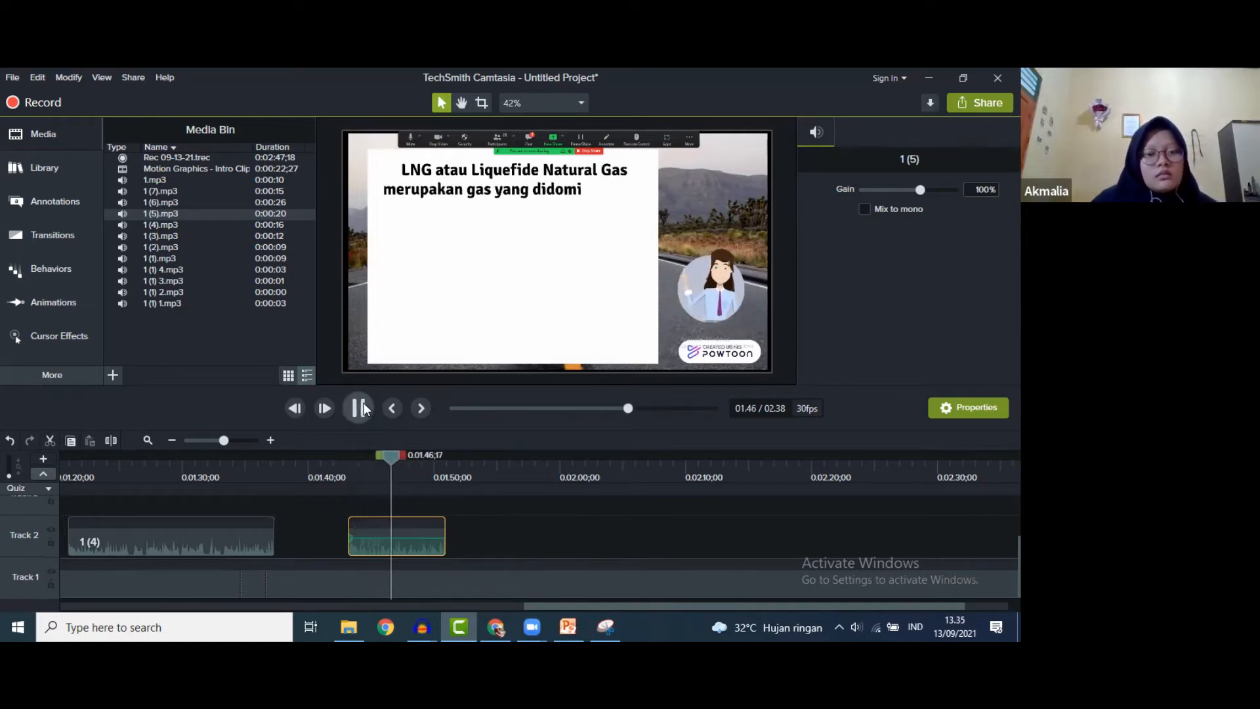
pyautogui.click(365, 408)
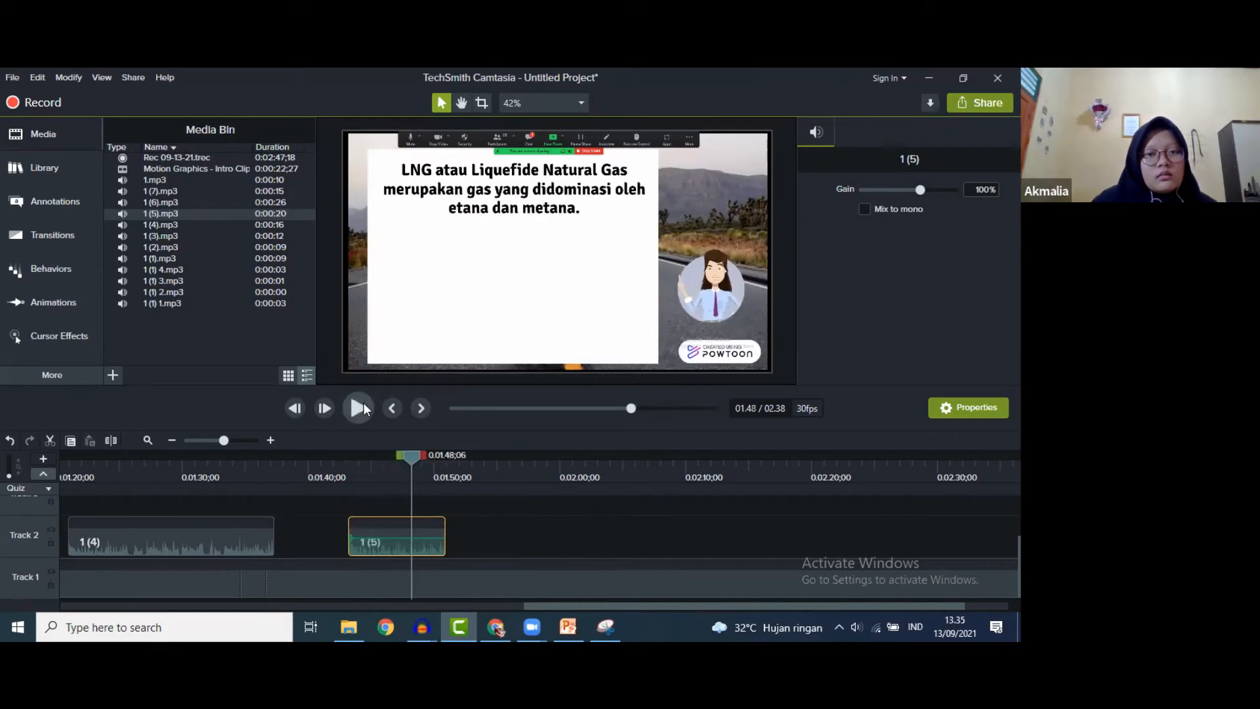
pyautogui.click(426, 585)
pyautogui.rightClick(426, 584)
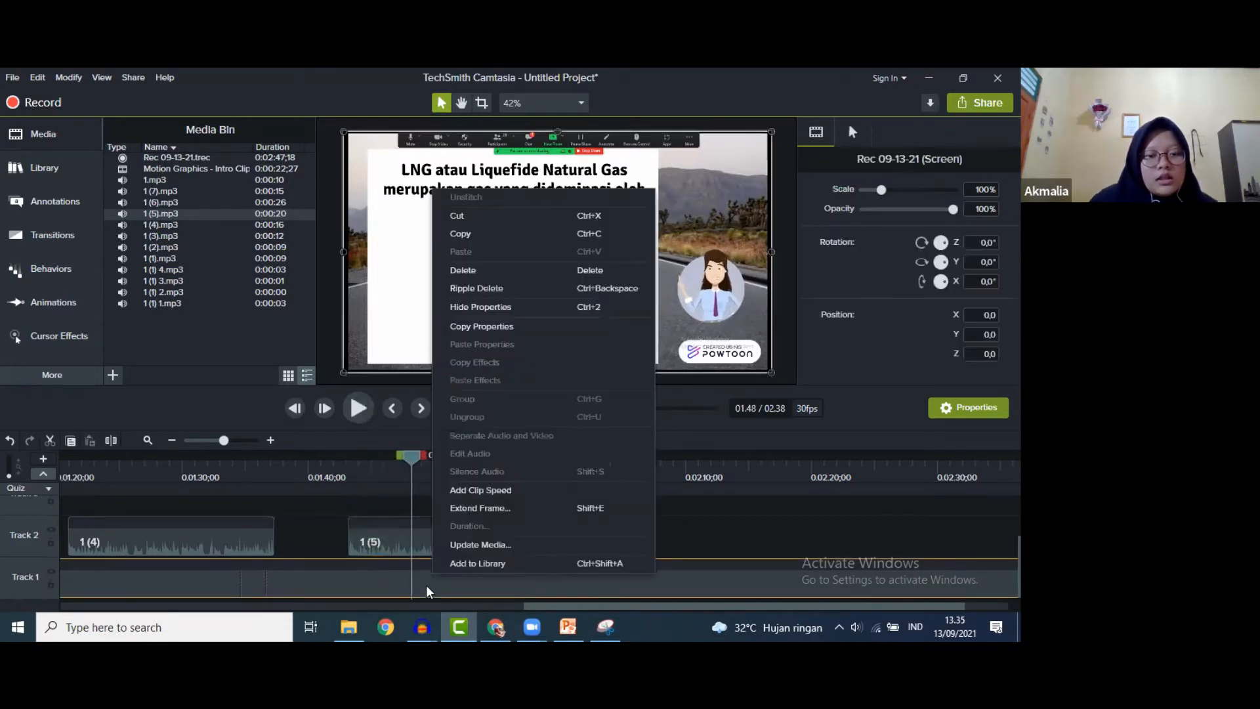
# - Extend the LNG slide frame so the project runs 2:41, then add a second 1 (5) copy to Track 2
pyautogui.click(476, 506)
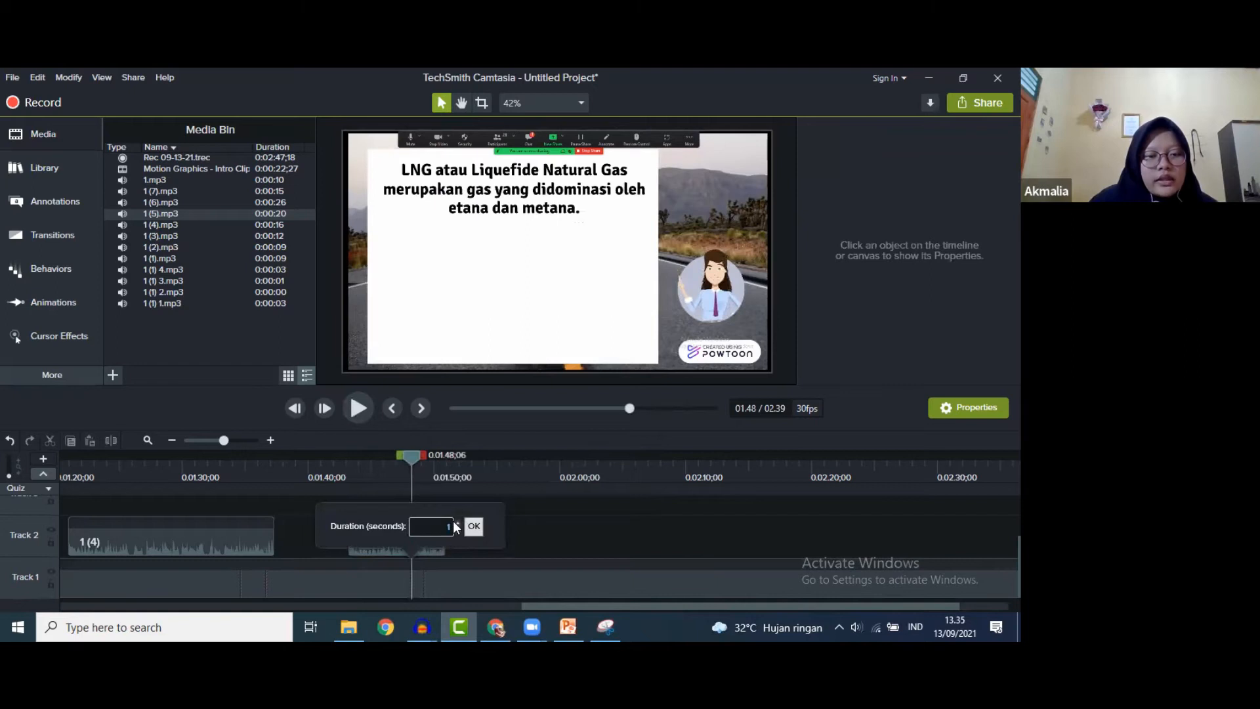
pyautogui.click(473, 526)
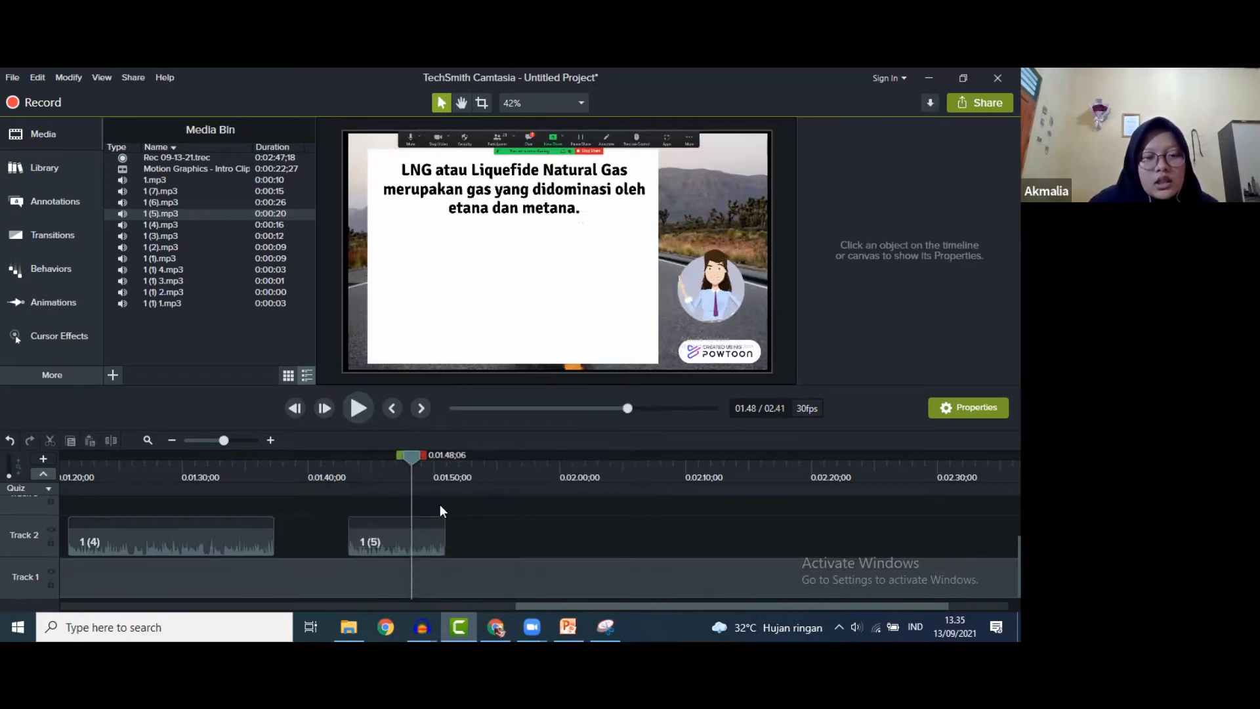
pyautogui.click(362, 409)
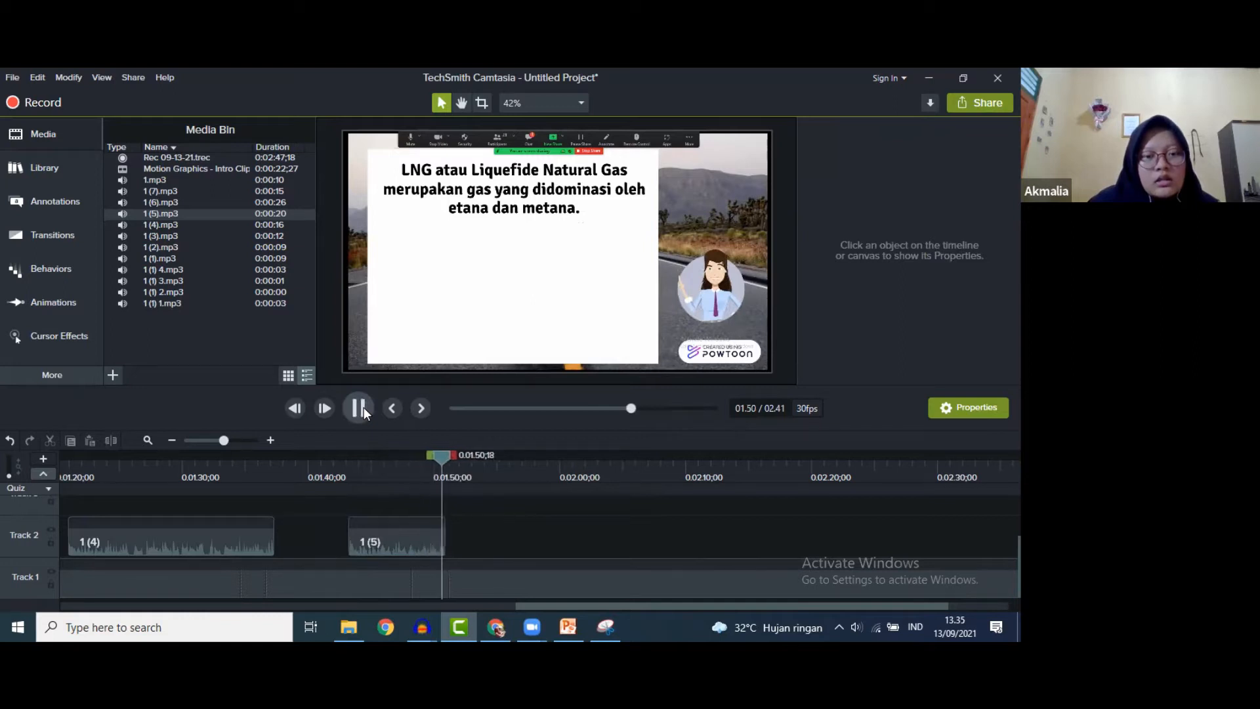
pyautogui.moveTo(455, 459); pyautogui.dragTo(446, 457)
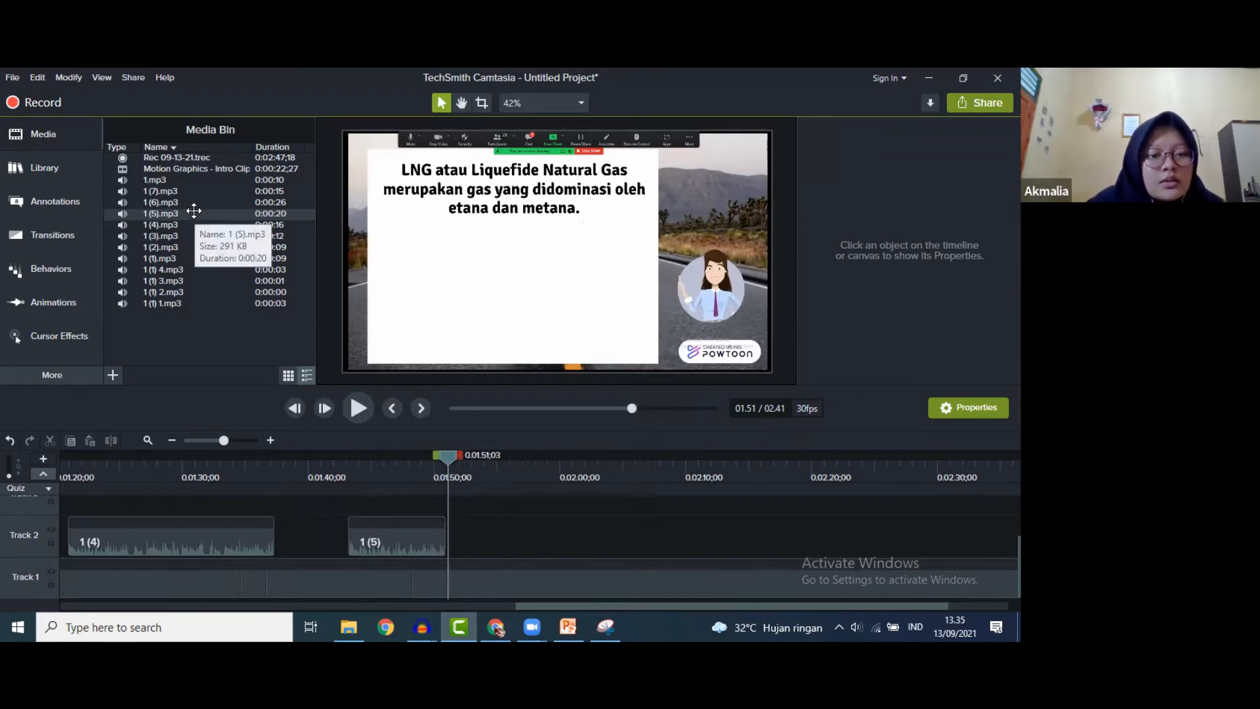
pyautogui.moveTo(193, 210); pyautogui.dragTo(582, 550)
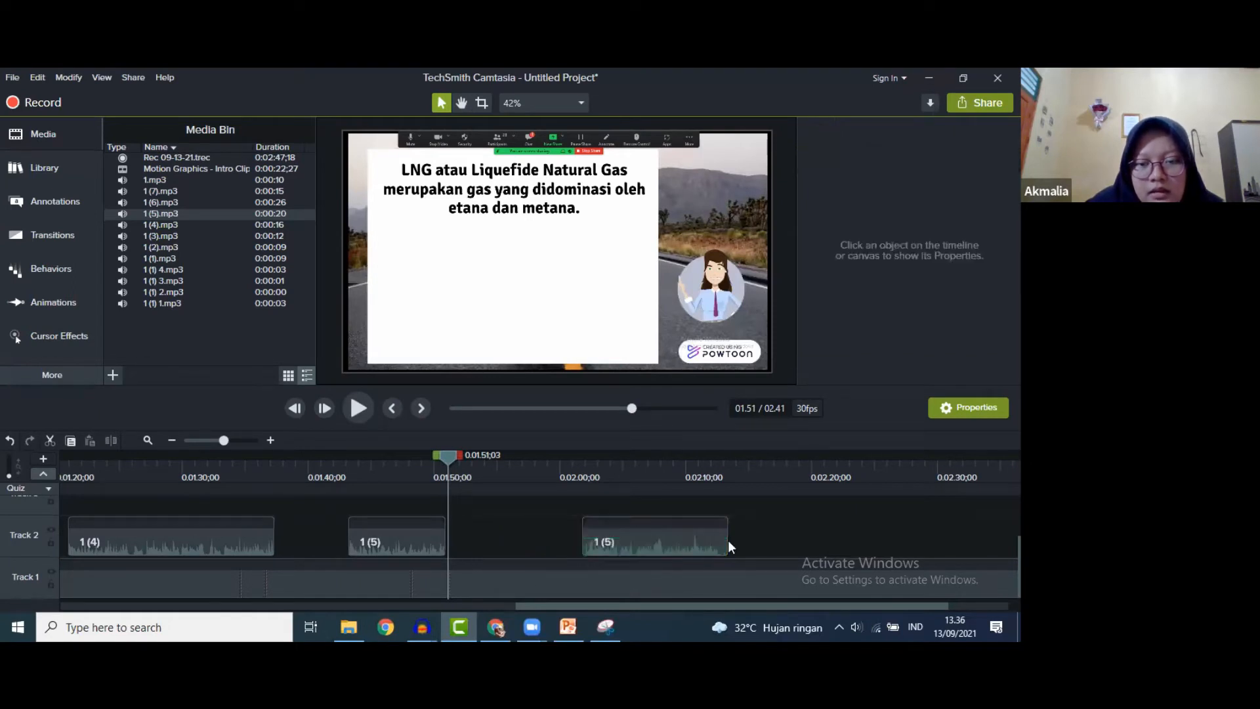
# - Butt the second 1 (5) clip against the first and hold the last LNG text frame
pyautogui.moveTo(694, 537); pyautogui.dragTo(559, 526)
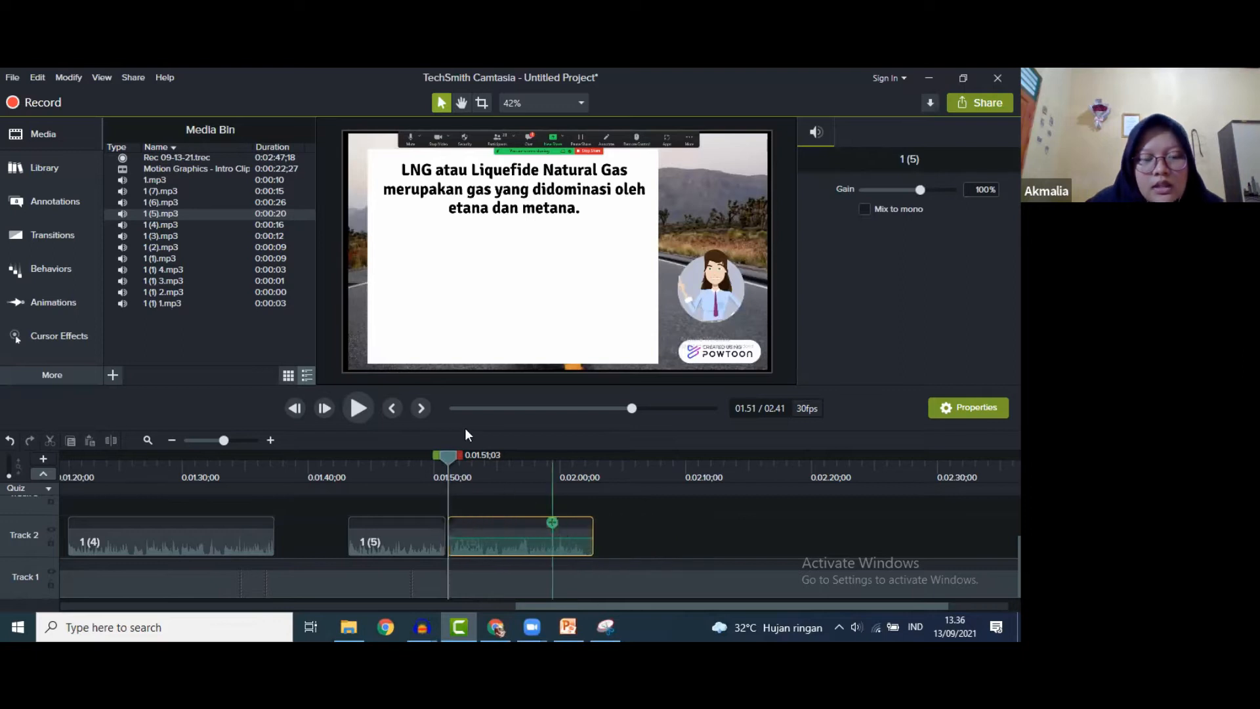
pyautogui.click(358, 408)
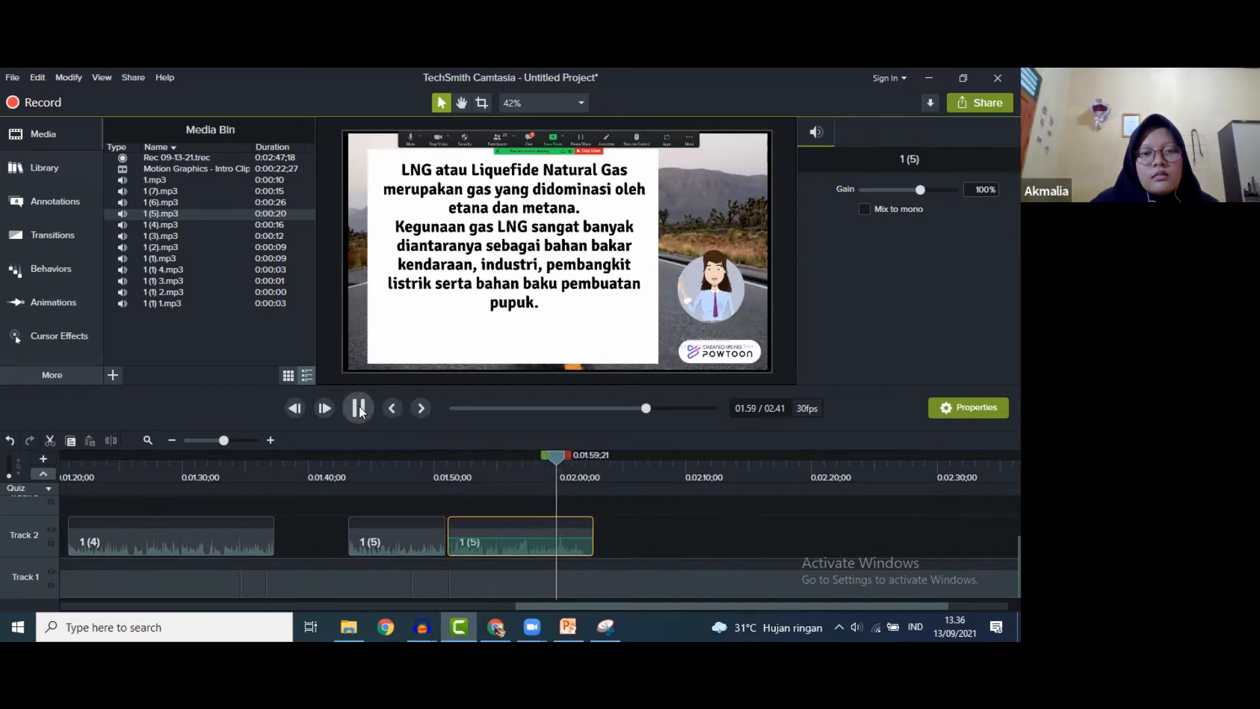
pyautogui.click(359, 408)
pyautogui.moveTo(568, 455)
pyautogui.mouseDown()
pyautogui.moveTo(545, 449)
pyautogui.moveTo(557, 448)
pyautogui.mouseUp()
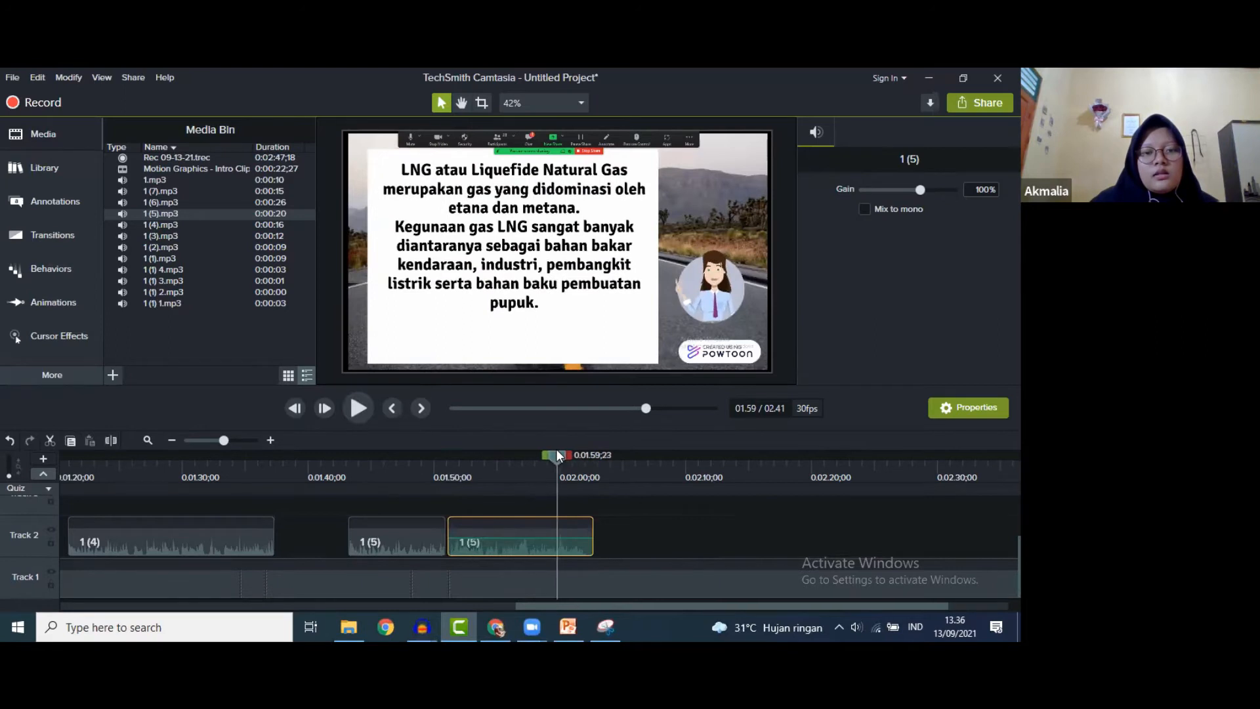
pyautogui.click(575, 571)
pyautogui.rightClick(576, 569)
pyautogui.click(593, 506)
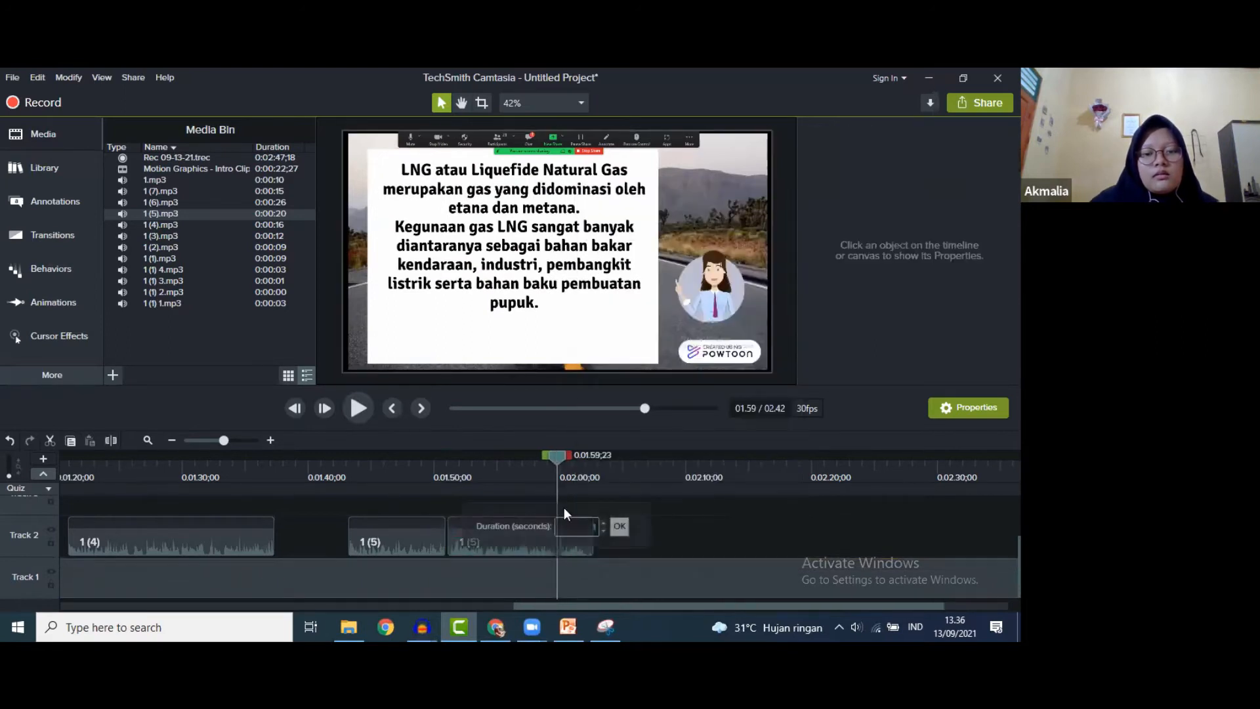
pyautogui.click(620, 525)
pyautogui.click(366, 414)
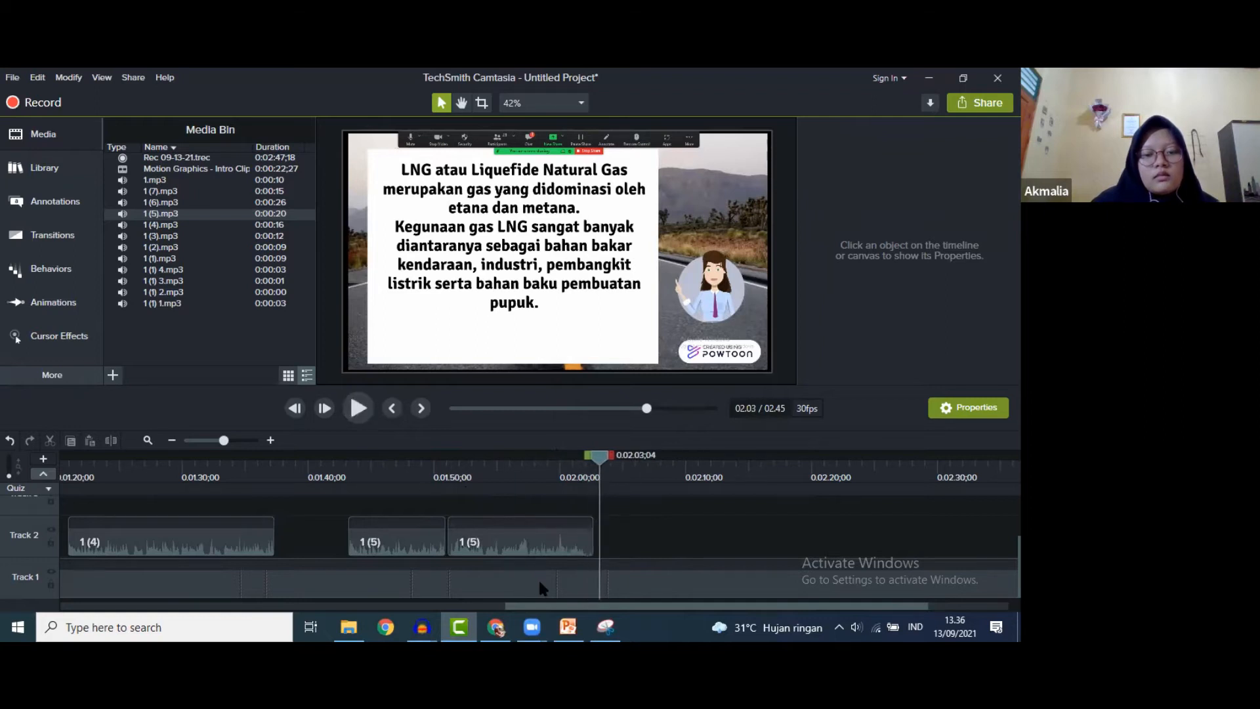
# - Extend the recording's frame again, bringing the project to 2:44, and preview to the city scene
pyautogui.click(571, 584)
pyautogui.rightClick(571, 584)
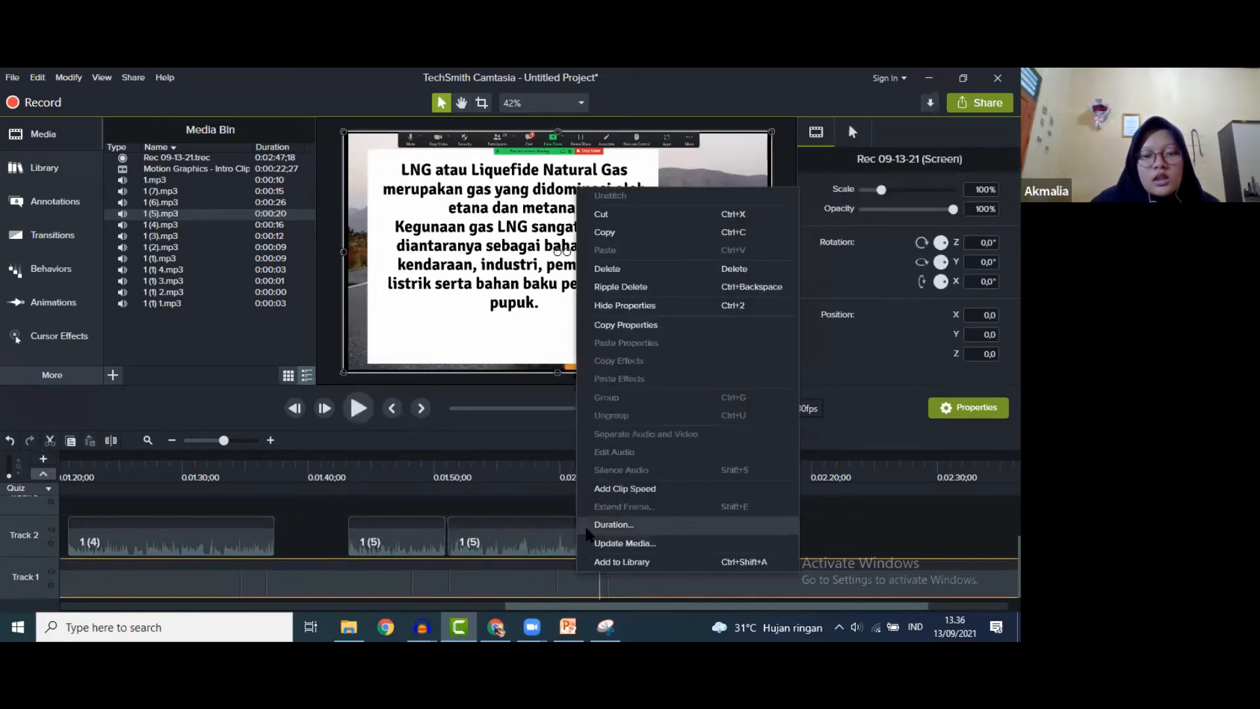
pyautogui.click(585, 528)
pyautogui.click(618, 527)
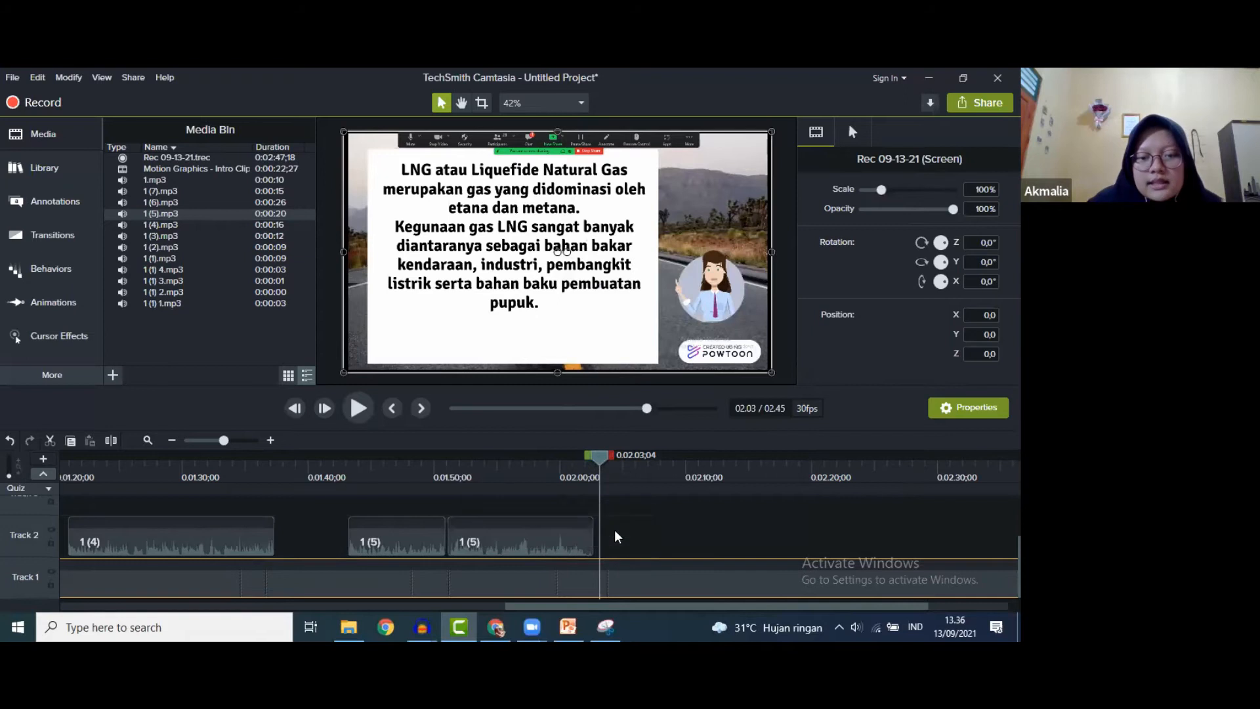
pyautogui.click(358, 408)
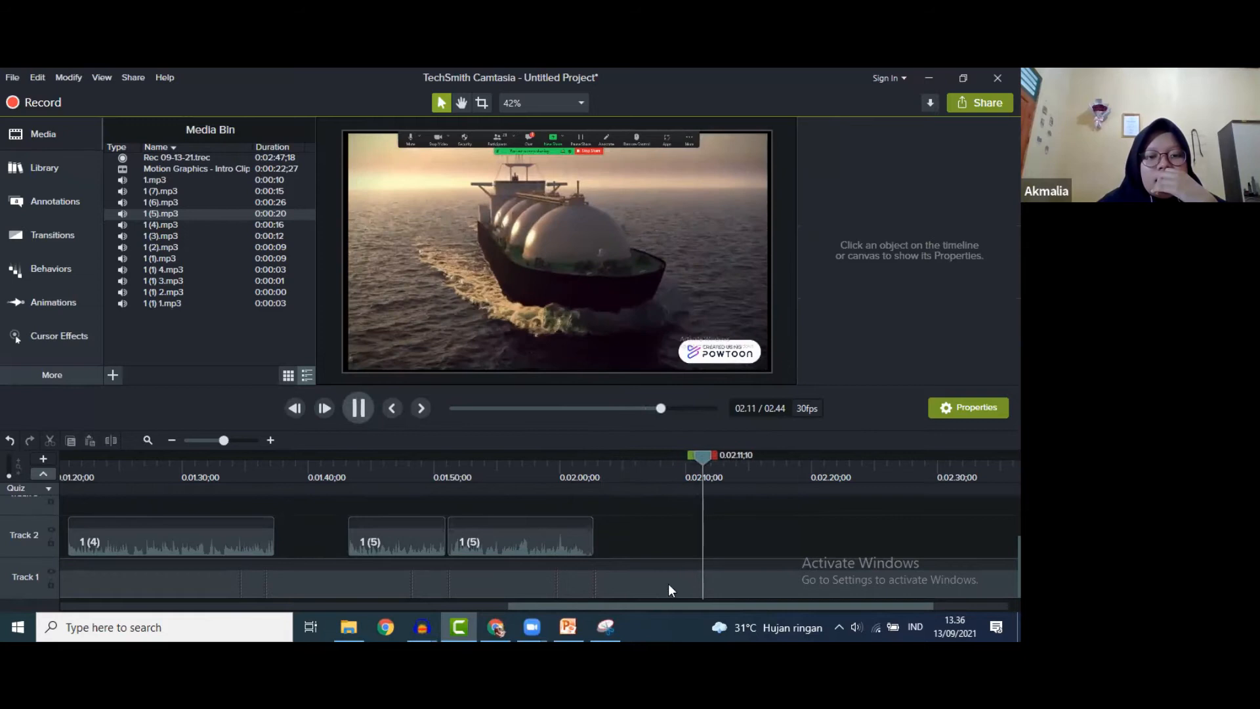
pyautogui.click(359, 408)
pyautogui.moveTo(680, 608); pyautogui.dragTo(778, 616)
pyautogui.click(359, 403)
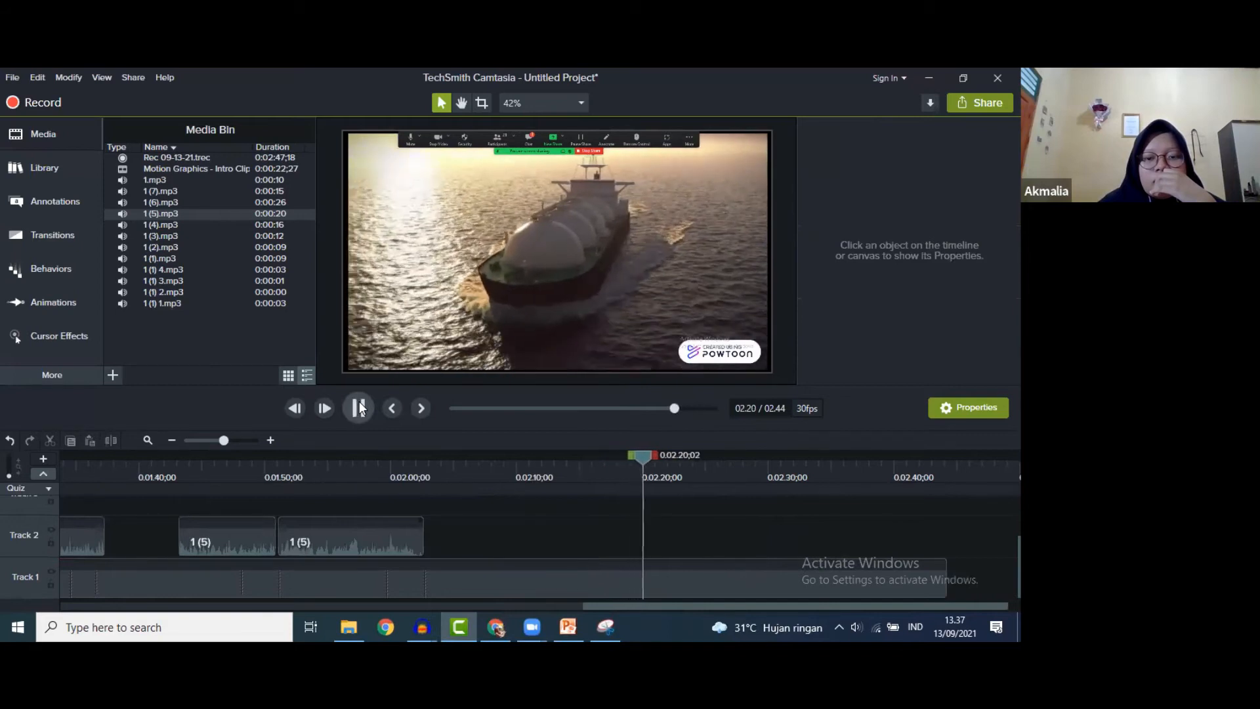
pyautogui.click(354, 407)
# - Add narration 1 (6) to Track 2 around 2:20 and preview it
pyautogui.click(217, 224)
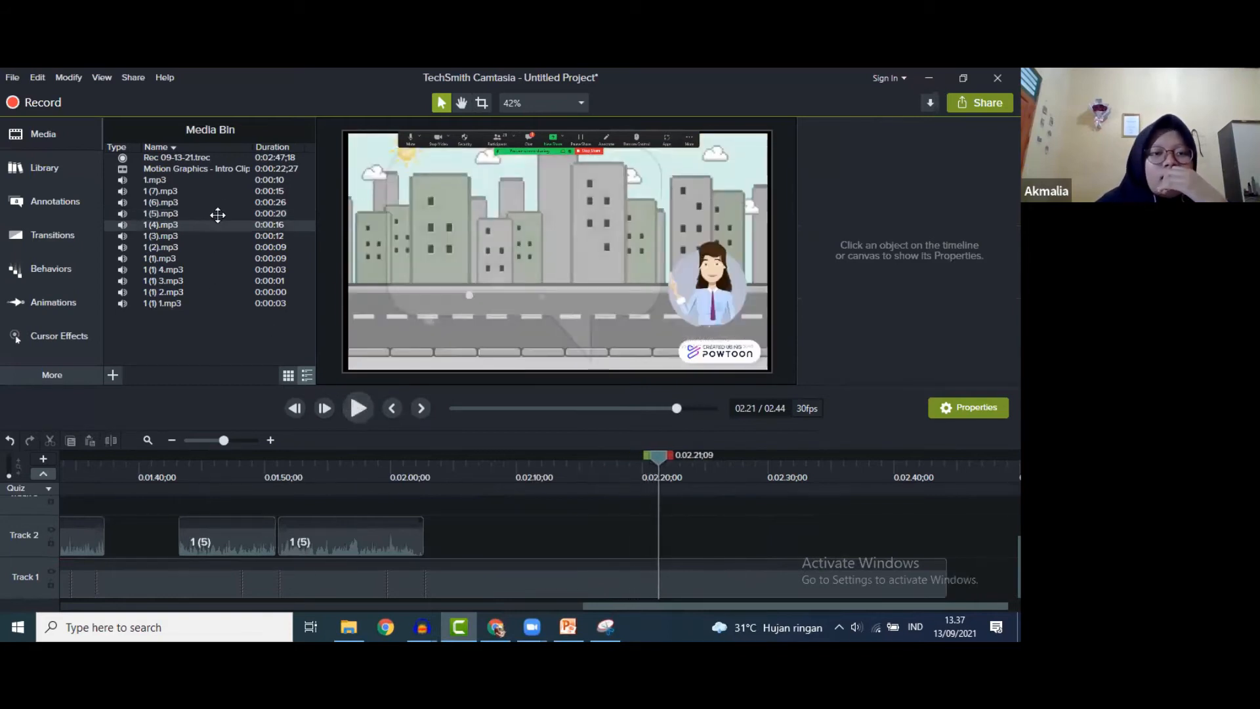
pyautogui.moveTo(191, 202); pyautogui.dragTo(651, 549)
pyautogui.click(357, 407)
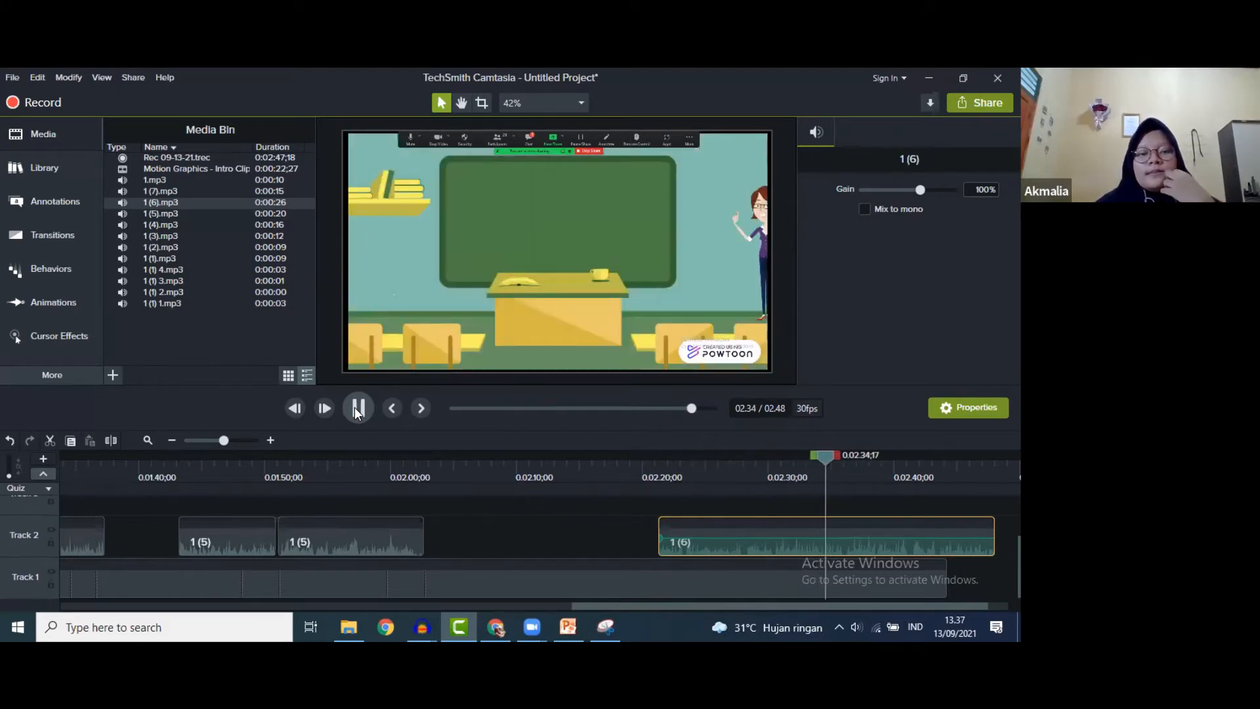
pyautogui.click(357, 408)
# - Extend the recording's frame at the speech-bubble scene with a longer duration
pyautogui.moveTo(834, 453); pyautogui.dragTo(803, 453)
pyautogui.click(774, 584)
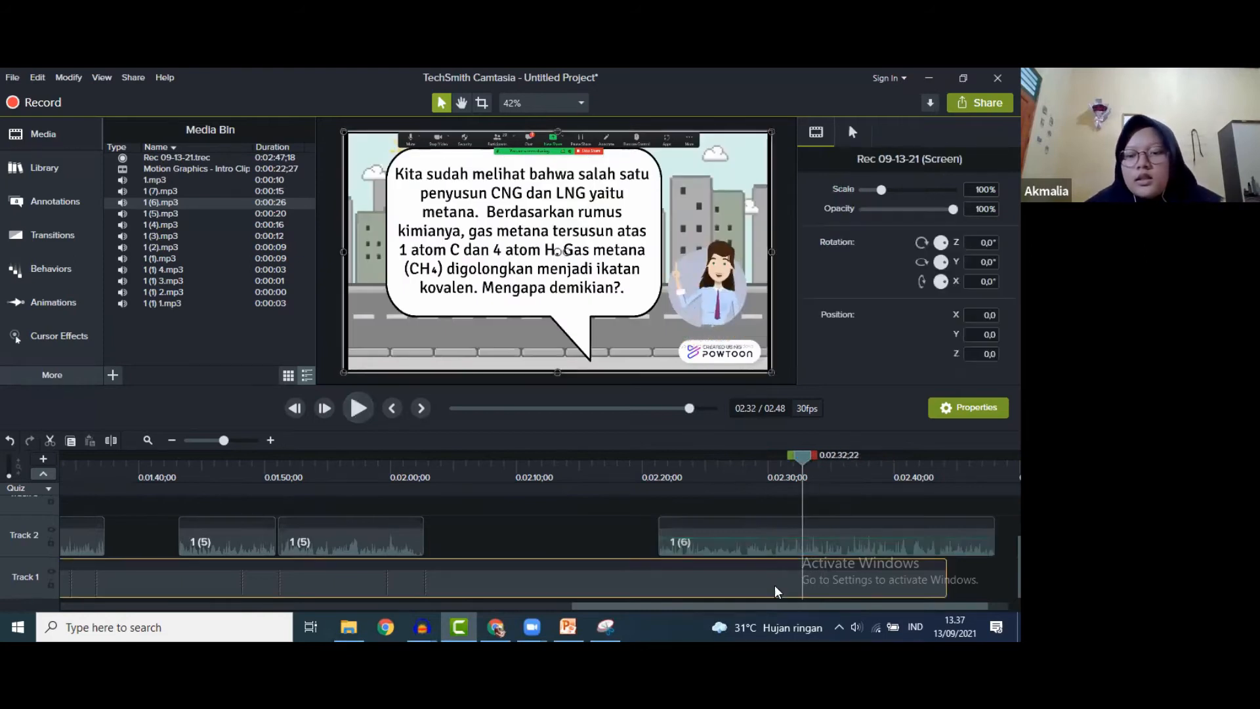
pyautogui.rightClick(780, 572)
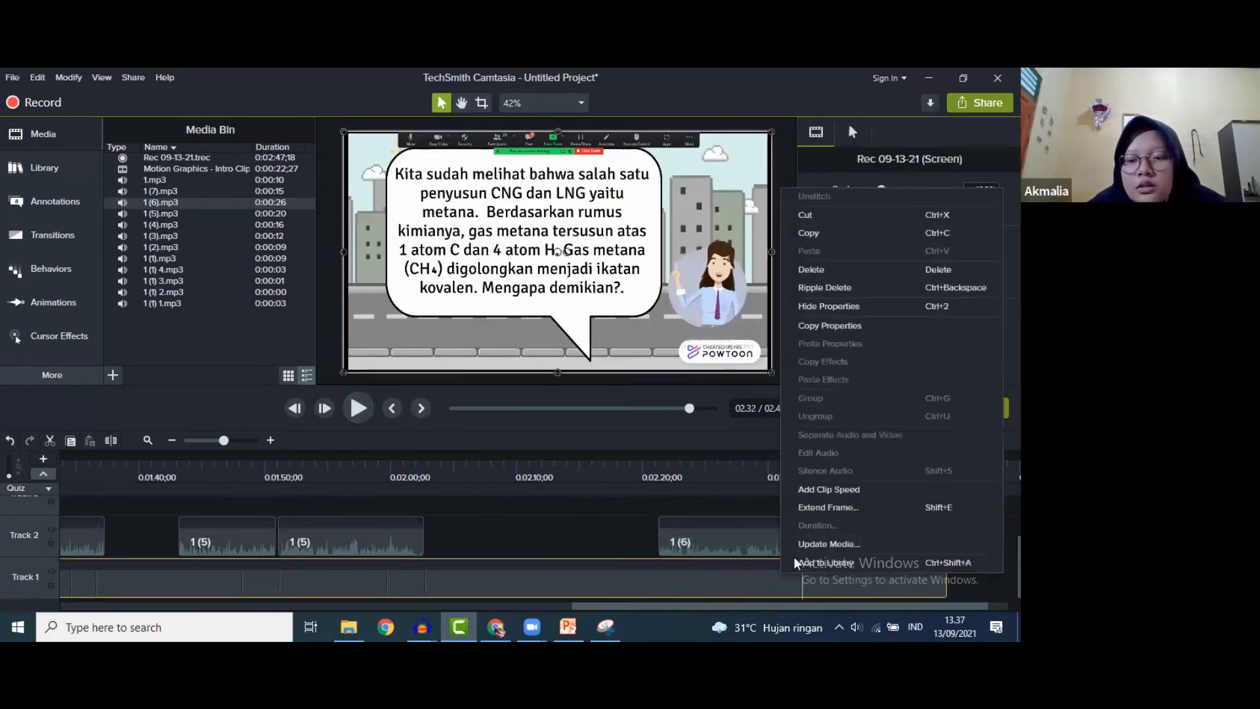
pyautogui.click(805, 509)
pyautogui.click(848, 523)
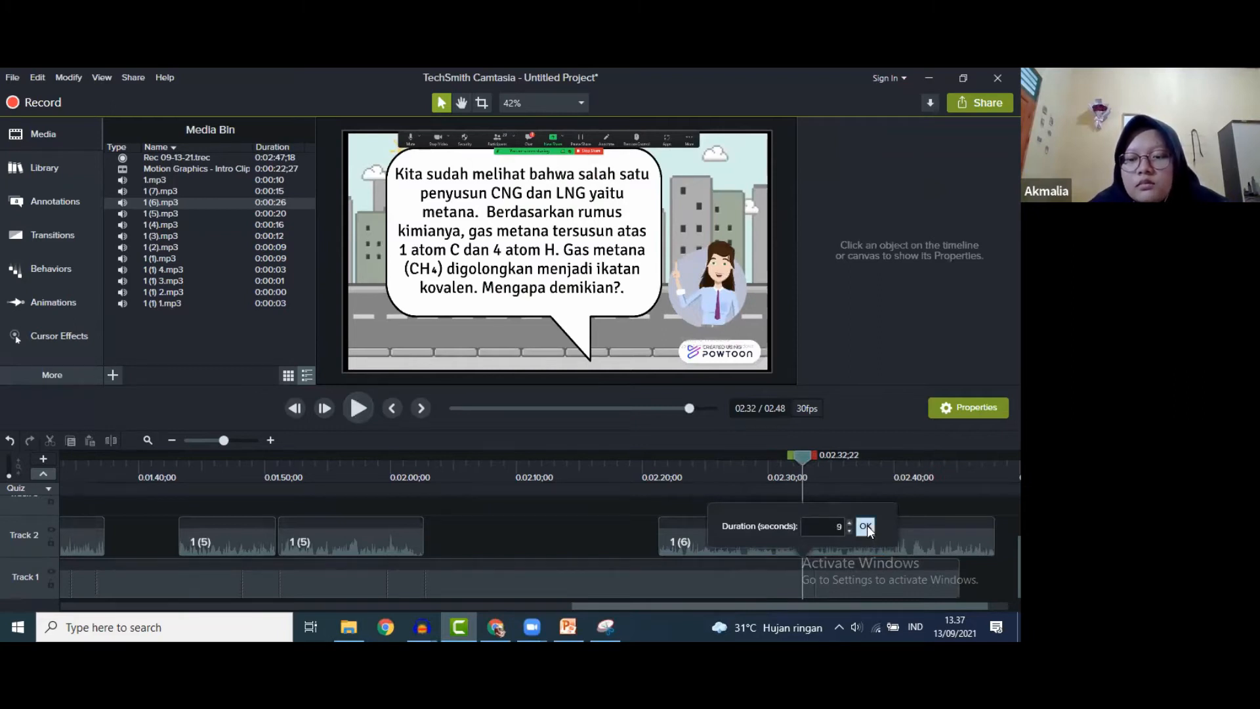
pyautogui.click(866, 525)
pyautogui.moveTo(855, 601); pyautogui.dragTo(954, 608)
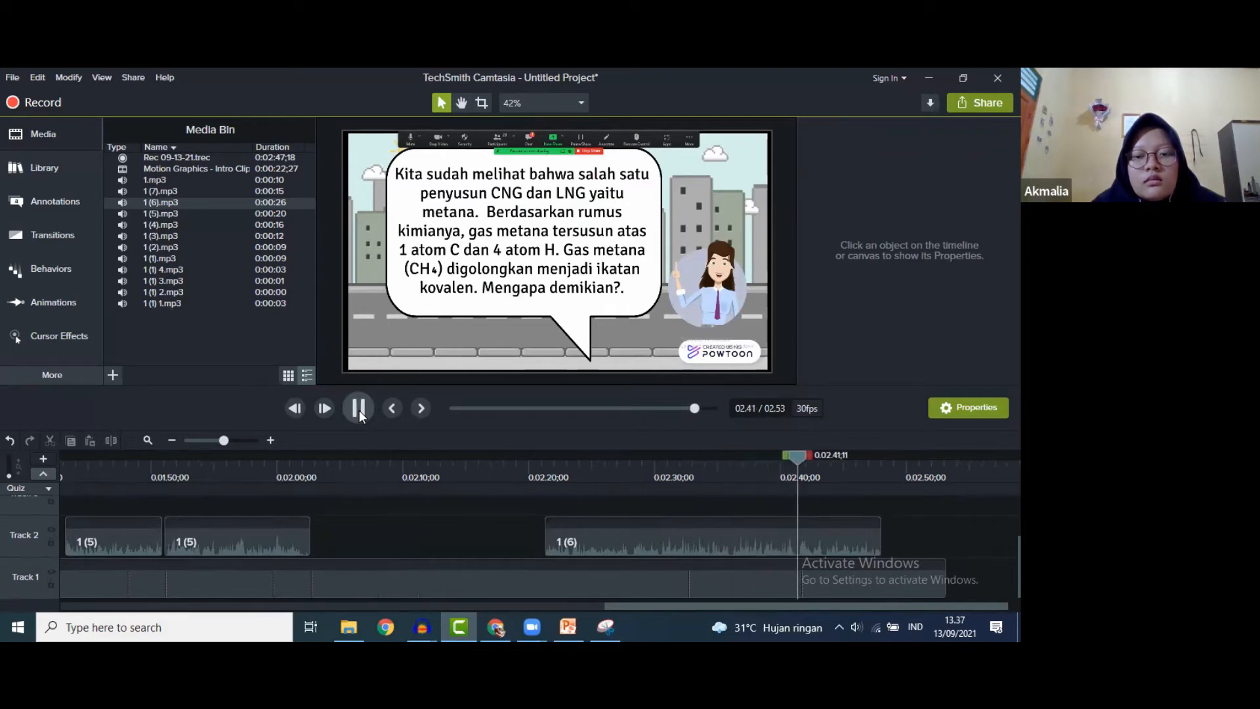
pyautogui.click(359, 409)
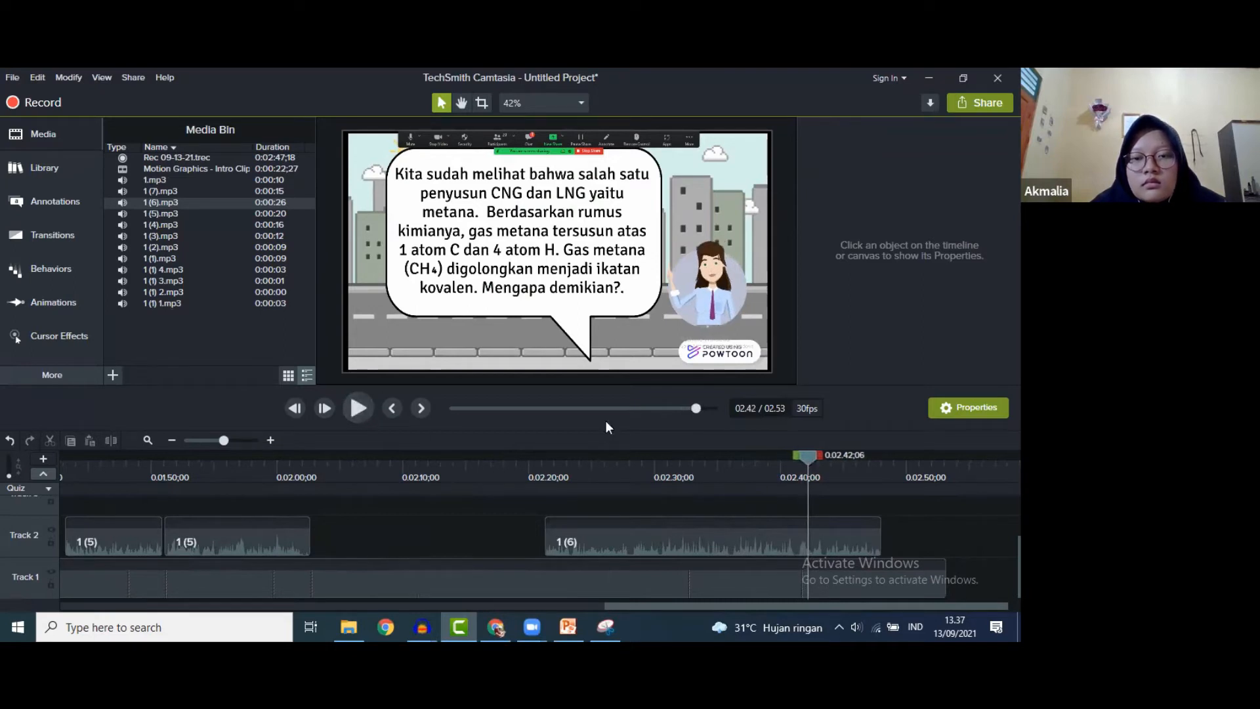
pyautogui.click(351, 412)
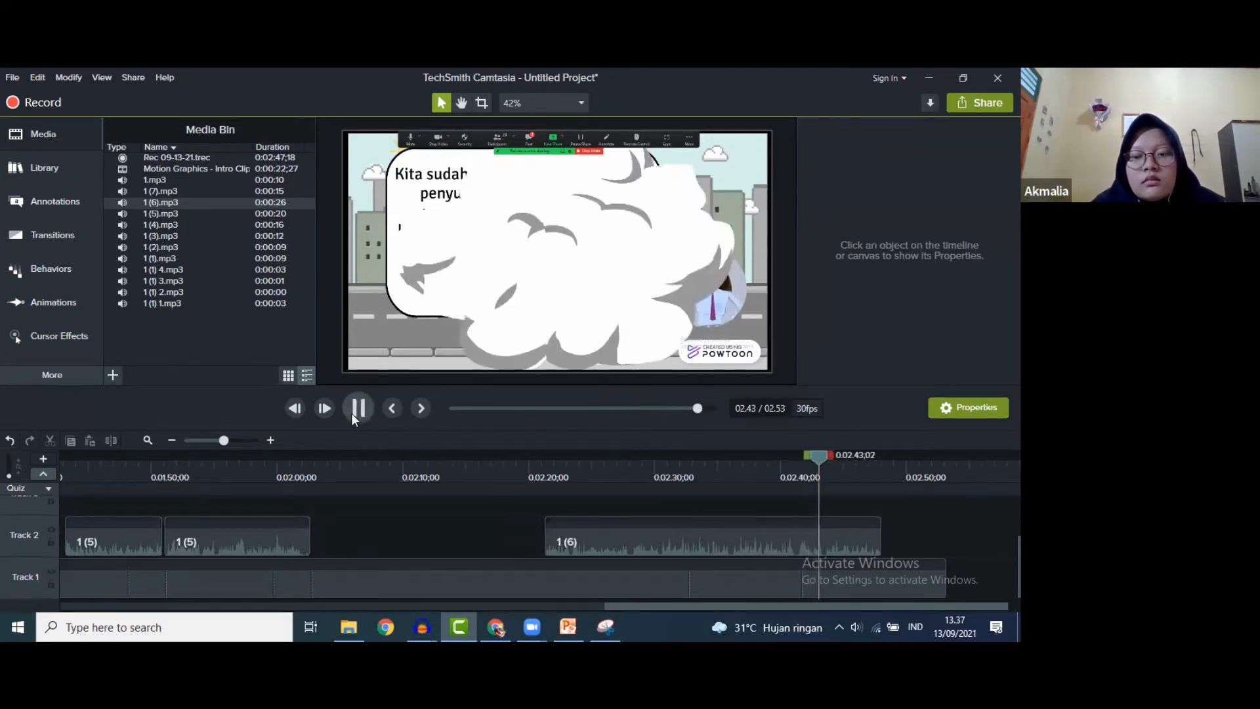
pyautogui.click(351, 412)
# - Add another frame hold about one second earlier and check it in preview
pyautogui.moveTo(828, 453); pyautogui.dragTo(807, 447)
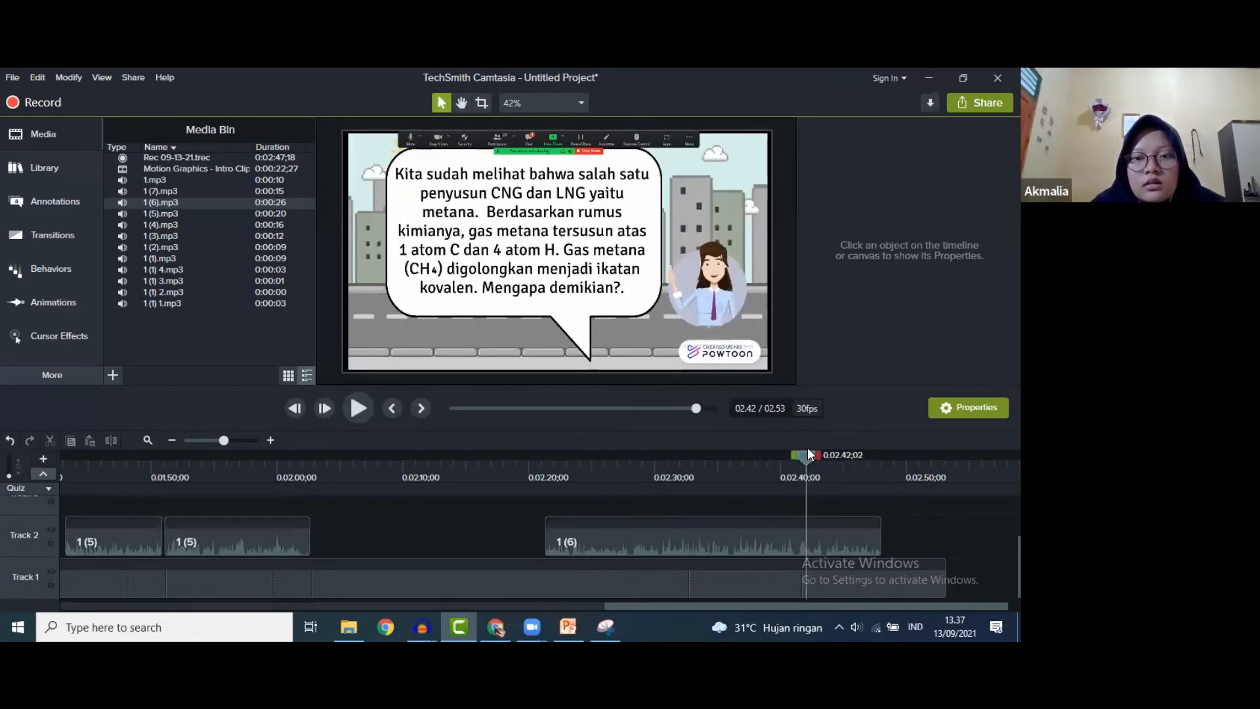
pyautogui.click(734, 587)
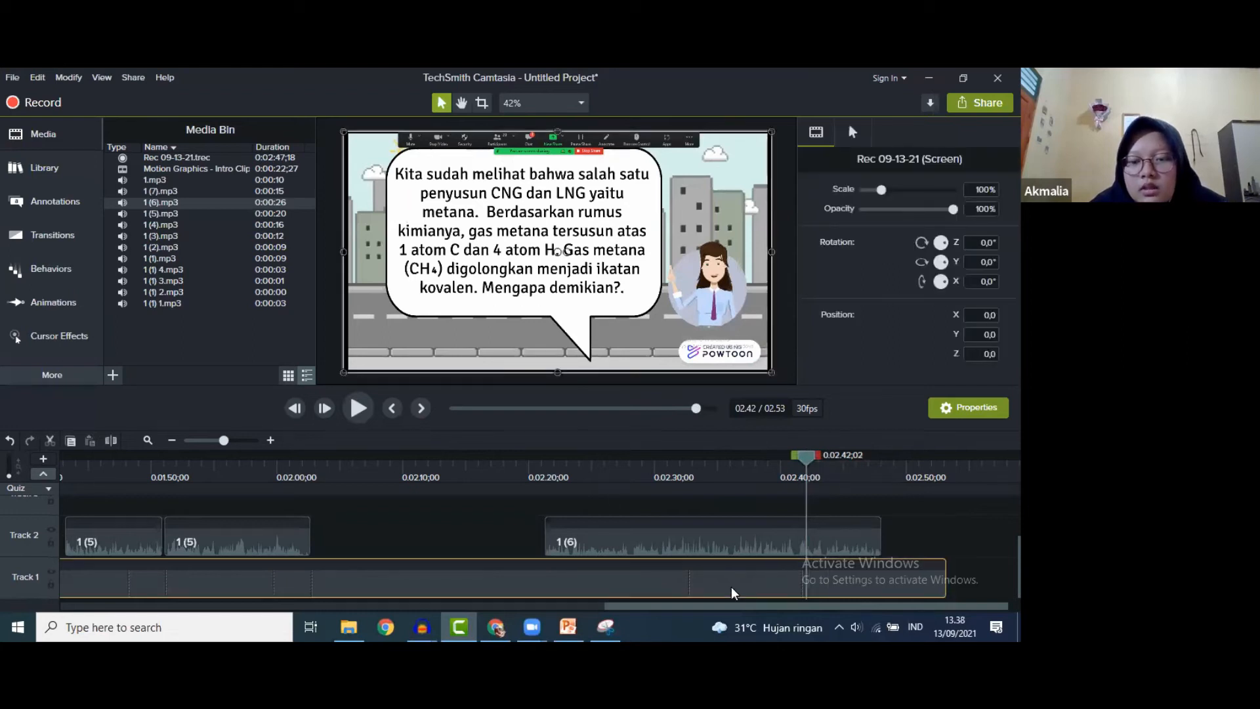
pyautogui.rightClick(736, 579)
pyautogui.click(774, 526)
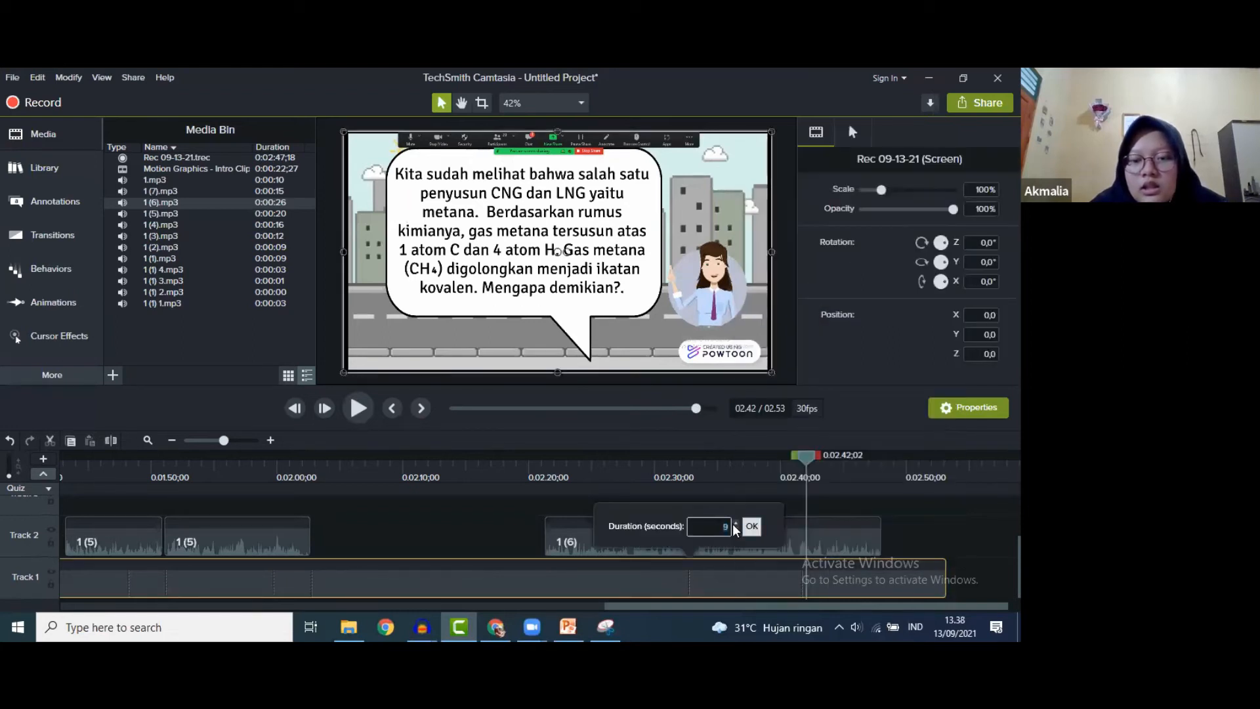
pyautogui.click(751, 527)
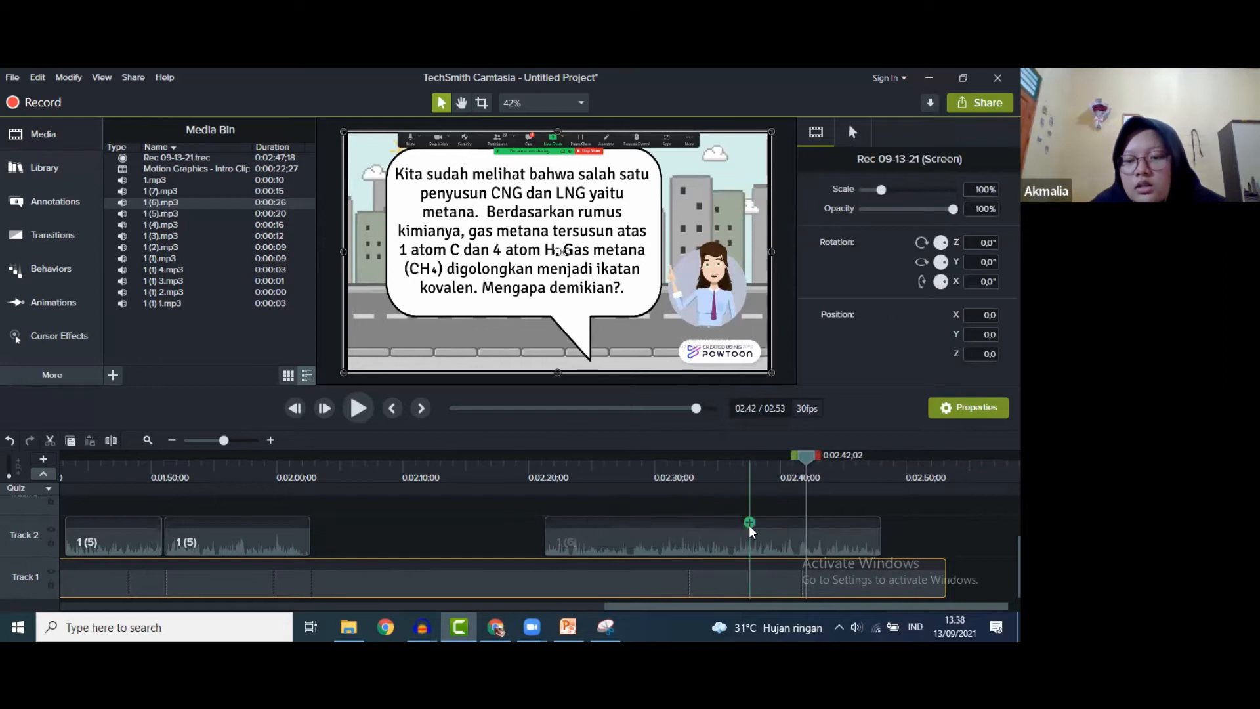
pyautogui.click(356, 404)
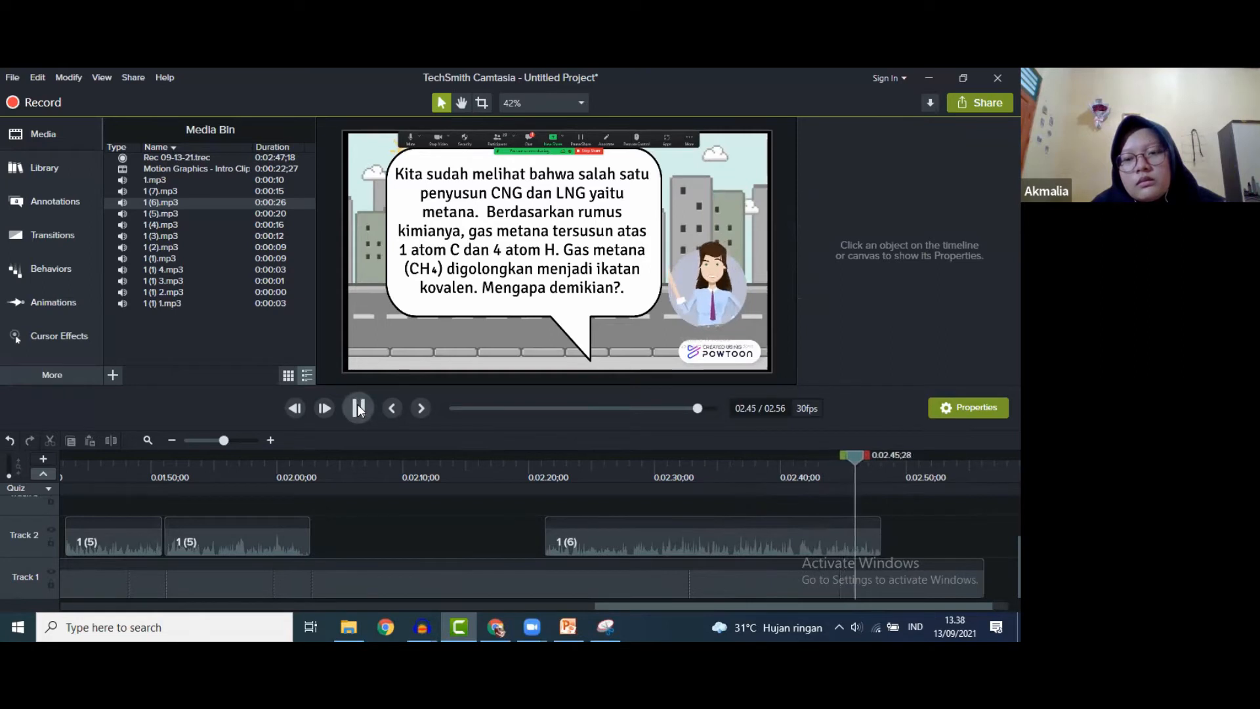
pyautogui.click(357, 404)
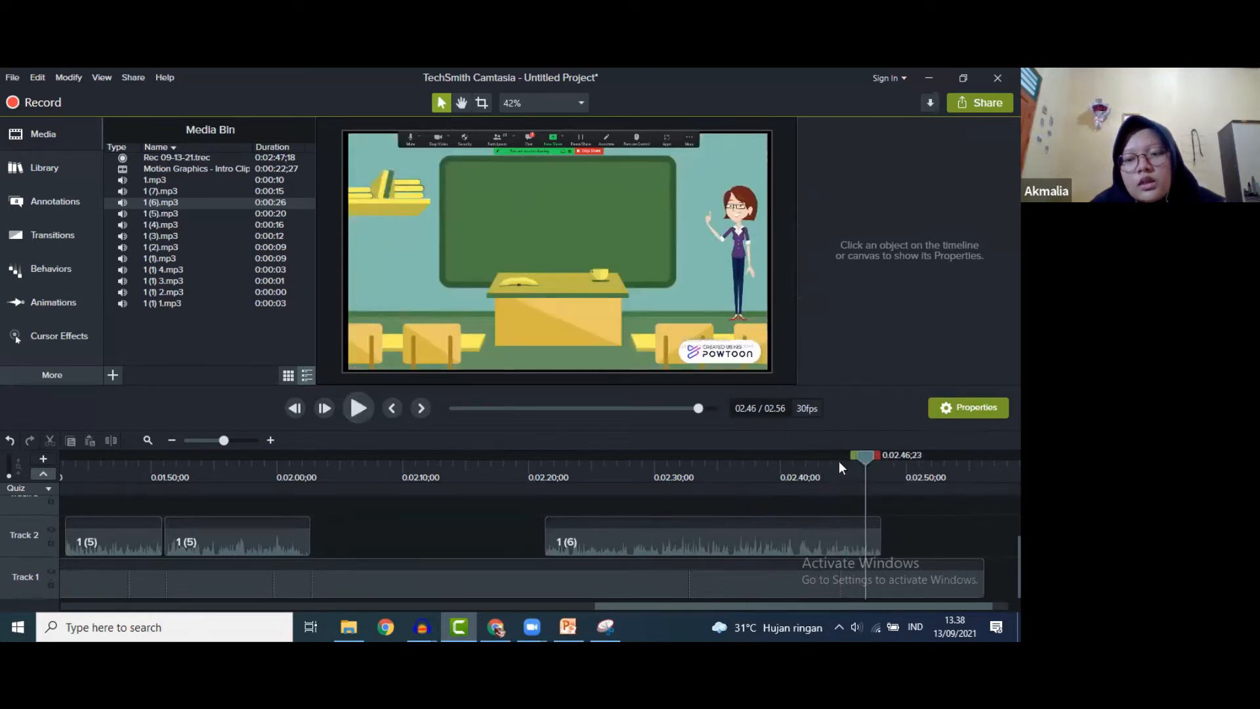
# - Extend the frame at 02.43 so the project runs to 3:00, and review playback
pyautogui.click(822, 463)
pyautogui.click(758, 576)
pyautogui.rightClick(758, 575)
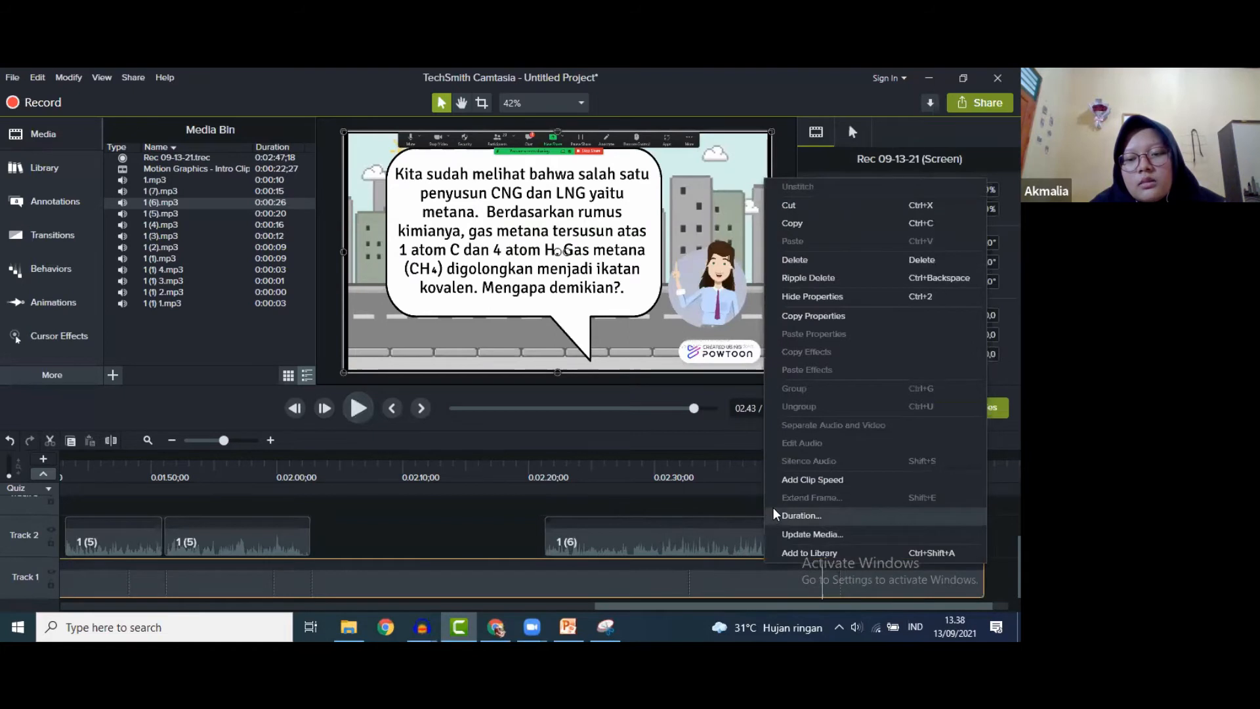
pyautogui.click(794, 515)
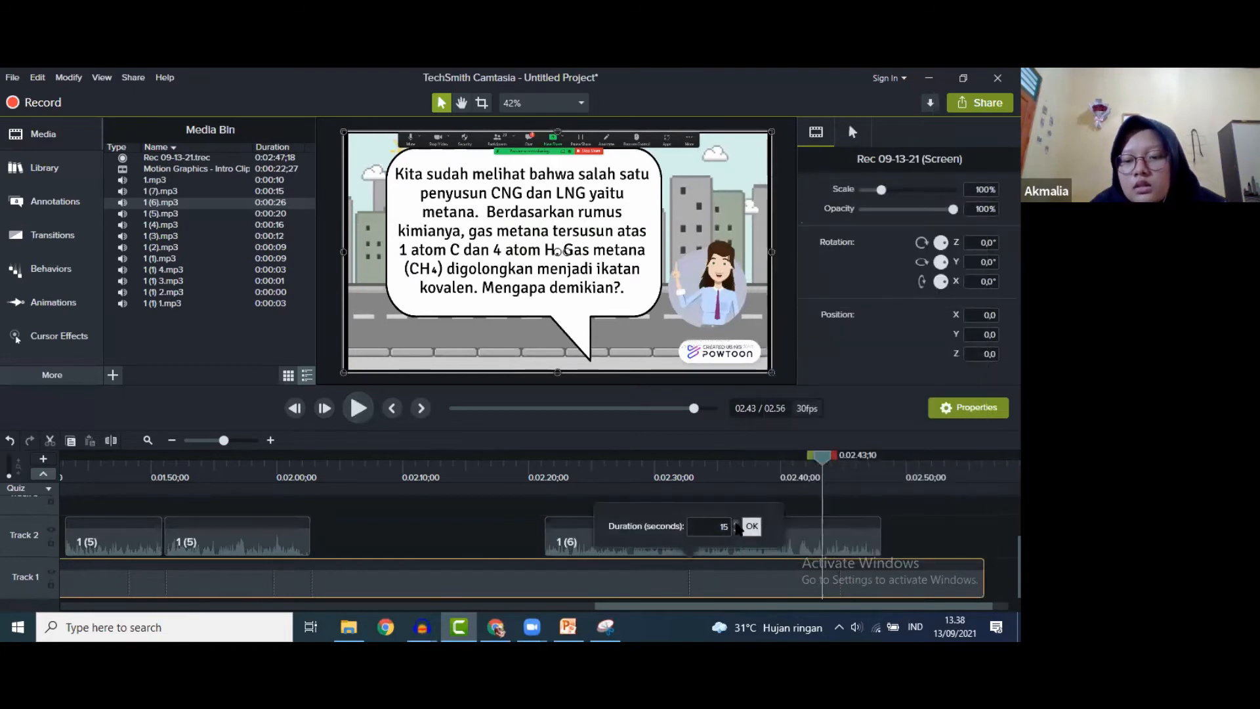
pyautogui.click(753, 527)
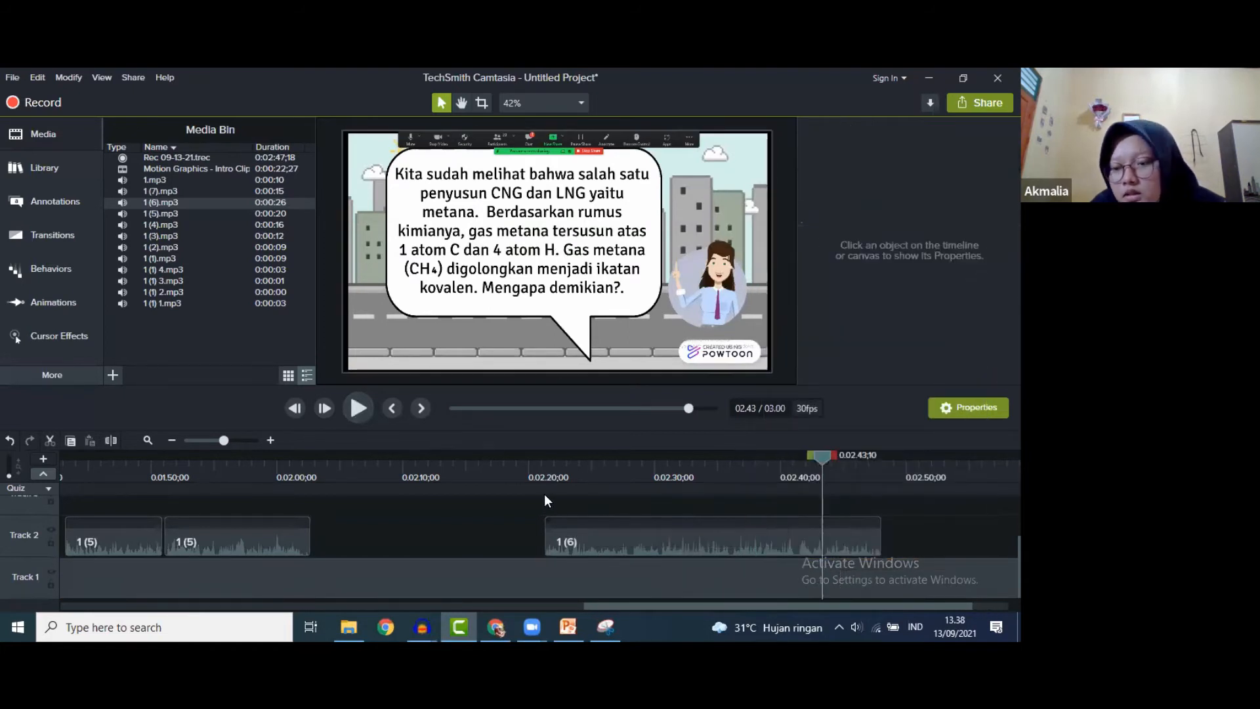
pyautogui.click(356, 410)
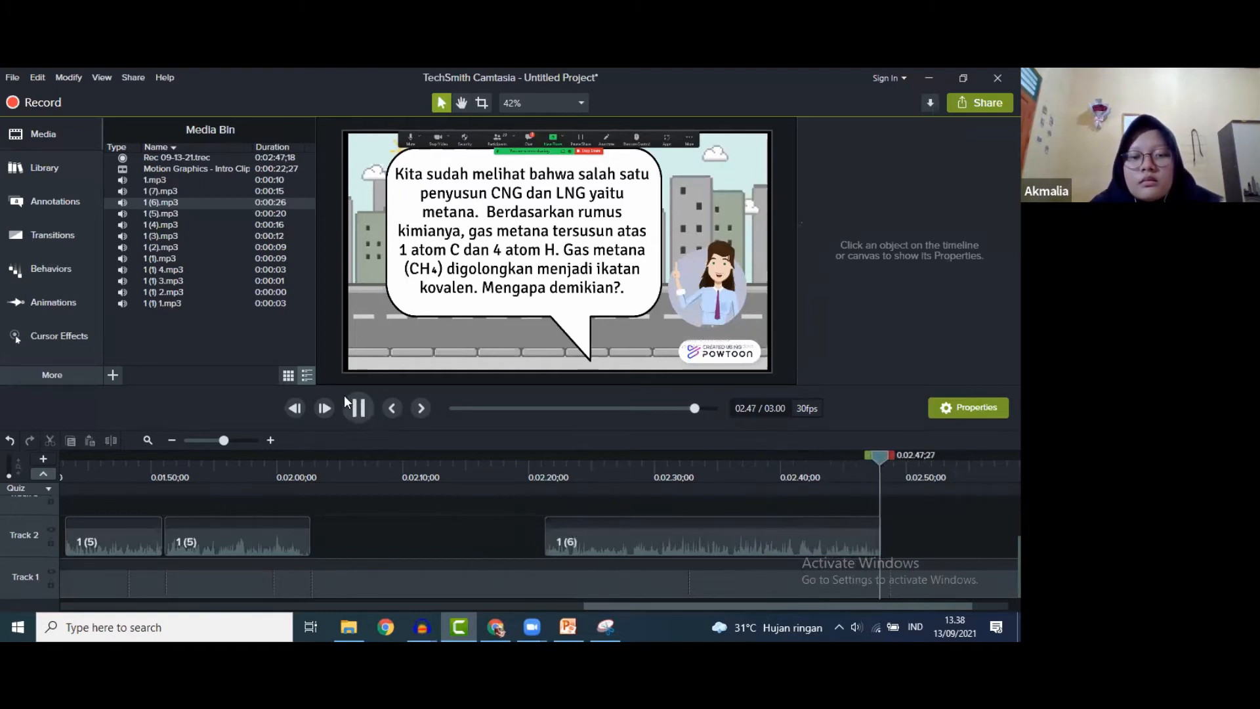
pyautogui.click(358, 408)
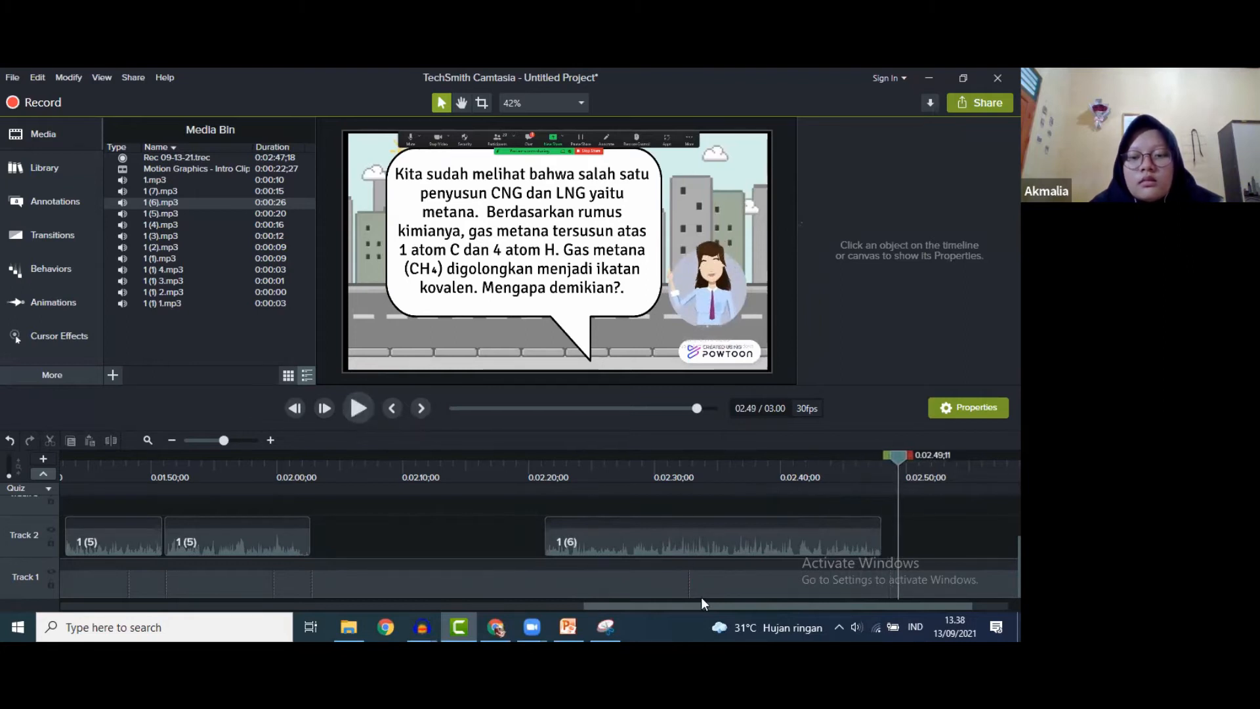
pyautogui.moveTo(700, 604); pyautogui.dragTo(737, 604)
pyautogui.click(358, 407)
# - Place the 1 (7) narration on Track 2 after 1 (6) and play it with the video
pyautogui.press('space')
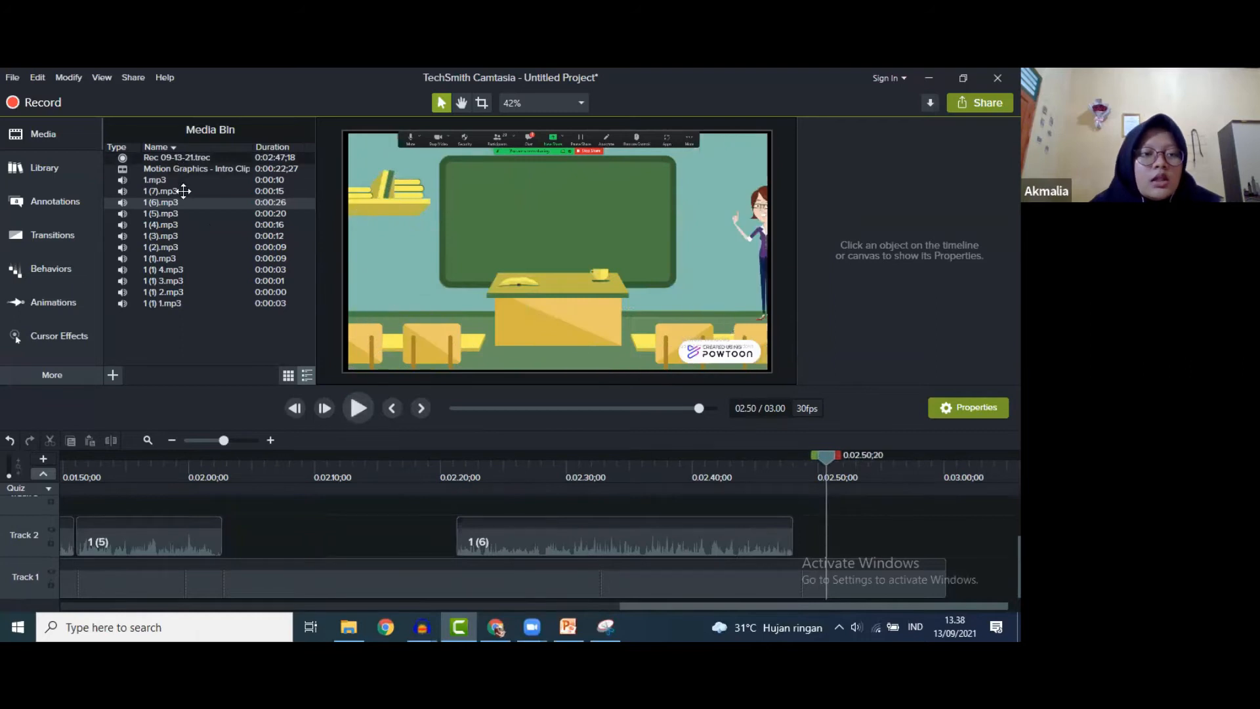
pyautogui.moveTo(184, 191); pyautogui.dragTo(820, 544)
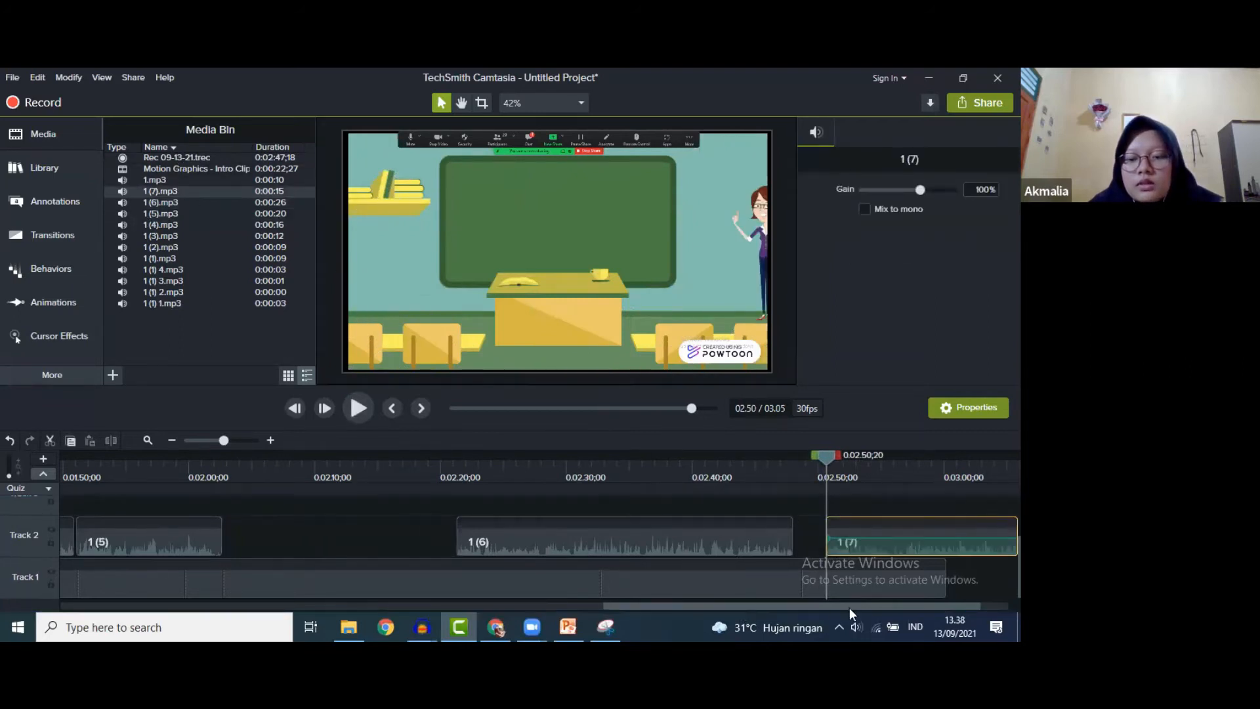
pyautogui.hscroll(2, 752, 552)
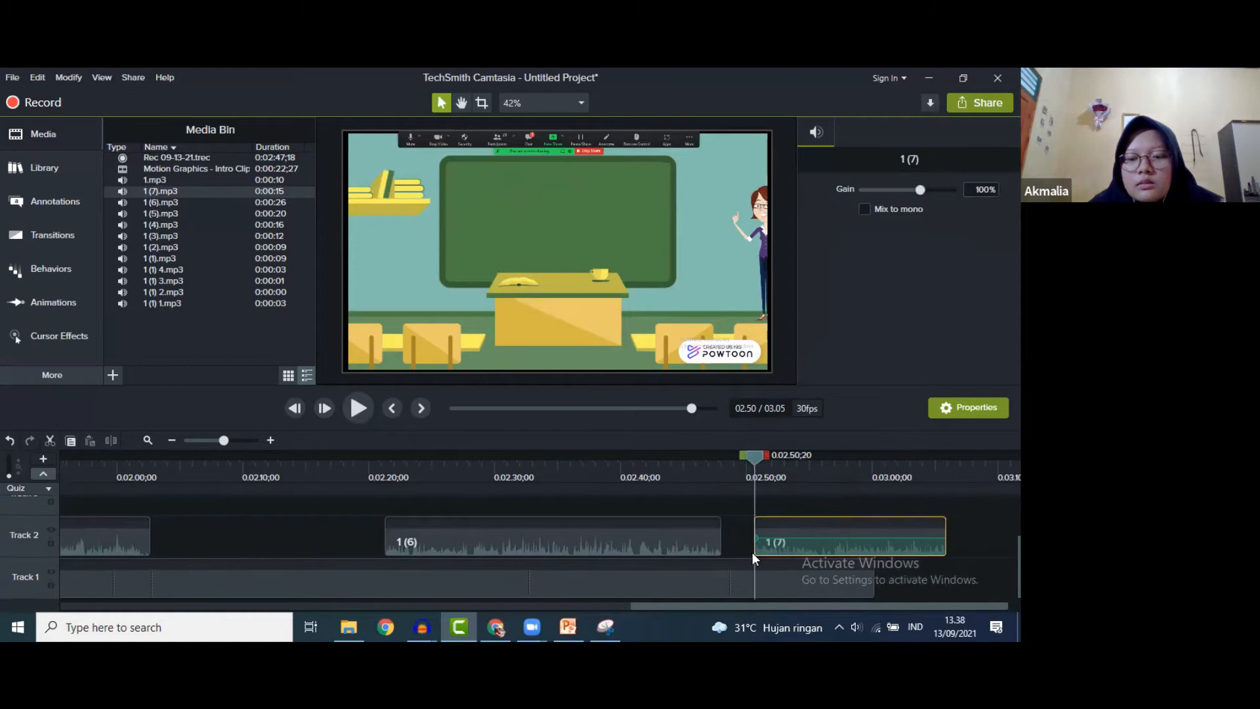
pyautogui.click(368, 408)
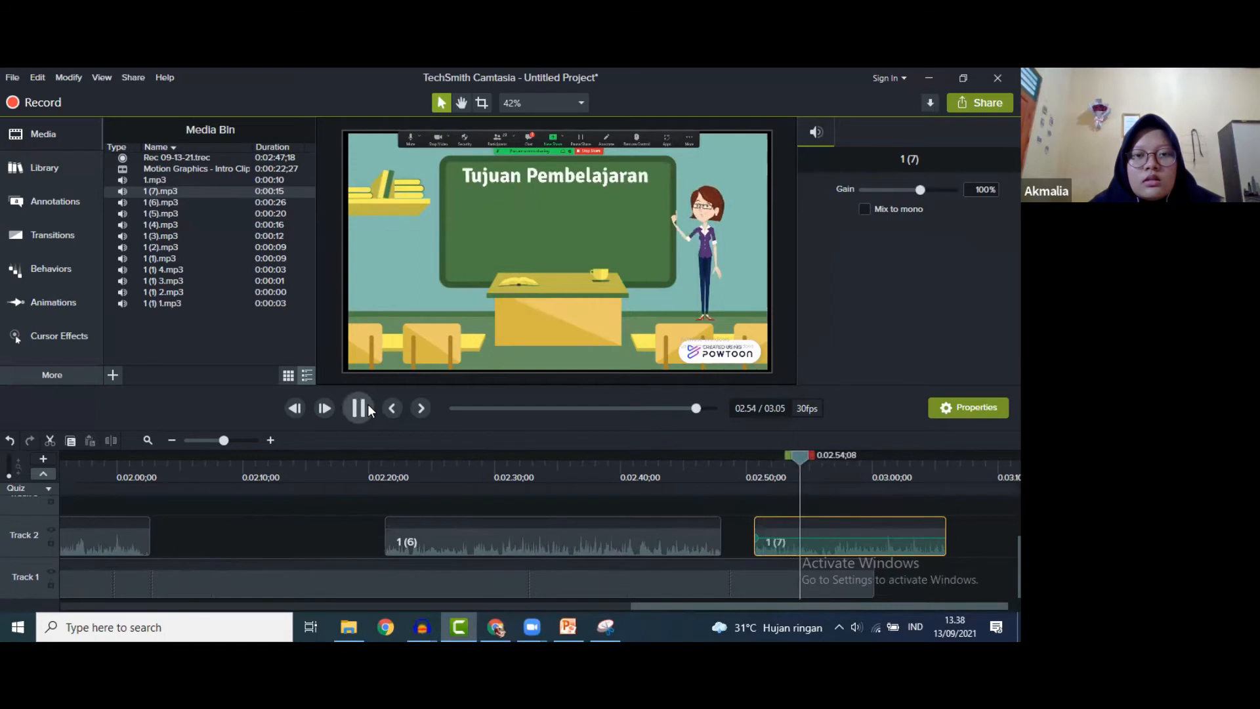
# - Extend the Track 1 recording's frame by 4 seconds around 2:50 and preview the narration
pyautogui.moveTo(819, 455); pyautogui.dragTo(756, 455)
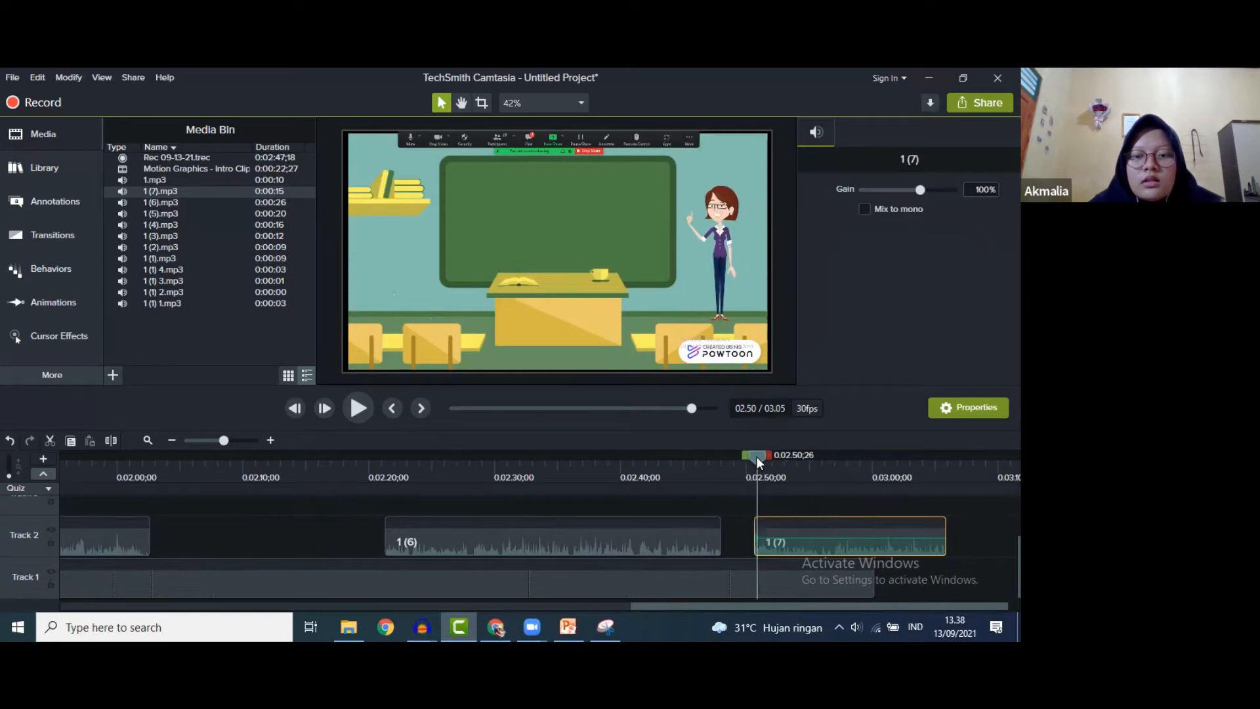
pyautogui.click(770, 584)
pyautogui.rightClick(770, 584)
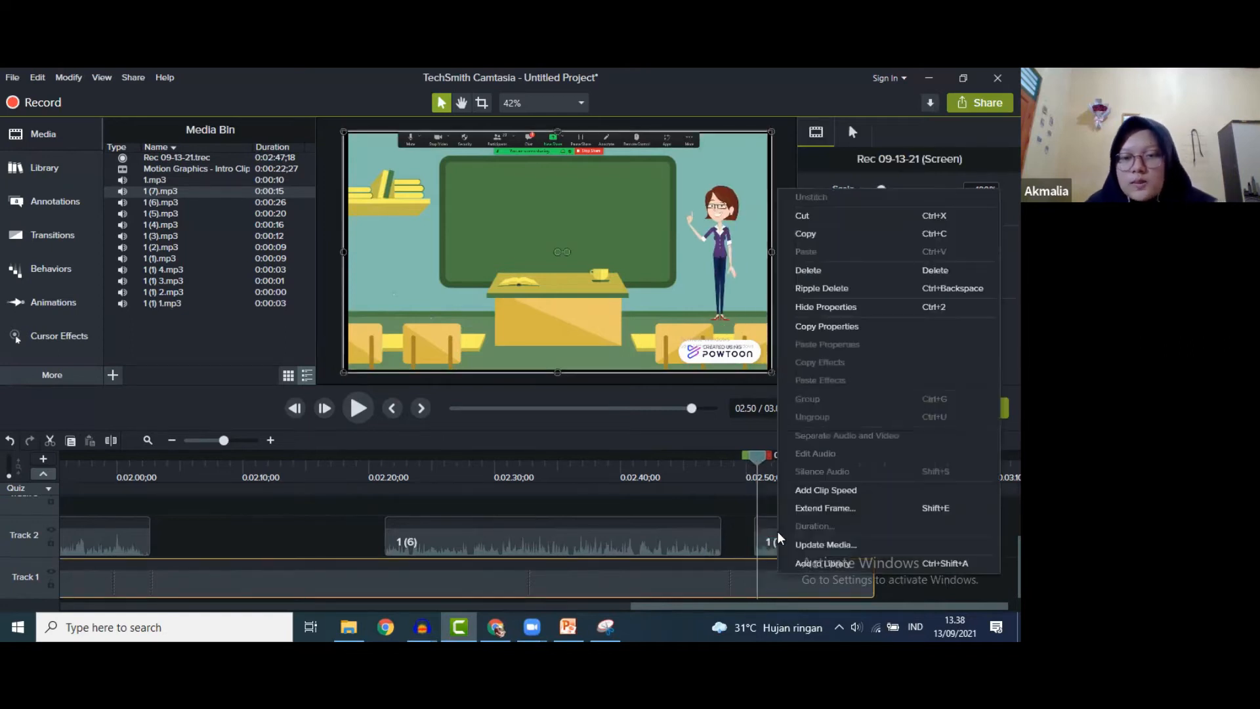
pyautogui.click(782, 504)
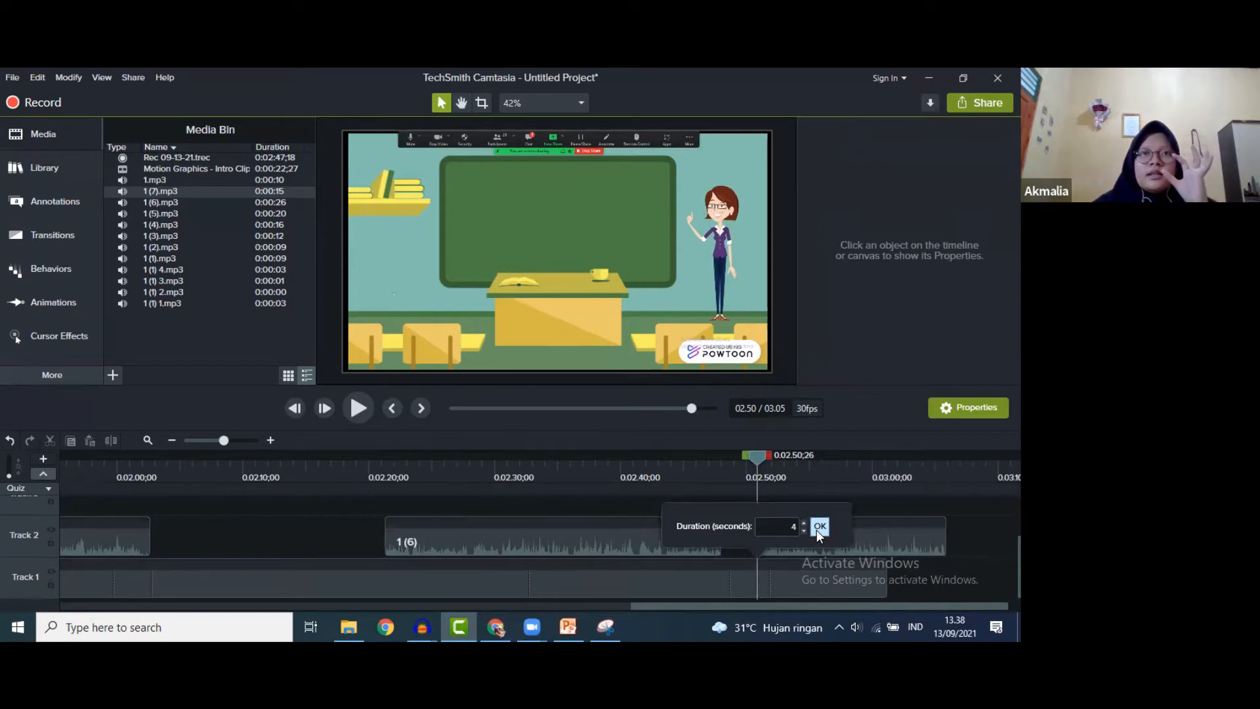
pyautogui.click(819, 527)
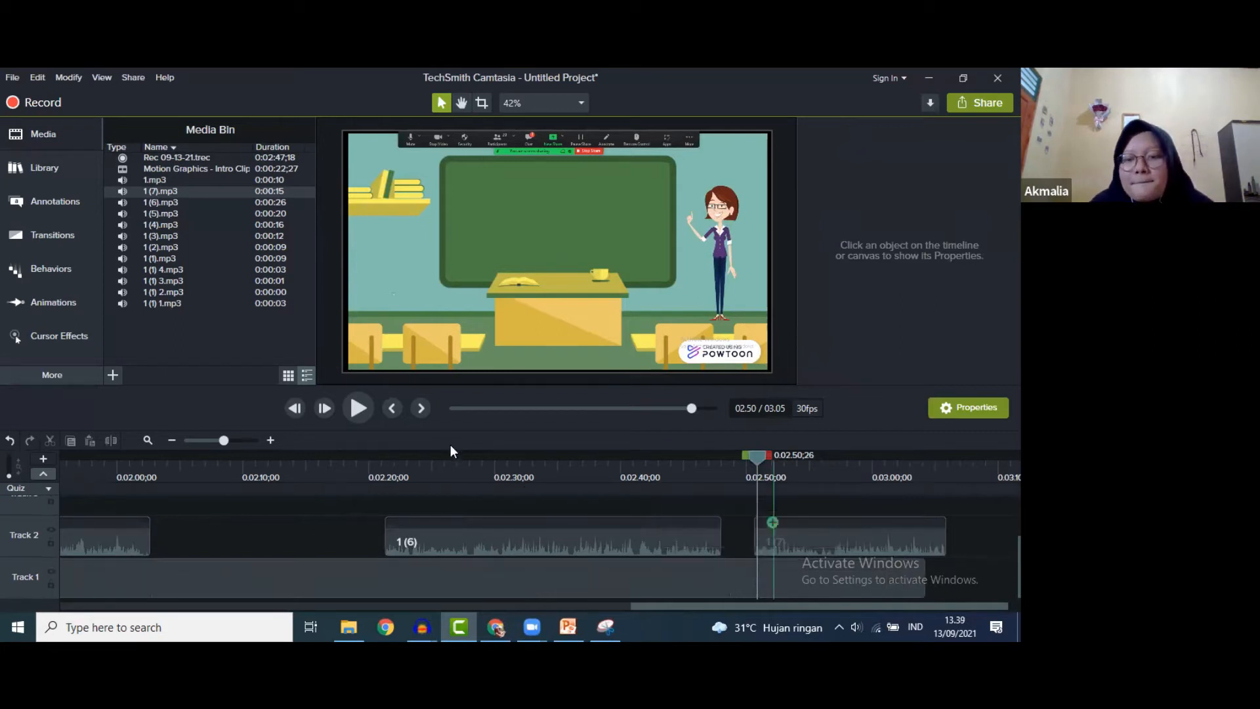
pyautogui.click(357, 408)
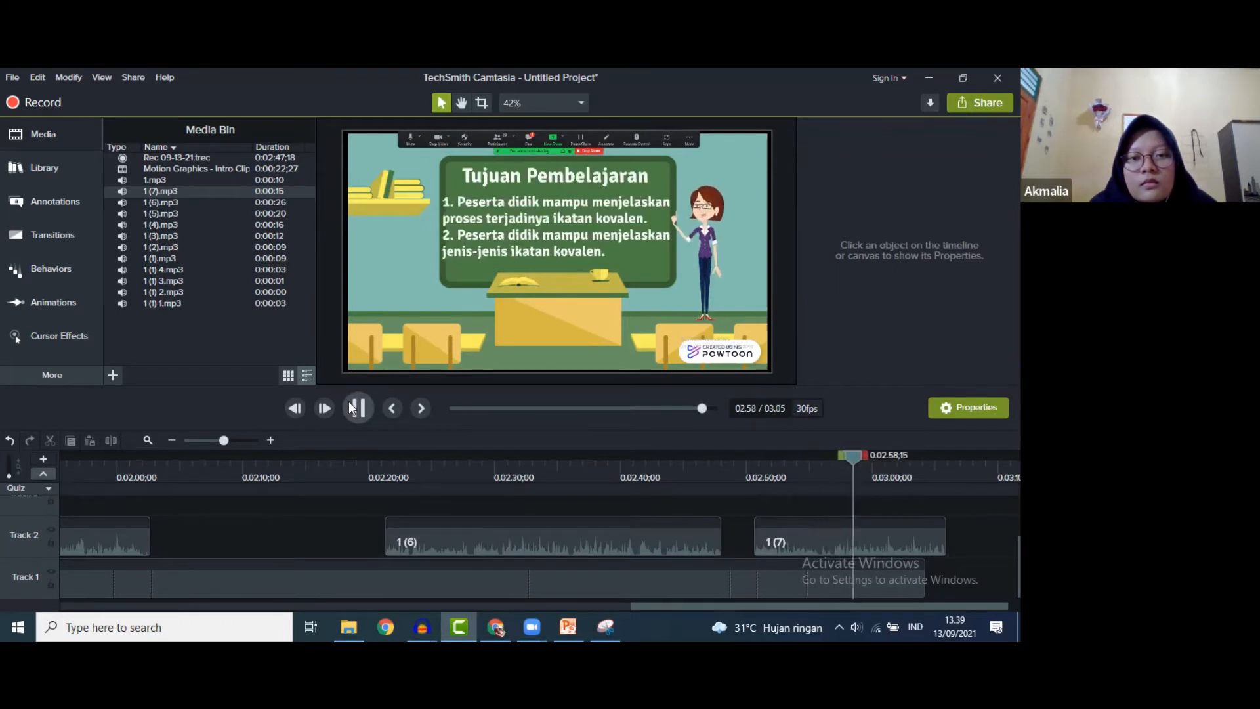
pyautogui.click(351, 409)
# - Lengthen the Track 1 recording by another 4 seconds via Duration and check timing to 3:01
pyautogui.moveTo(859, 454); pyautogui.dragTo(804, 462)
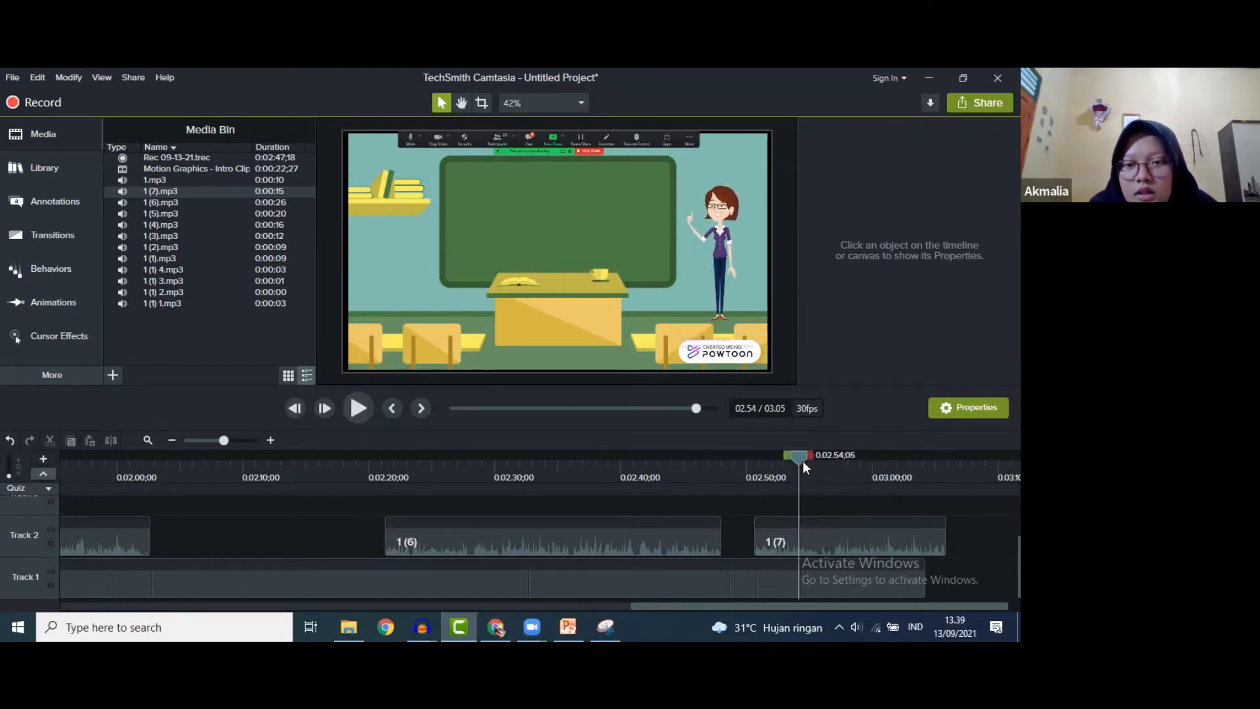
pyautogui.rightClick(787, 580)
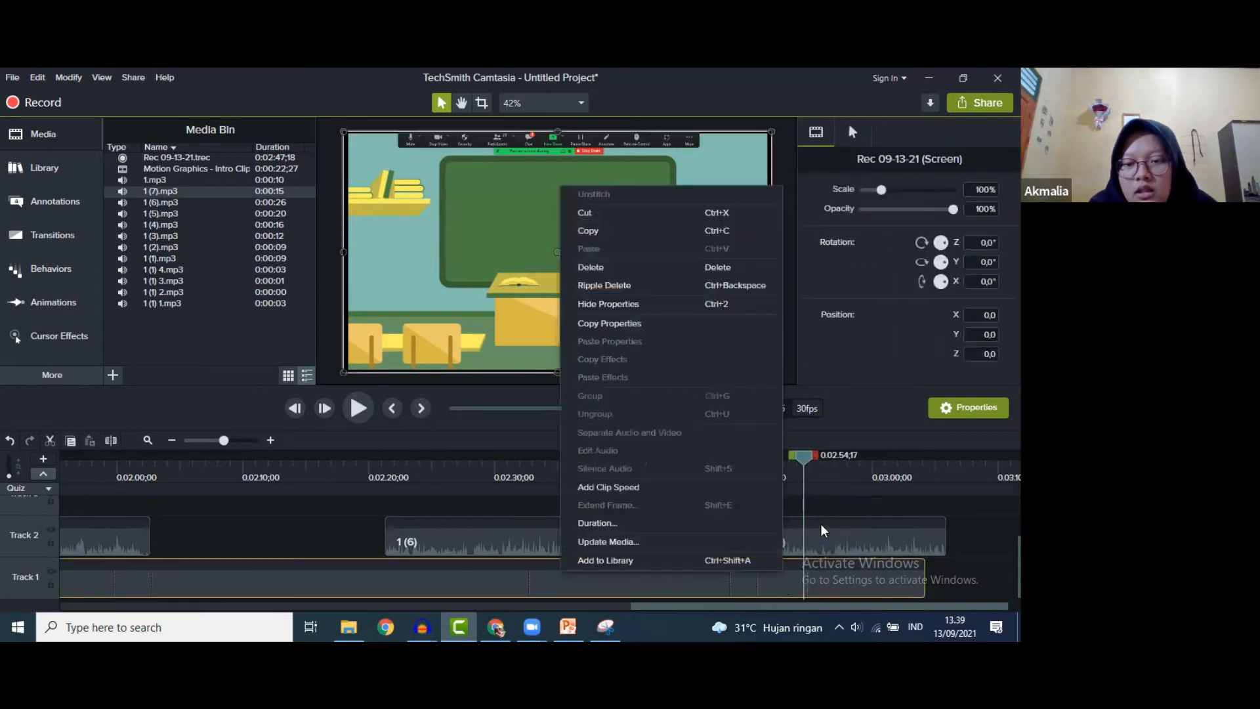
pyautogui.click(698, 524)
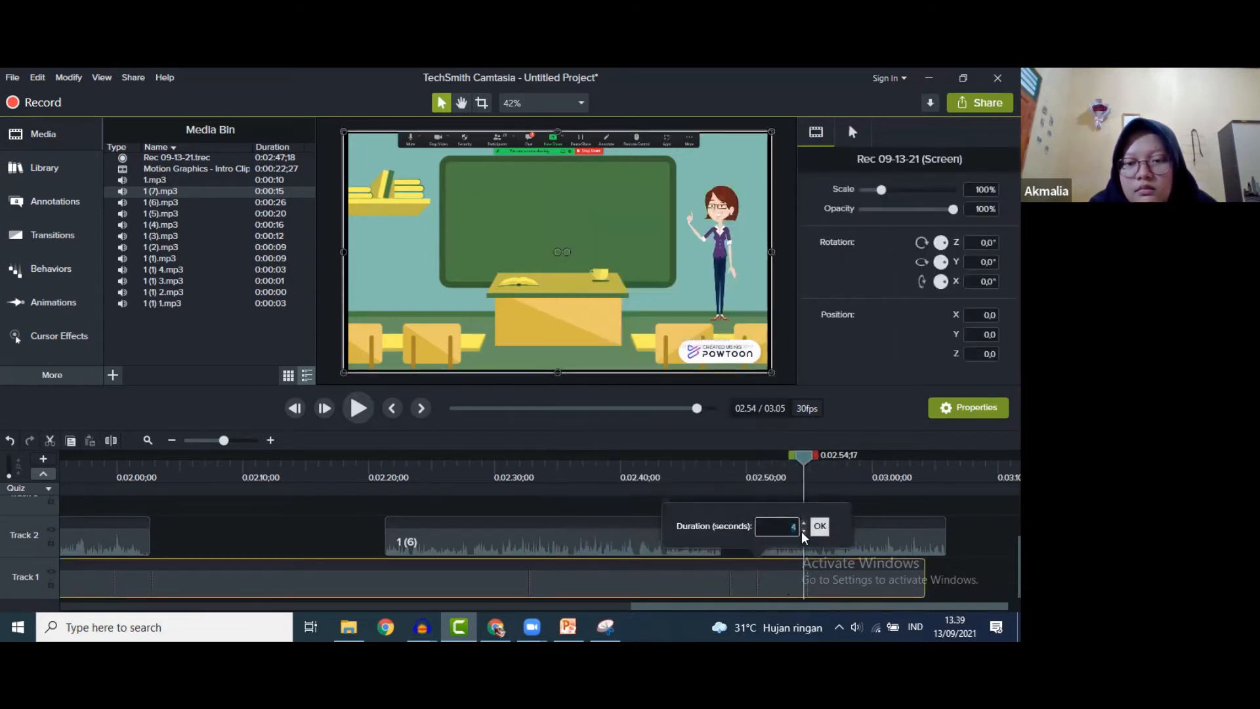
pyautogui.click(819, 528)
pyautogui.click(358, 408)
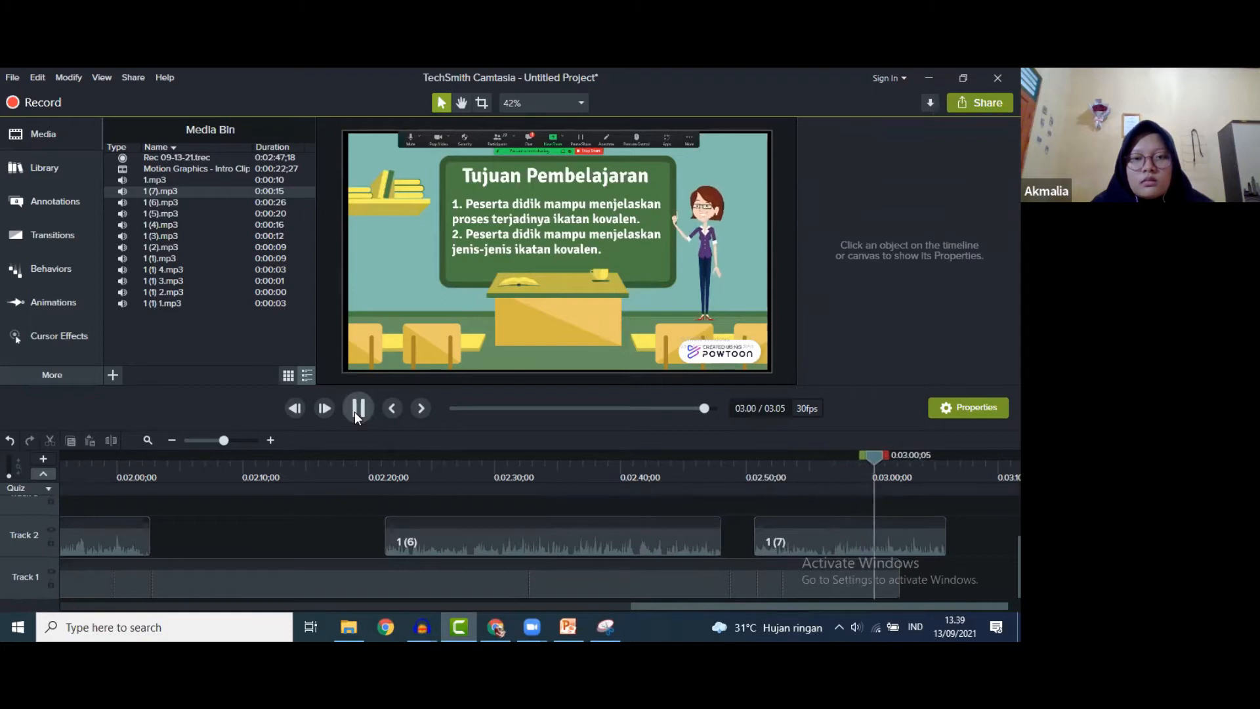
pyautogui.click(856, 589)
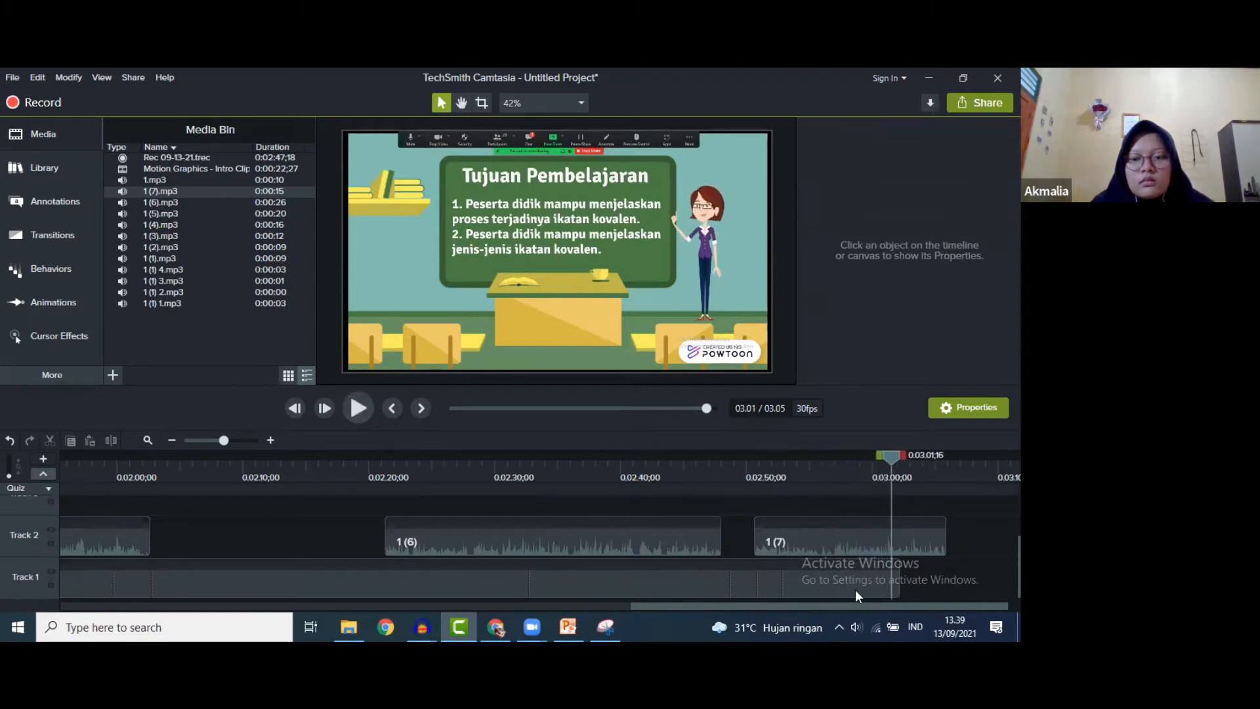
# - Hold the recording's last frame 1 more second so the project reaches 3:06
pyautogui.rightClick(848, 570)
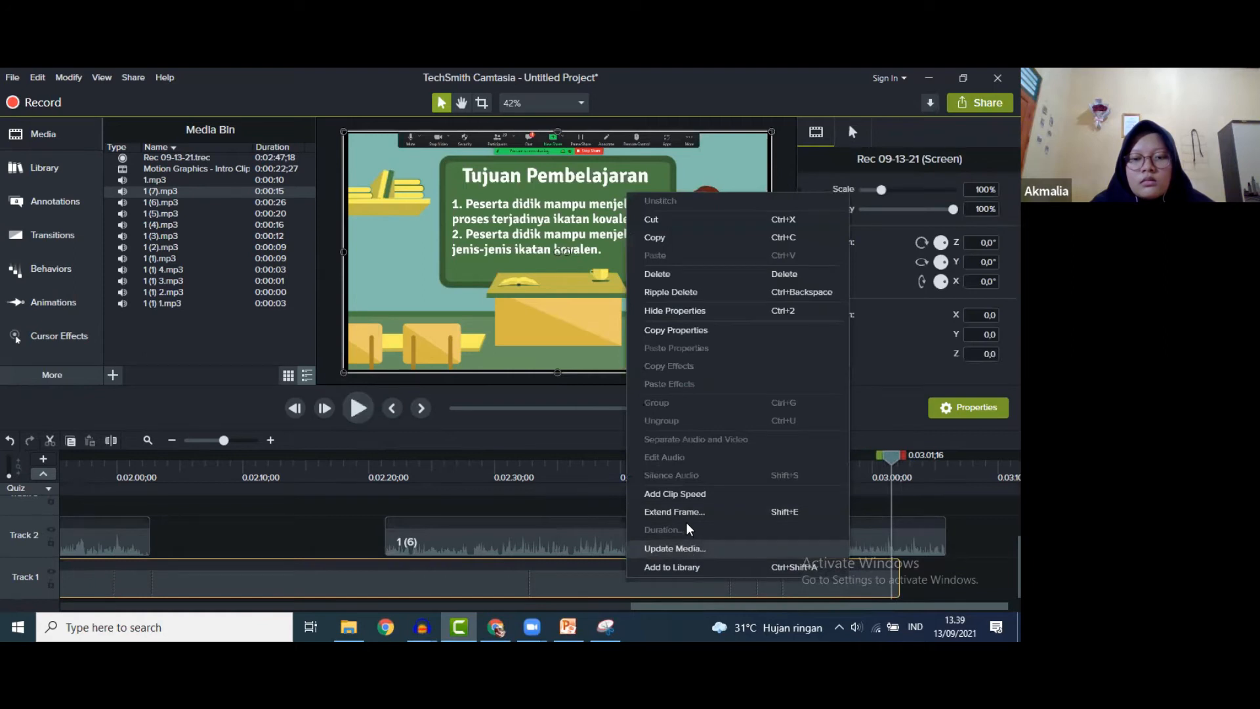
pyautogui.click(686, 517)
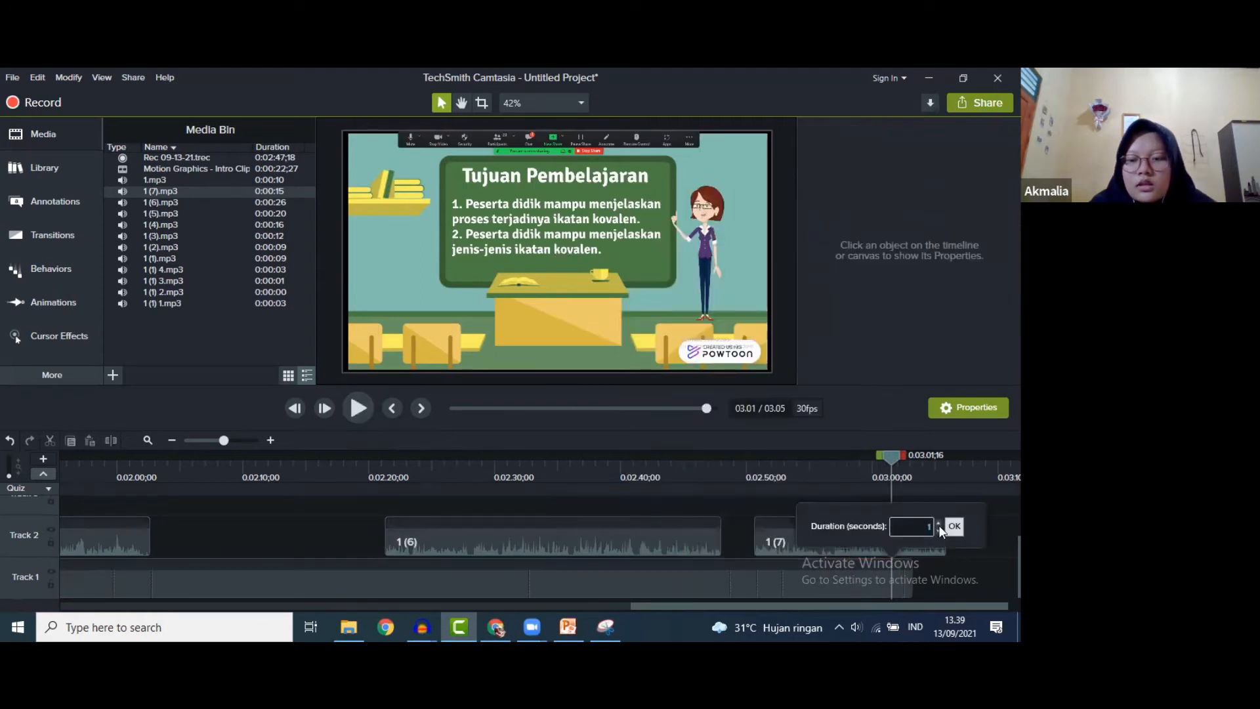
pyautogui.click(954, 528)
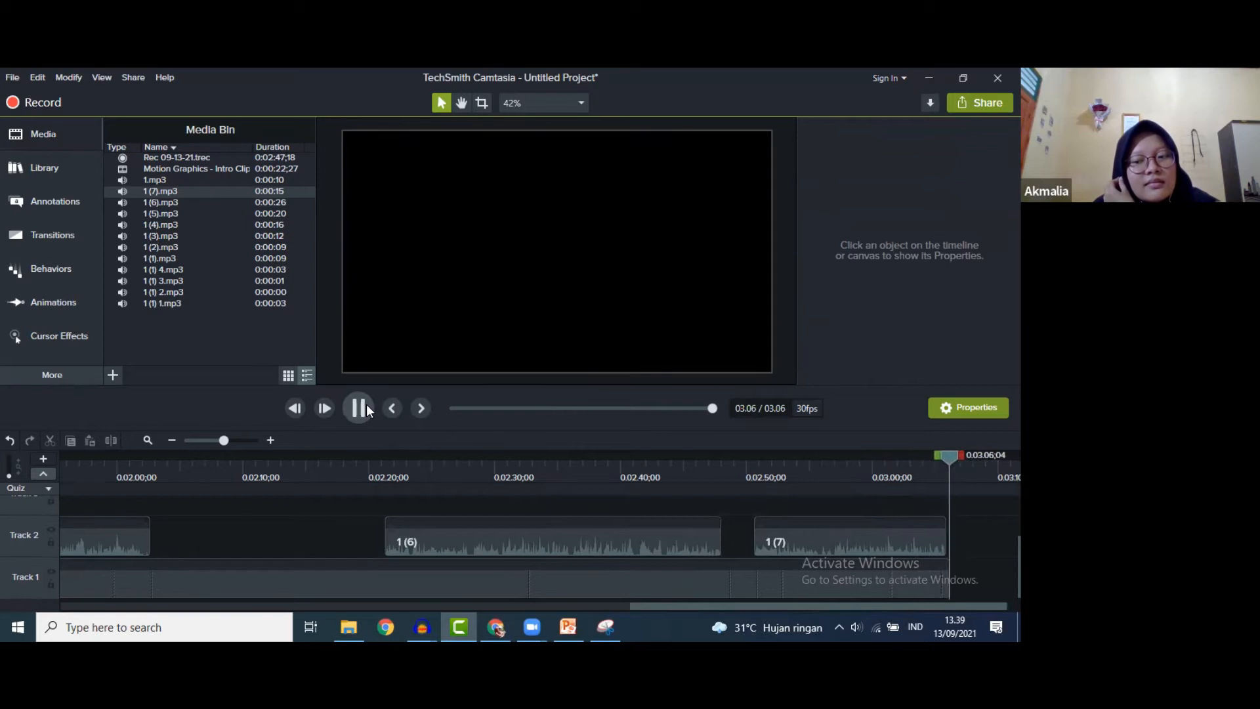
# - Stop playback and zoom the timeline out to view the whole 3:06 project
pyautogui.click(366, 408)
pyautogui.click(69, 454)
pyautogui.moveTo(68, 455); pyautogui.dragTo(1014, 455)
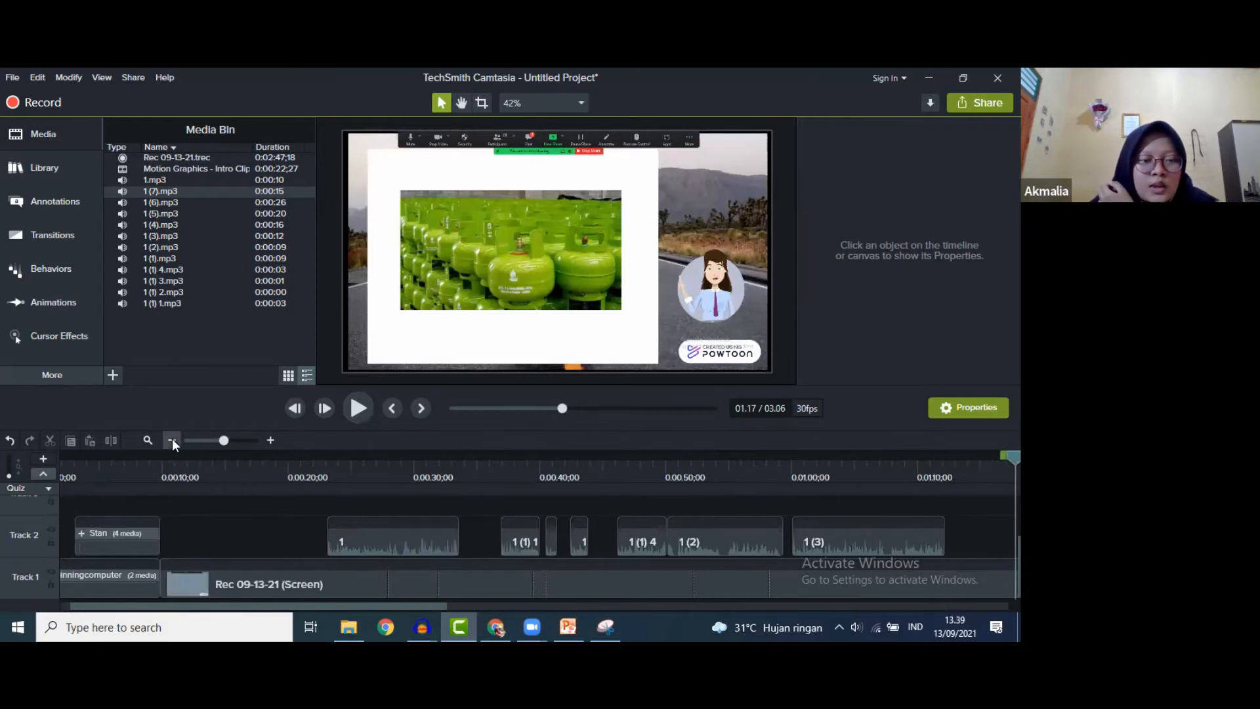
pyautogui.moveTo(224, 439); pyautogui.dragTo(217, 439)
pyautogui.moveTo(353, 604); pyautogui.dragTo(857, 623)
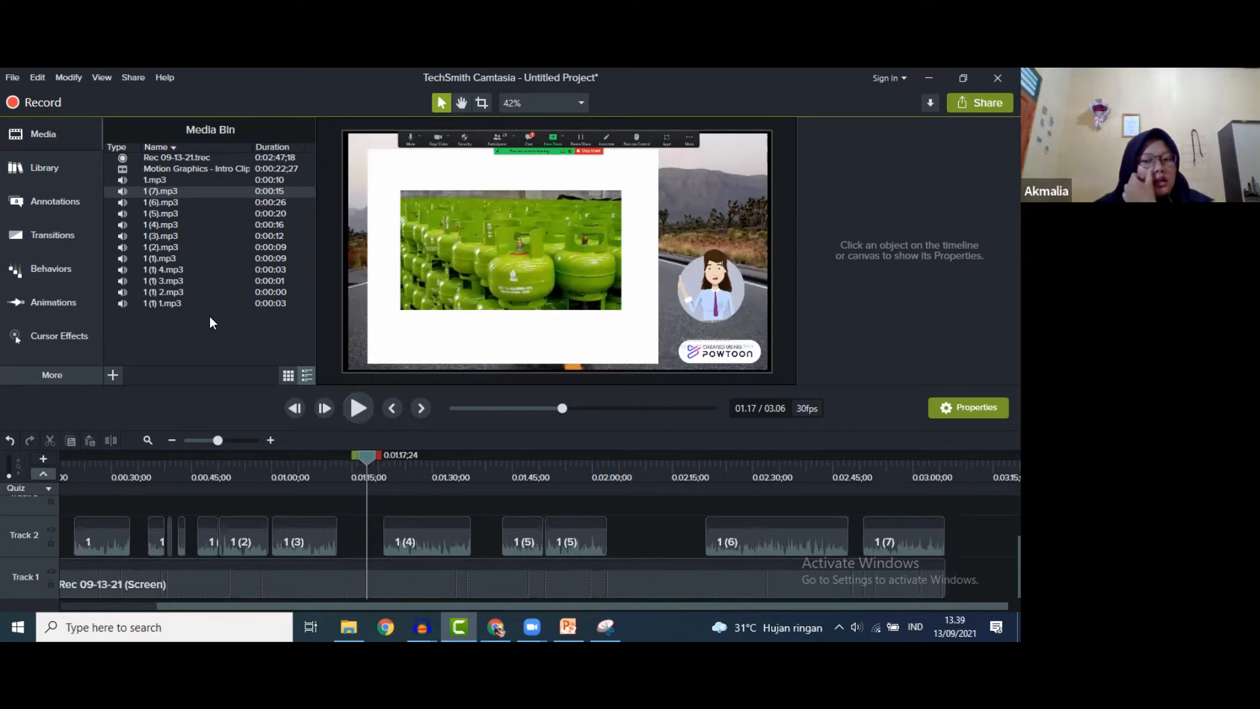
# - In the Library, collapse Lower Thirds, expand Outros and select Simple Bright Outro 3
pyautogui.click(34, 168)
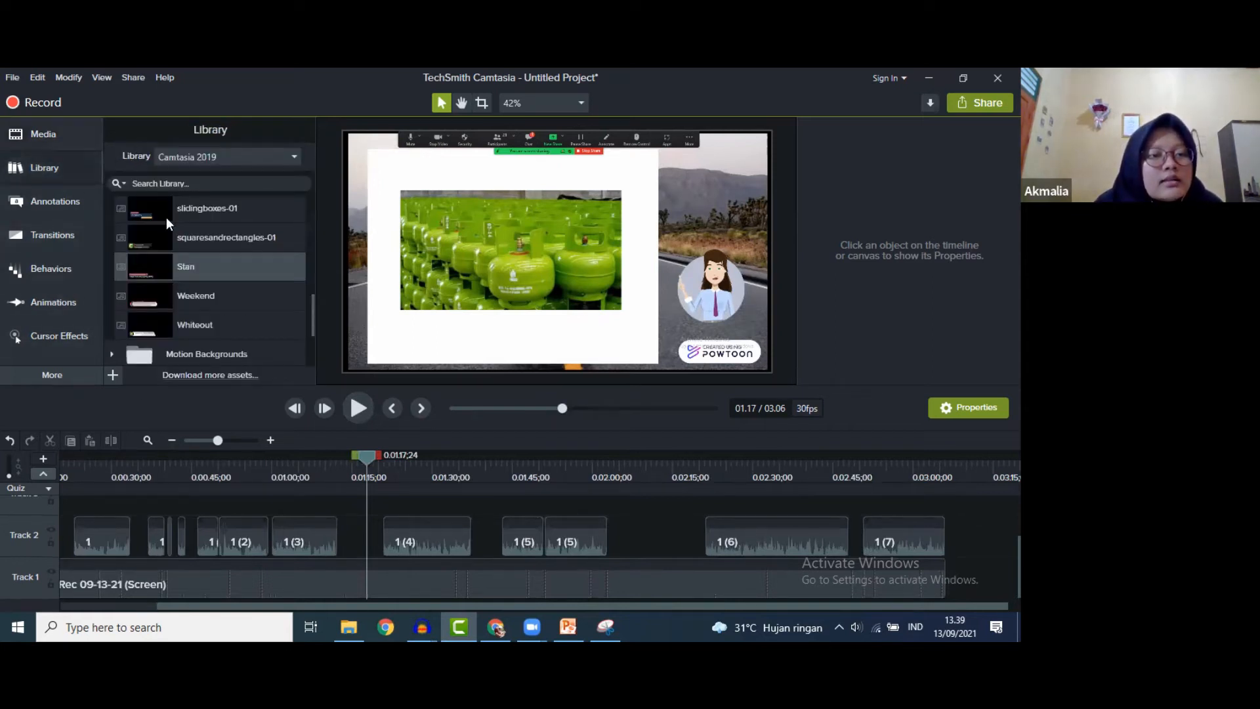
pyautogui.scroll(5, 174, 241)
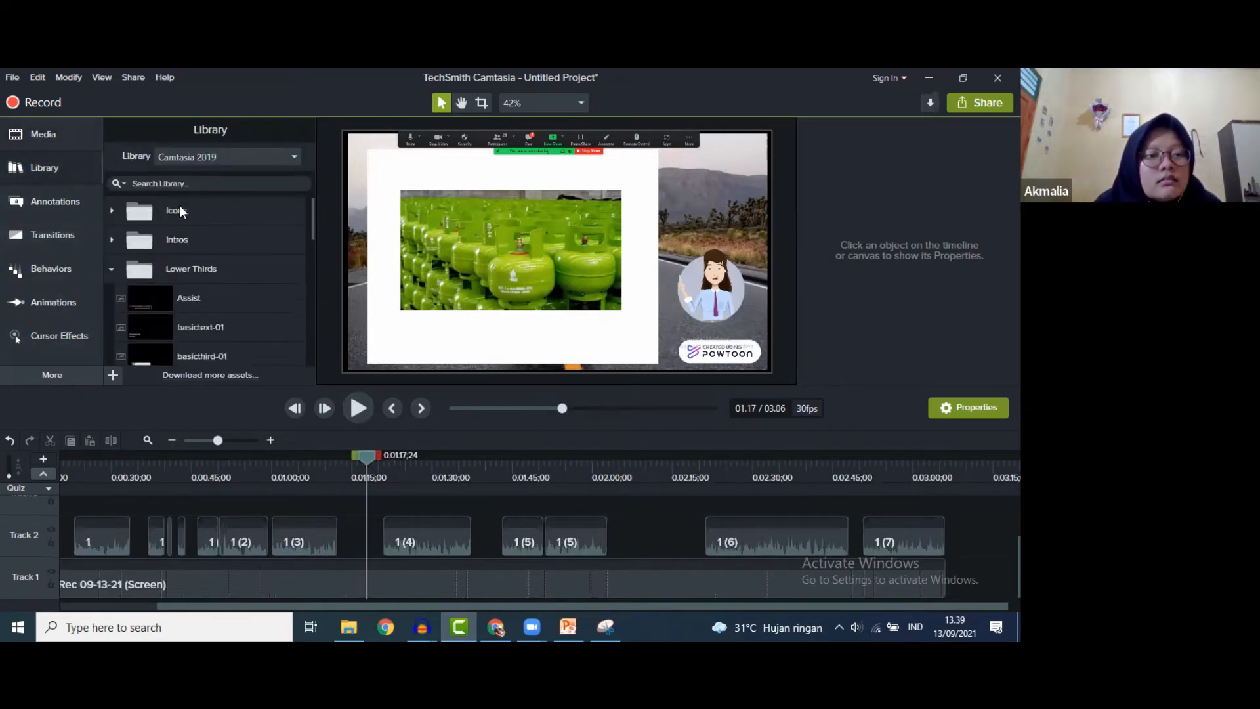
pyautogui.click(112, 268)
pyautogui.scroll(-1, 214, 298)
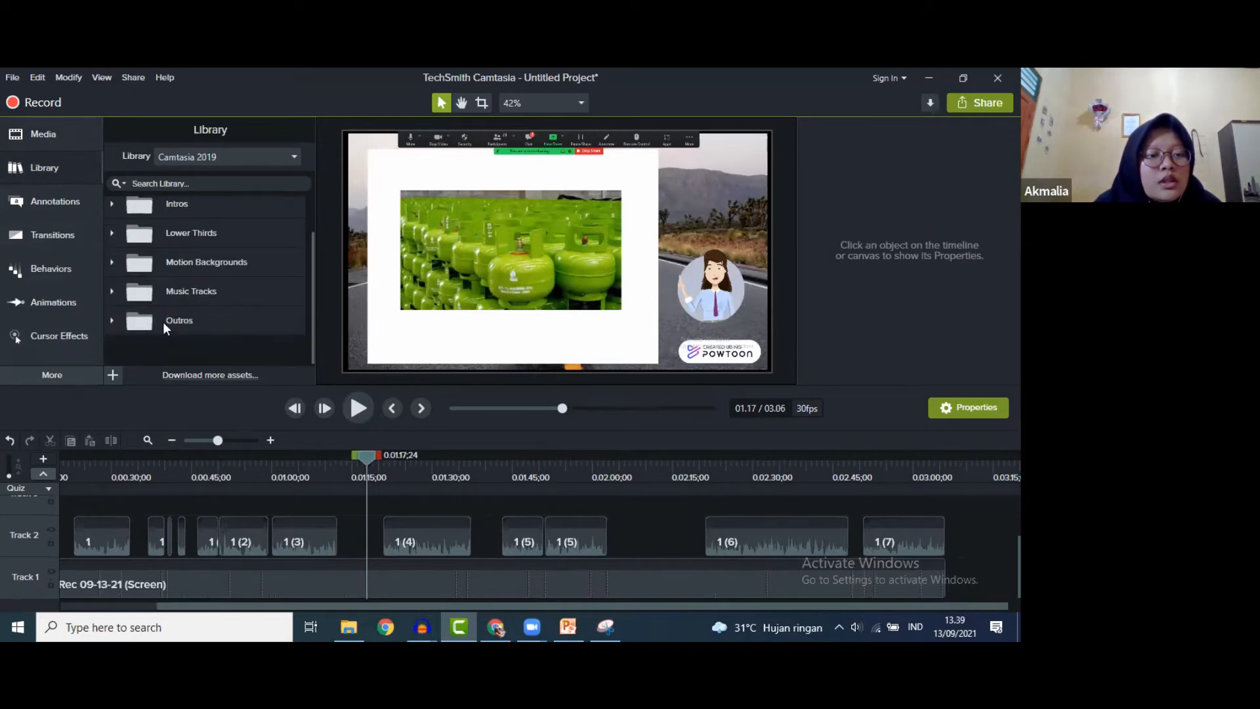
pyautogui.click(115, 317)
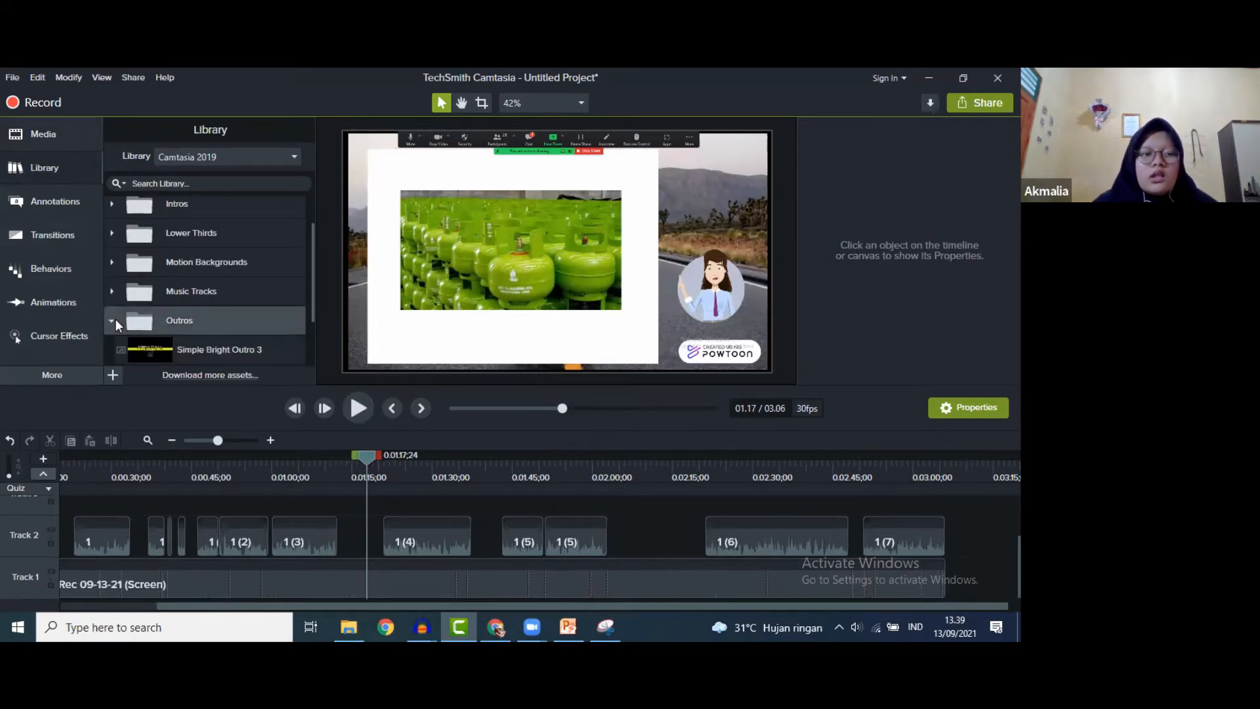
pyautogui.scroll(-2, 212, 313)
pyautogui.click(190, 293)
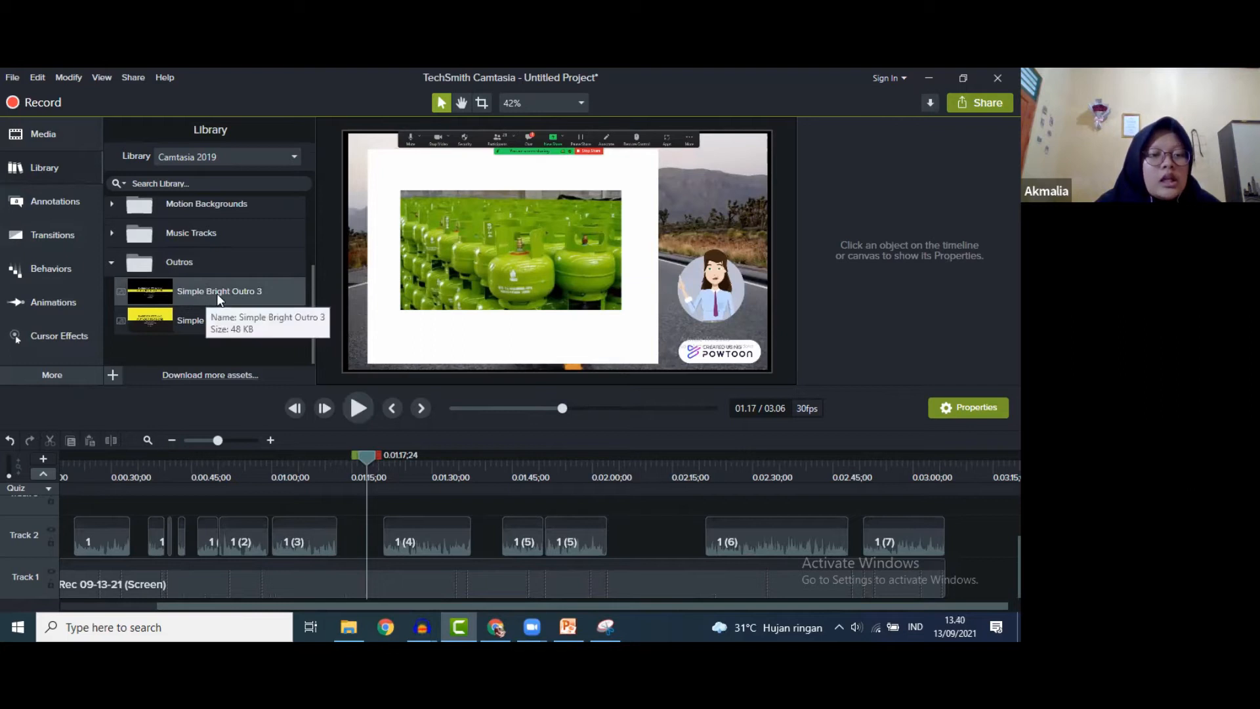
# - Add Simple Bright Outro 3 at the end of Track 1 and preview it at 3:11
pyautogui.moveTo(218, 284); pyautogui.dragTo(958, 538)
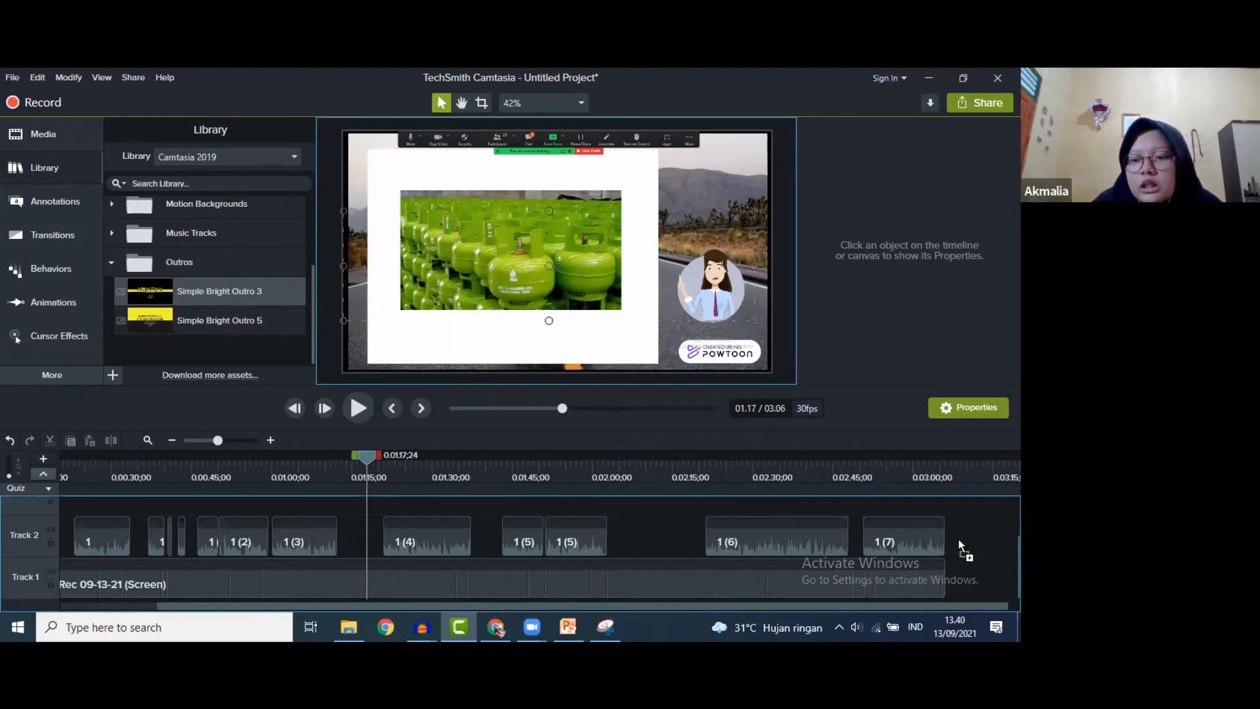
pyautogui.moveTo(971, 586); pyautogui.dragTo(983, 610)
pyautogui.moveTo(510, 498); pyautogui.dragTo(917, 530)
pyautogui.click(928, 470)
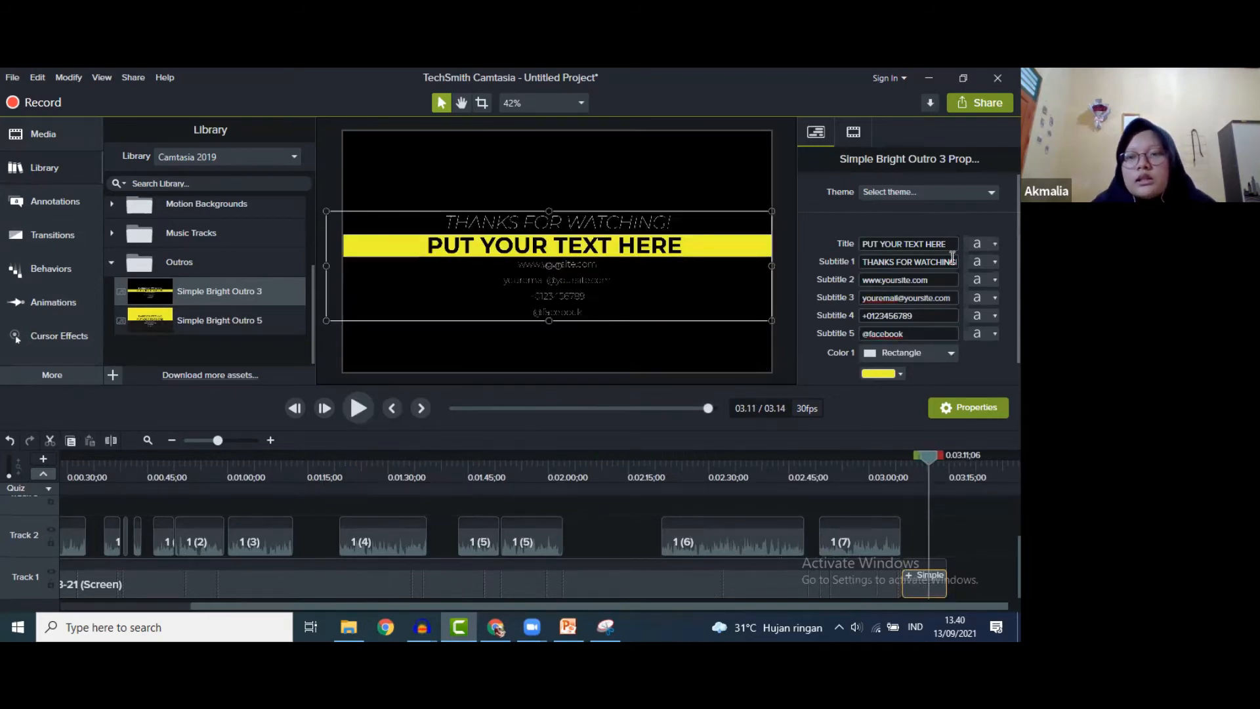
# - Set the outro's Subtitle 1 font to Arial Black
pyautogui.click(979, 263)
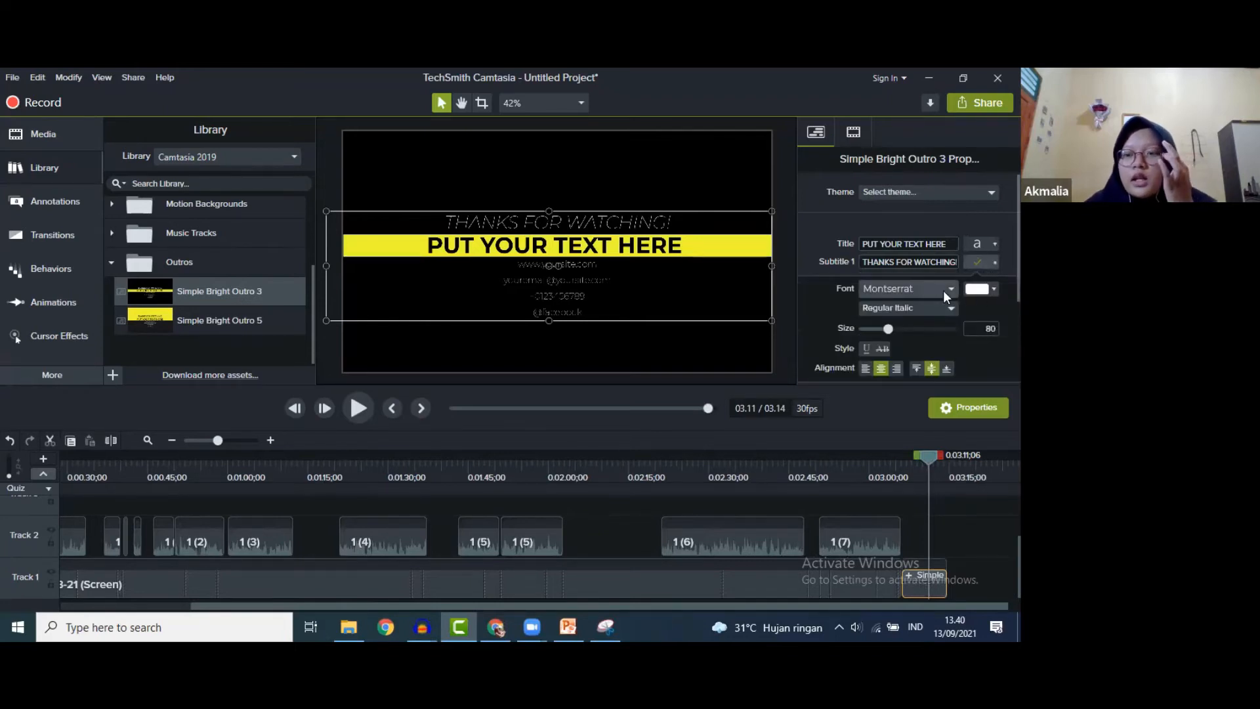
pyautogui.click(943, 290)
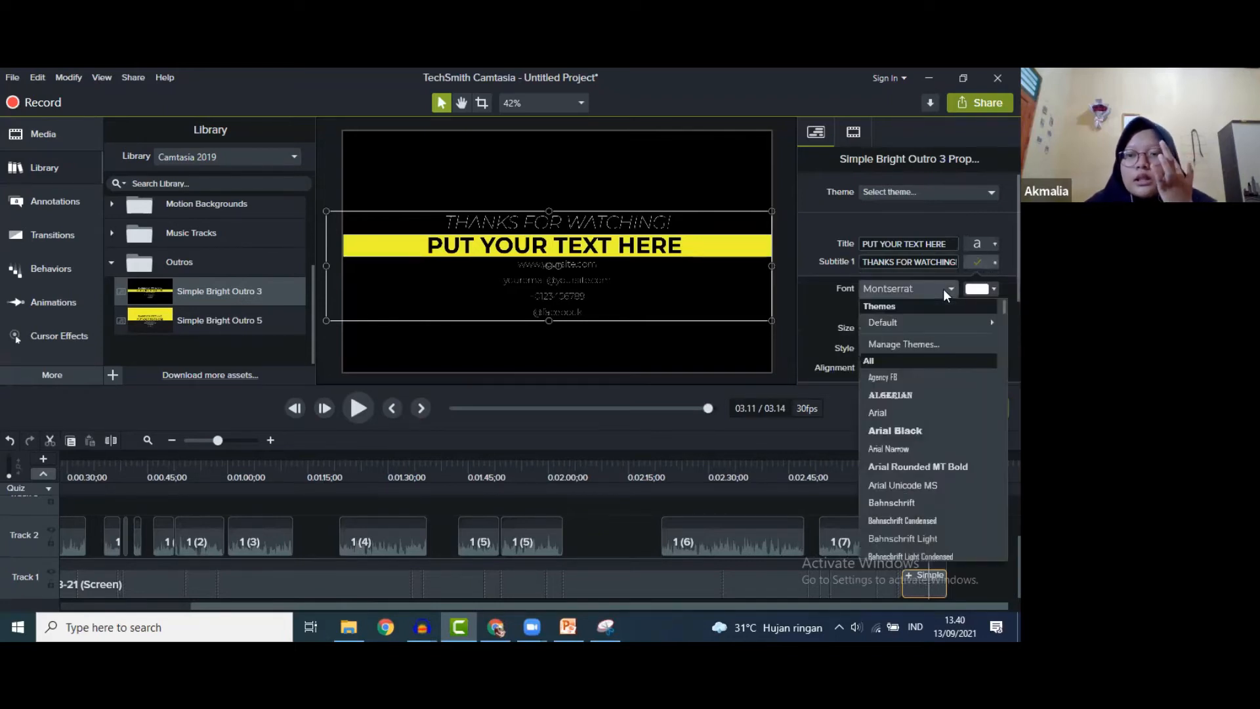
pyautogui.click(895, 430)
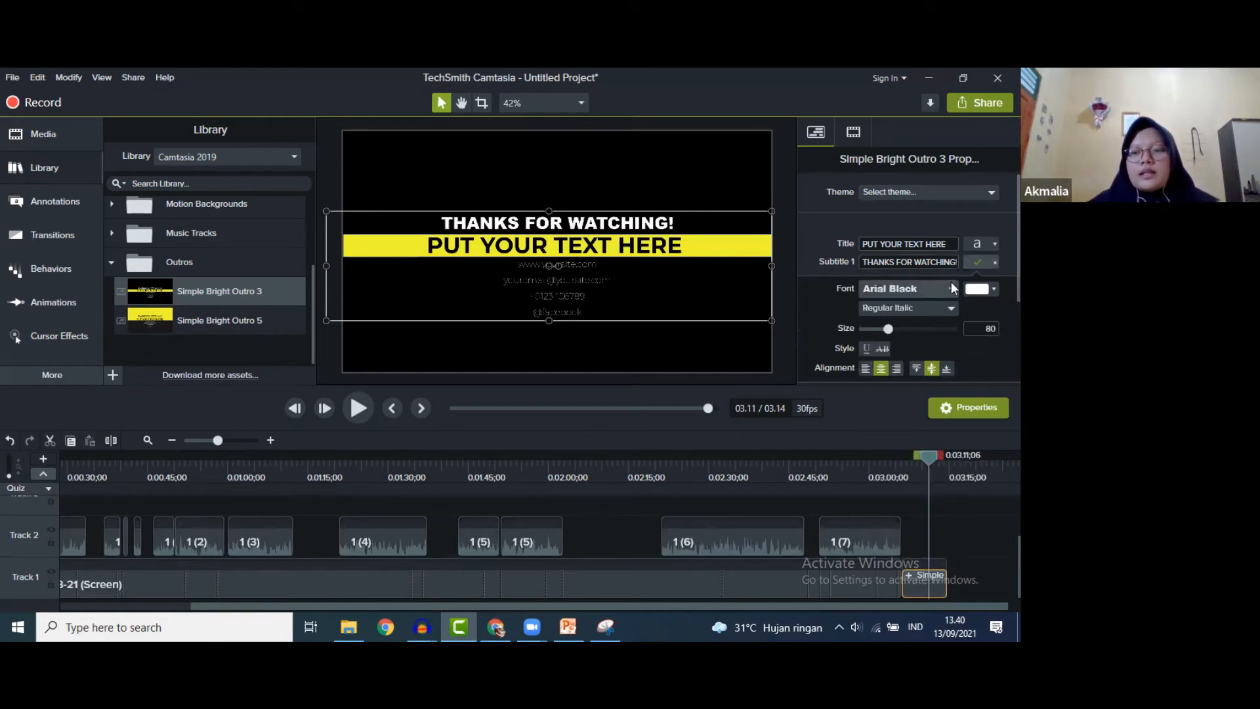
pyautogui.click(975, 262)
# - Replace the outro title with 'SEE YOU AGAIN :)' and type the presenter's name into the subtitle
pyautogui.tripleClick(941, 244)
pyautogui.write('S')
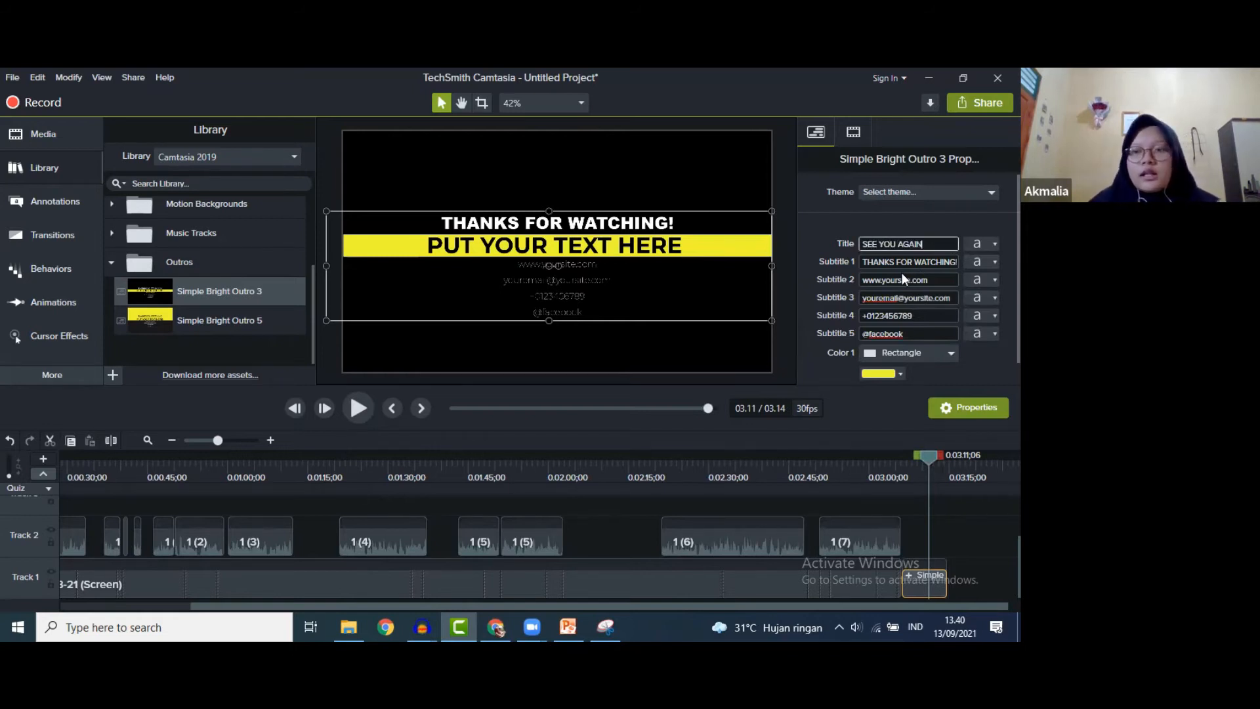
pyautogui.write('EE YOU AGAIN :')
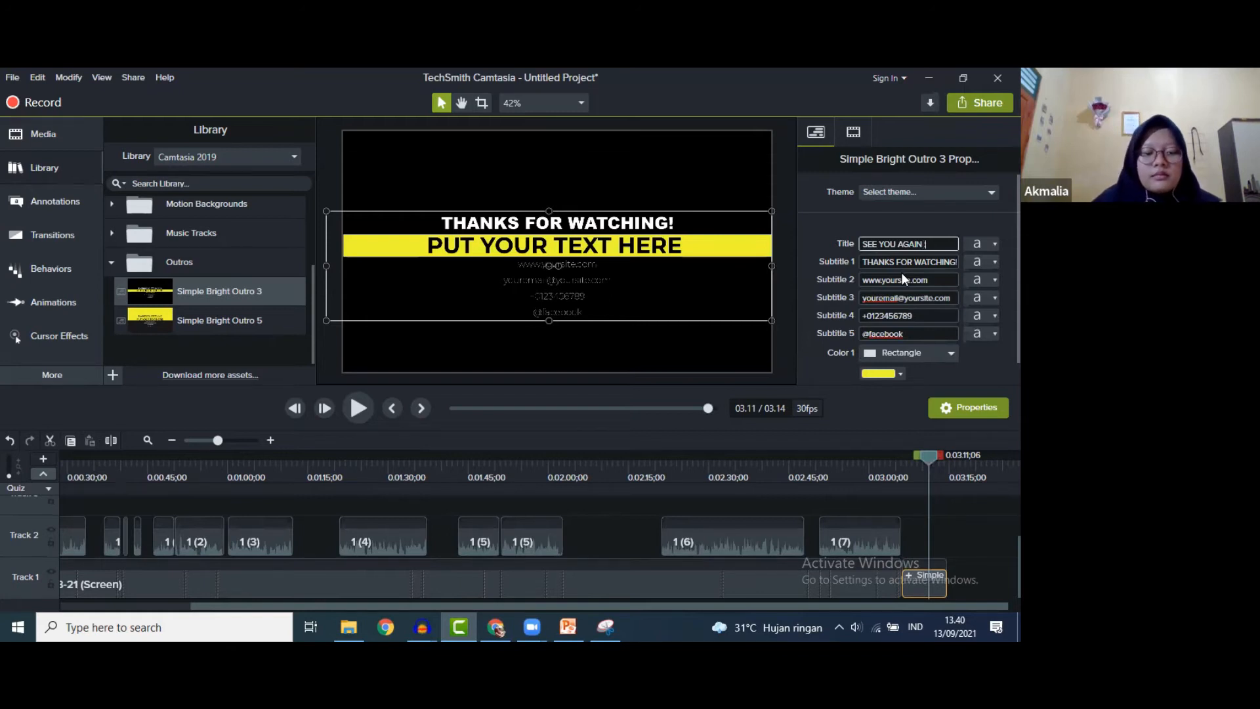
pyautogui.write(')')
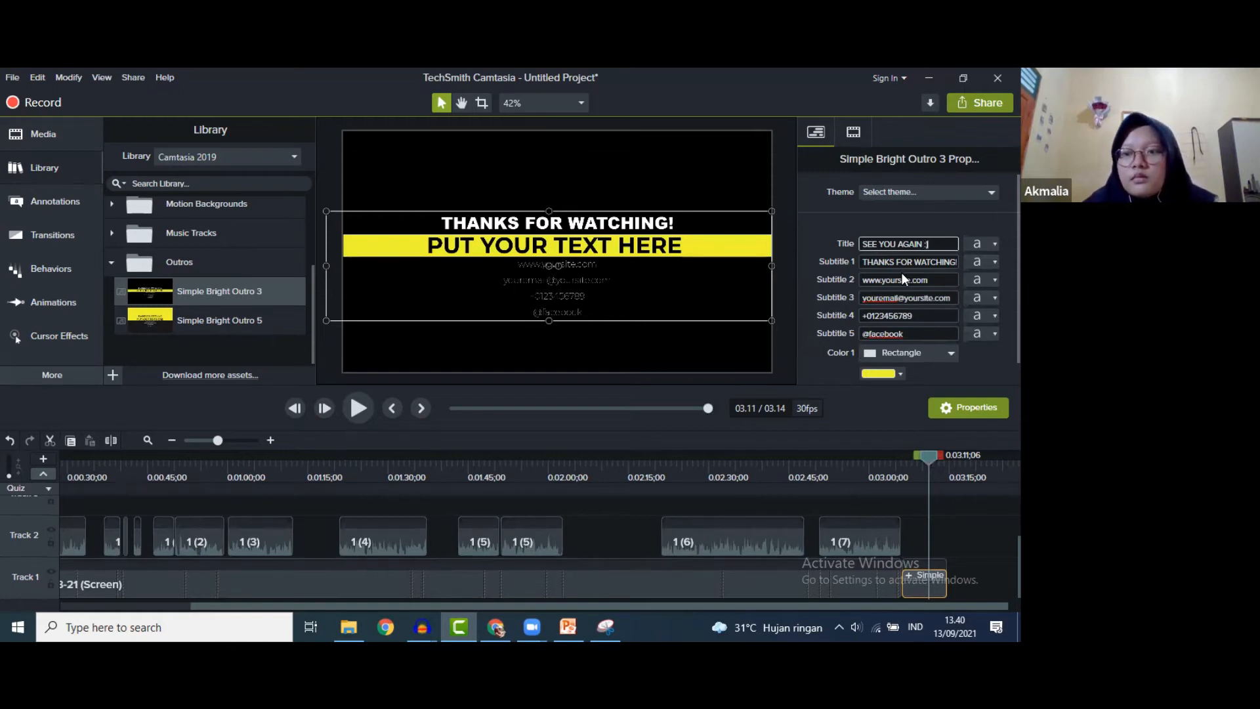
pyautogui.click(937, 282)
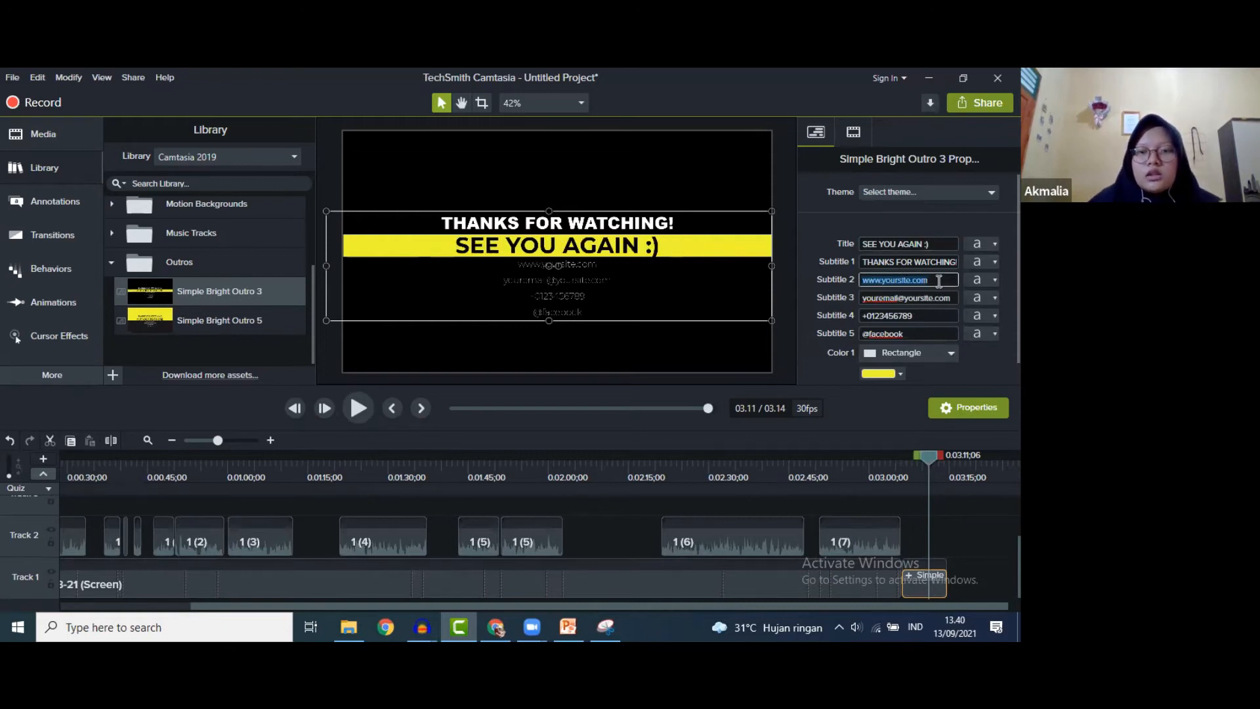
pyautogui.write('Akmalia Mutiara Dewi')
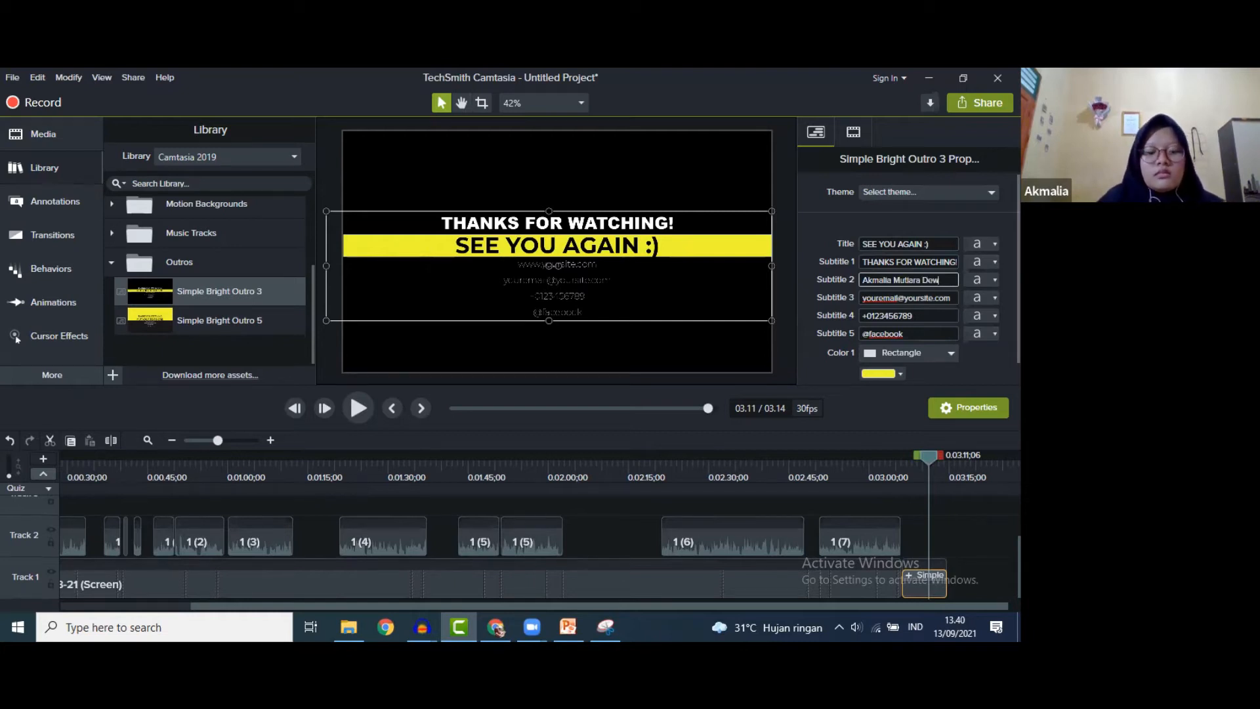
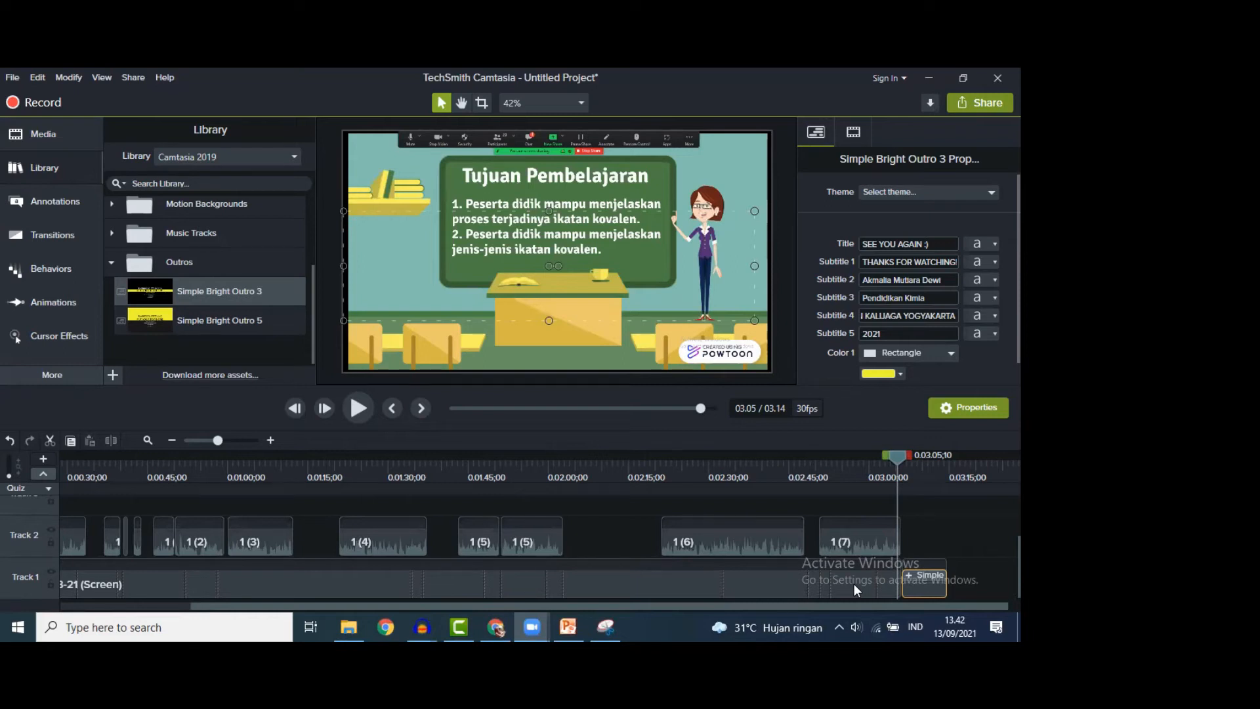
# - Preview the lesson around 2:21 until the text-bubble question appears
pyautogui.moveTo(893, 456); pyautogui.dragTo(875, 456)
pyautogui.moveTo(772, 468); pyautogui.dragTo(659, 469)
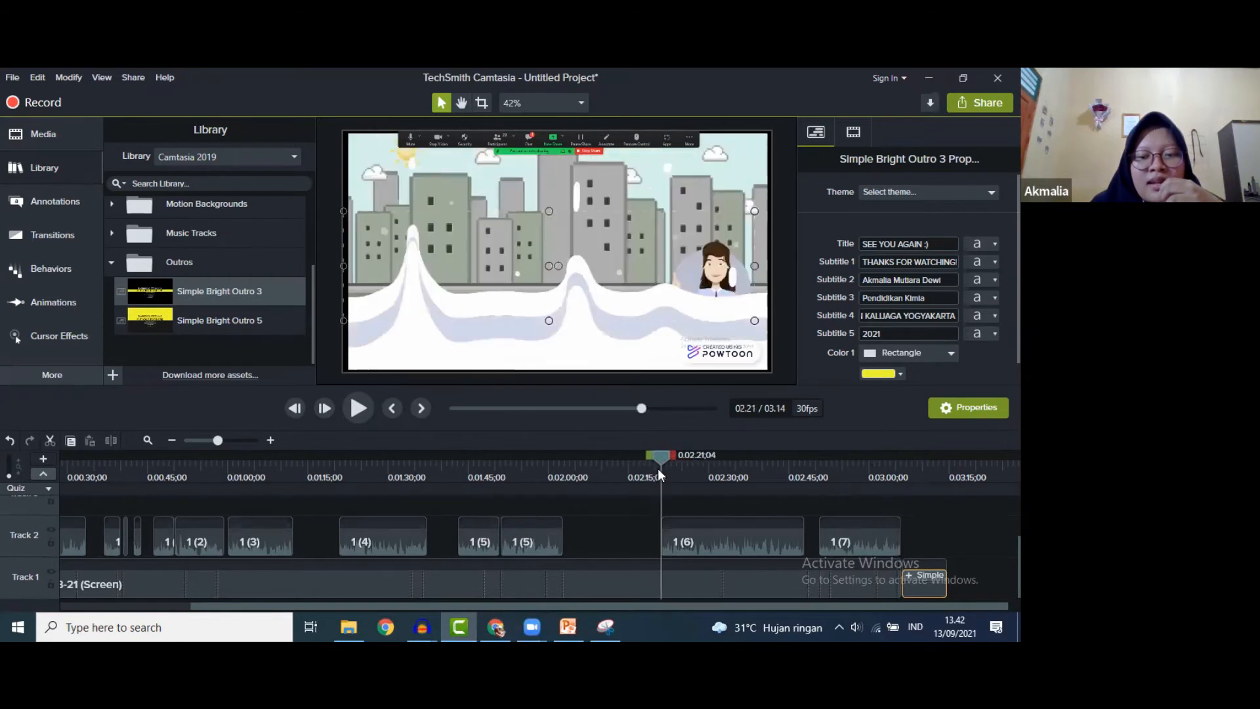
pyautogui.click(358, 408)
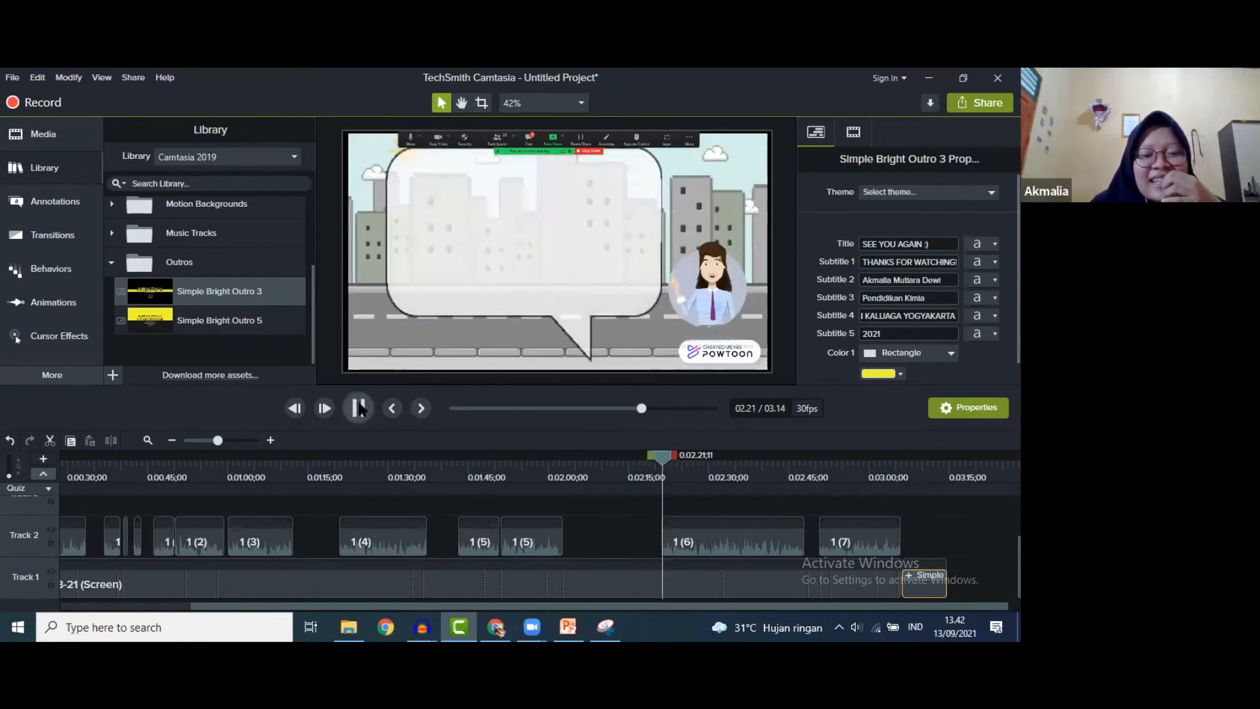
pyautogui.click(358, 408)
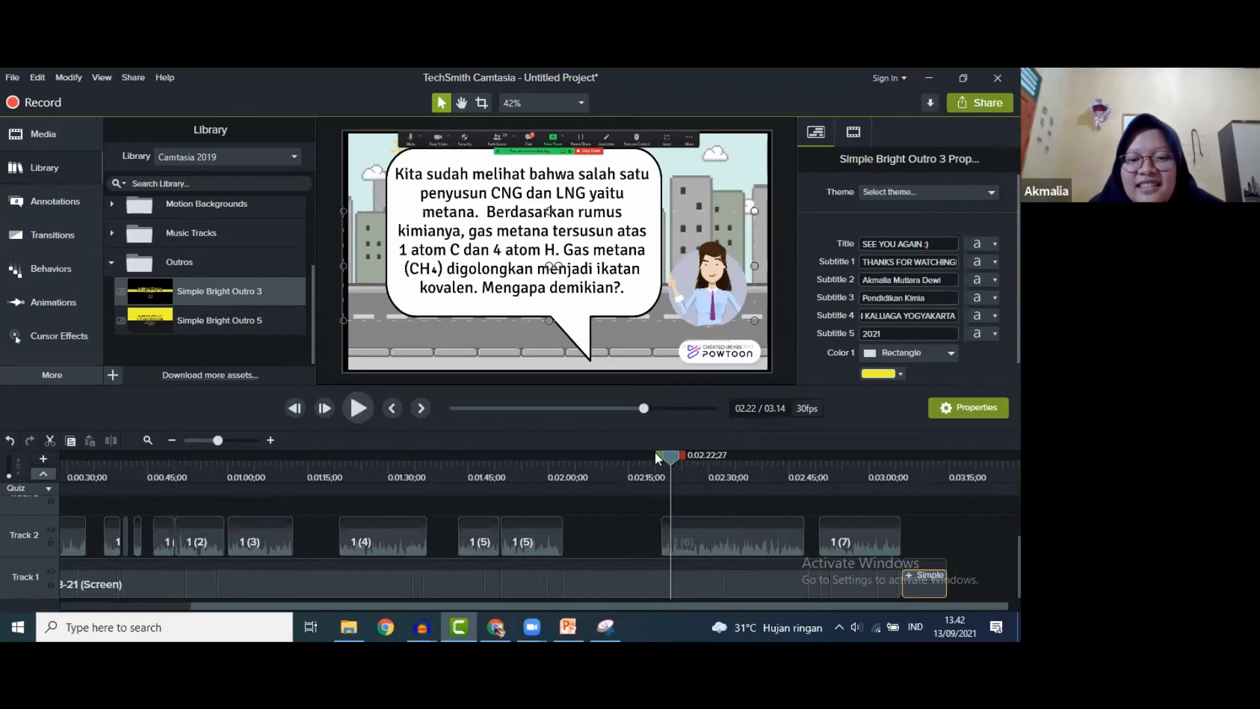
# - Replay from the Pendahuluan scene at 0:22 to the Ikatan Kimia chart, then select the Track 1 recording
pyautogui.moveTo(666, 455); pyautogui.dragTo(22, 462)
pyautogui.moveTo(353, 605); pyautogui.dragTo(219, 577)
pyautogui.moveTo(104, 455); pyautogui.dragTo(173, 475)
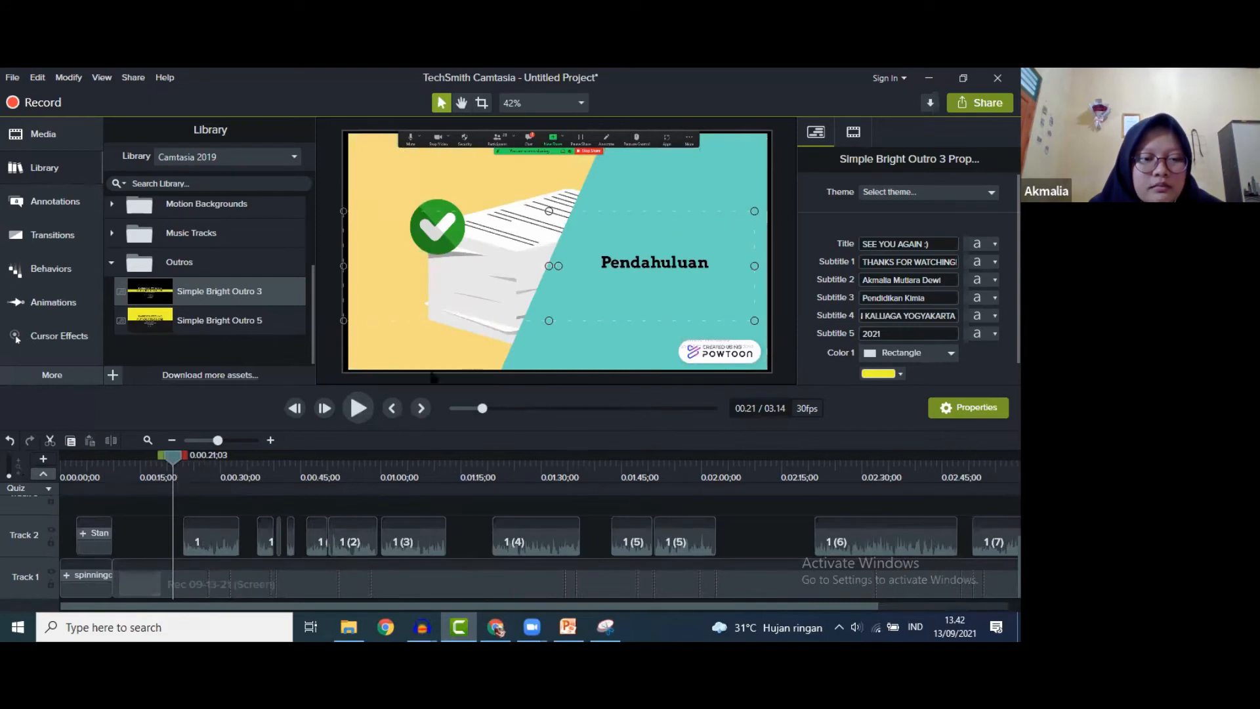
pyautogui.click(349, 409)
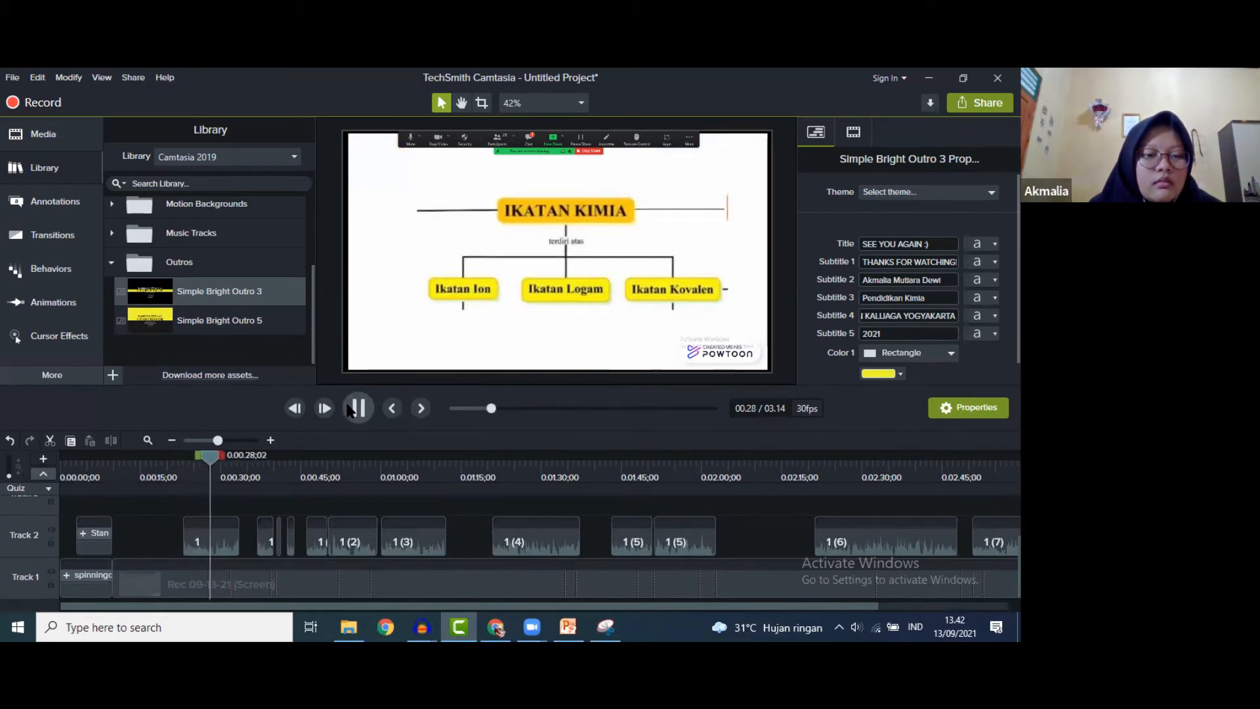
pyautogui.click(349, 409)
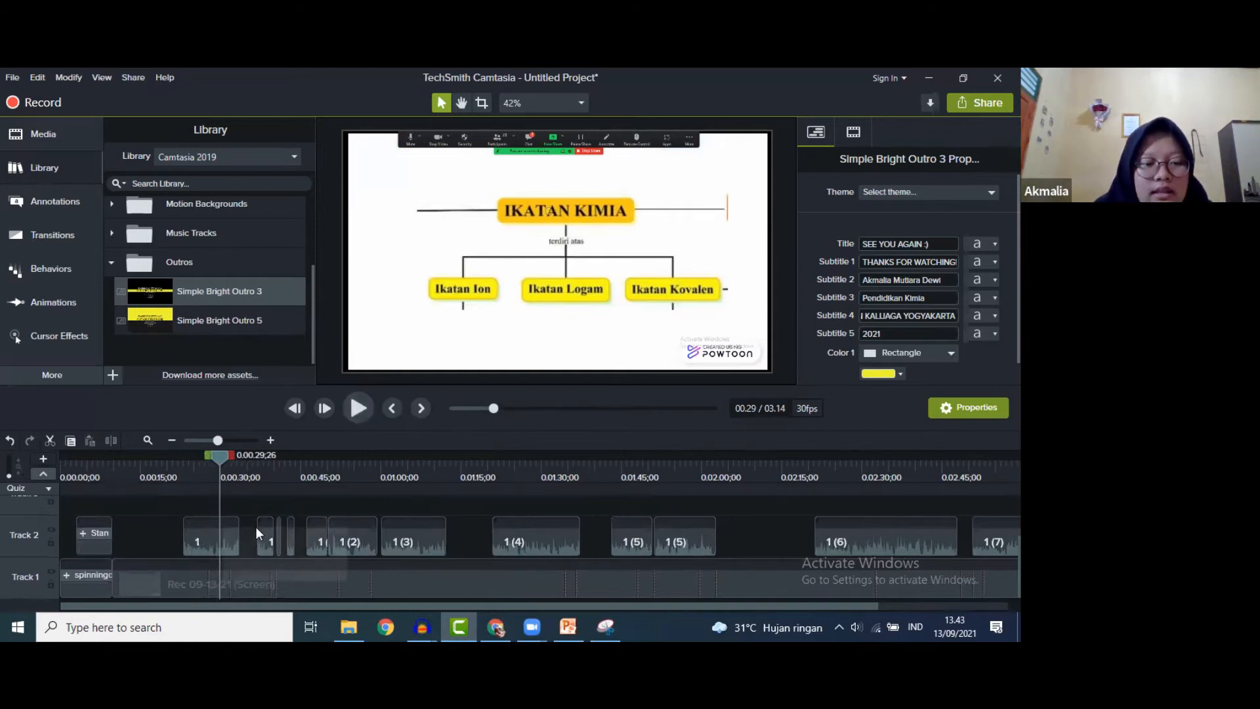
pyautogui.click(257, 577)
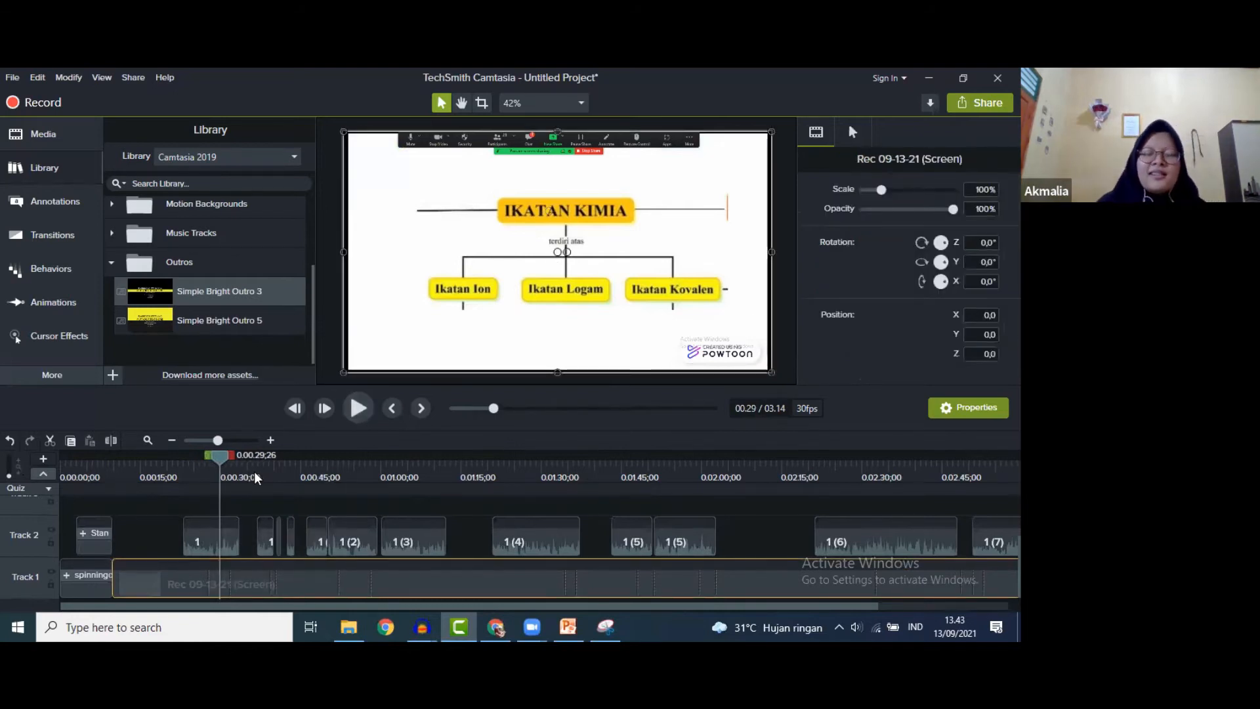
# - Open the Track 1 screen-recording clip's actions menu and close it without choosing anything
pyautogui.rightClick(218, 588)
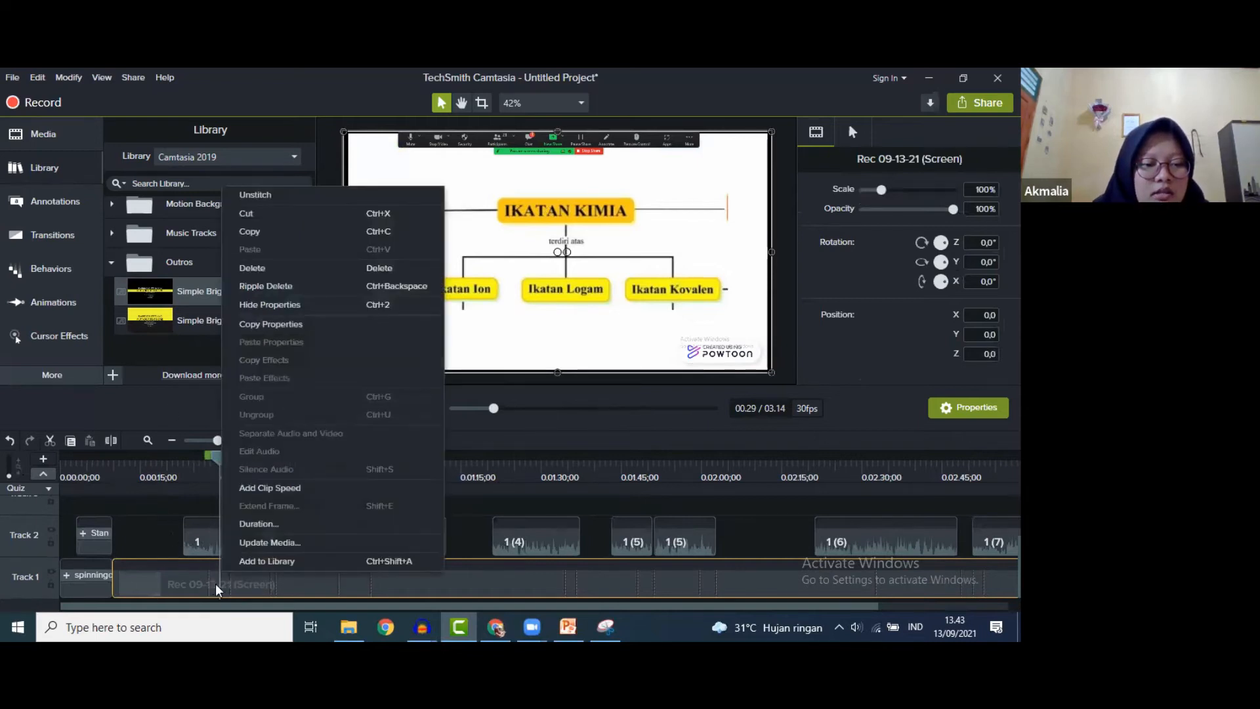
pyautogui.click(179, 503)
pyautogui.click(208, 582)
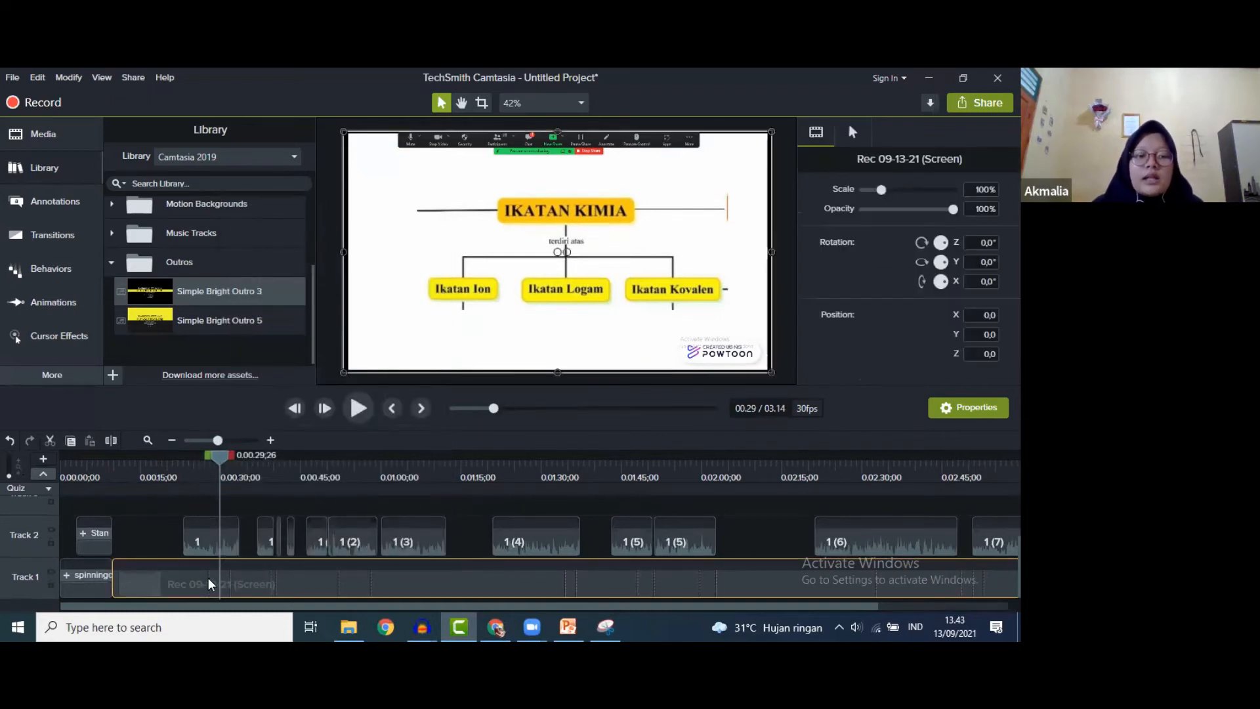
pyautogui.rightClick(211, 583)
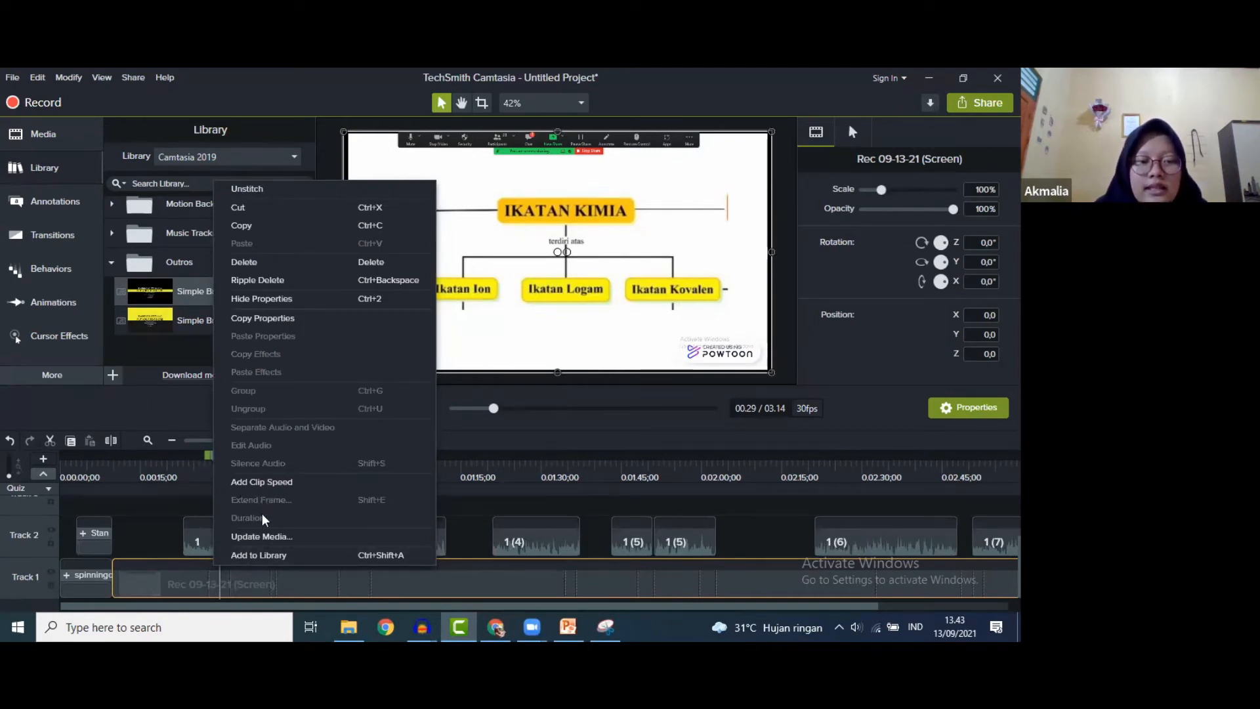
pyautogui.click(187, 584)
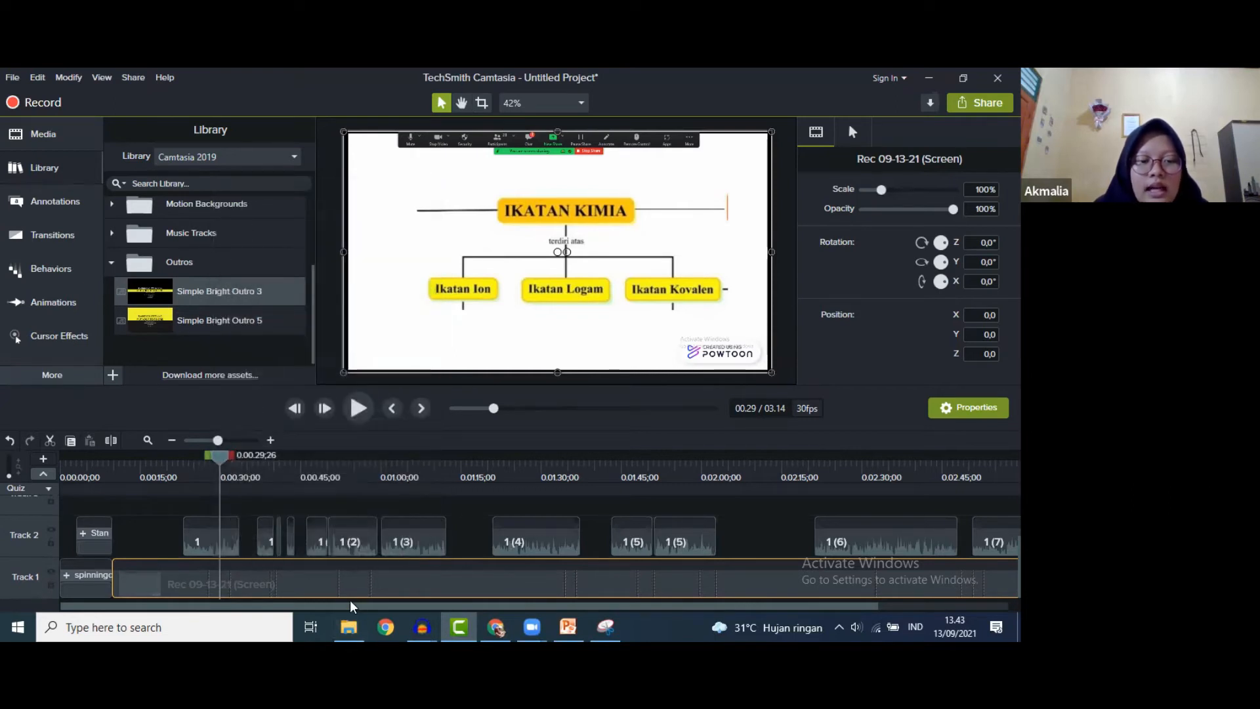
pyautogui.moveTo(354, 607); pyautogui.dragTo(936, 596)
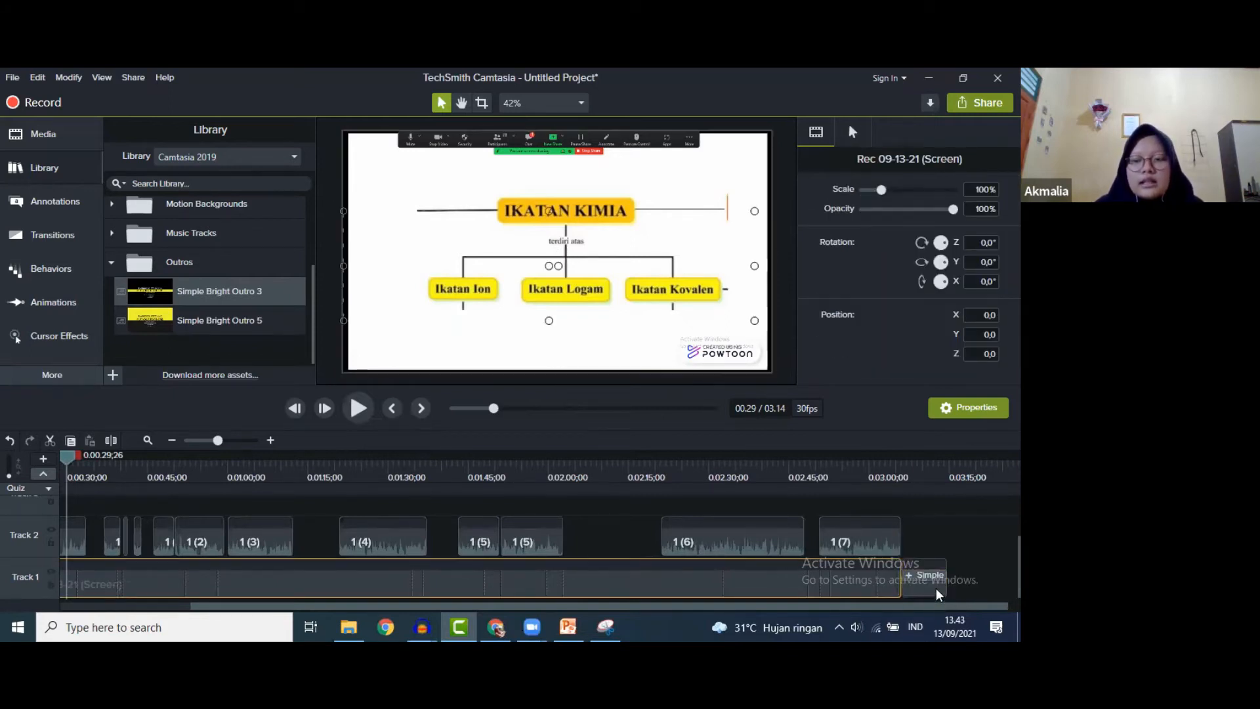
# - Push the outro clip later along Track 1, lengthening the project
pyautogui.click(935, 588)
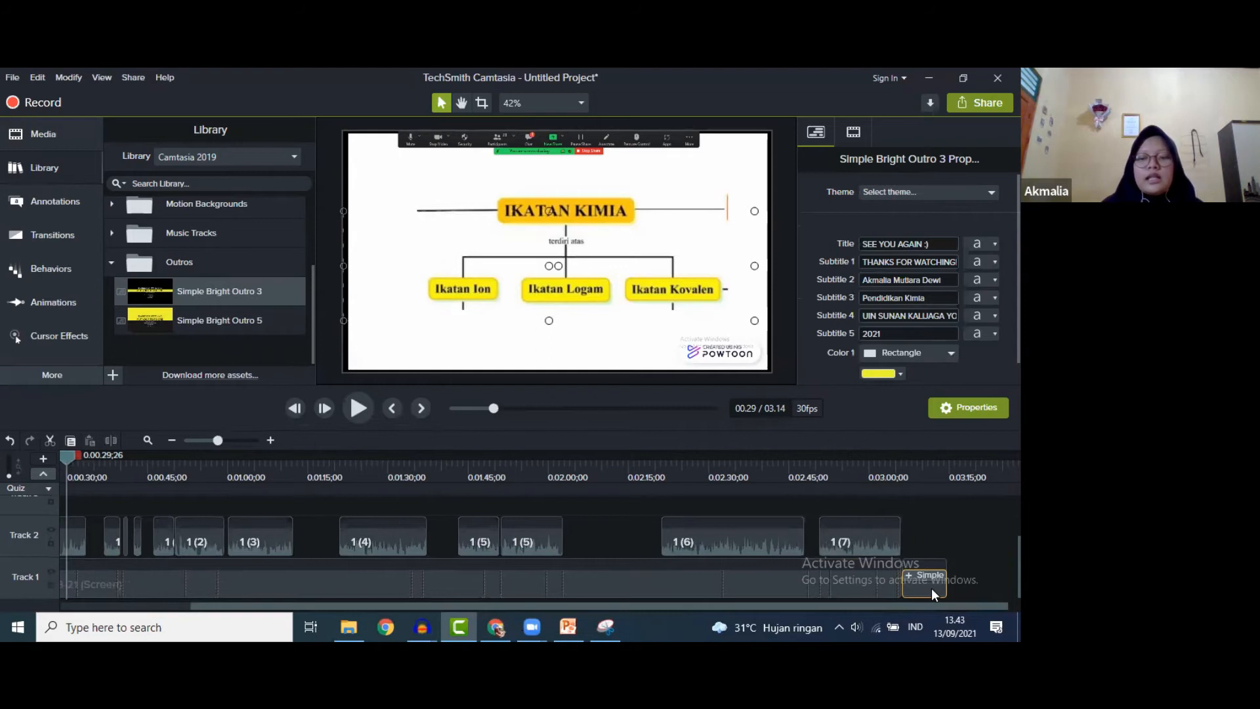
pyautogui.moveTo(925, 585); pyautogui.dragTo(1025, 590)
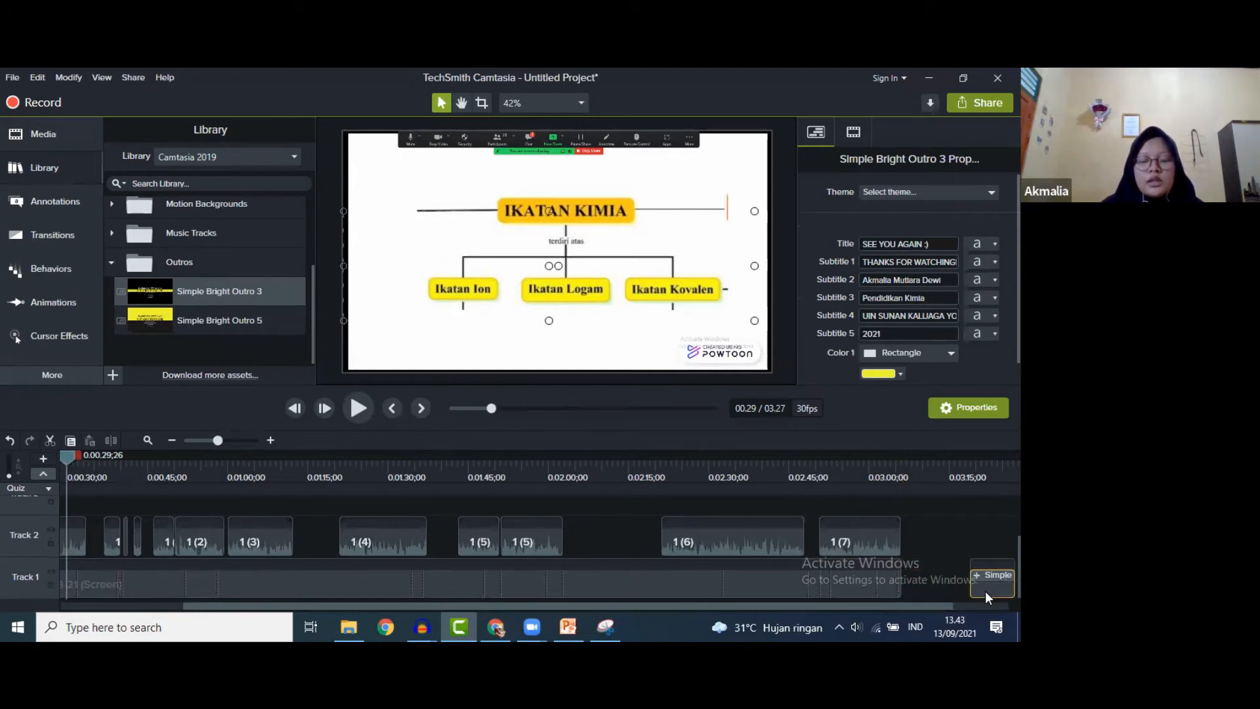
pyautogui.moveTo(939, 604); pyautogui.dragTo(791, 610)
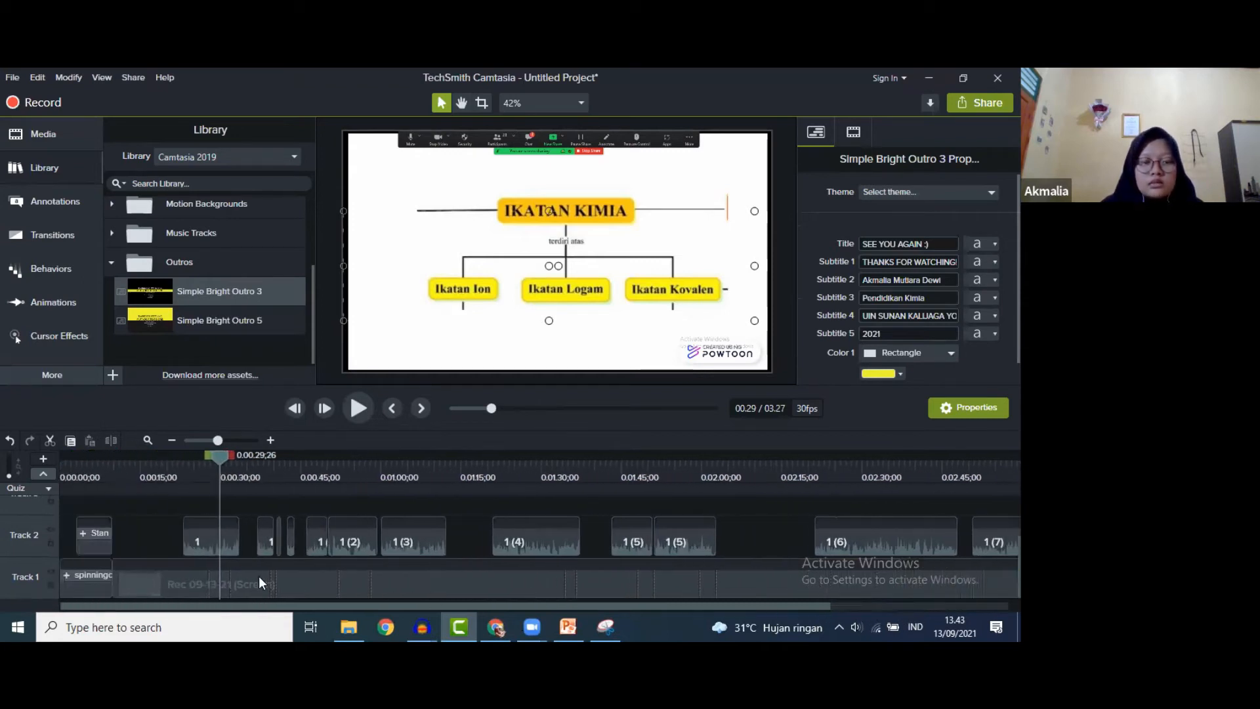
# - Restore the outro so the project runs 03.14, then preview it and return to 1:22
pyautogui.click(217, 585)
pyautogui.rightClick(217, 584)
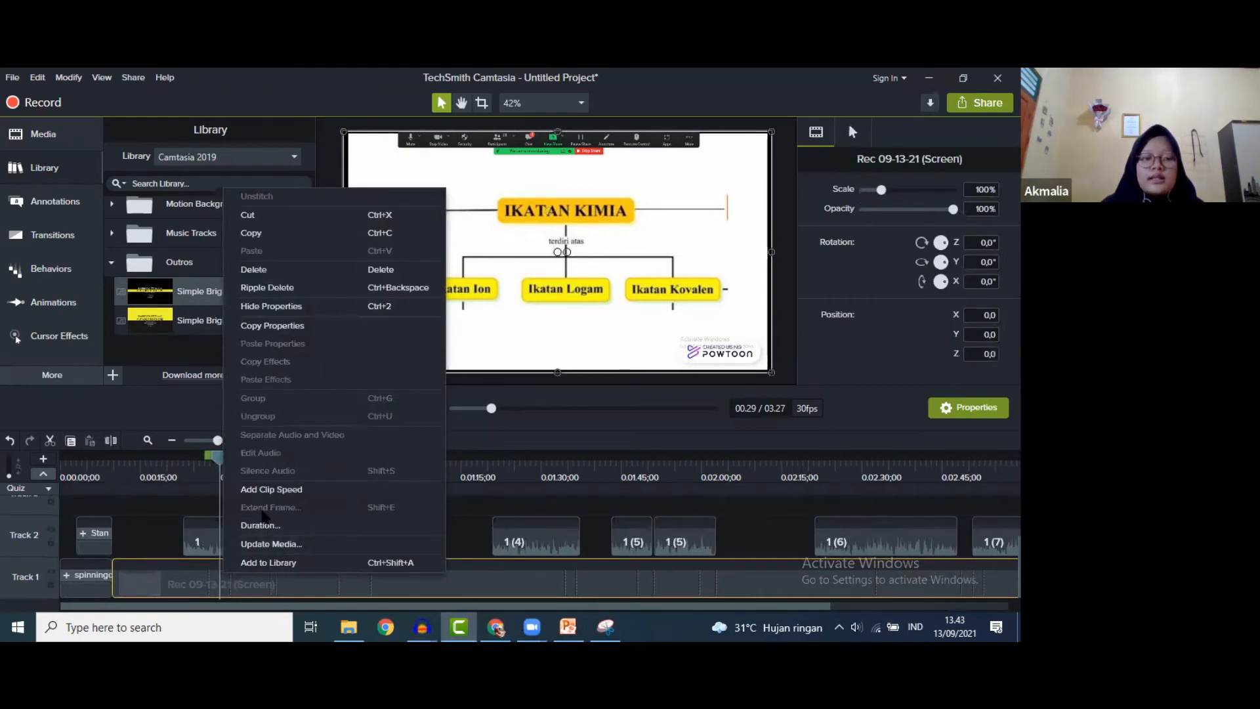
pyautogui.click(346, 604)
pyautogui.moveTo(347, 605); pyautogui.dragTo(920, 597)
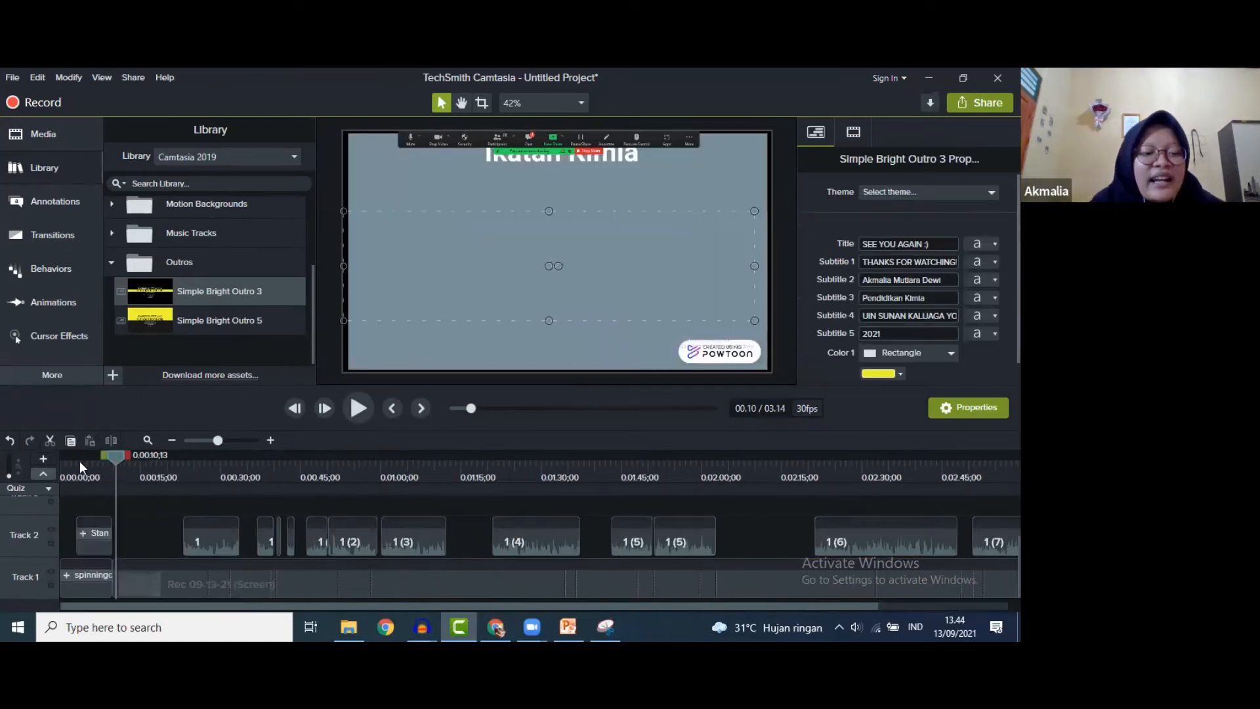
pyautogui.moveTo(80, 461); pyautogui.dragTo(1018, 524)
pyautogui.moveTo(833, 607); pyautogui.dragTo(952, 605)
pyautogui.moveTo(879, 455); pyautogui.dragTo(34, 461)
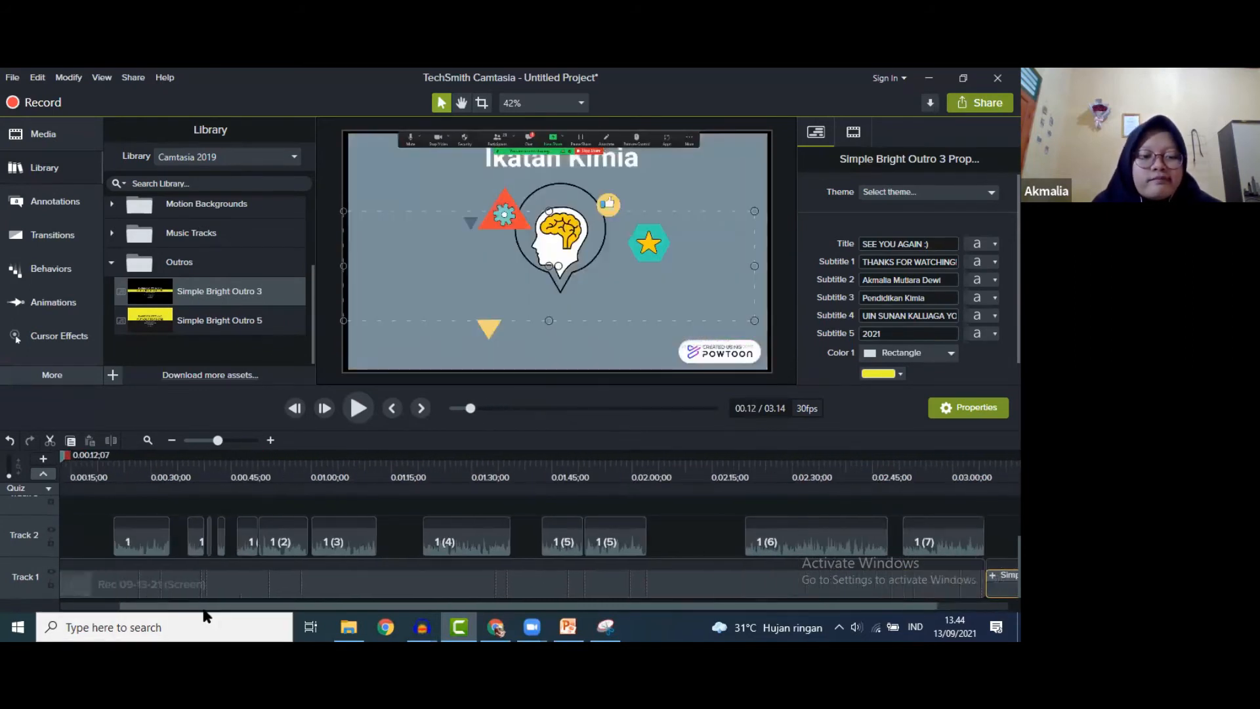
# - Show the Transitions gallery and try the Stretch transition over the clips
pyautogui.moveTo(167, 607); pyautogui.dragTo(143, 607)
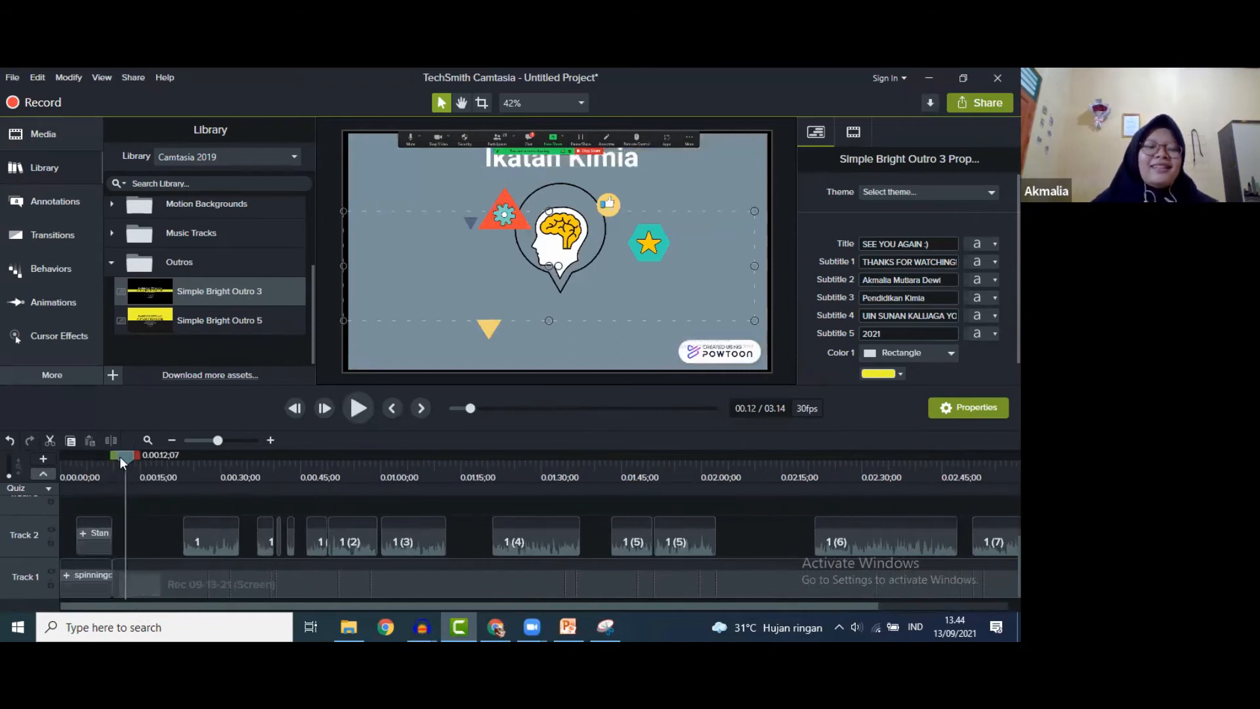
pyautogui.click(49, 166)
pyautogui.click(49, 167)
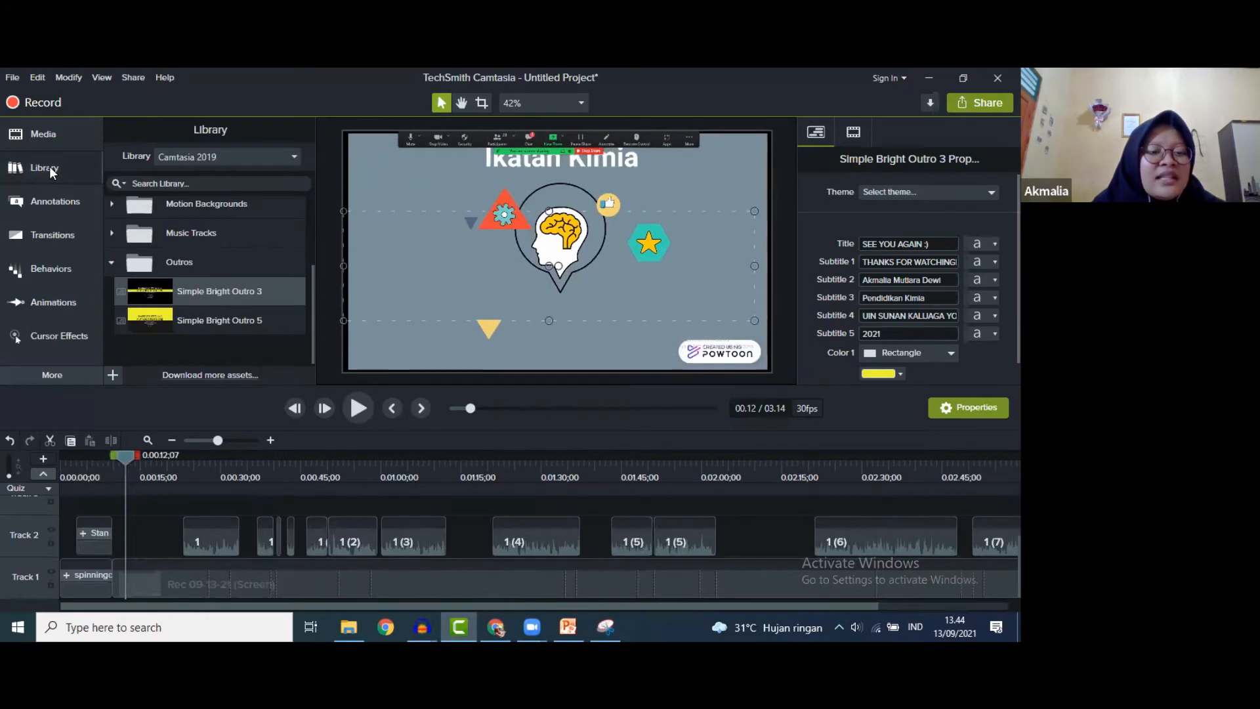
pyautogui.click(57, 231)
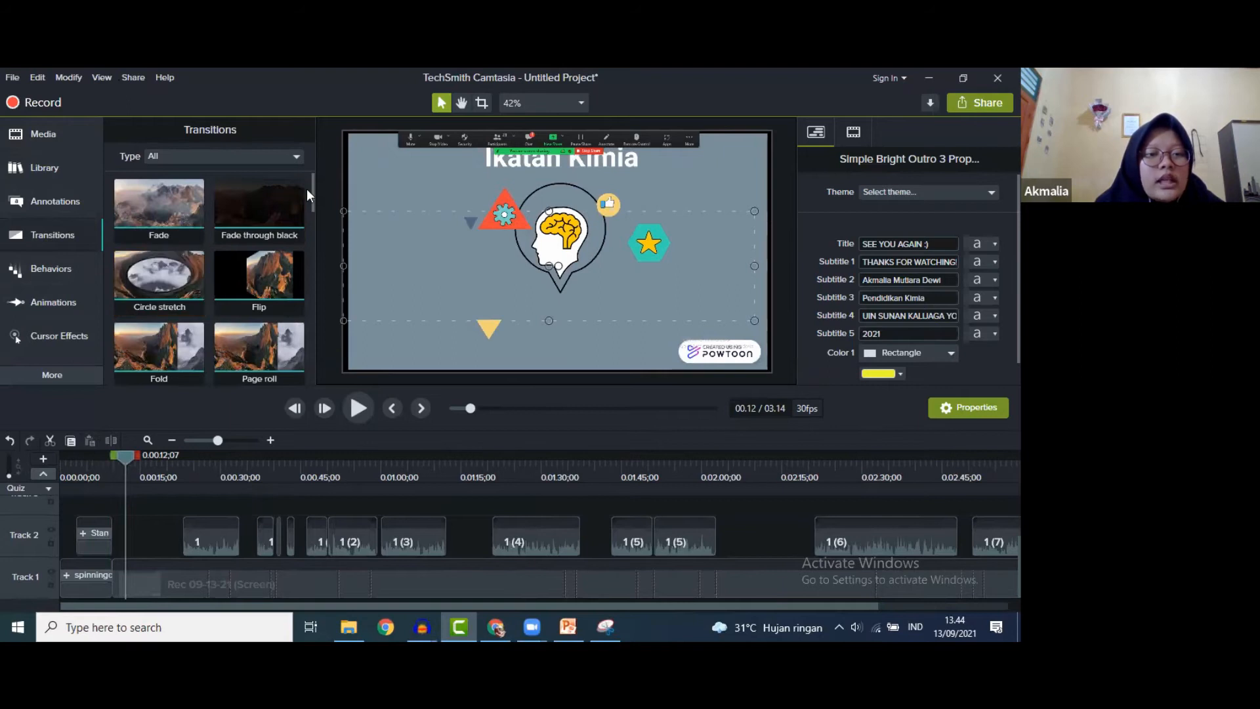
pyautogui.moveTo(312, 182); pyautogui.dragTo(318, 225)
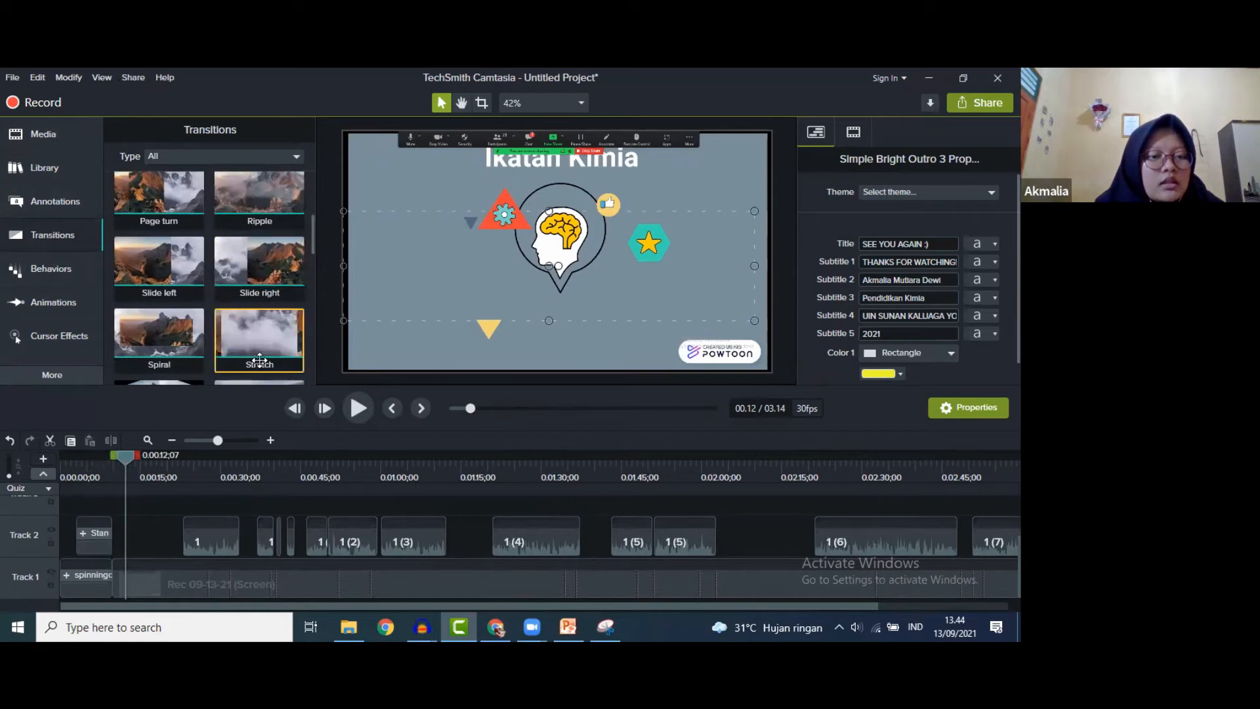
pyautogui.moveTo(258, 341)
pyautogui.mouseDown()
pyautogui.moveTo(226, 422)
pyautogui.moveTo(165, 438)
pyautogui.moveTo(258, 336)
pyautogui.mouseUp()
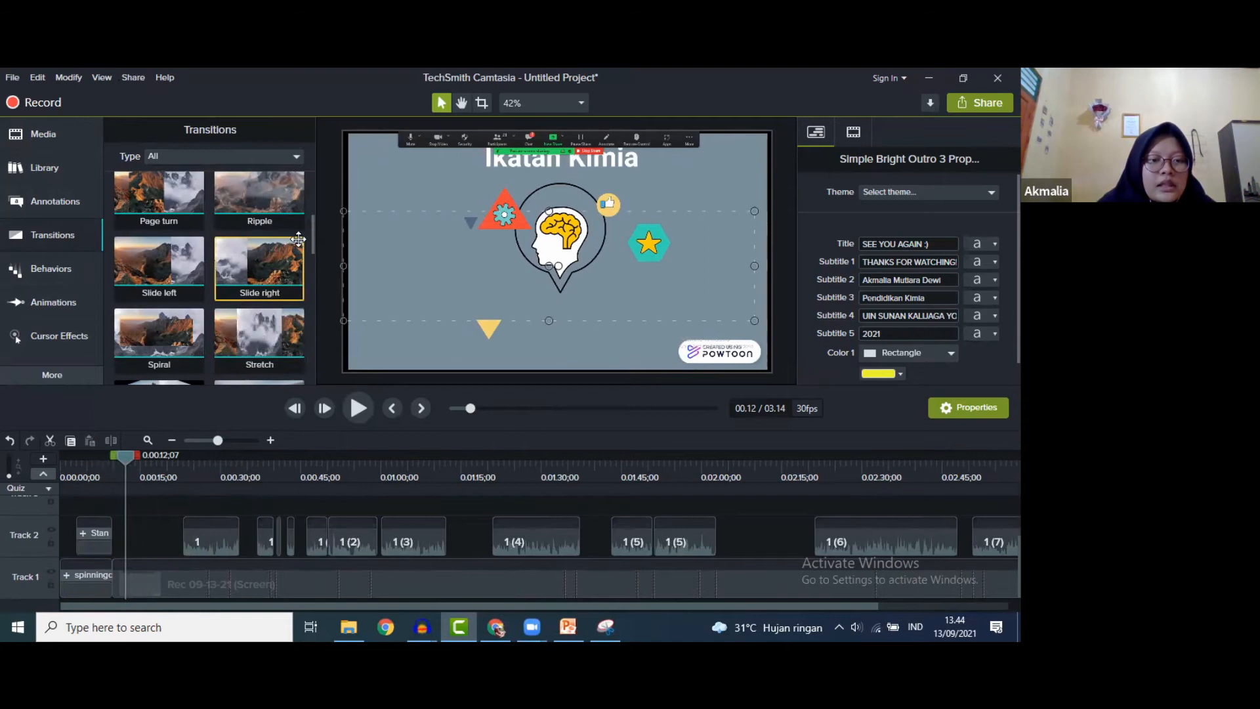
# - Drop the Stretch transition between the spinning intro clip and the screen recording on Track 1
pyautogui.scroll(-3, 309, 242)
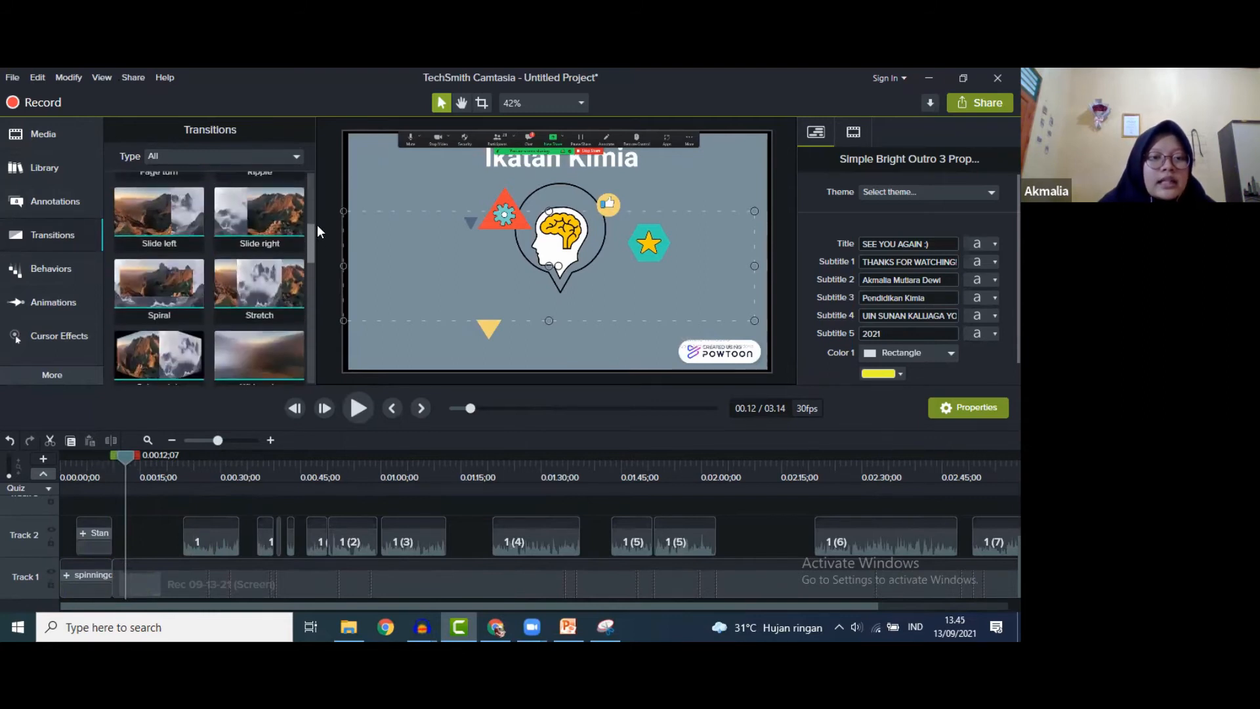
pyautogui.scroll(1, 317, 236)
pyautogui.scroll(1, 318, 242)
pyautogui.moveTo(266, 249); pyautogui.dragTo(120, 580)
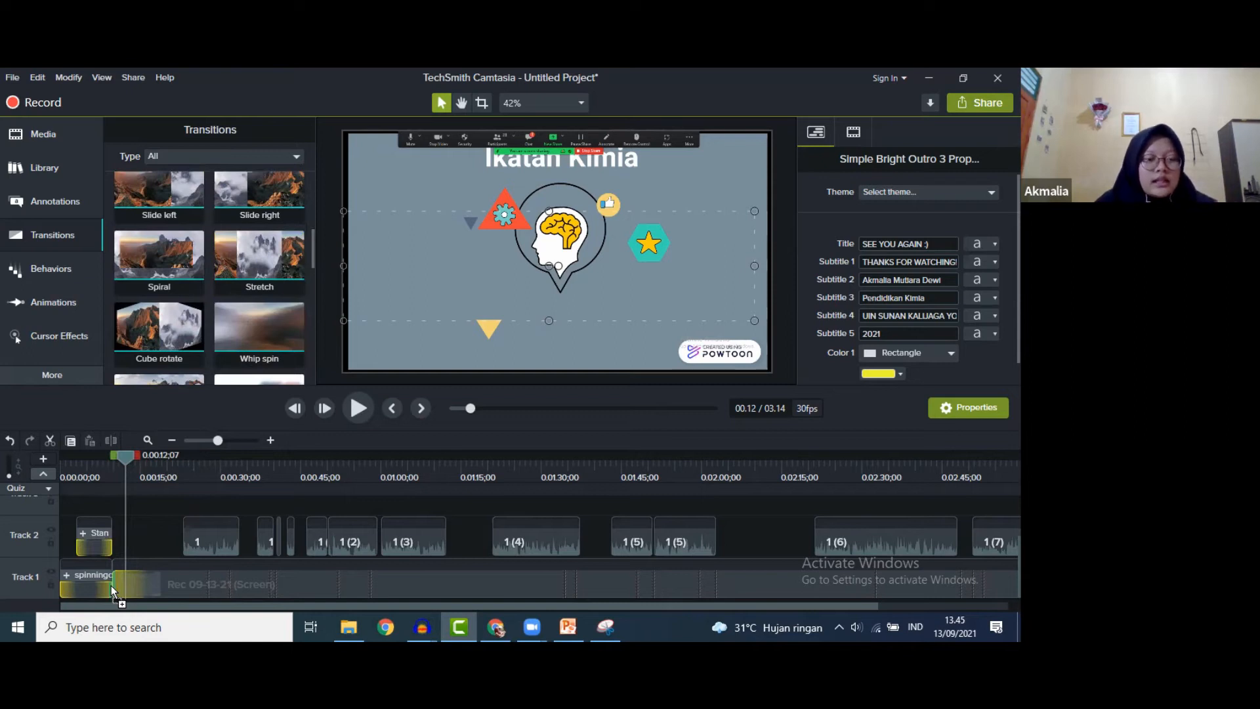
pyautogui.moveTo(111, 585); pyautogui.dragTo(112, 585)
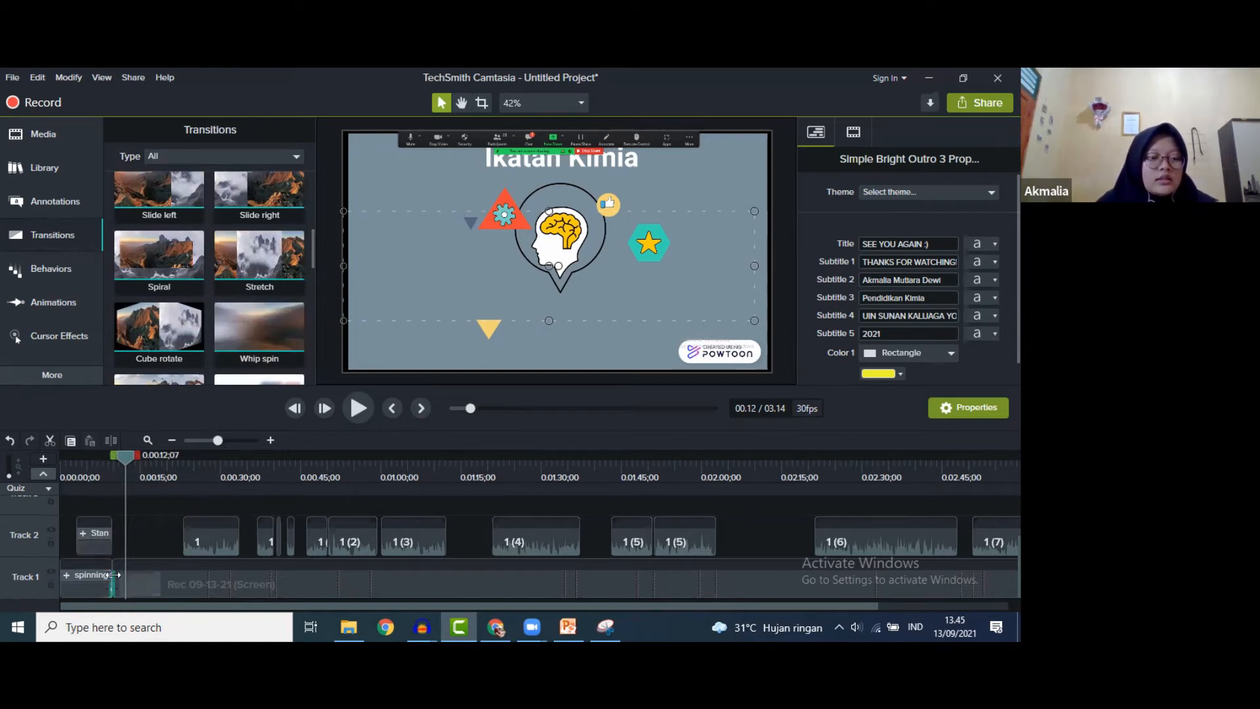
pyautogui.moveTo(128, 455); pyautogui.dragTo(109, 463)
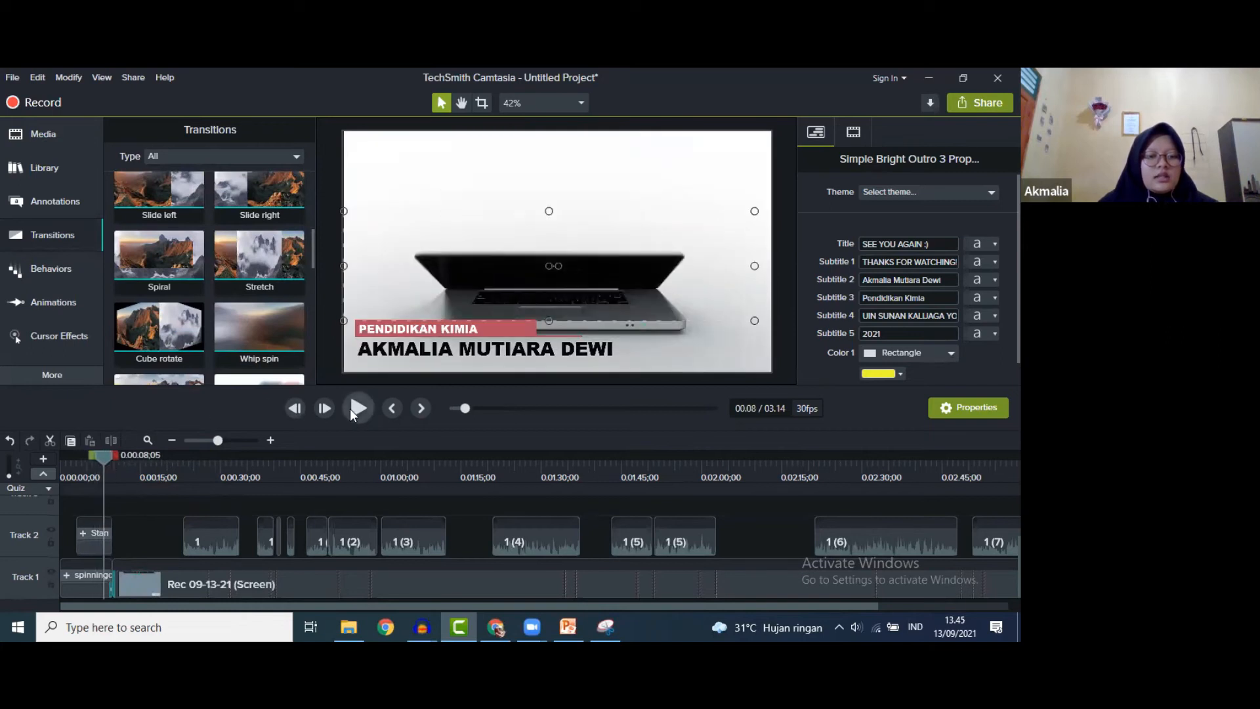
# - Play back the new intro transition, then move near the end of the video
pyautogui.click(349, 408)
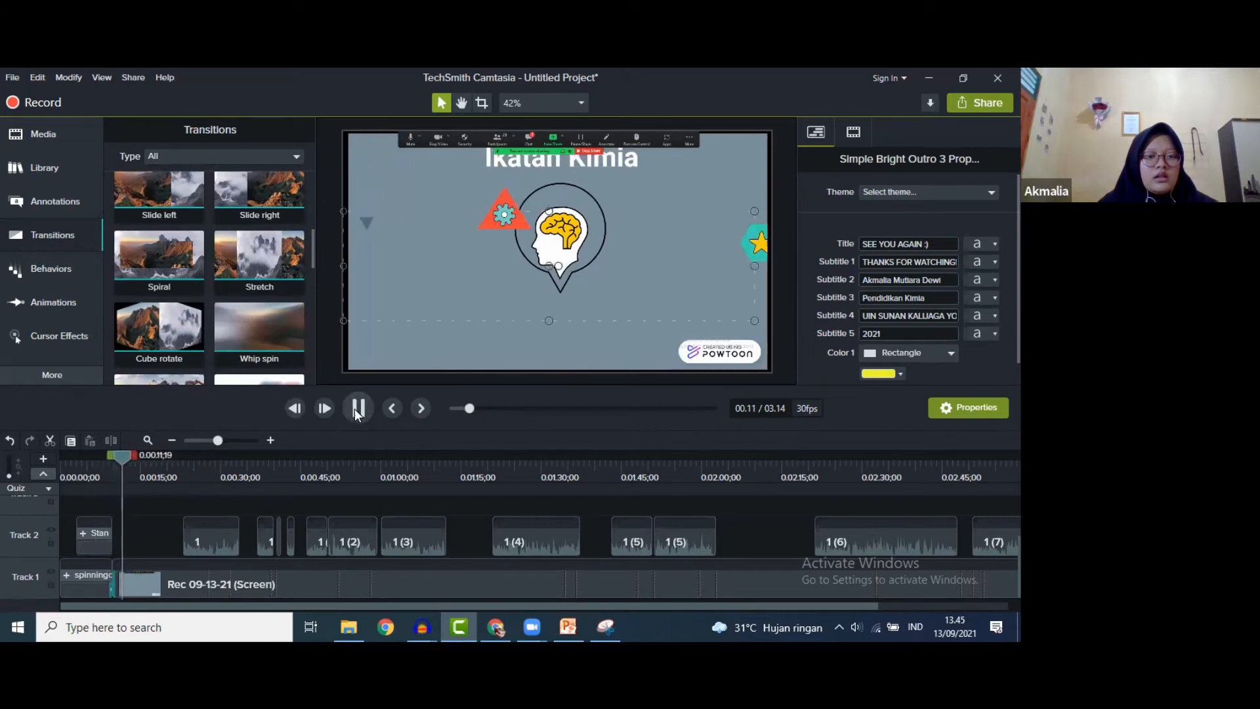
pyautogui.click(355, 408)
pyautogui.hscroll(4, 596, 550)
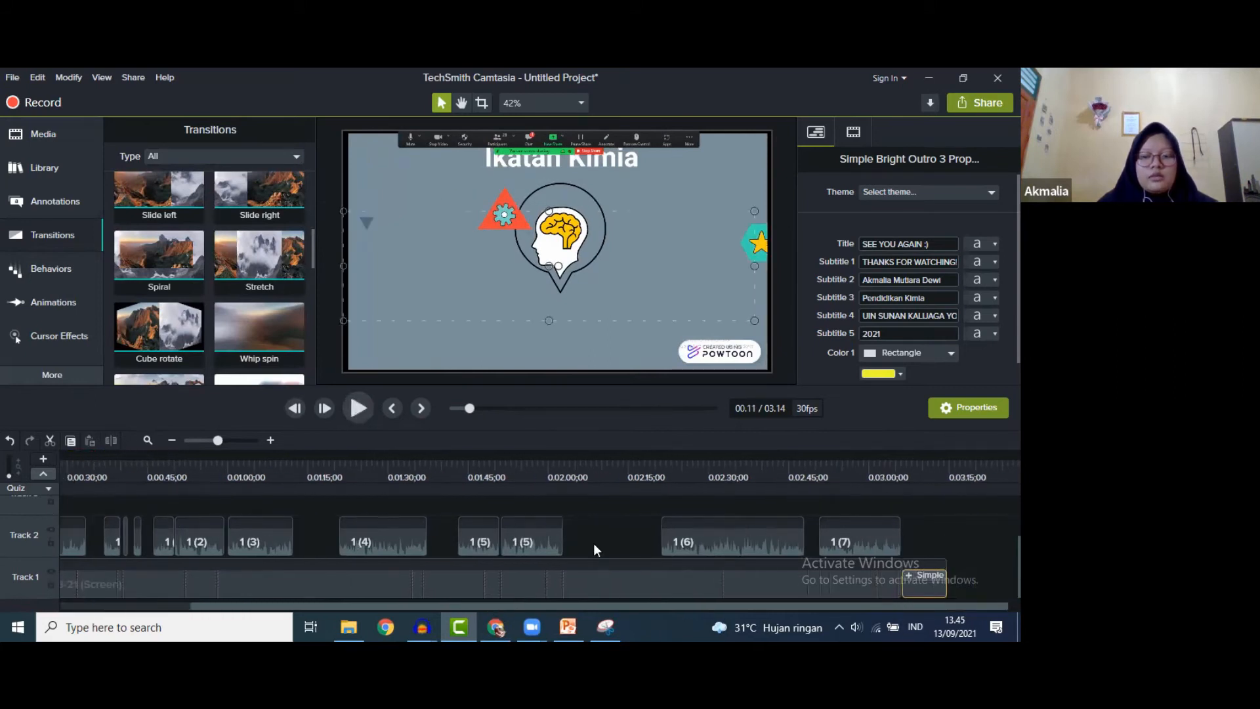
pyautogui.click(699, 408)
# - Place the Barn door transition between the recording and the outro, and scrub to check it
pyautogui.scroll(-3, 252, 280)
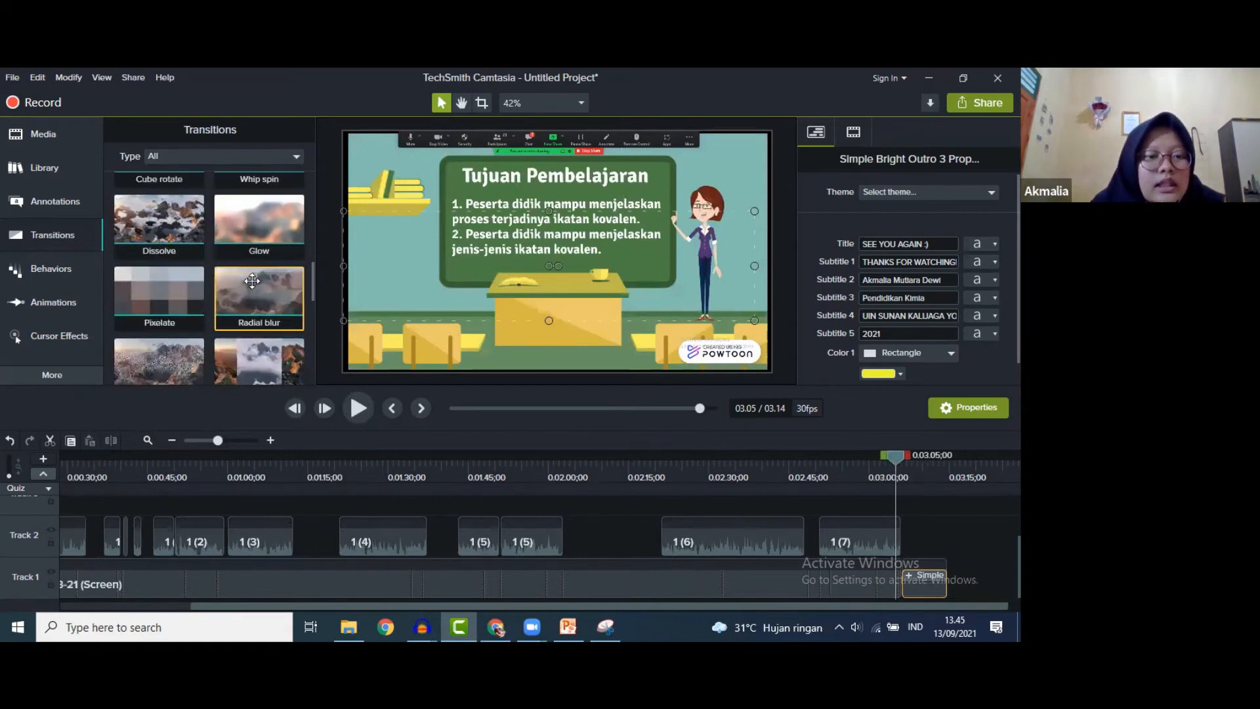
pyautogui.scroll(-1, 252, 280)
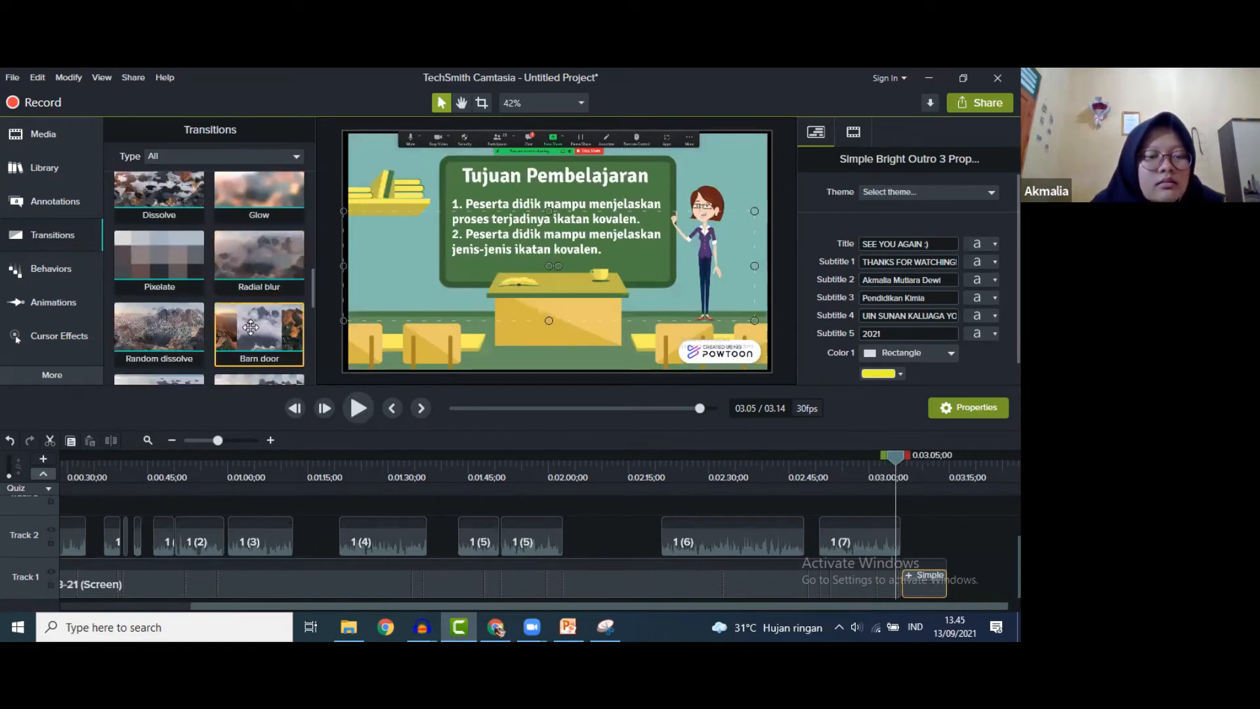
pyautogui.moveTo(252, 327); pyautogui.dragTo(900, 579)
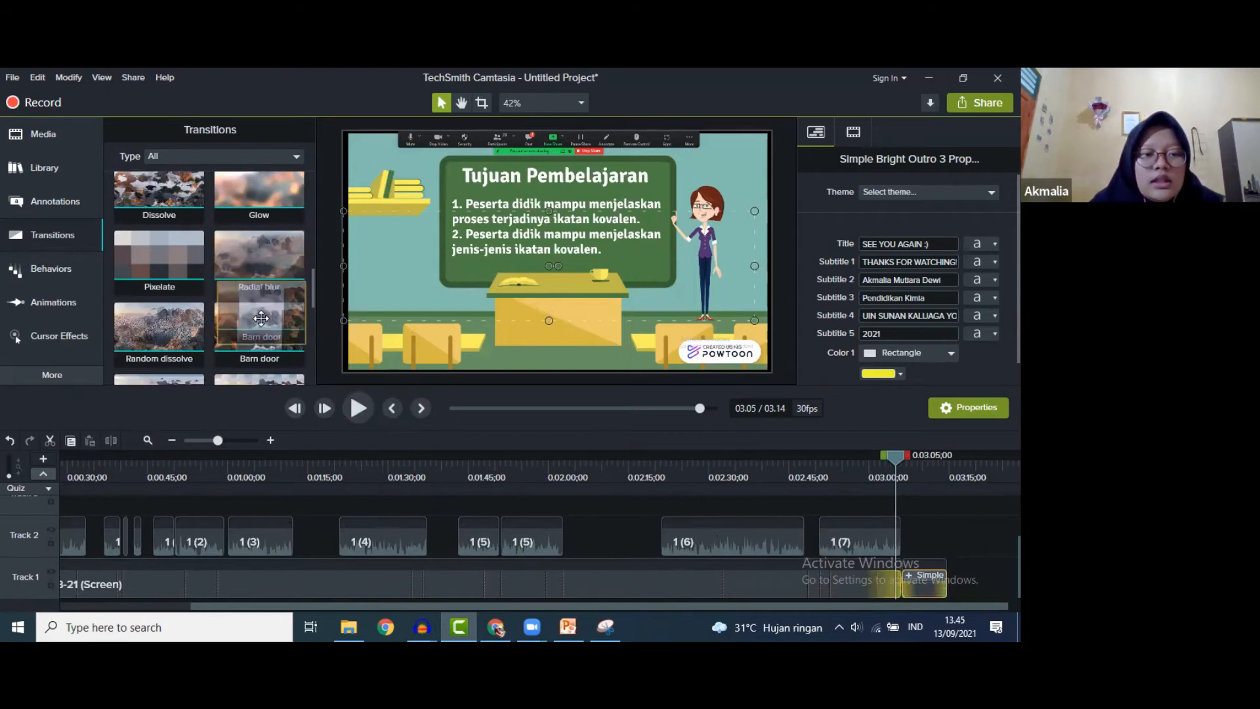
pyautogui.moveTo(259, 330); pyautogui.dragTo(909, 586)
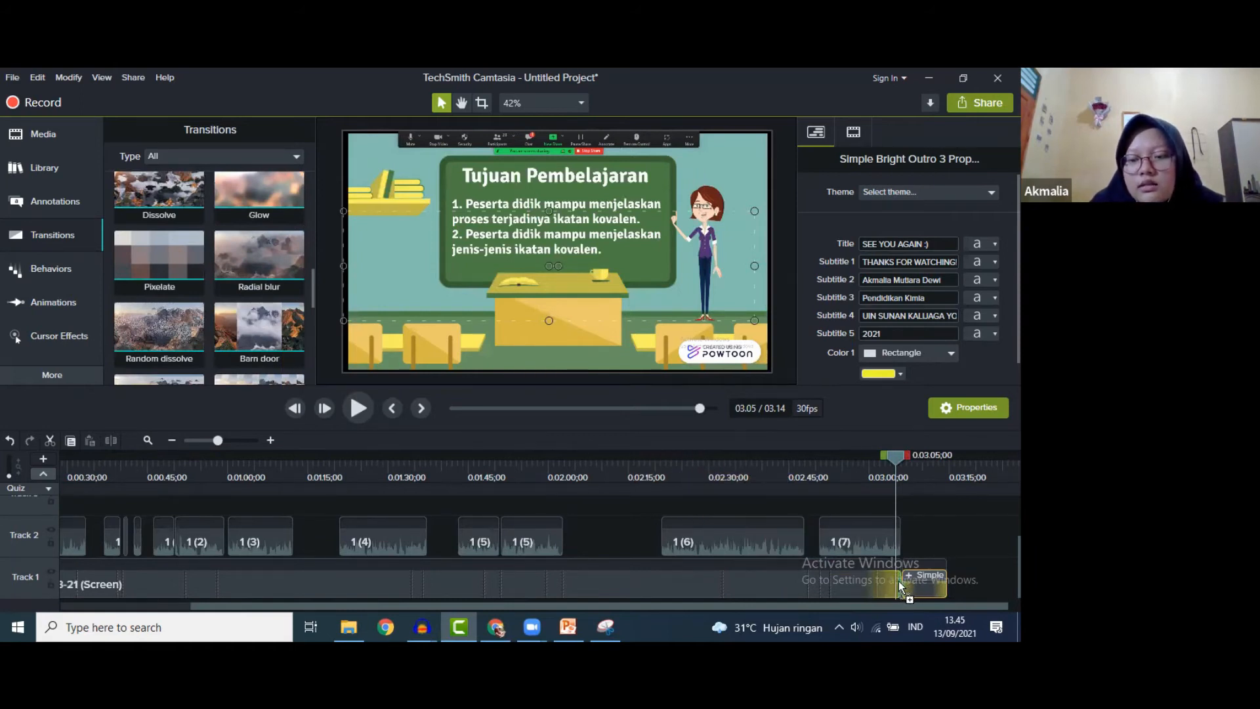
pyautogui.moveTo(901, 586); pyautogui.dragTo(899, 580)
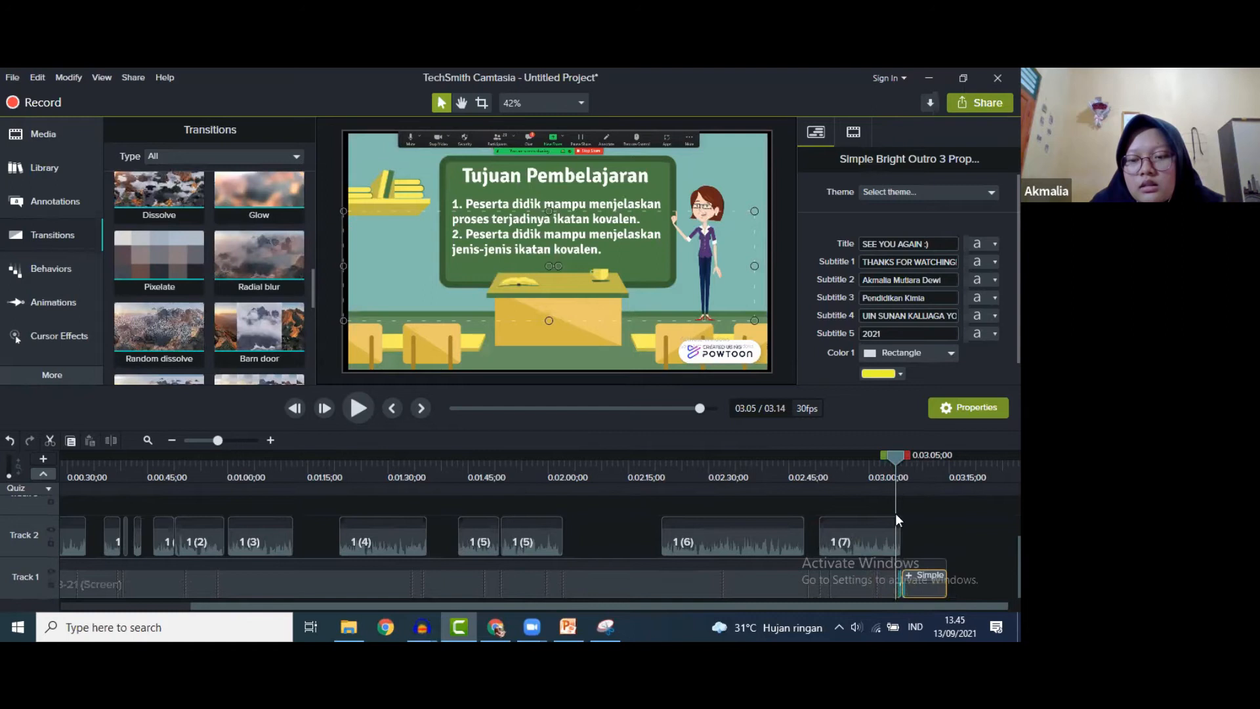
pyautogui.moveTo(894, 455); pyautogui.dragTo(79, 525)
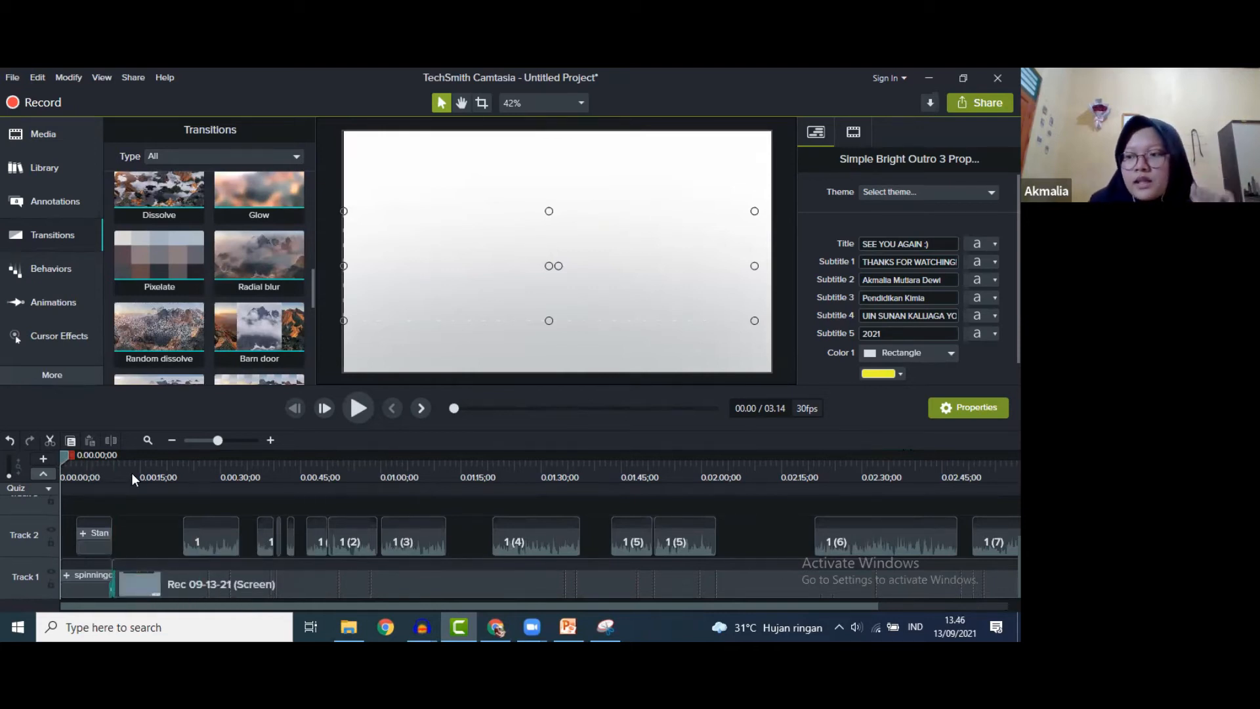
pyautogui.moveTo(63, 455); pyautogui.dragTo(107, 466)
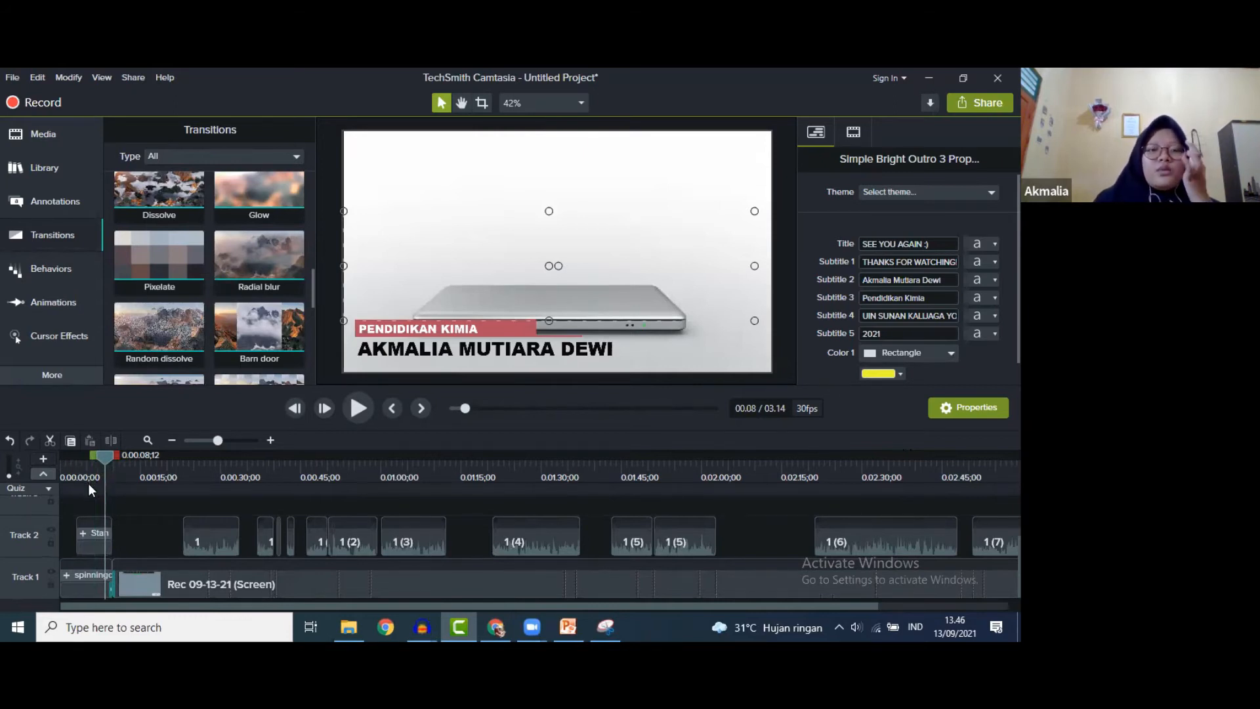
pyautogui.scroll(1, 101, 534)
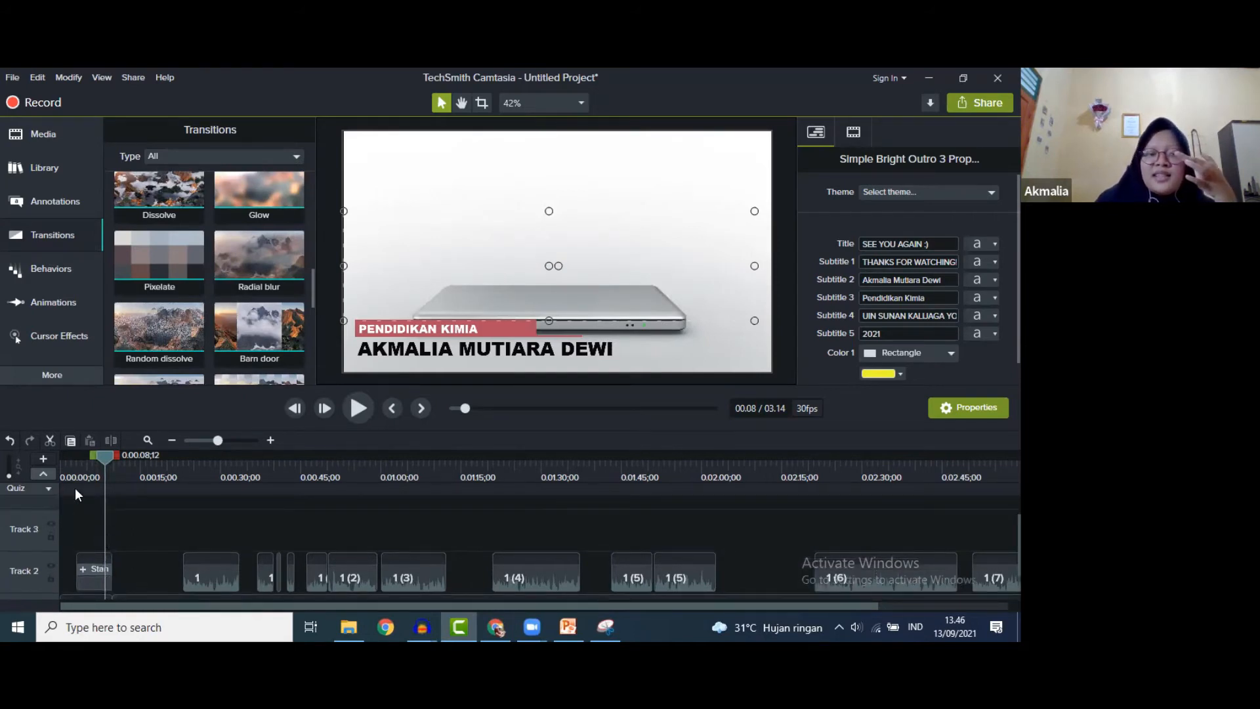
pyautogui.moveTo(101, 455); pyautogui.dragTo(50, 462)
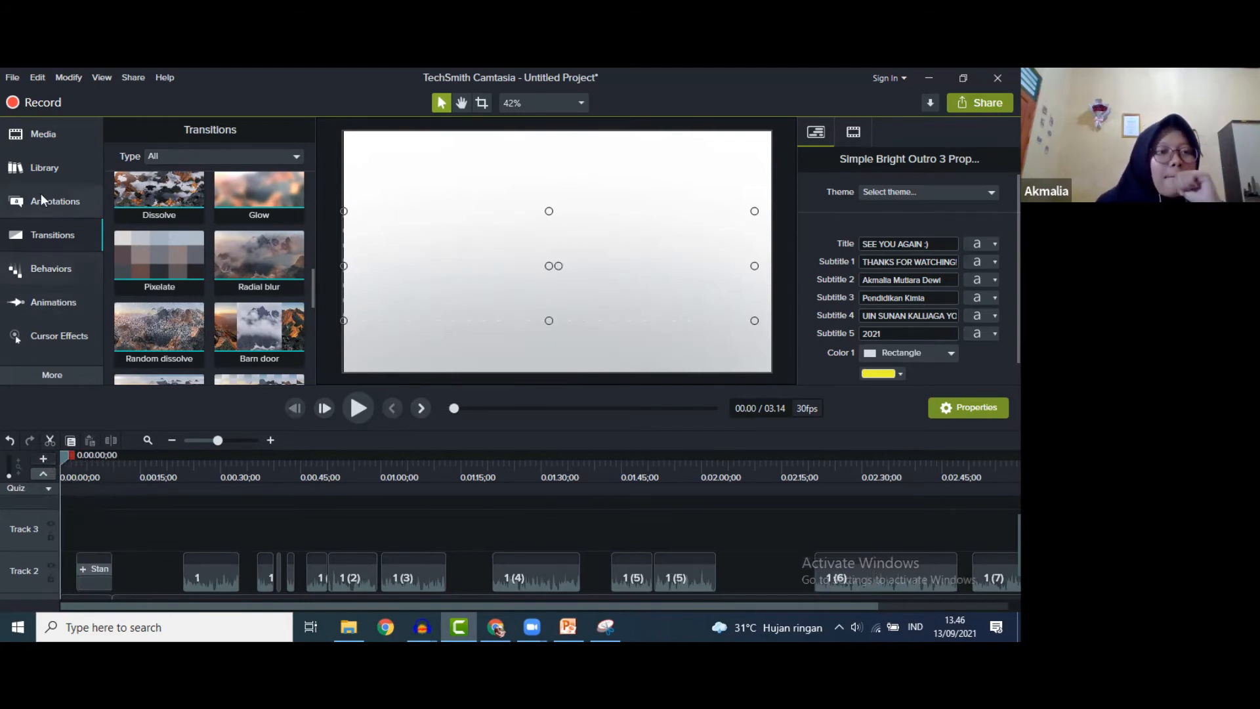
# - Switch to the Media Bin and start Import Media
pyautogui.click(50, 169)
pyautogui.click(39, 138)
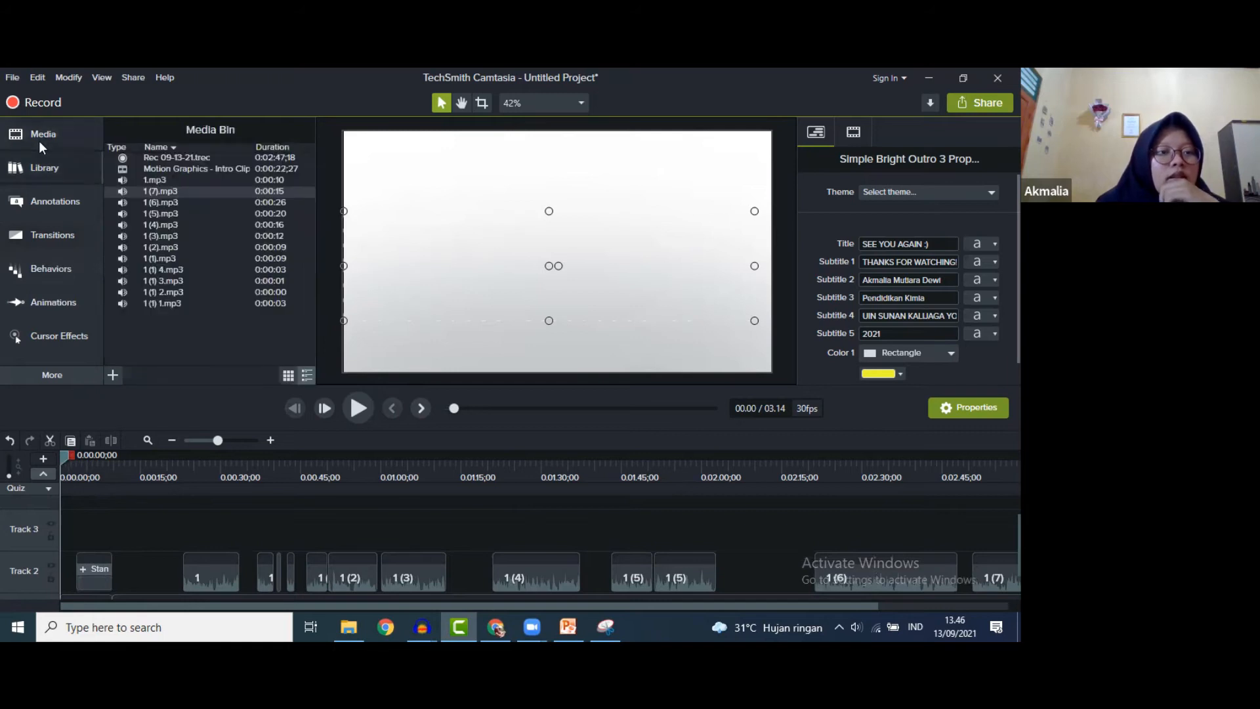
pyautogui.click(113, 376)
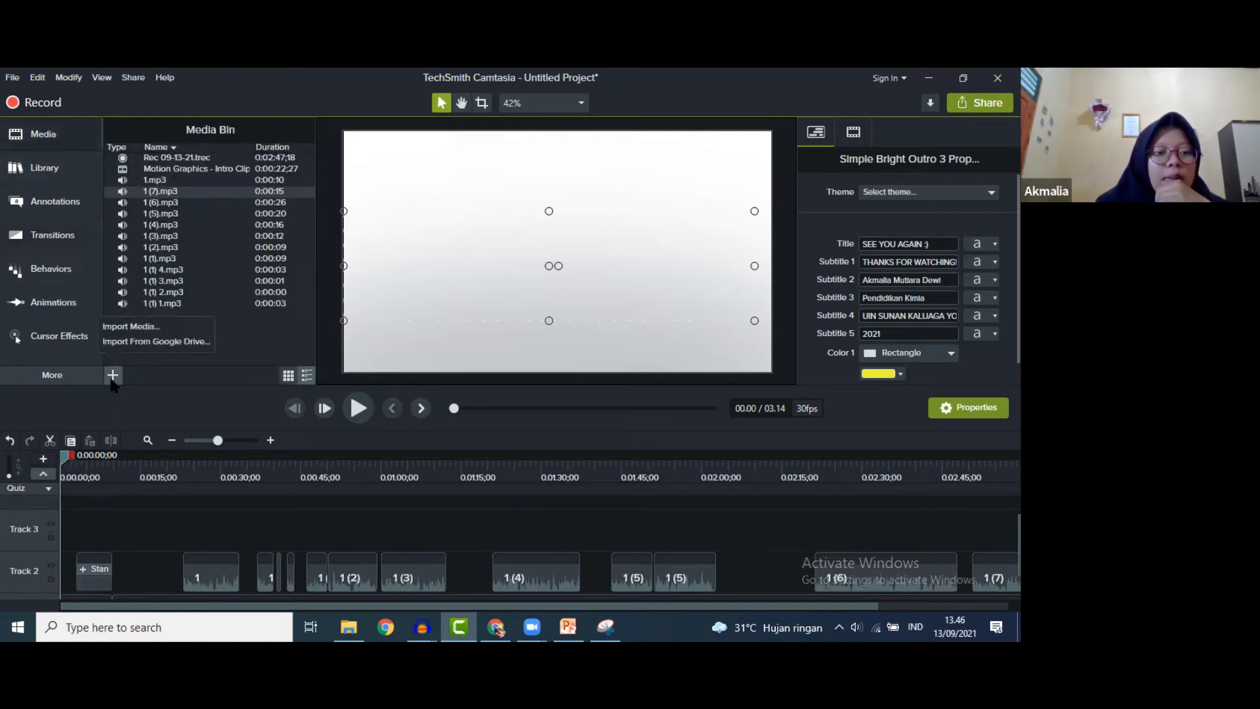
pyautogui.click(115, 325)
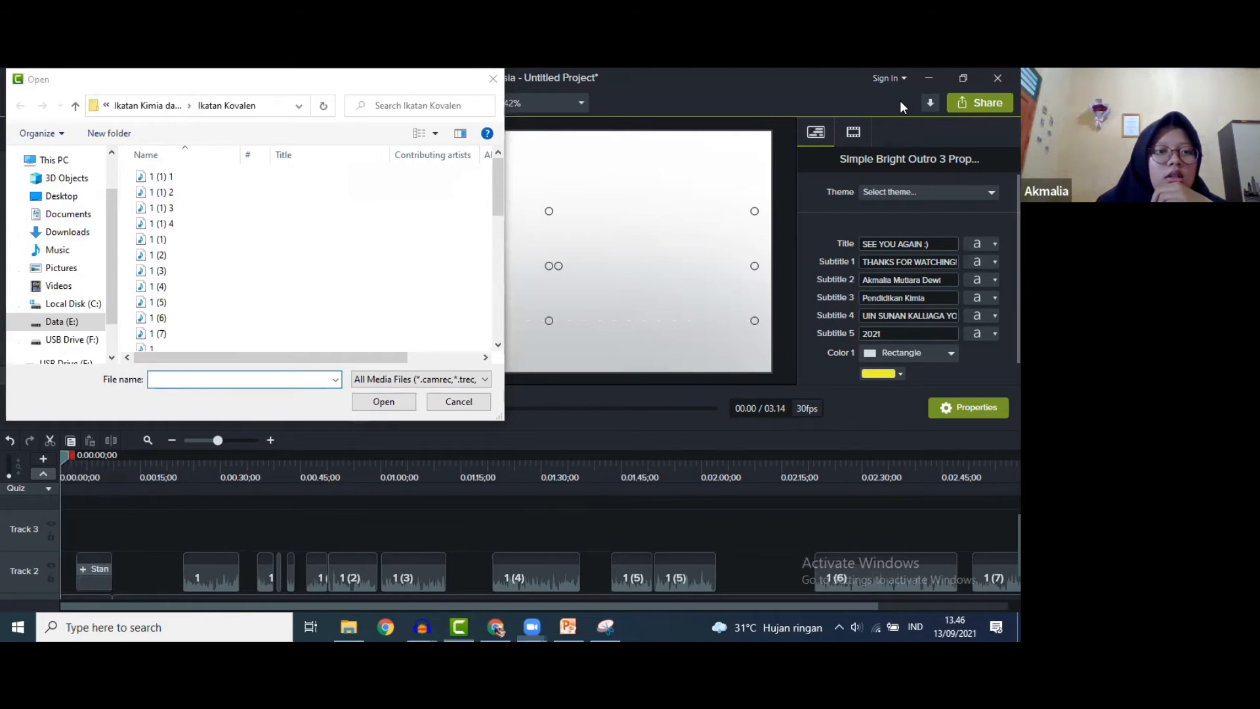
# - Browse to the Soundtrack folder in the personal folder and import Achievement
pyautogui.click(189, 106)
pyautogui.click(200, 110)
pyautogui.click(189, 106)
pyautogui.click(106, 105)
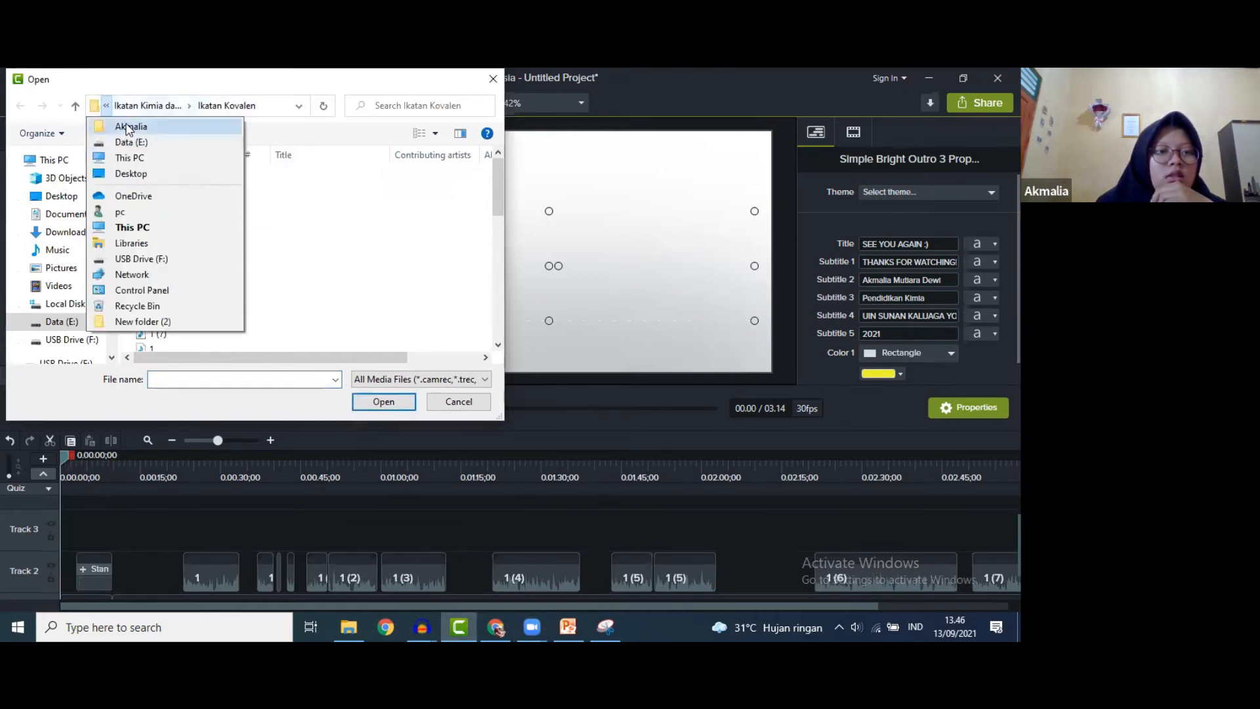
pyautogui.click(128, 128)
pyautogui.doubleClick(181, 223)
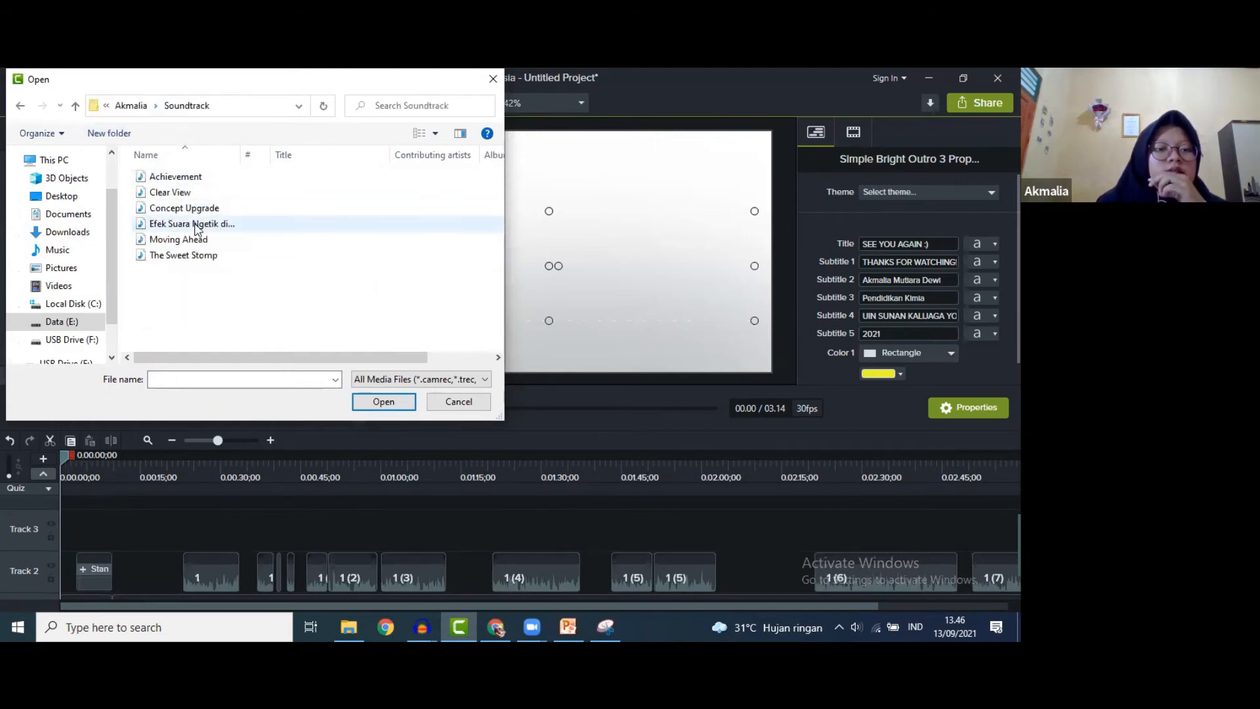
pyautogui.click(183, 197)
pyautogui.click(182, 177)
pyautogui.click(187, 209)
pyautogui.click(180, 179)
pyautogui.click(368, 402)
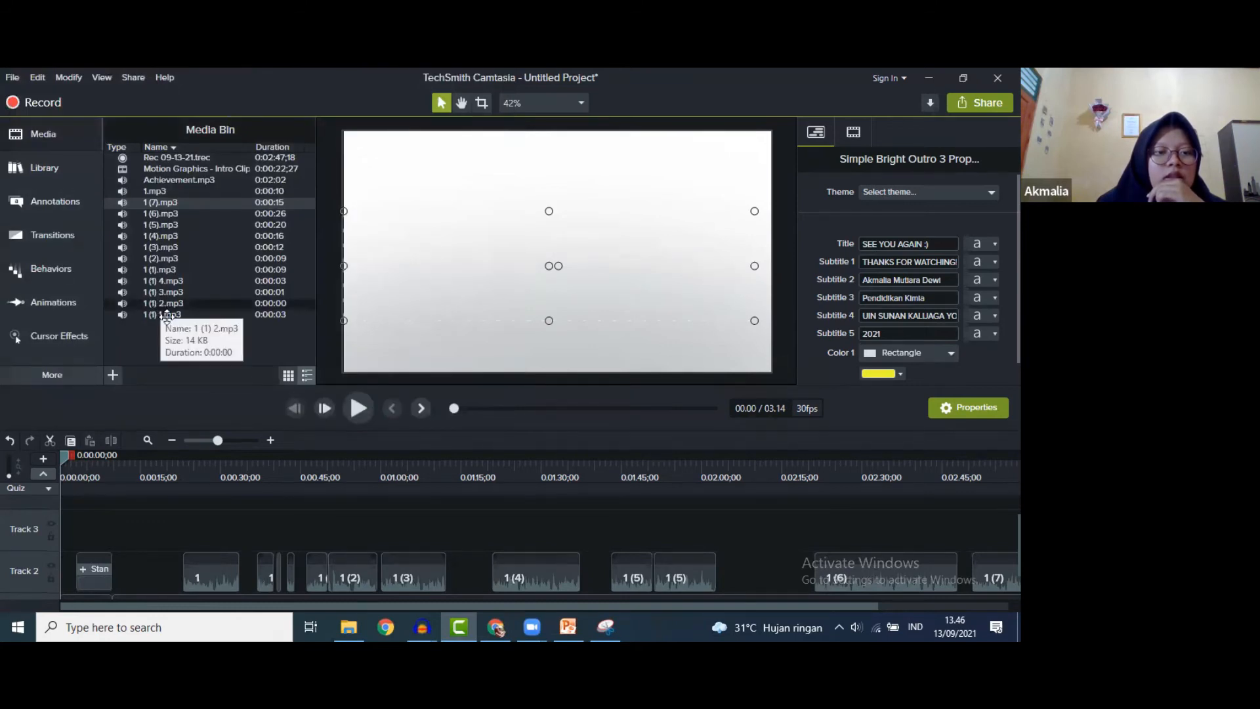
# - Drop Achievement.mp3 onto Track 3 at 0:00 and play from the Pendahuluan slide to hear it
pyautogui.moveTo(177, 180); pyautogui.dragTo(46, 537)
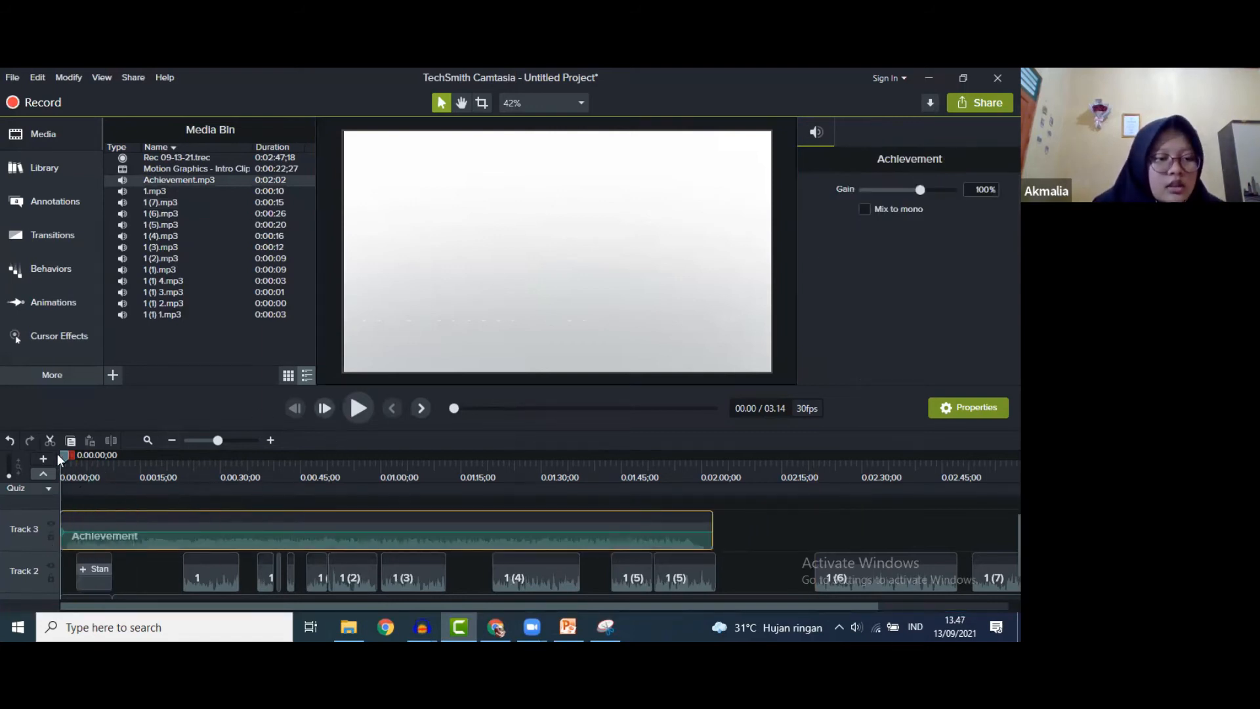
pyautogui.moveTo(63, 455); pyautogui.dragTo(174, 467)
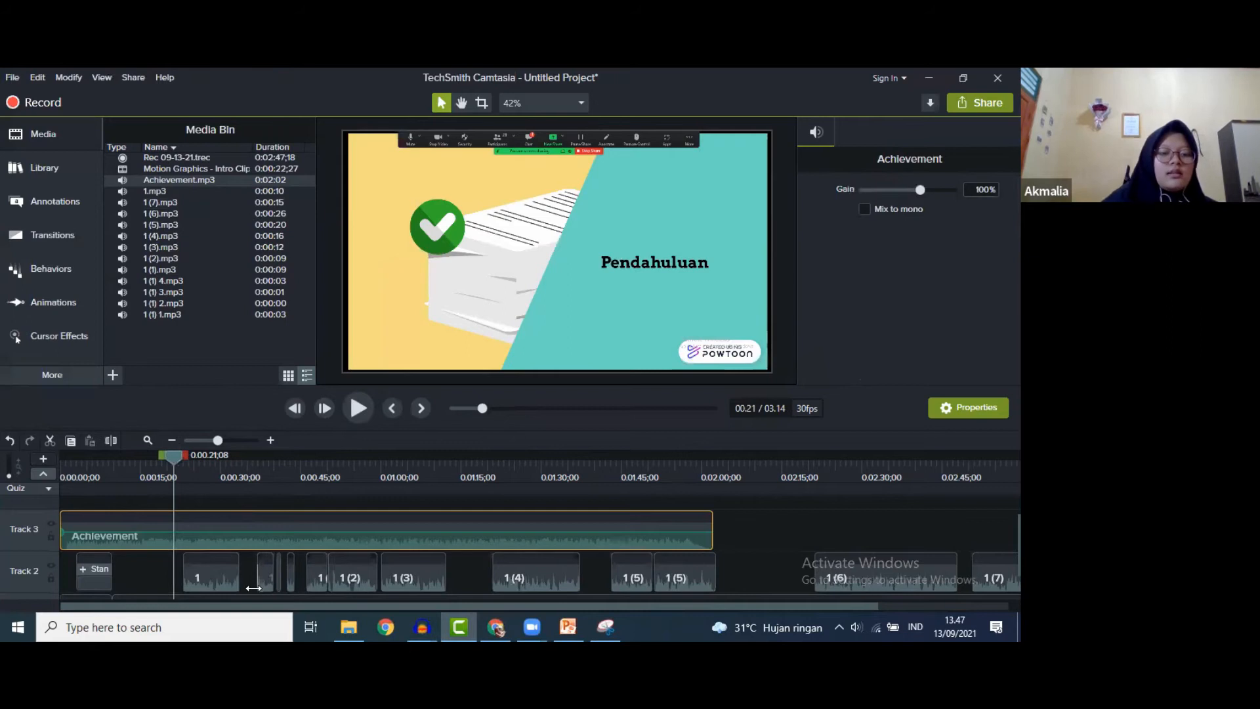
pyautogui.click(356, 412)
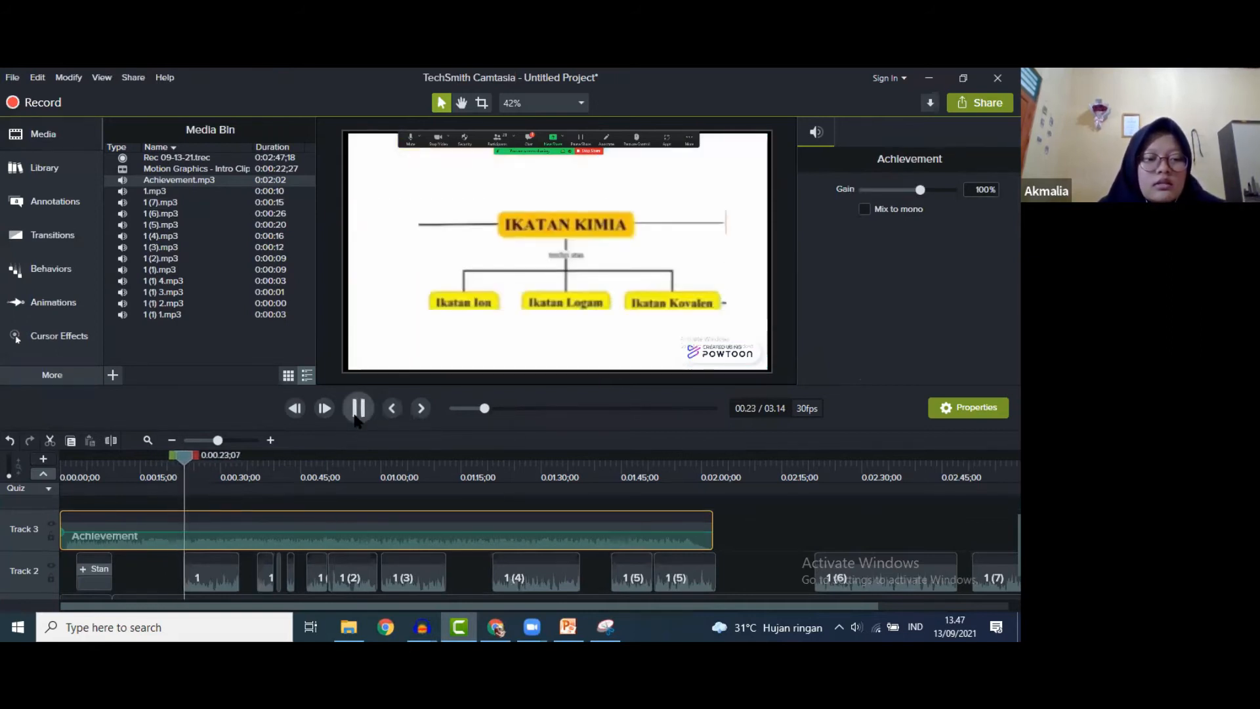
pyautogui.click(355, 415)
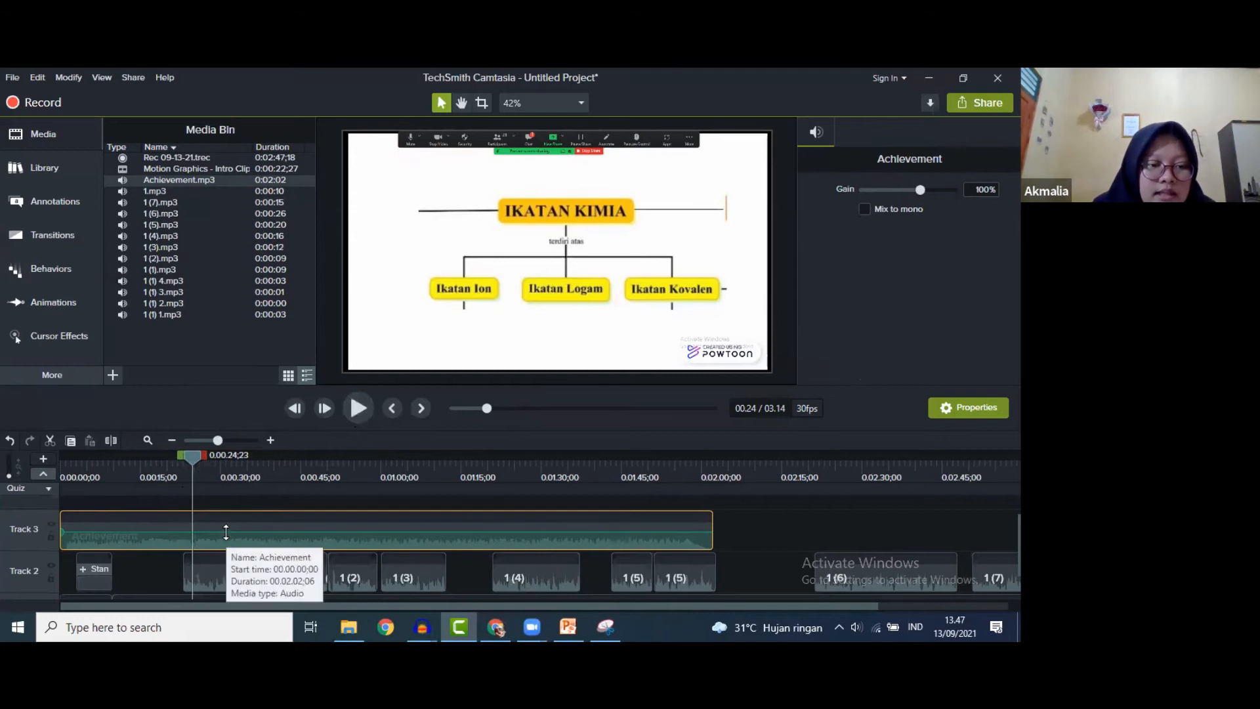
pyautogui.moveTo(226, 530); pyautogui.dragTo(225, 544)
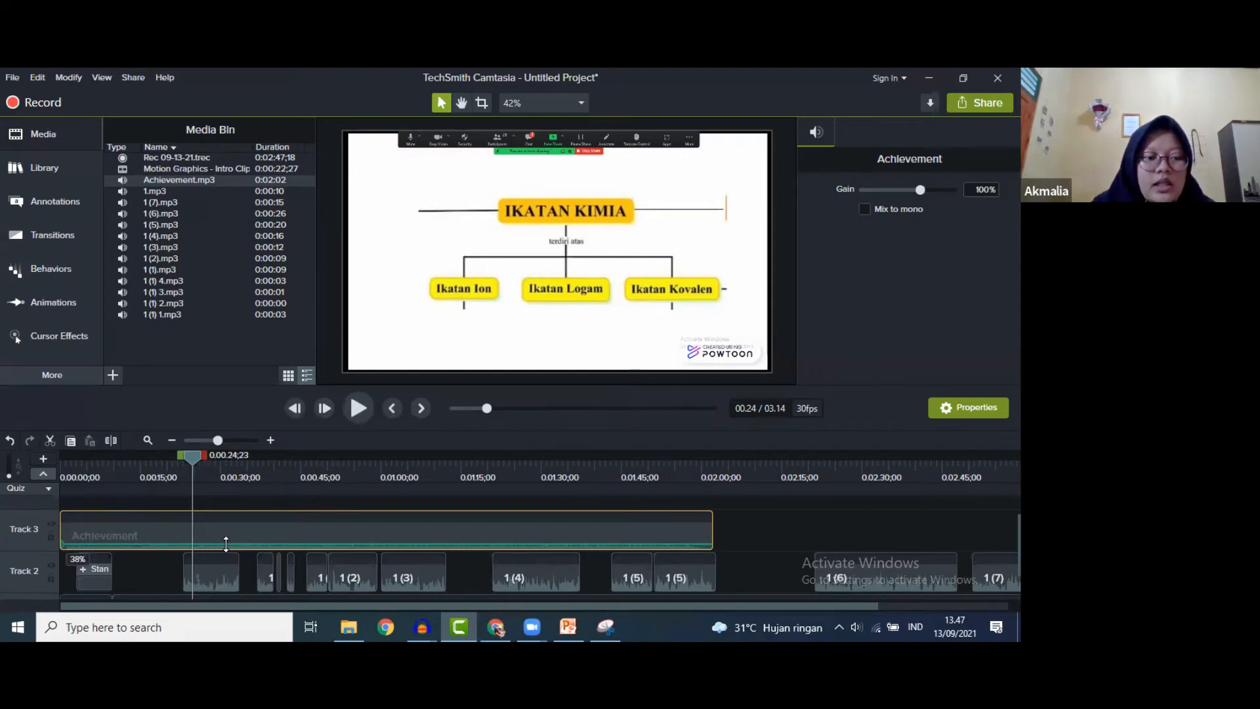
pyautogui.click(167, 455)
pyautogui.moveTo(167, 455); pyautogui.dragTo(165, 455)
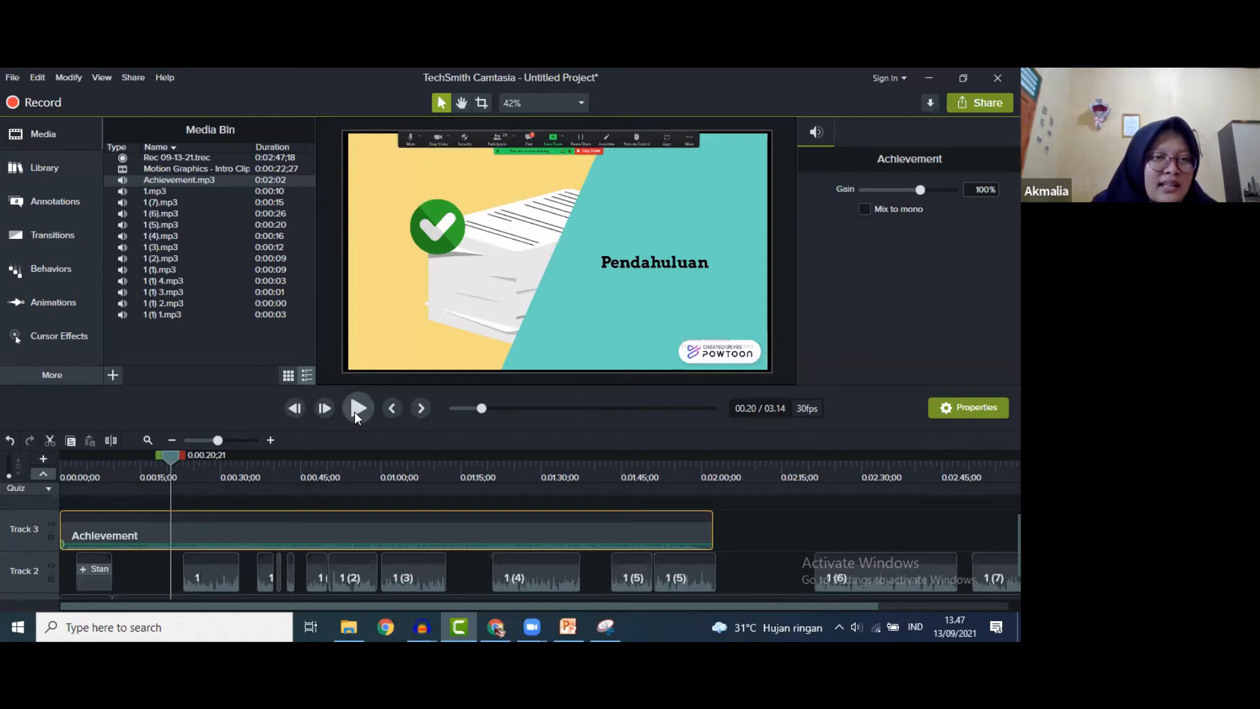
pyautogui.click(354, 412)
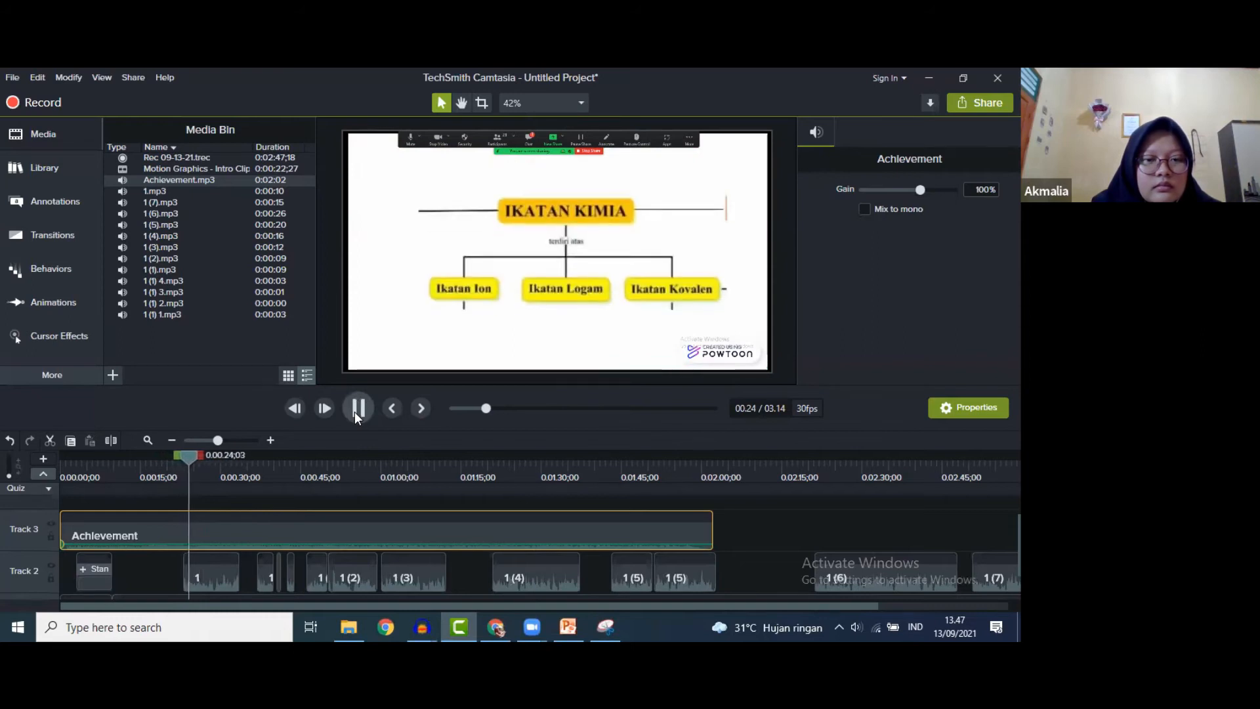
pyautogui.click(354, 412)
pyautogui.moveTo(200, 454); pyautogui.dragTo(192, 456)
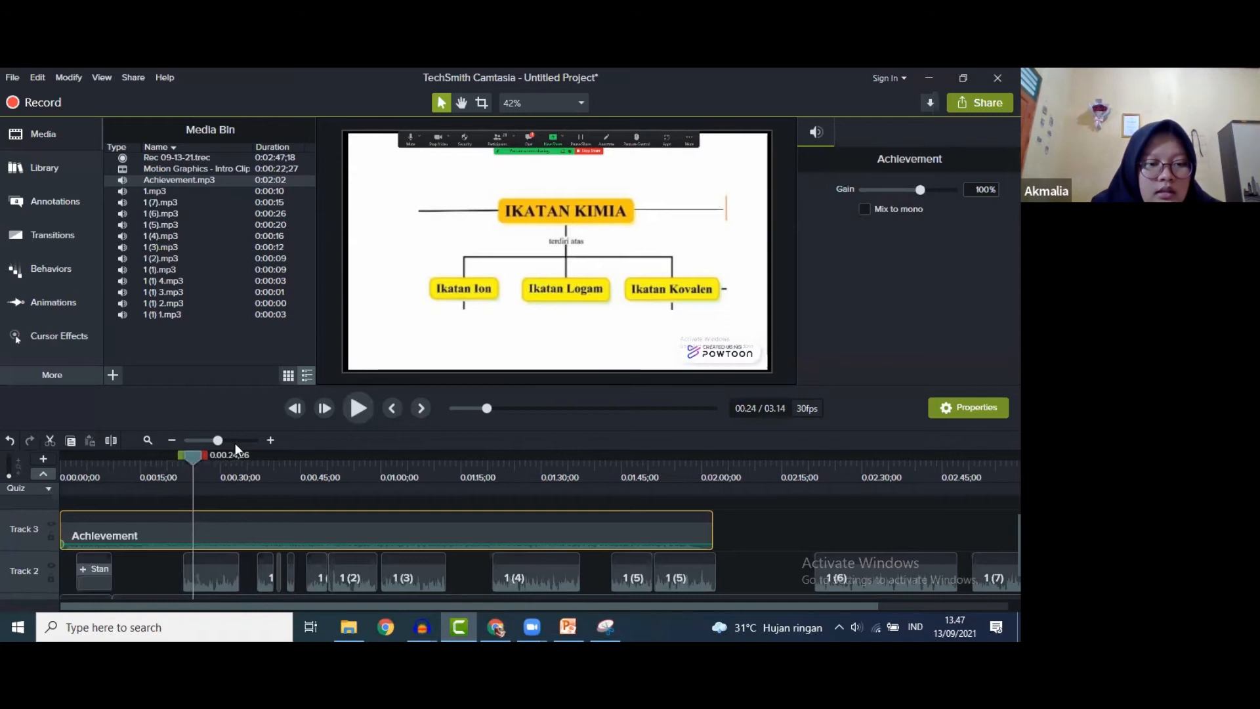
pyautogui.click(365, 406)
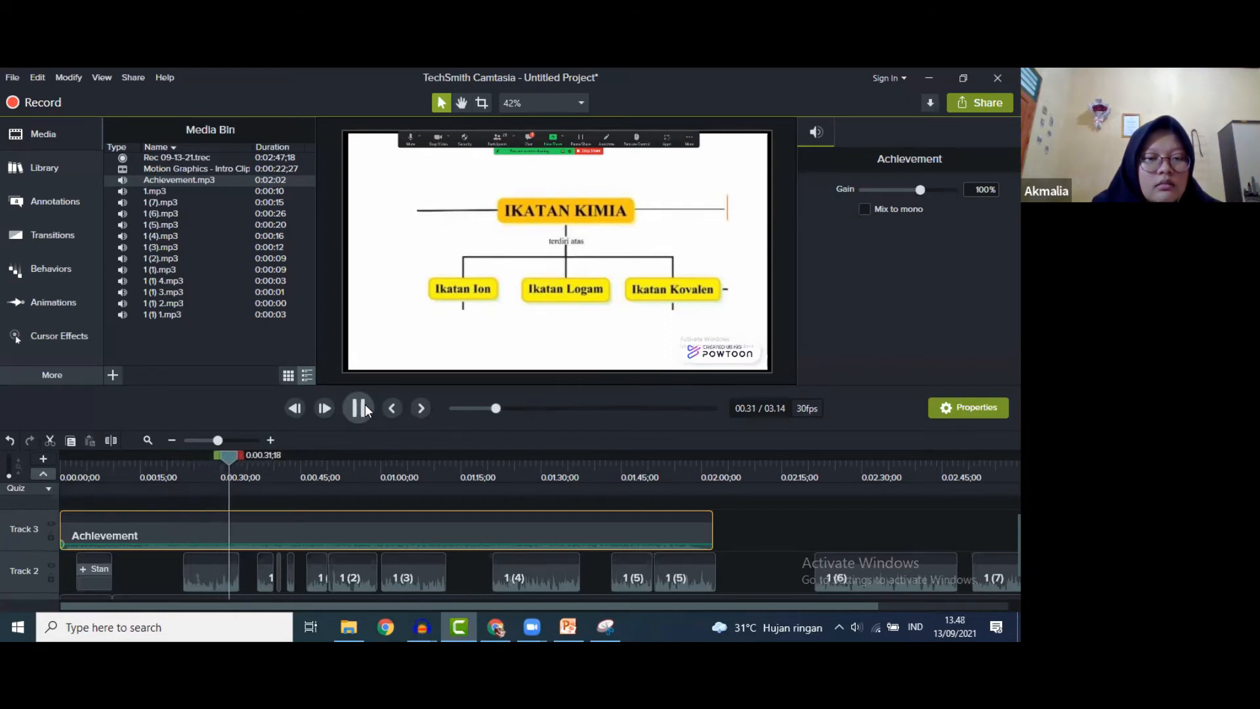
pyautogui.click(349, 410)
# - Raise the Achievement volume, trim its end, and add a second Achievement clip after it on Track 3
pyautogui.moveTo(243, 458)
pyautogui.mouseDown()
pyautogui.moveTo(170, 443)
pyautogui.moveTo(254, 446)
pyautogui.mouseUp()
pyautogui.moveTo(199, 543)
pyautogui.mouseDown()
pyautogui.moveTo(207, 517)
pyautogui.moveTo(205, 545)
pyautogui.mouseUp()
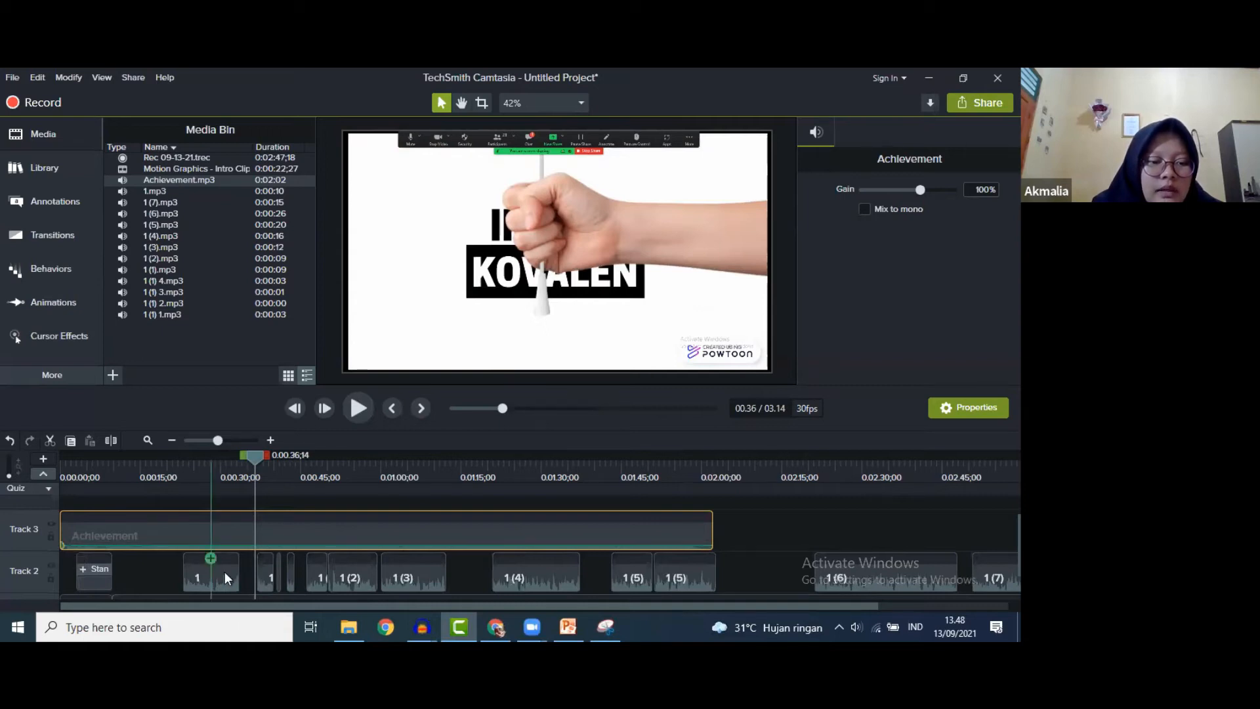
pyautogui.moveTo(255, 454); pyautogui.dragTo(189, 454)
pyautogui.moveTo(70, 530); pyautogui.dragTo(101, 527)
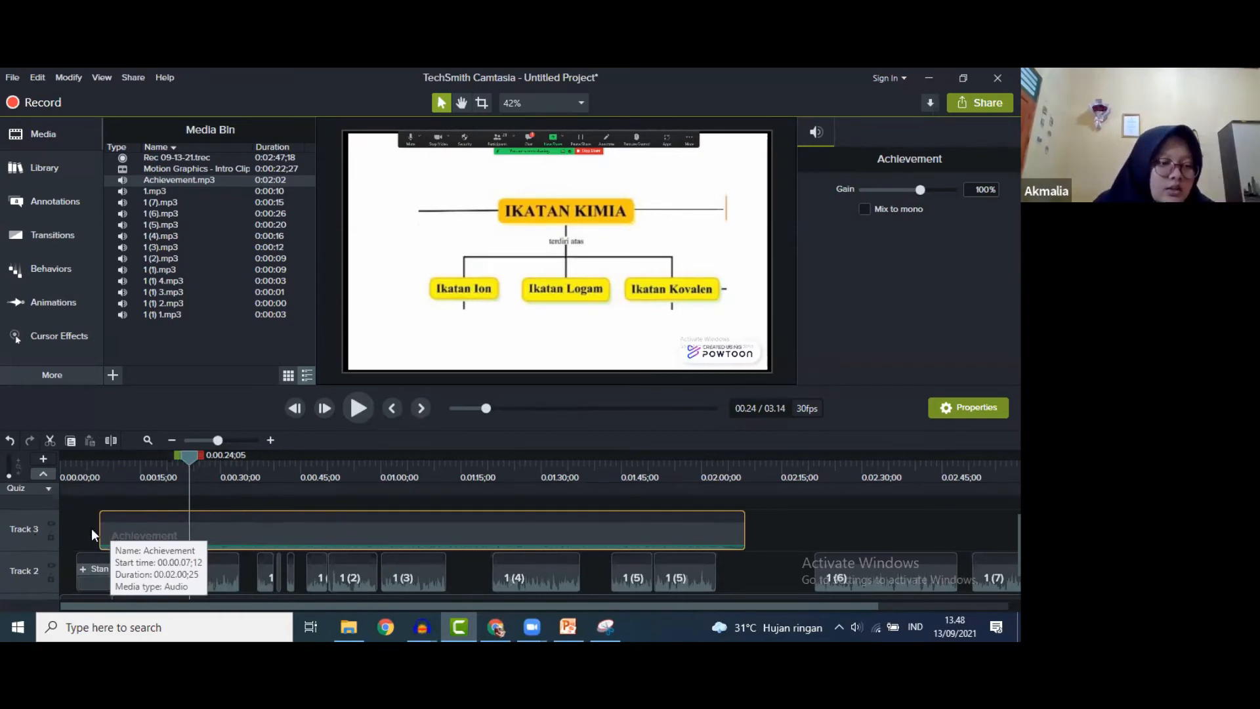
pyautogui.moveTo(125, 533); pyautogui.dragTo(52, 523)
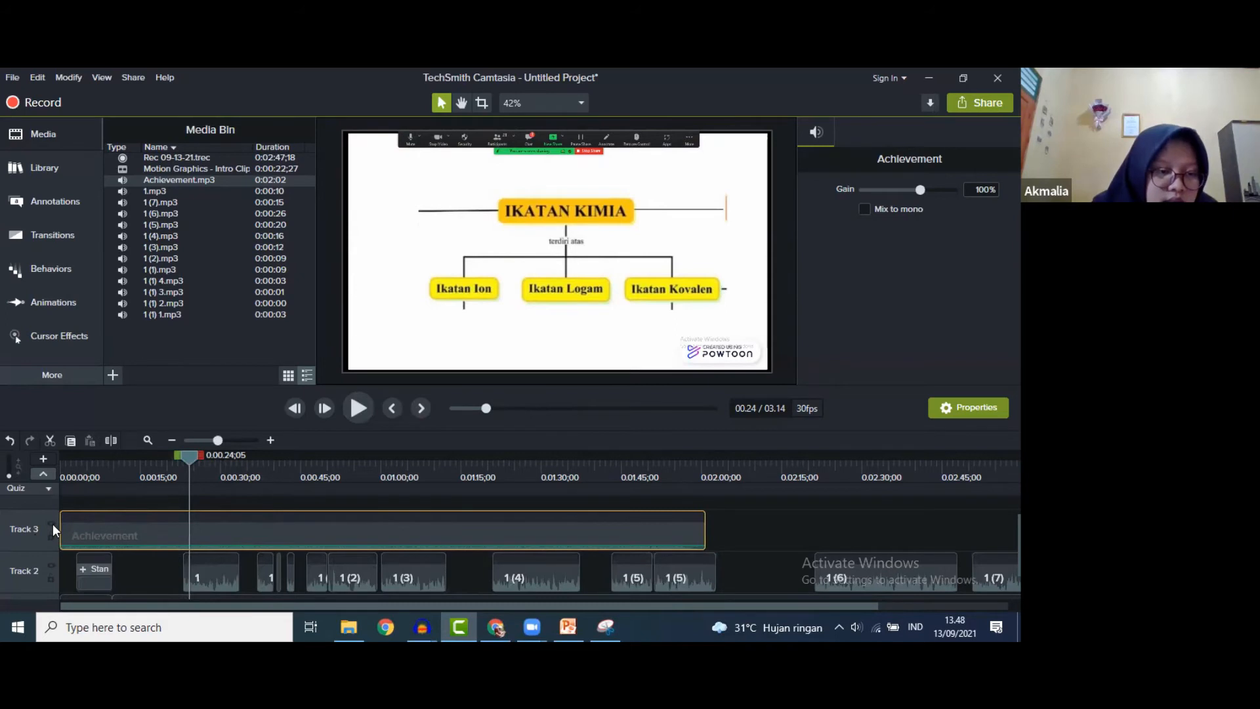
pyautogui.moveTo(703, 523); pyautogui.dragTo(683, 523)
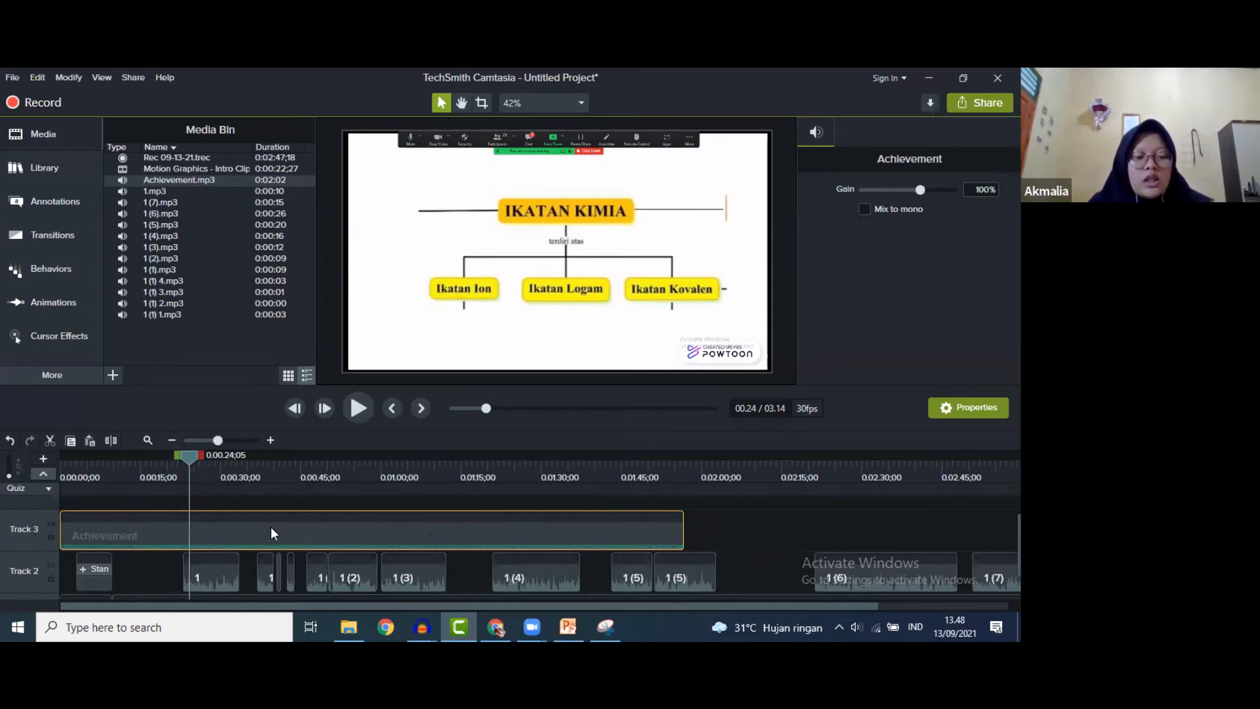
pyautogui.moveTo(271, 528); pyautogui.dragTo(968, 617)
# - Move the playhead to 3:14, the end of the video
pyautogui.scroll(-1, 730, 554)
pyautogui.scroll(-1, 730, 555)
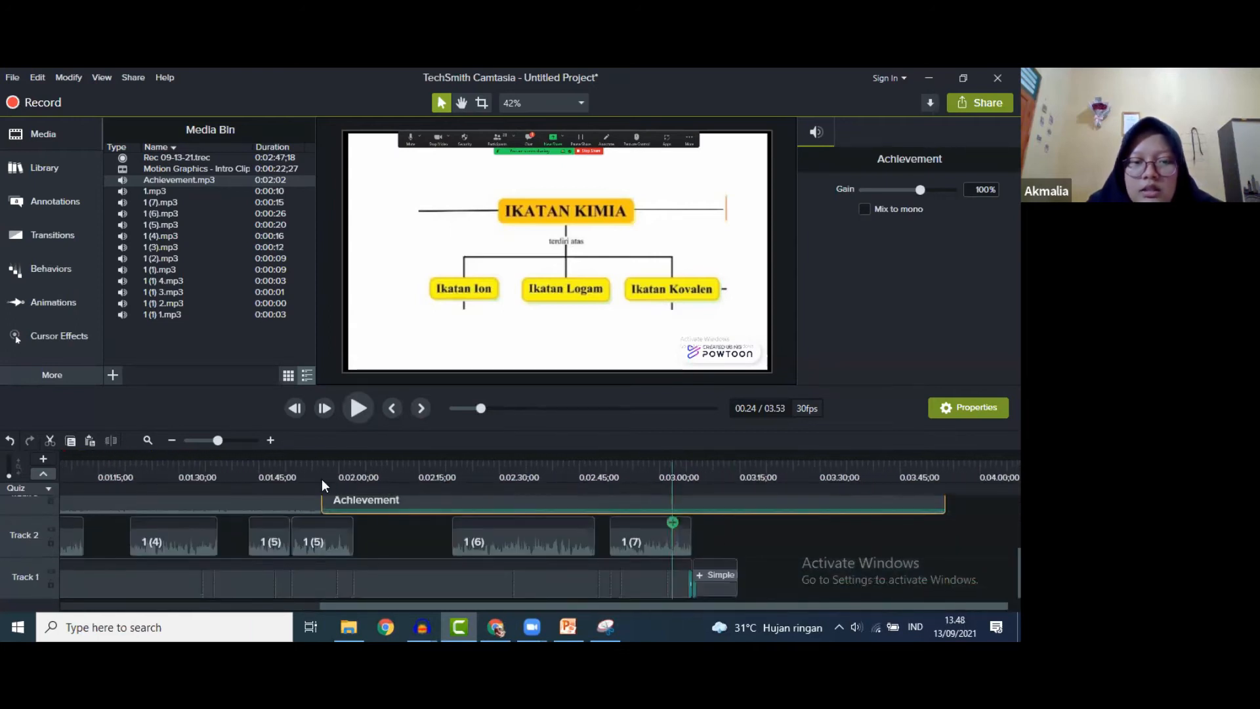
pyautogui.click(695, 408)
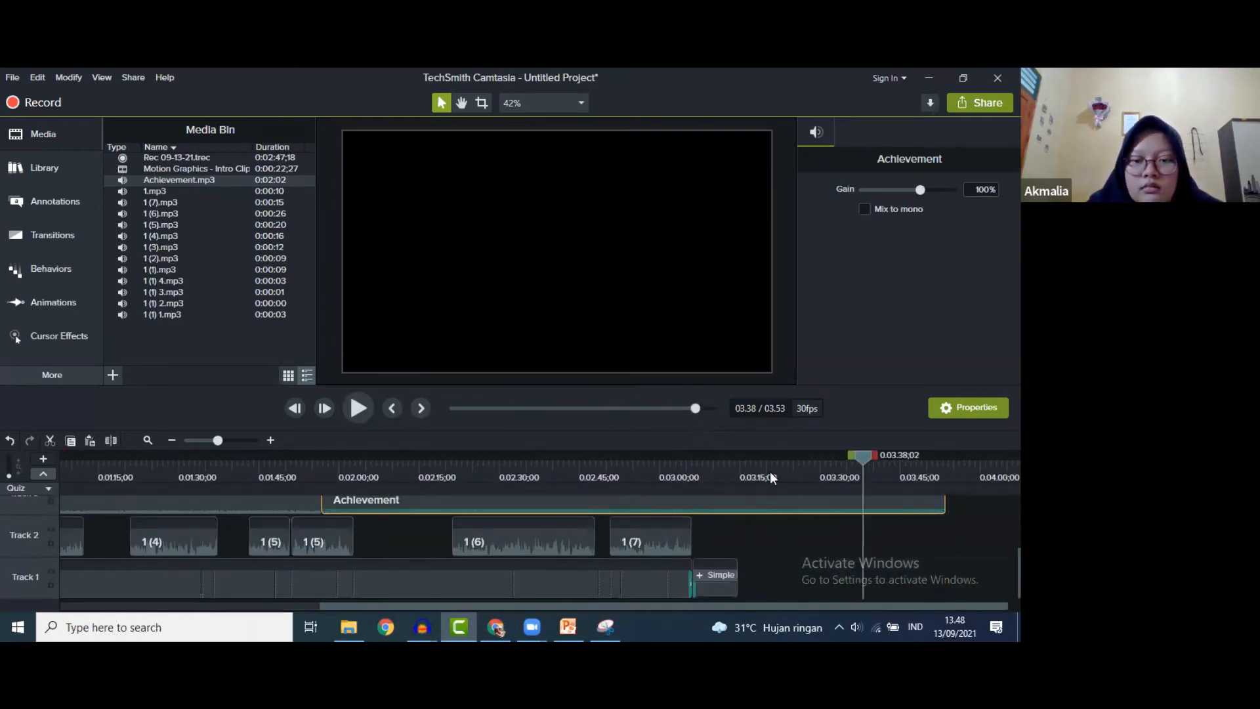
pyautogui.moveTo(867, 454); pyautogui.dragTo(740, 458)
pyautogui.scroll(1, 754, 510)
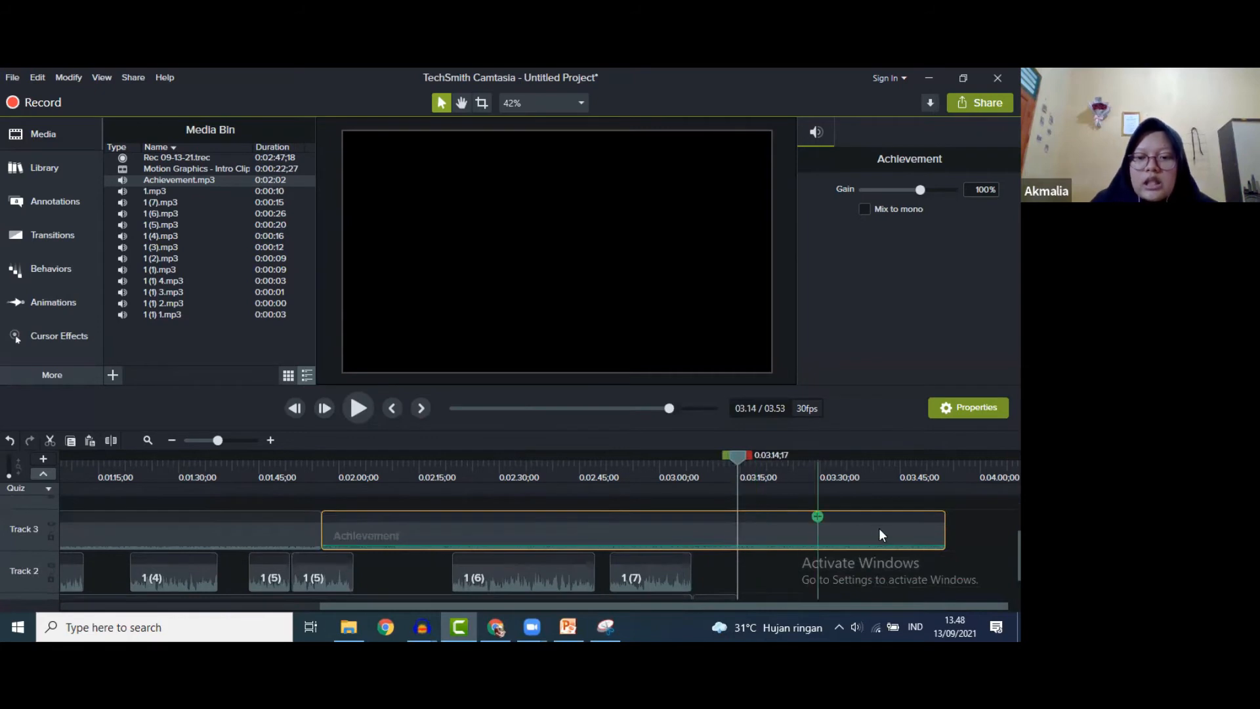
# - Trim the second Achievement clip and line it up right after the first music clip
pyautogui.moveTo(361, 531); pyautogui.dragTo(558, 530)
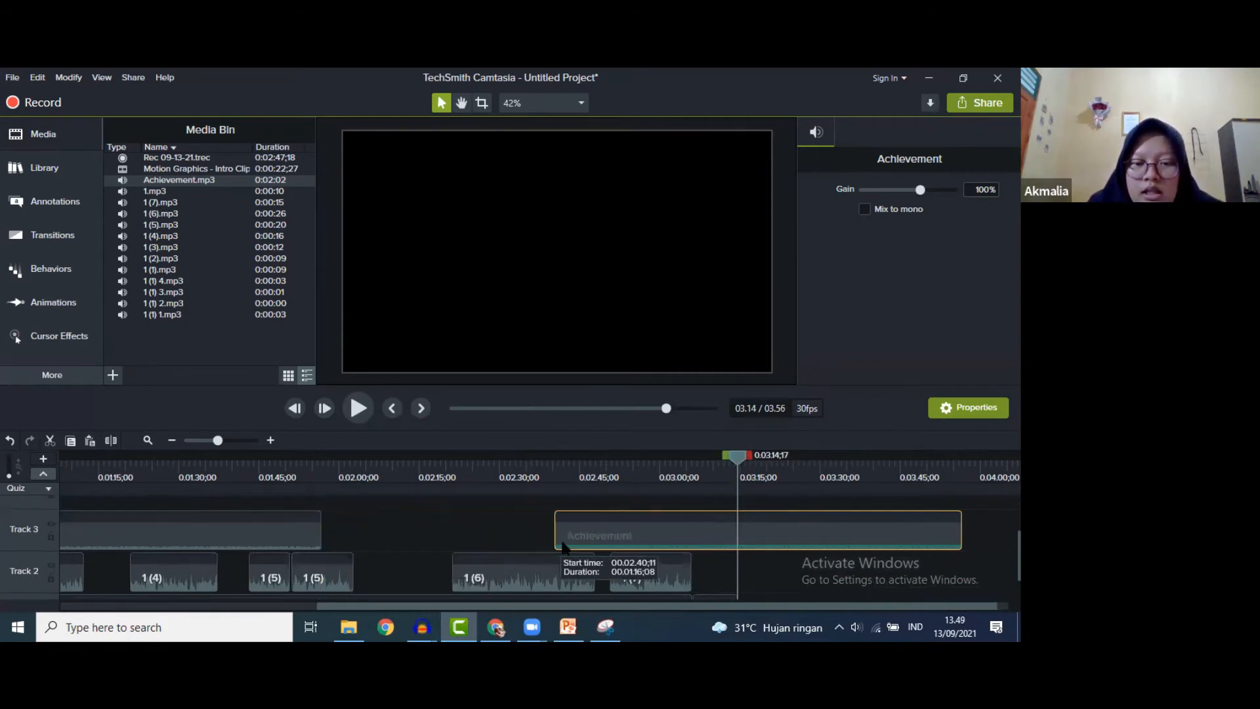
pyautogui.moveTo(669, 534); pyautogui.dragTo(617, 540)
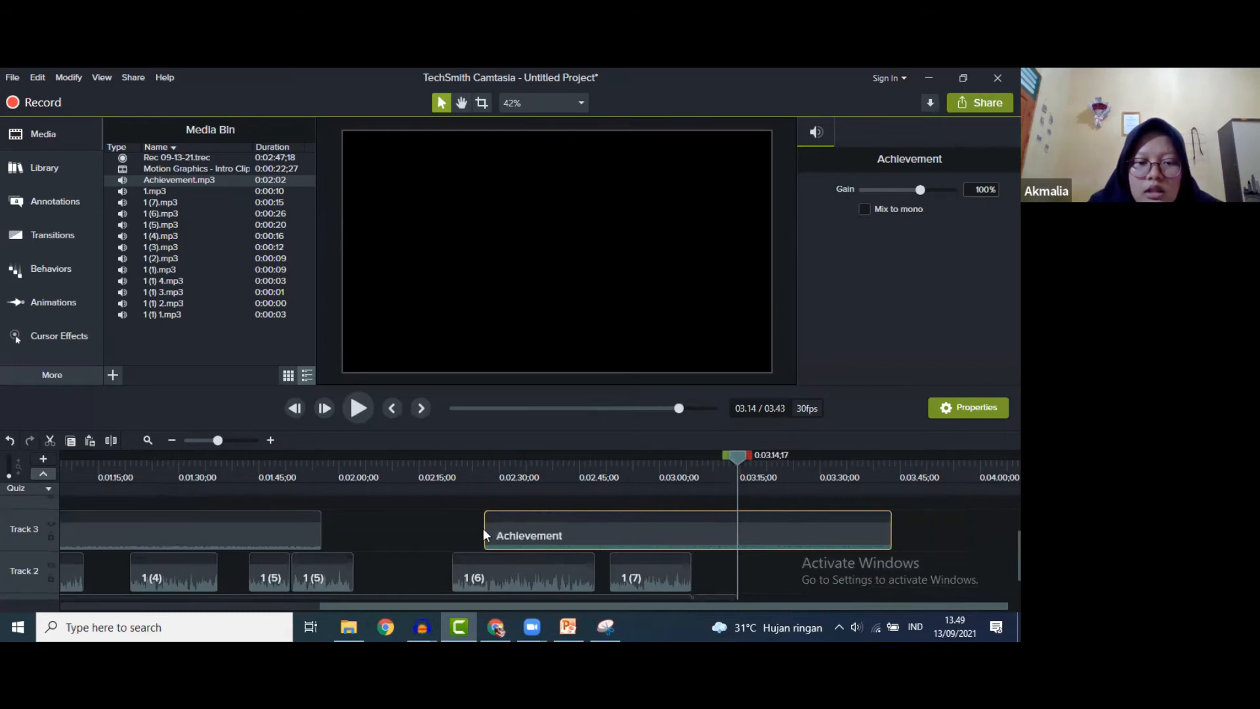
pyautogui.moveTo(483, 528); pyautogui.dragTo(279, 531)
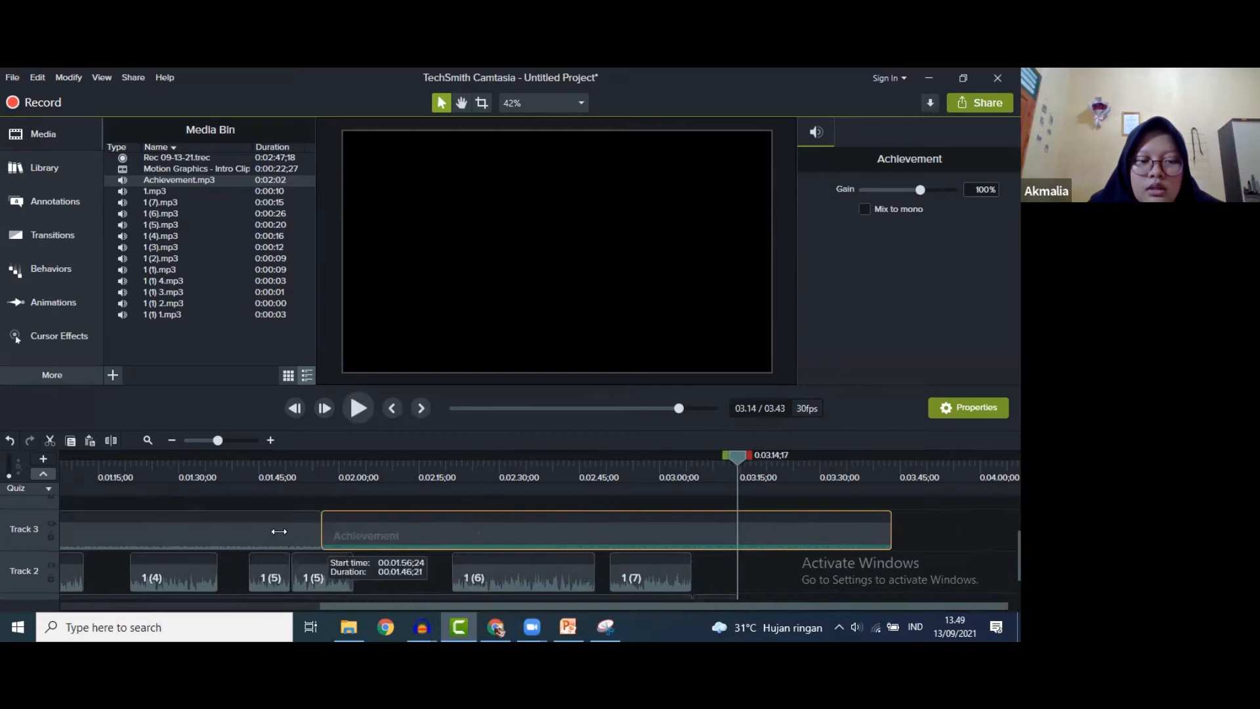
pyautogui.moveTo(461, 529); pyautogui.dragTo(473, 529)
pyautogui.moveTo(608, 527); pyautogui.dragTo(374, 537)
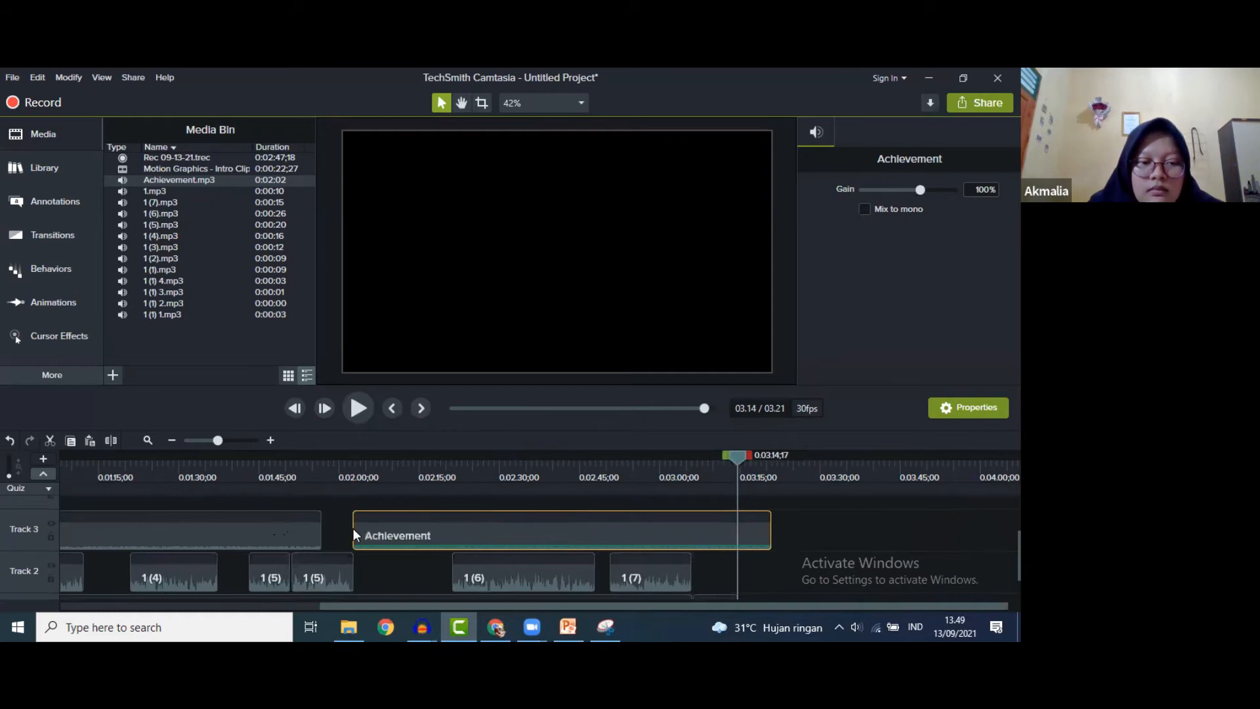
pyautogui.moveTo(352, 531); pyautogui.dragTo(360, 531)
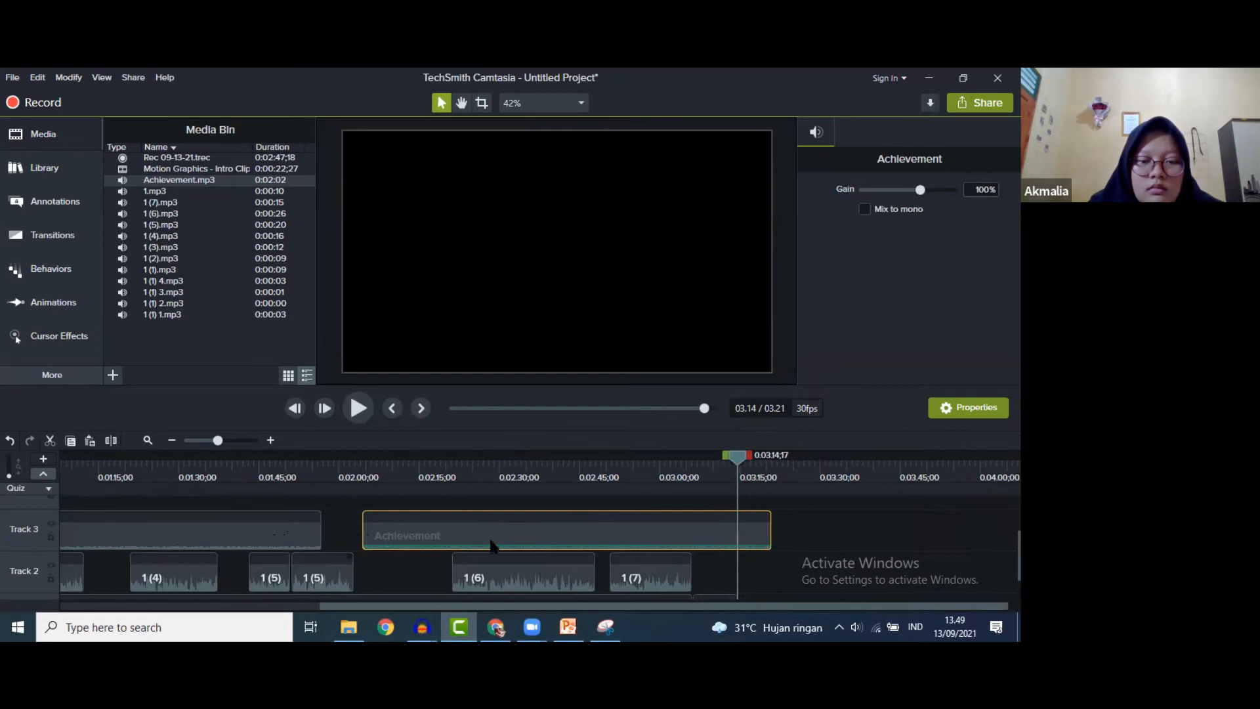
pyautogui.moveTo(492, 543); pyautogui.dragTo(436, 542)
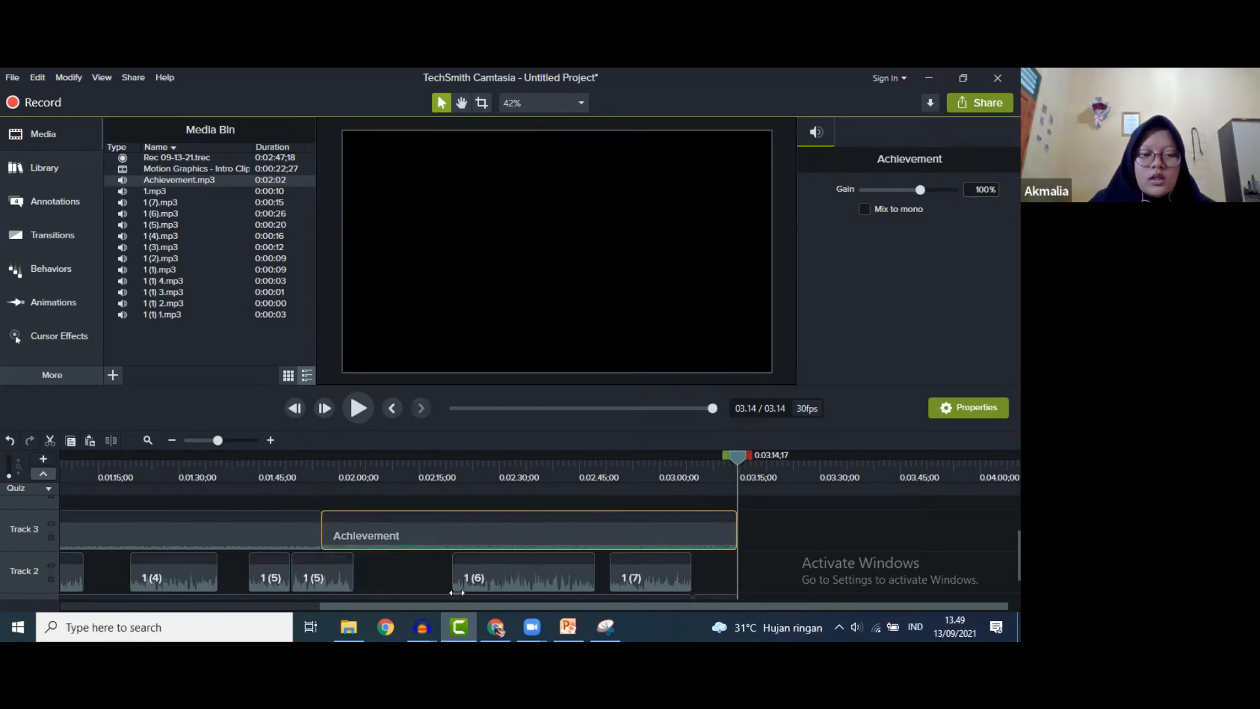
# - Snap the second Achievement clip's end to 3:14, zoom out to the whole project, and rewind to 0:00
pyautogui.scroll(-1, 591, 556)
pyautogui.moveTo(522, 604); pyautogui.dragTo(199, 617)
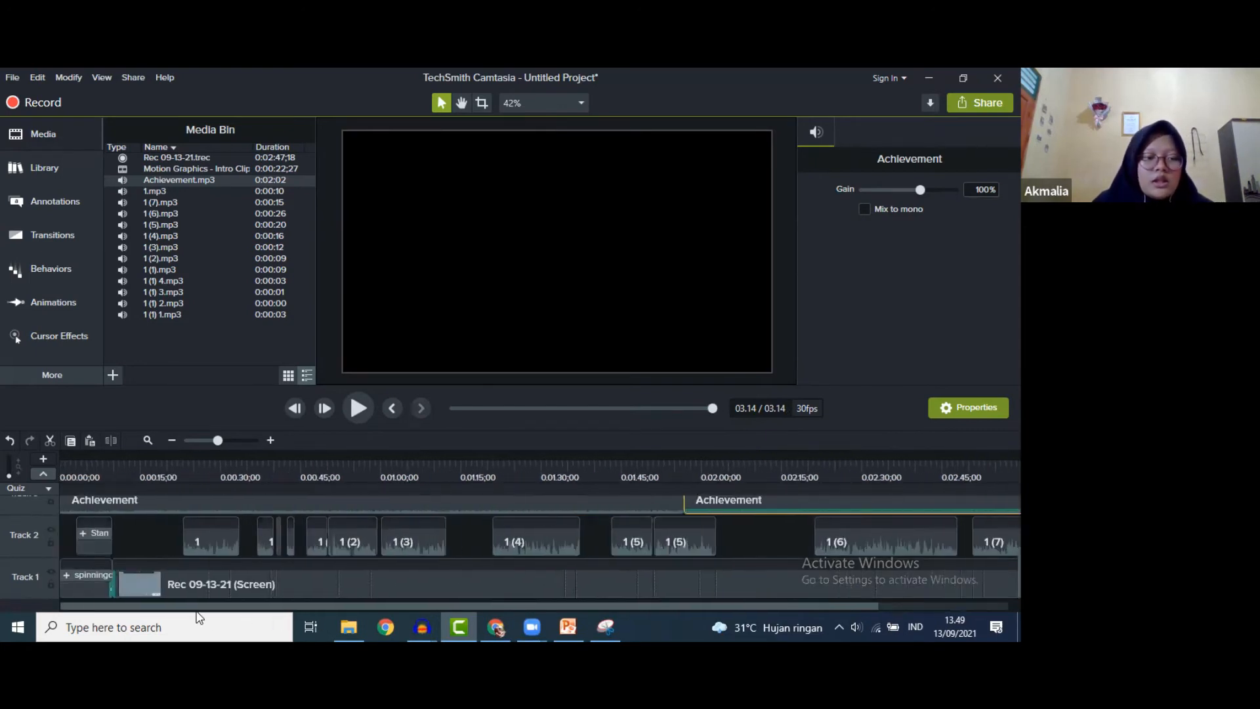
pyautogui.click(190, 439)
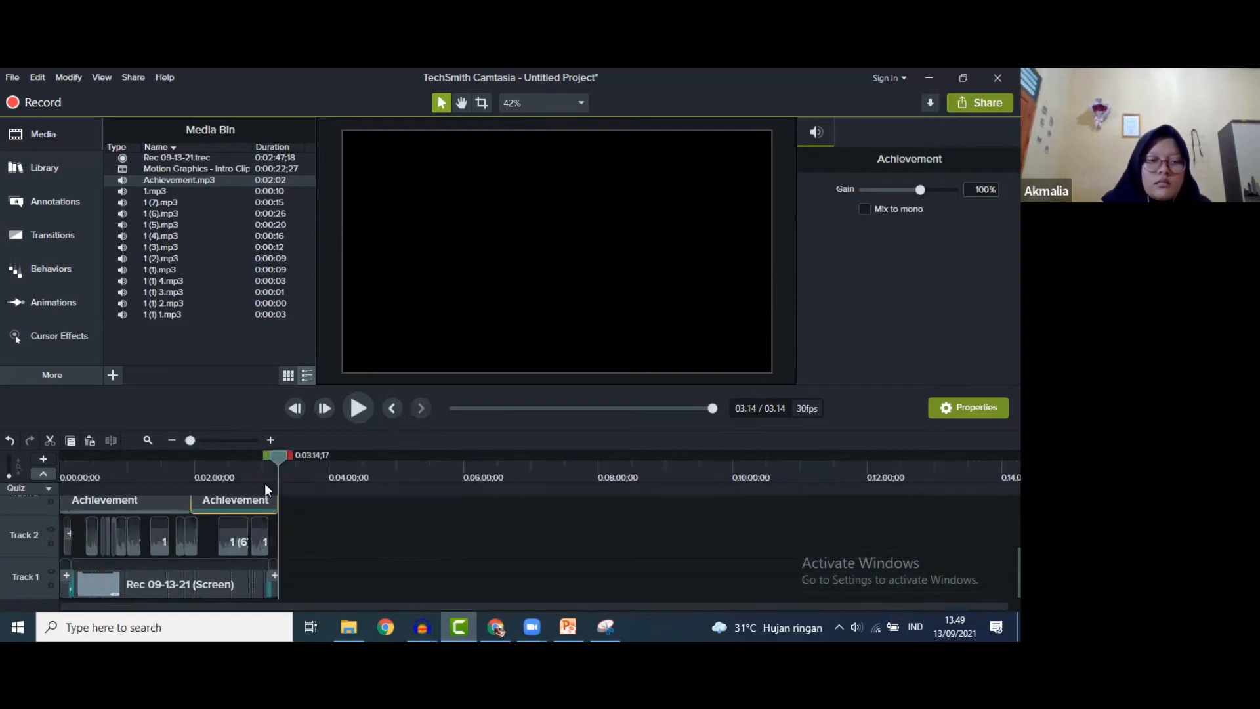
pyautogui.click(195, 440)
pyautogui.moveTo(280, 455); pyautogui.dragTo(58, 458)
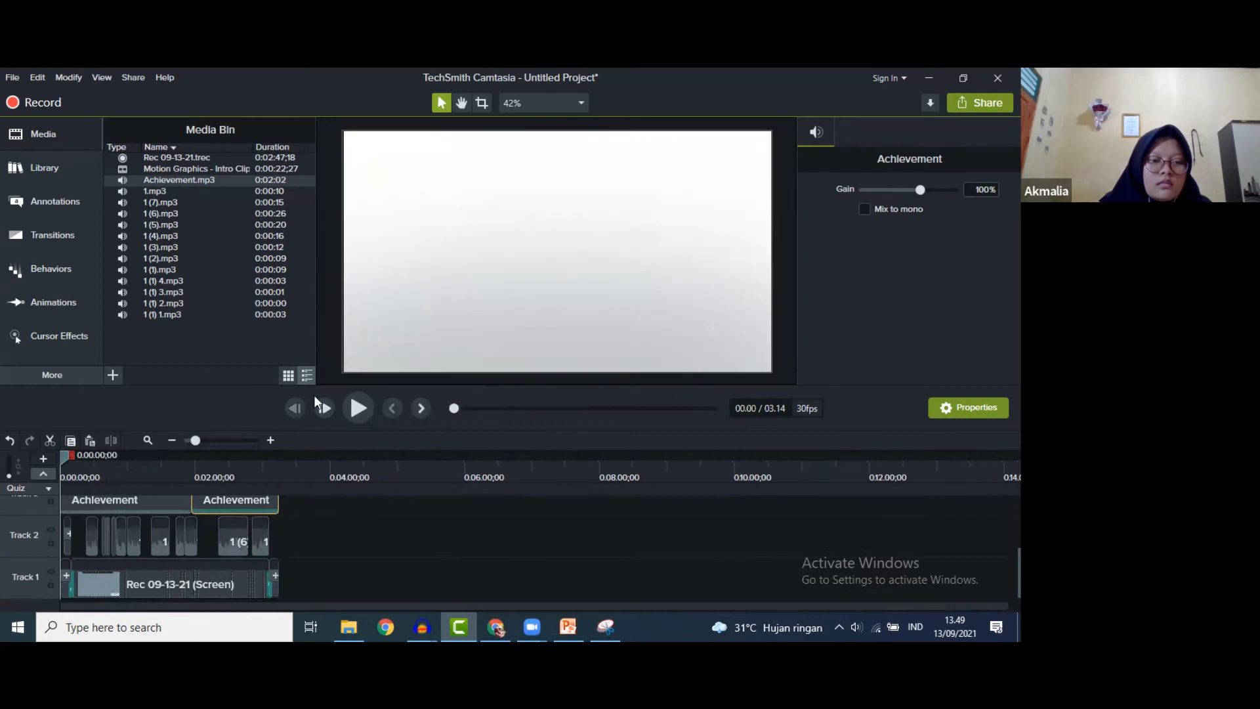
pyautogui.click(348, 408)
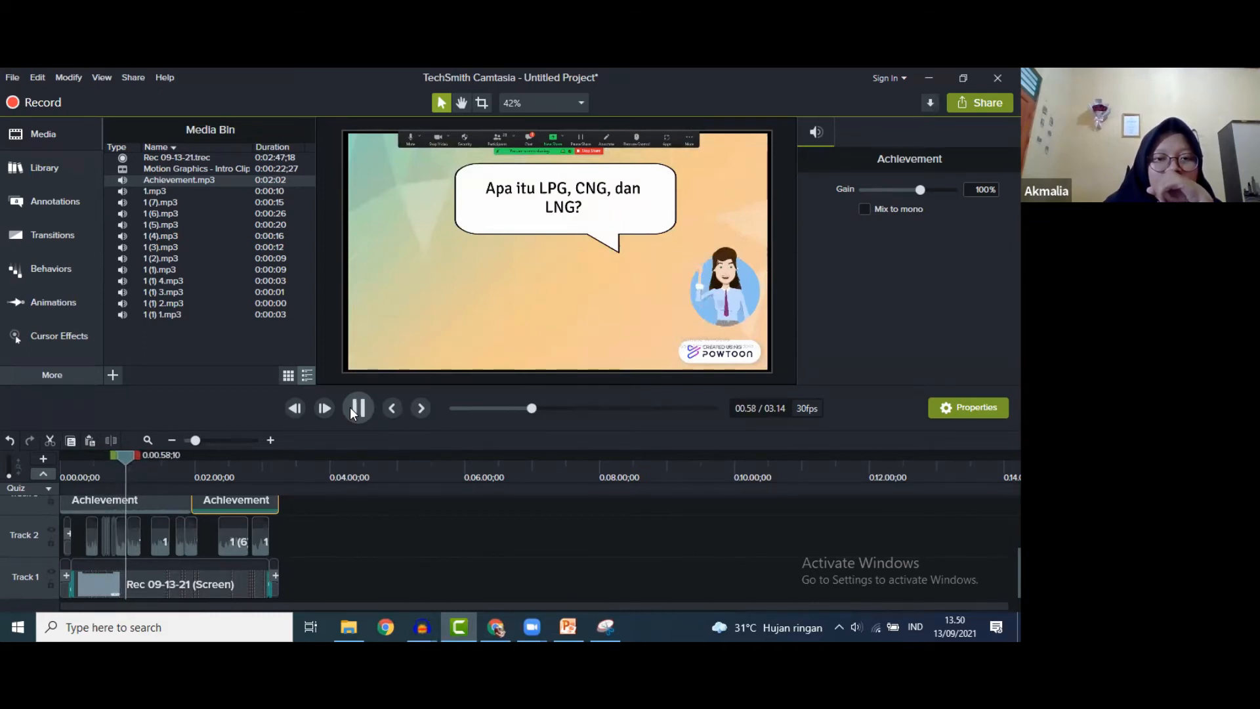
pyautogui.click(366, 401)
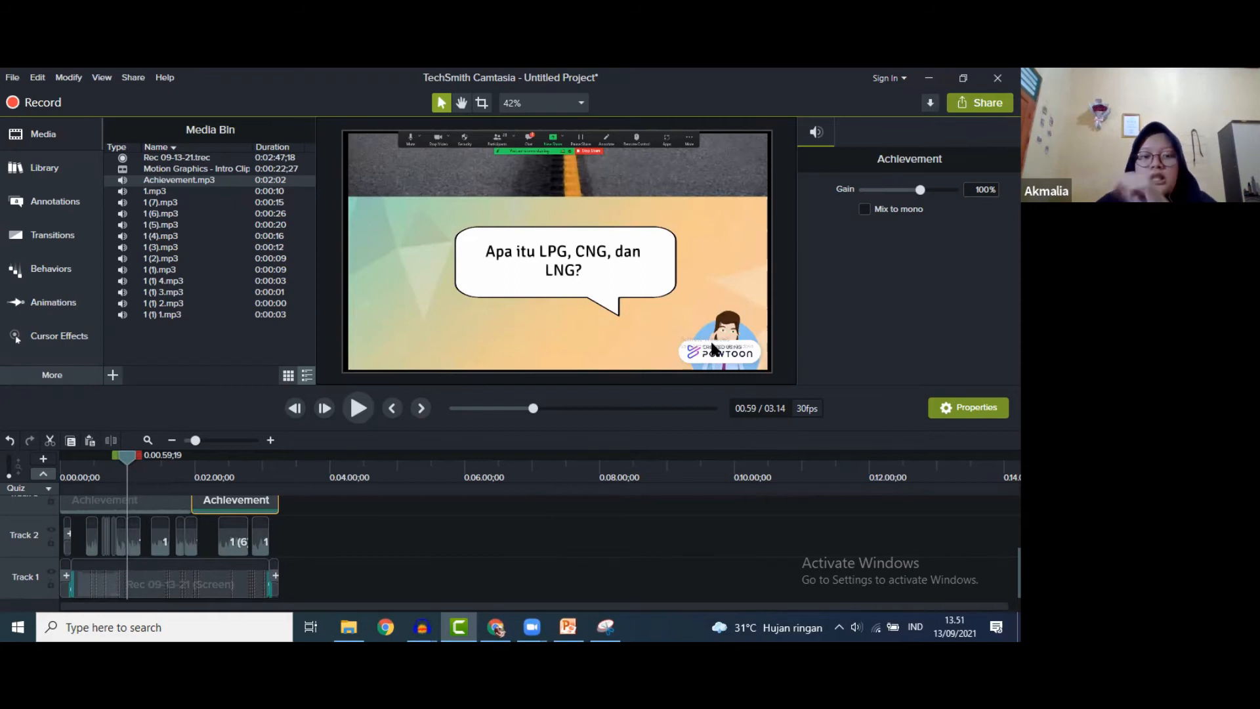
pyautogui.moveTo(124, 455); pyautogui.dragTo(259, 480)
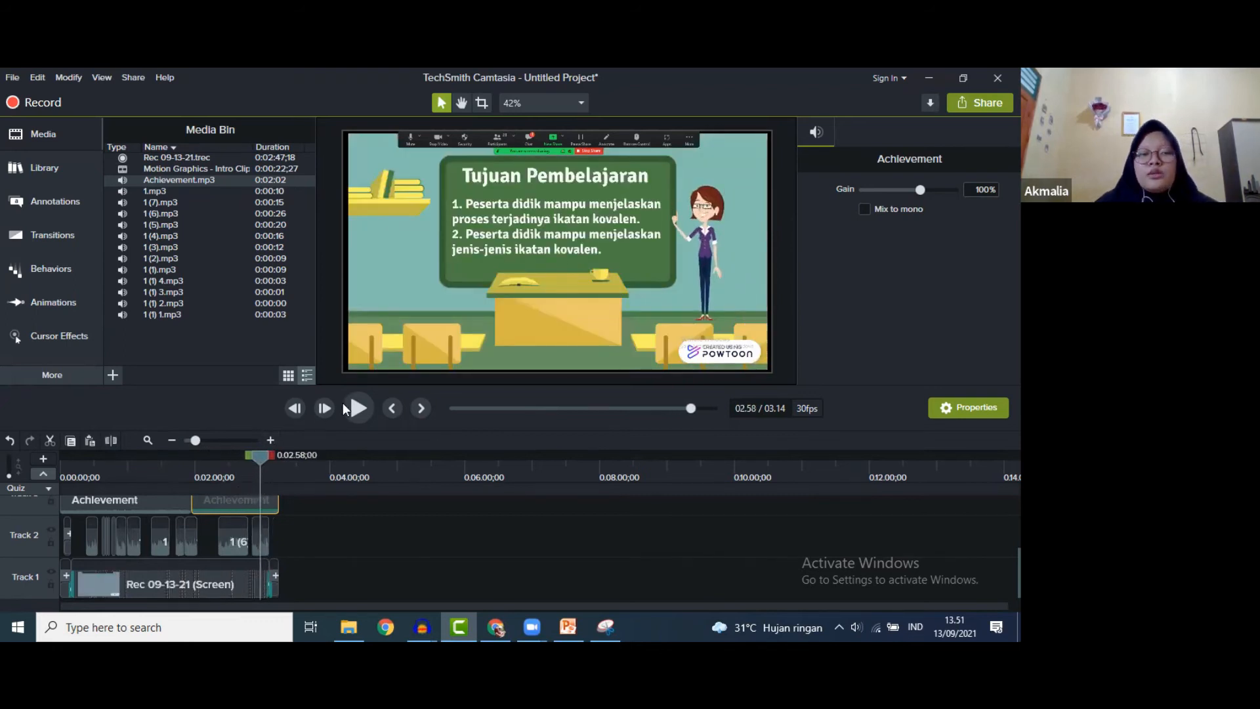
pyautogui.moveTo(195, 439); pyautogui.dragTo(222, 439)
pyautogui.moveTo(660, 605); pyautogui.dragTo(733, 624)
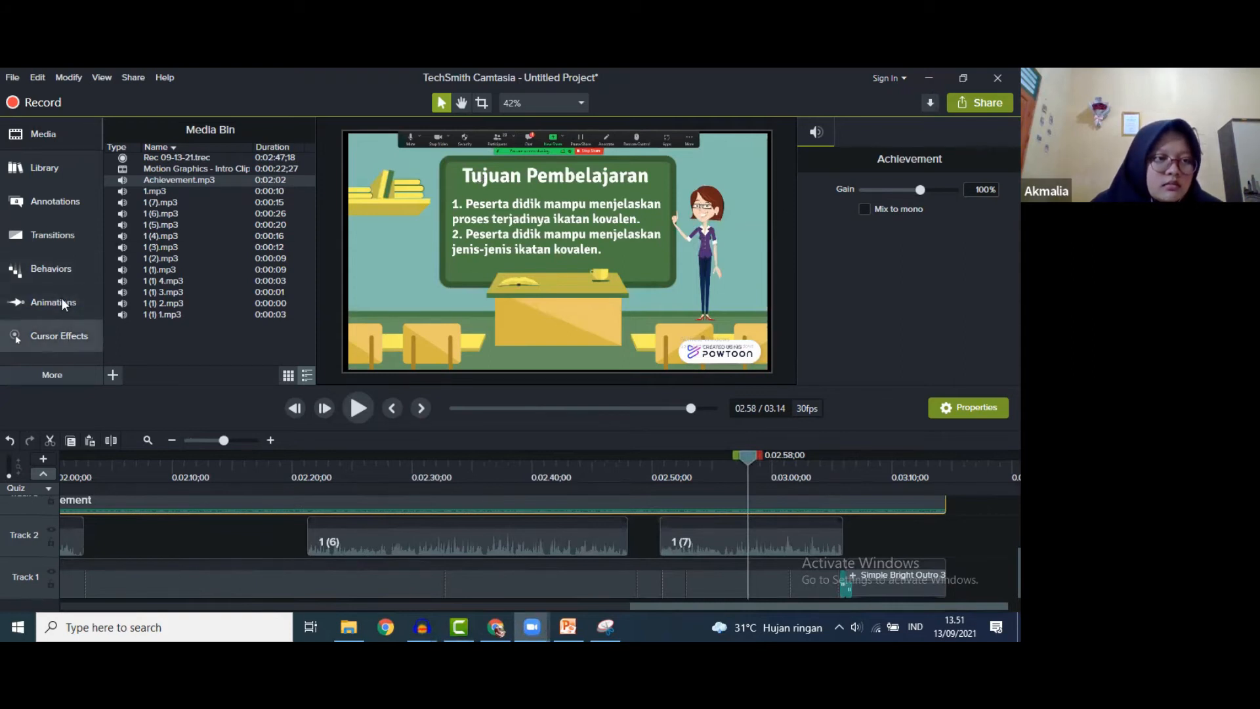
pyautogui.click(50, 239)
pyautogui.click(55, 170)
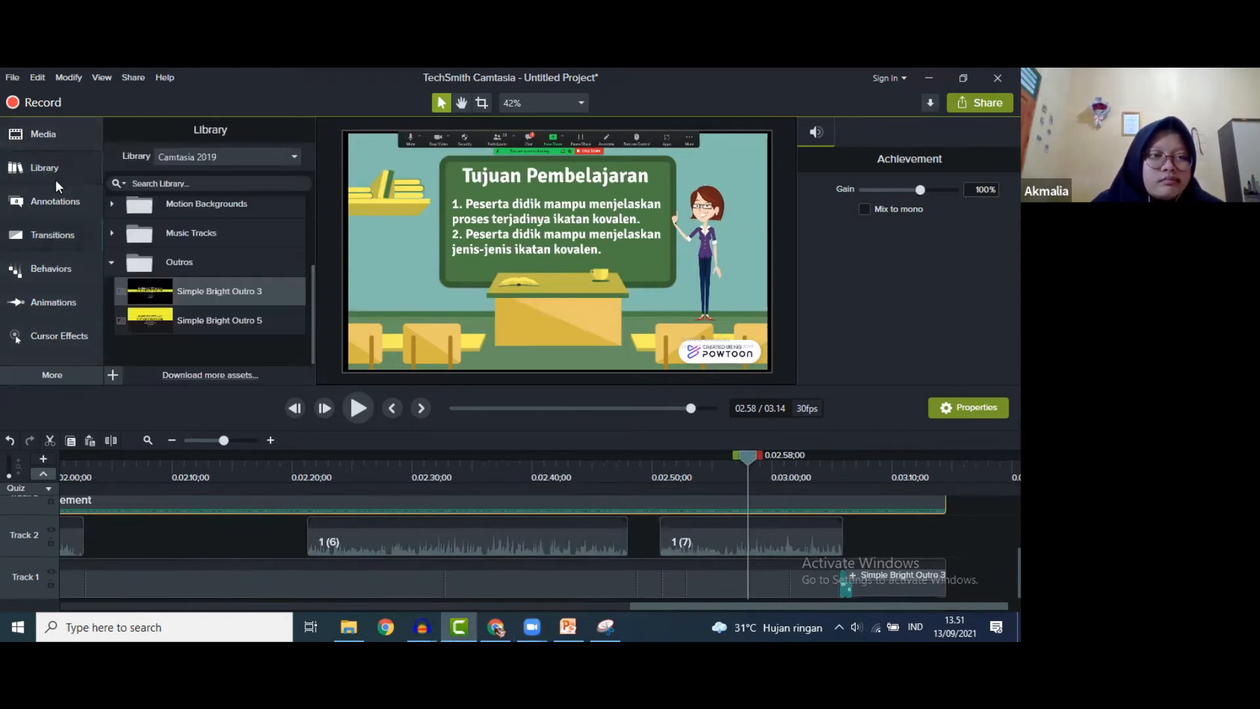
pyautogui.click(57, 197)
pyautogui.click(56, 138)
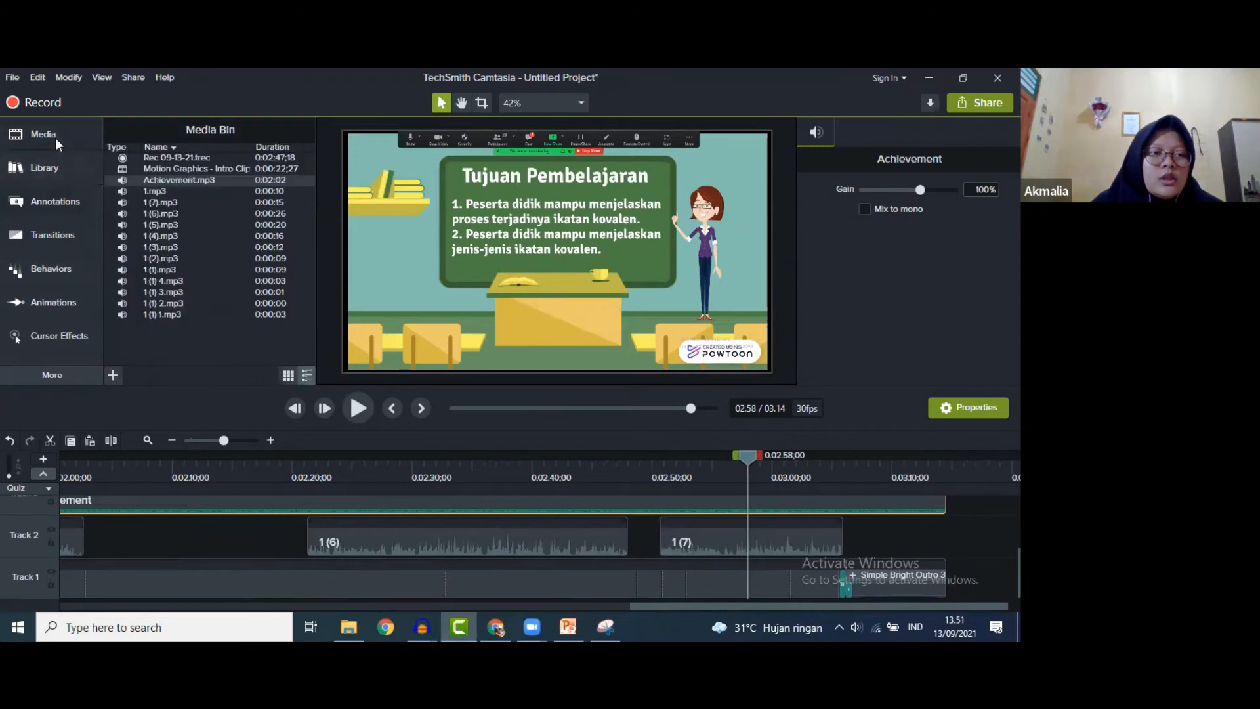
pyautogui.click(56, 169)
pyautogui.click(58, 199)
pyautogui.click(61, 244)
pyautogui.click(61, 266)
pyautogui.click(63, 306)
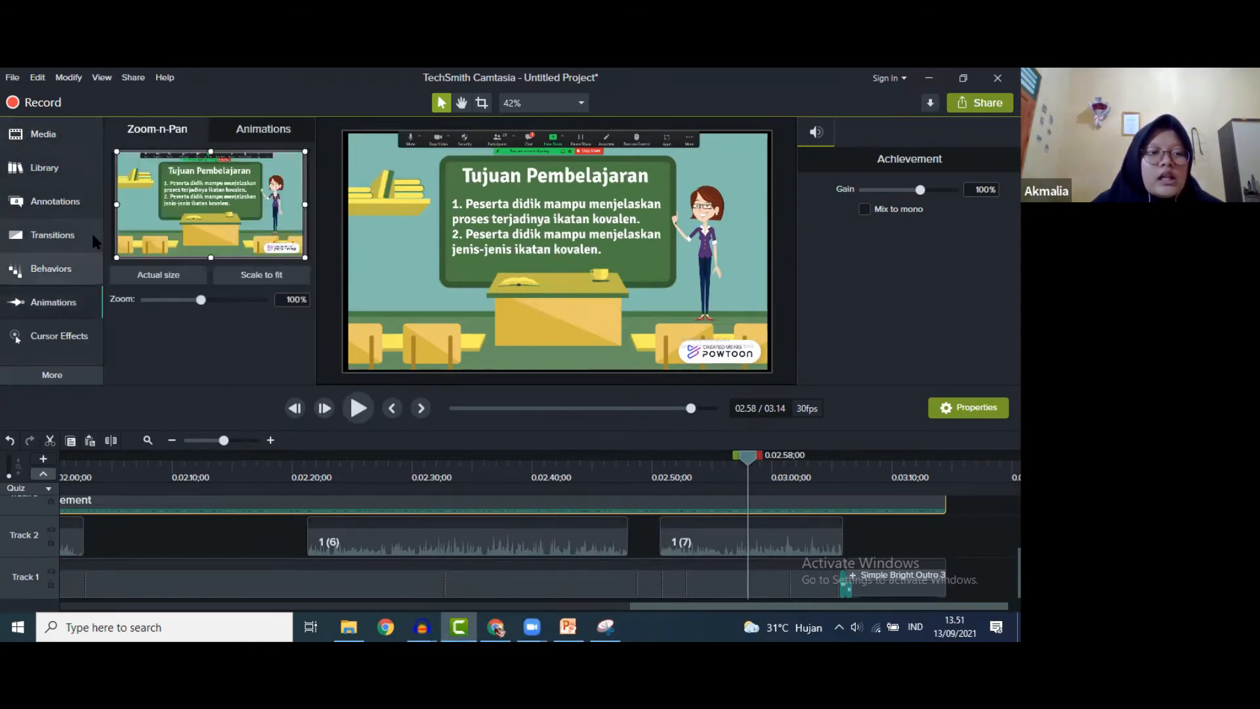
pyautogui.click(77, 334)
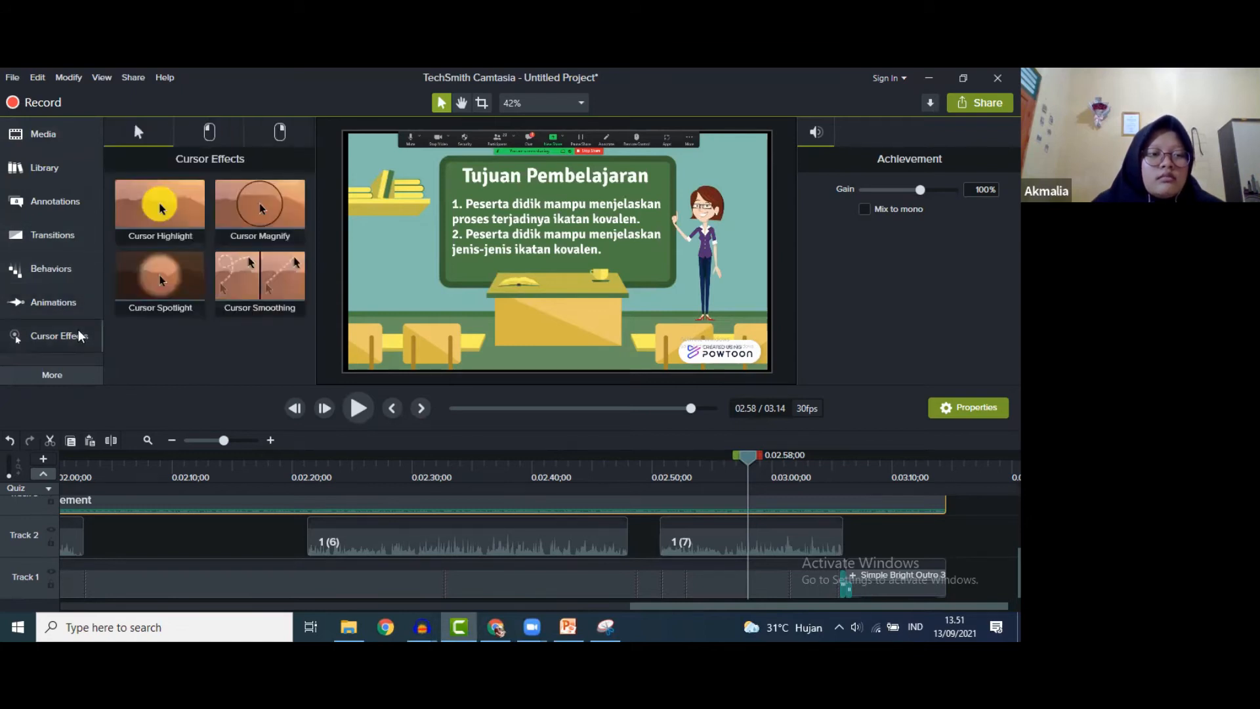
pyautogui.click(68, 378)
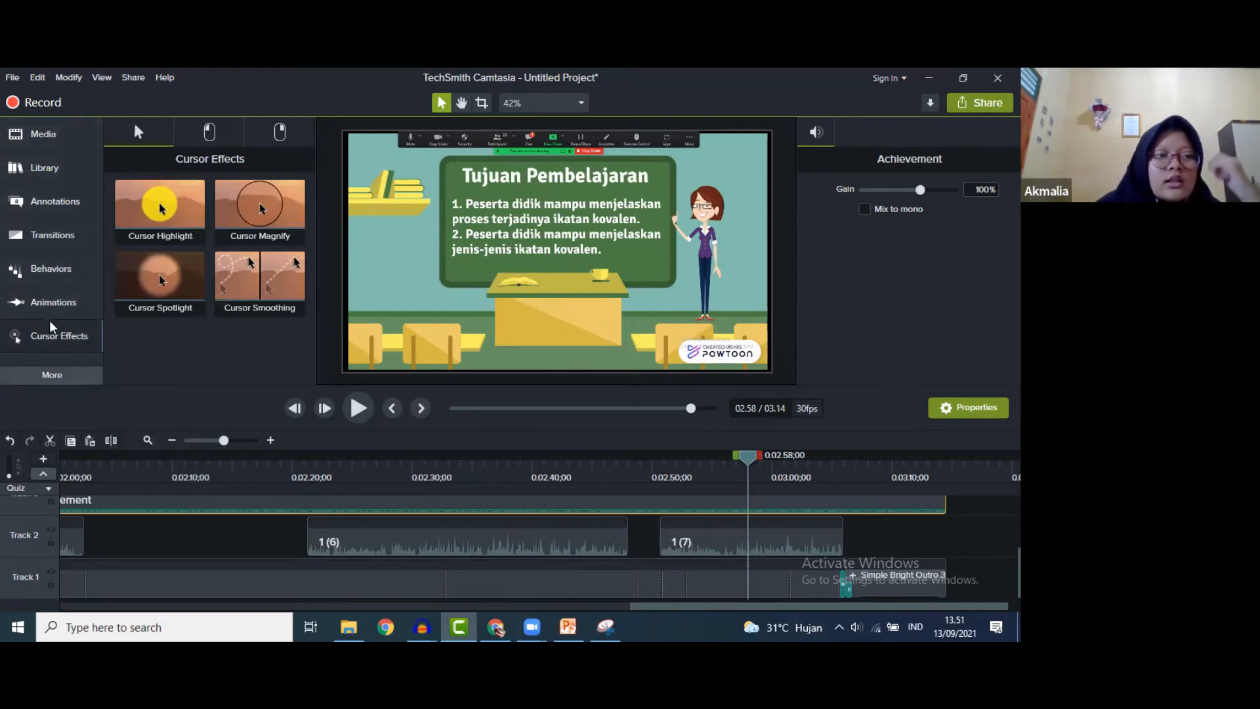
pyautogui.click(58, 149)
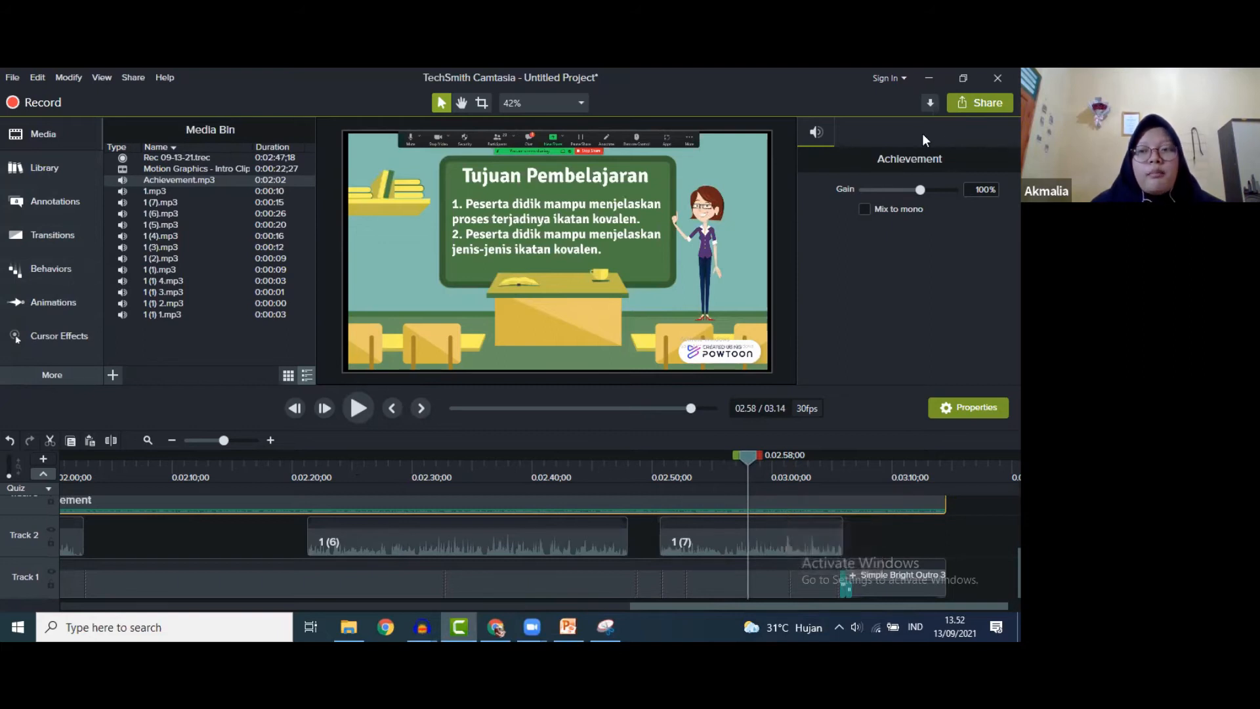
# - Start a Custom Production, keep MP4 - Smart Player (HTML5), and advance to Video Options
pyautogui.click(986, 105)
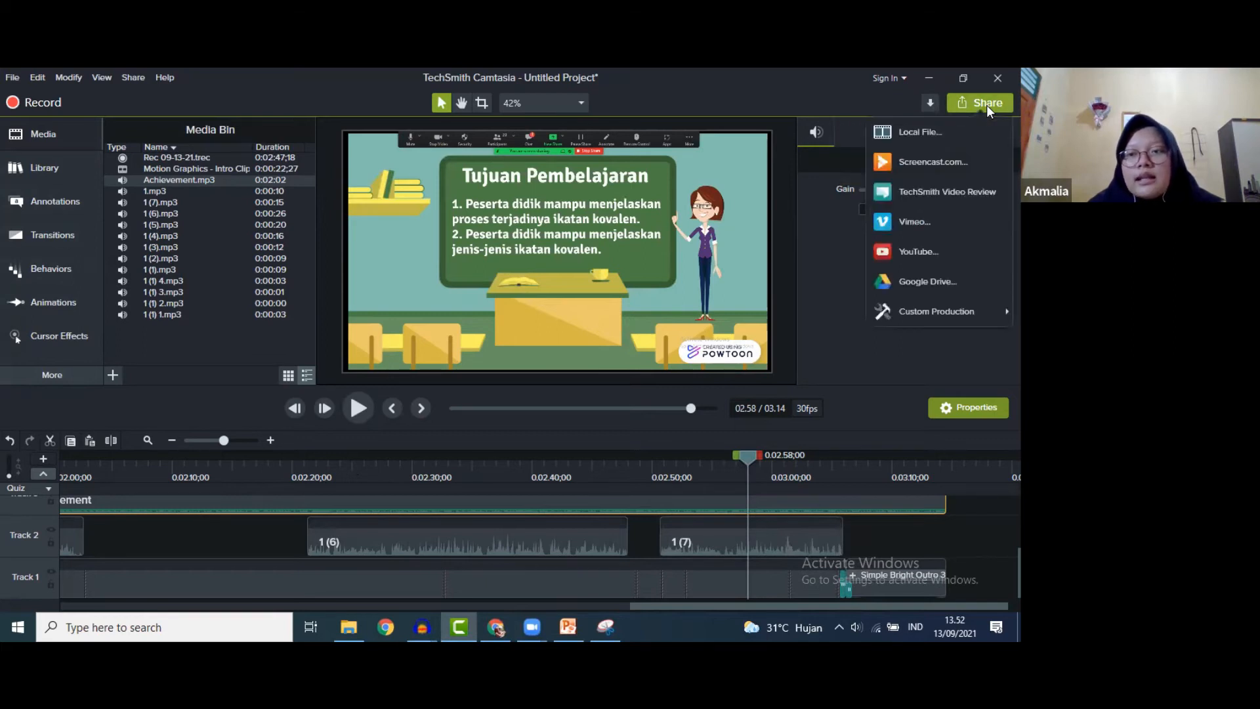
pyautogui.click(958, 135)
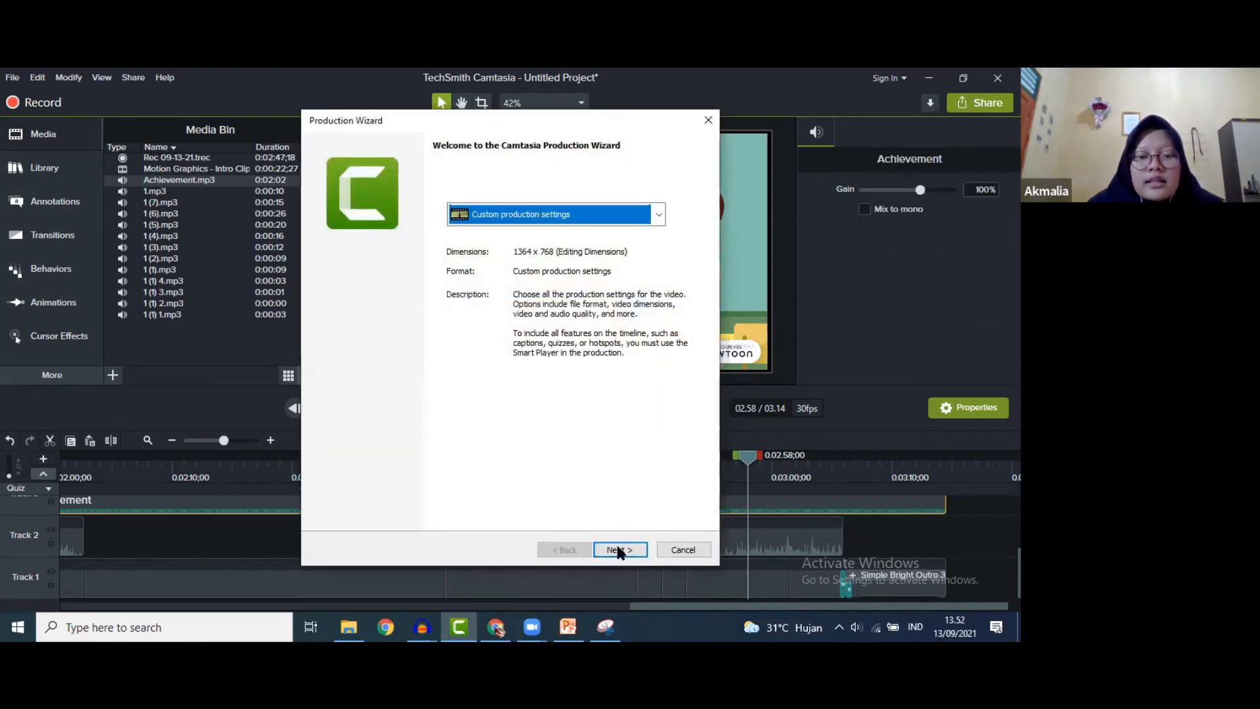
pyautogui.click(619, 551)
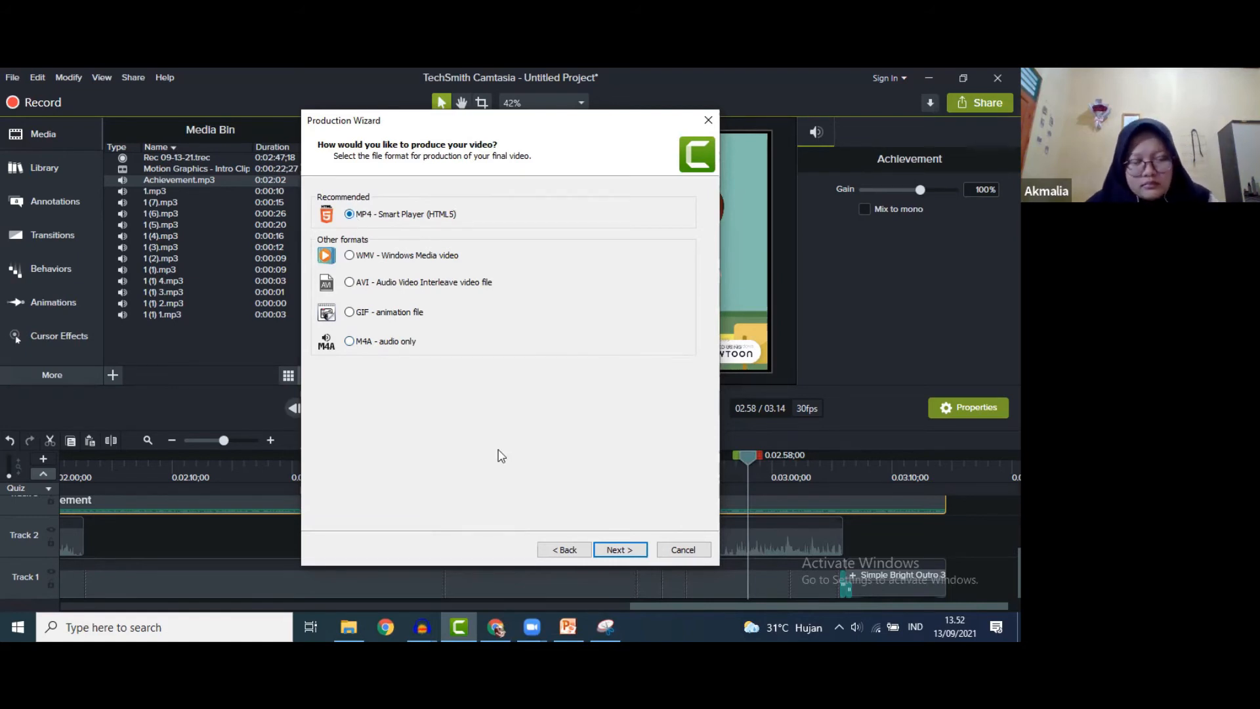
pyautogui.click(619, 549)
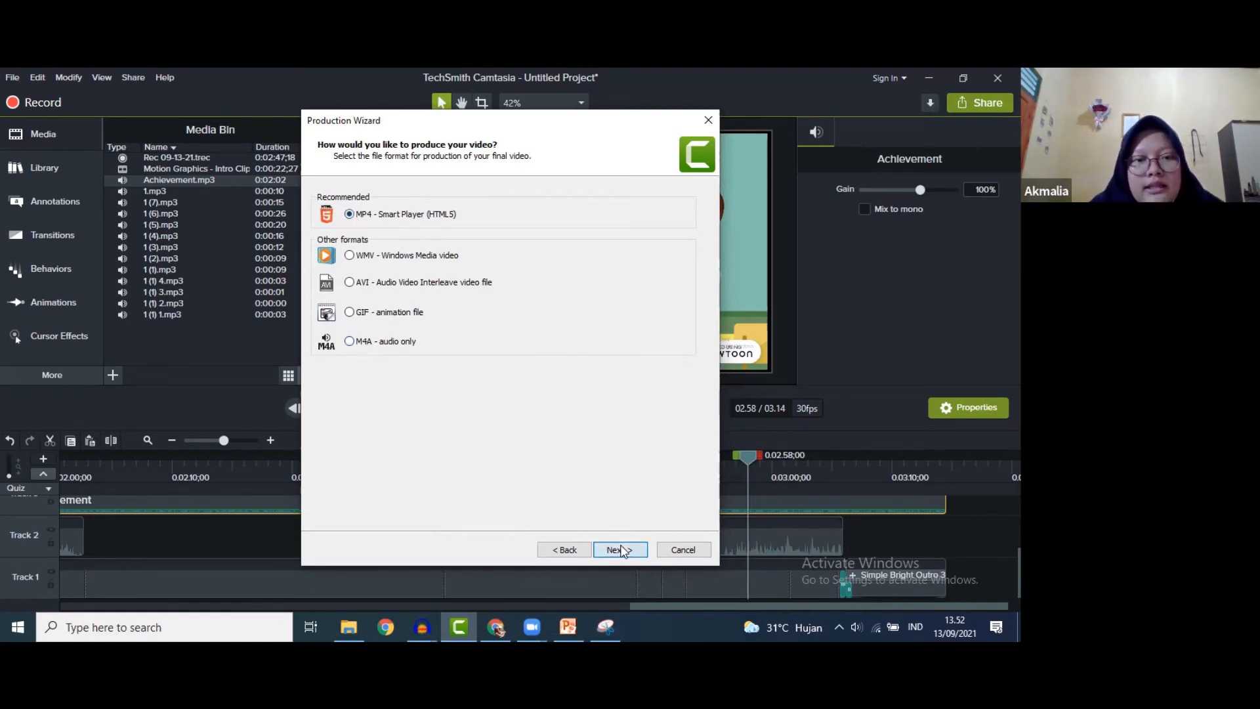
pyautogui.click(620, 549)
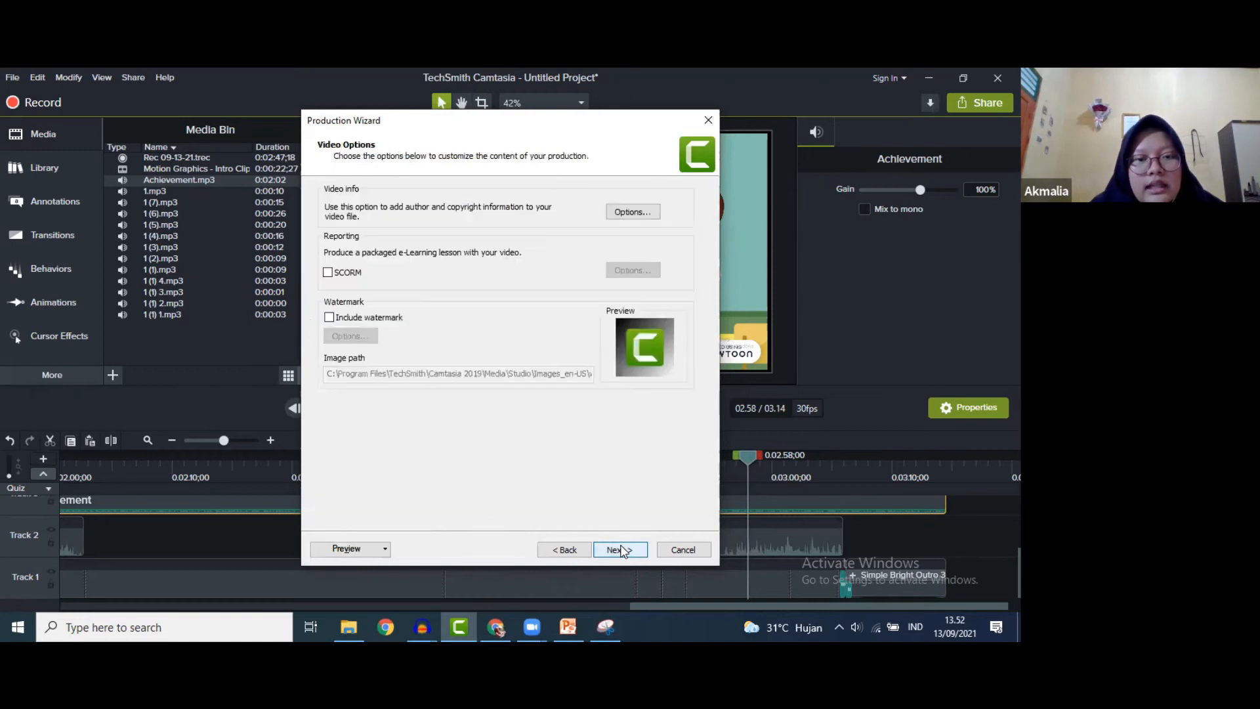
# - Name the production 'IKATAN KOVALEN', correcting the mistyped letters
pyautogui.click(619, 549)
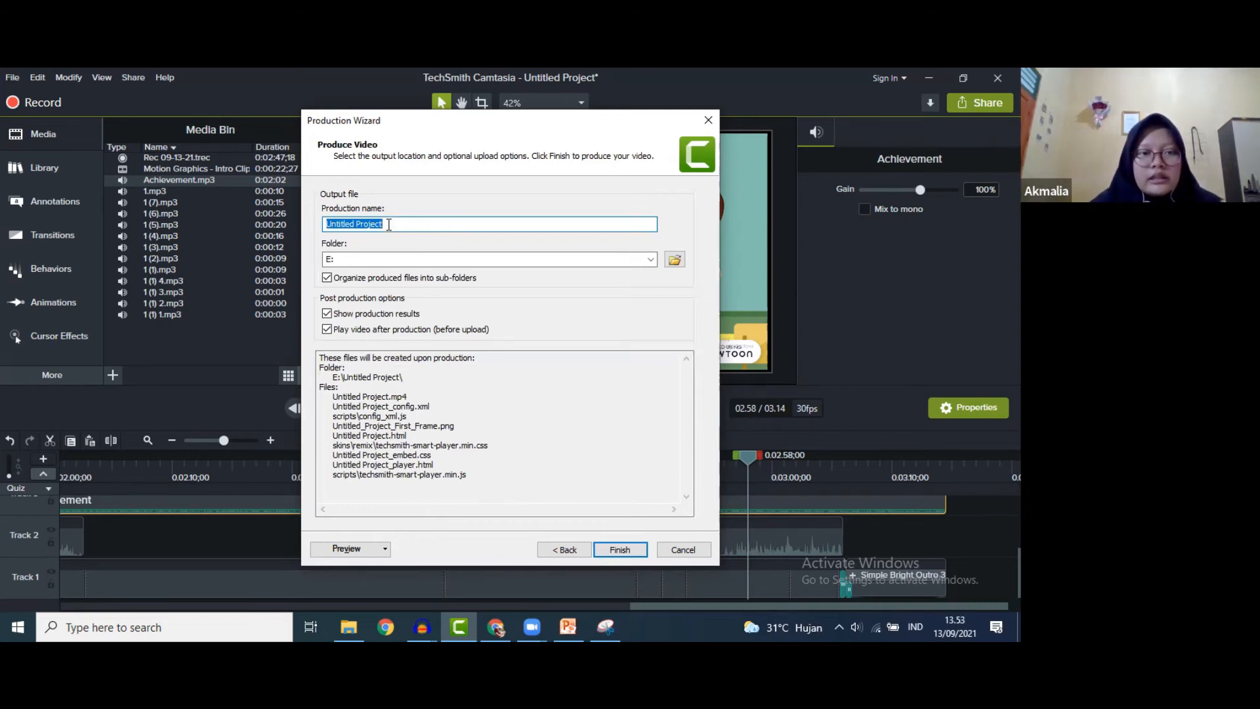
pyautogui.write('i')
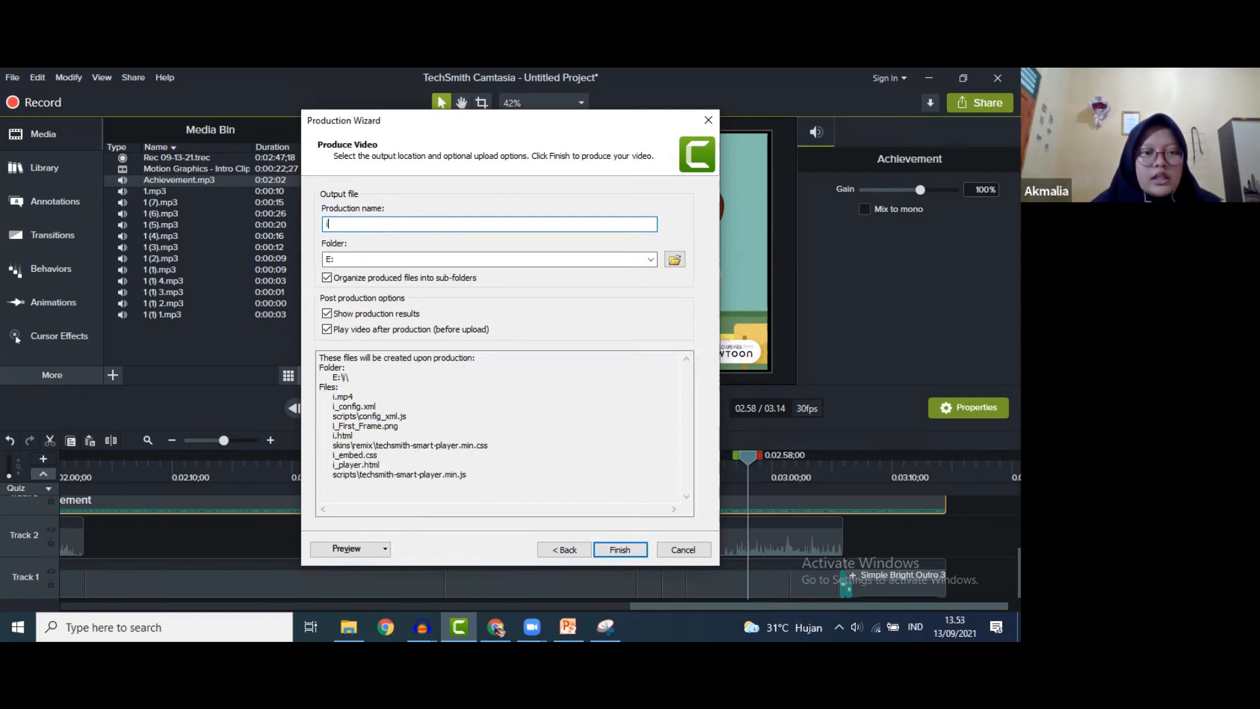
pyautogui.write('KAT')
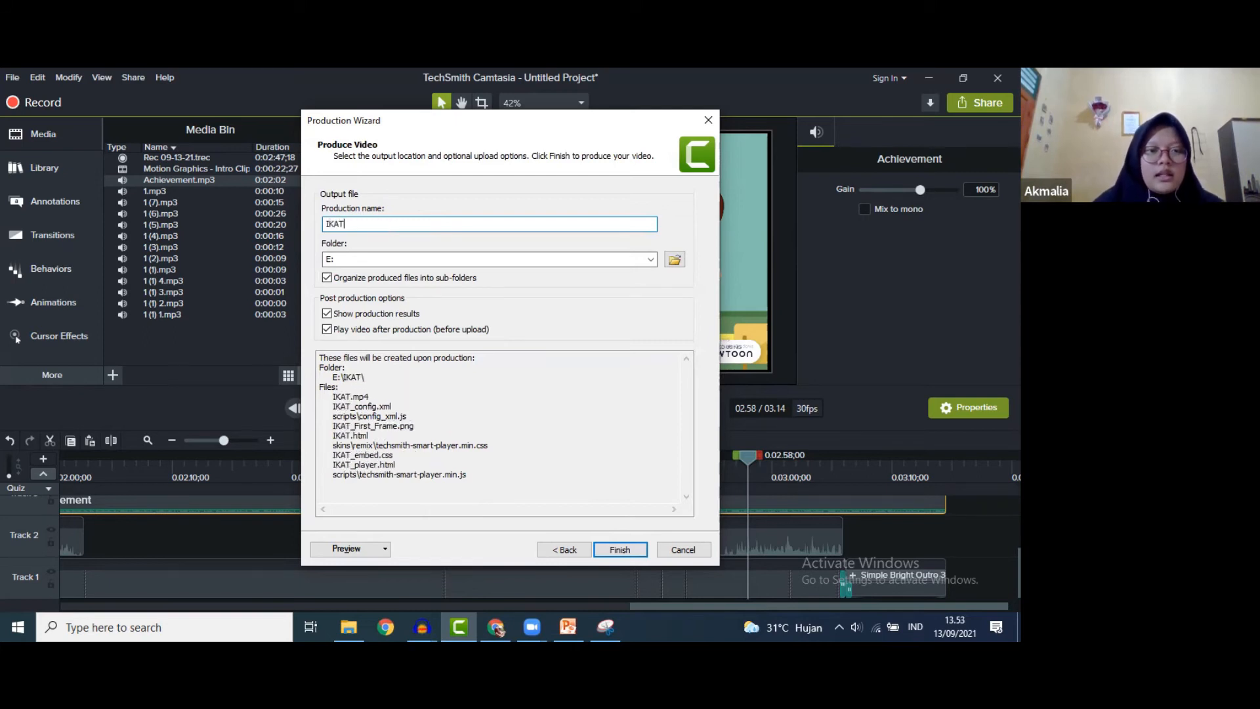
pyautogui.write('AN KOOV')
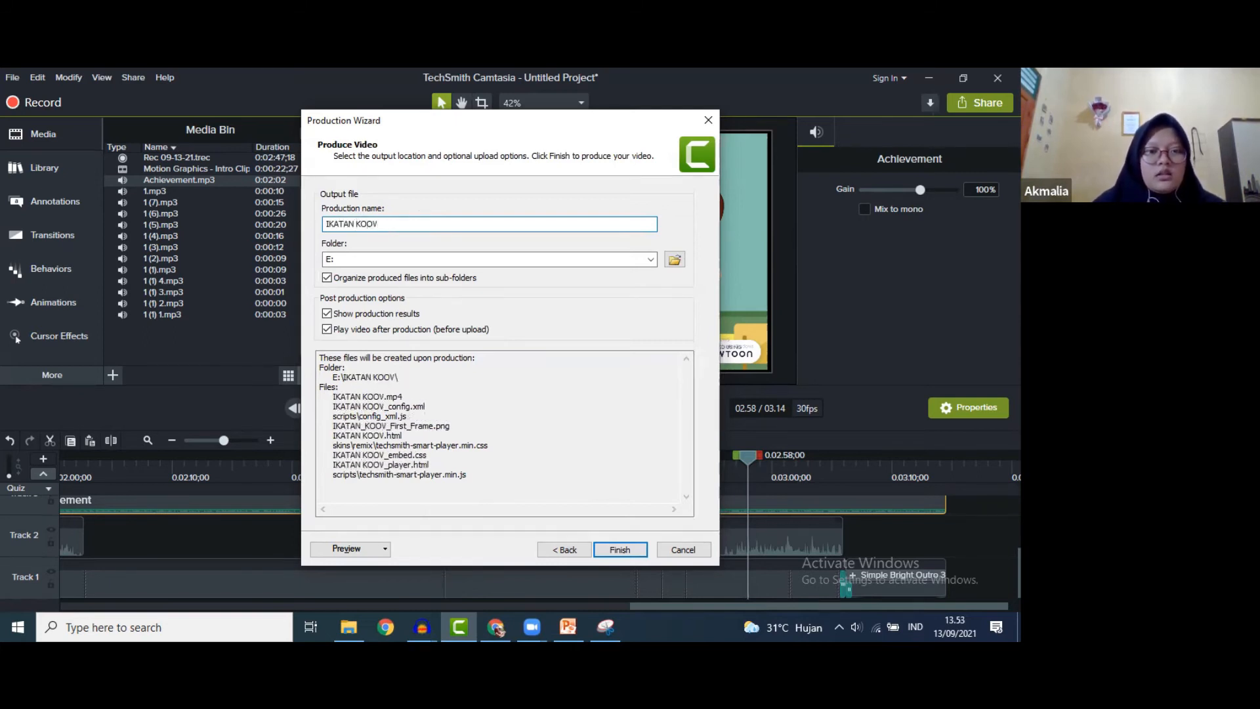
pyautogui.press('BackSpace')
pyautogui.press('BackSpace')
pyautogui.write('VALEN')
# - Set the output folder to Videos and start rendering IKATAN KOVALEN.mp4
pyautogui.click(674, 261)
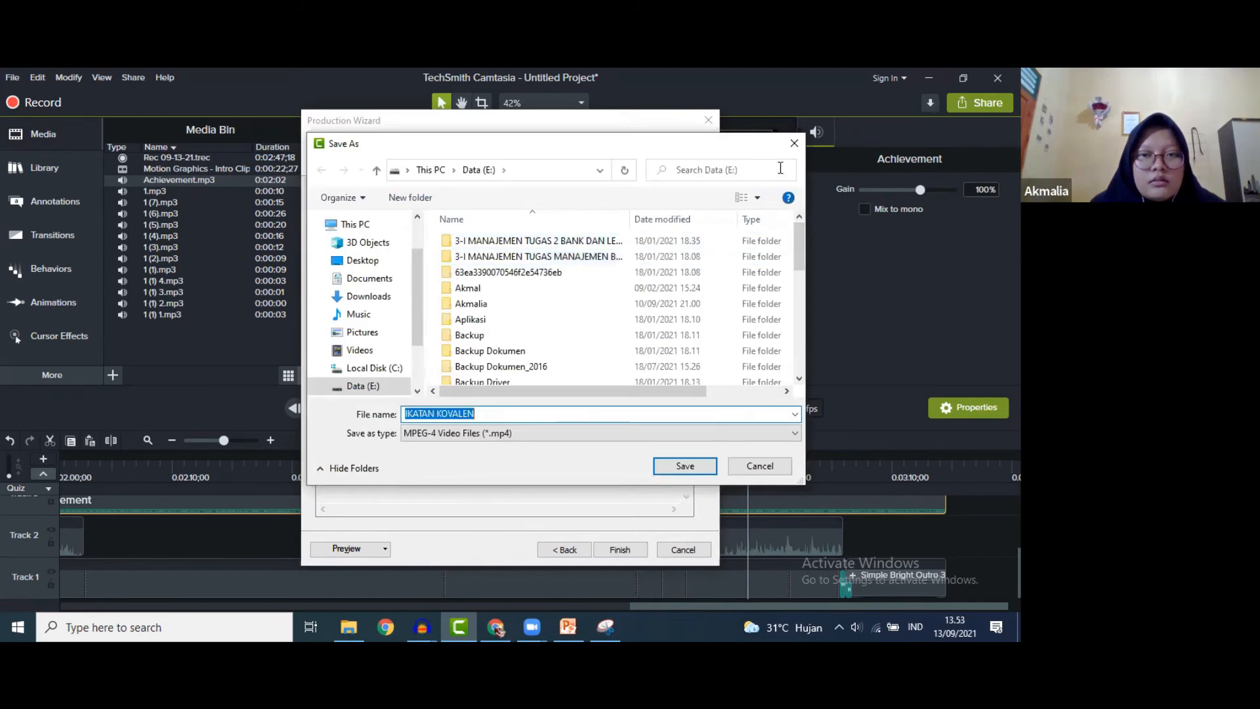
pyautogui.press('Return')
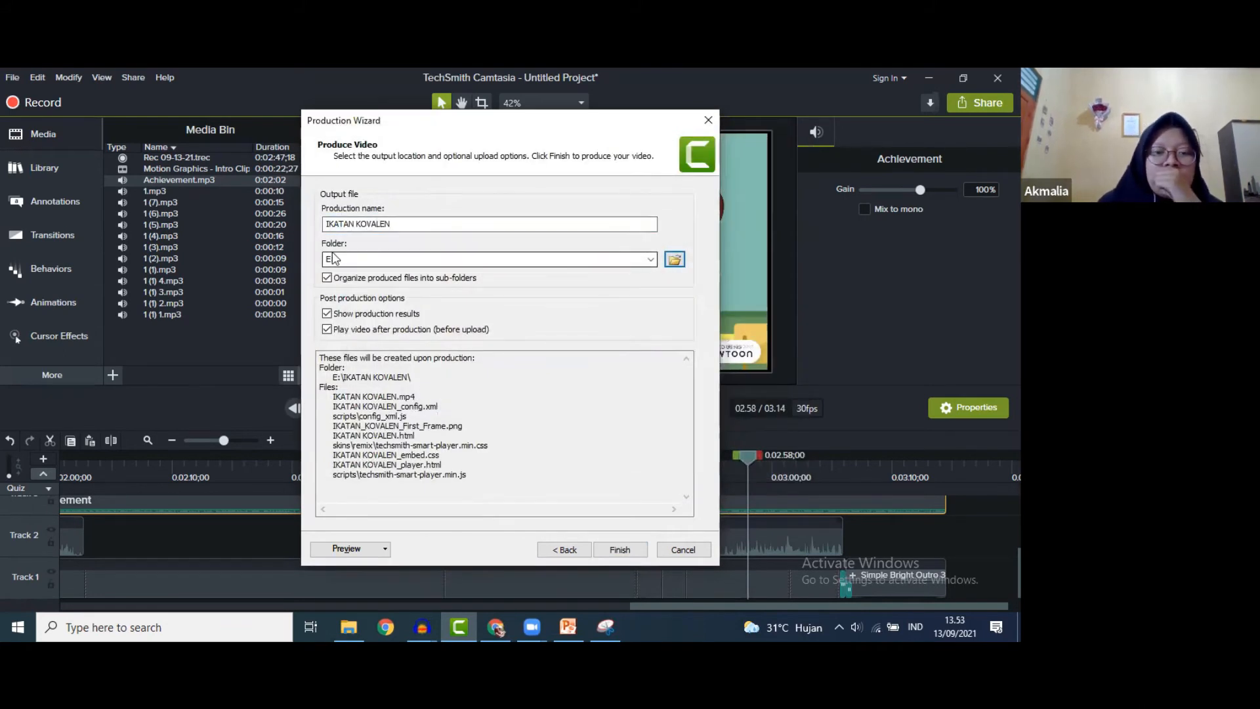
pyautogui.click(673, 260)
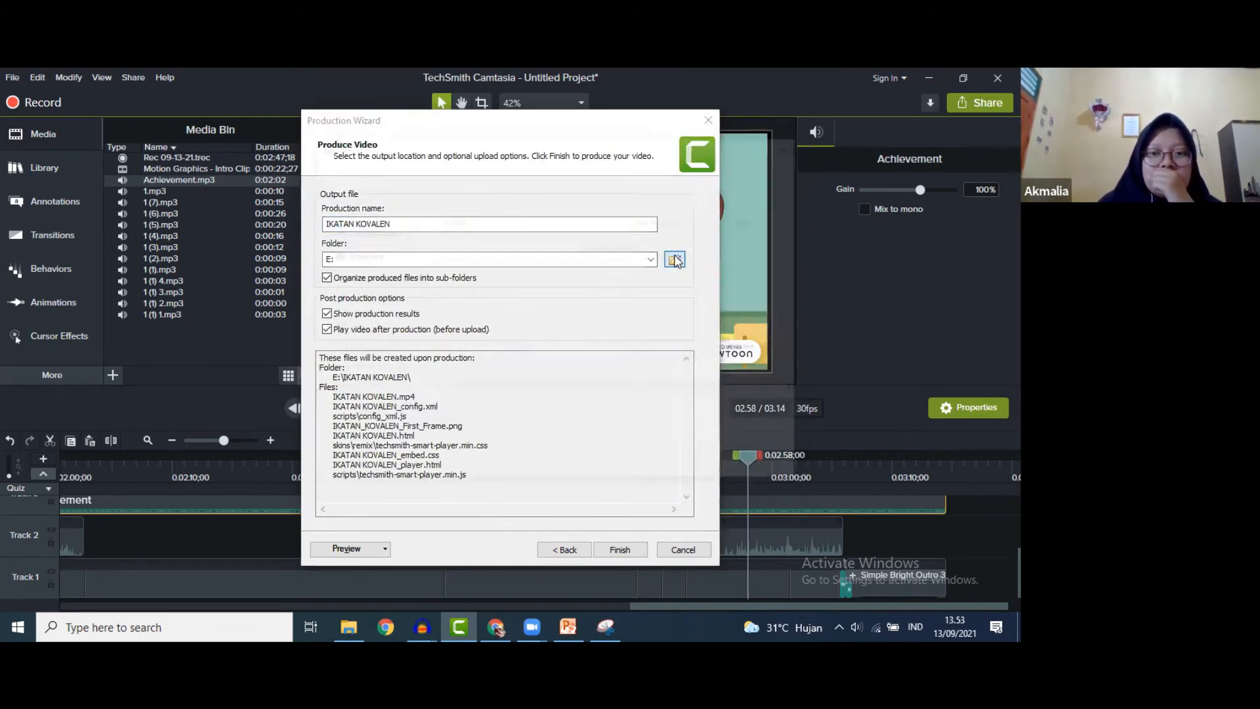
pyautogui.click(383, 282)
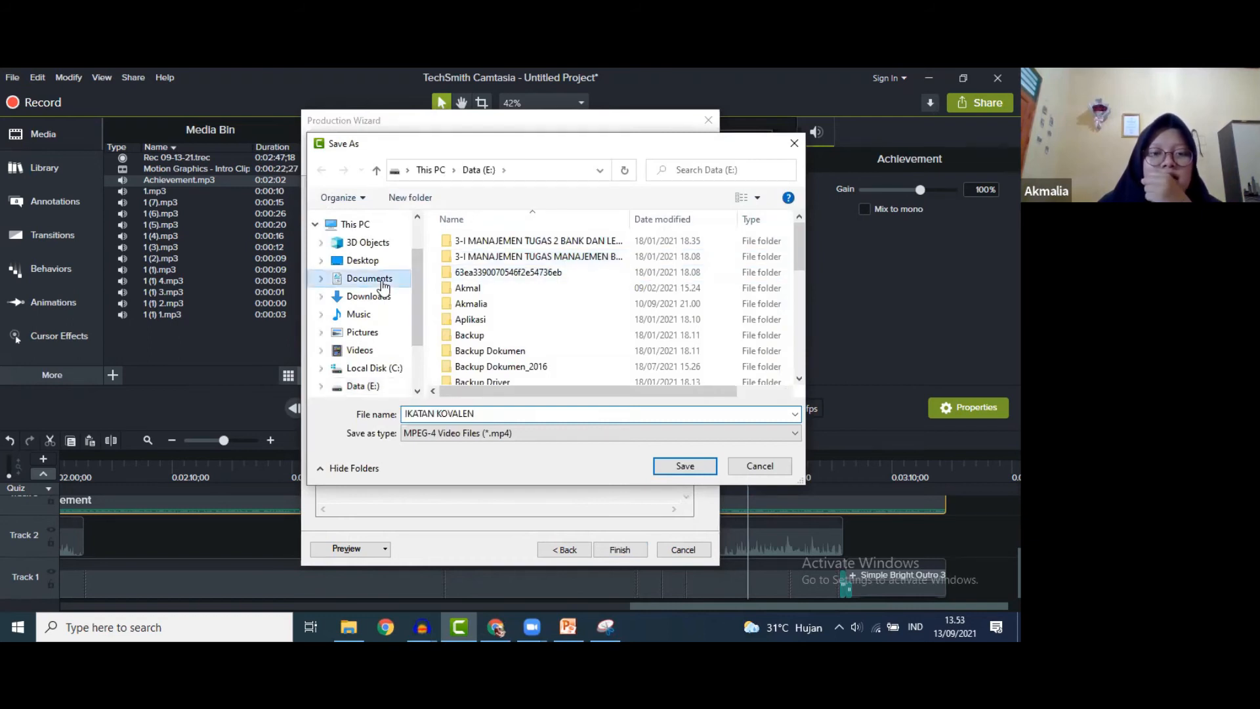
pyautogui.click(364, 318)
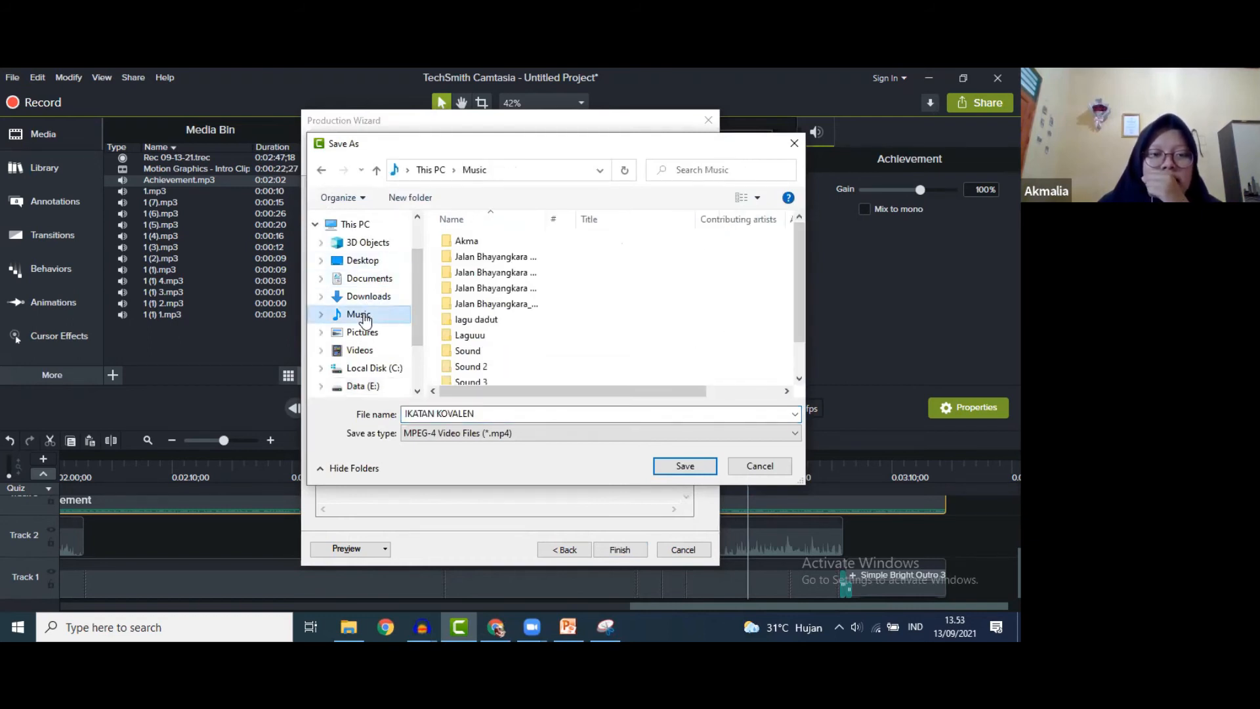
pyautogui.click(361, 351)
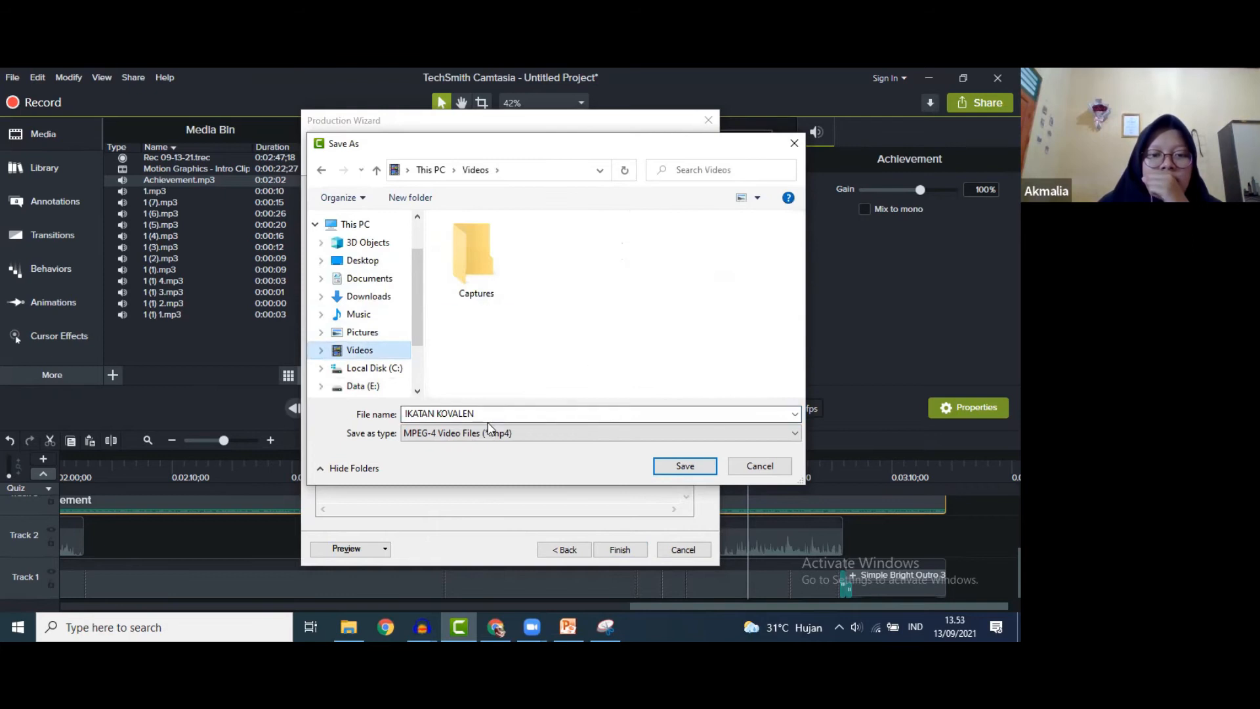
pyautogui.click(674, 467)
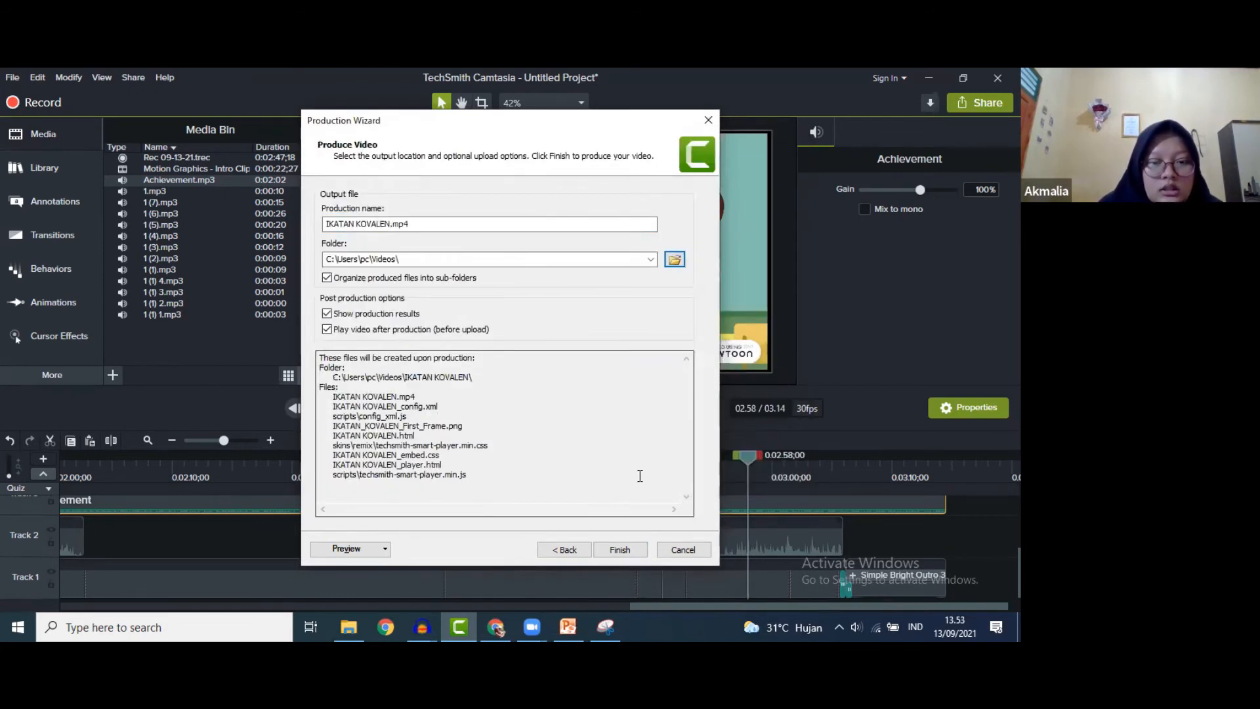
pyautogui.click(619, 550)
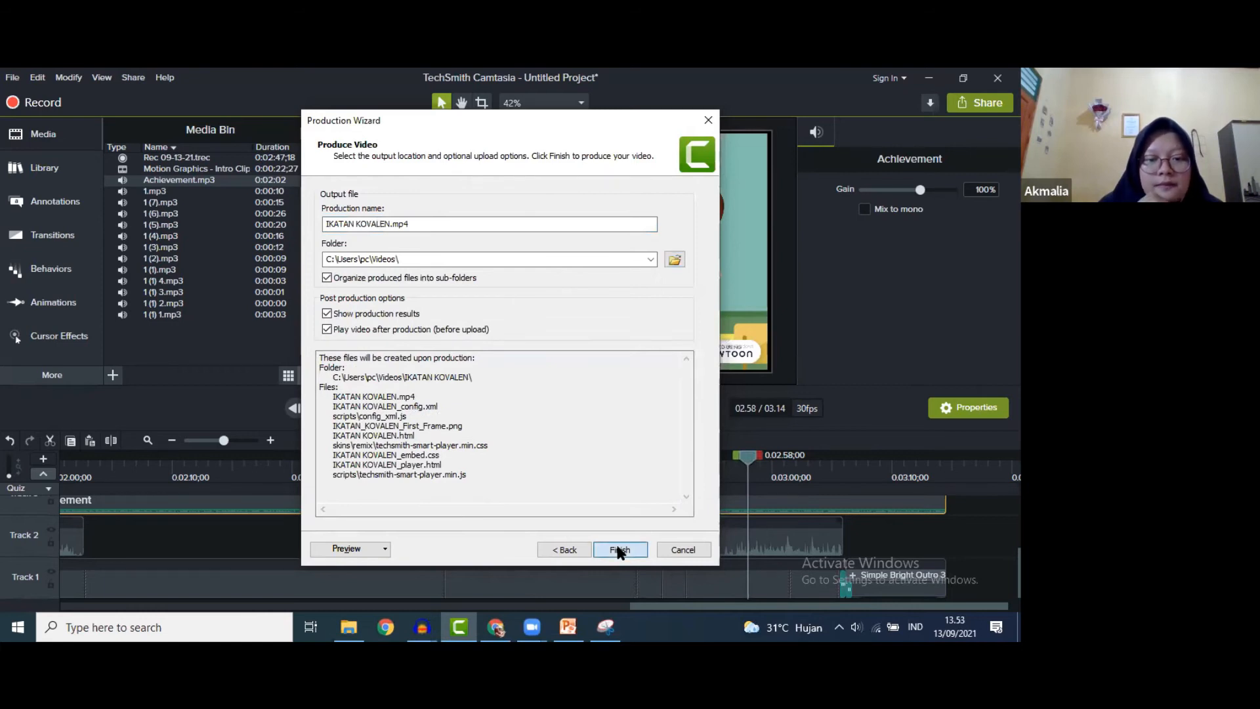
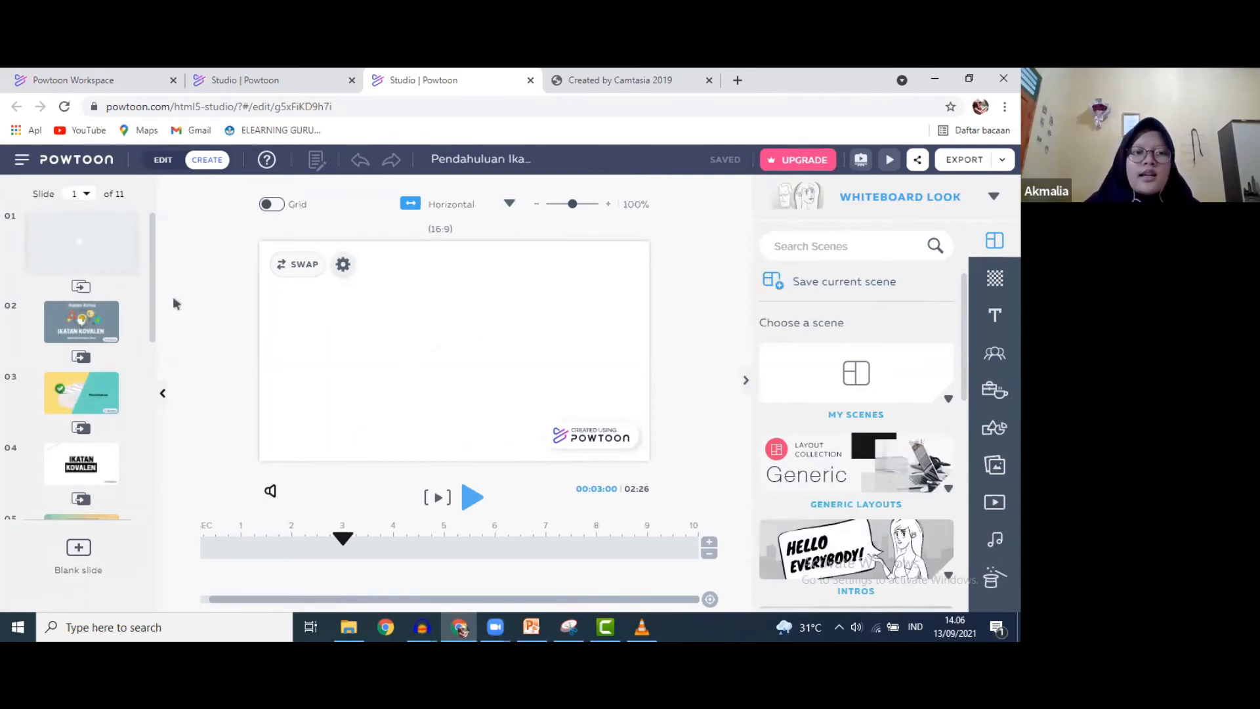
# - Scroll the slide list and move the floating help button up beside the zoom slider
pyautogui.moveTo(149, 222)
pyautogui.mouseDown()
pyautogui.moveTo(162, 401)
pyautogui.moveTo(151, 208)
pyautogui.mouseUp()
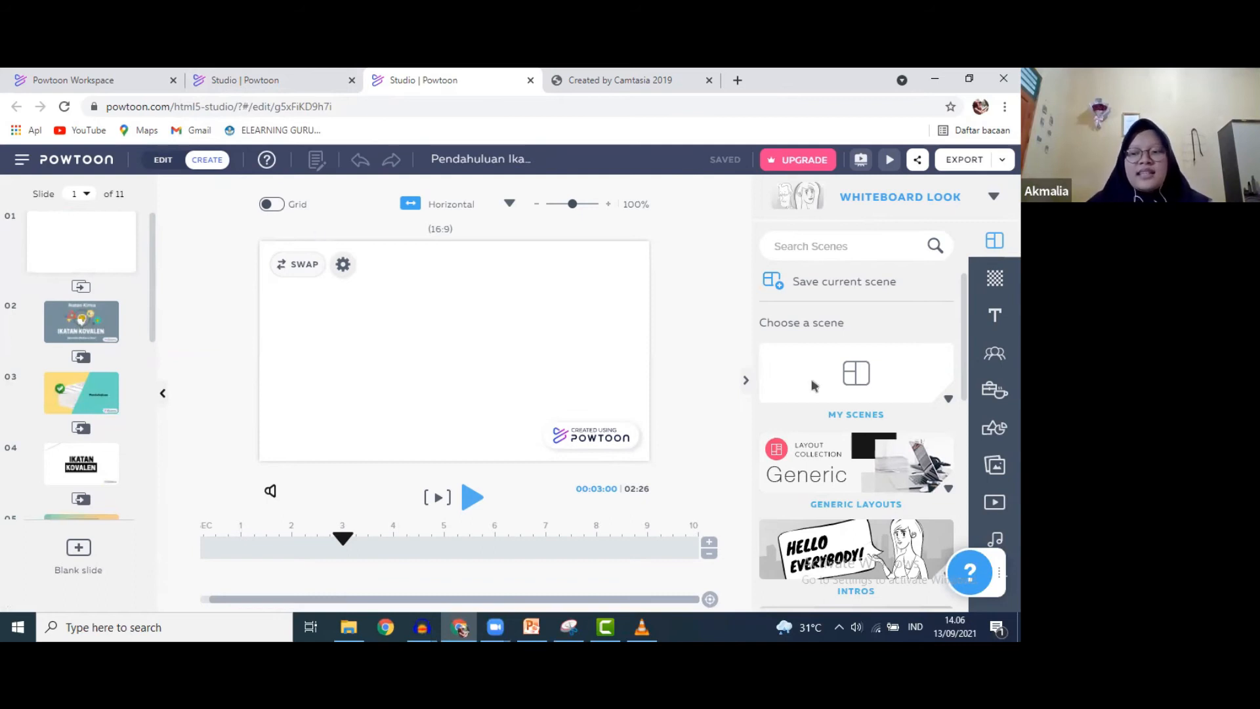
pyautogui.moveTo(989, 569); pyautogui.dragTo(700, 195)
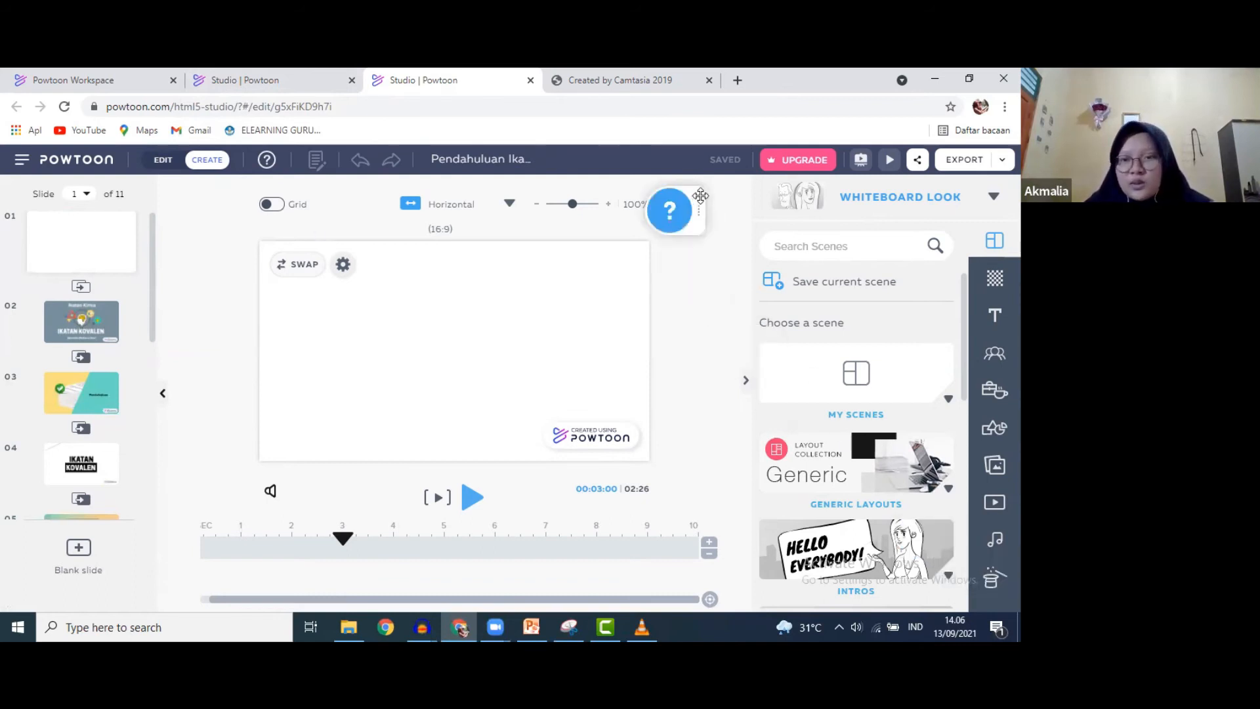
# - Open Powtoon's sound library and browse the free sounds
pyautogui.click(1000, 546)
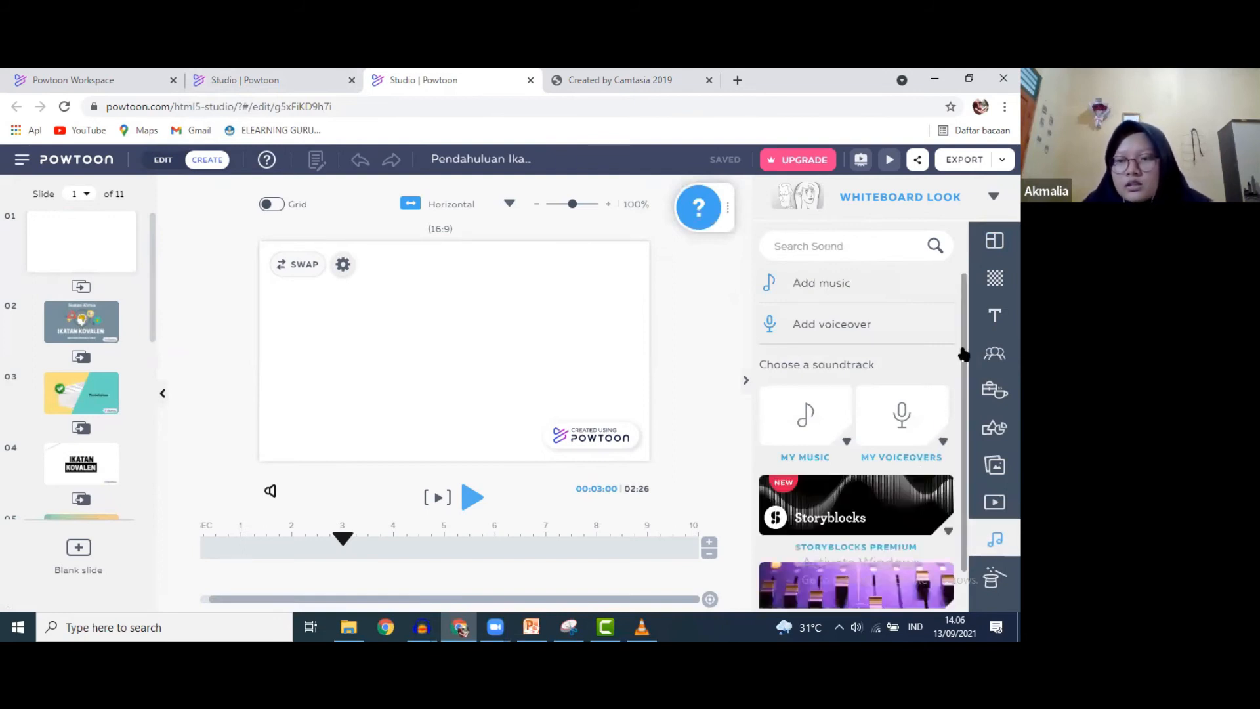
pyautogui.scroll(-1, 959, 353)
pyautogui.scroll(-3, 947, 582)
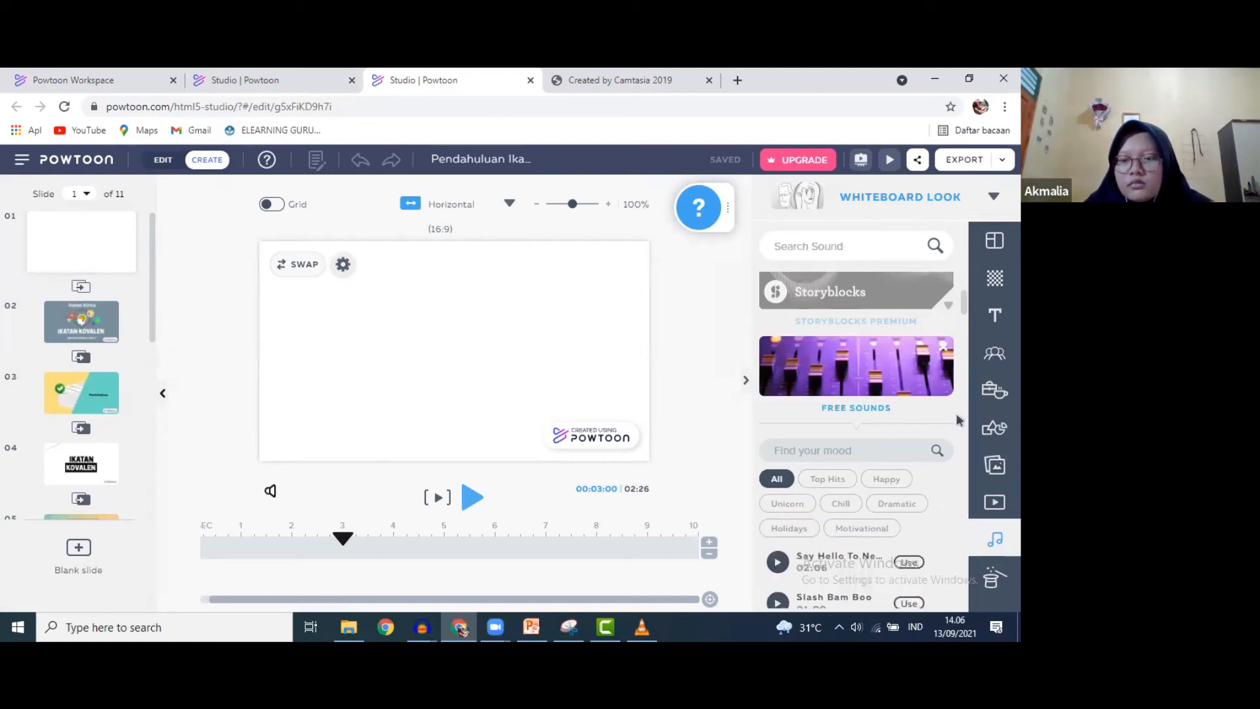
pyautogui.scroll(-5, 965, 350)
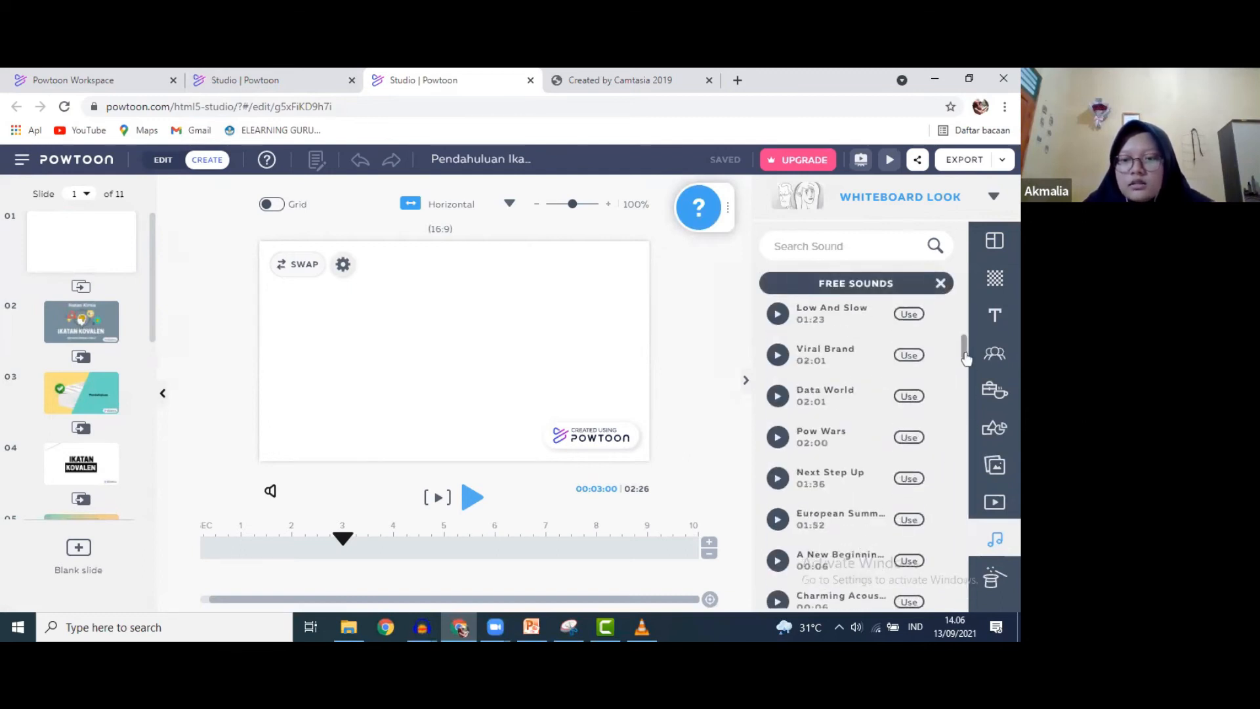
pyautogui.scroll(5, 968, 347)
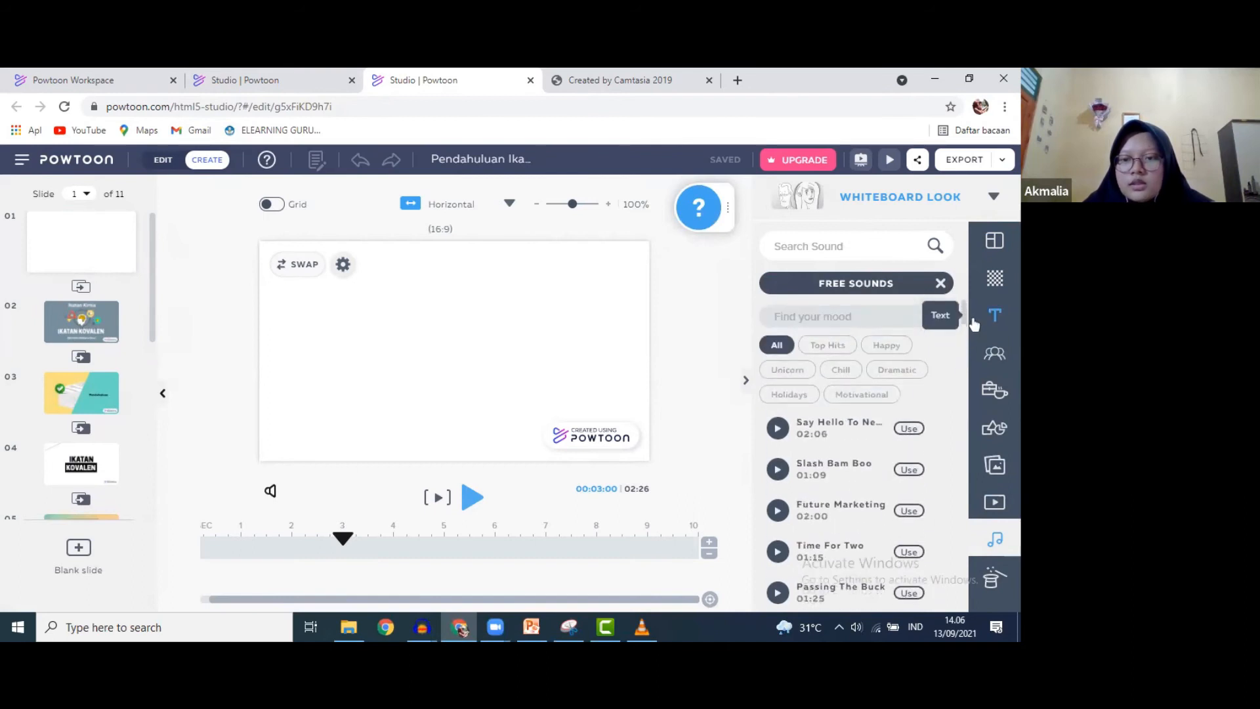
# - Filter the free sounds to Motivational and preview the Bright Idea track
pyautogui.click(865, 398)
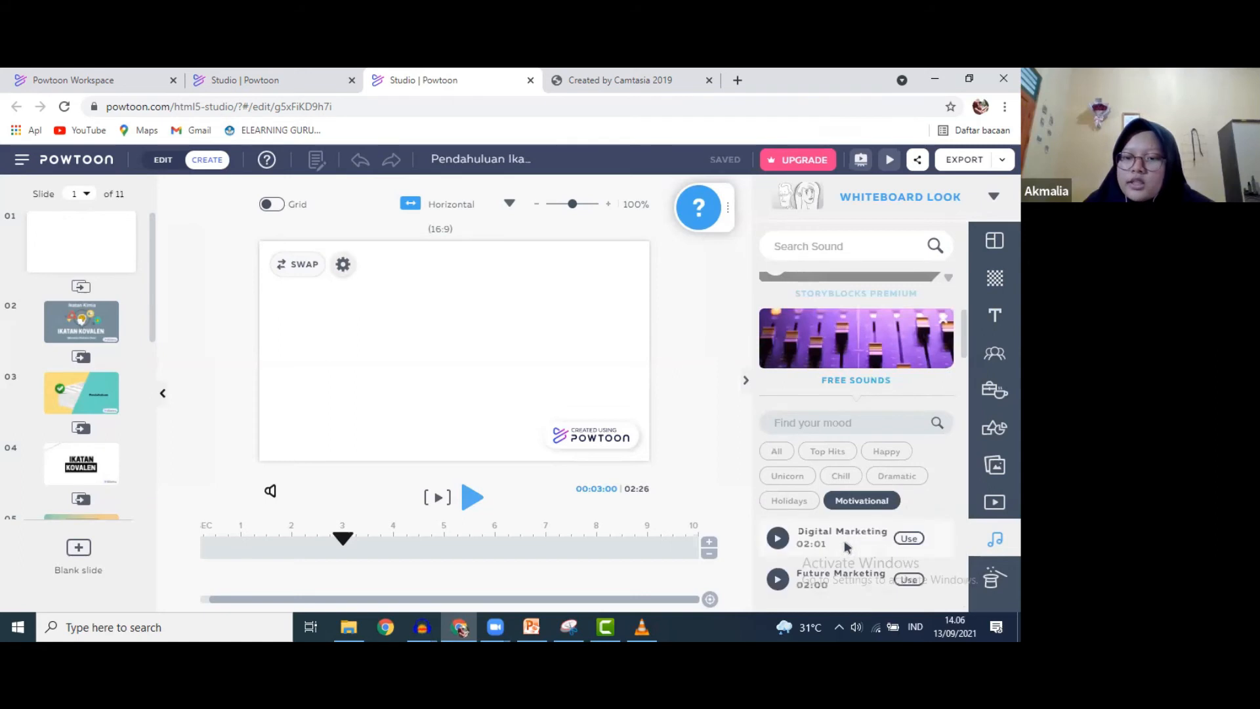
pyautogui.scroll(-3, 857, 528)
pyautogui.scroll(-5, 866, 509)
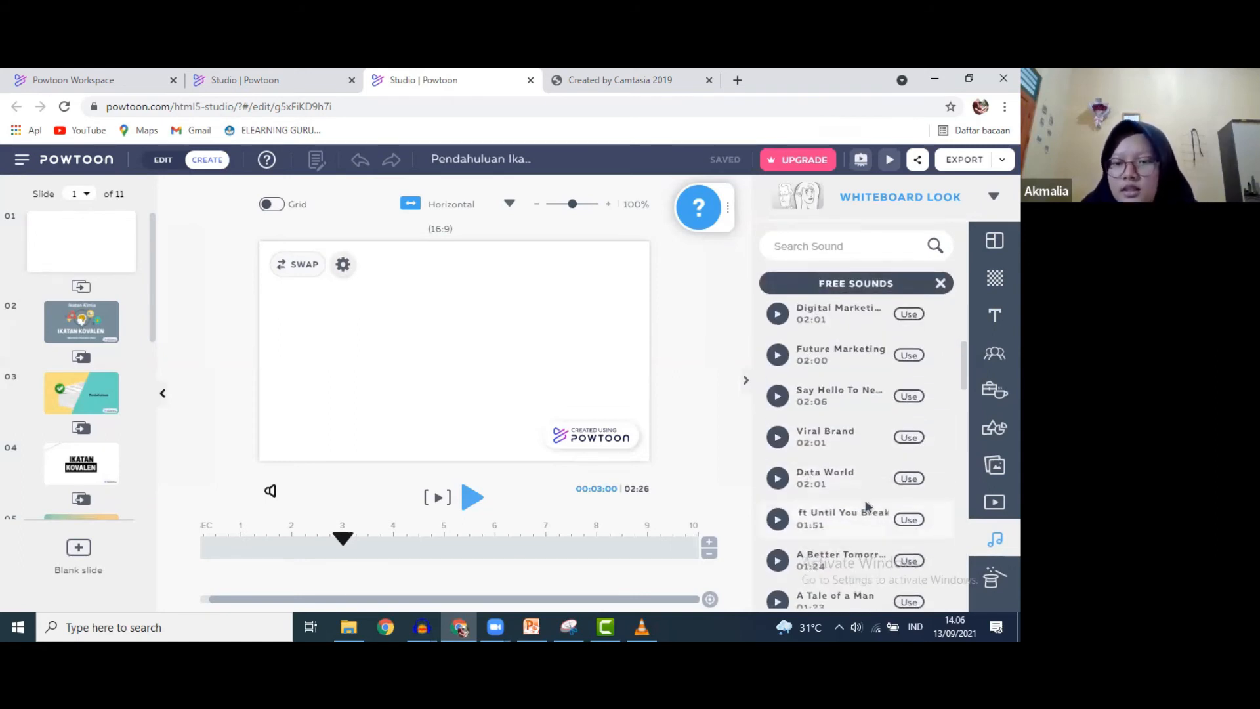
pyautogui.scroll(-5, 866, 505)
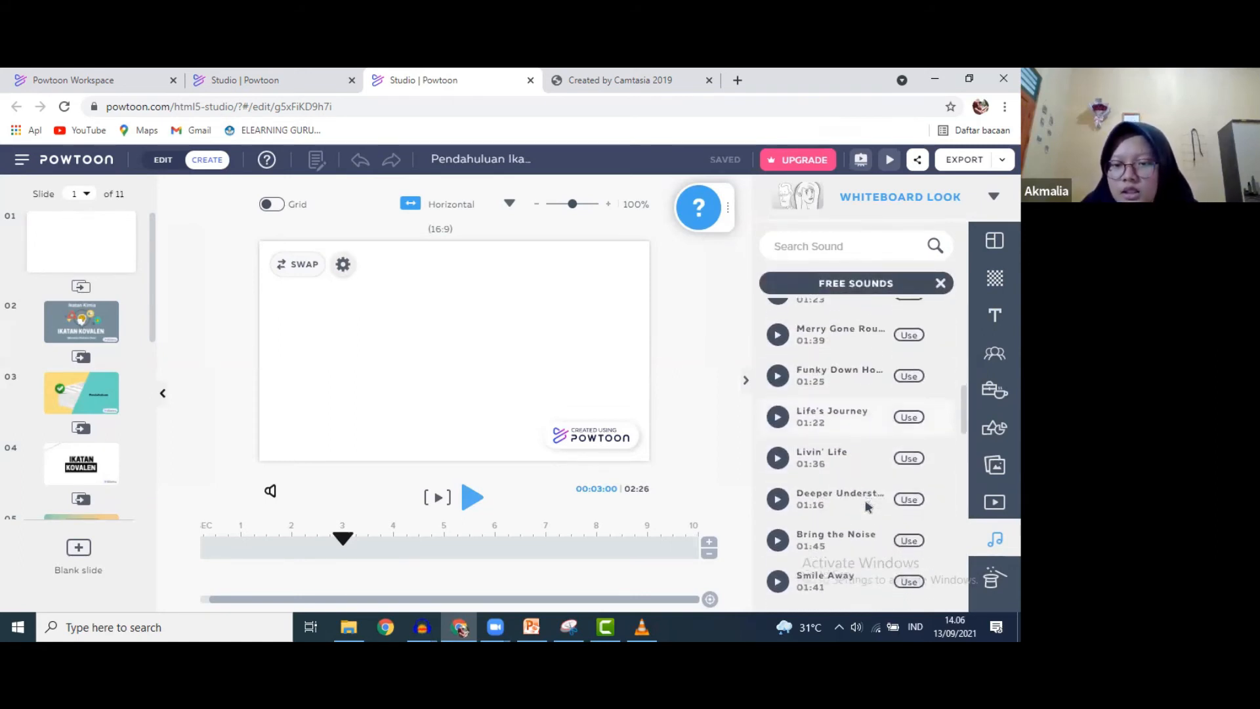
pyautogui.scroll(-5, 866, 505)
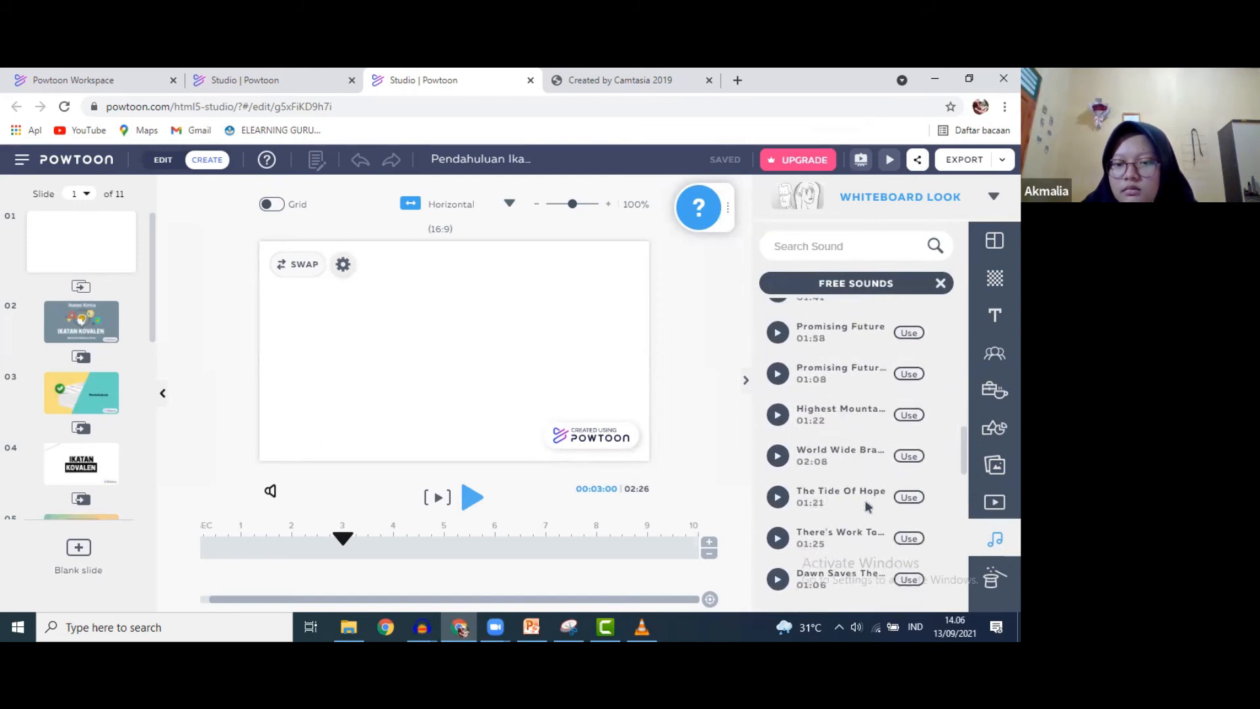
pyautogui.scroll(-2, 868, 506)
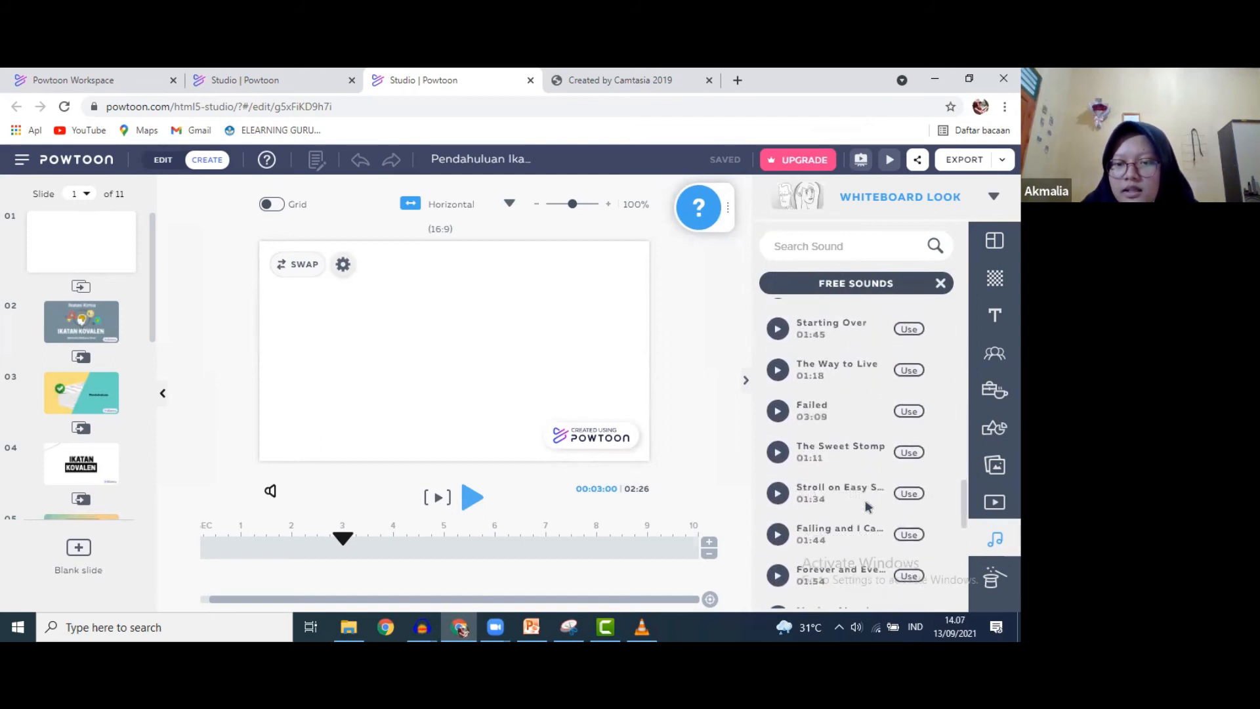
pyautogui.scroll(-3, 868, 506)
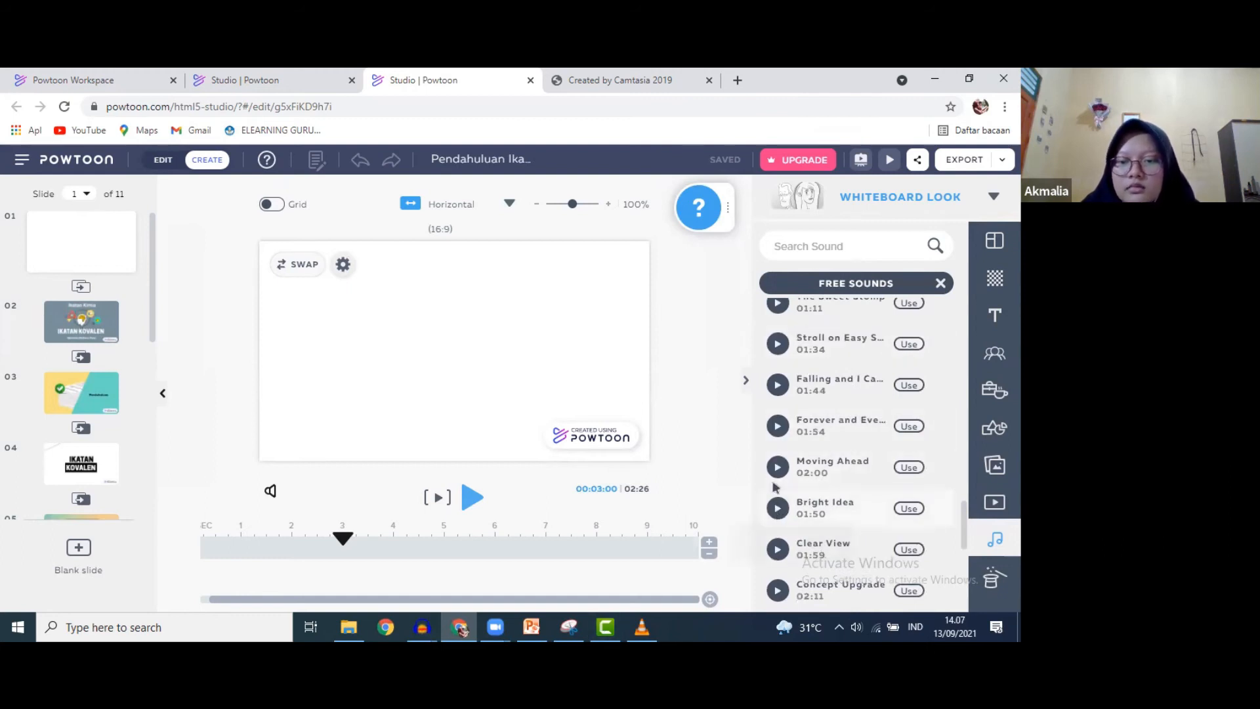
pyautogui.click(776, 508)
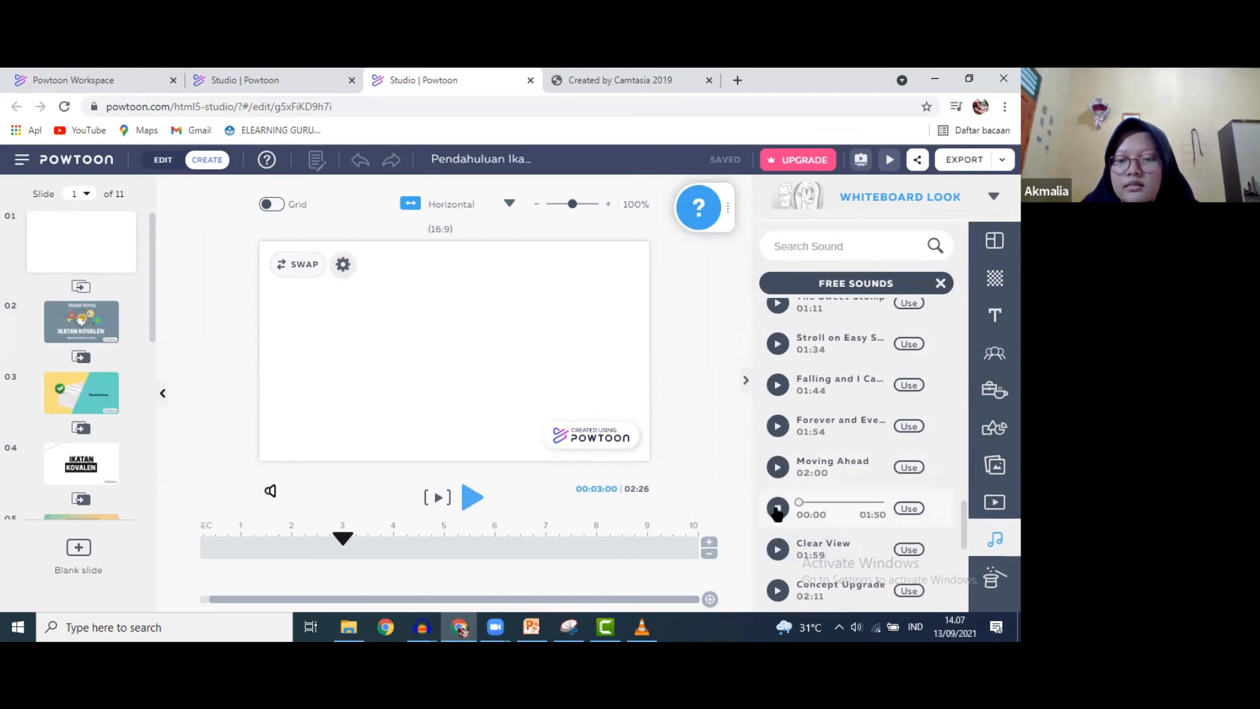
pyautogui.click(777, 509)
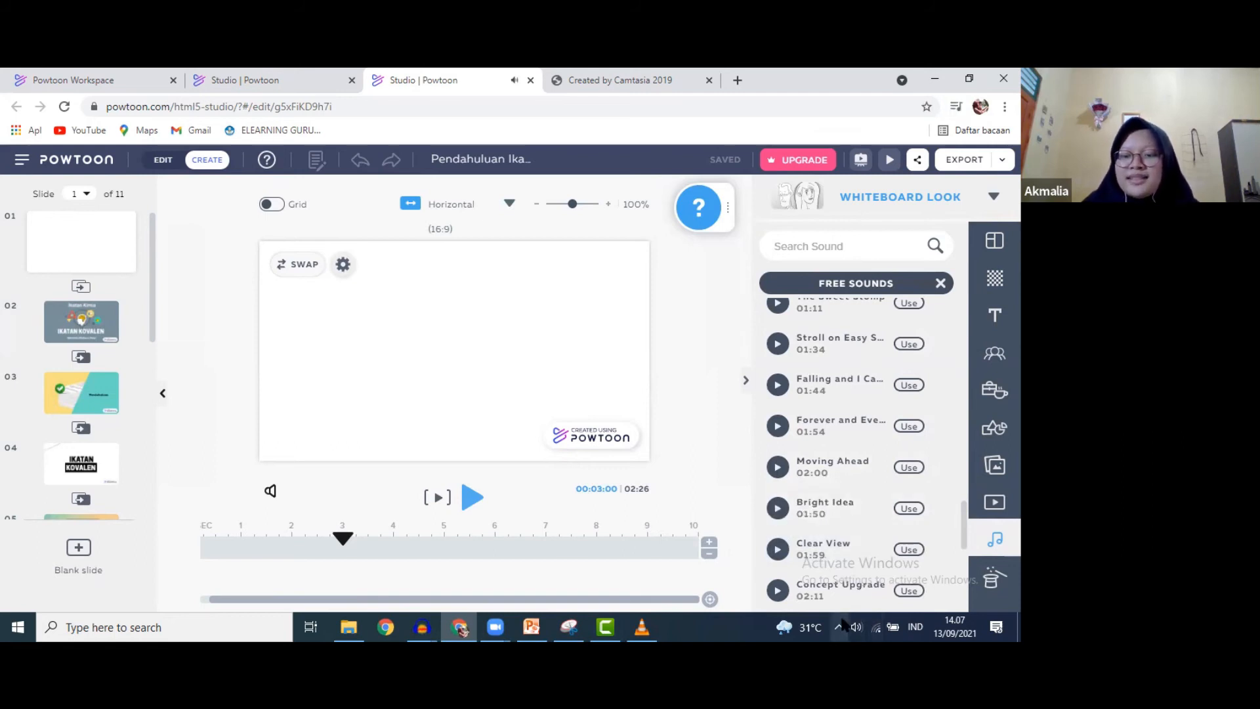
# - Turn the system volume down to about 24
pyautogui.click(839, 627)
pyautogui.click(855, 626)
pyautogui.scroll(-16, 853, 624)
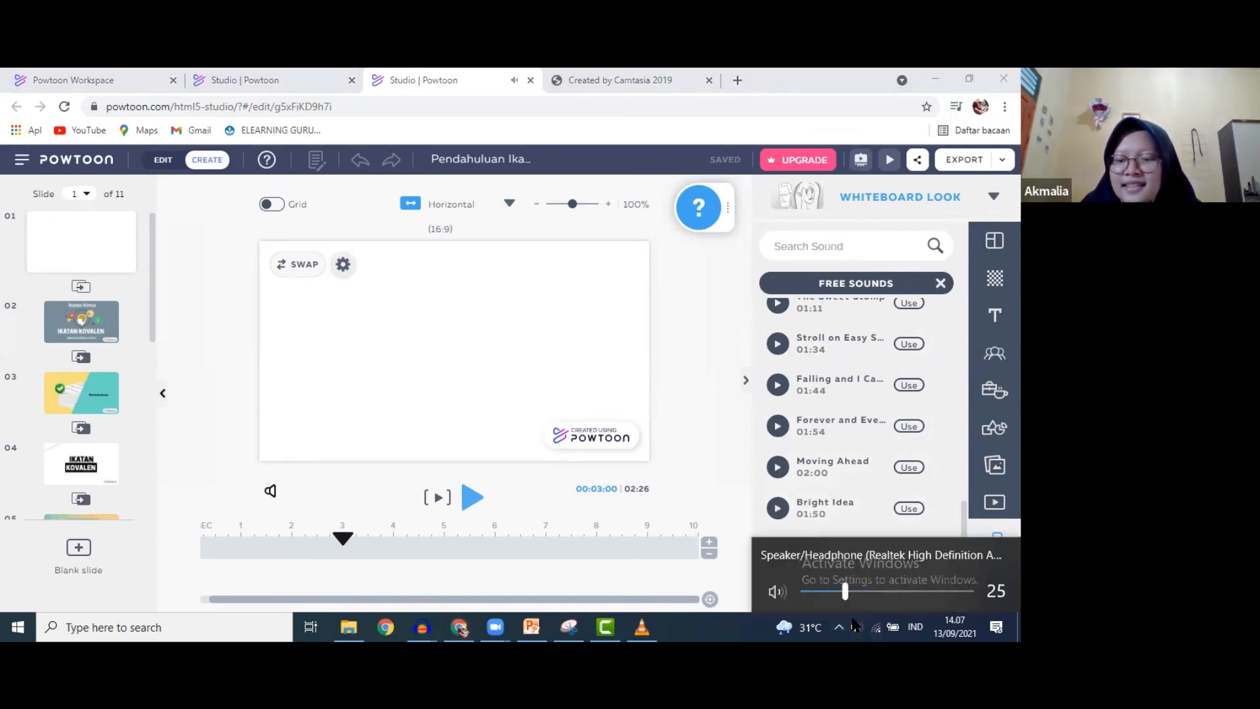
pyautogui.scroll(3, 853, 624)
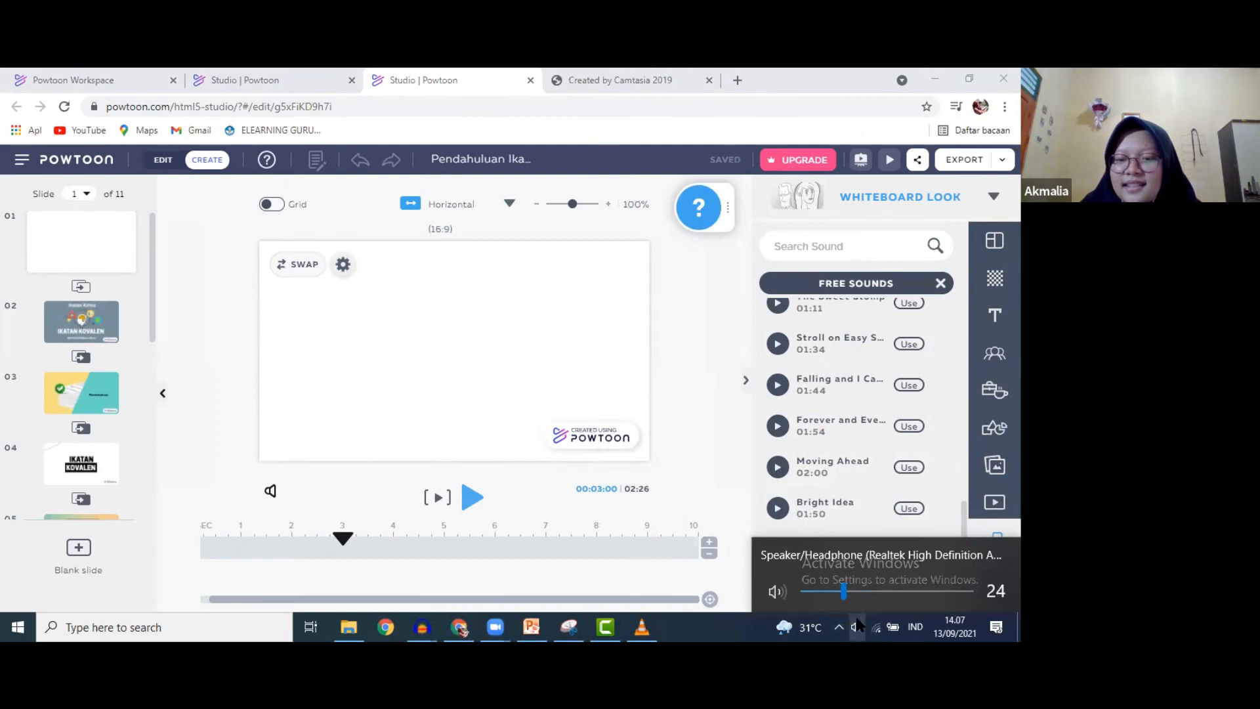
pyautogui.click(858, 625)
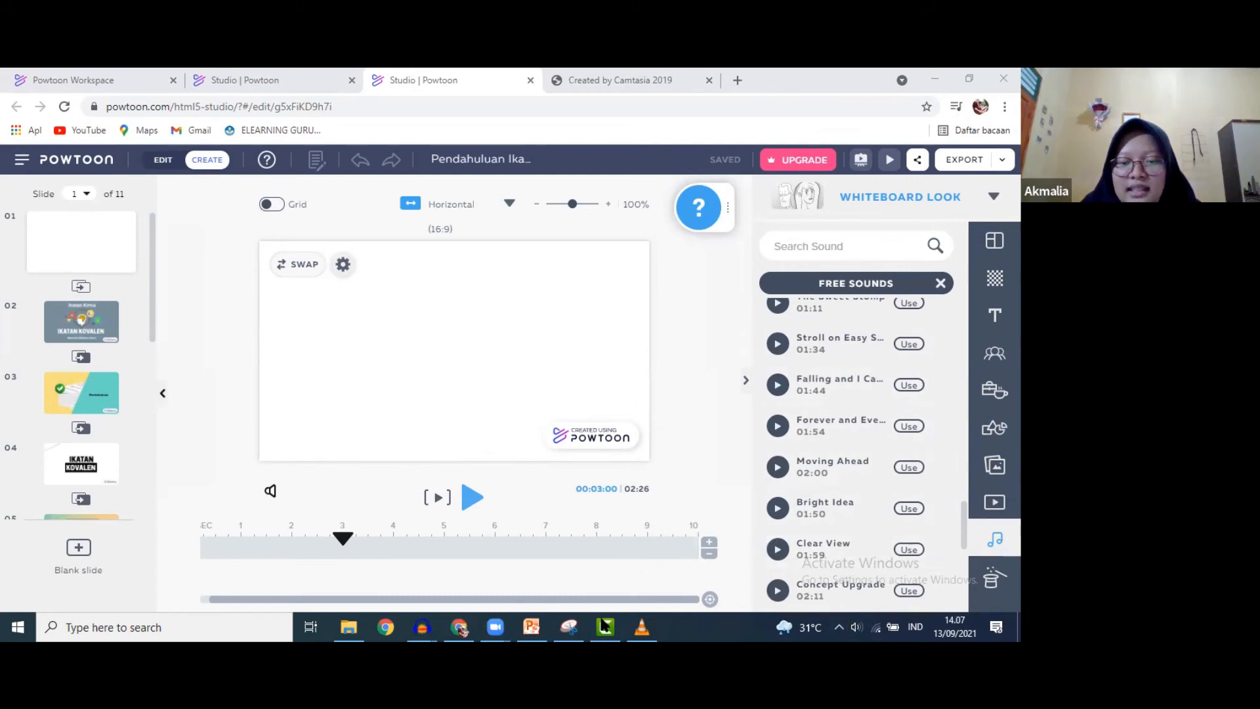
# - Launch Camtasia Recorder, turn audio on with the Microphone input, and start recording
pyautogui.click(604, 625)
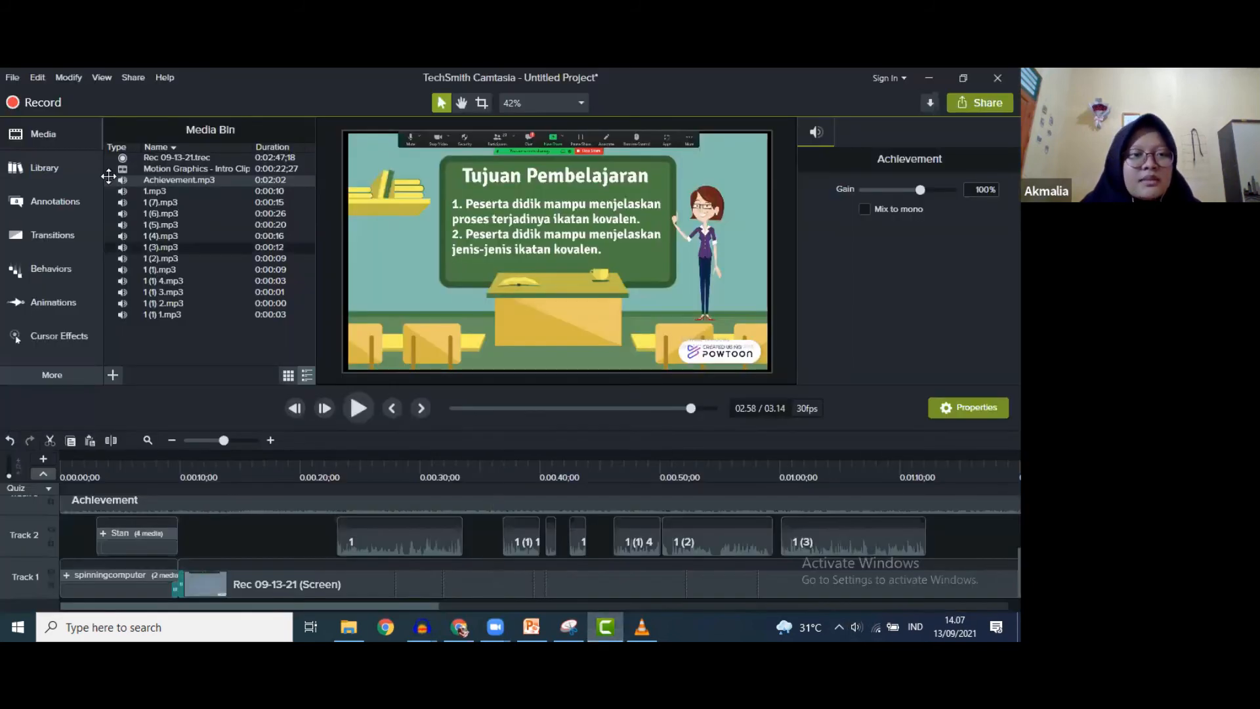
pyautogui.click(43, 105)
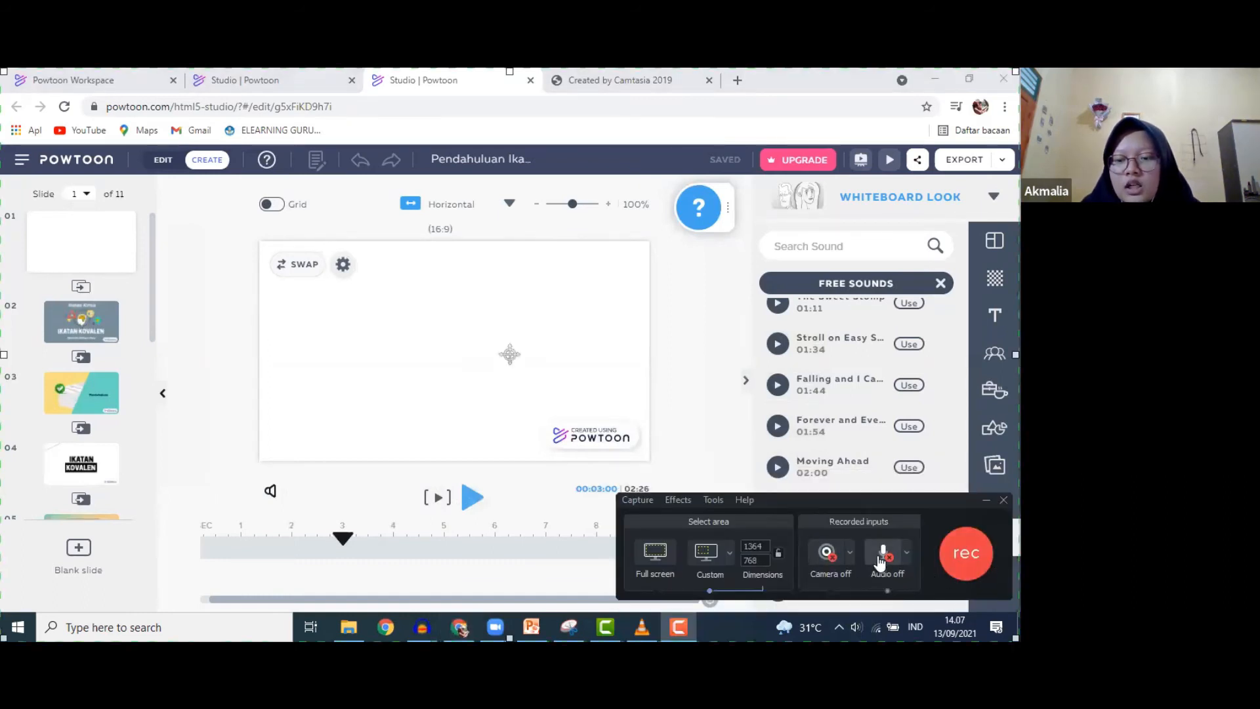
pyautogui.click(880, 561)
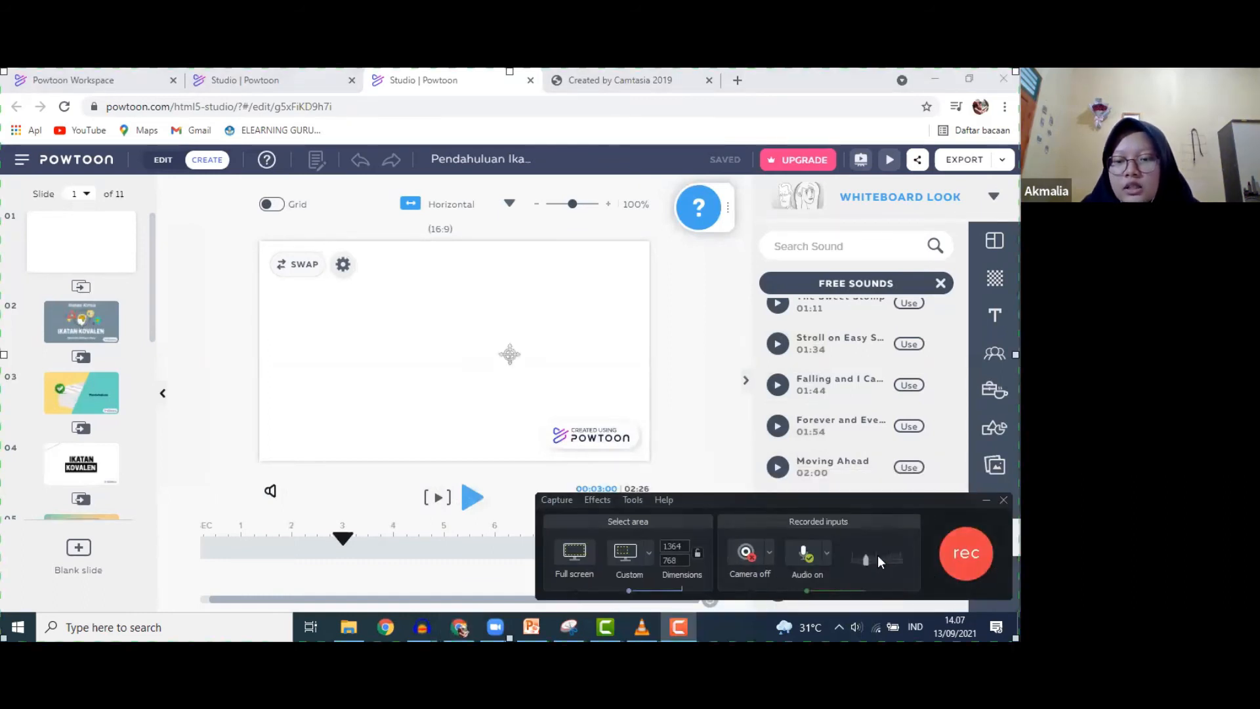
pyautogui.click(830, 558)
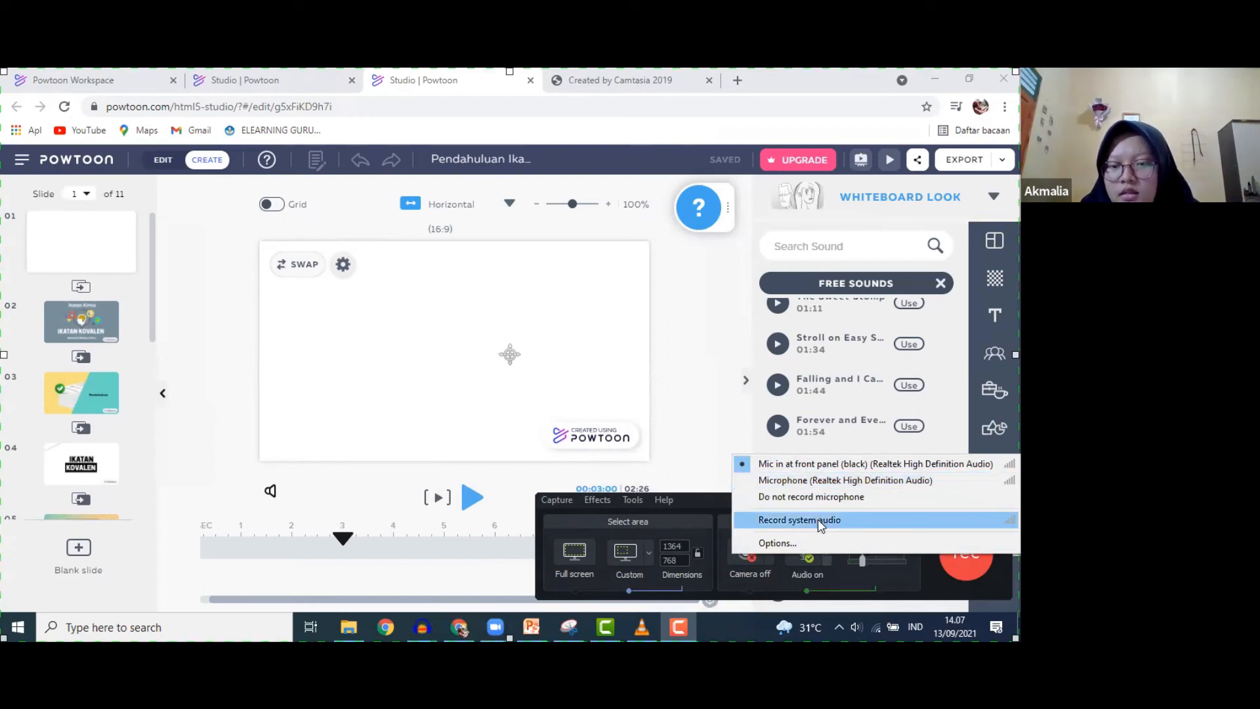
pyautogui.click(816, 480)
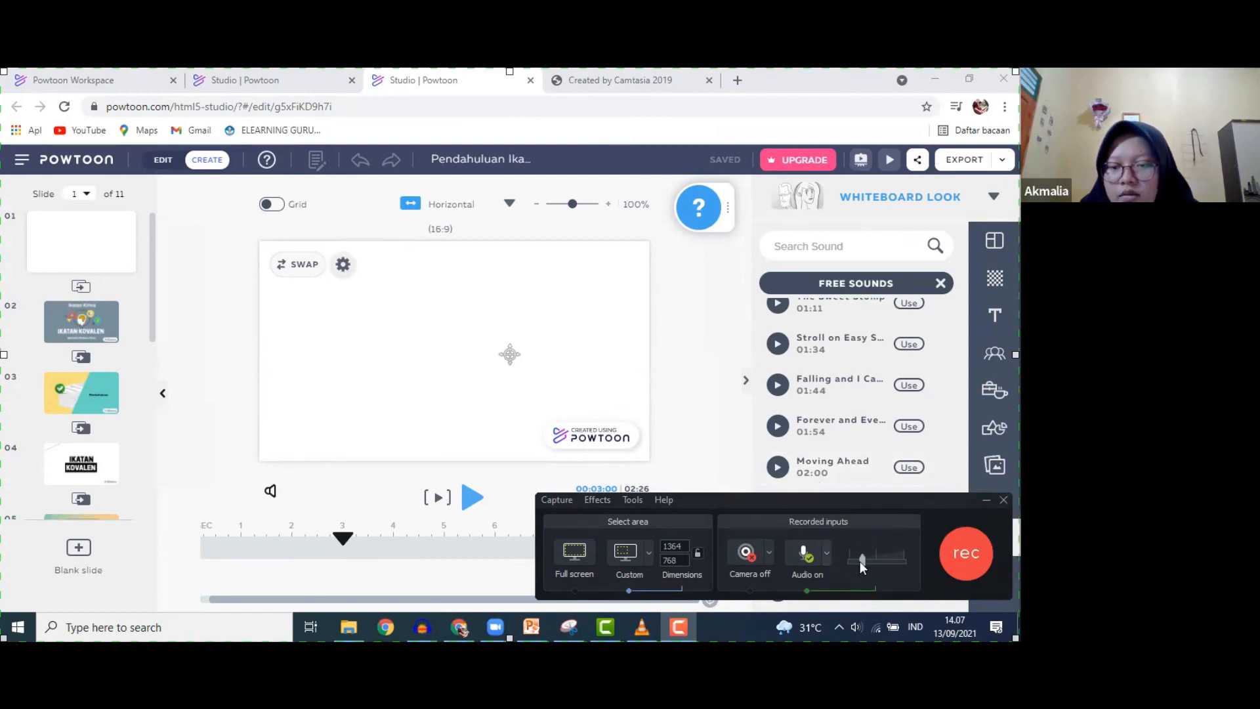
pyautogui.click(825, 557)
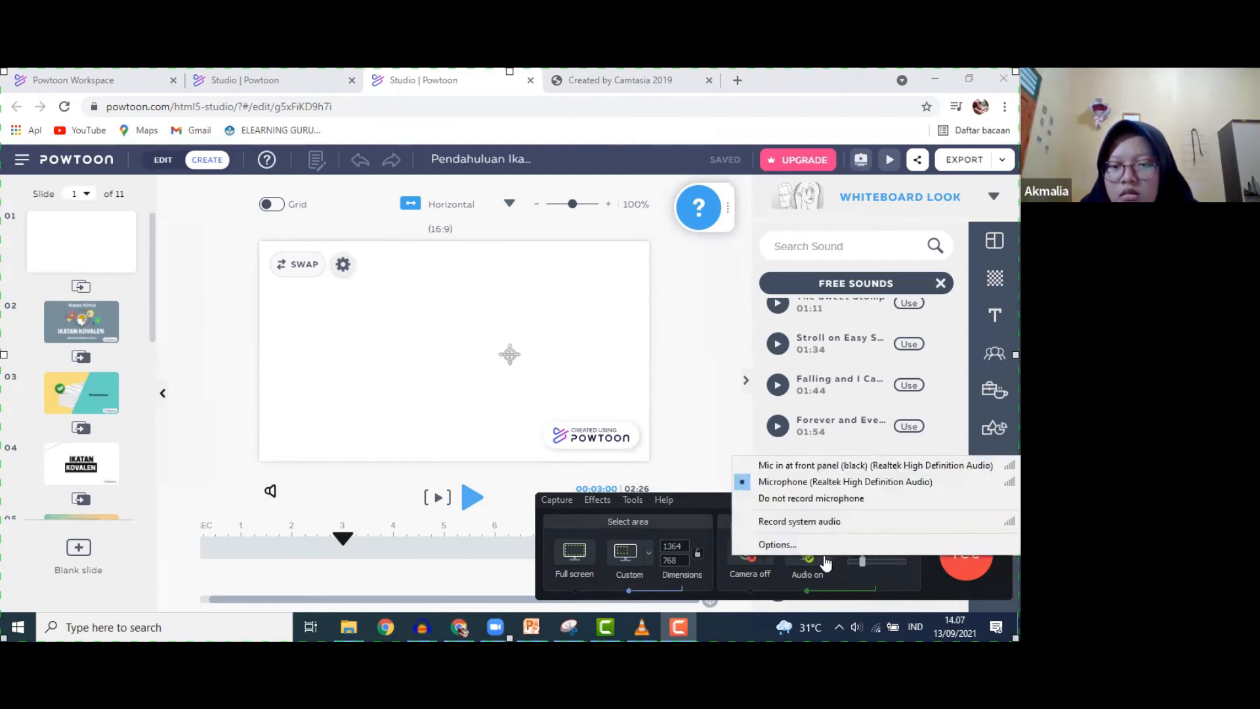
pyautogui.click(825, 559)
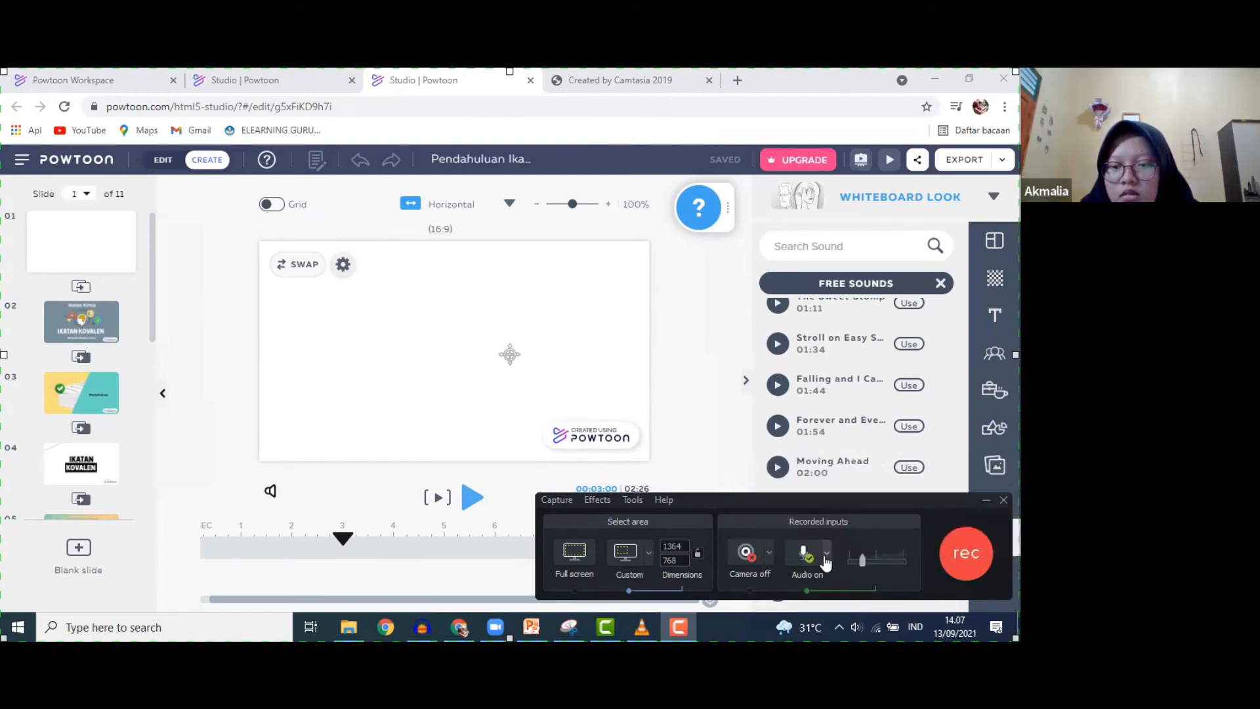
pyautogui.click(965, 565)
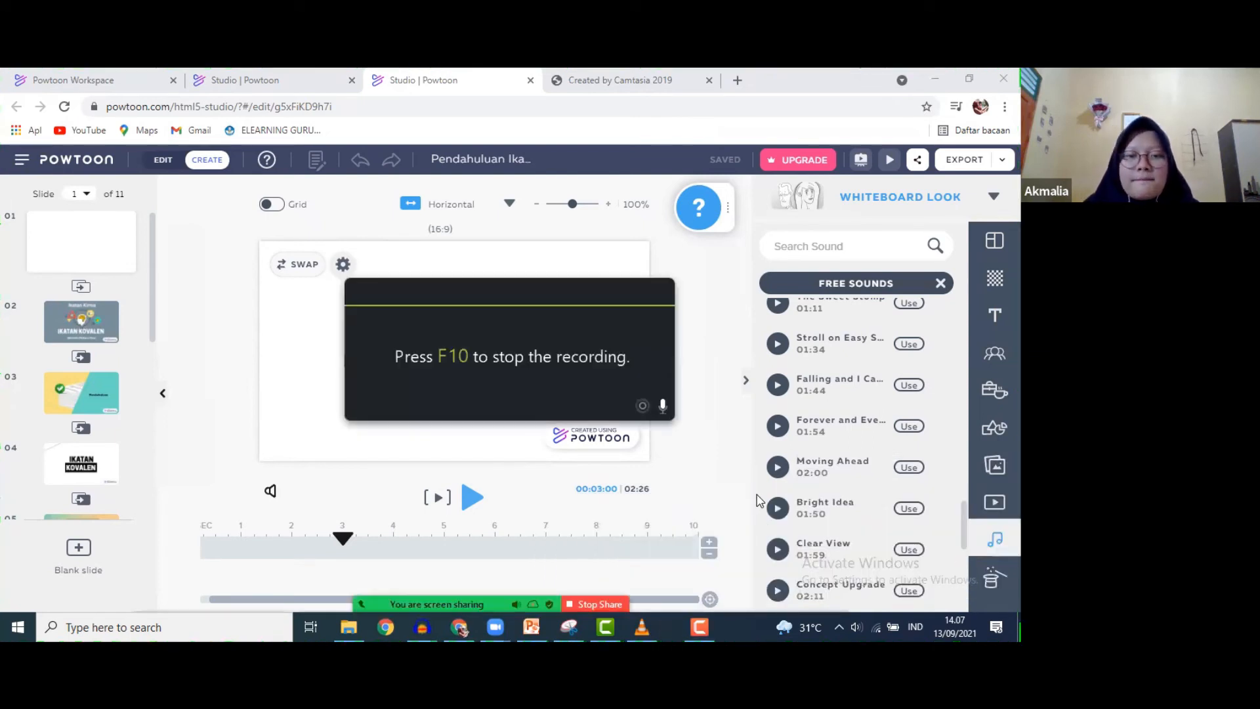
pyautogui.click(777, 468)
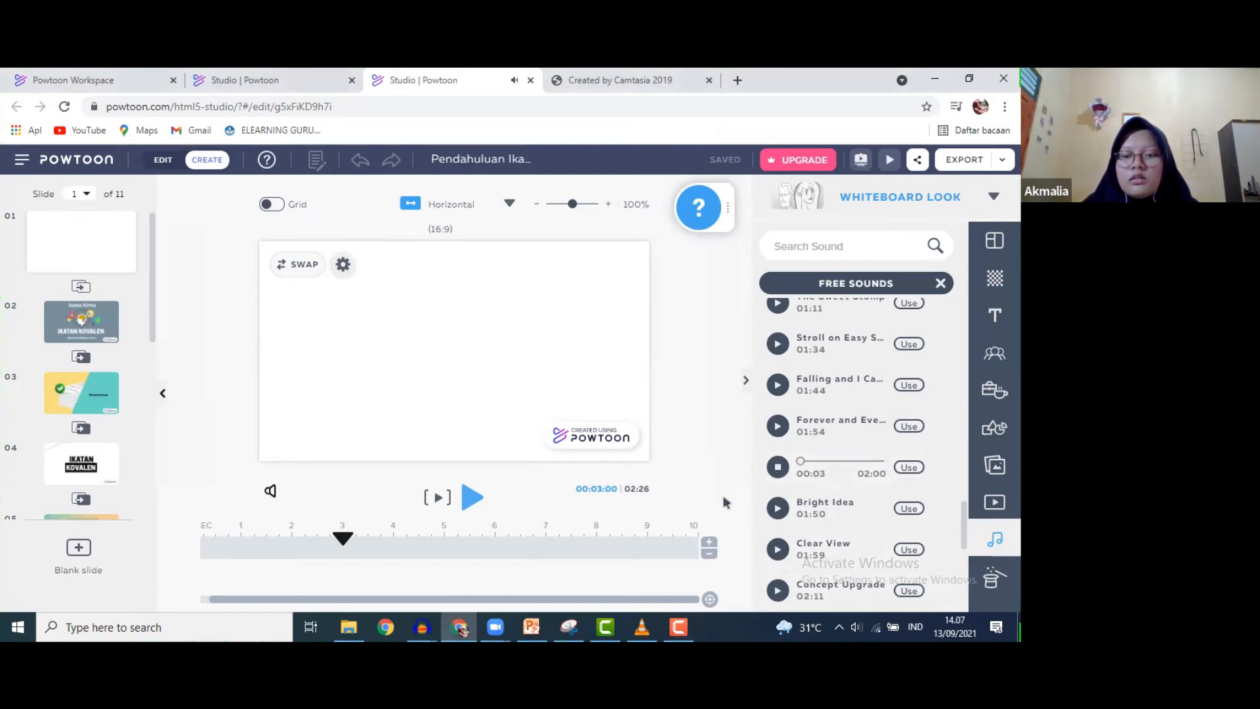
pyautogui.click(856, 627)
pyautogui.moveTo(843, 591); pyautogui.dragTo(833, 591)
pyautogui.click(856, 627)
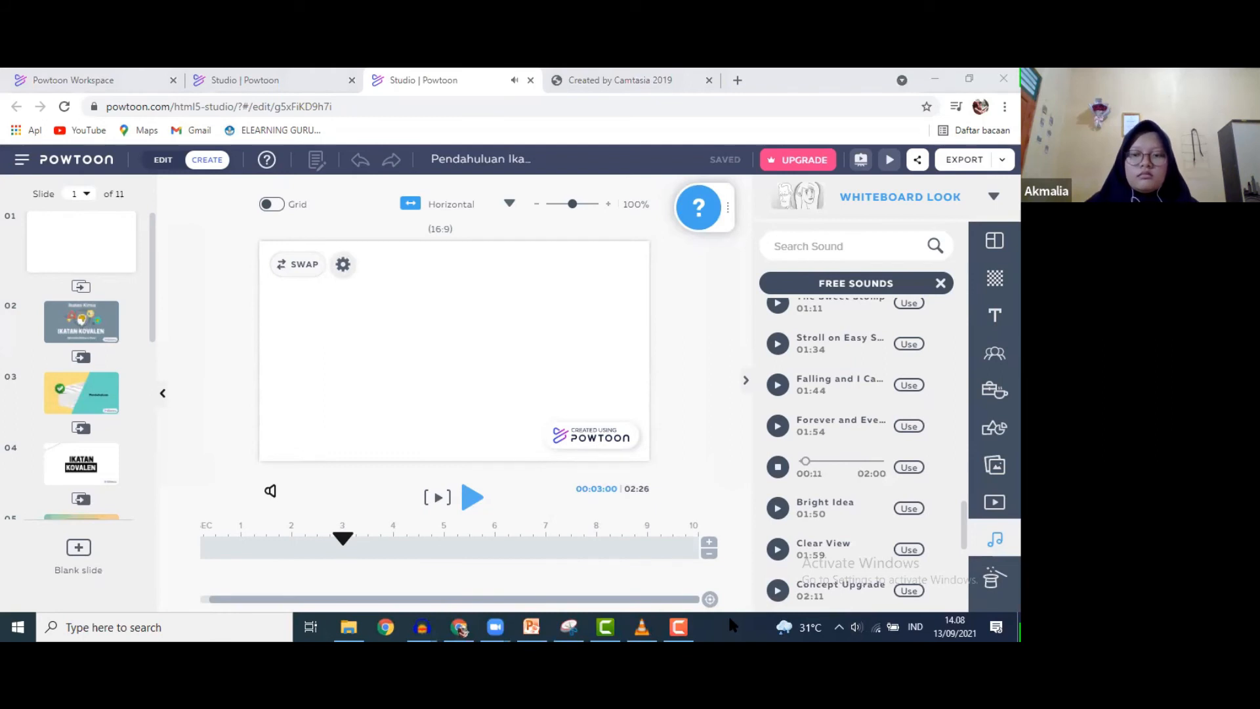
pyautogui.click(777, 467)
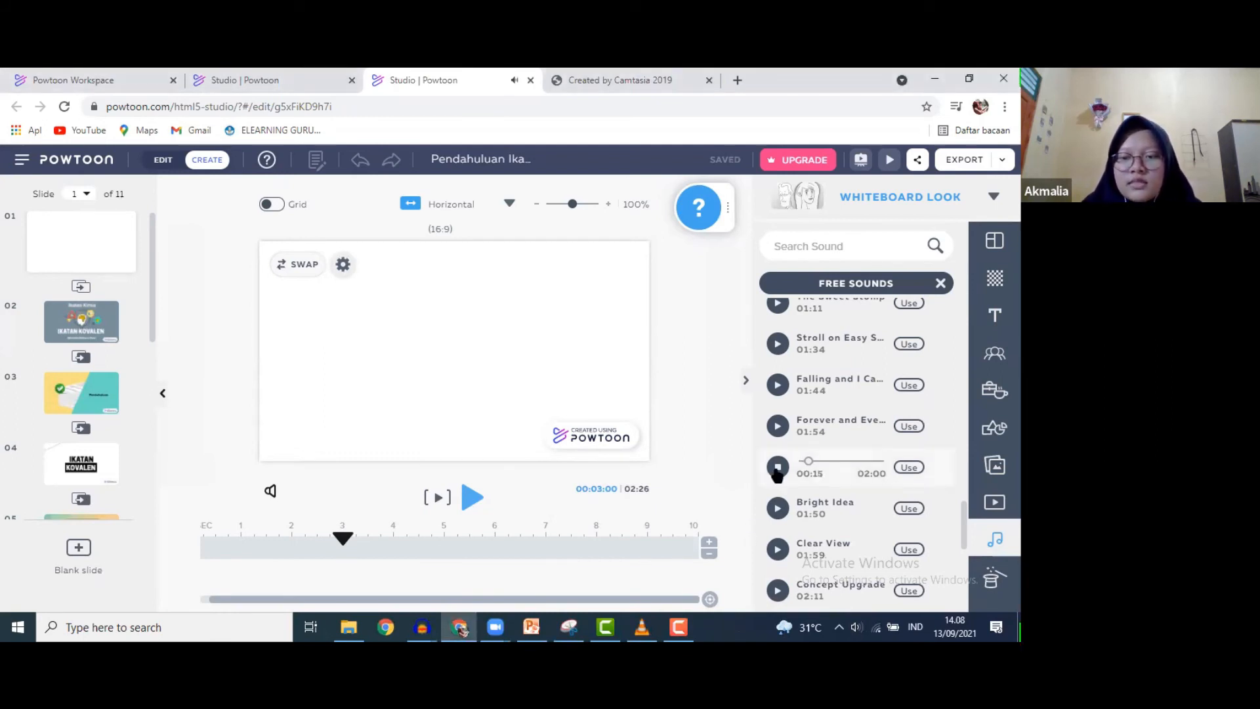
pyautogui.click(679, 626)
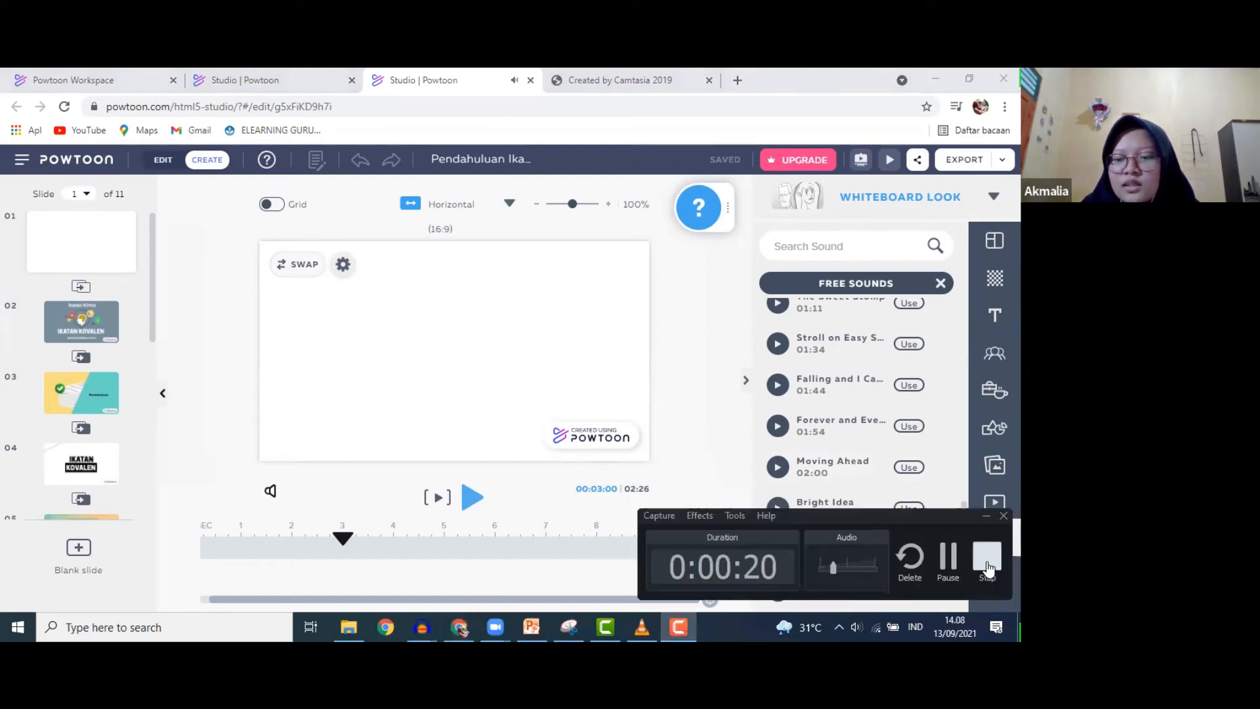
pyautogui.click(988, 559)
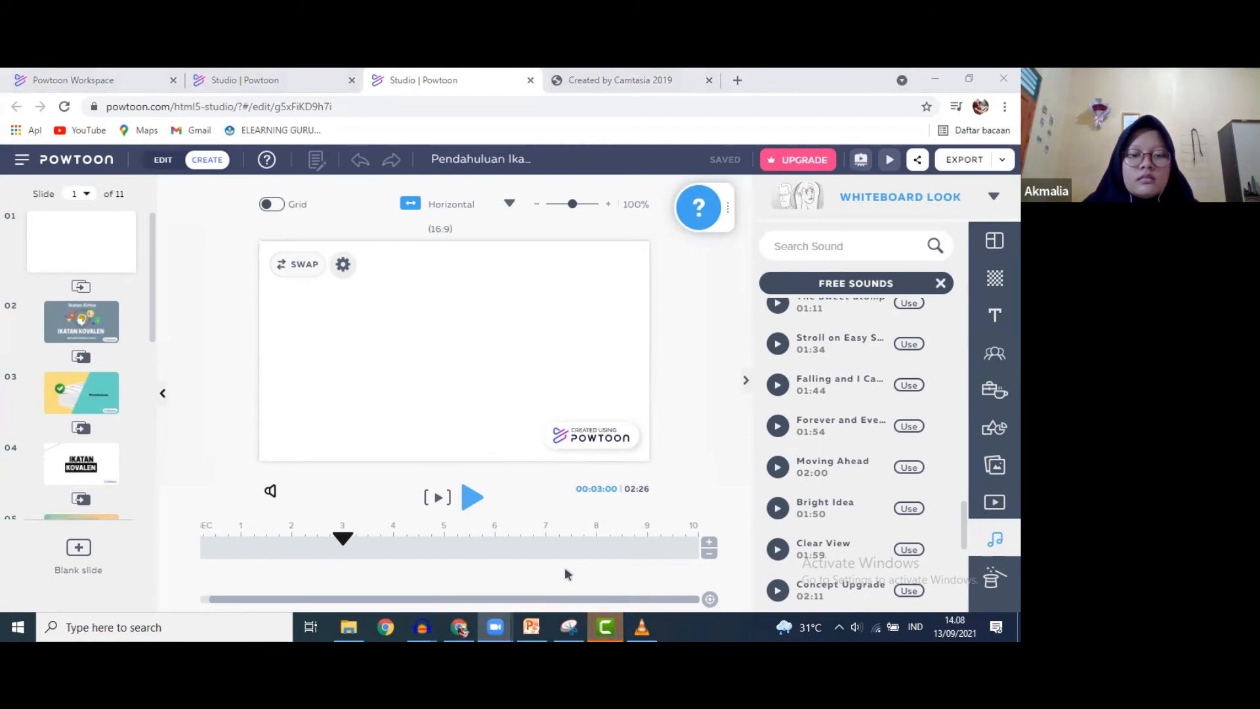
# - Save the current project as 'Untitled Project' and start a new empty project
pyautogui.click(592, 623)
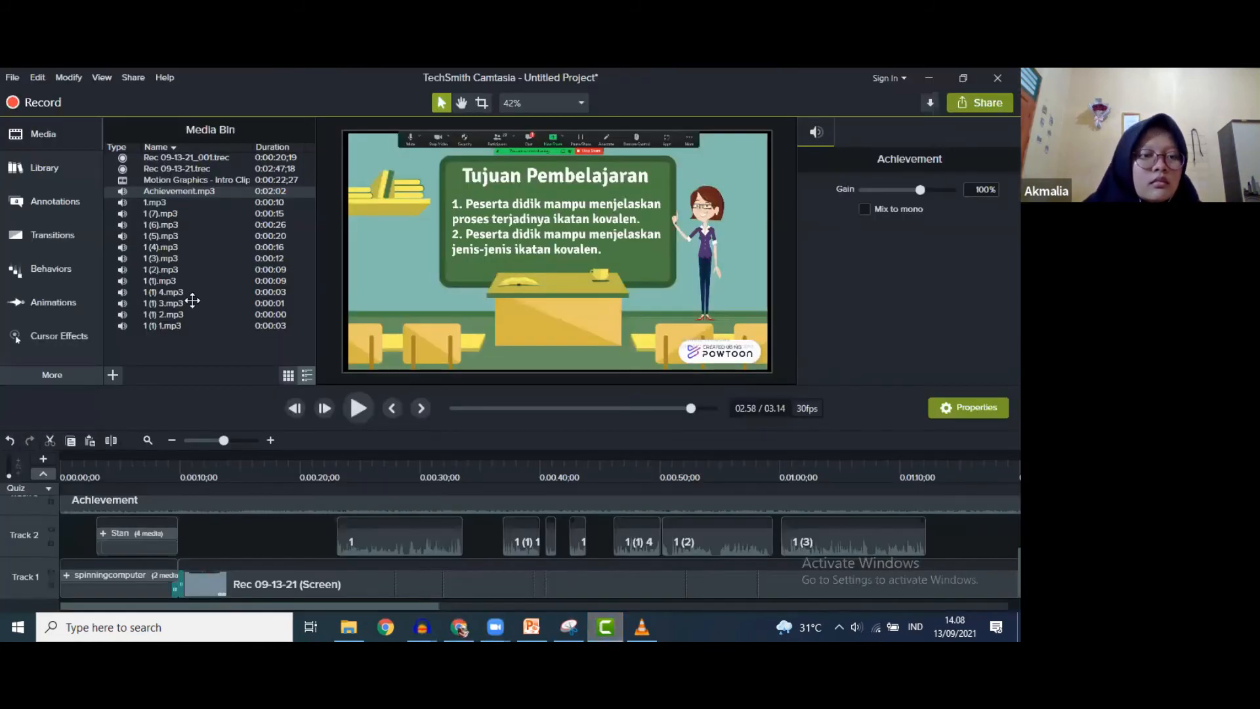
pyautogui.click(195, 157)
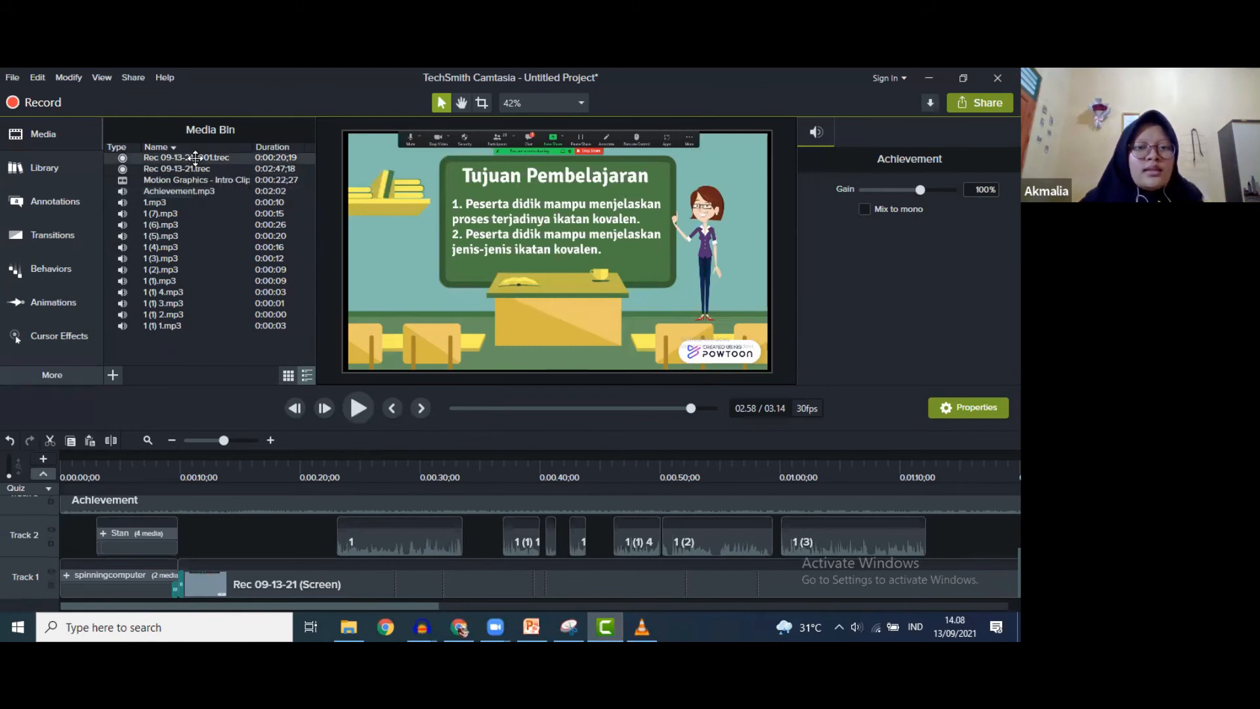
pyautogui.click(13, 78)
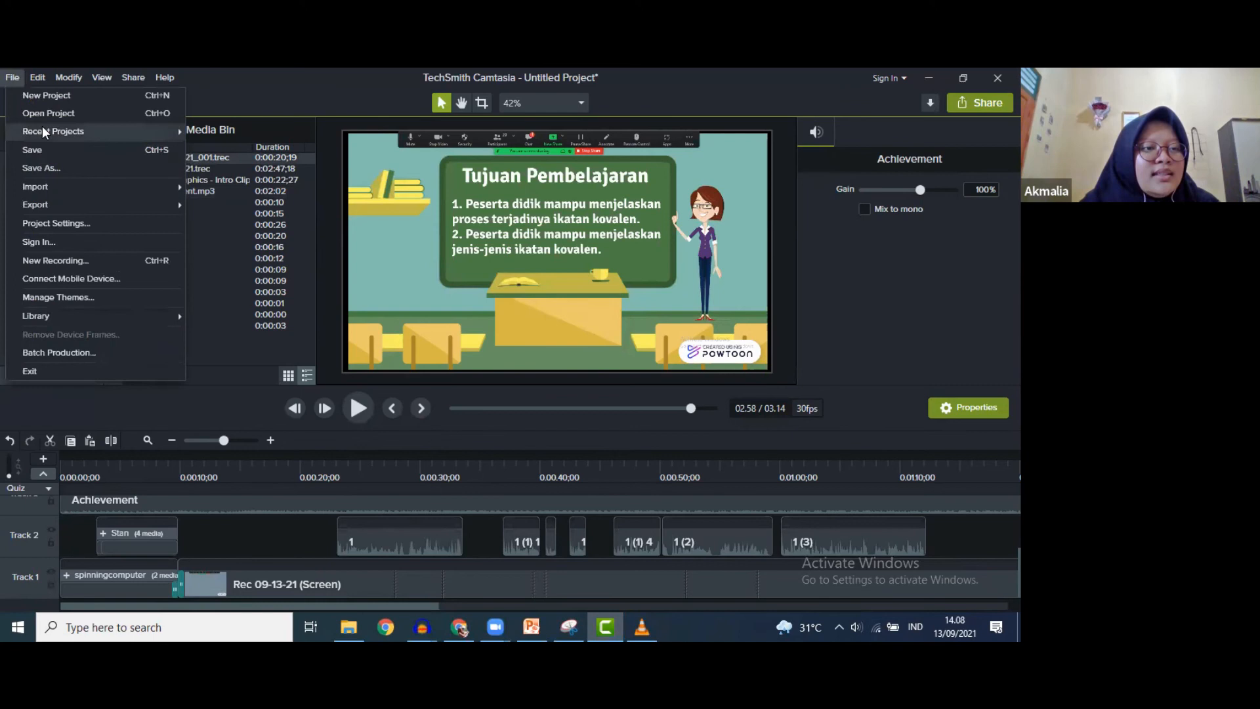
pyautogui.click(46, 95)
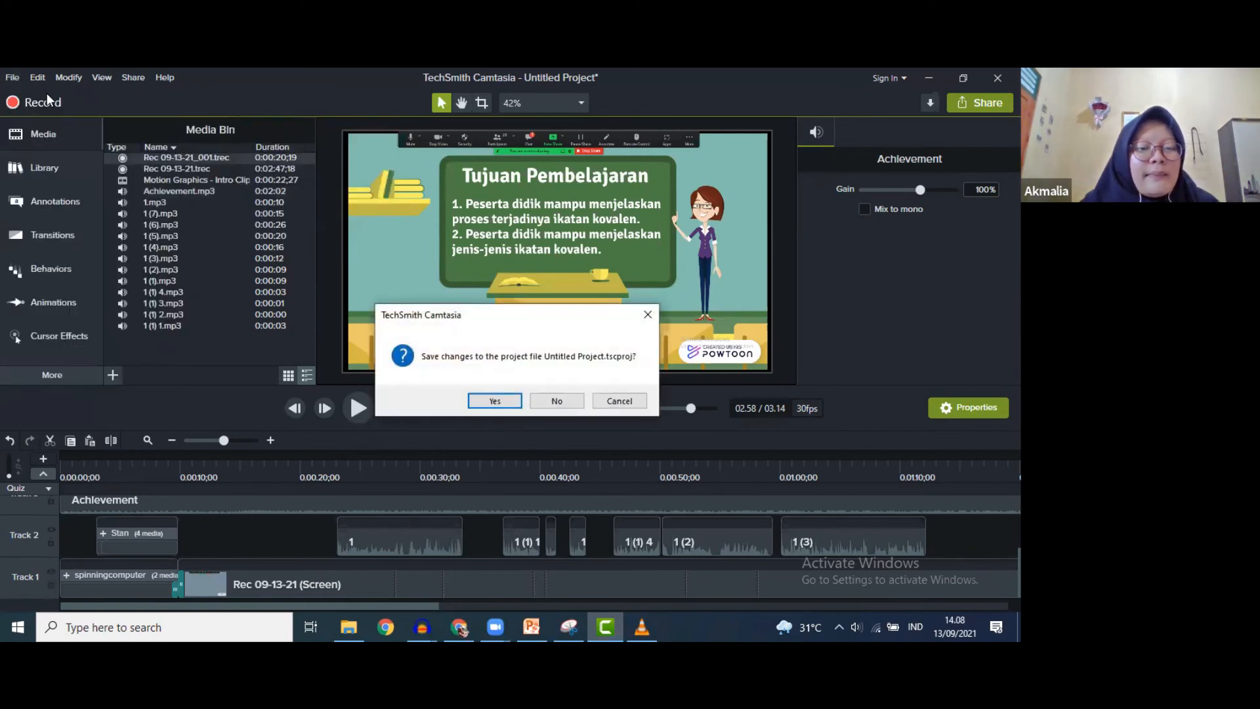
pyautogui.click(508, 398)
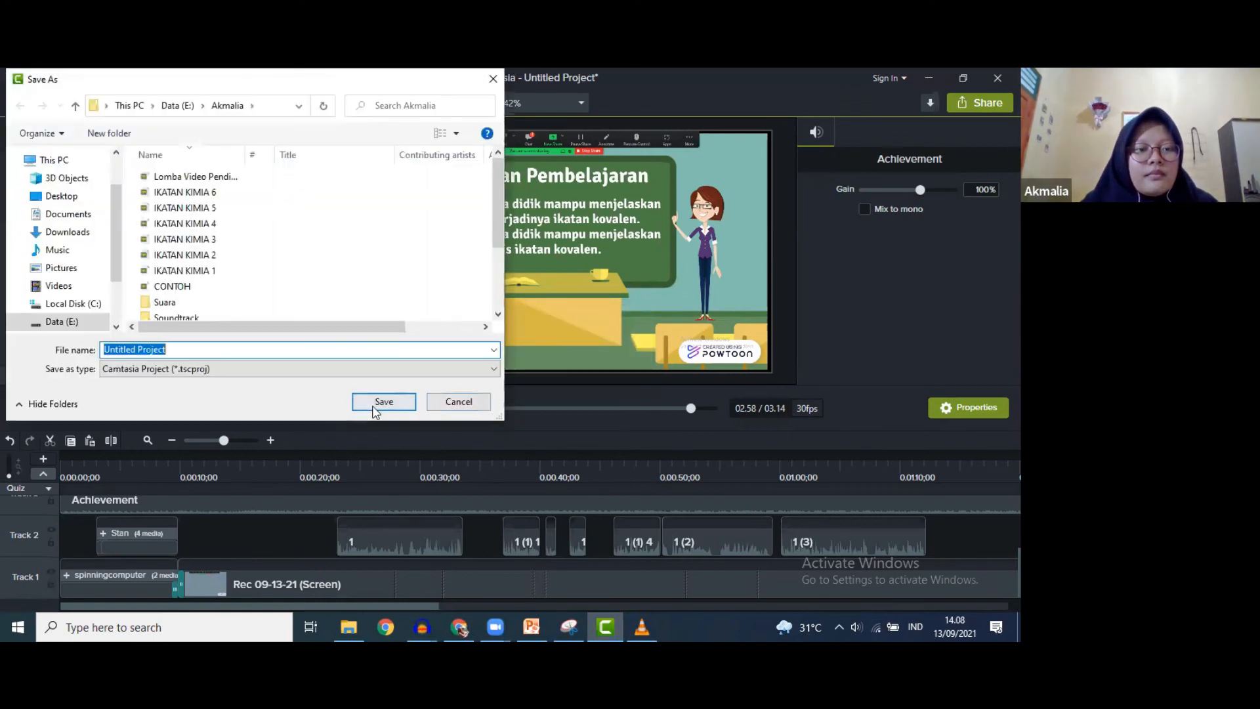
pyautogui.click(384, 402)
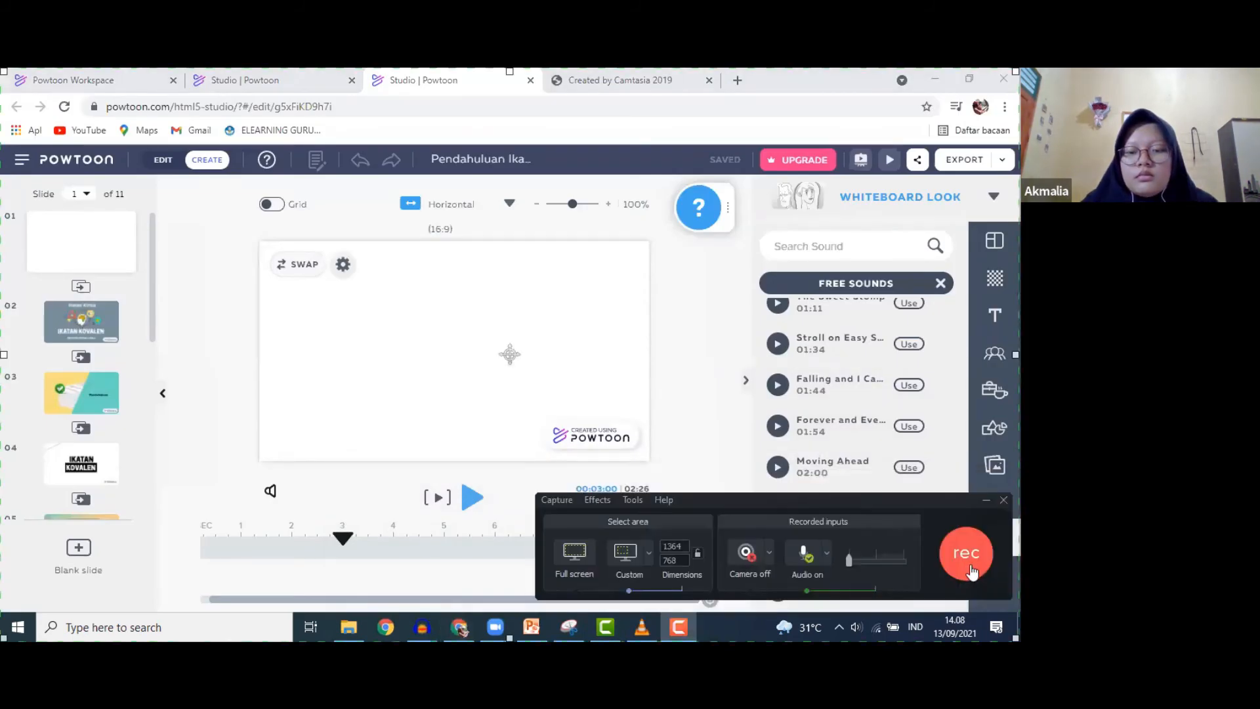
# - Record about 15 seconds of the Bright Idea preview playing, then stop the recorder
pyautogui.click(970, 563)
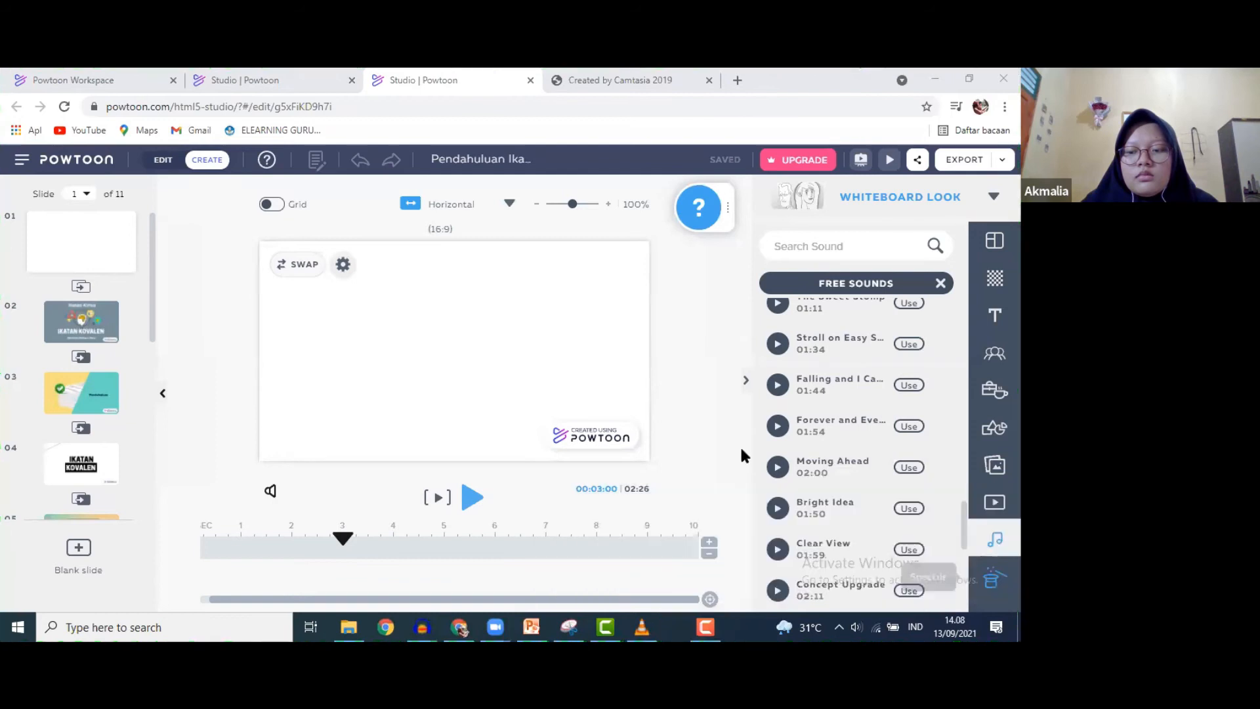
pyautogui.click(778, 516)
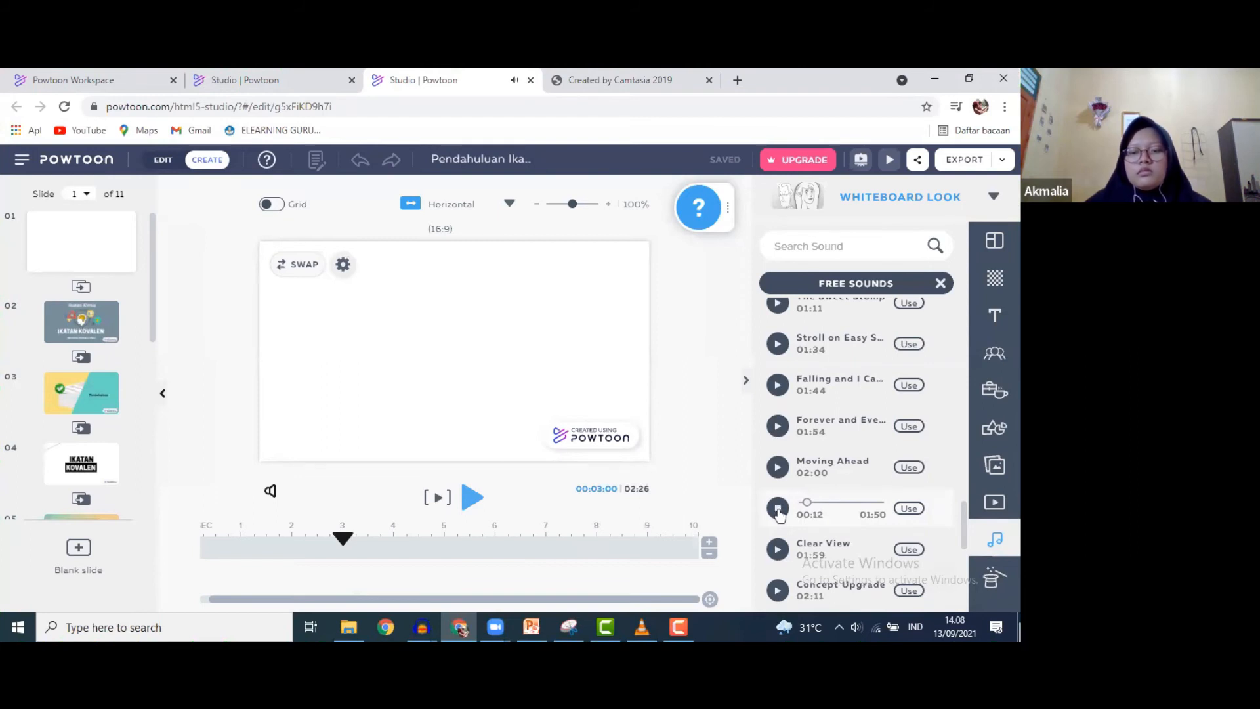
pyautogui.click(779, 510)
pyautogui.click(678, 627)
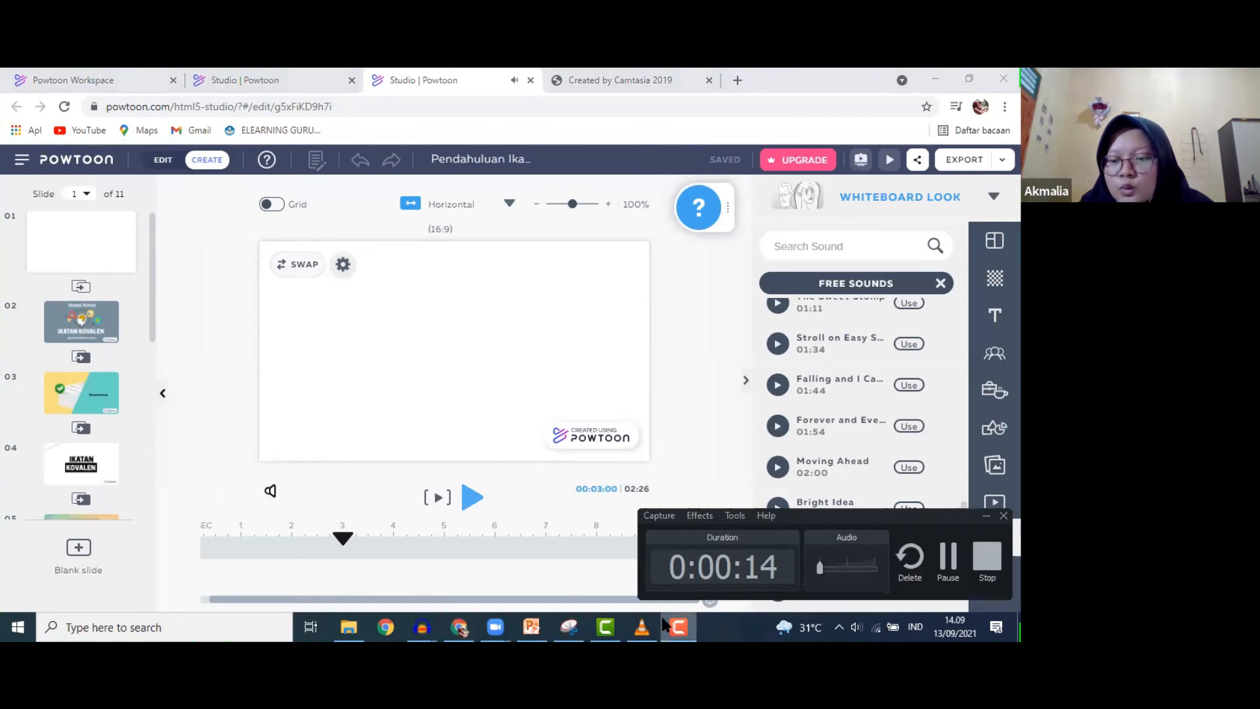
pyautogui.click(984, 566)
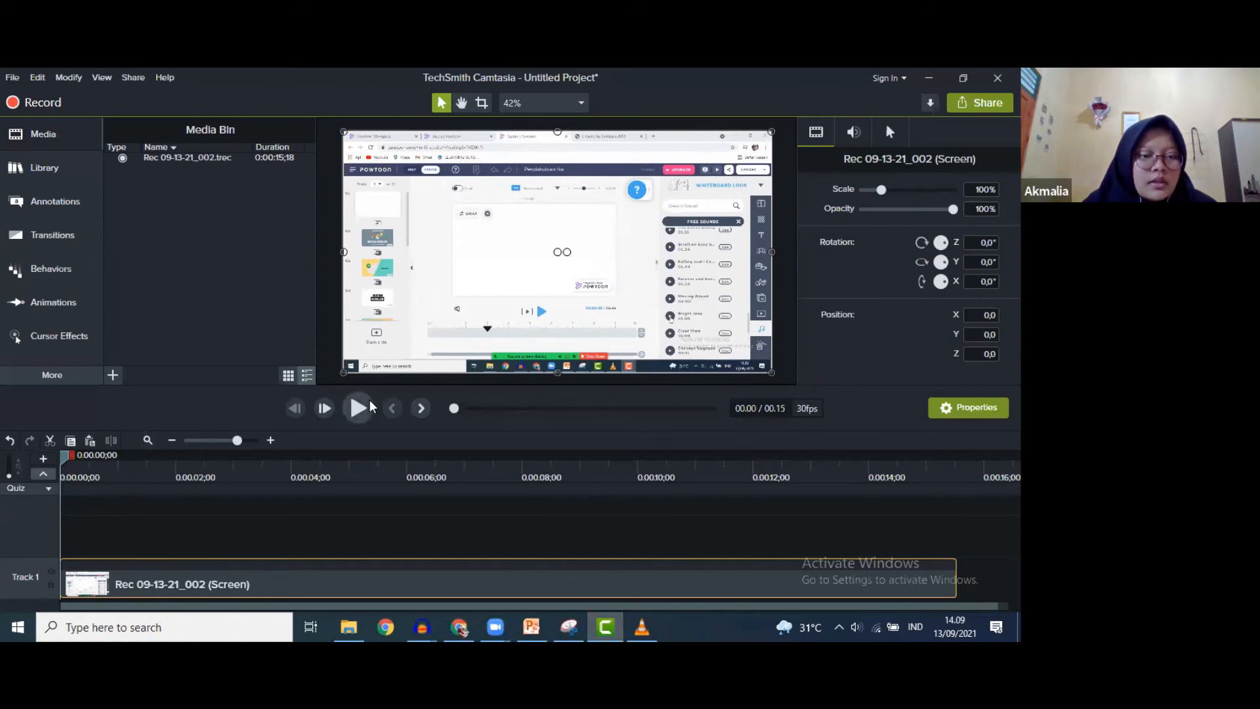
# - Play the new recording for about five seconds, then reopen the recorder
pyautogui.click(367, 407)
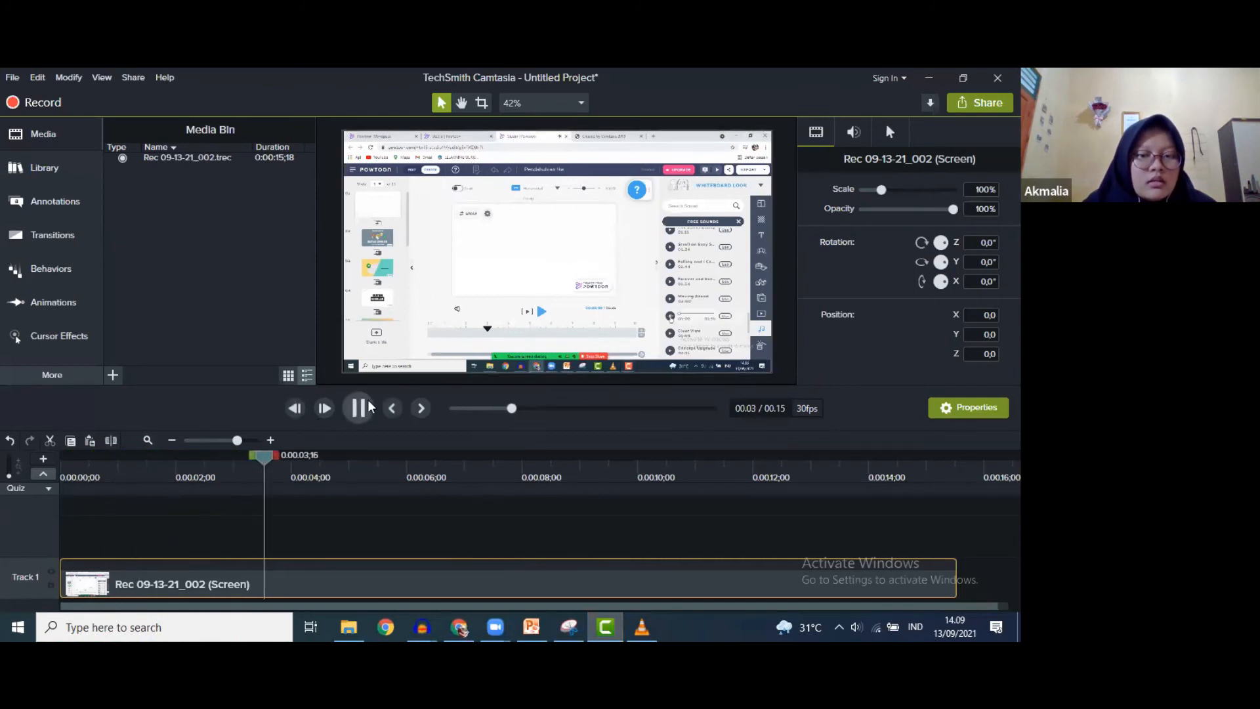
pyautogui.click(367, 408)
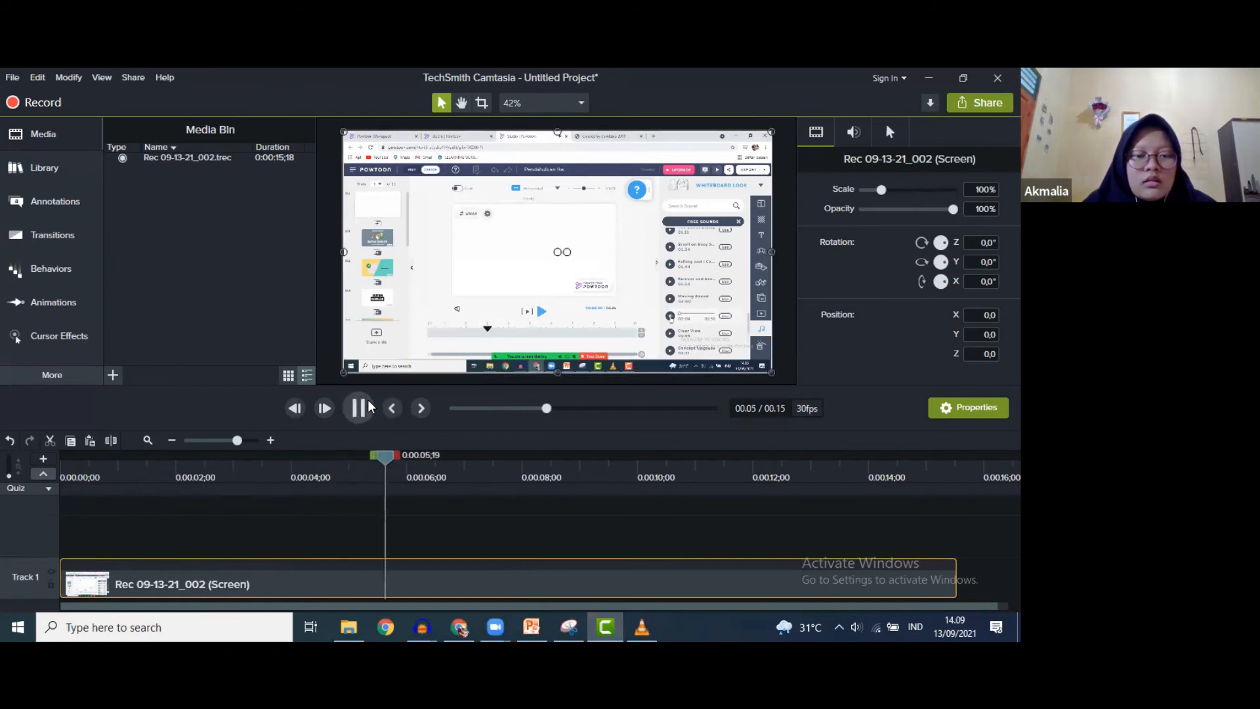
pyautogui.click(39, 103)
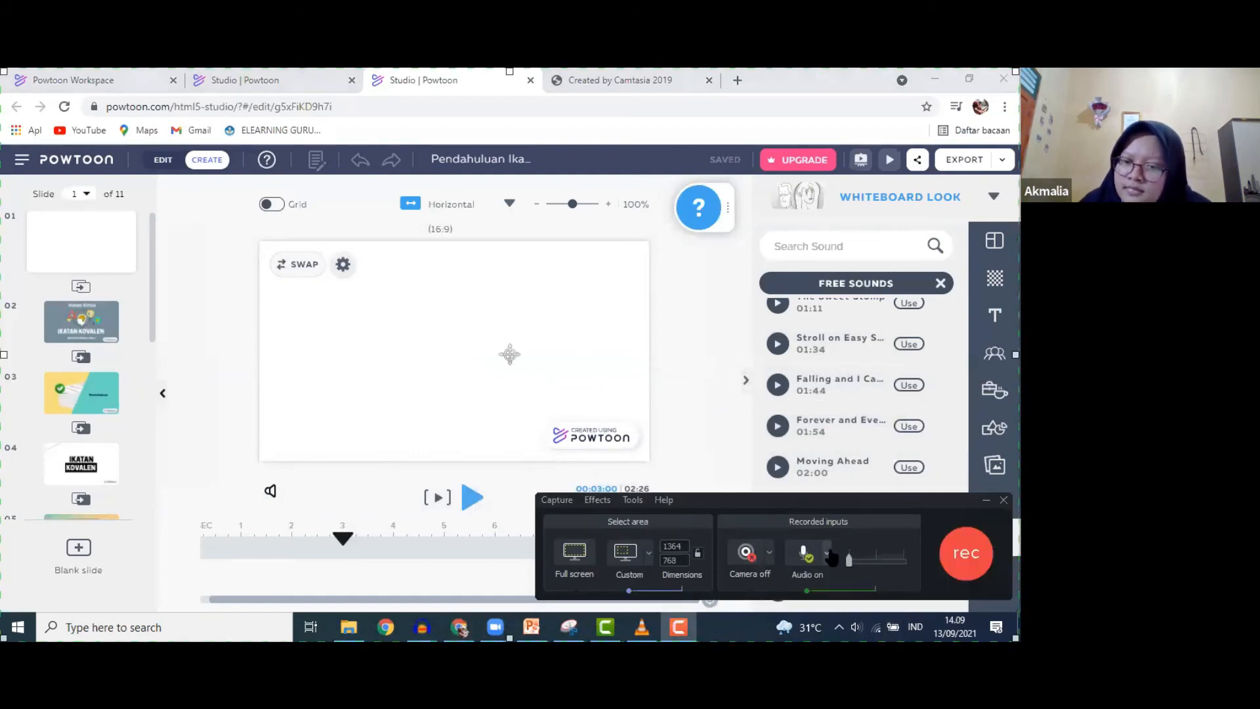
# - Raise the recording audio level and record another short take of Bright Idea playing
pyautogui.moveTo(871, 560); pyautogui.dragTo(876, 563)
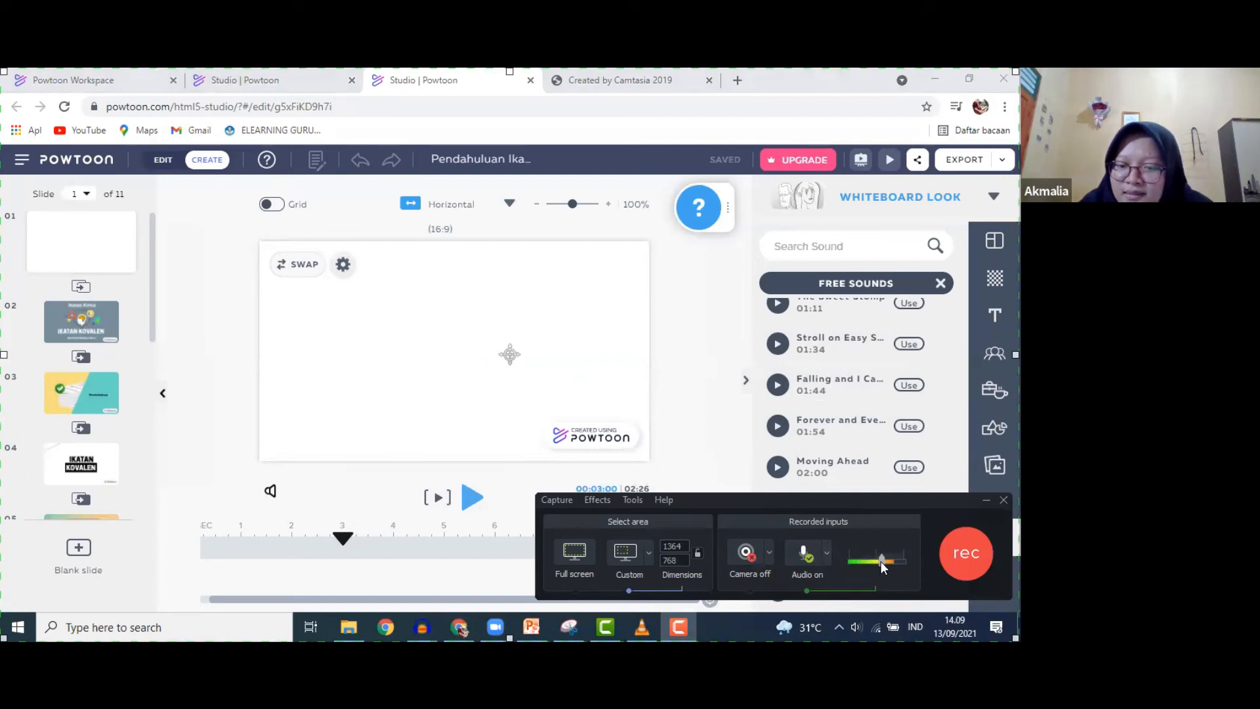
pyautogui.click(965, 553)
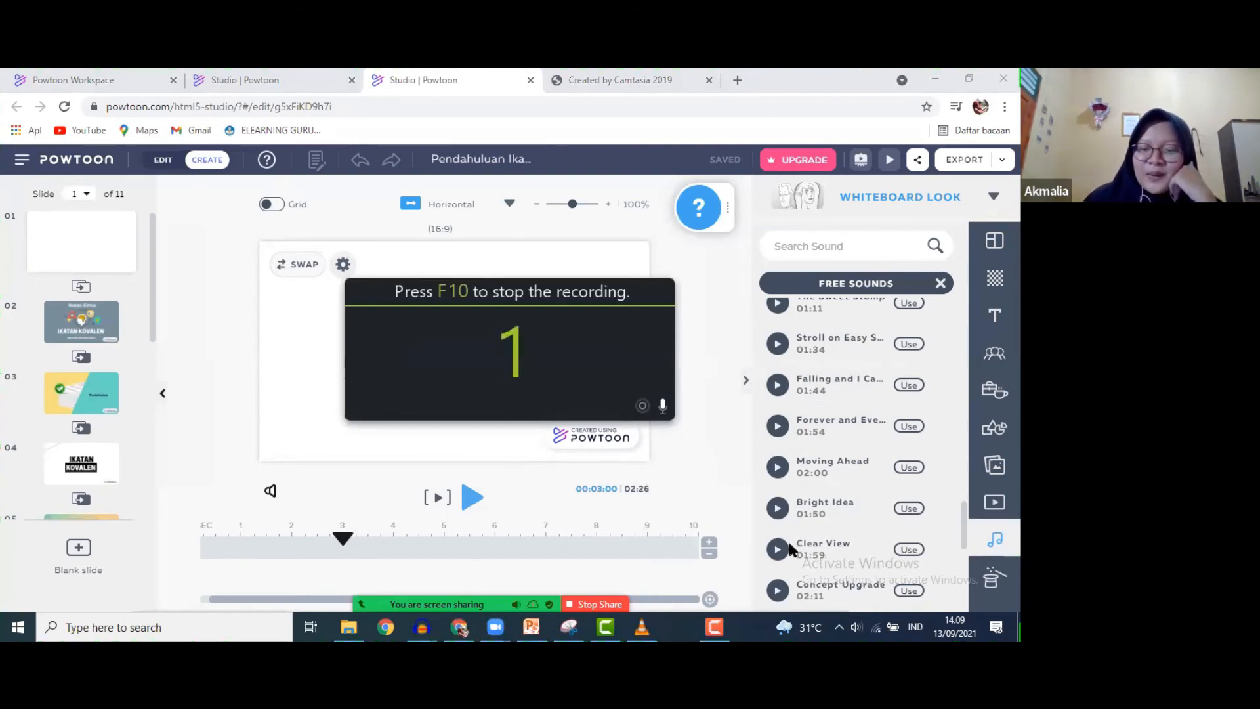
pyautogui.click(781, 509)
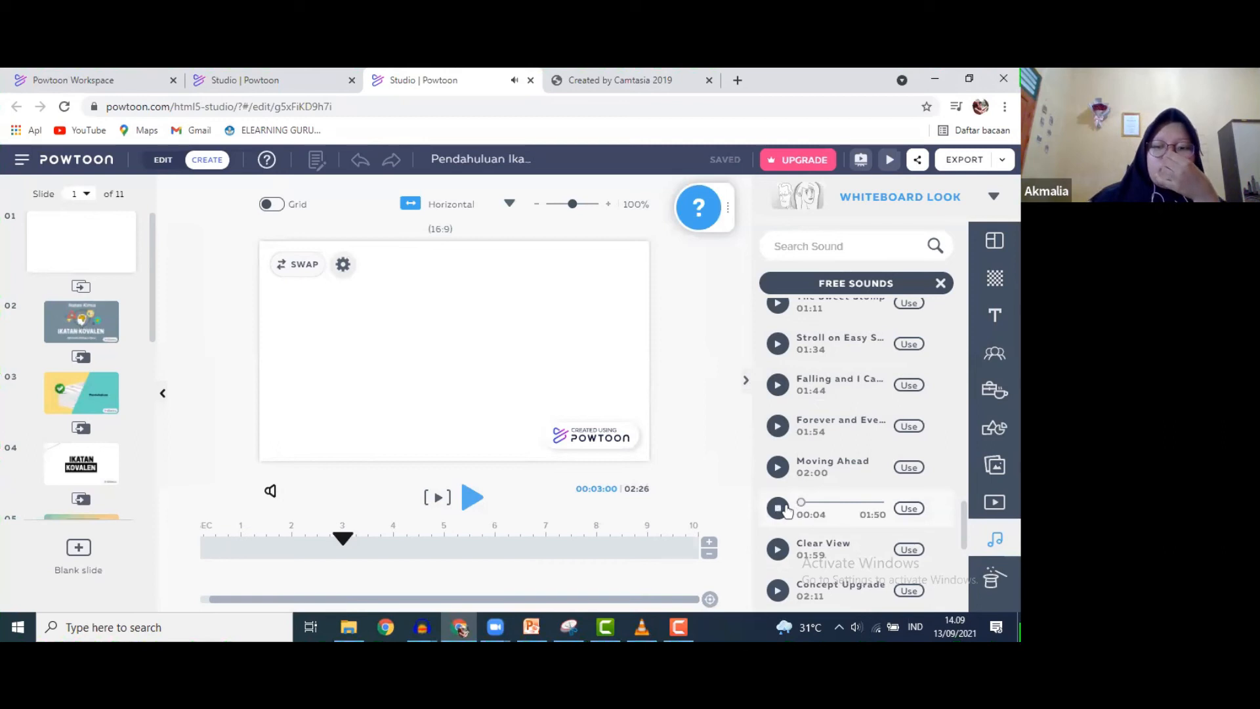
pyautogui.click(784, 509)
pyautogui.click(678, 627)
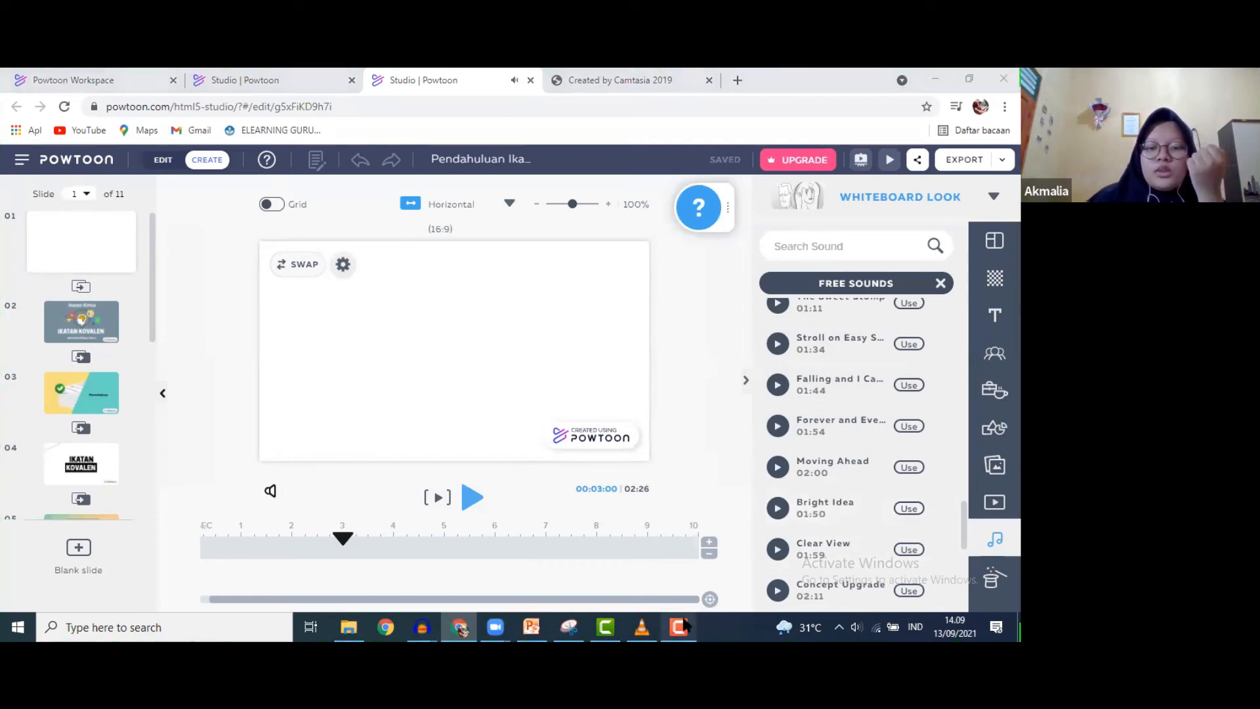
pyautogui.click(976, 568)
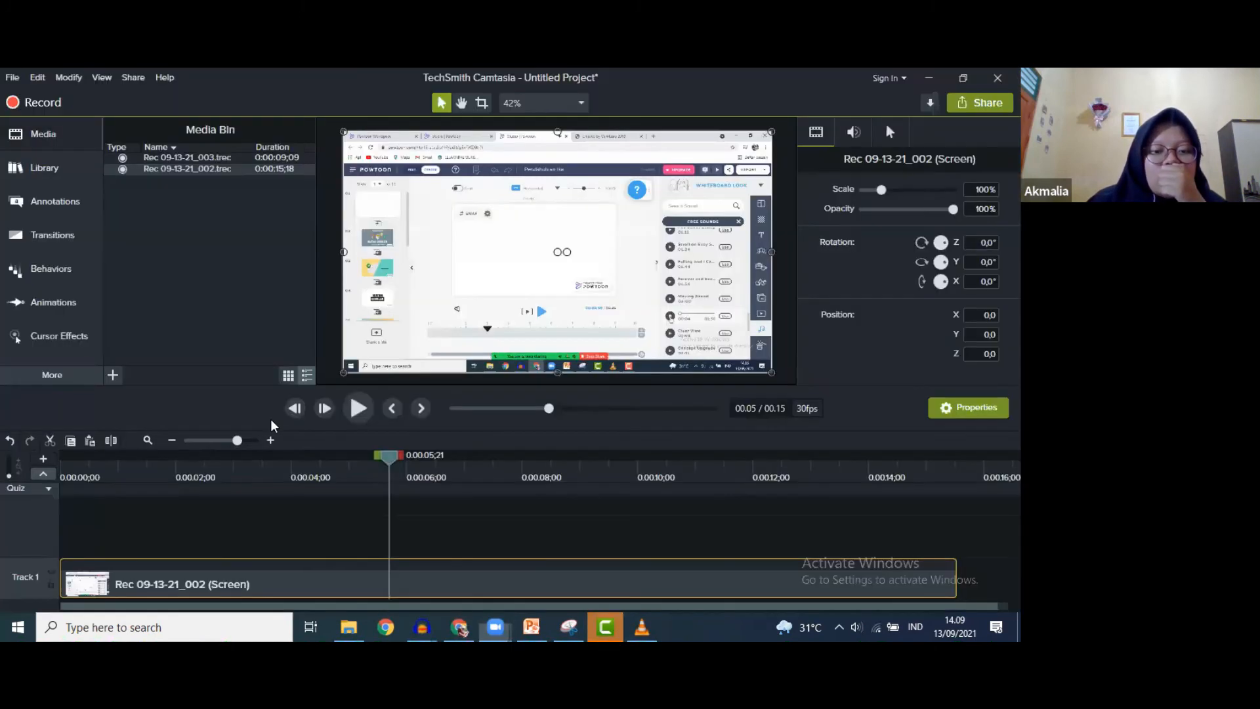
# - Replace the Track 1 clip with Rec 09-13-21_002 and play it from about 3 seconds
pyautogui.click(605, 626)
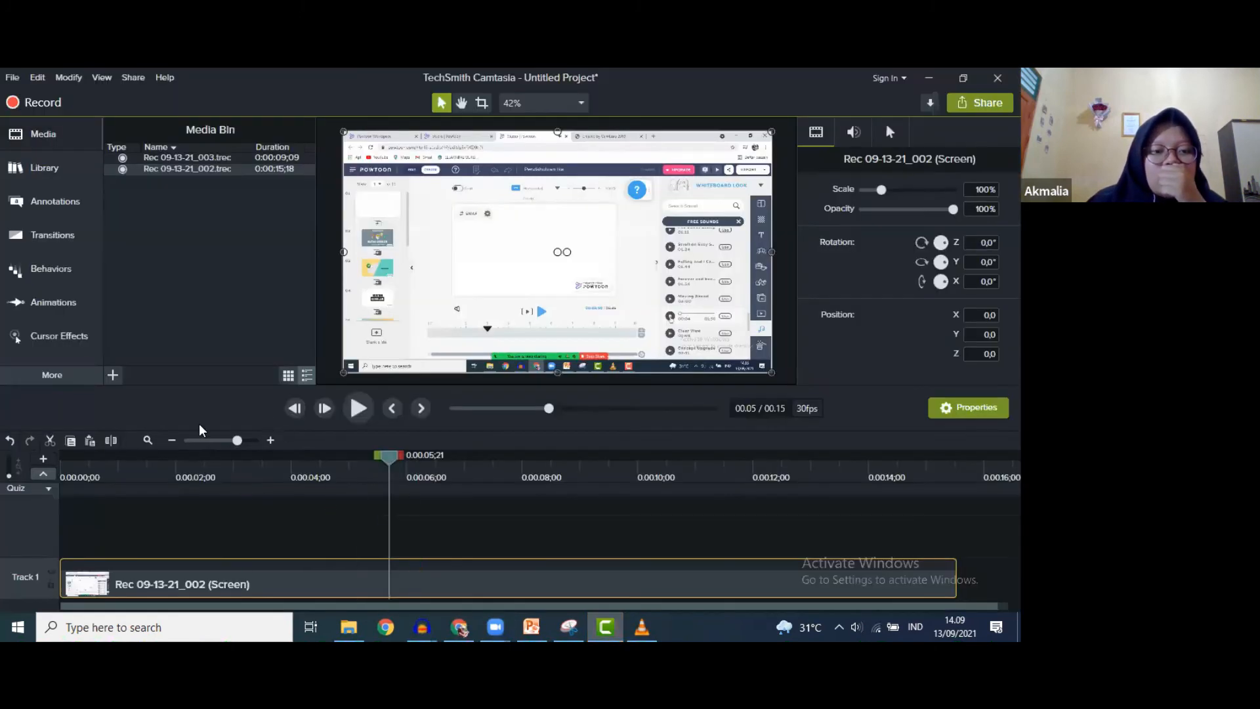
pyautogui.press('Delete')
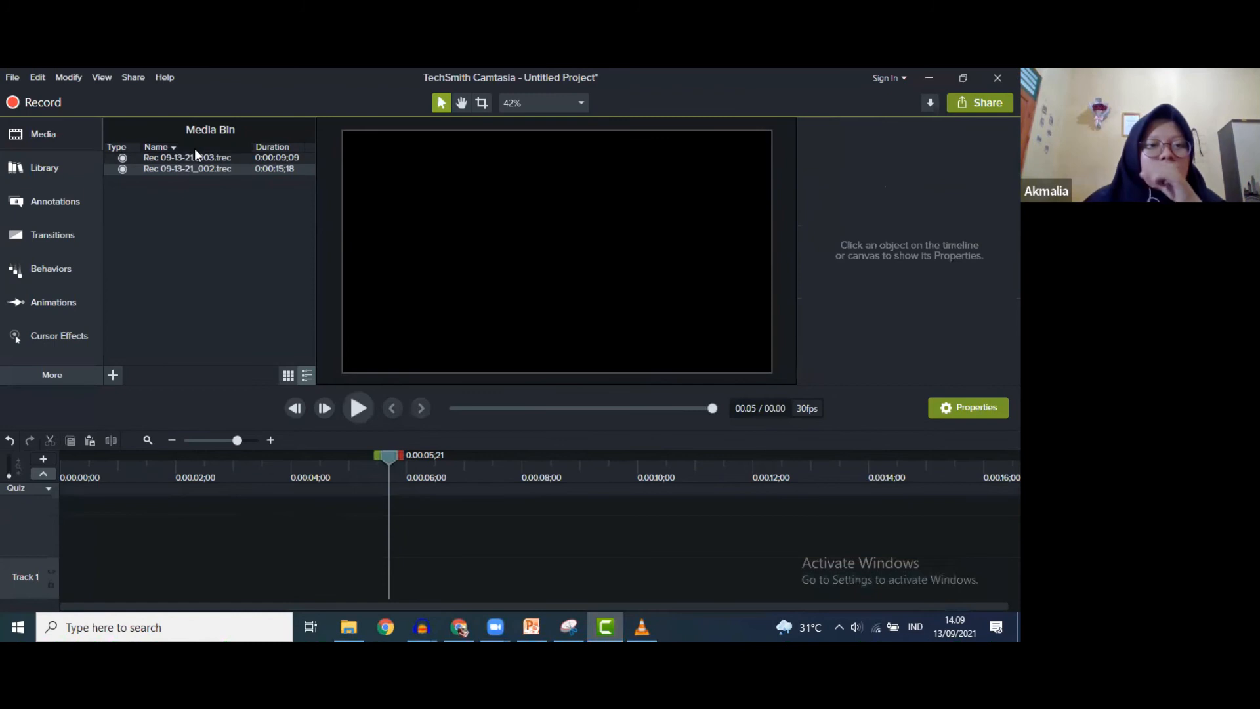
pyautogui.moveTo(210, 172); pyautogui.dragTo(158, 581)
pyautogui.moveTo(366, 464); pyautogui.dragTo(252, 469)
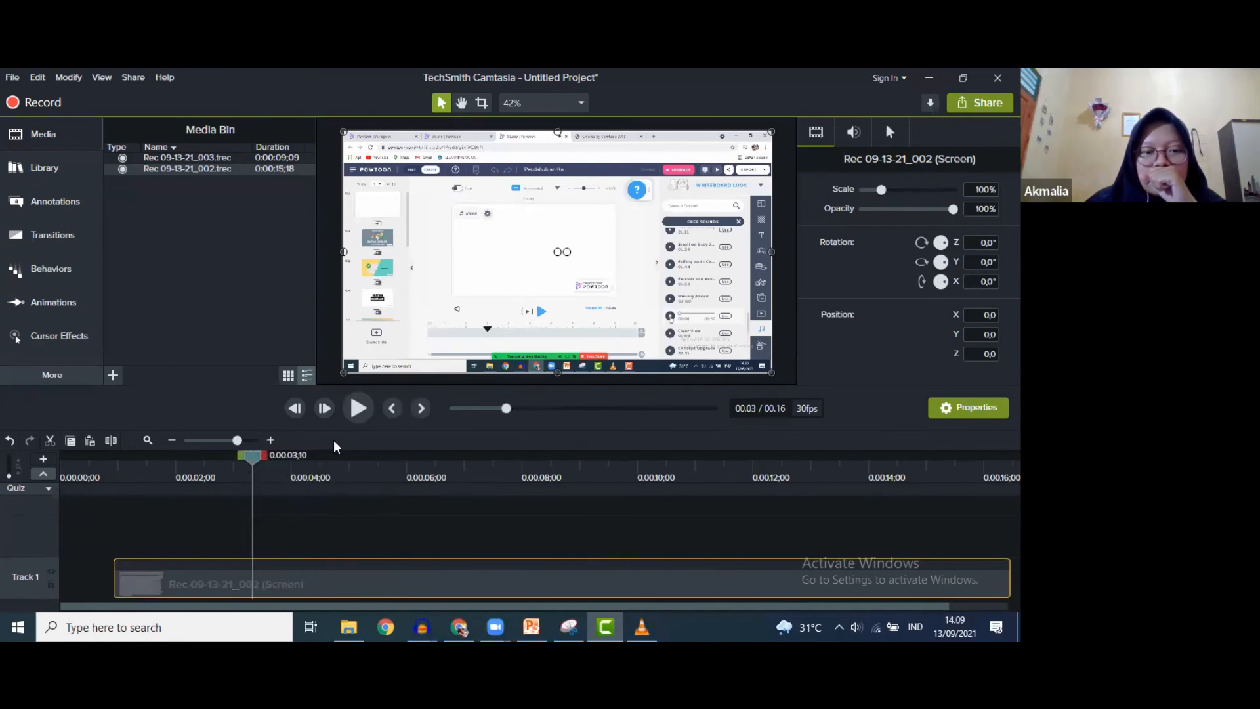
pyautogui.click(358, 408)
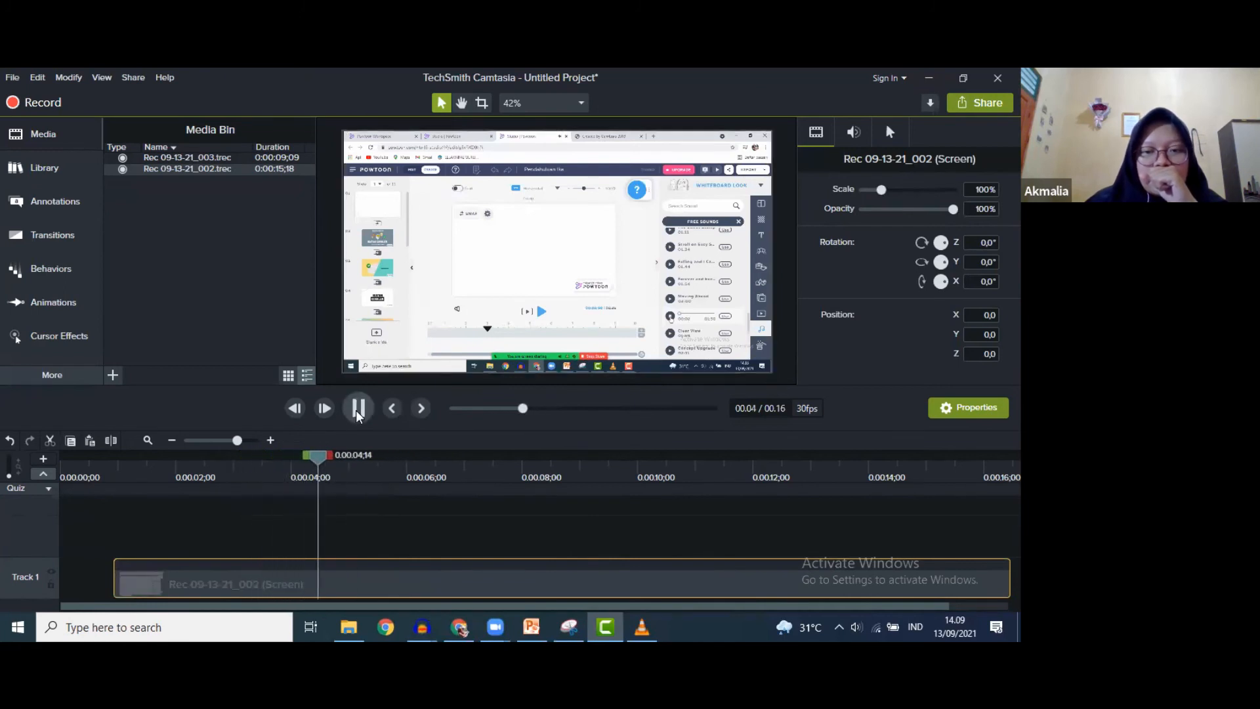
pyautogui.press('space')
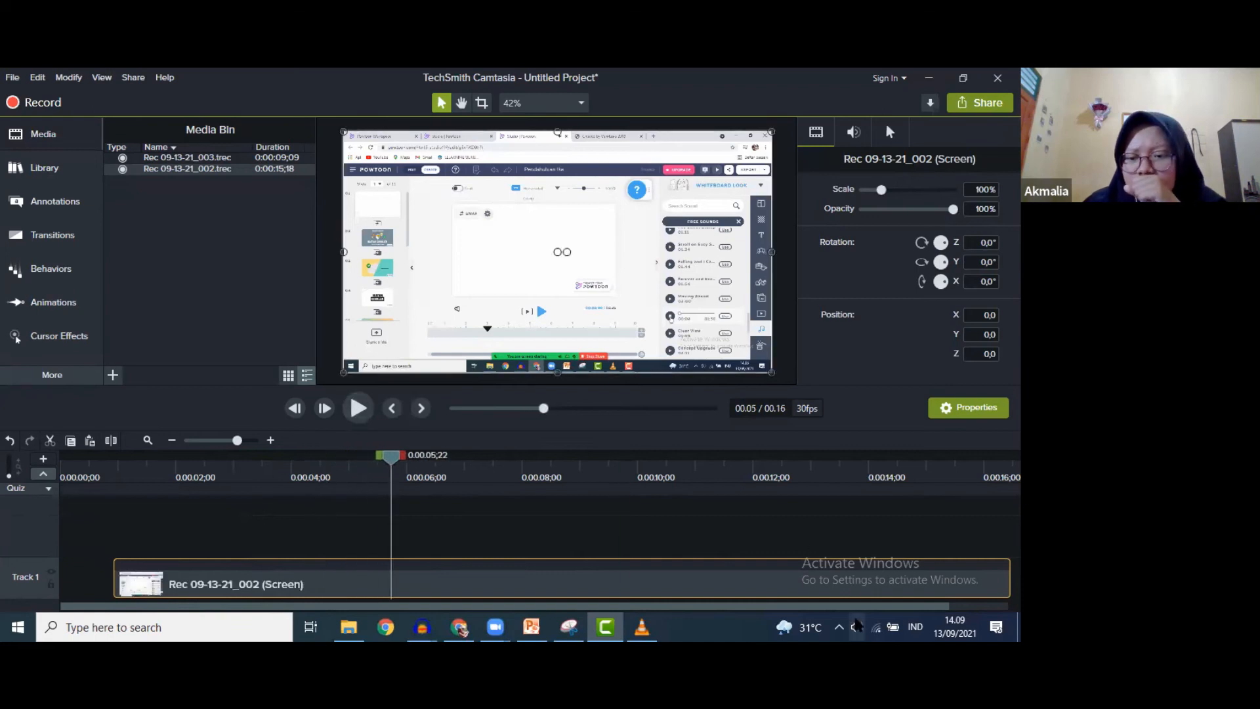
# - Raise the system volume to 88, replay the clip, and return to Powtoon
pyautogui.click(856, 627)
pyautogui.moveTo(832, 591); pyautogui.dragTo(950, 591)
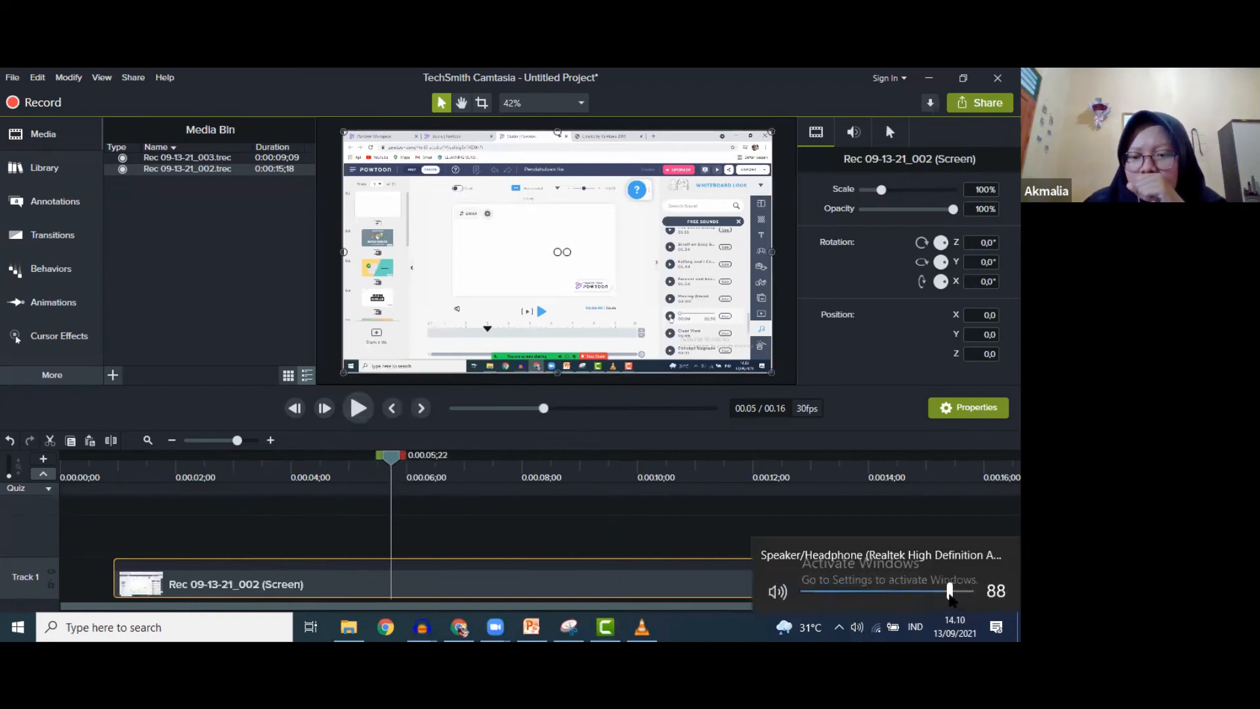
pyautogui.click(361, 411)
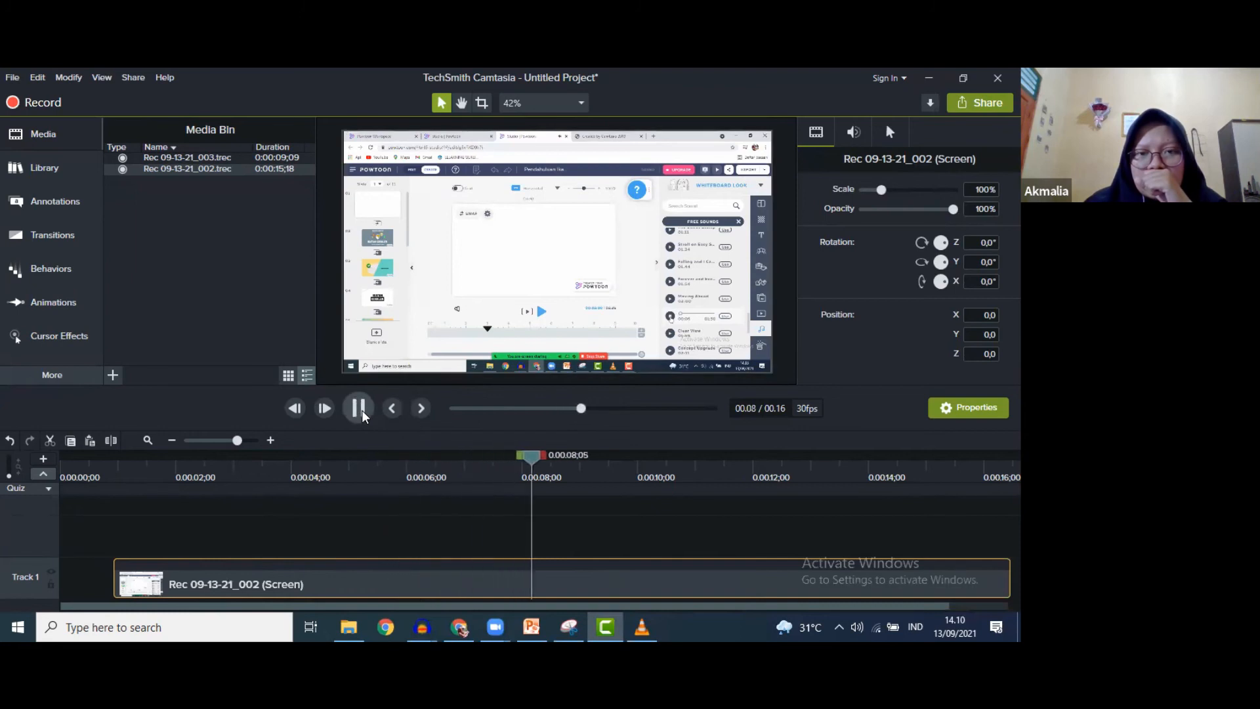
pyautogui.click(359, 412)
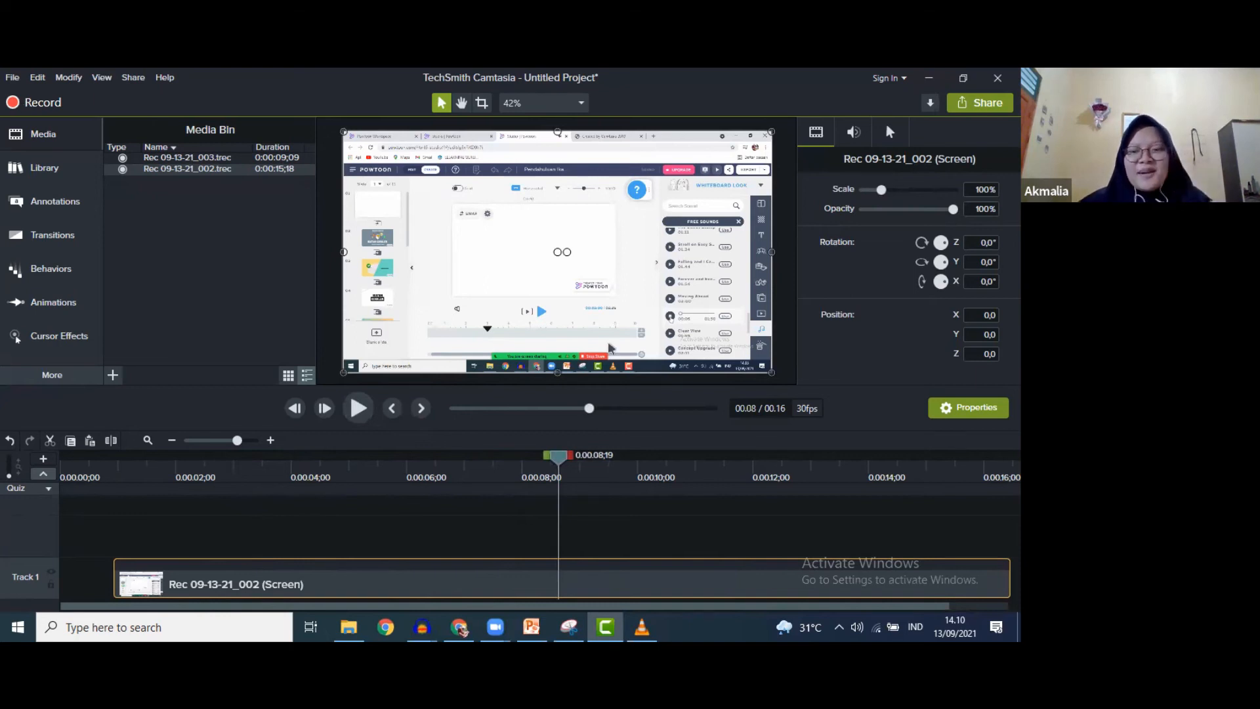
pyautogui.hotkey('alt', 'Tab')
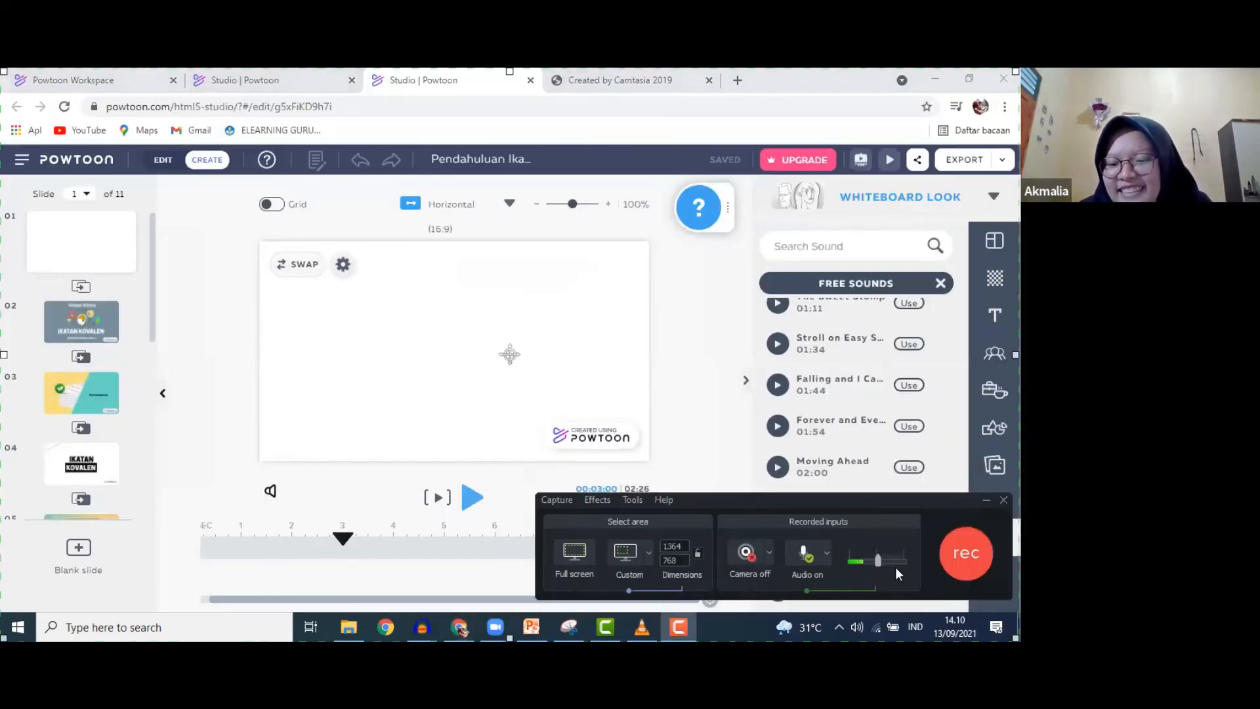
# - Enable system audio capture, choose the Microphone input, and lower the recording level slightly
pyautogui.click(827, 555)
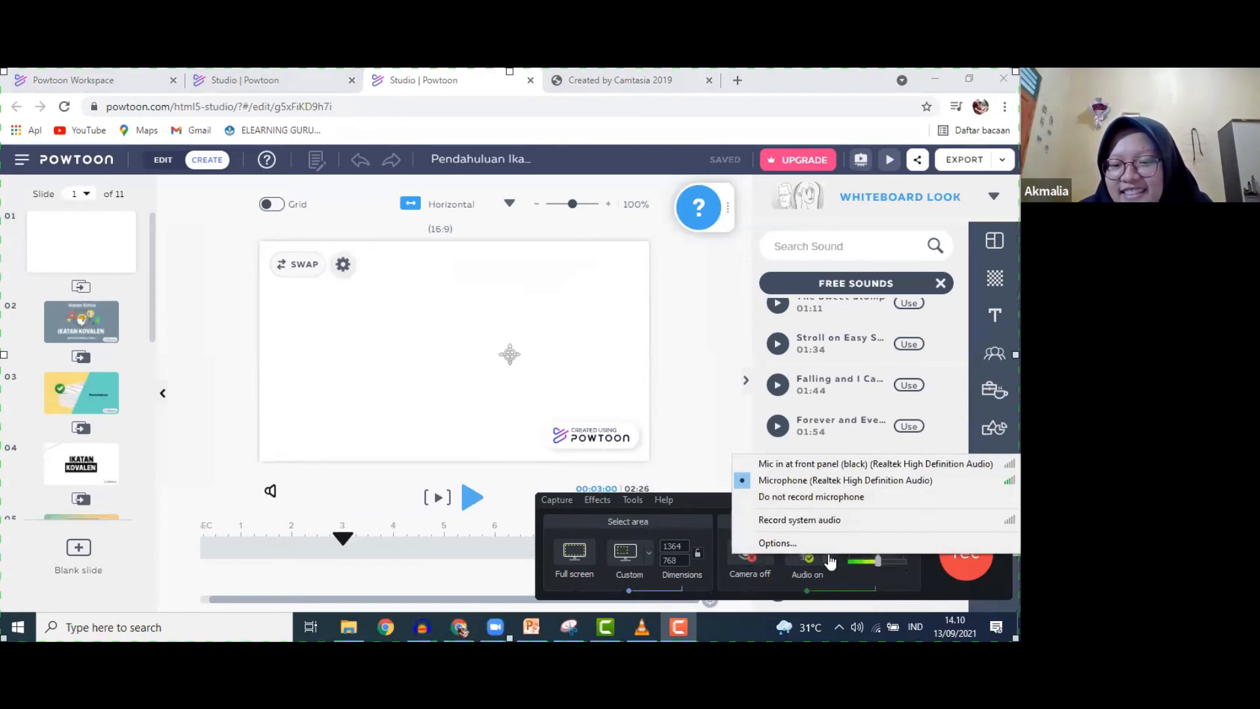
pyautogui.click(824, 522)
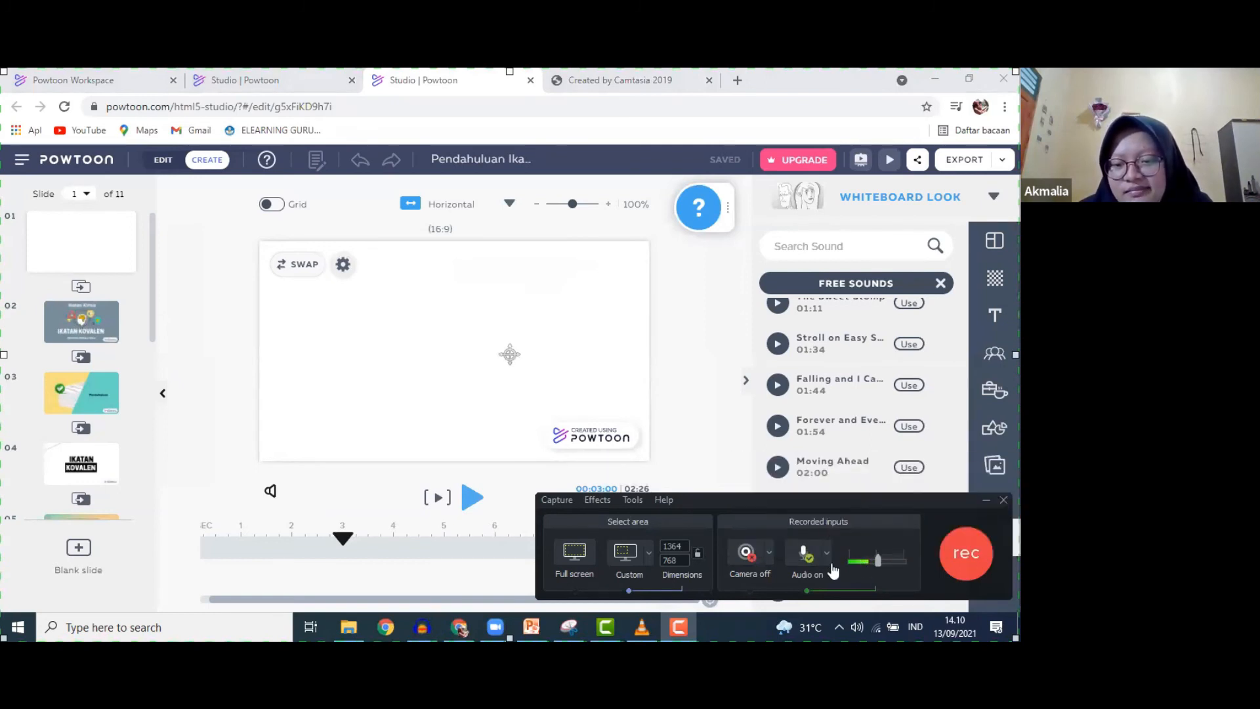
pyautogui.click(826, 553)
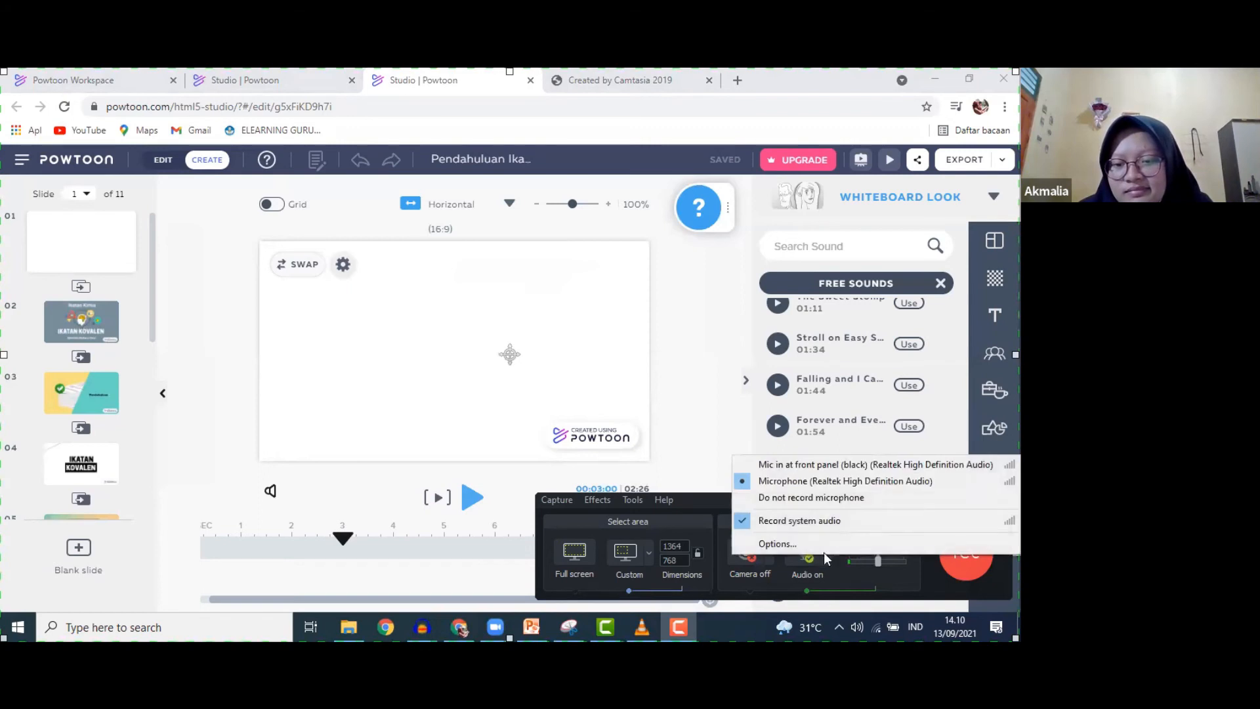
pyautogui.click(741, 481)
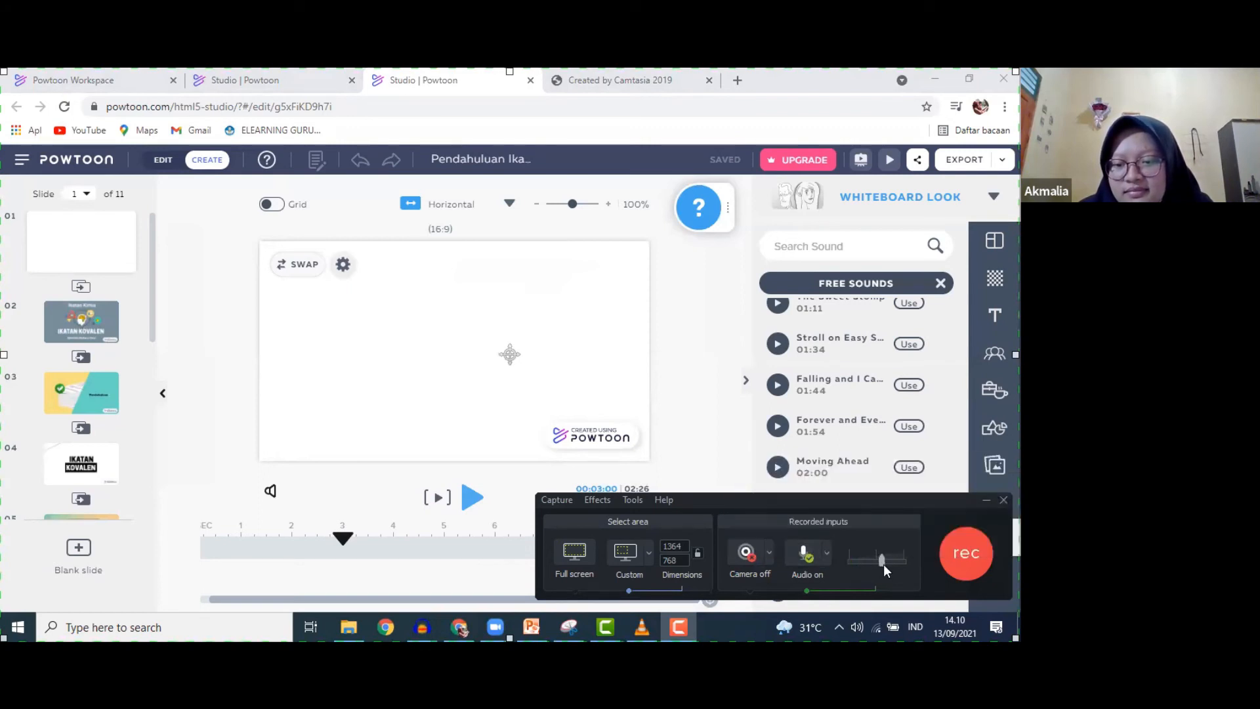
pyautogui.moveTo(890, 565); pyautogui.dragTo(887, 564)
# - Start recording, play Bright Idea, and turn the speaker volume down to 41
pyautogui.click(966, 554)
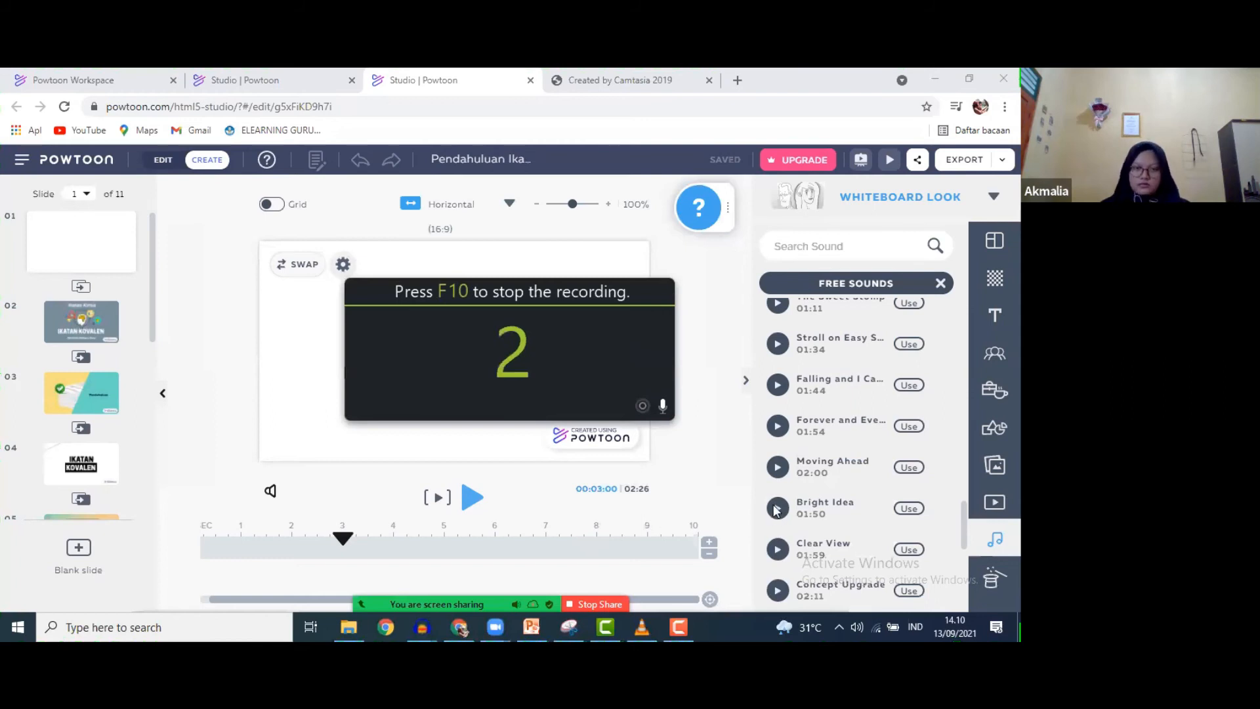
pyautogui.click(776, 508)
pyautogui.click(777, 508)
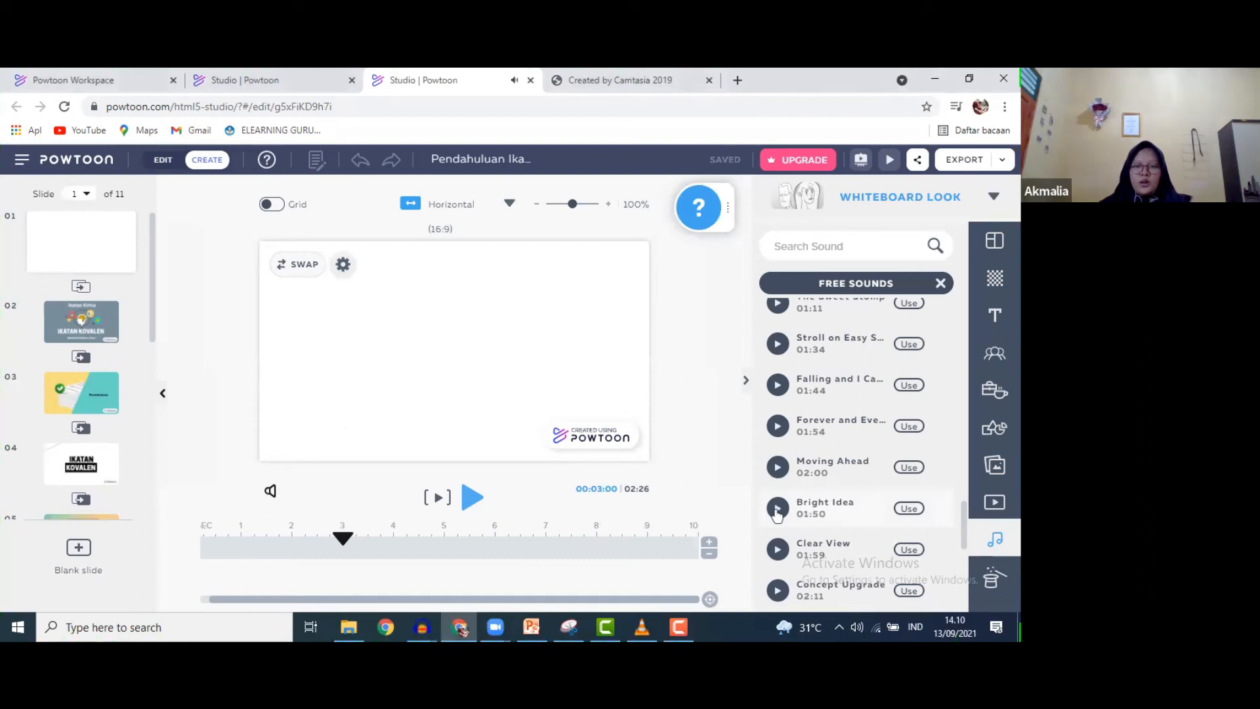
pyautogui.click(856, 627)
pyautogui.moveTo(910, 595); pyautogui.dragTo(872, 593)
pyautogui.click(778, 509)
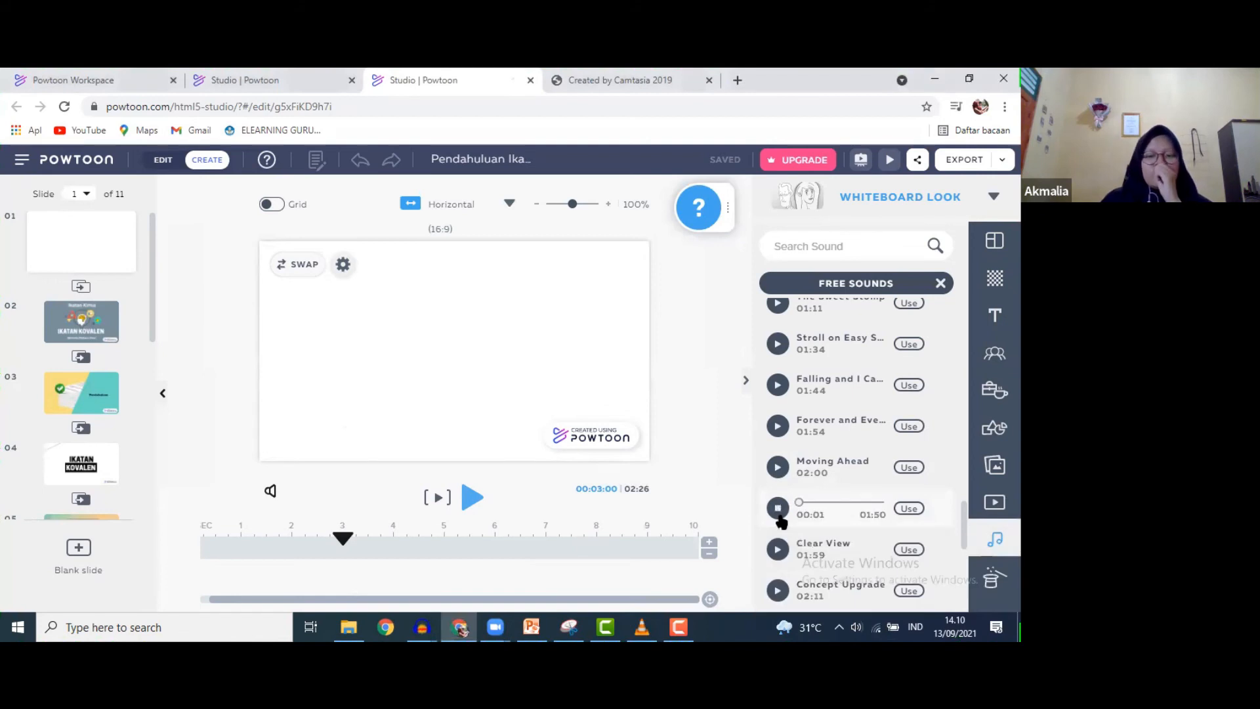
# - Lower the speaker volume to 17, stop the preview, and stop the recording
pyautogui.click(874, 627)
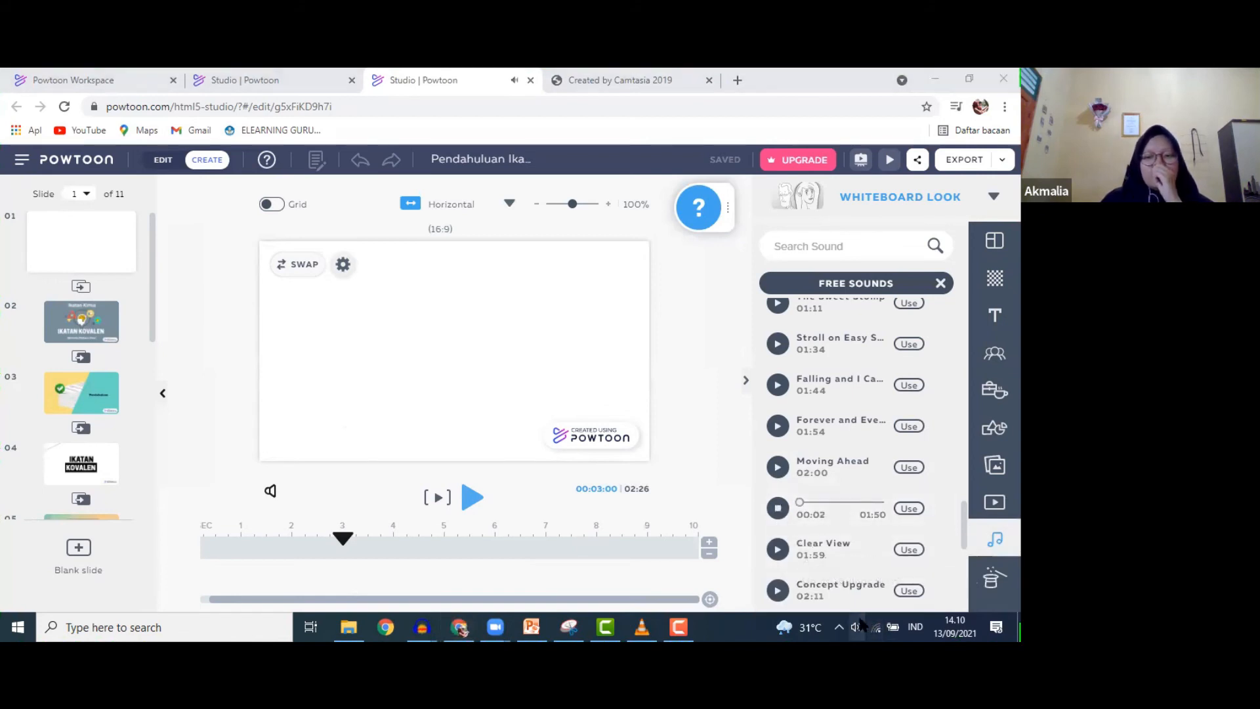
pyautogui.scroll(-4, 863, 578)
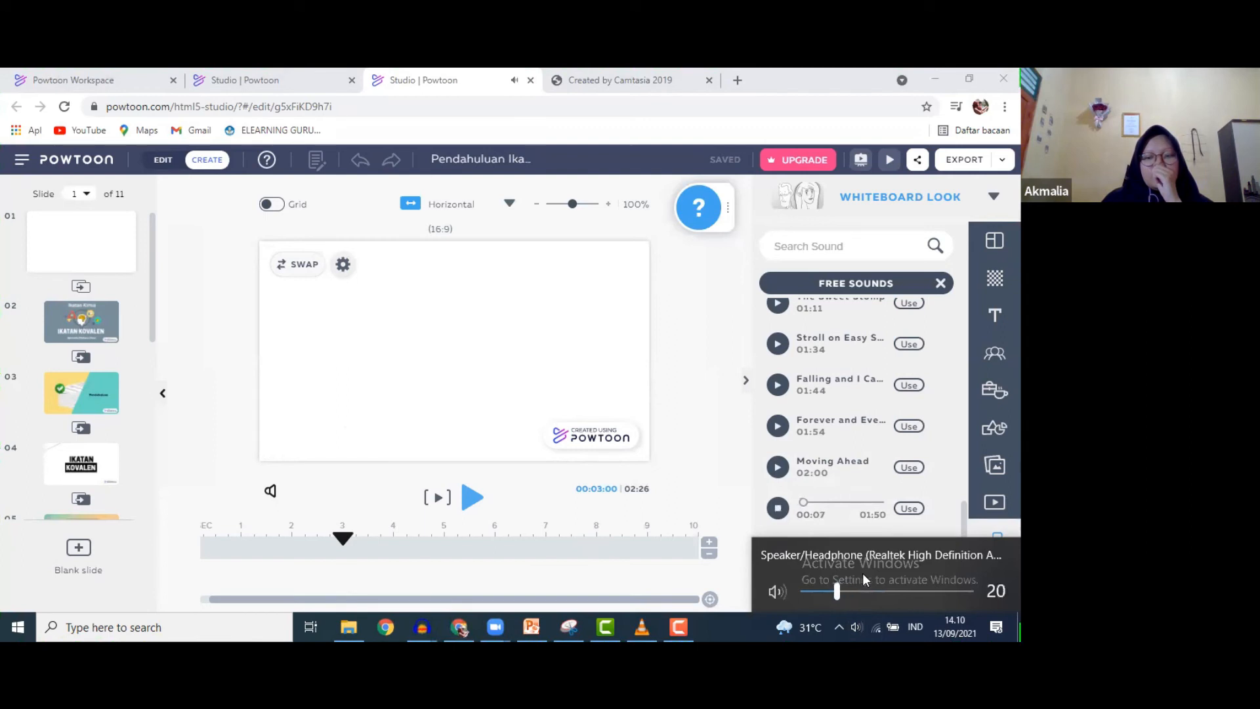
pyautogui.scroll(-1, 842, 585)
pyautogui.scroll(-1, 841, 585)
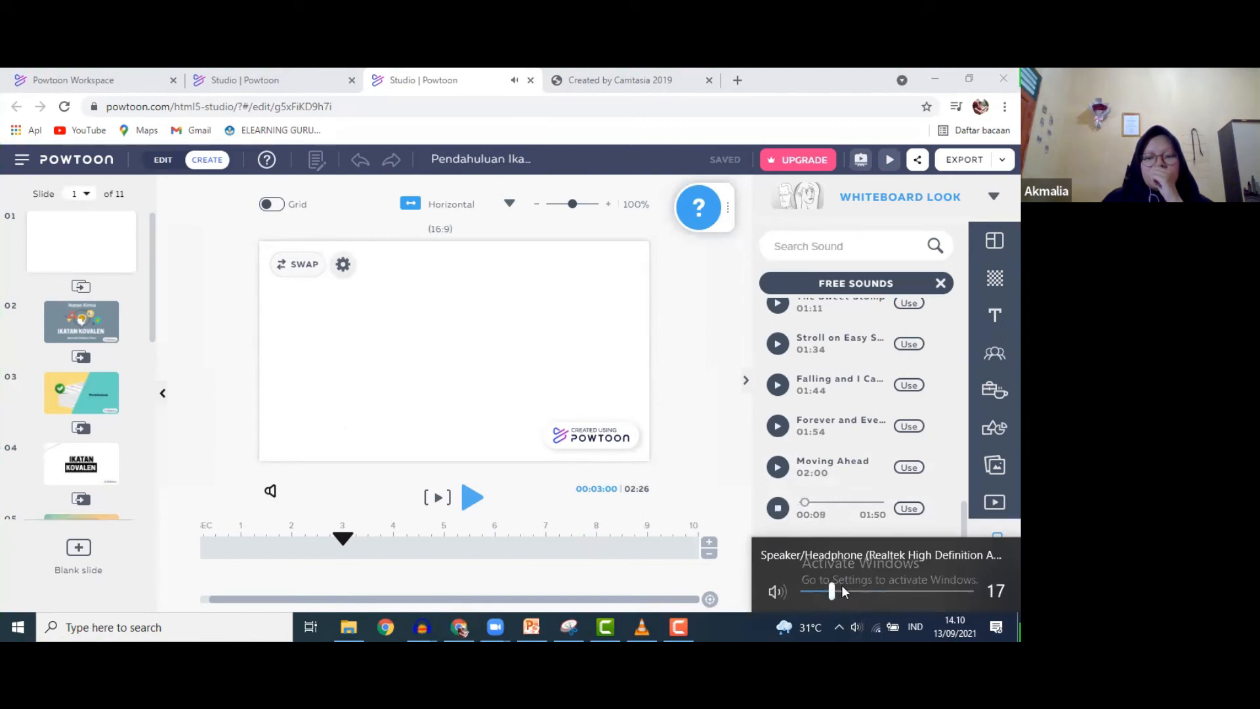
pyautogui.click(777, 508)
pyautogui.click(678, 627)
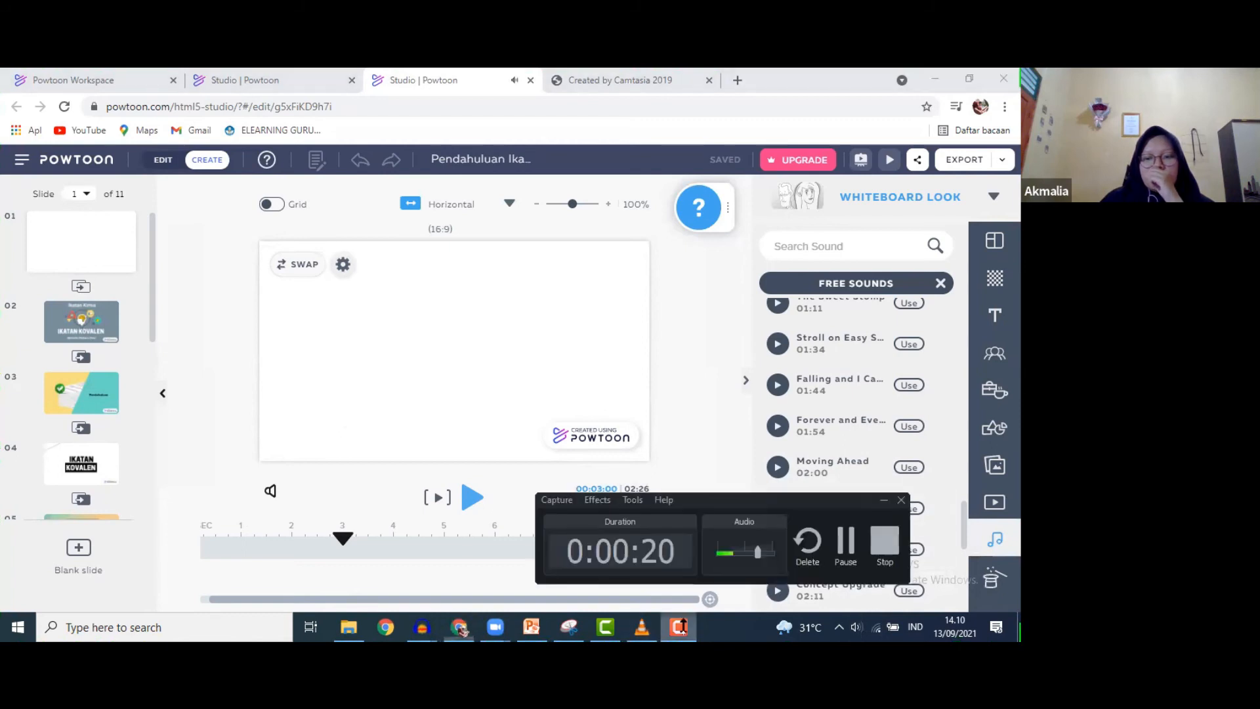
pyautogui.click(988, 565)
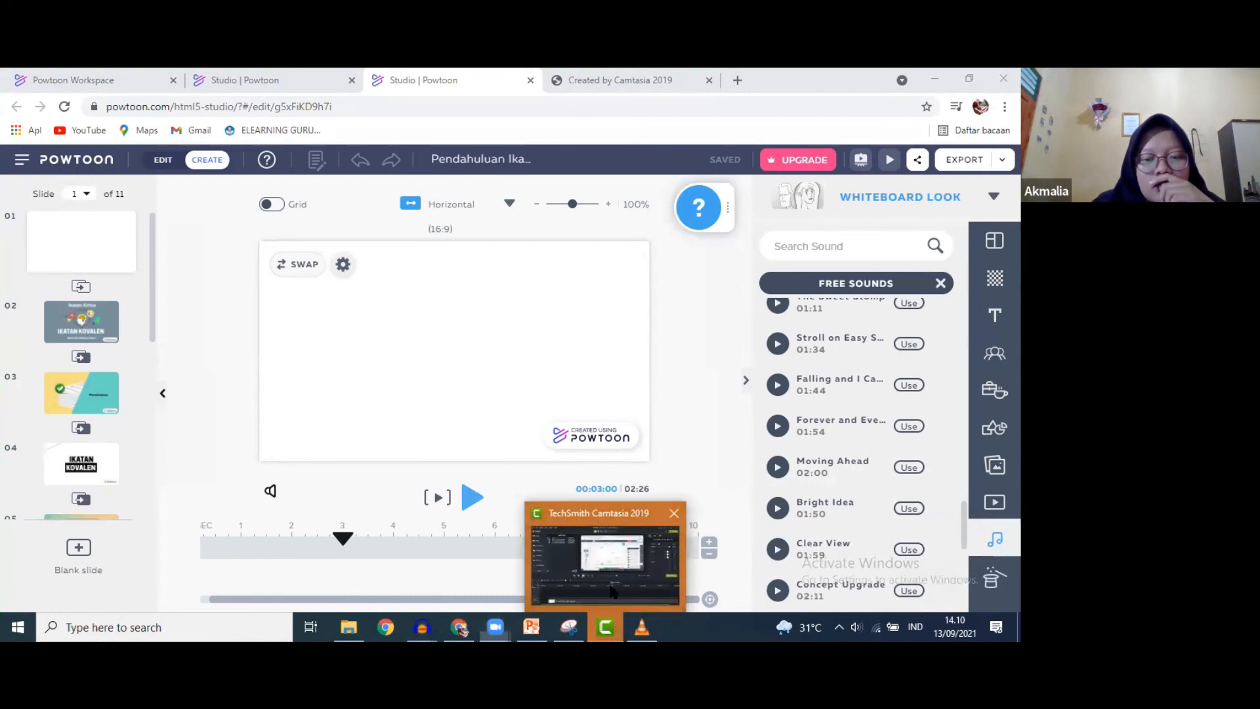
# - Preview the 9-second Rec 09-13-21_003 from the Media Bin, then launch the recorder for a new take
pyautogui.click(599, 625)
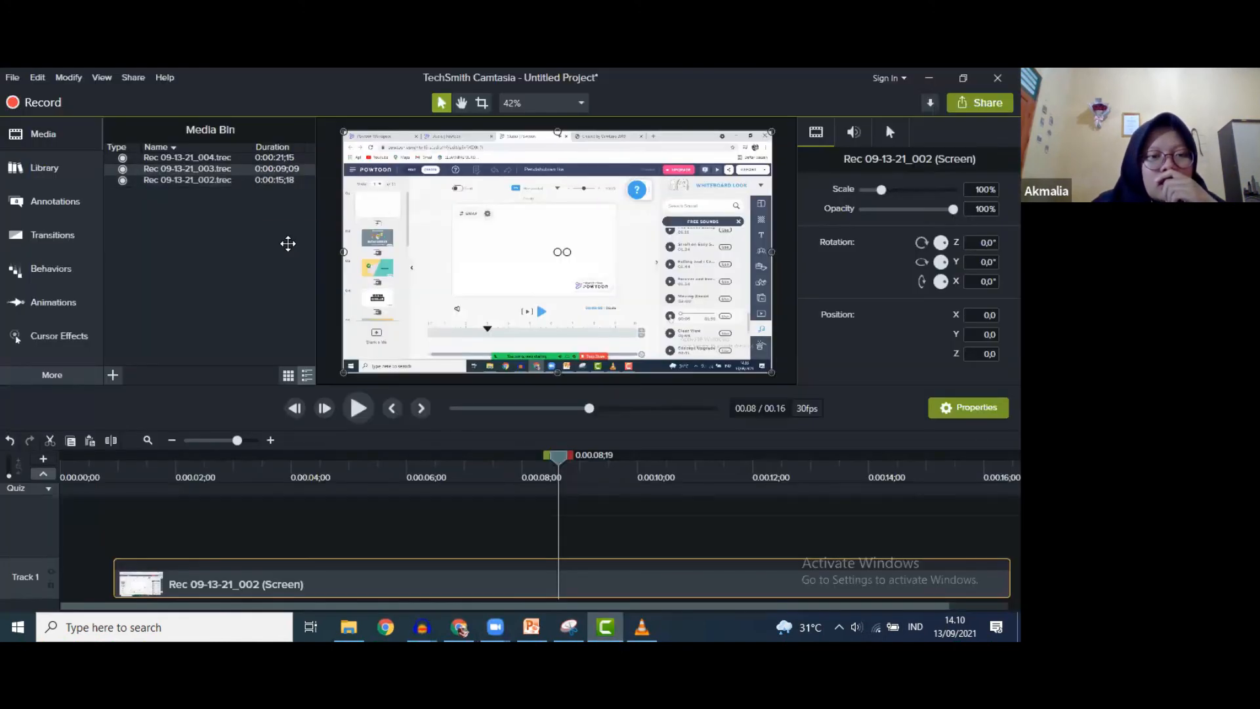
pyautogui.doubleClick(186, 168)
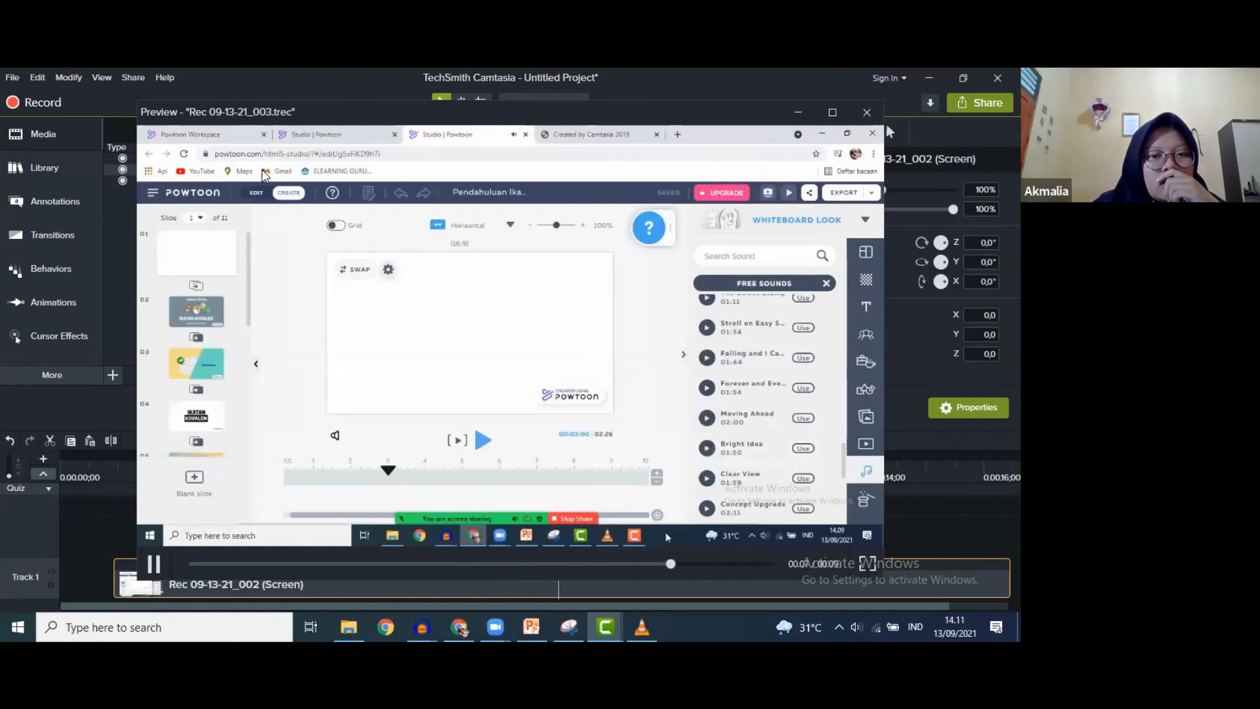
pyautogui.press('Escape')
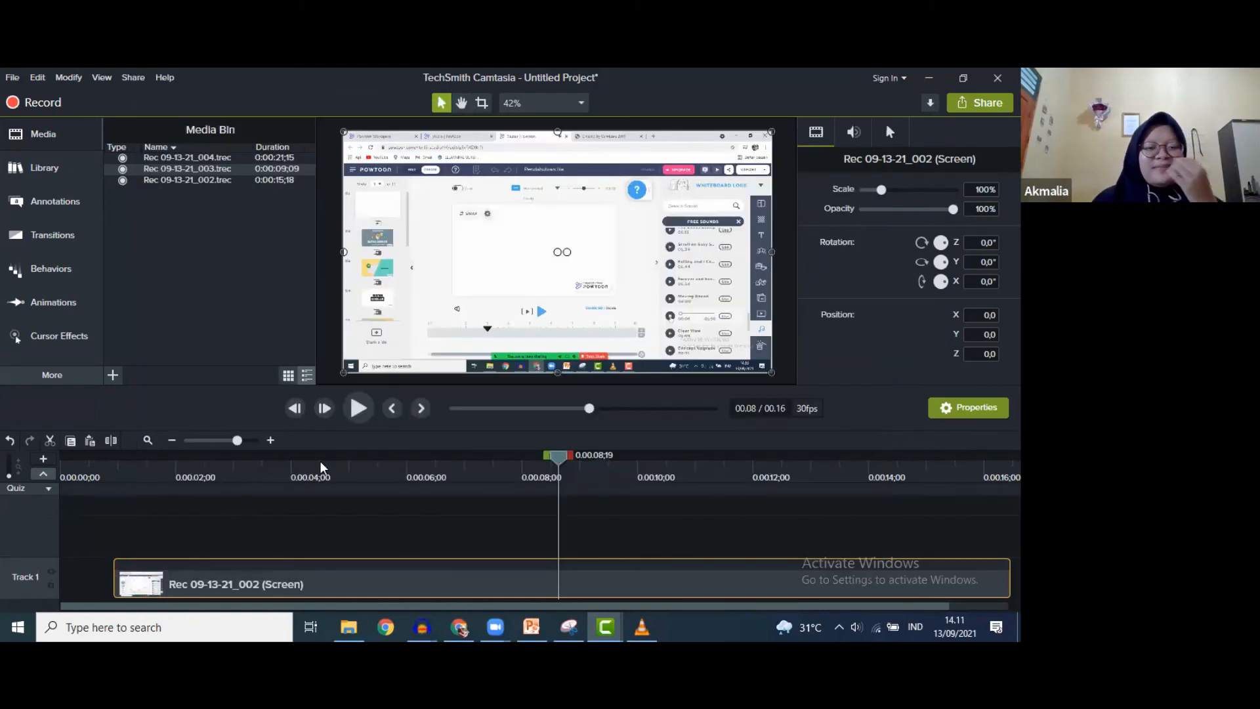
pyautogui.click(16, 103)
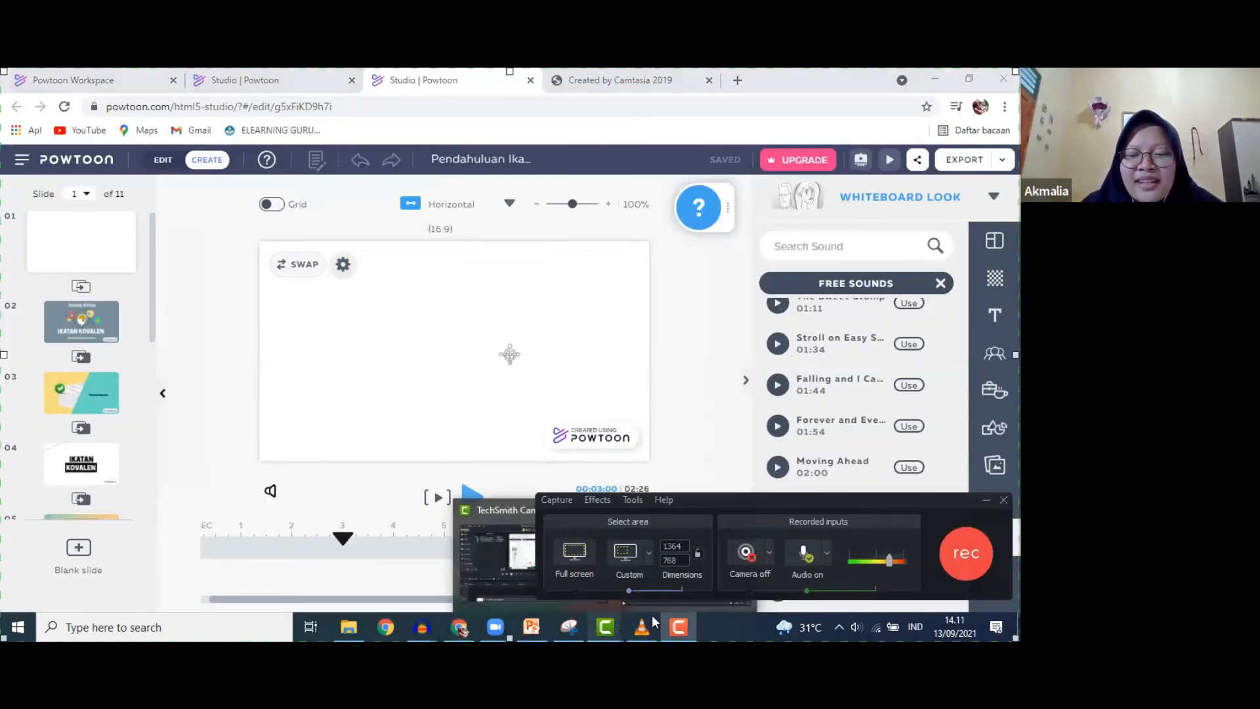
# - Set the recorder's audio input to 'Mic in at front panel' and uncheck Record system audio
pyautogui.click(825, 555)
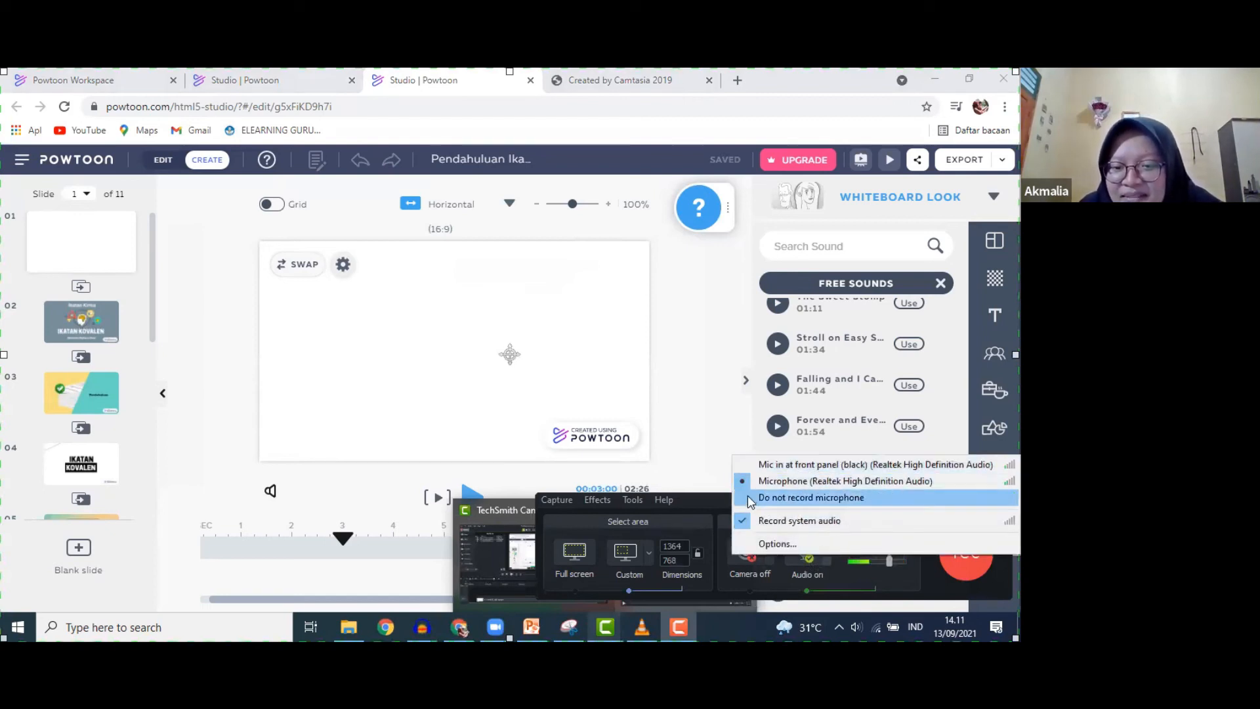
pyautogui.click(738, 465)
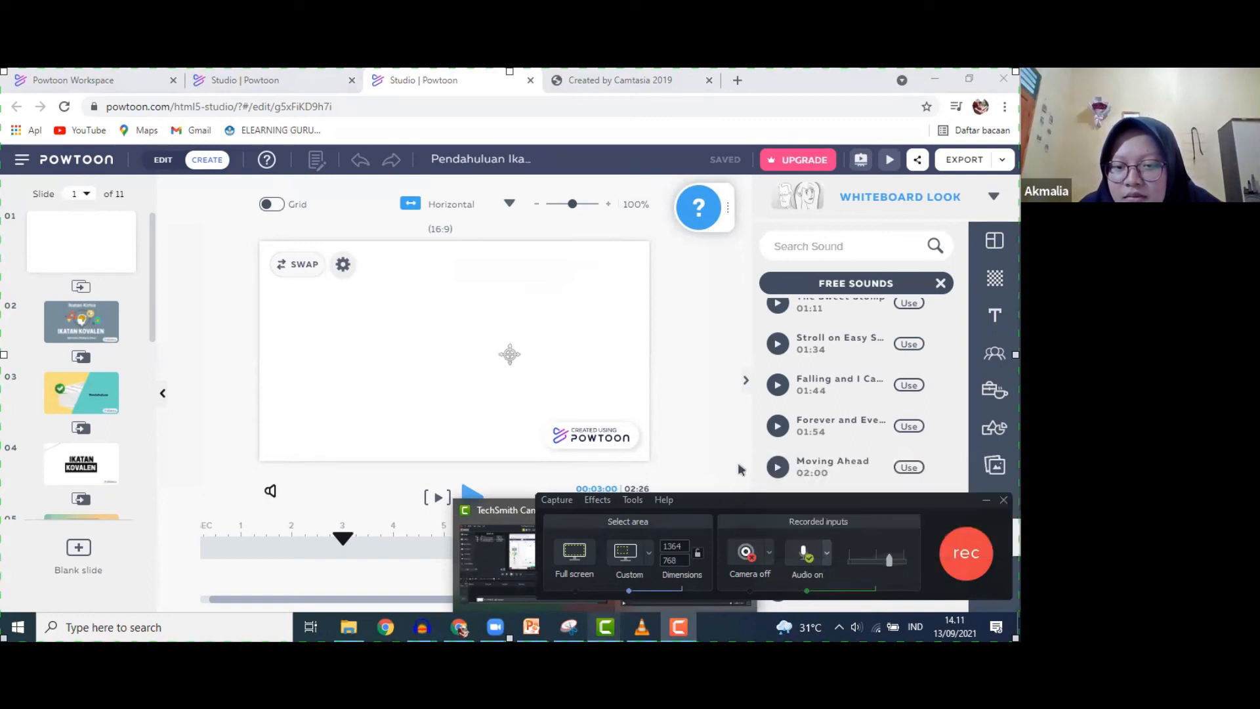
pyautogui.click(828, 557)
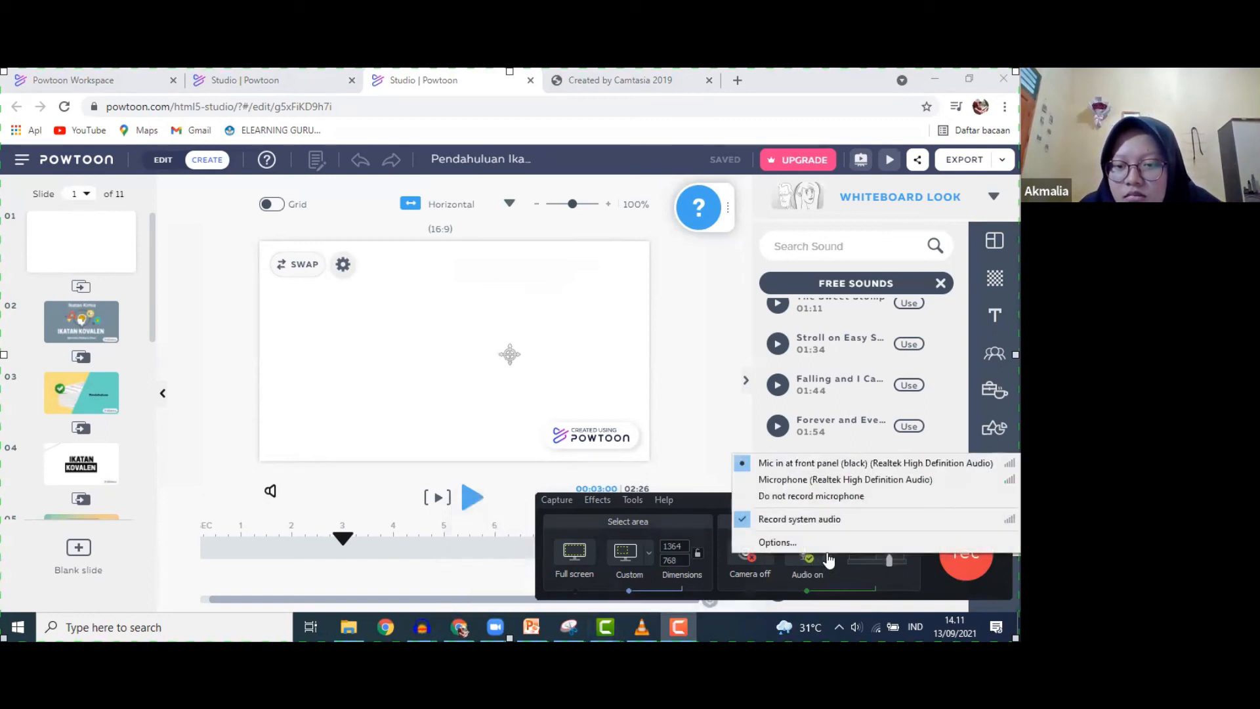
pyautogui.click(743, 525)
pyautogui.click(828, 557)
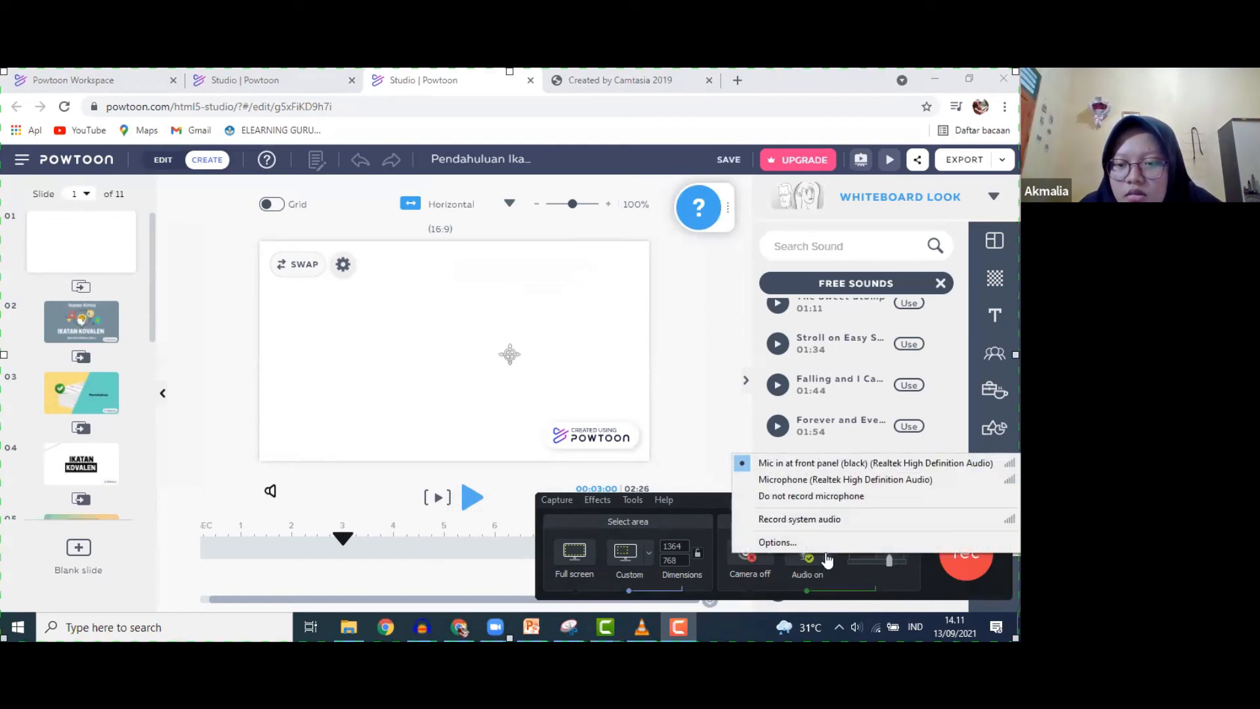
# - Start a recording and capture Powtoon's Bright Idea sound preview playing
pyautogui.click(827, 558)
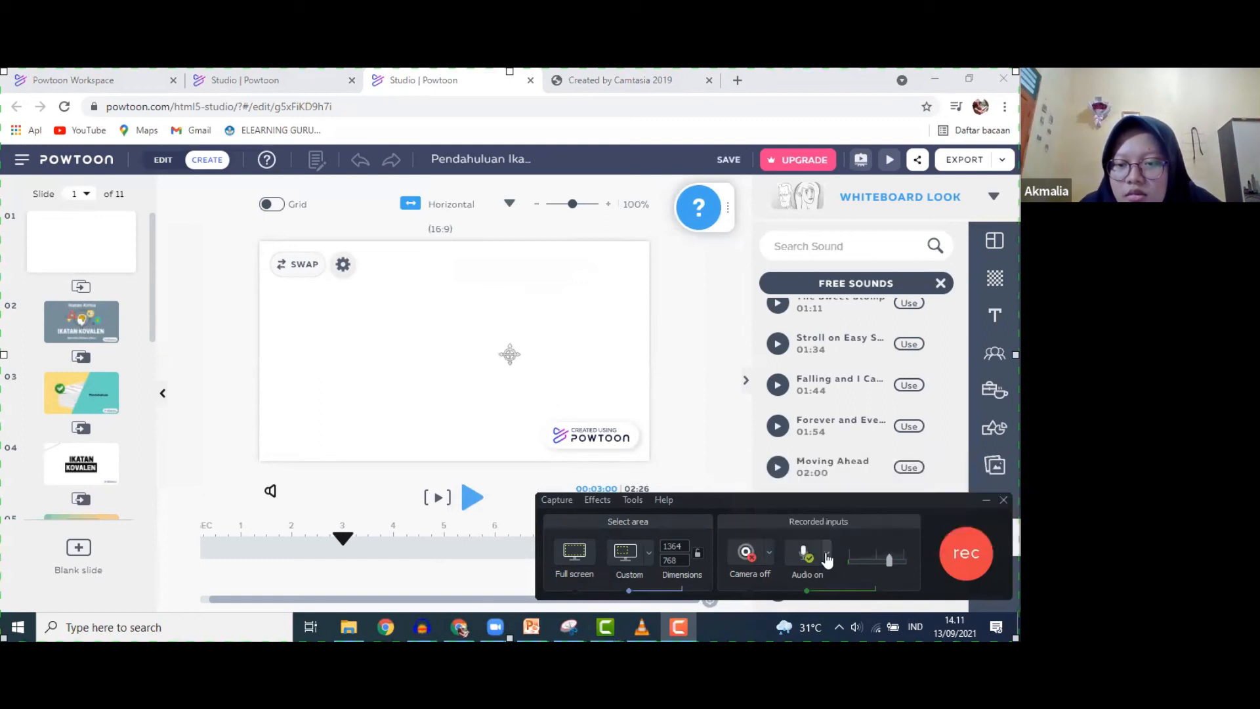
pyautogui.click(964, 554)
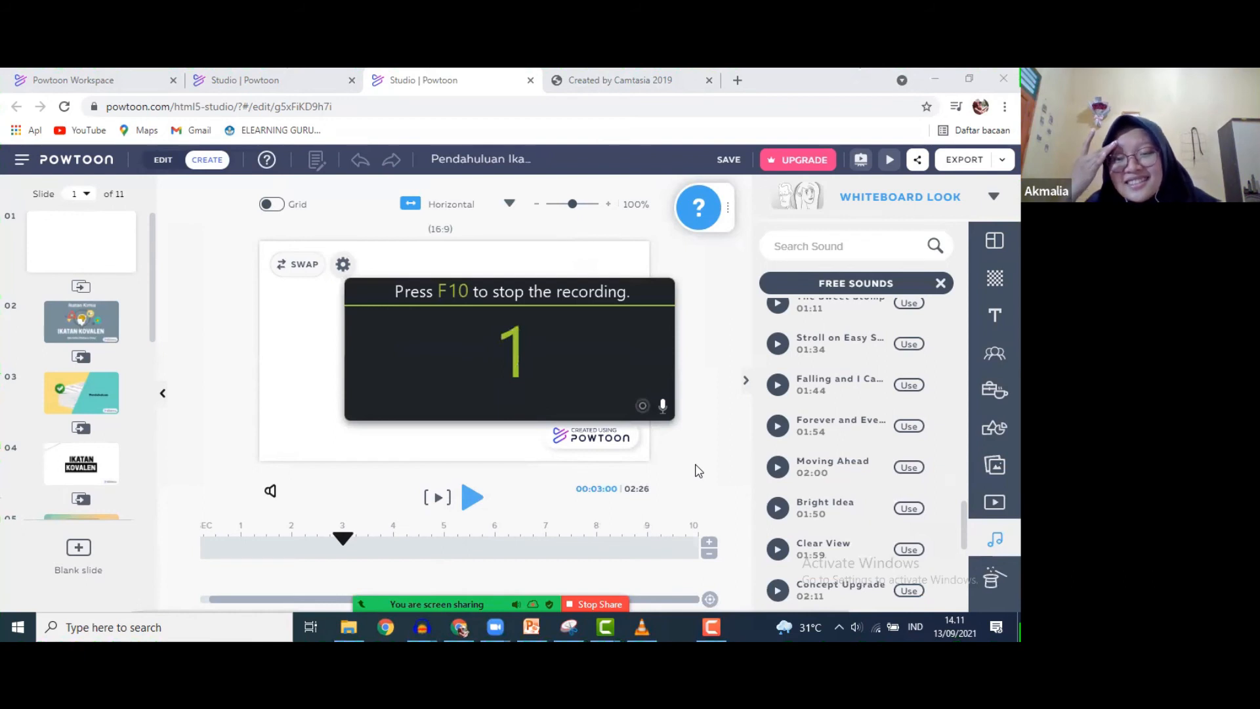
pyautogui.click(774, 515)
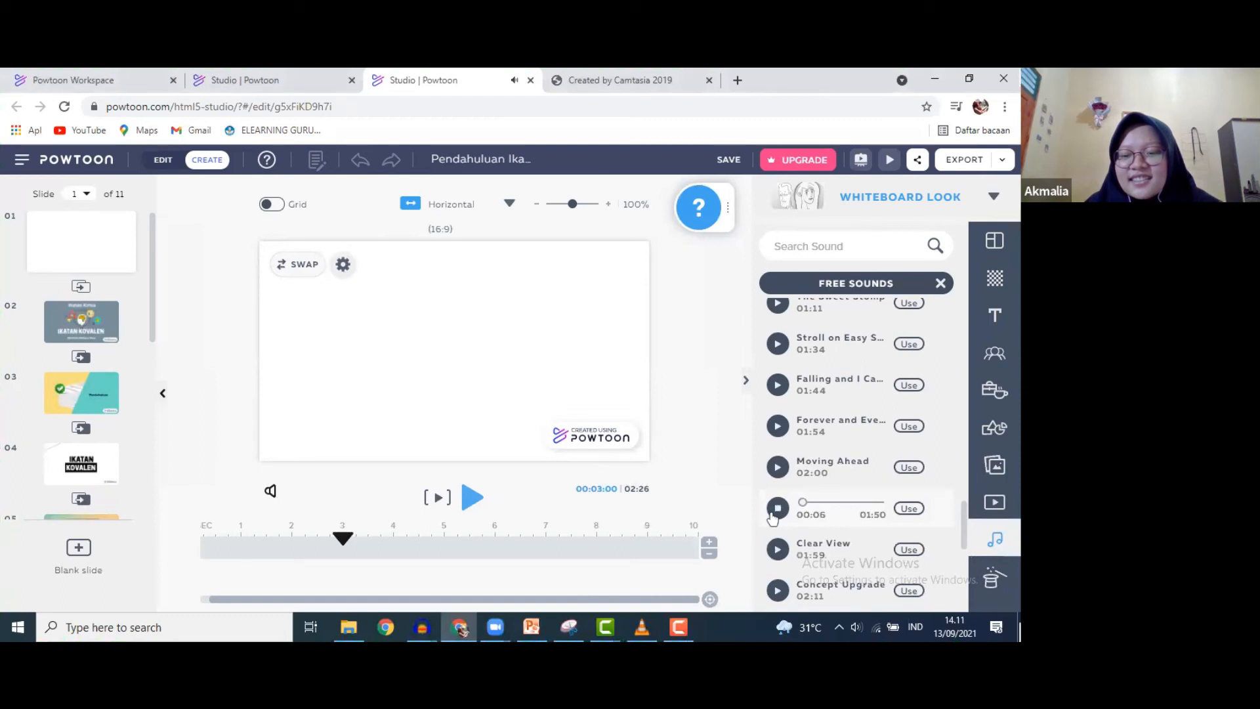
pyautogui.click(775, 512)
# - Stop and save the take, then bring the Rec 09-13-21_003 preview window forward
pyautogui.click(679, 626)
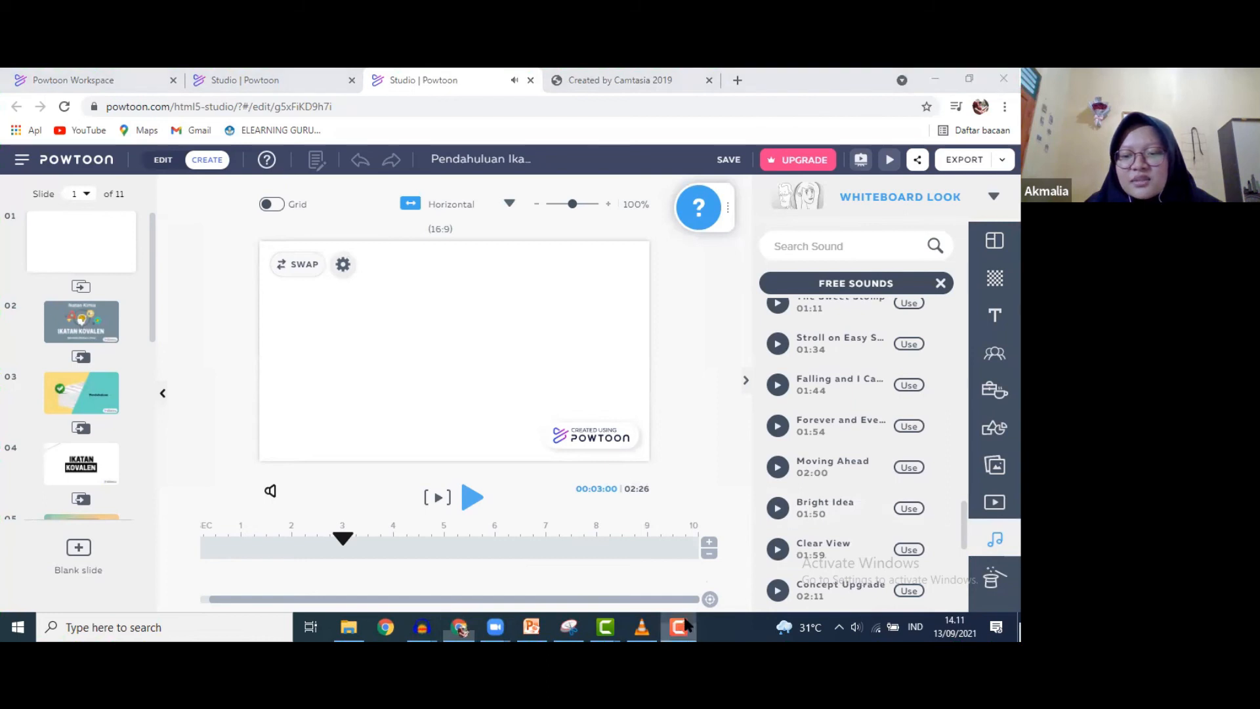
pyautogui.click(988, 557)
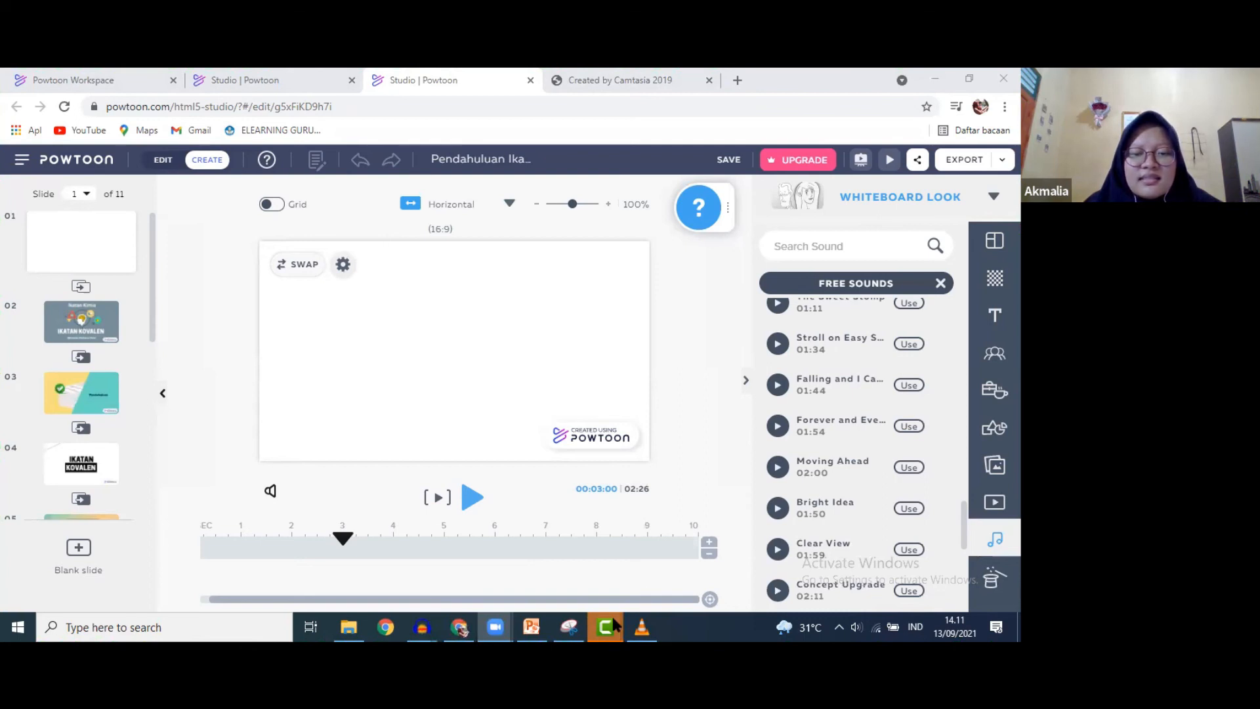
pyautogui.moveTo(614, 624)
pyautogui.click(659, 573)
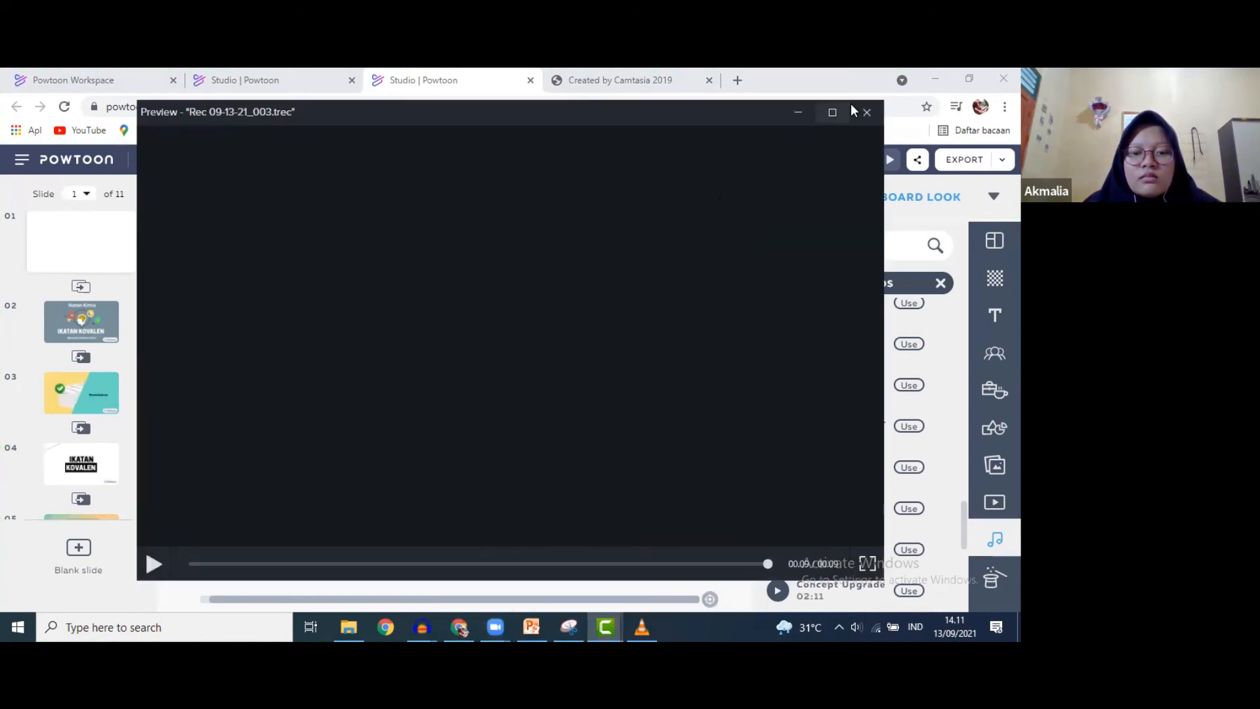
# - Preview the 21-second Rec 09-13-21_004, then delete the old Rec 09-13-21_002 clip from Track 1
pyautogui.press('Escape')
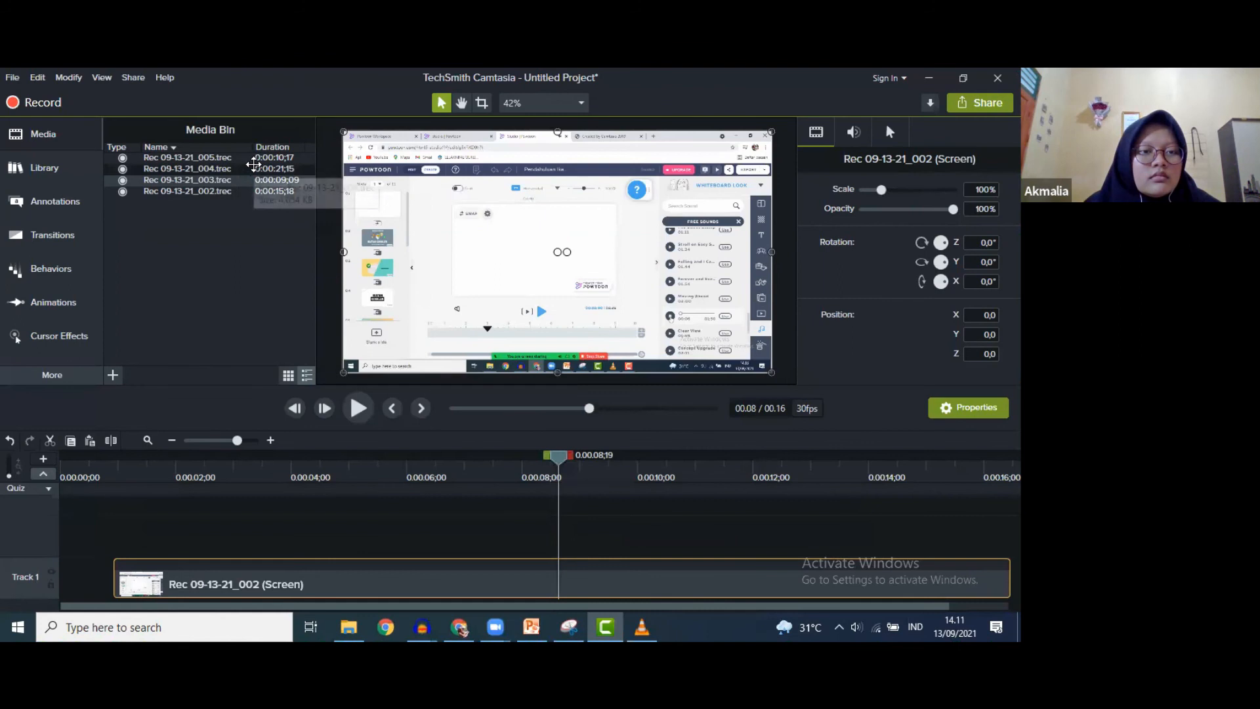
pyautogui.doubleClick(253, 164)
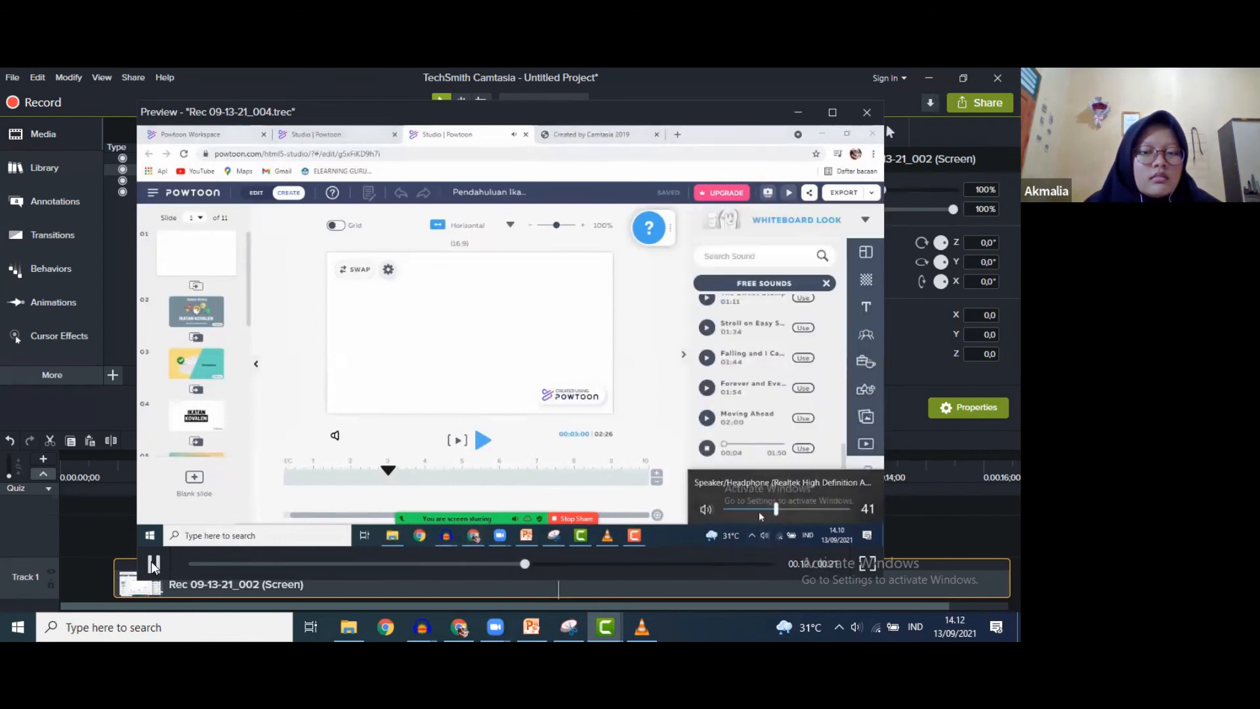
pyautogui.click(153, 564)
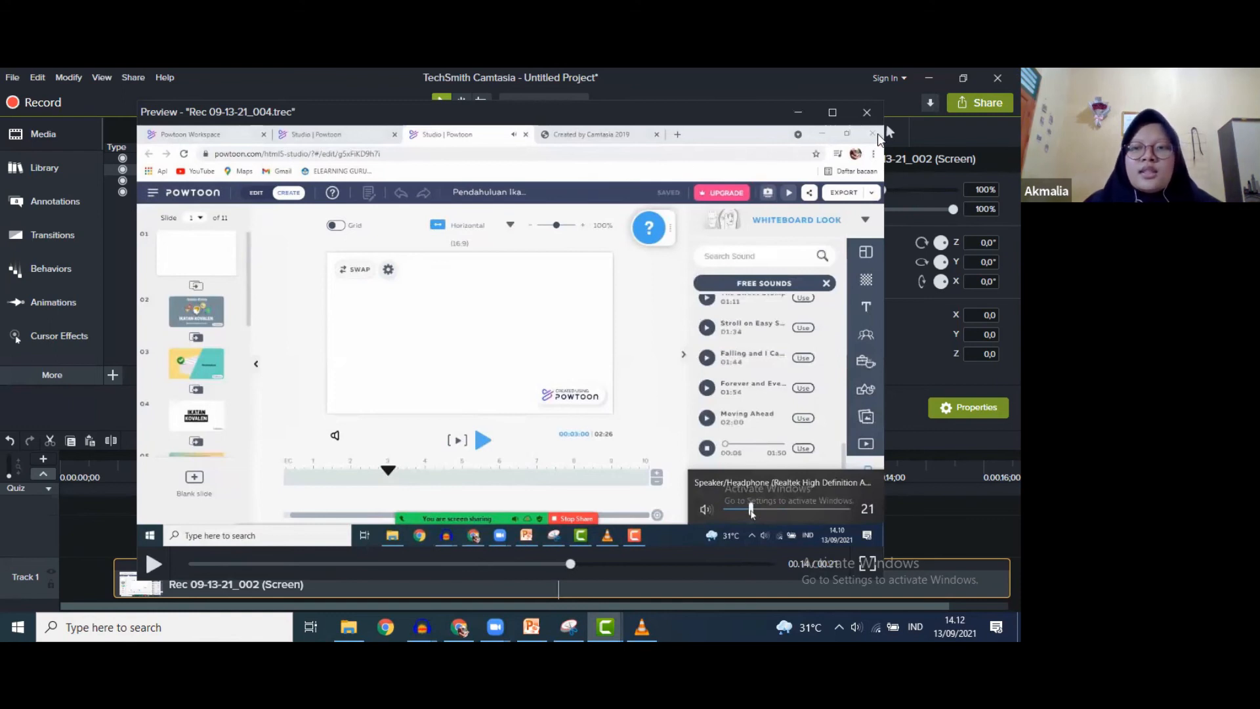
pyautogui.click(866, 112)
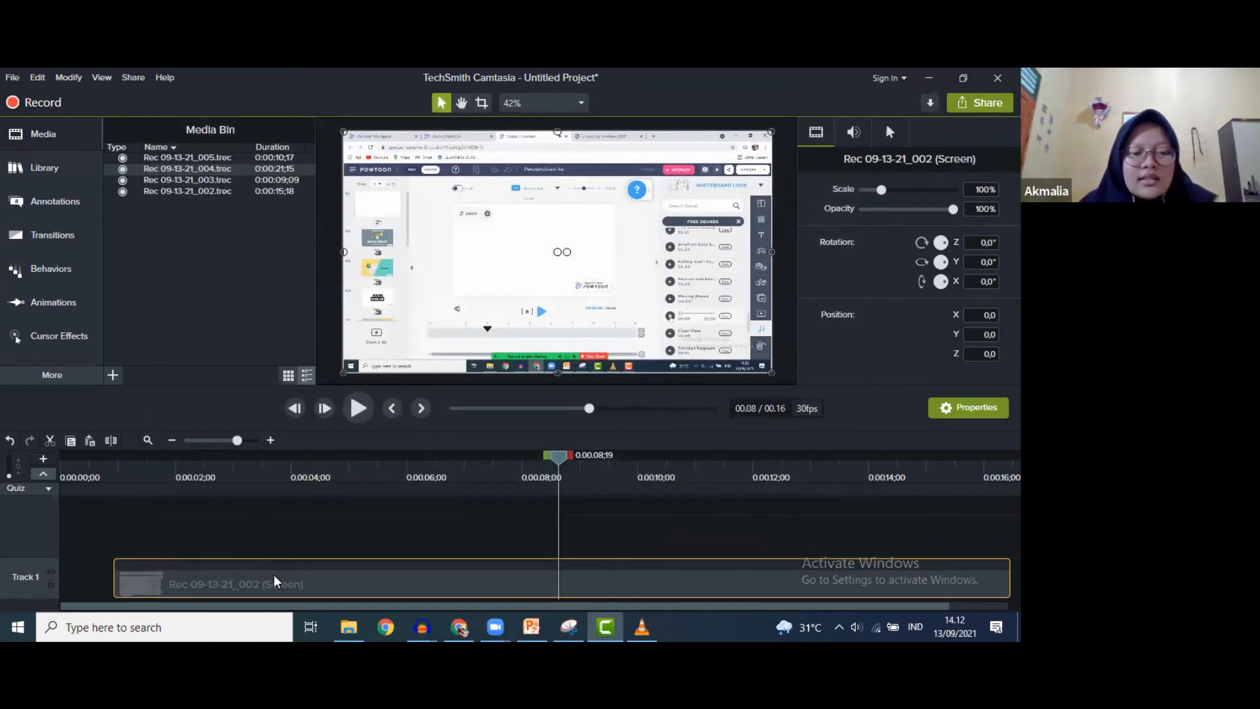
pyautogui.press('Delete')
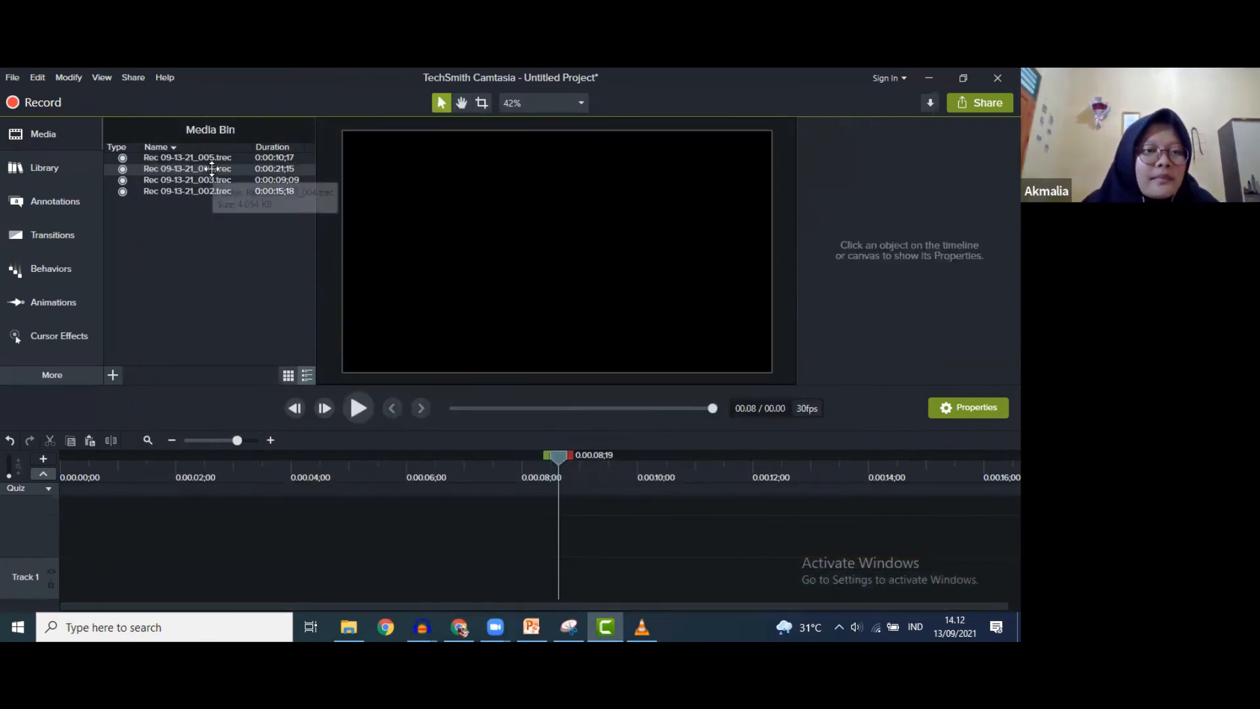
# - Place Rec 09-13-21_005 on Track 1 and cut away its opening and end sections
pyautogui.moveTo(213, 172); pyautogui.dragTo(90, 598)
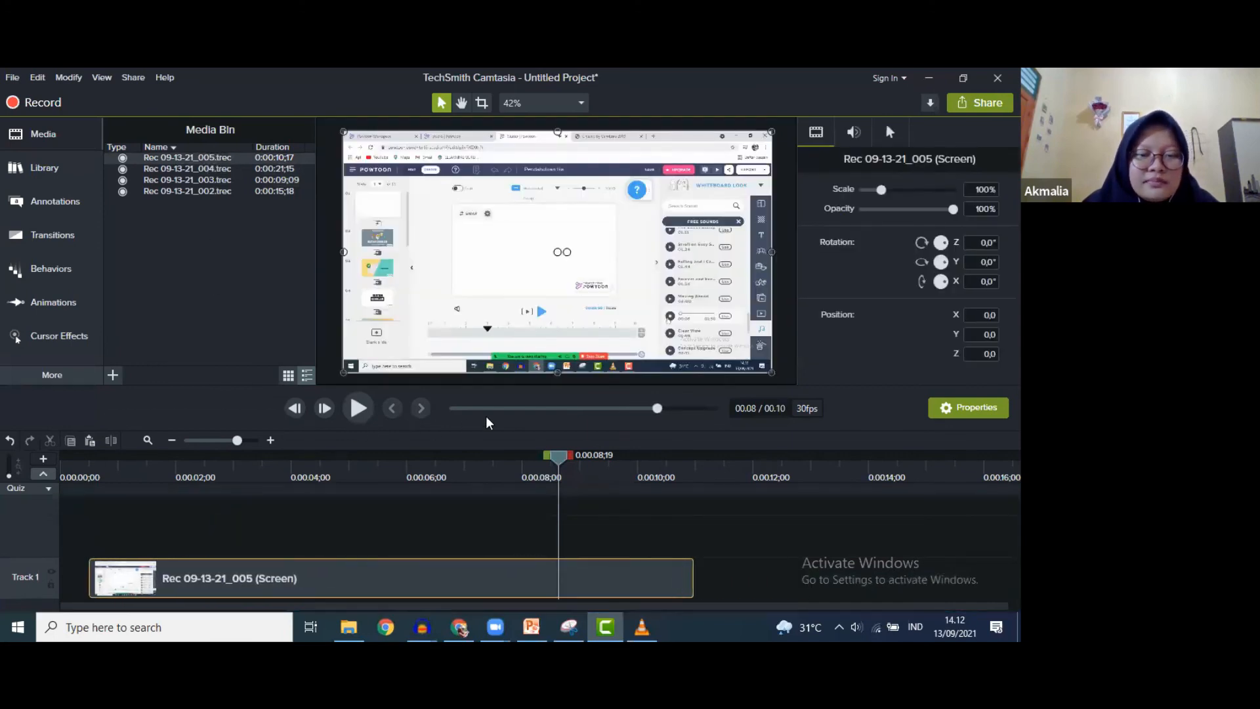
pyautogui.moveTo(558, 459); pyautogui.dragTo(90, 501)
pyautogui.moveTo(95, 584); pyautogui.dragTo(172, 481)
pyautogui.press('Delete')
pyautogui.moveTo(296, 591); pyautogui.dragTo(194, 588)
pyautogui.moveTo(362, 501); pyautogui.dragTo(479, 505)
pyautogui.moveTo(457, 506); pyautogui.dragTo(600, 489)
pyautogui.press('Delete')
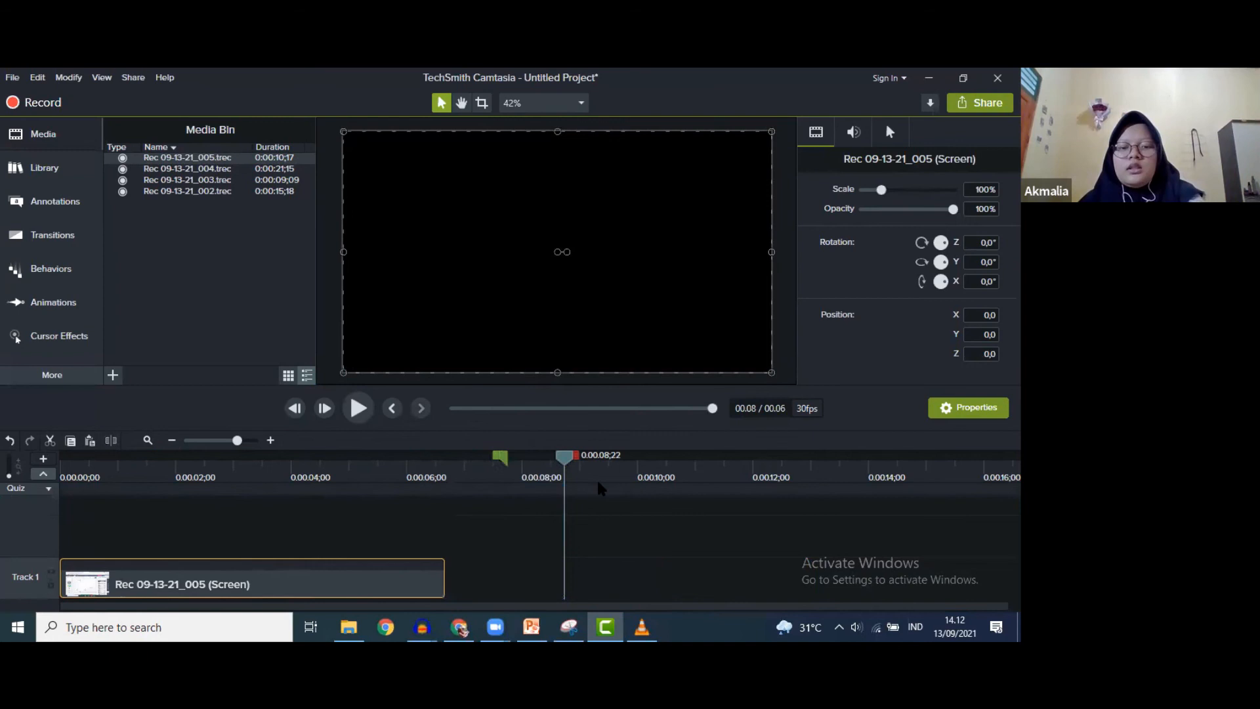
# - Play the trimmed clip, then preview Rec 09-13-21_003 from the Media Bin
pyautogui.click(371, 413)
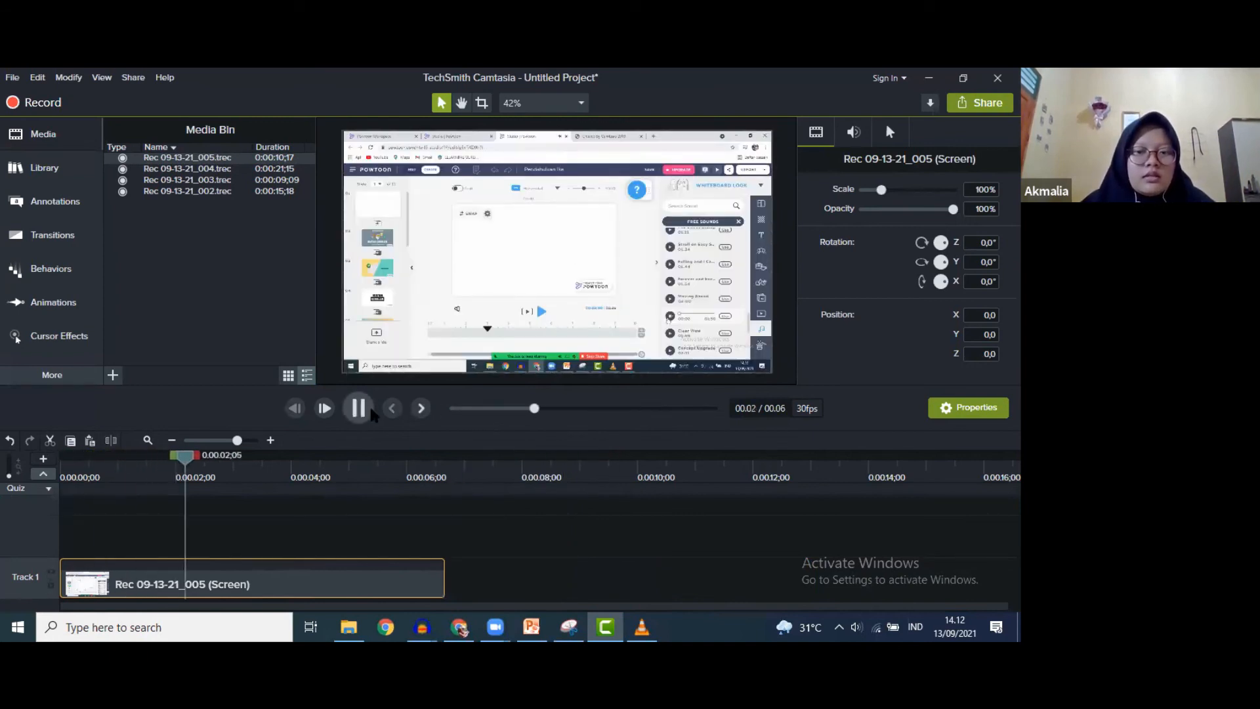
pyautogui.press('space')
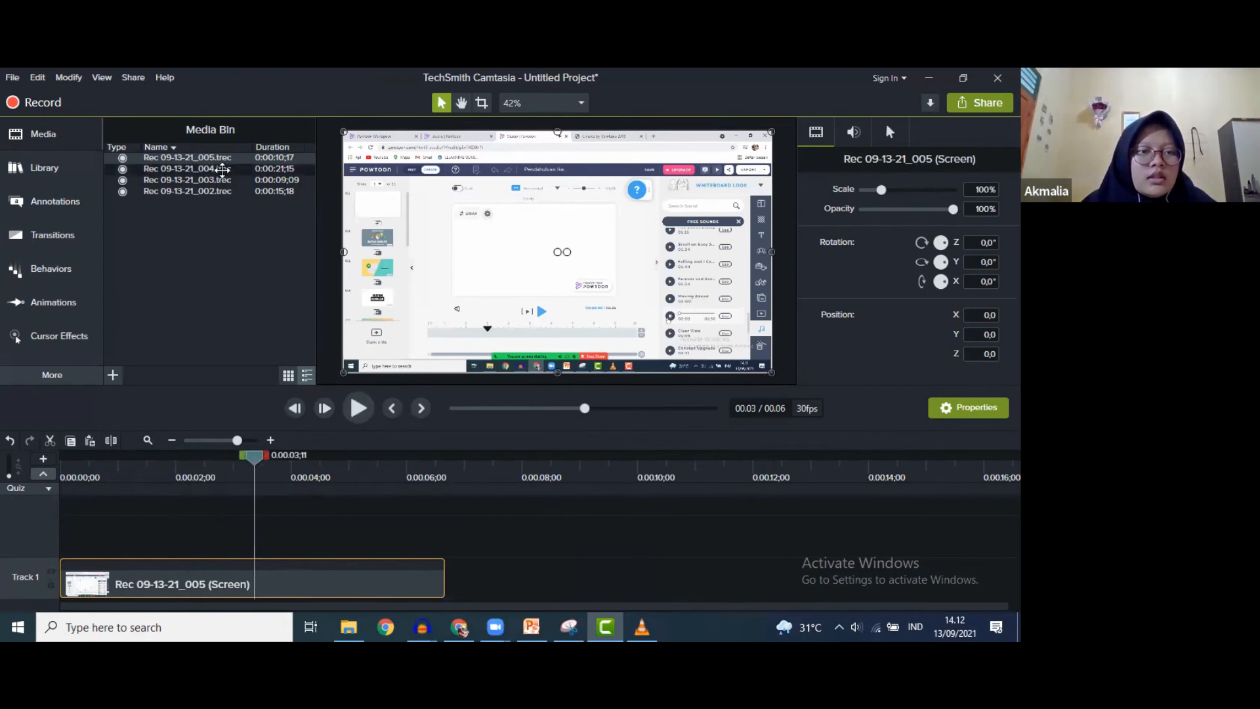
pyautogui.click(216, 180)
pyautogui.doubleClick(216, 180)
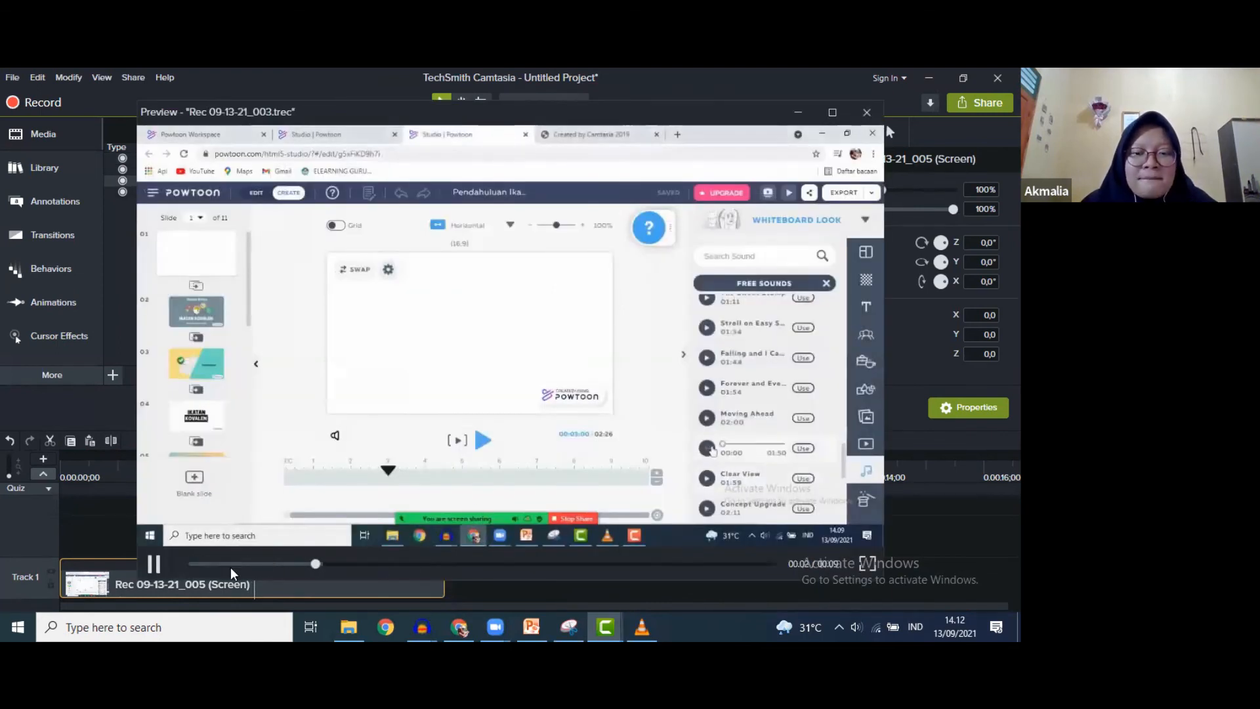
pyautogui.click(155, 564)
pyautogui.press('Escape')
# - Preview Rec 09-13-21_004, then delete the clip so the timeline is empty
pyautogui.doubleClick(218, 168)
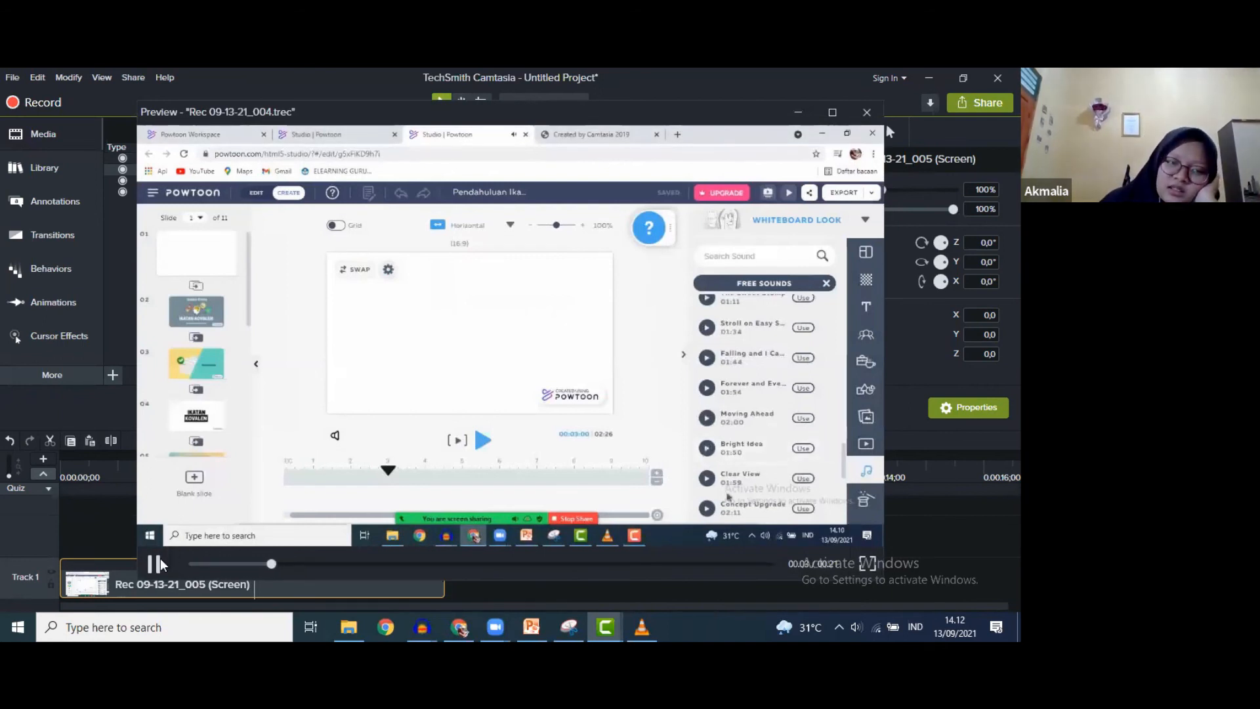
pyautogui.press('space')
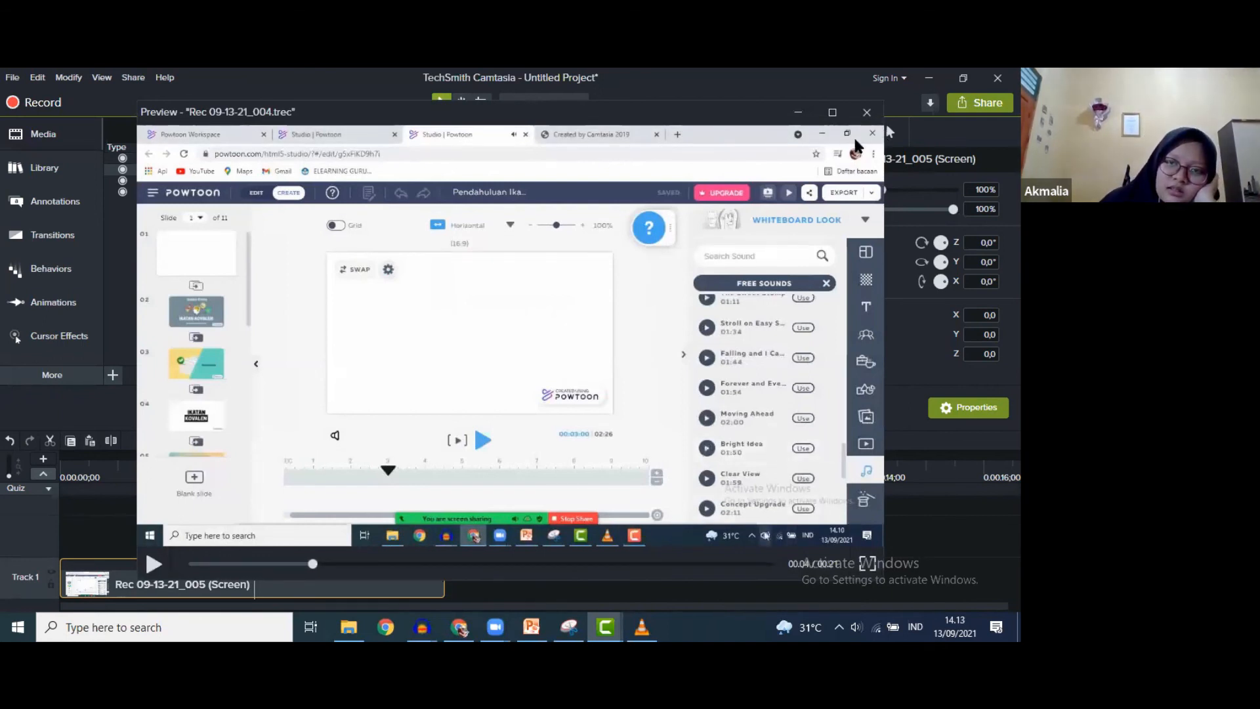
pyautogui.click(866, 115)
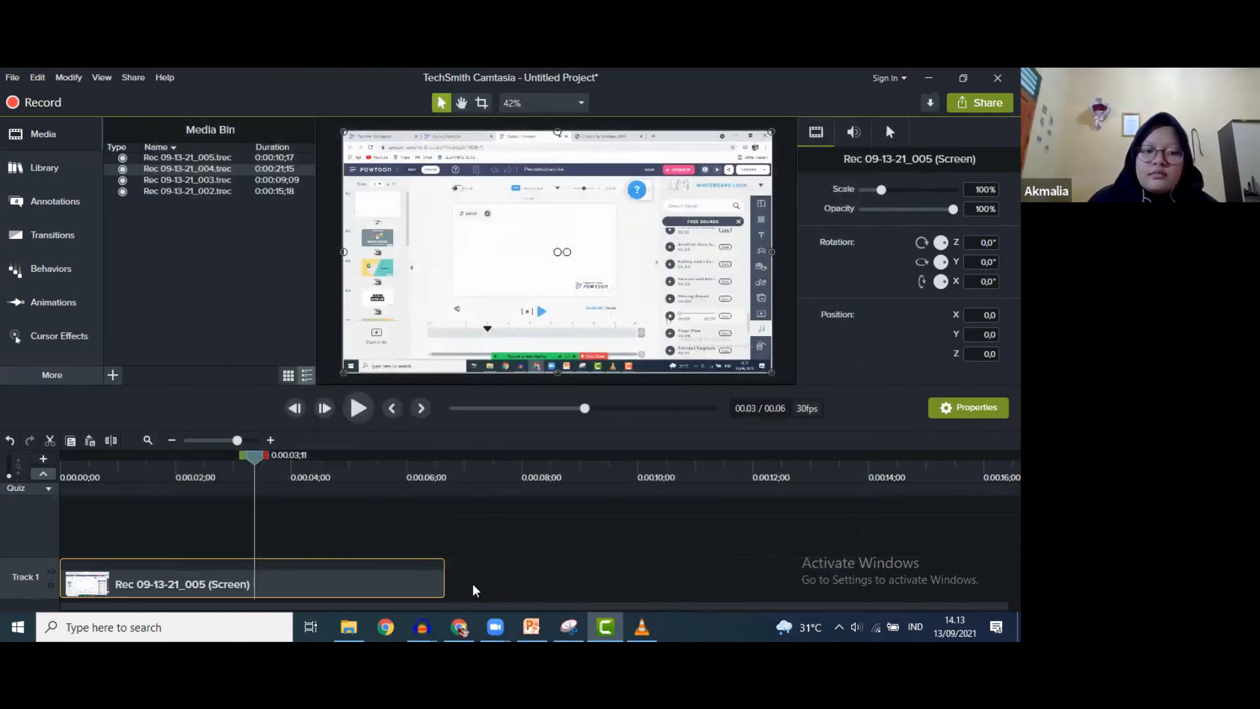
pyautogui.press('Delete')
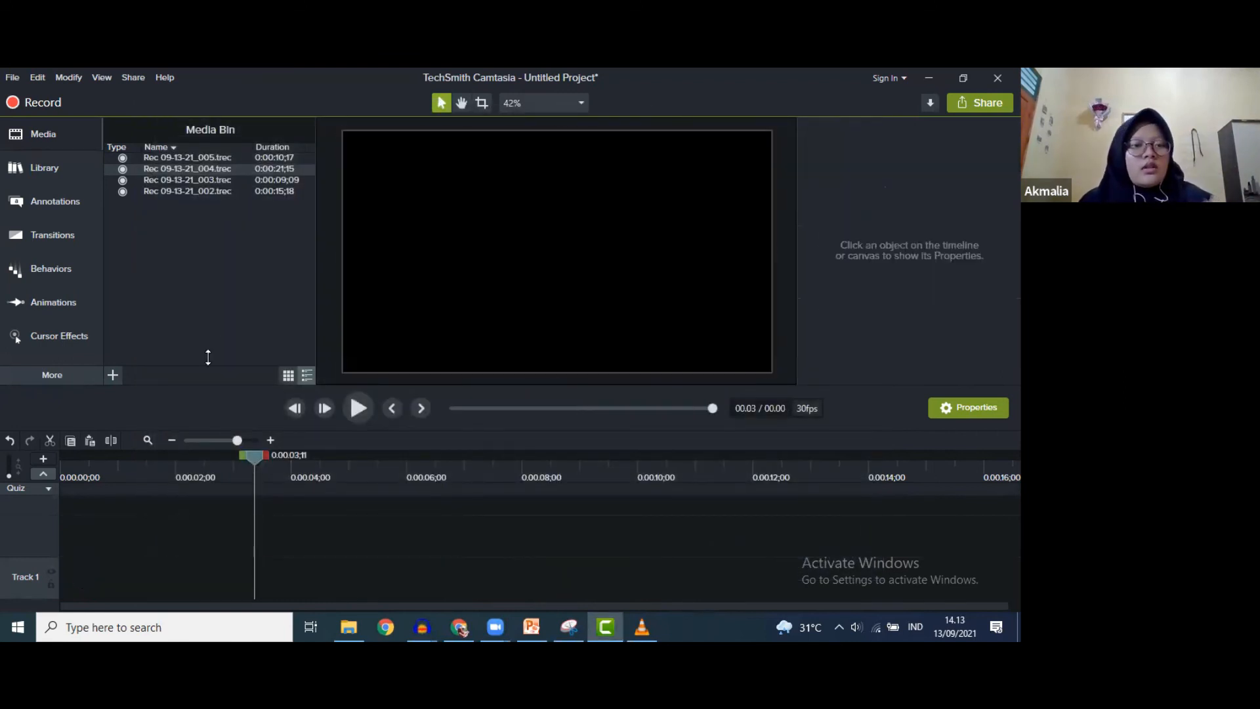
# - Add Rec 09-13-21_004 to the timeline, then remove the dropped clips again
pyautogui.moveTo(269, 169); pyautogui.dragTo(117, 576)
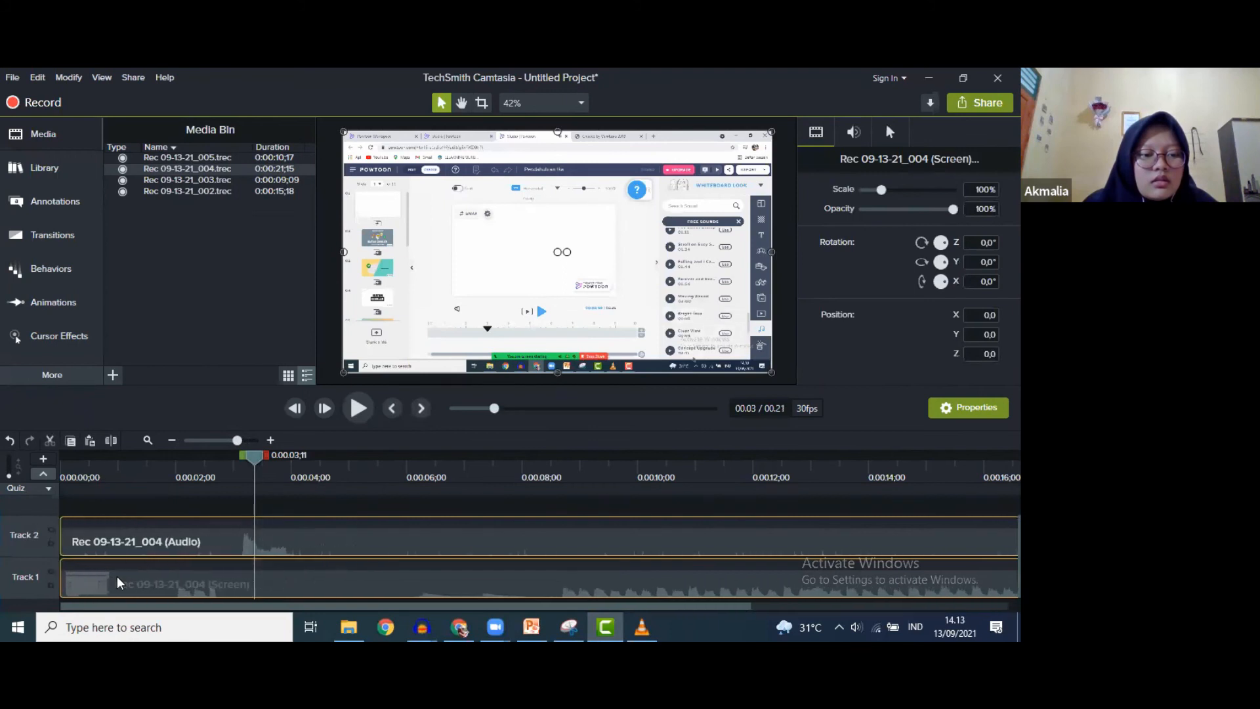
pyautogui.press('Delete')
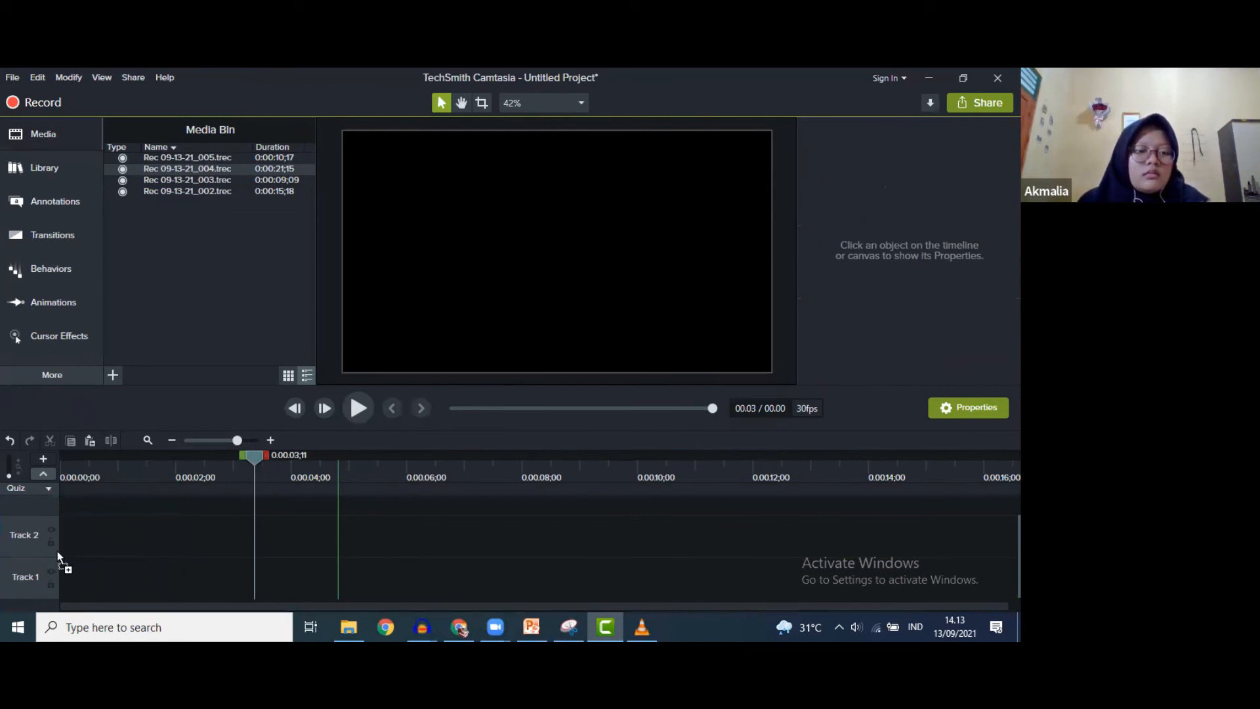
pyautogui.moveTo(58, 558); pyautogui.dragTo(62, 558)
pyautogui.press('Delete')
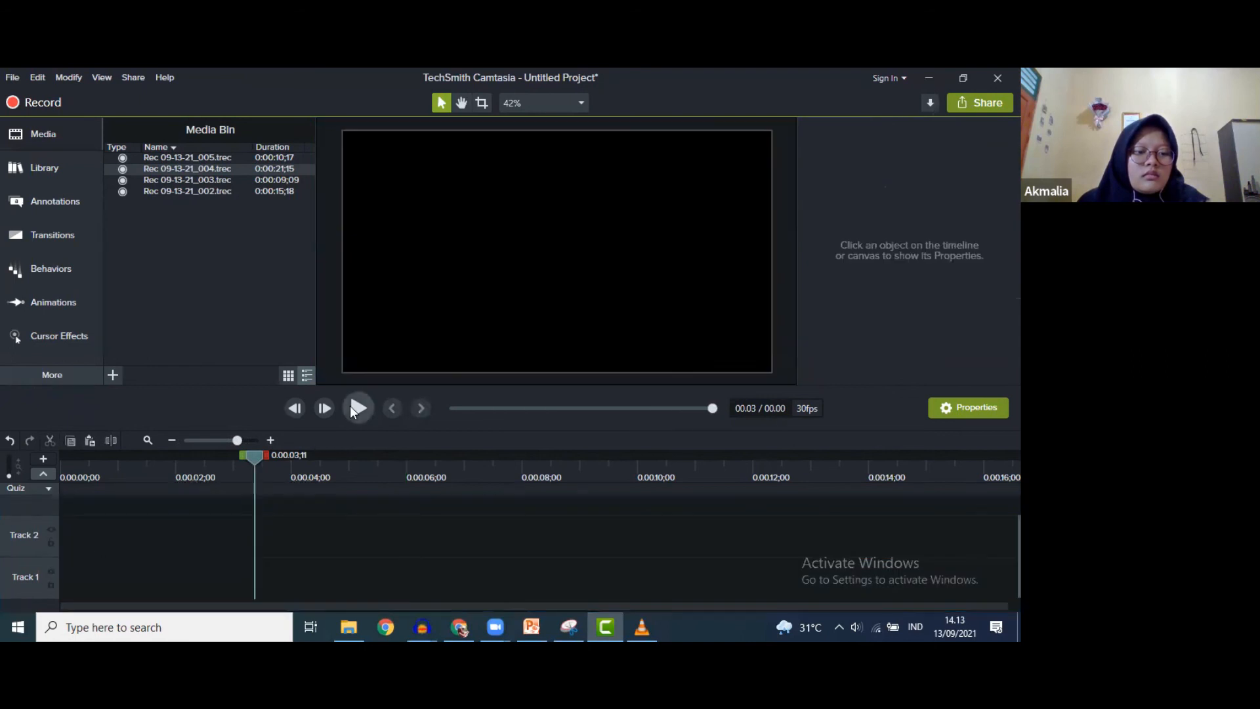
# - Place Rec 09-13-21_004 on the timeline and play it near the start and around 8 seconds
pyautogui.moveTo(238, 171); pyautogui.dragTo(61, 576)
pyautogui.moveTo(244, 462)
pyautogui.mouseDown()
pyautogui.moveTo(87, 458)
pyautogui.moveTo(240, 465)
pyautogui.mouseUp()
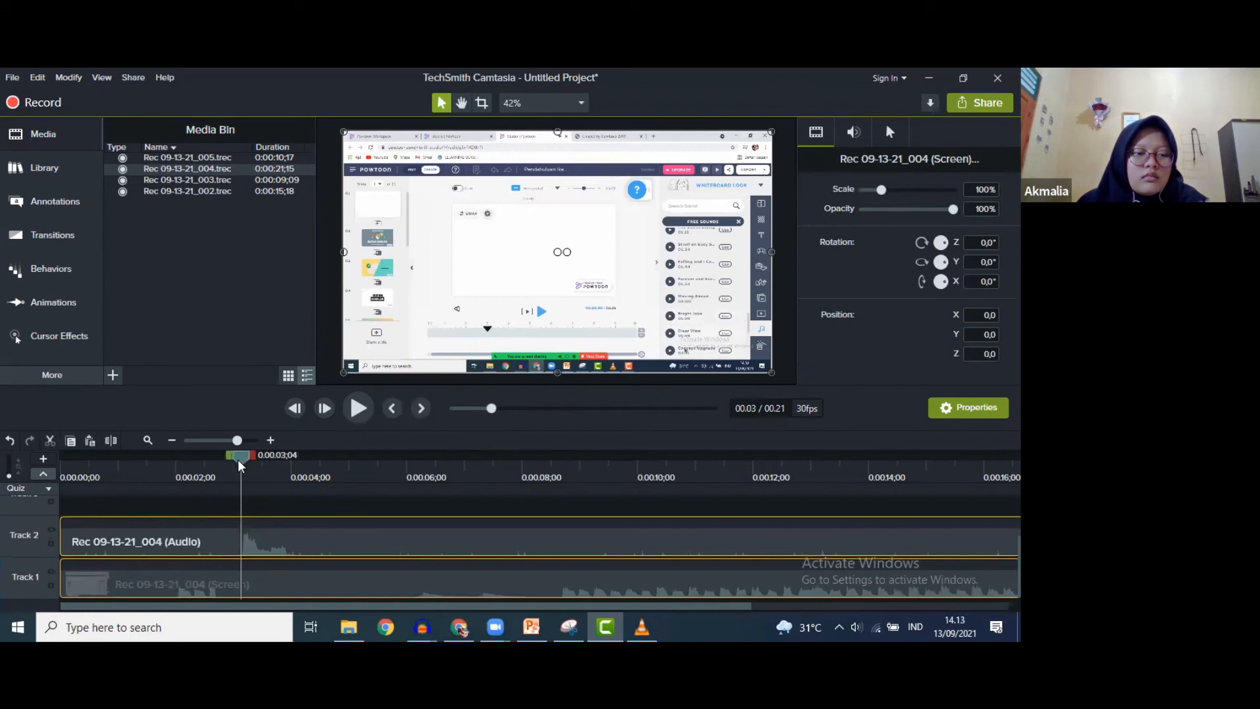
pyautogui.click(357, 409)
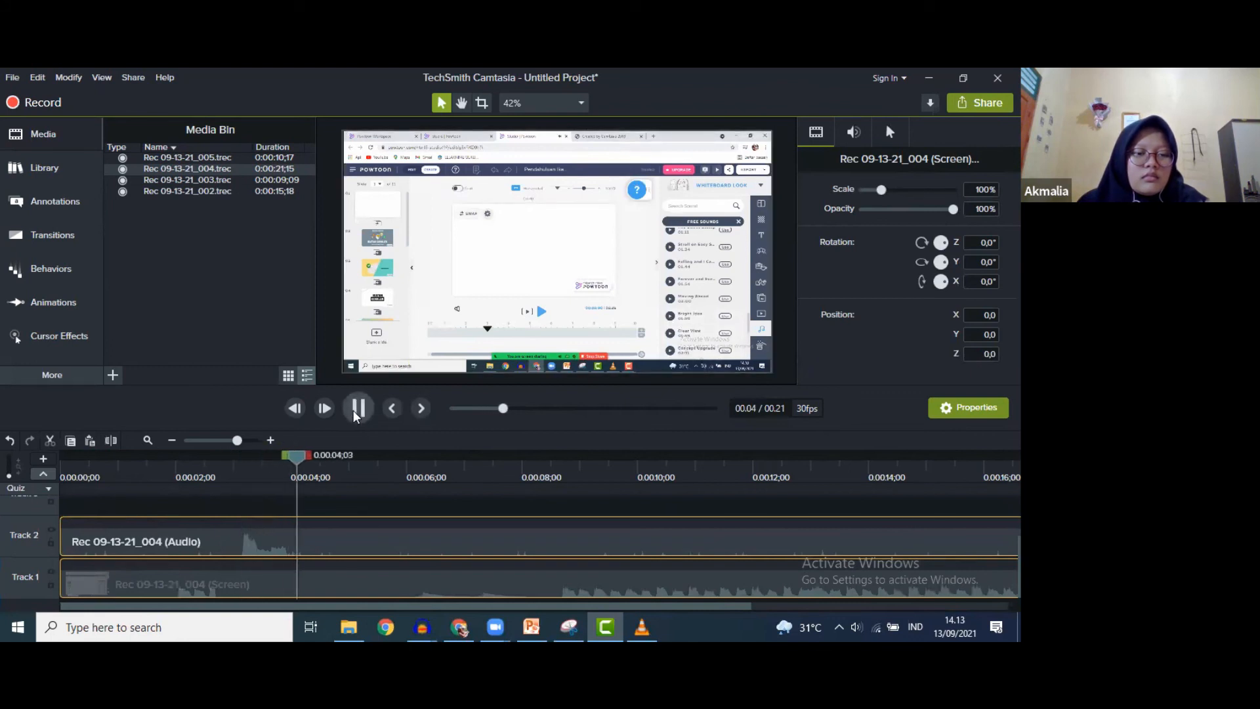
pyautogui.click(358, 407)
pyautogui.moveTo(319, 458); pyautogui.dragTo(562, 492)
pyautogui.click(369, 411)
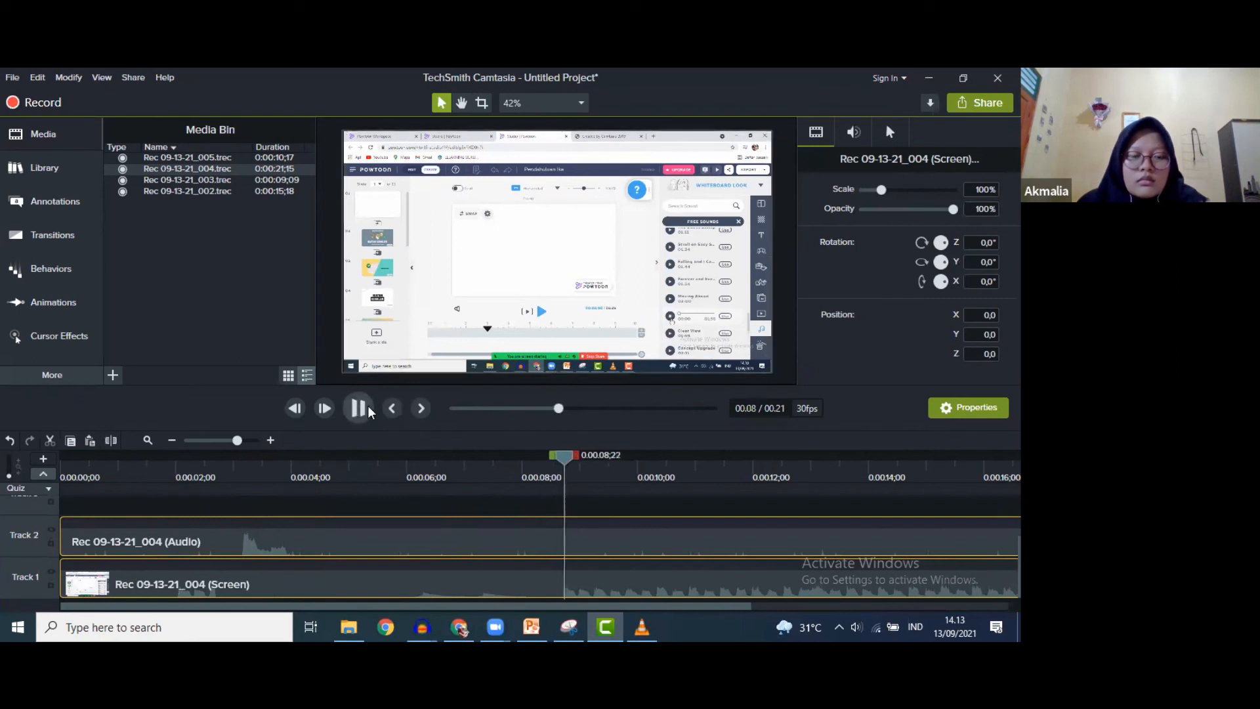
pyautogui.click(369, 412)
# - Delete the Track 2 audio clip and trim the screen clip to about 10 seconds starting at zero
pyautogui.click(526, 538)
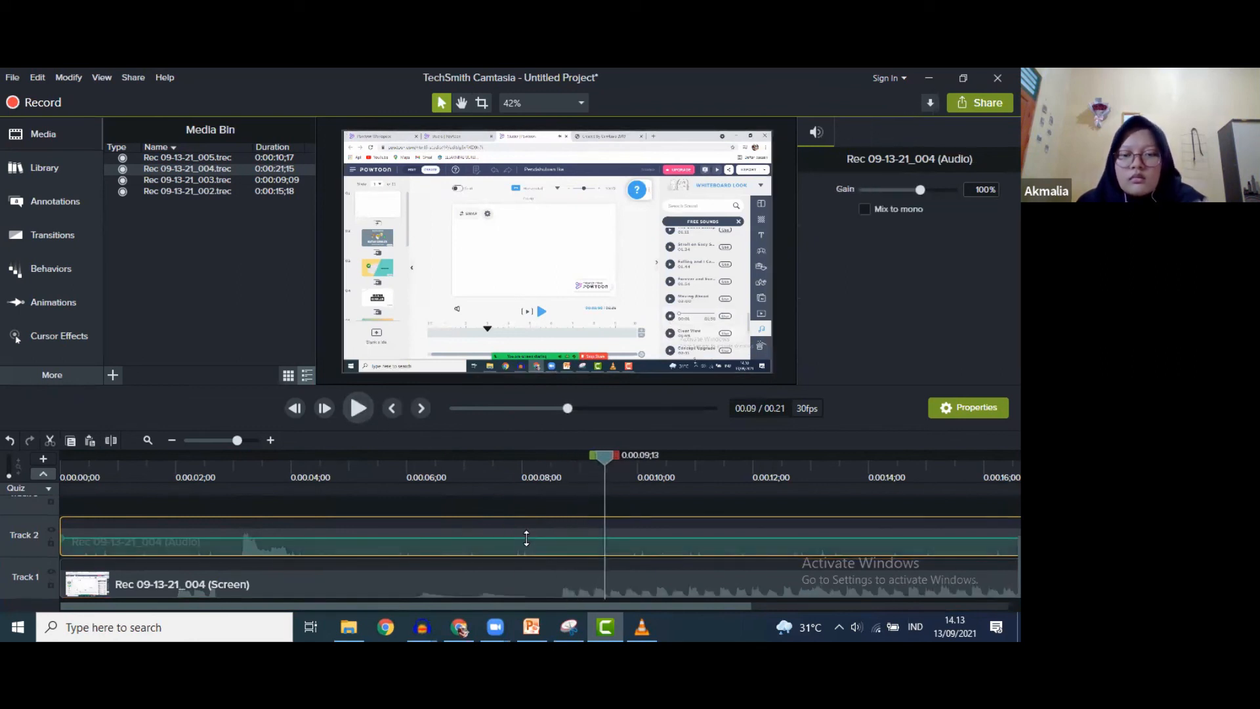
pyautogui.press('Delete')
pyautogui.click(528, 596)
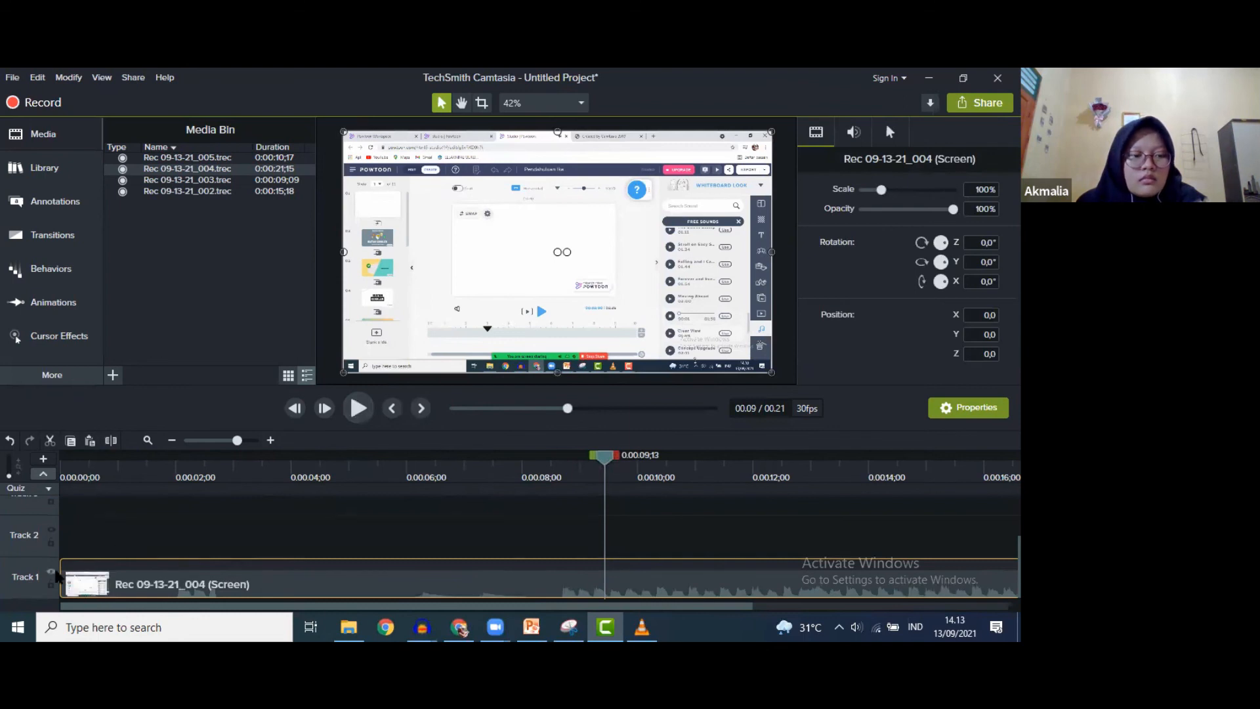
pyautogui.moveTo(61, 579); pyautogui.dragTo(564, 620)
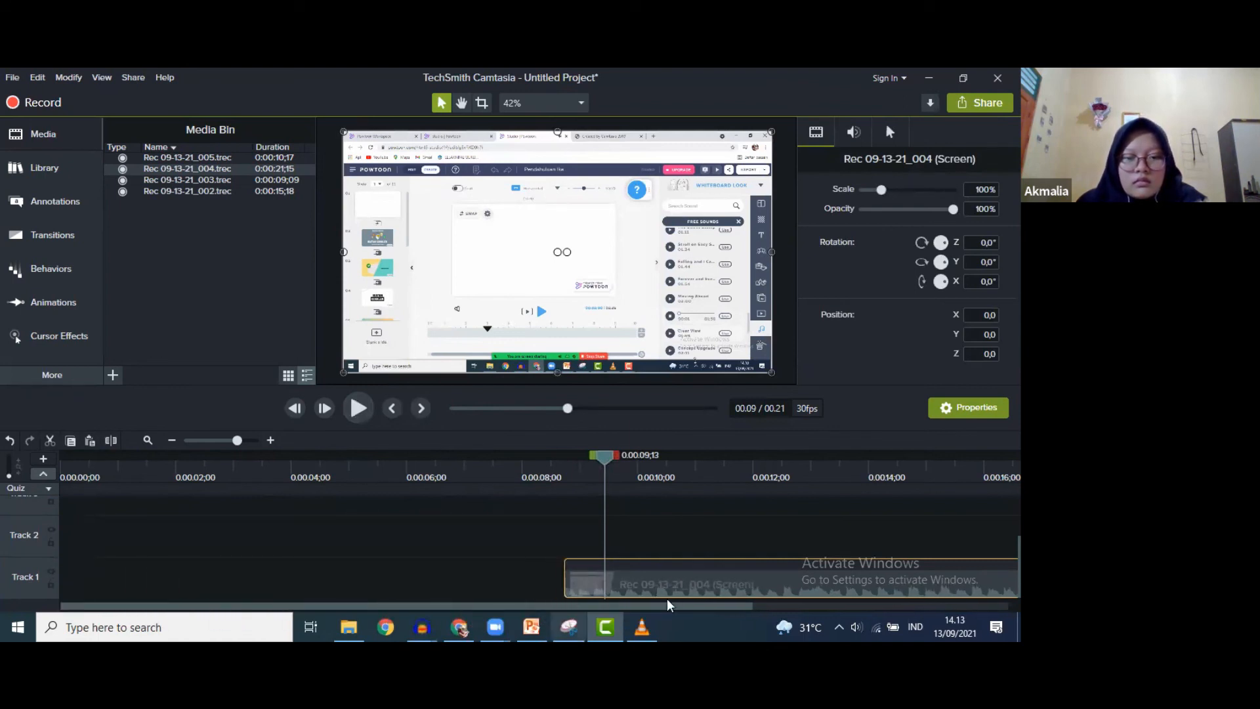
pyautogui.moveTo(761, 586); pyautogui.dragTo(257, 581)
pyautogui.moveTo(796, 585); pyautogui.dragTo(692, 584)
pyautogui.click(358, 409)
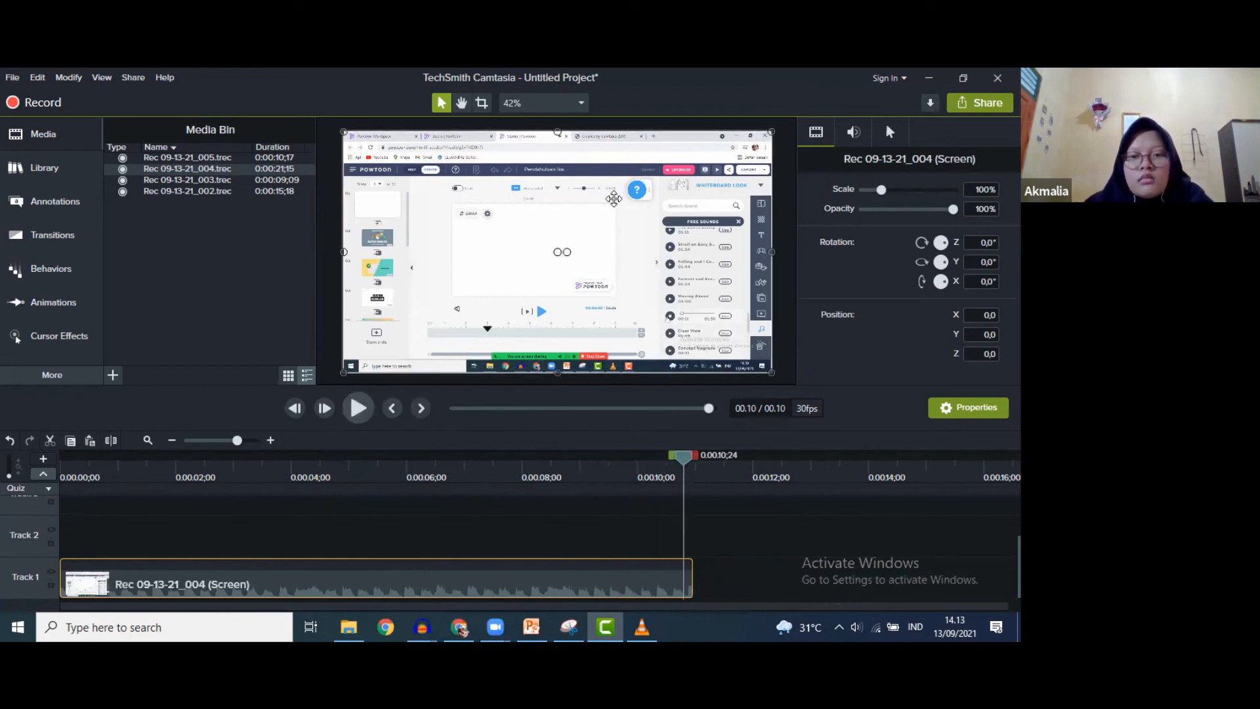
# - Produce the timeline as an M4A audio-only local file named Lagu with default encoding
pyautogui.click(980, 103)
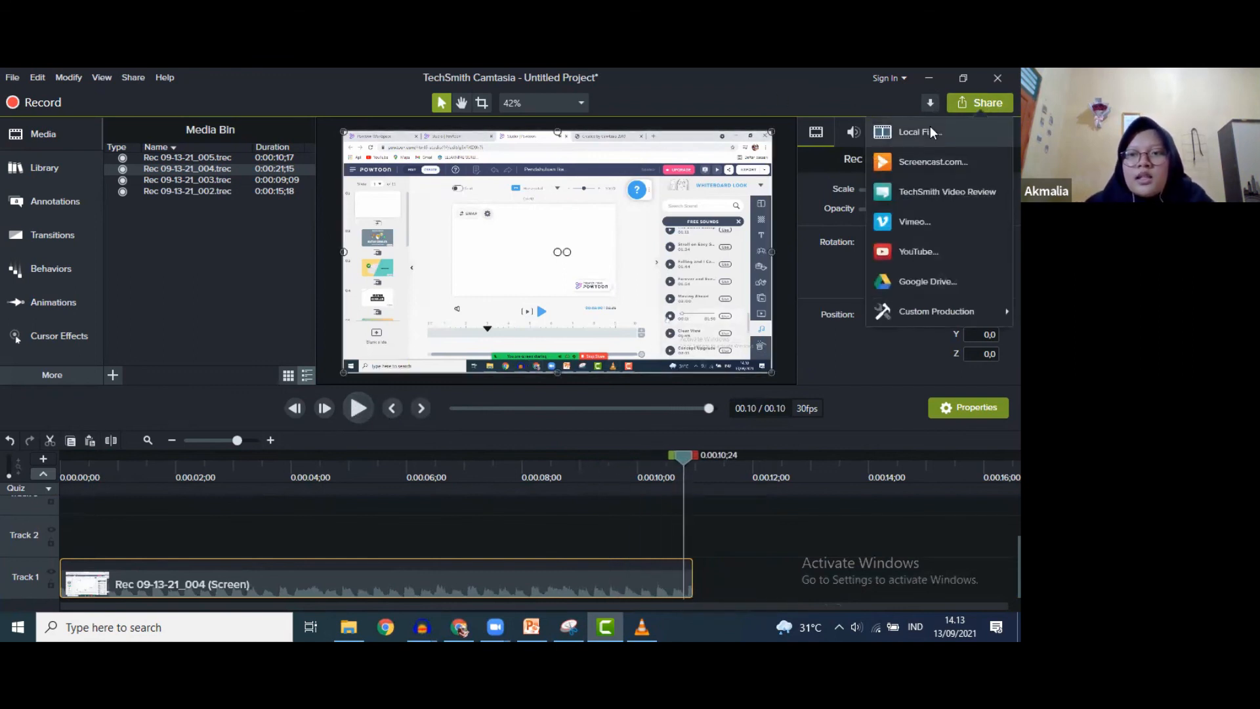
pyautogui.click(612, 550)
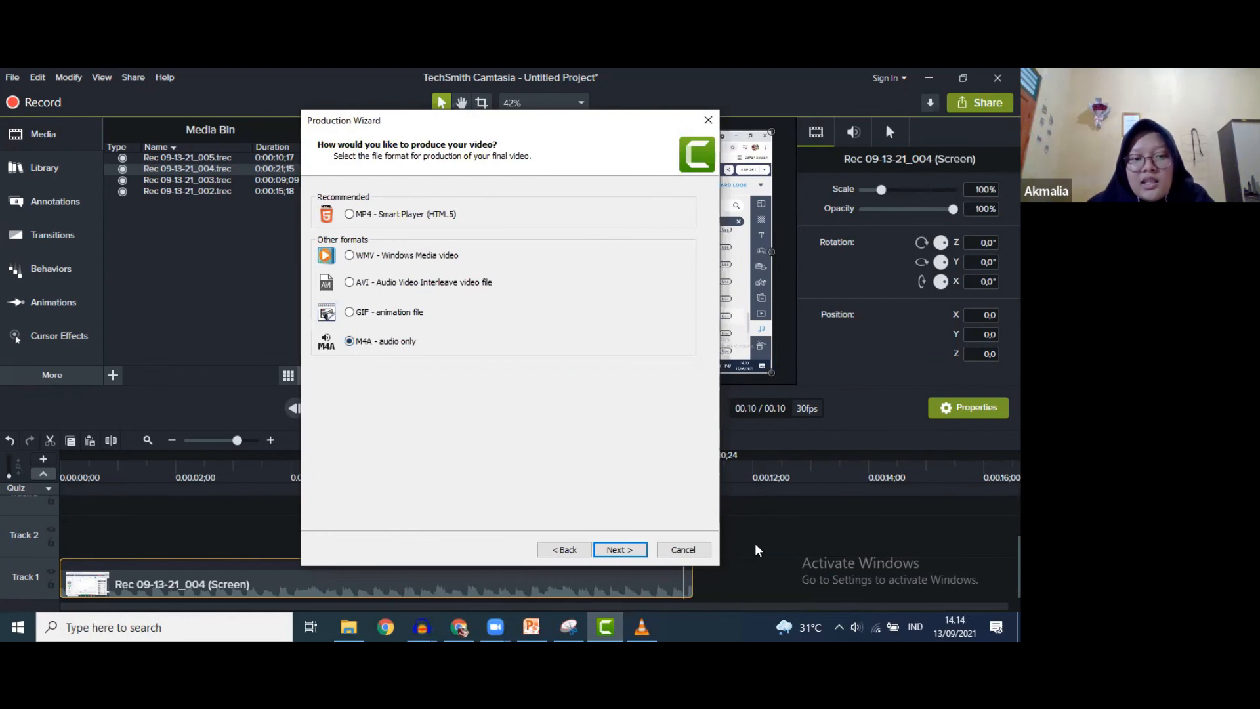
pyautogui.click(633, 550)
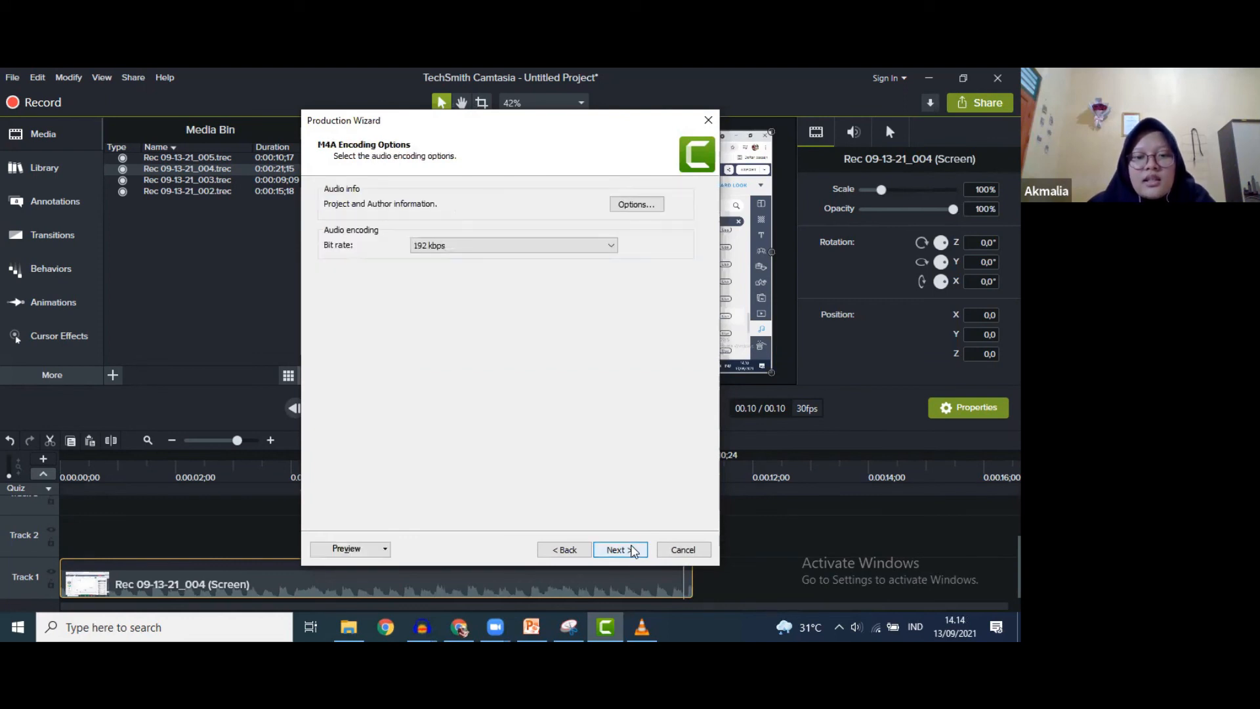
pyautogui.click(633, 550)
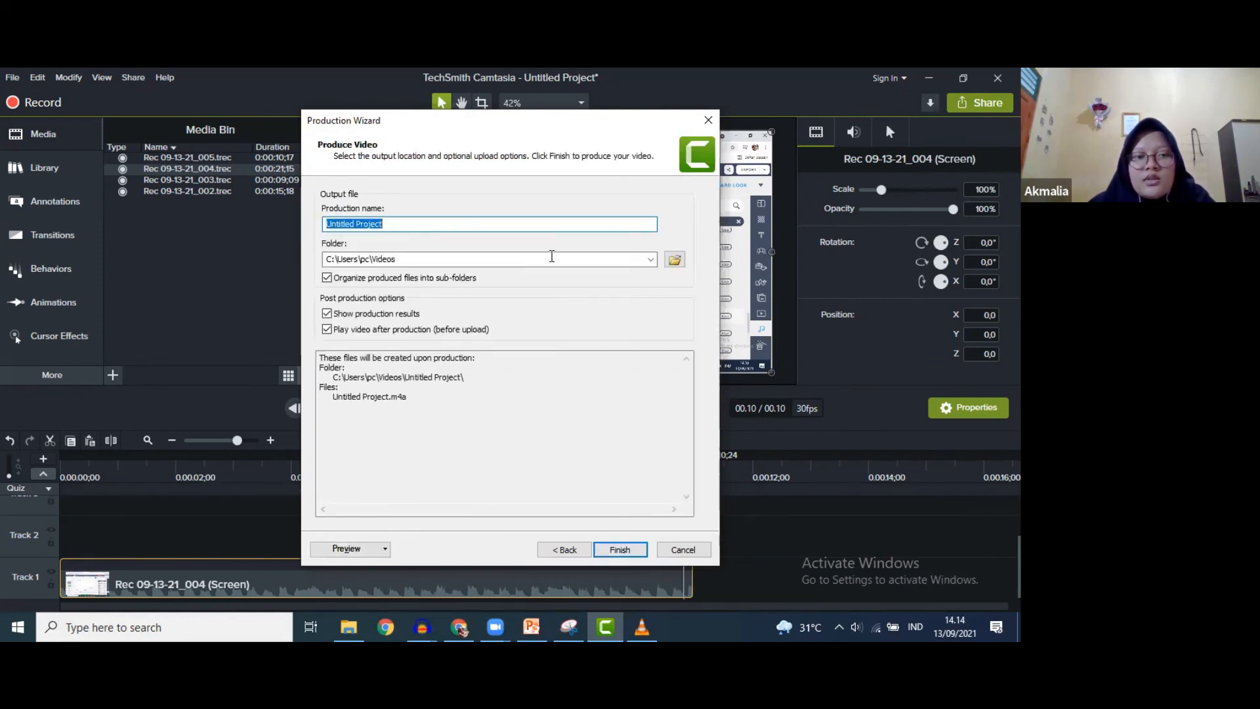
pyautogui.write('Lagu')
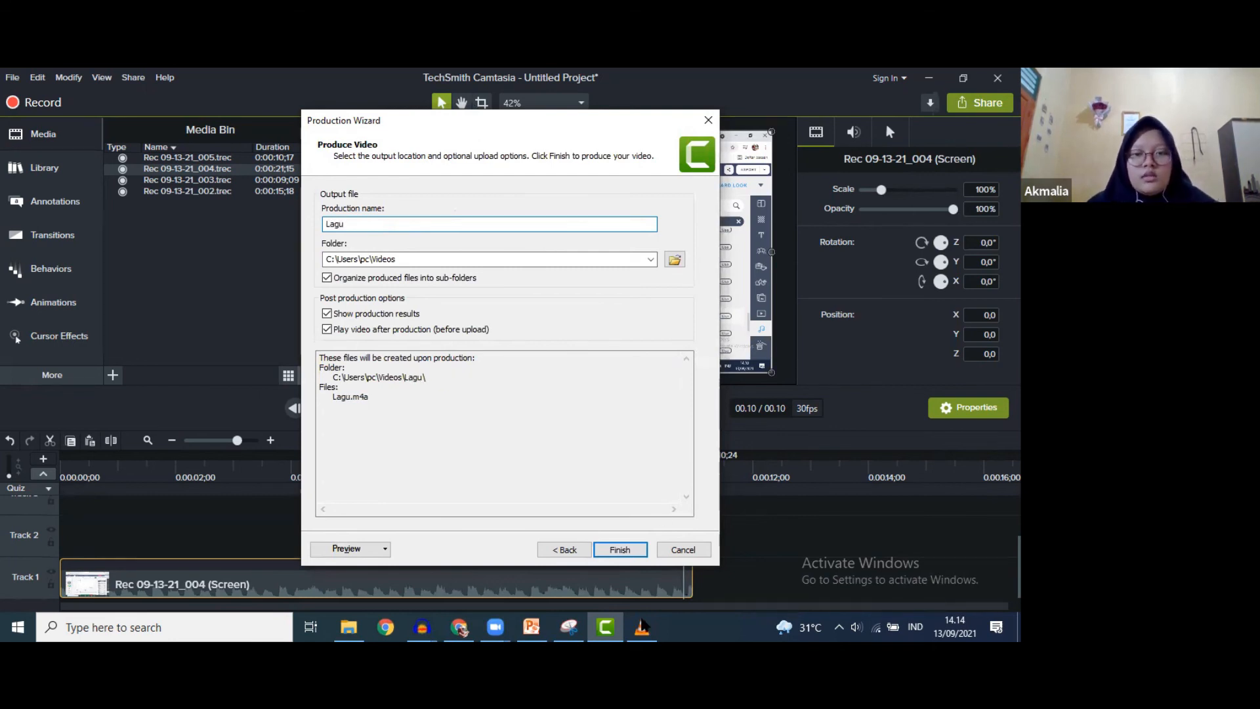
pyautogui.click(629, 555)
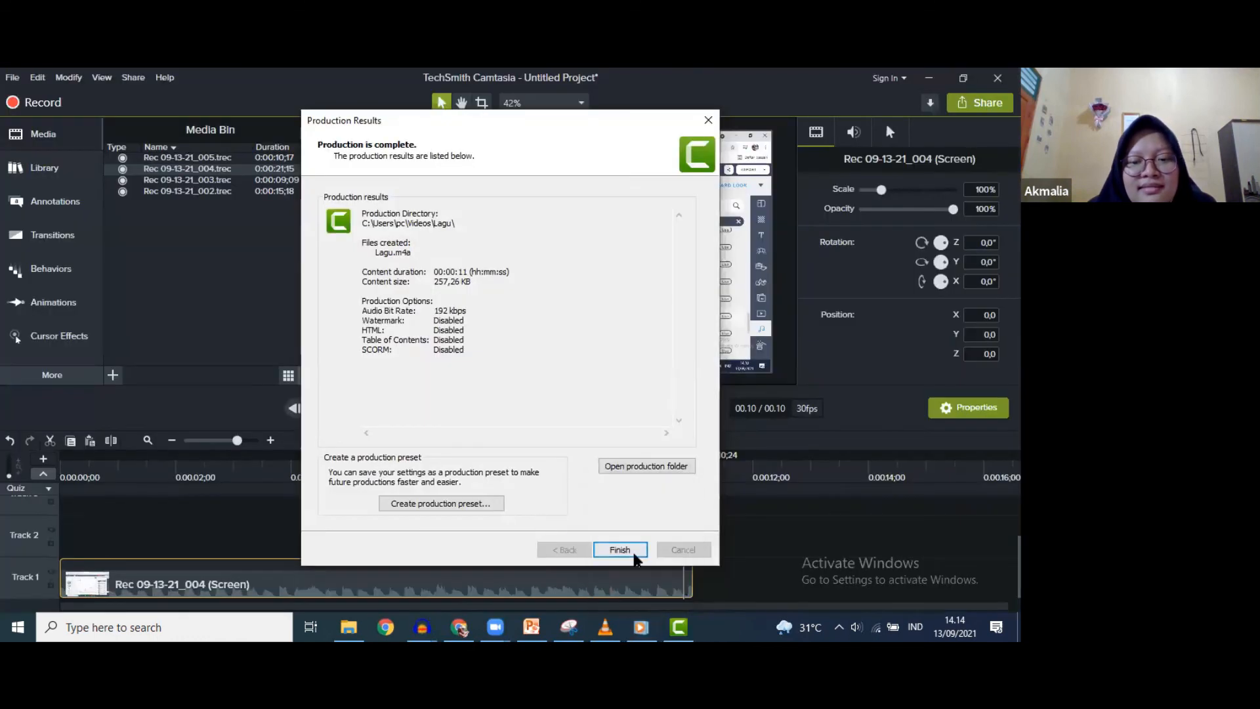
# - Close the production results and the Lagu player, returning to Powtoon in Chrome
pyautogui.click(628, 555)
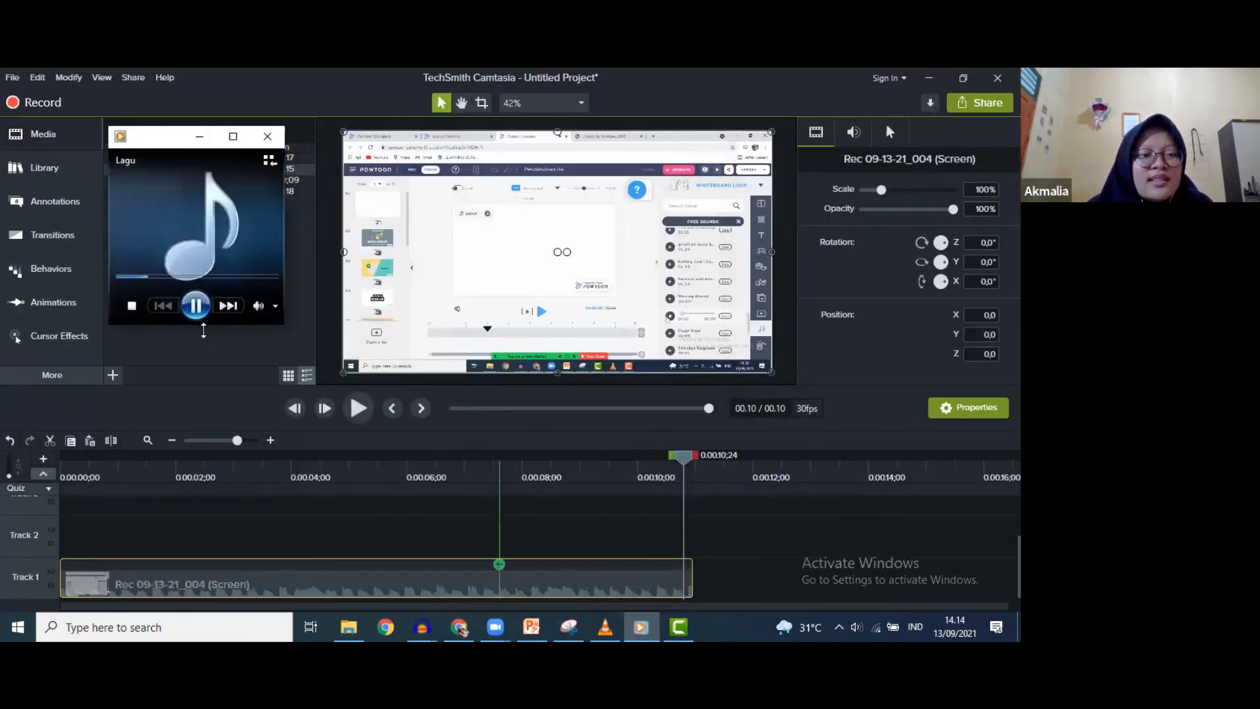
pyautogui.click(548, 559)
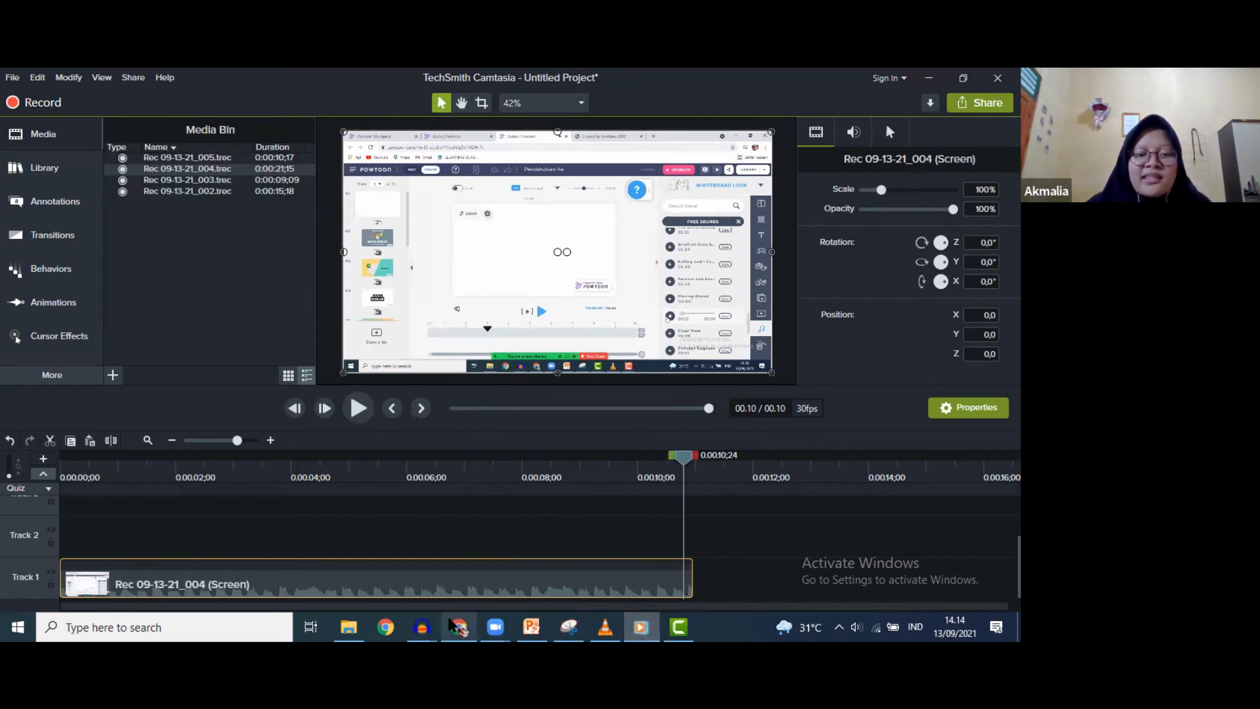
pyautogui.click(452, 626)
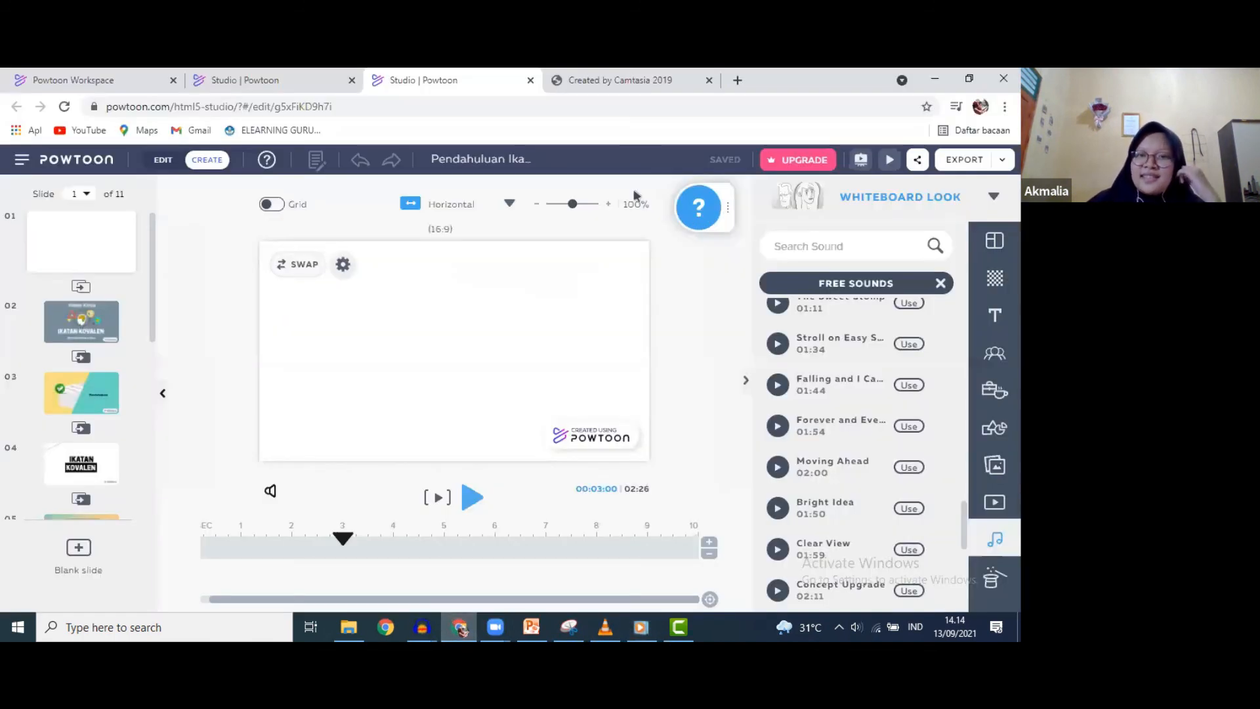